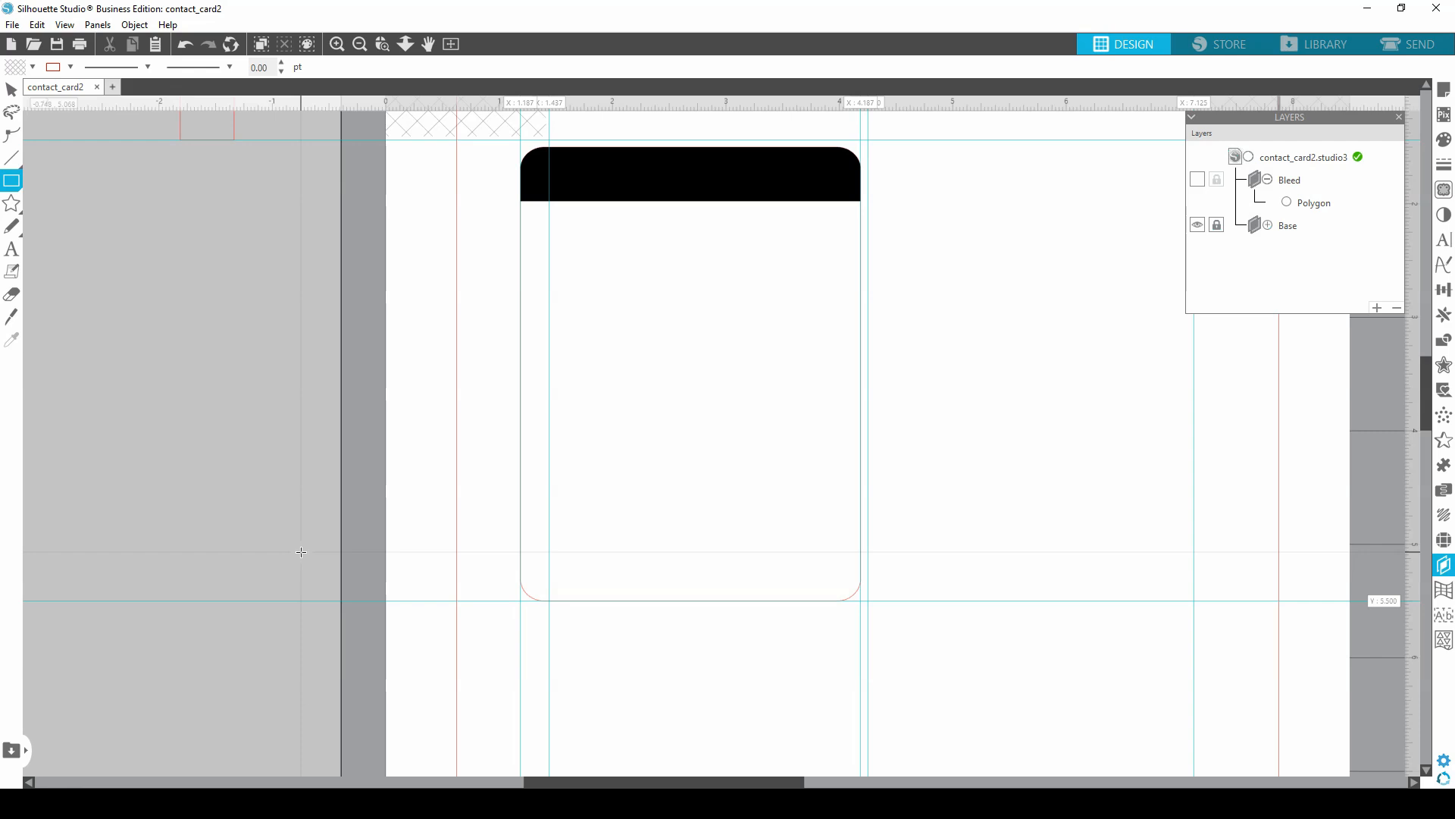
Locate the Scrapcraftastic.com artwork in the Contact Card Graphics folder in File Explorer and open it in Silhouette Studio
{"action": "key", "text": "v"}
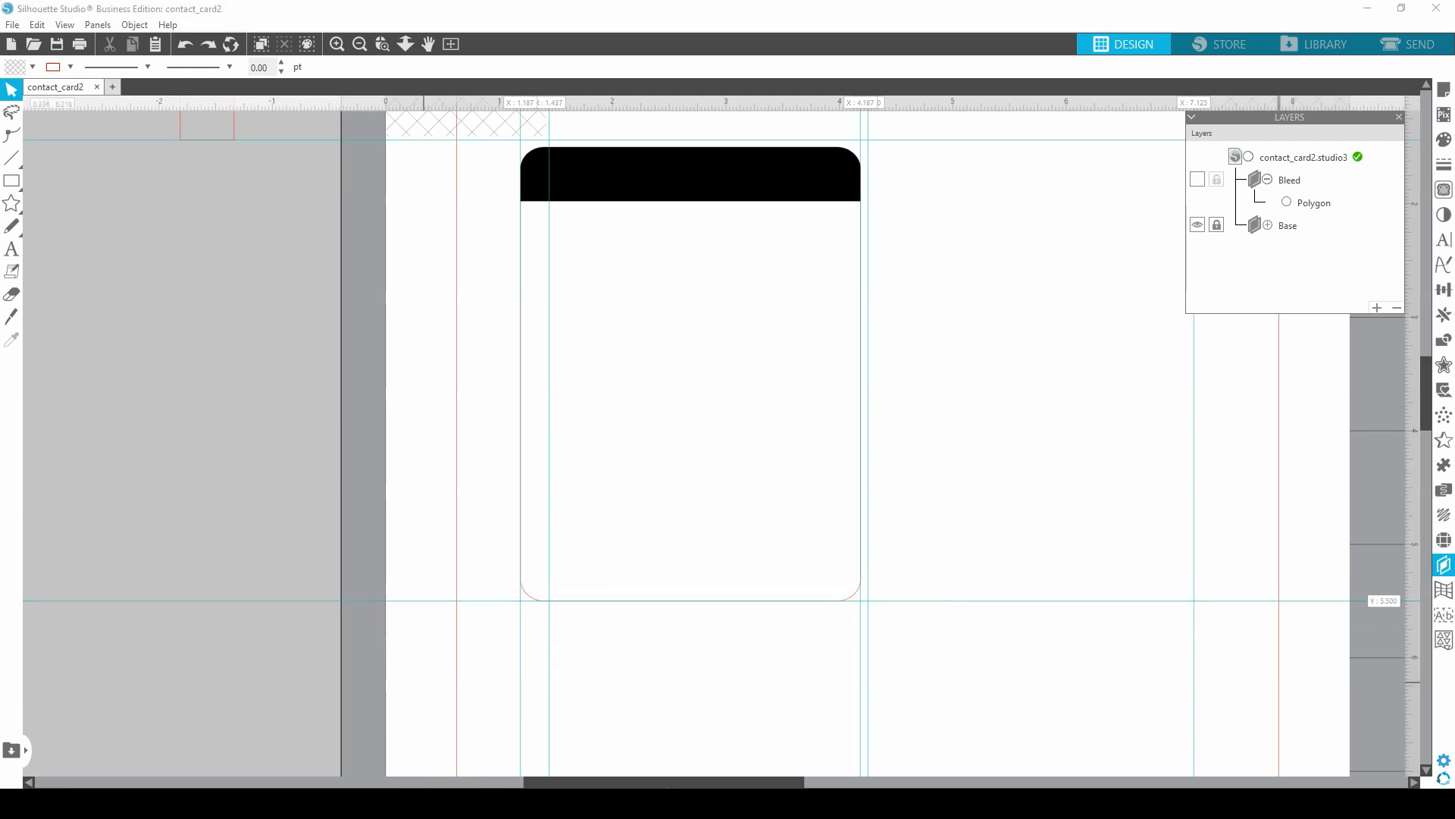
{"action": "left_click", "coordinate": [459, 788]}
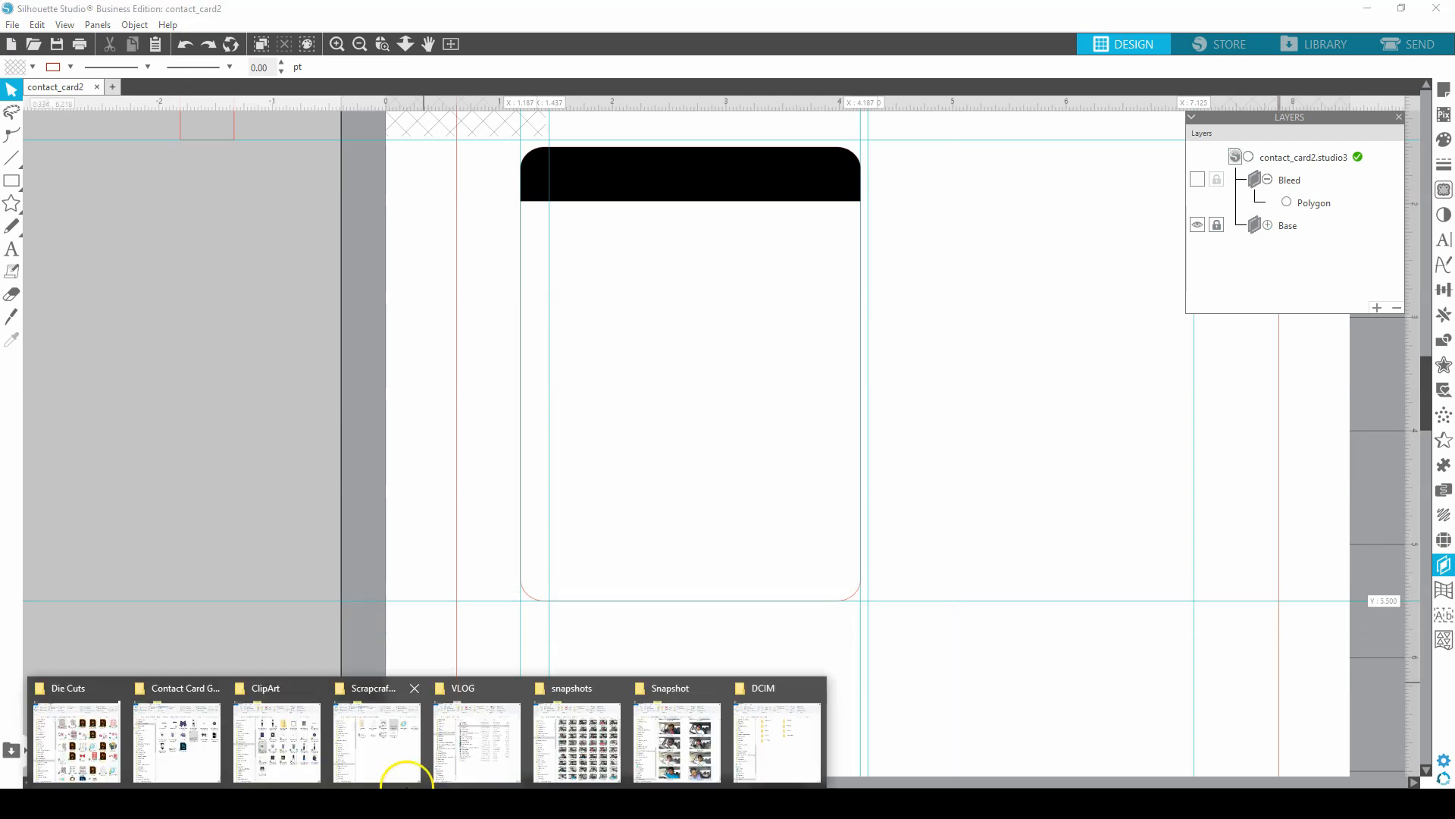
{"action": "left_click", "coordinate": [195, 728]}
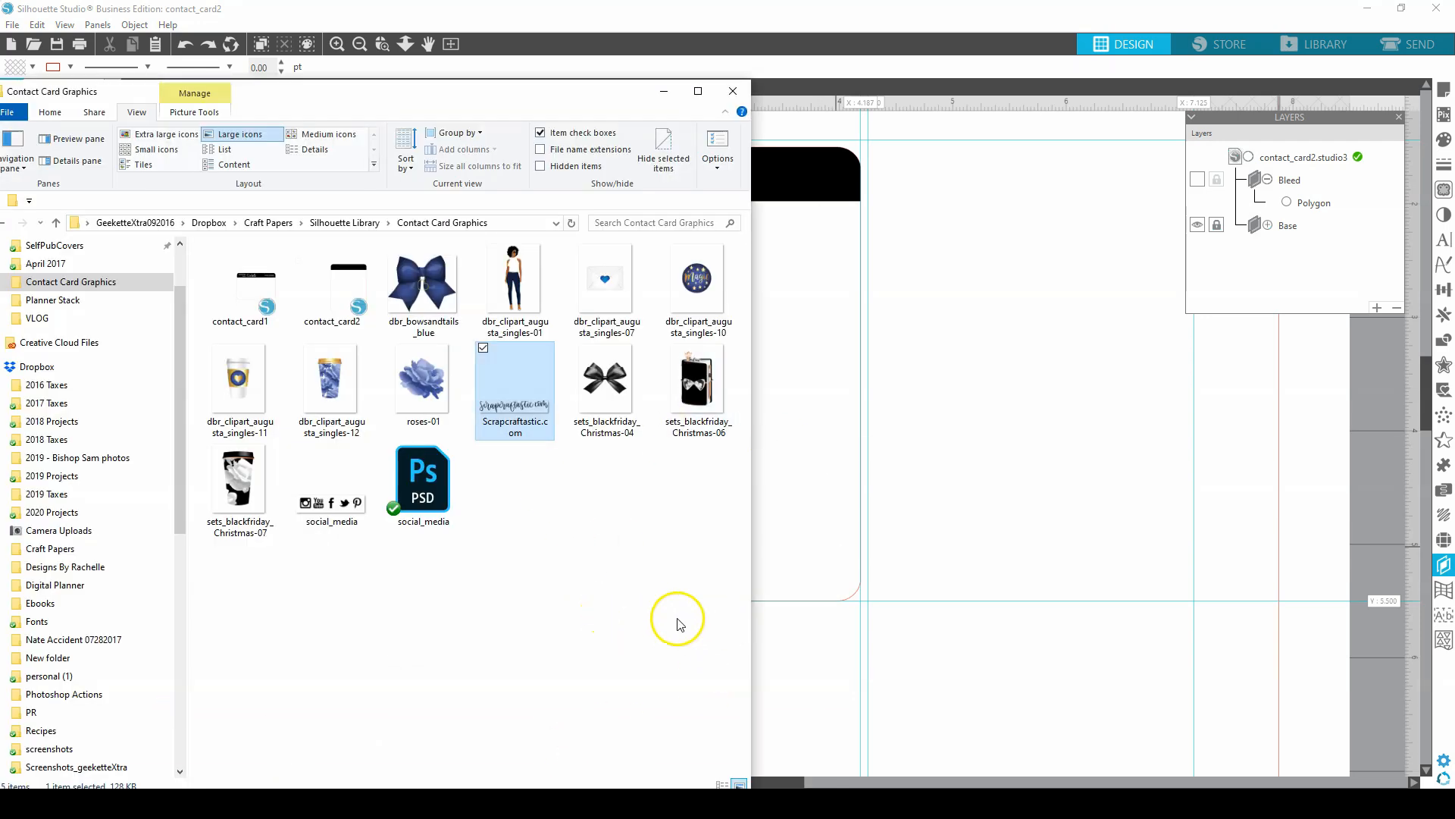
{"action": "left_click", "coordinate": [1097, 526]}
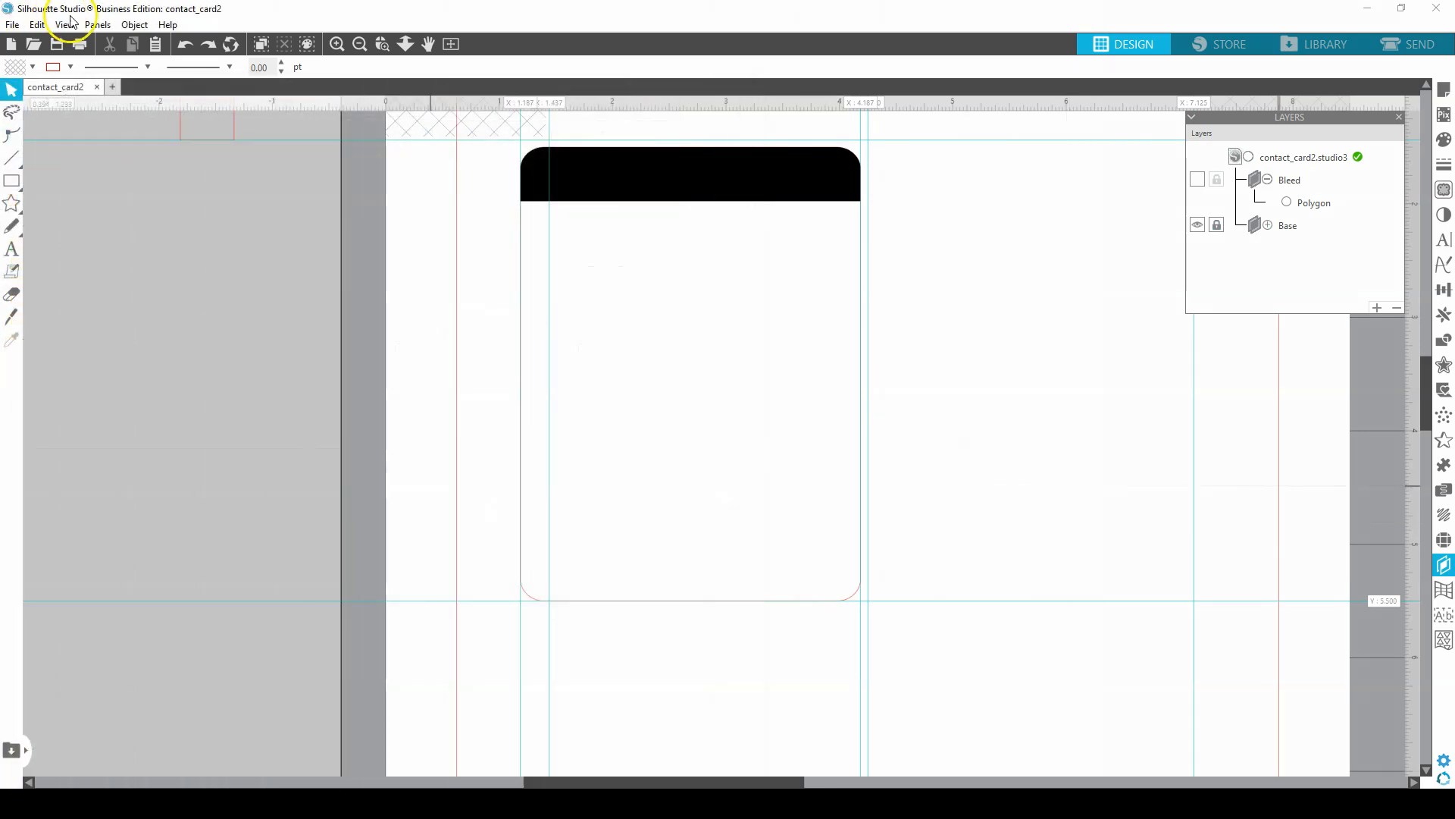
{"action": "left_click", "coordinate": [15, 26]}
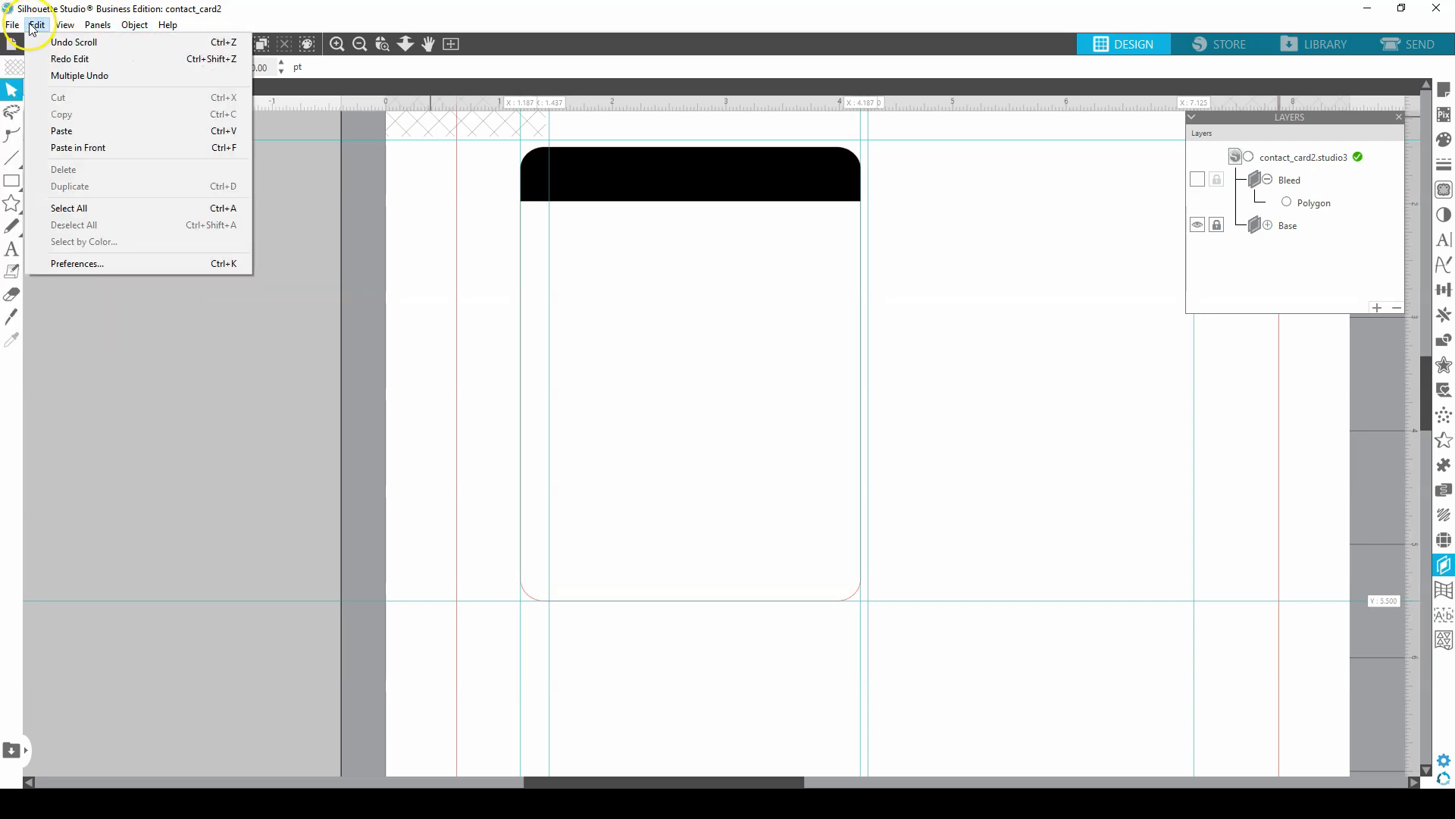
{"action": "left_click", "coordinate": [40, 76]}
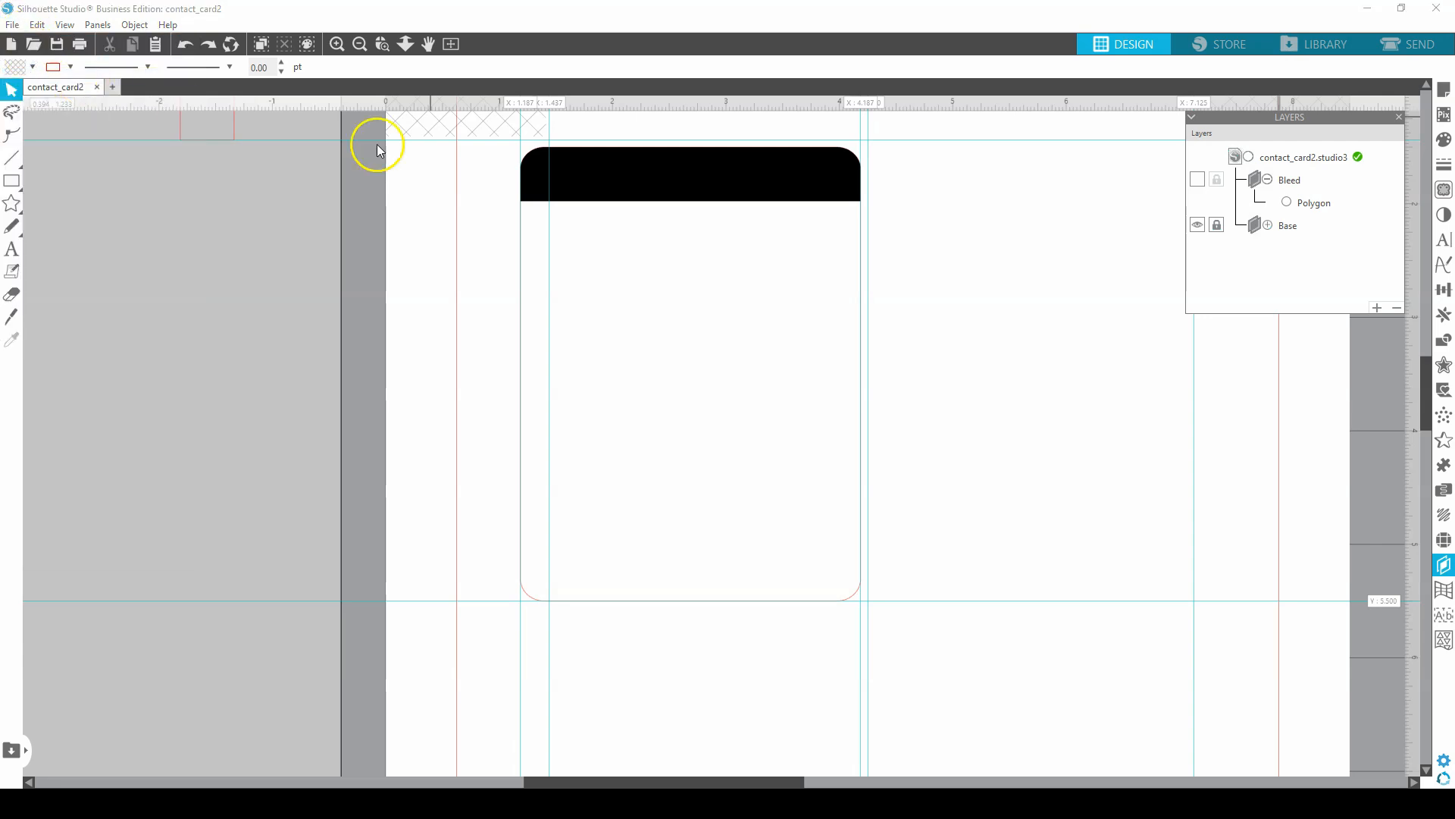
{"action": "left_click", "coordinate": [342, 258]}
{"action": "left_click", "coordinate": [626, 418]}
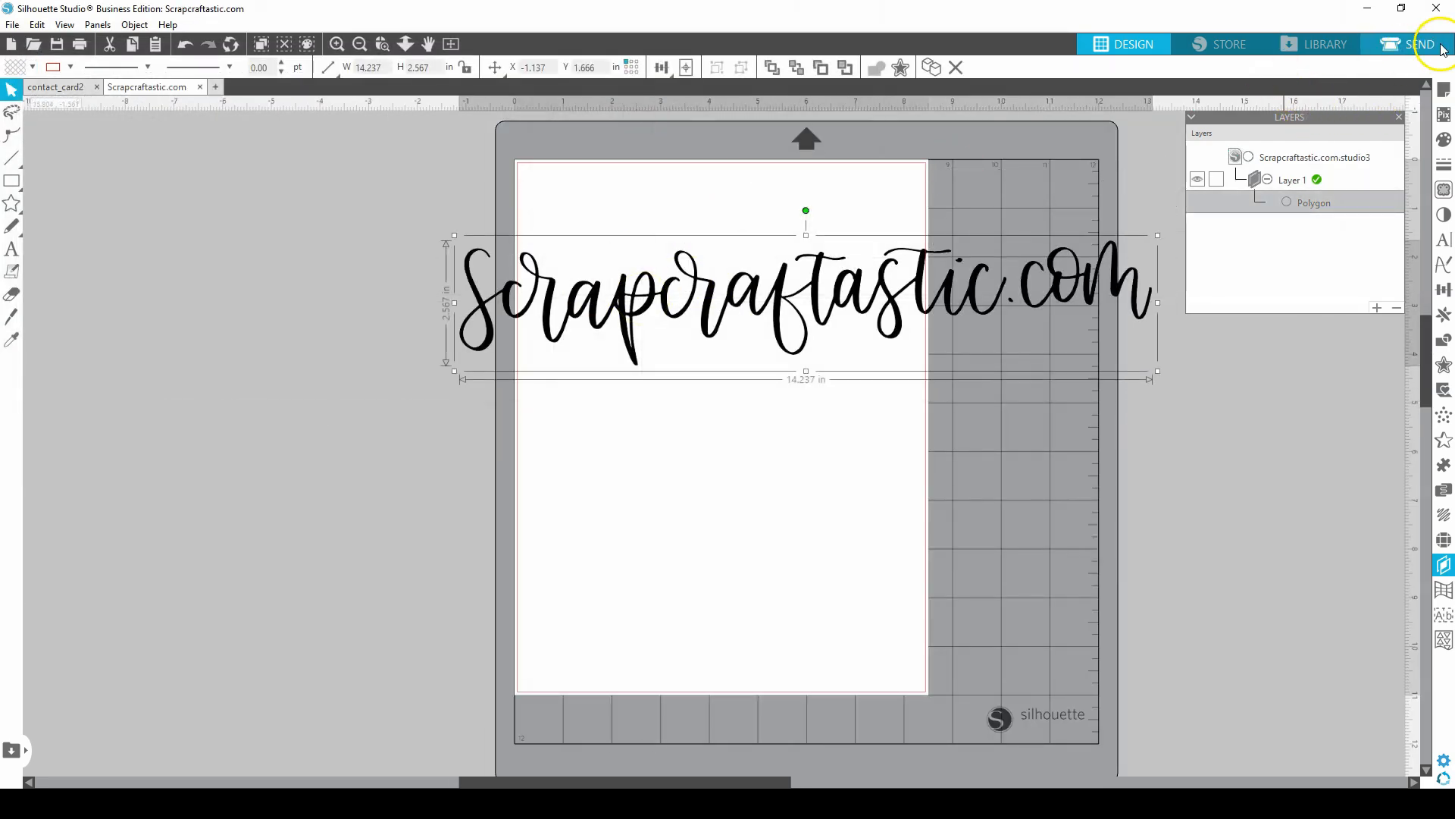
Check the Scrapcraftastic.com wordmark's cut lines in the send preview, moving the wordmark to start at the page's left edge
{"action": "left_click", "coordinate": [1408, 44]}
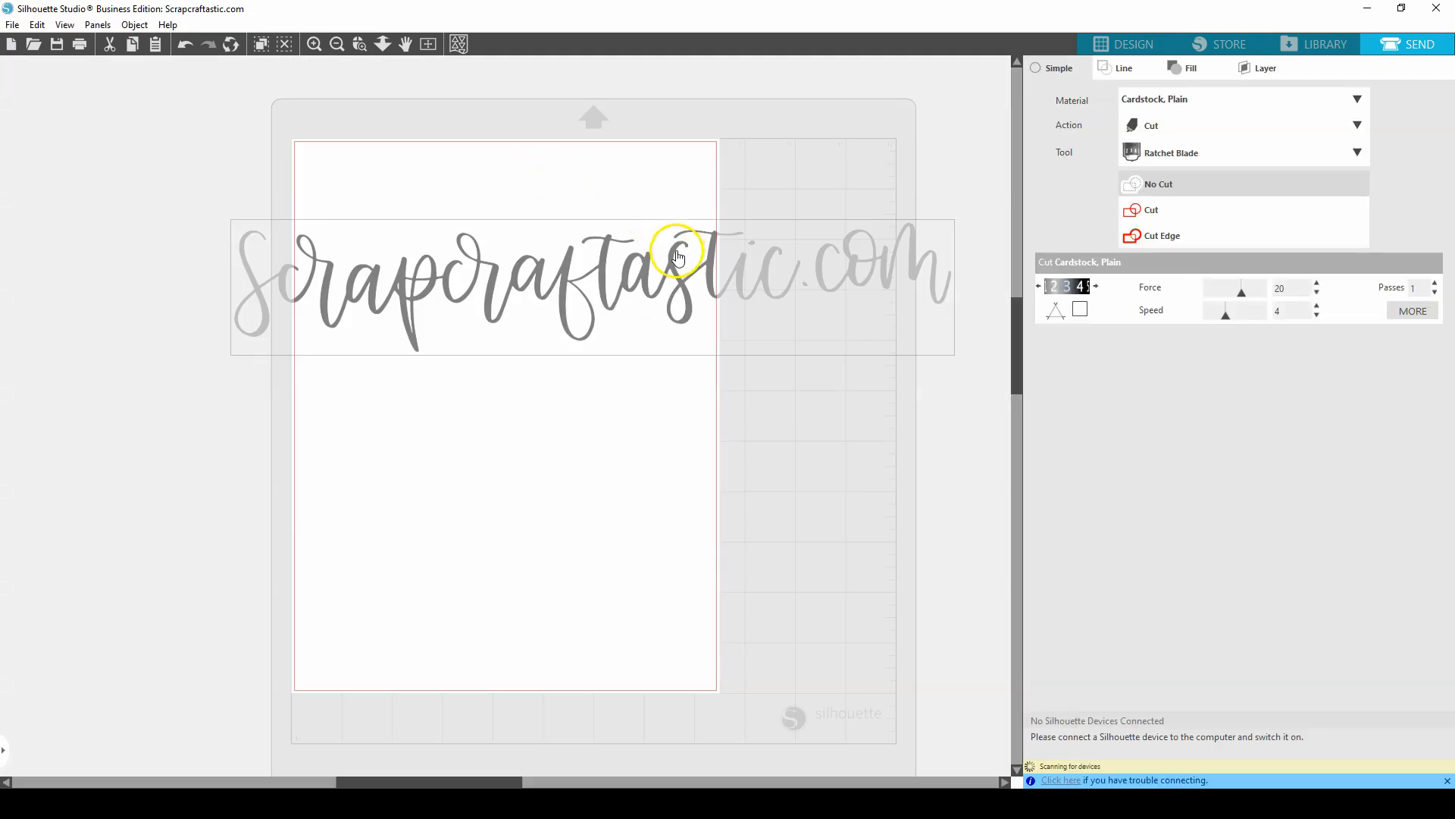
{"action": "left_click", "coordinate": [674, 257]}
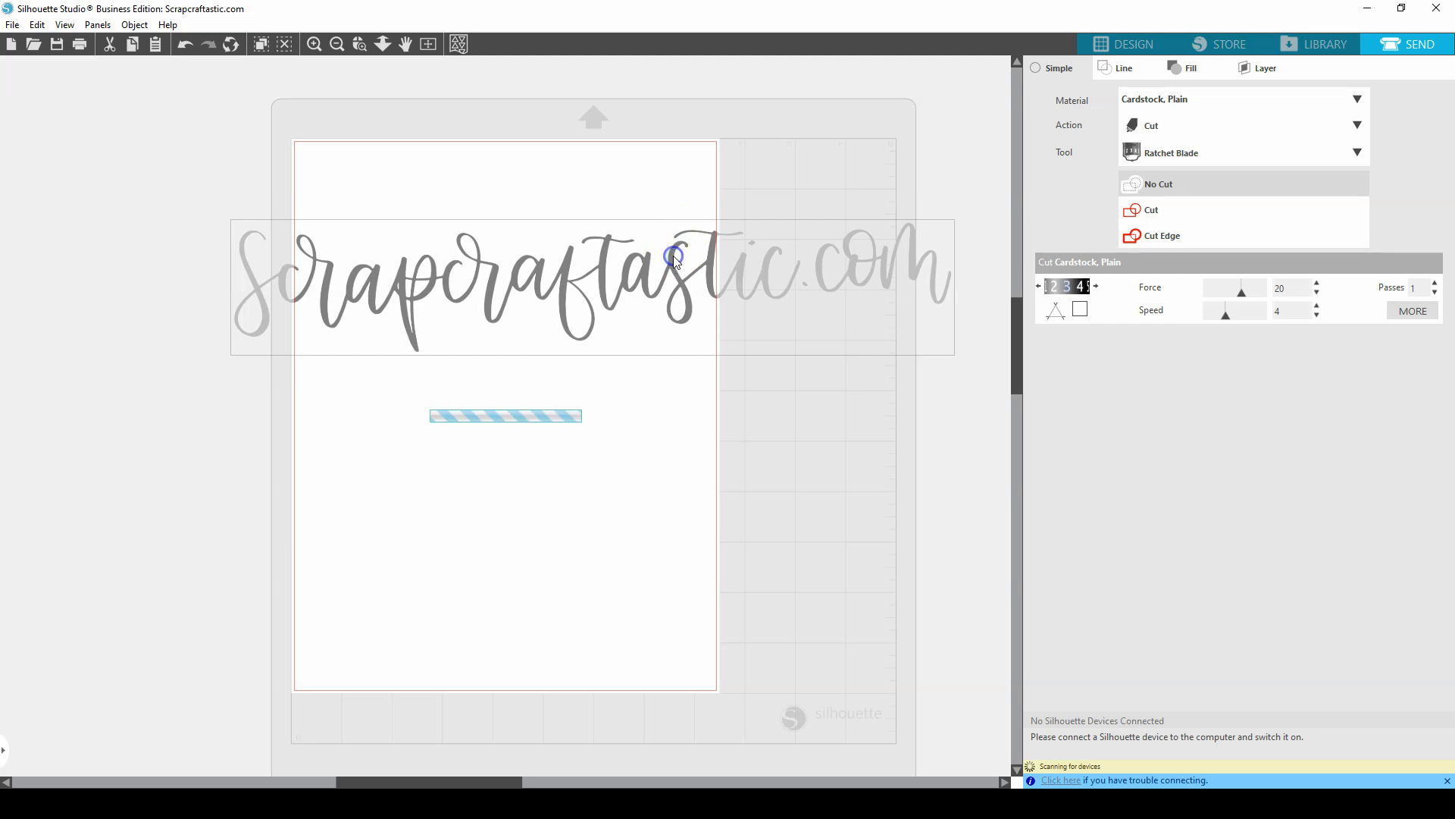
{"action": "left_click_drag", "start_coordinate": [649, 250], "coordinate": [697, 226]}
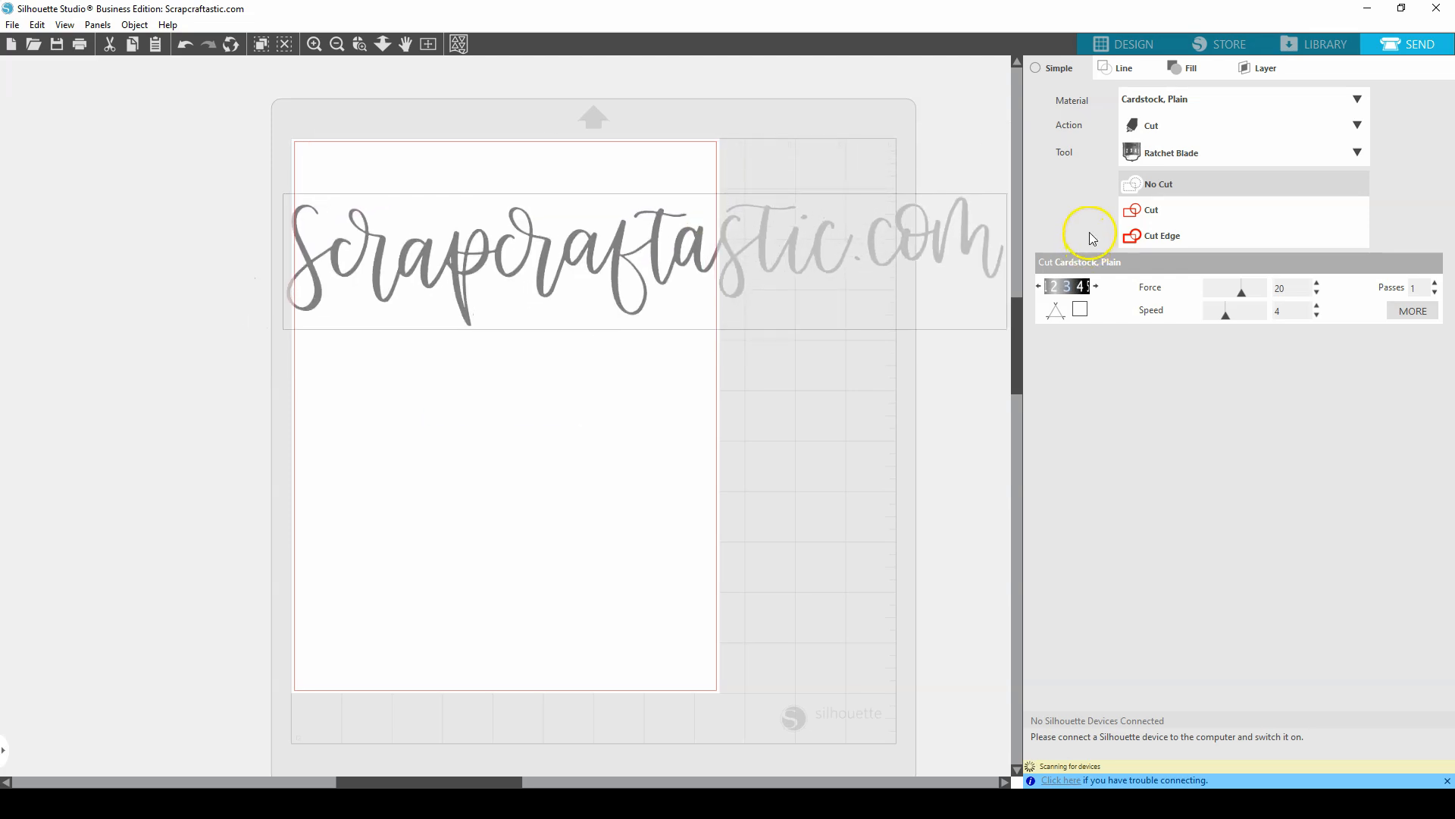
{"action": "left_click", "coordinate": [1125, 43]}
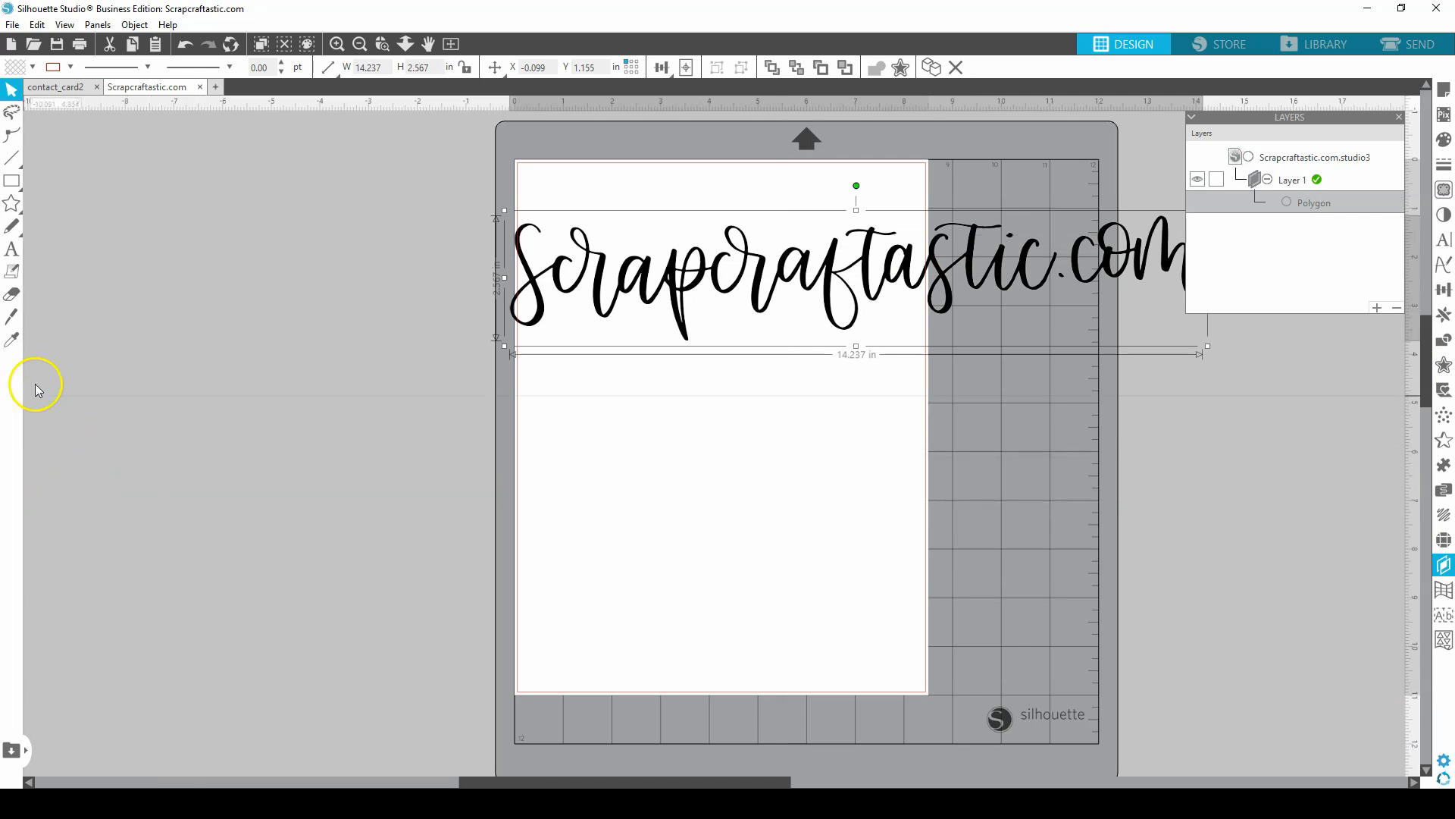
Paste the wordmark into contact_card2, scaled to about 7.78 in wide and placed across the lower half of the card
{"action": "left_click", "coordinate": [57, 88]}
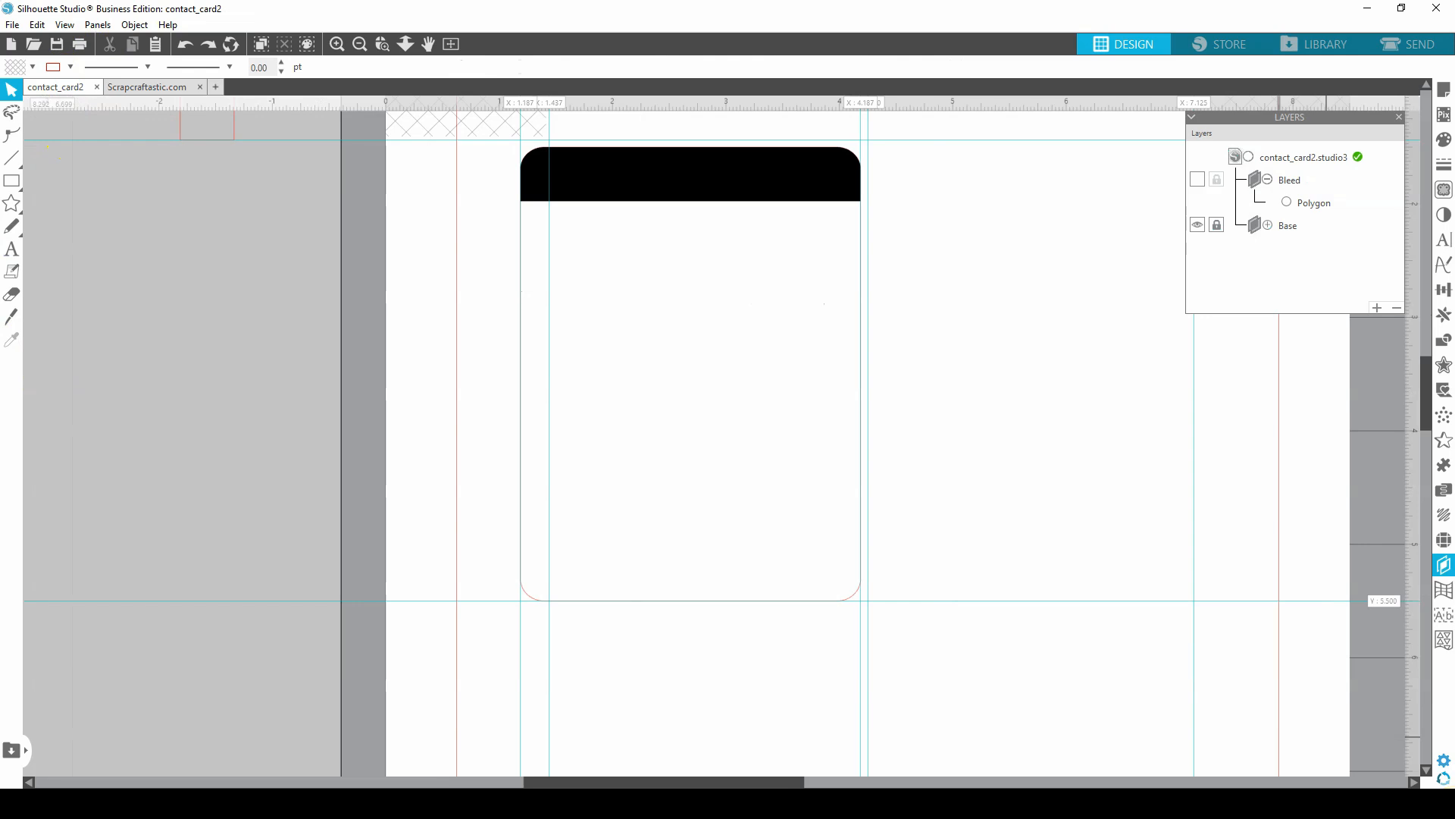
{"action": "key", "text": "ctrl+v"}
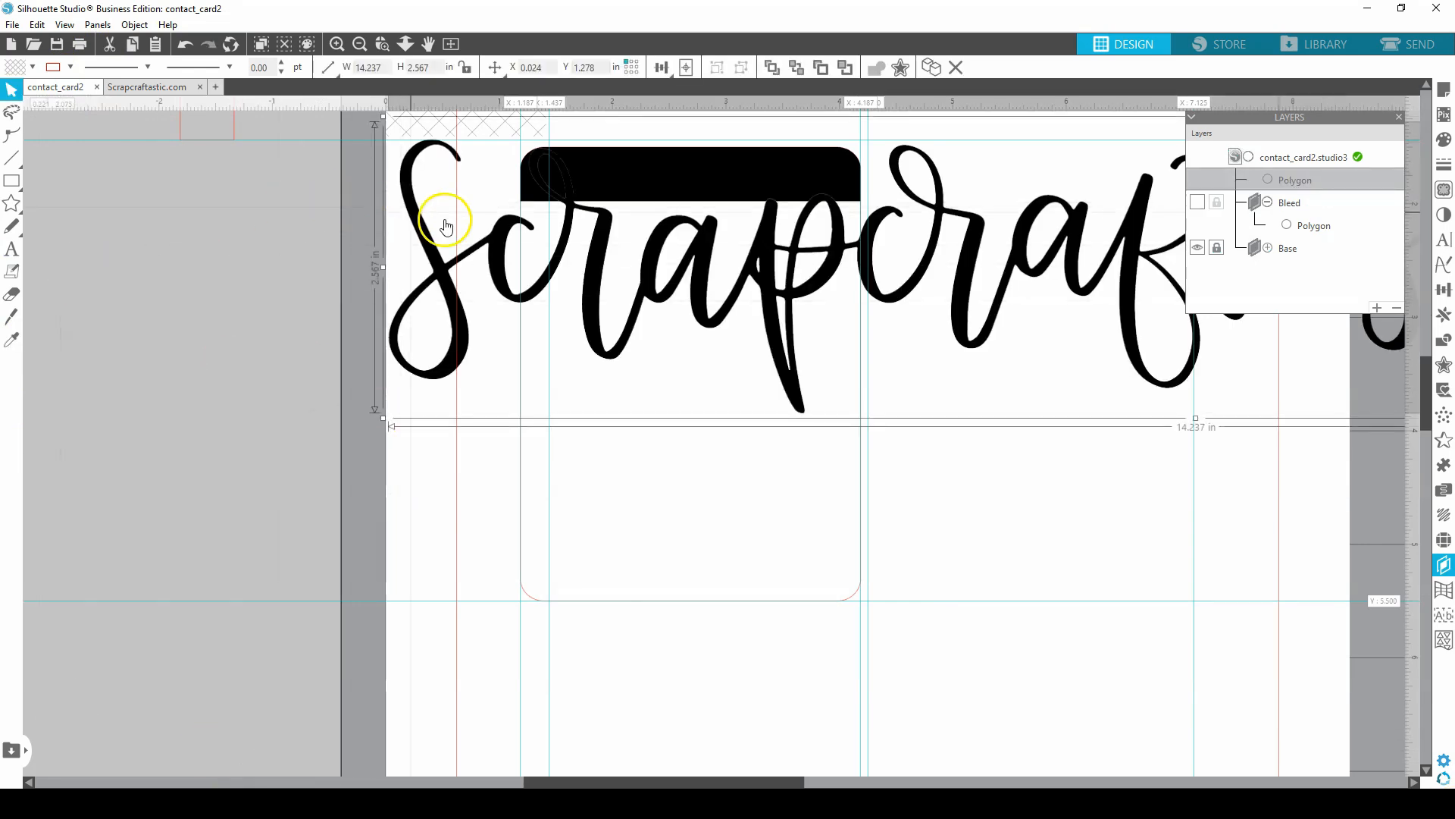
{"action": "left_click_drag", "start_coordinate": [382, 116], "coordinate": [1016, 452]}
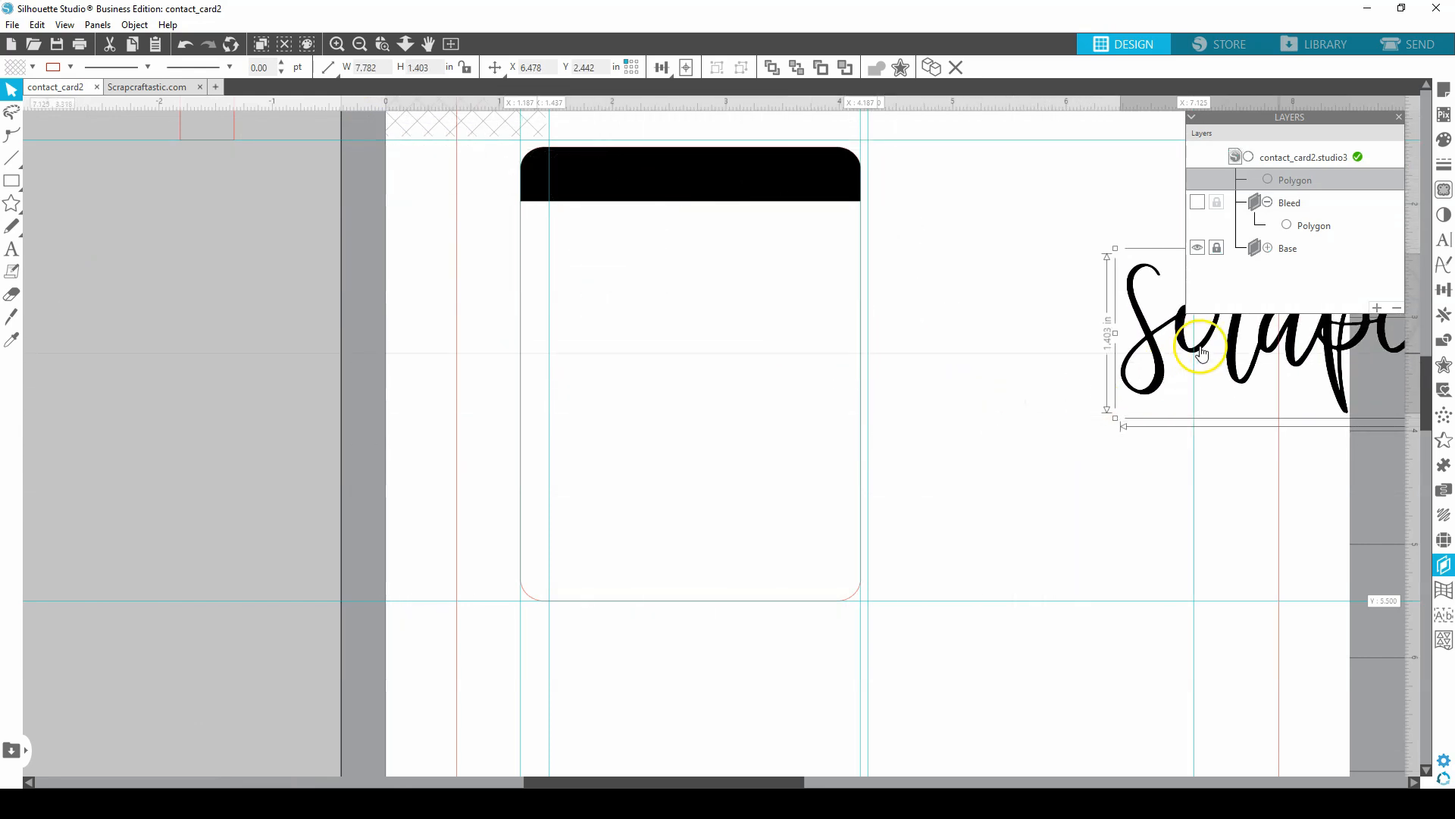
{"action": "left_click_drag", "start_coordinate": [1152, 354], "coordinate": [544, 438]}
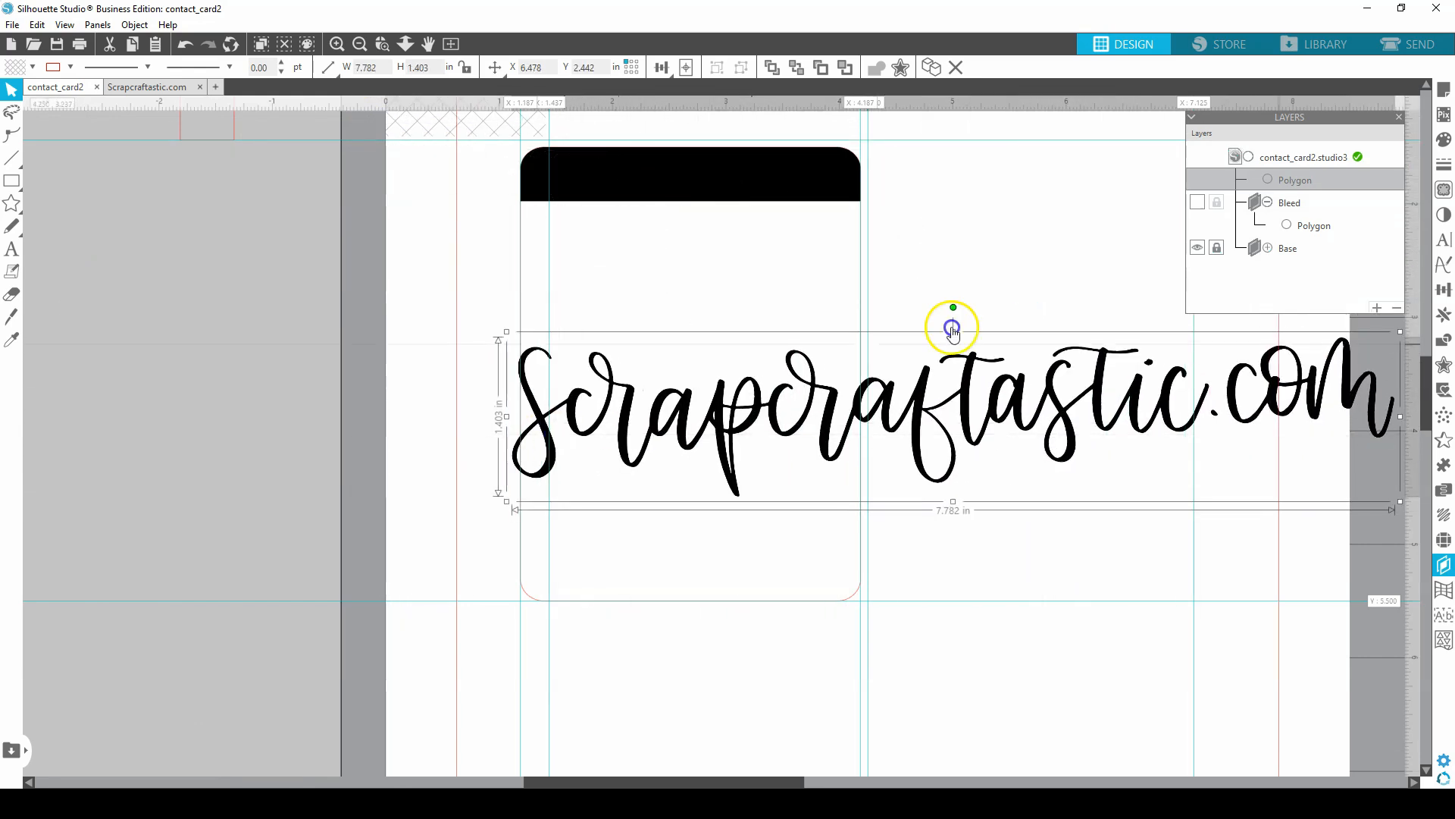
Check the pasted wordmark in the send preview and scale it down to about 2.68 in wide, moved toward the card
{"action": "left_click", "coordinate": [1415, 42]}
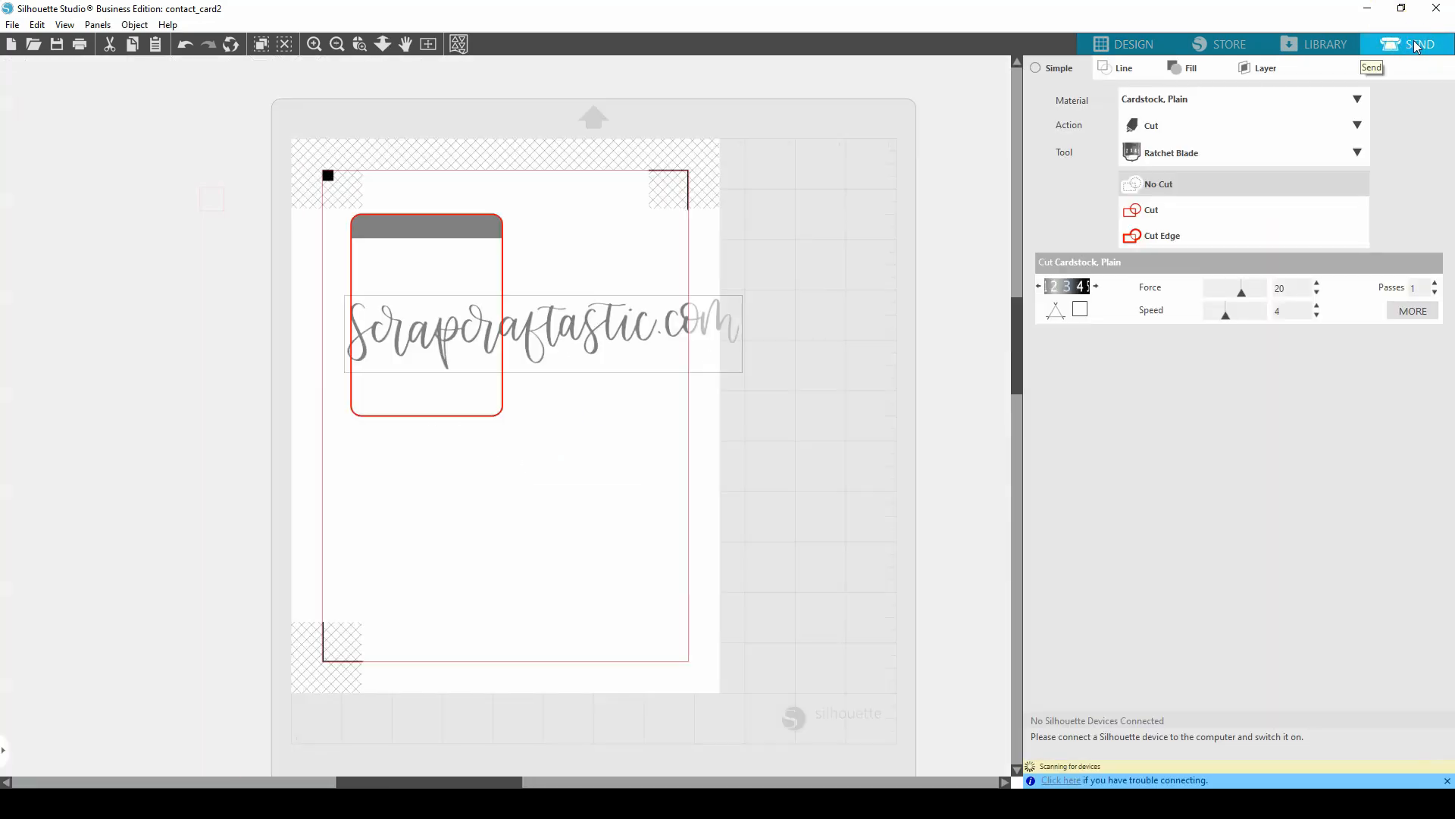
{"action": "left_click", "coordinate": [1130, 44]}
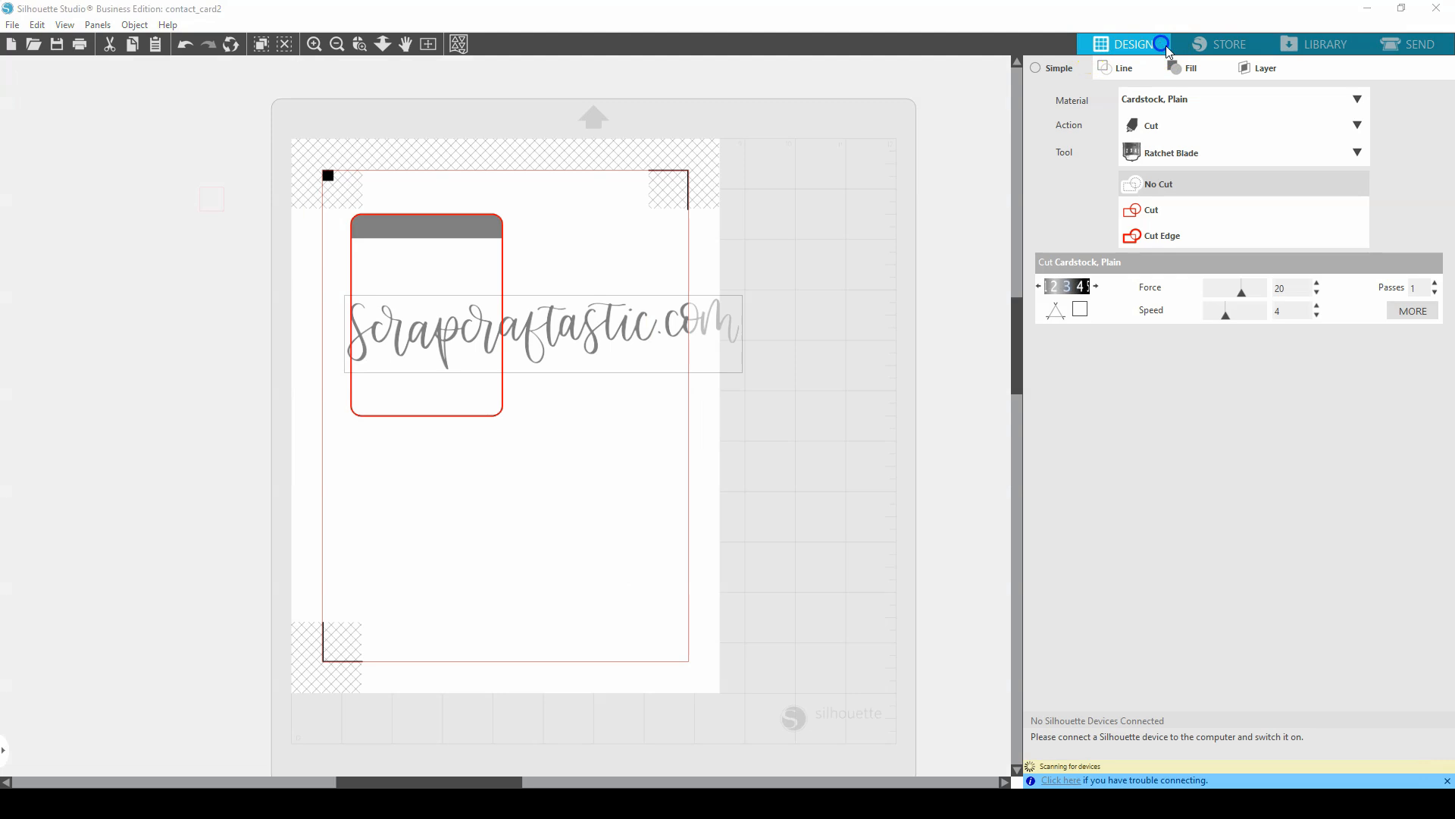
{"action": "scroll", "coordinate": [1046, 220], "scroll_direction": "up", "scroll_amount": 3}
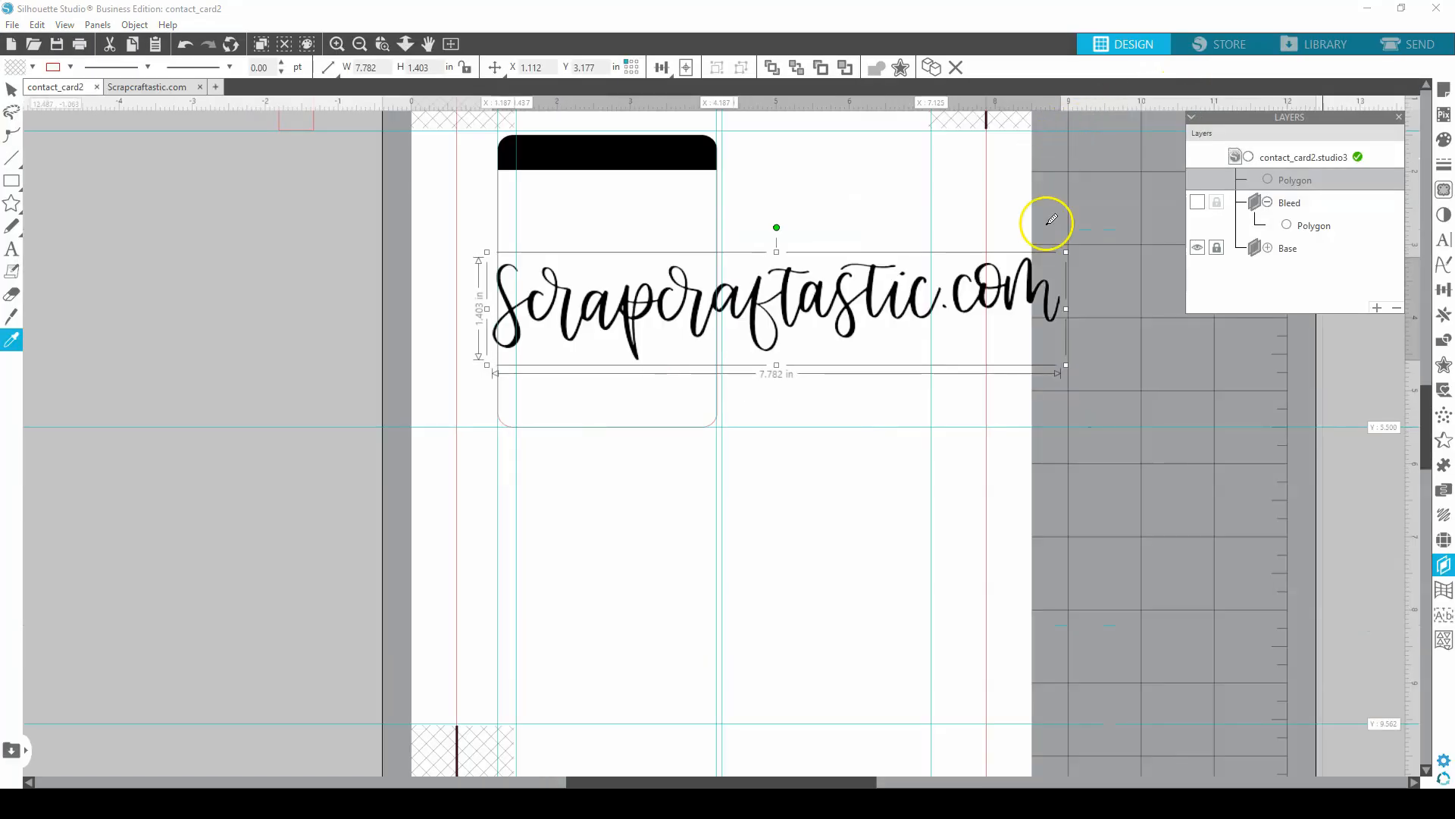
{"action": "scroll", "coordinate": [993, 218], "scroll_direction": "up", "scroll_amount": 1}
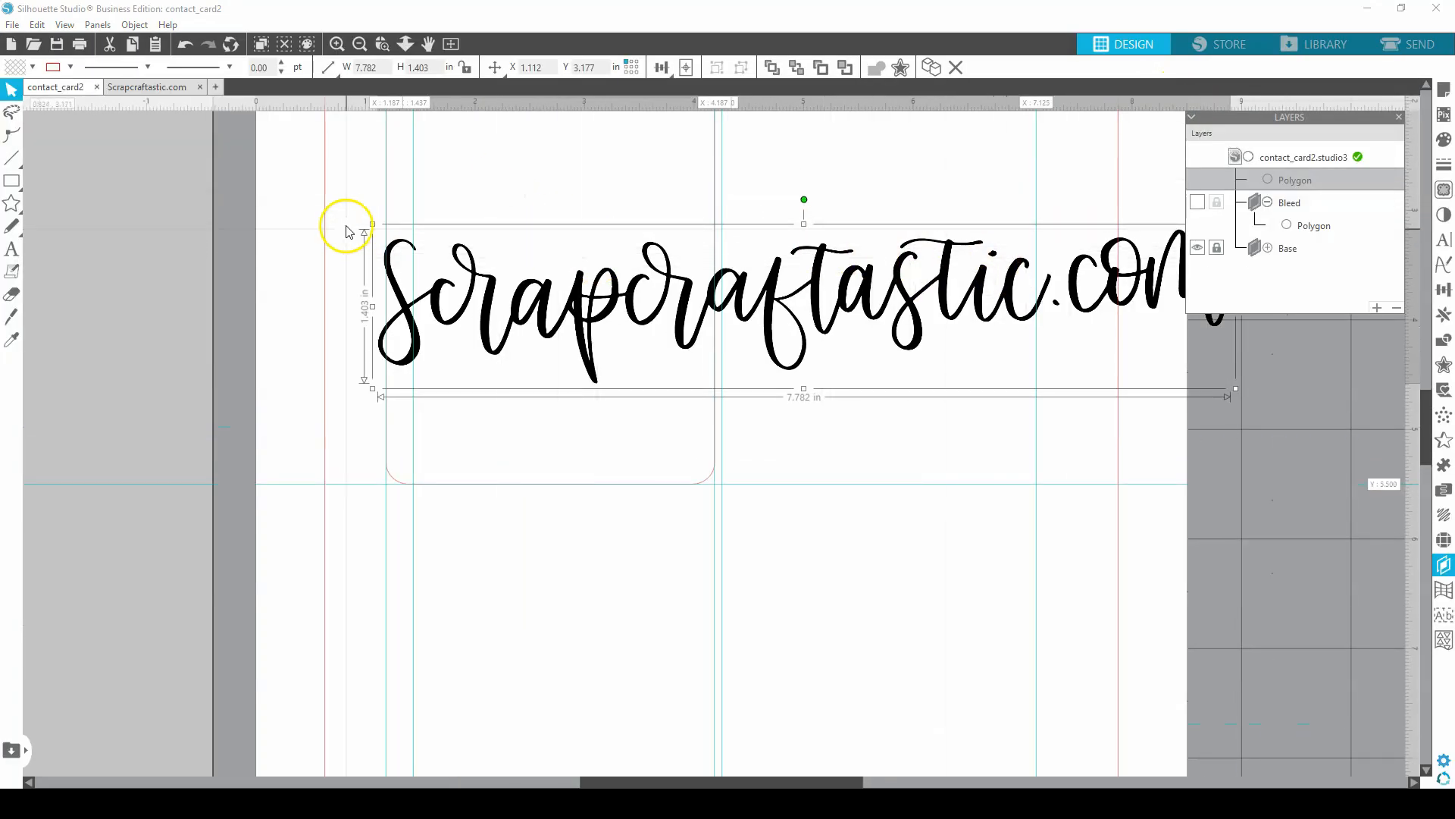
{"action": "left_click_drag", "start_coordinate": [372, 224], "coordinate": [509, 351]}
{"action": "left_click", "coordinate": [959, 360]}
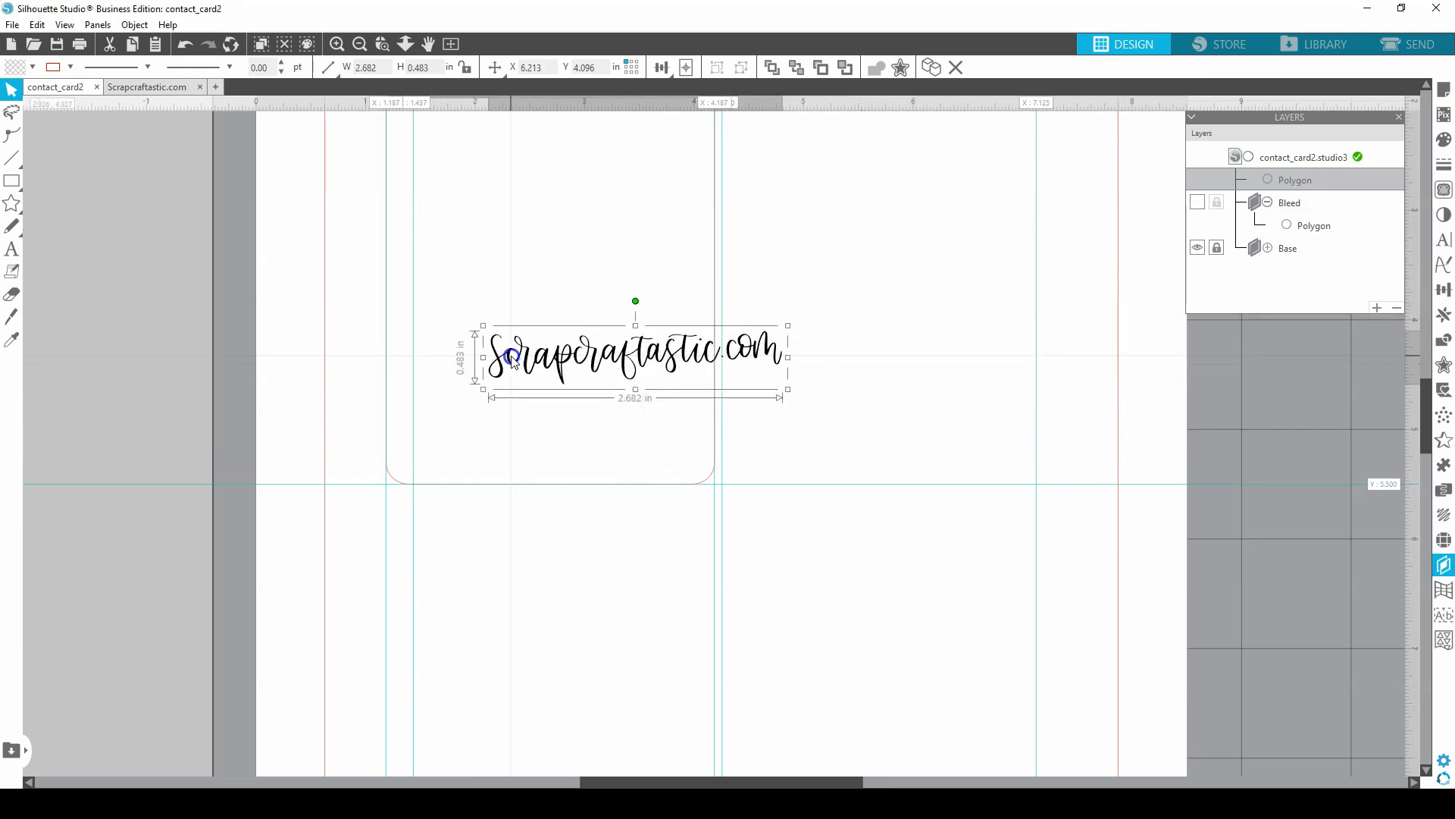
Rotate the wordmark slightly clockwise so its lettering runs level
{"action": "scroll", "coordinate": [515, 356], "scroll_direction": "up", "scroll_amount": 2}
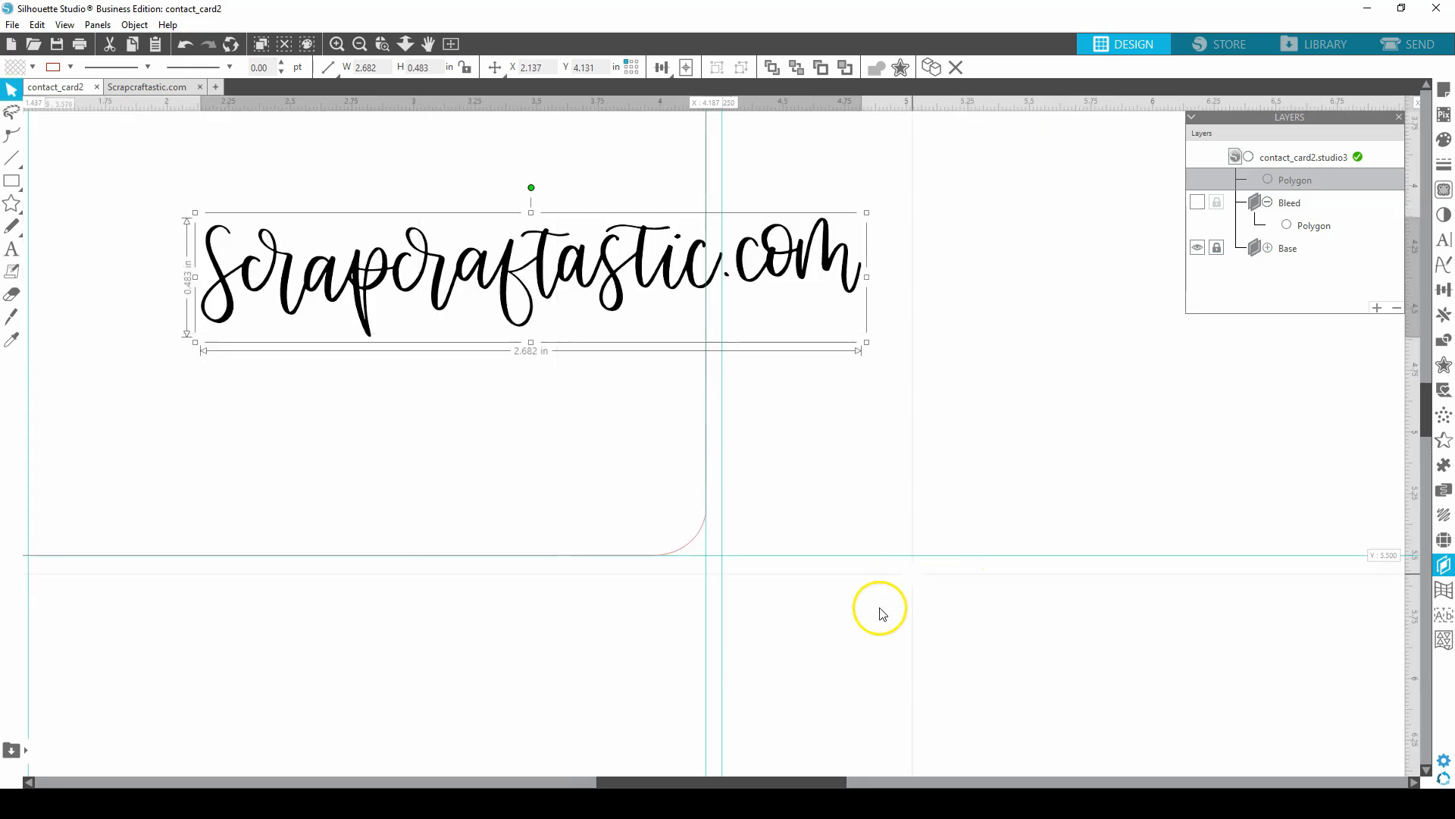
{"action": "left_click", "coordinate": [879, 781]}
{"action": "left_click_drag", "start_coordinate": [883, 780], "coordinate": [557, 782]}
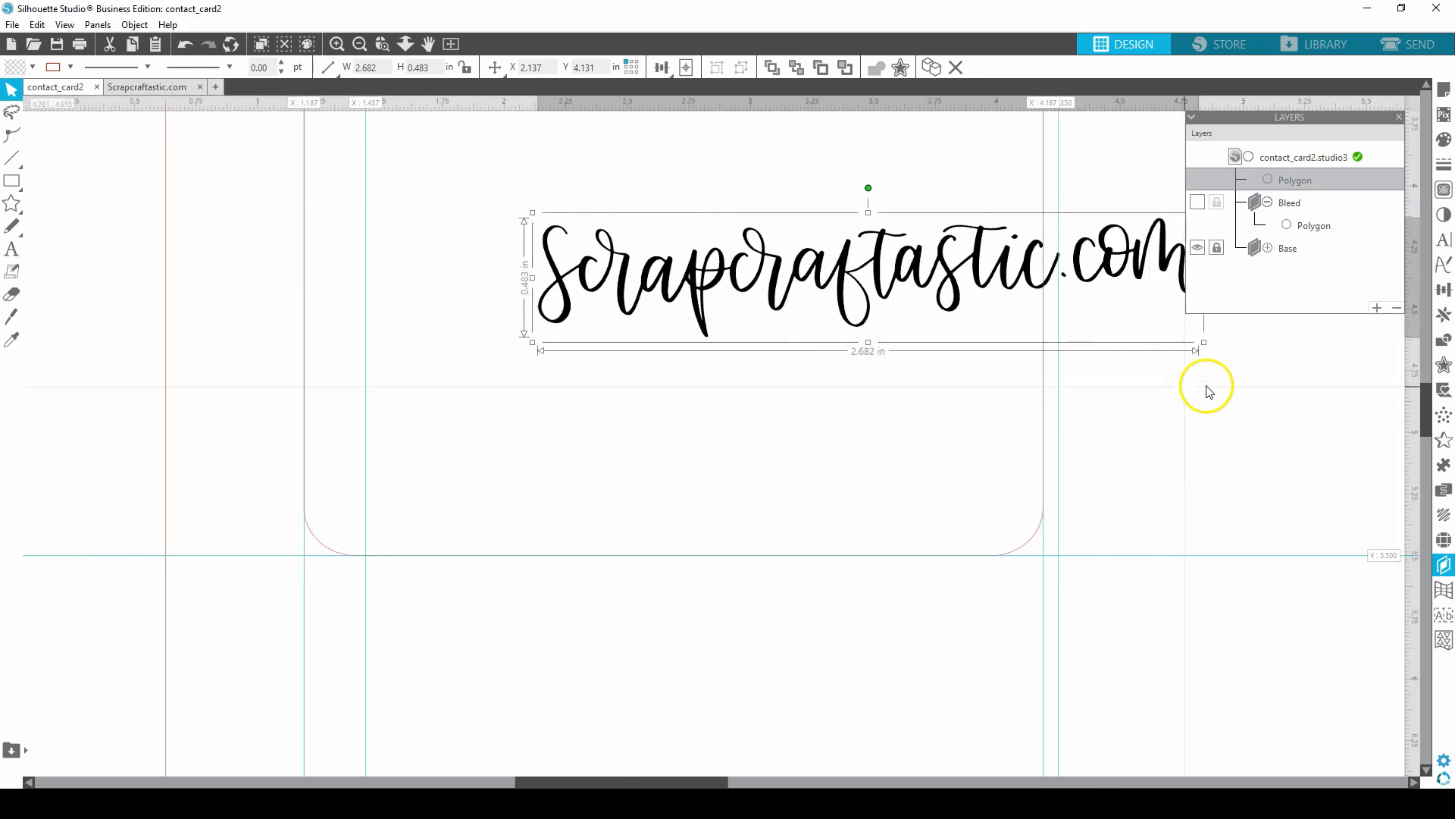
{"action": "left_click_drag", "start_coordinate": [868, 187], "coordinate": [871, 197]}
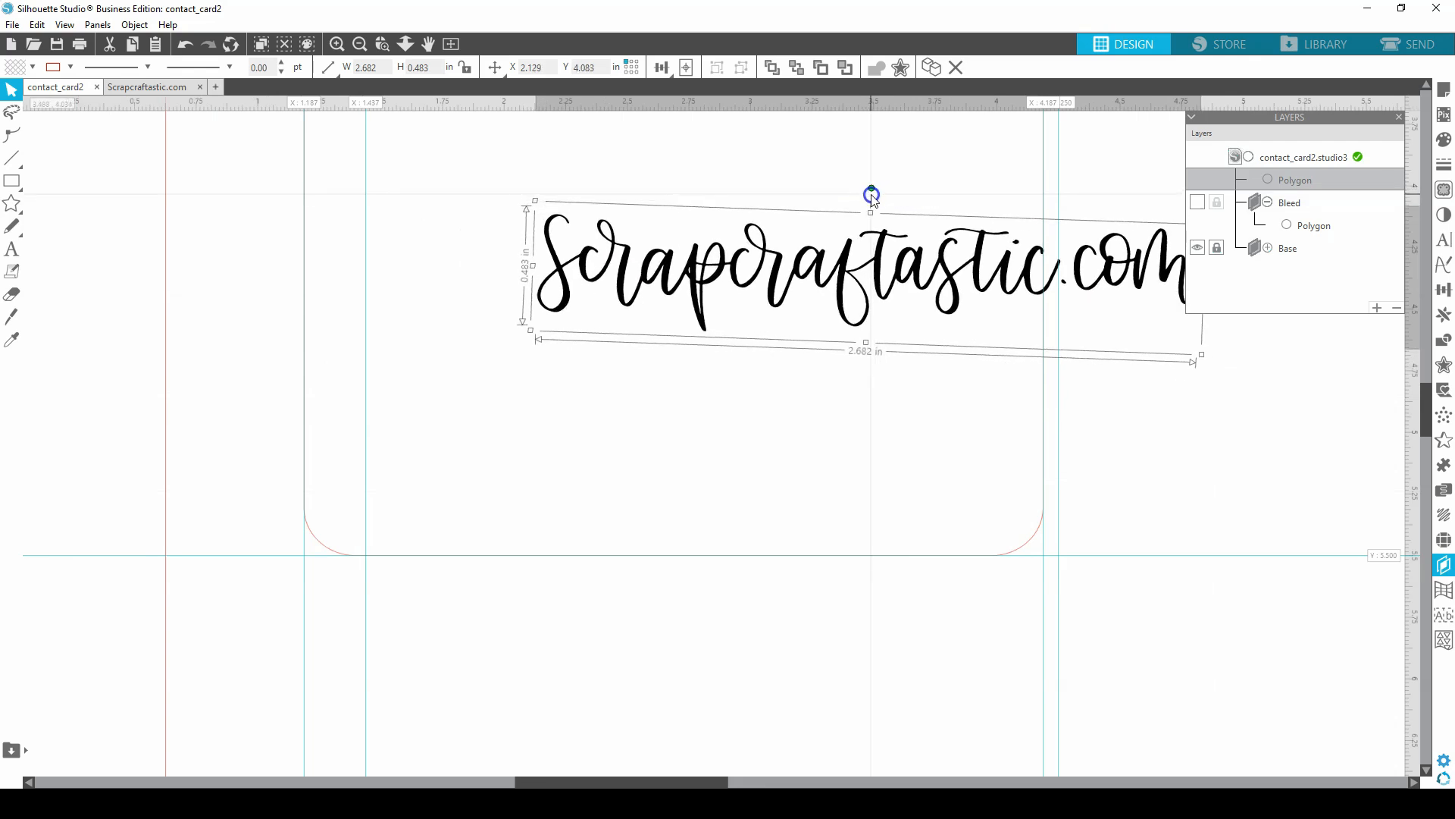
{"action": "left_click", "coordinate": [1205, 373]}
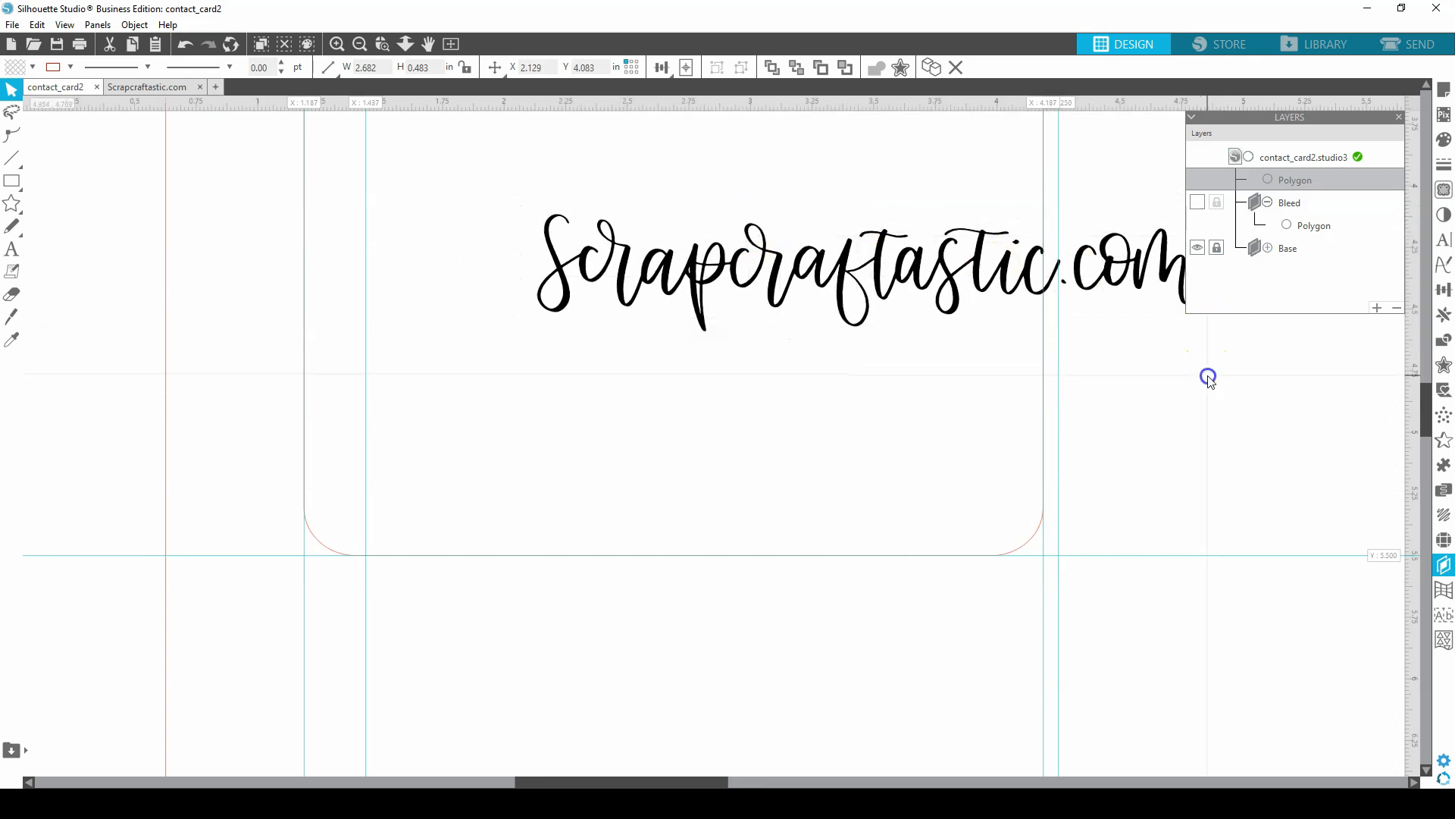
{"action": "left_click", "coordinate": [1114, 273]}
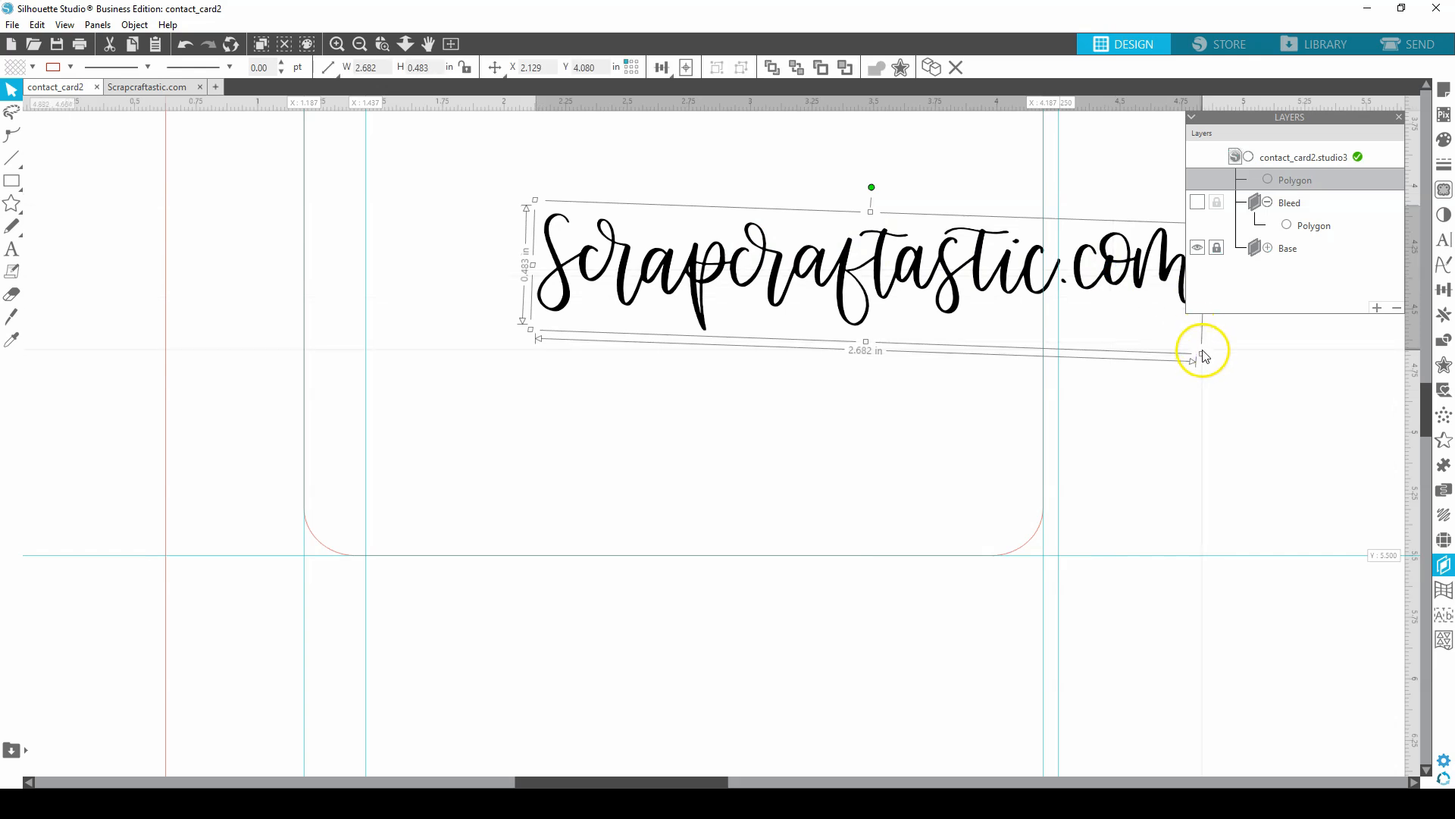
Scale the wordmark to about 1.5 in wide and place it in the card's lower-left corner
{"action": "left_click_drag", "start_coordinate": [1203, 353], "coordinate": [971, 275]}
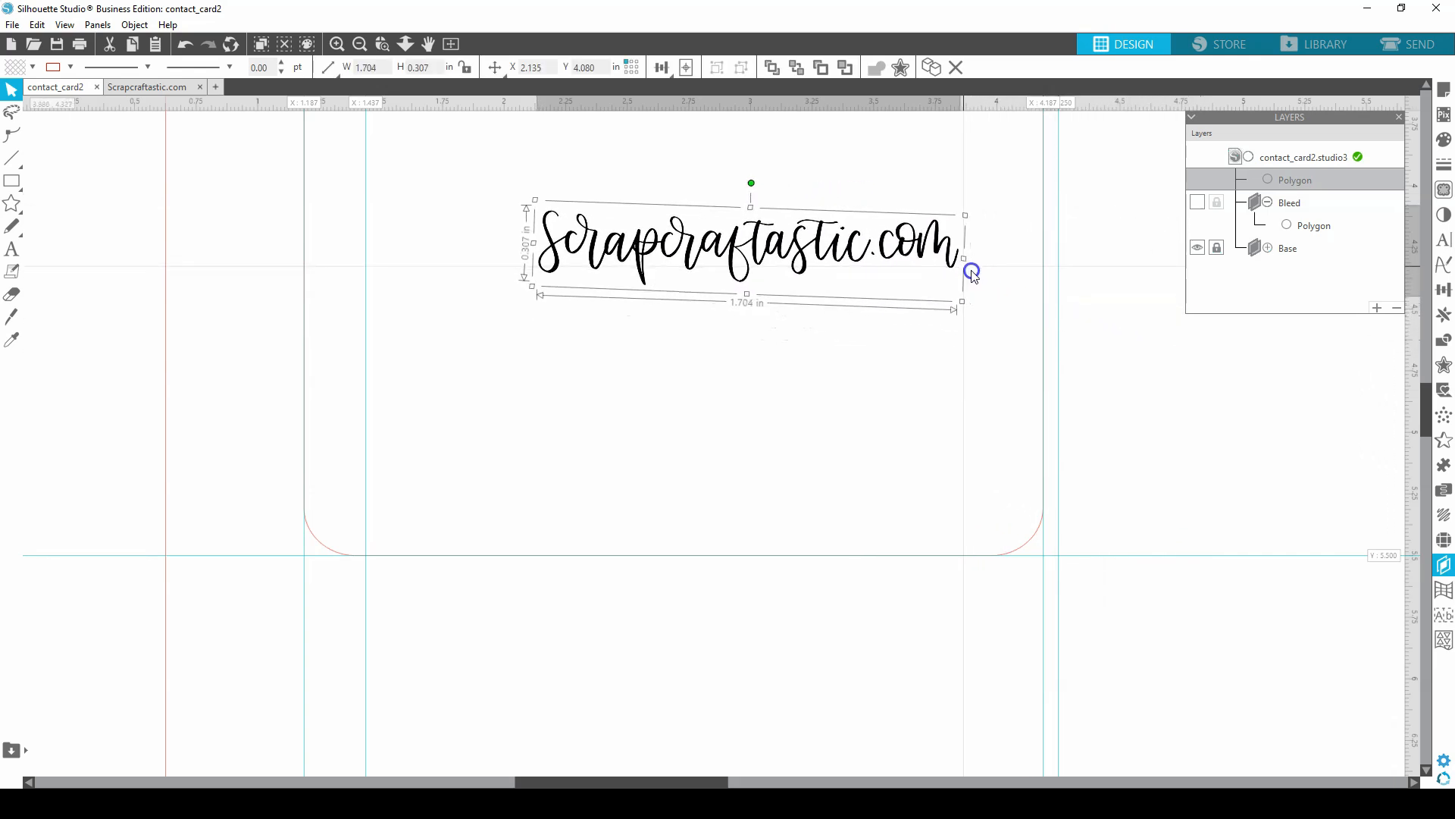
{"action": "left_click_drag", "start_coordinate": [634, 244], "coordinate": [448, 488]}
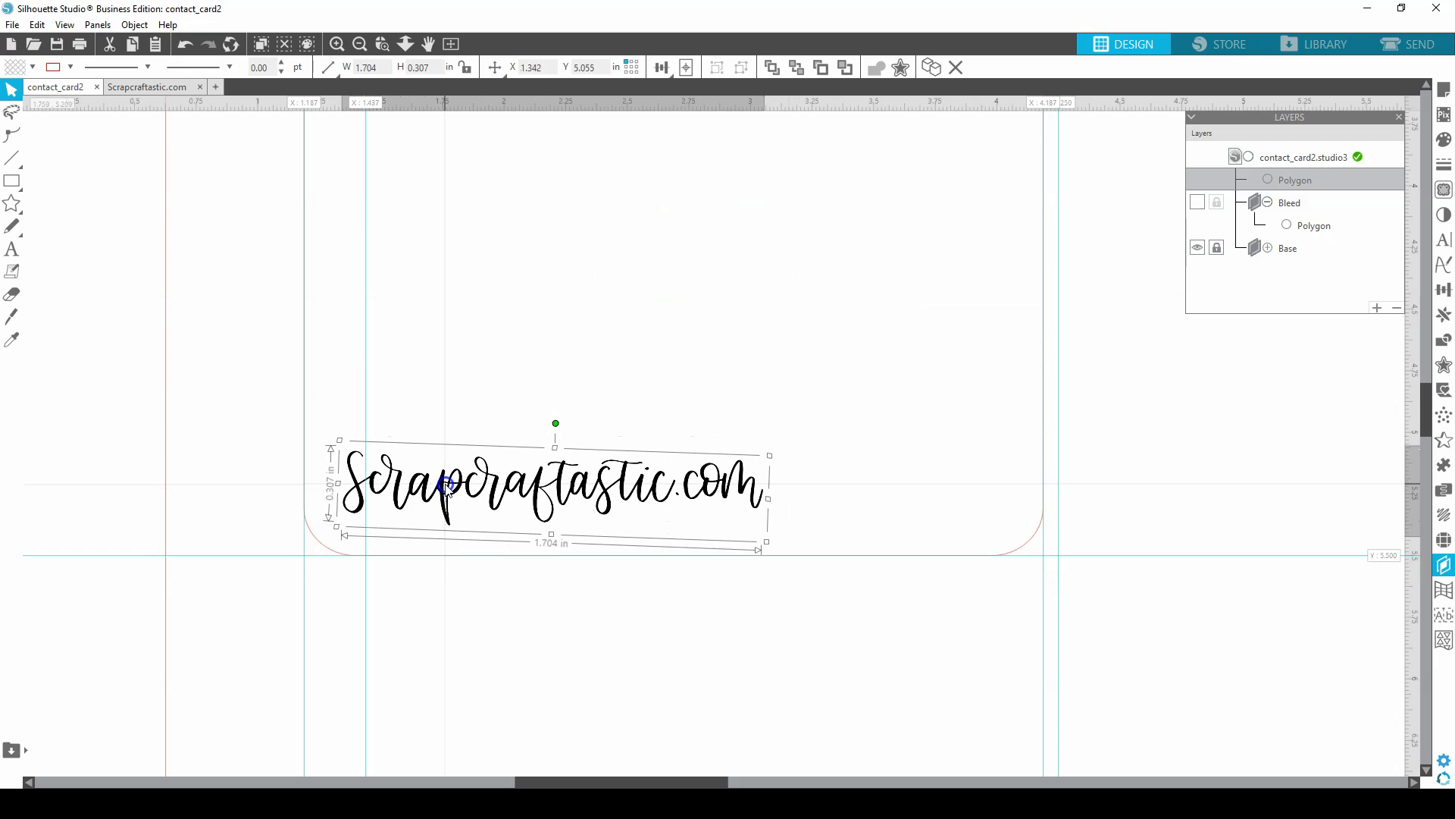
{"action": "left_click_drag", "start_coordinate": [769, 456], "coordinate": [721, 484]}
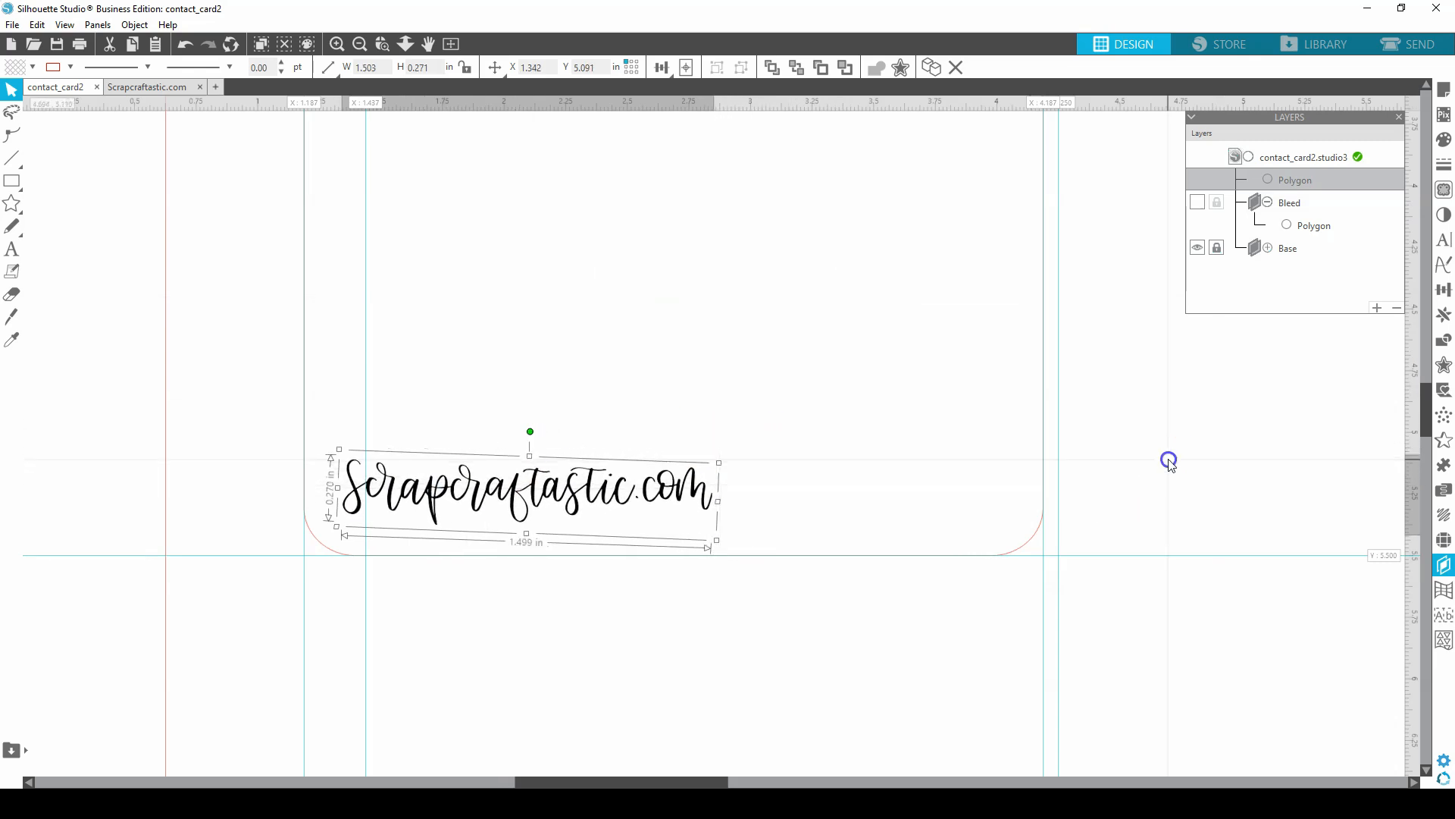
{"action": "left_click", "coordinate": [1166, 458]}
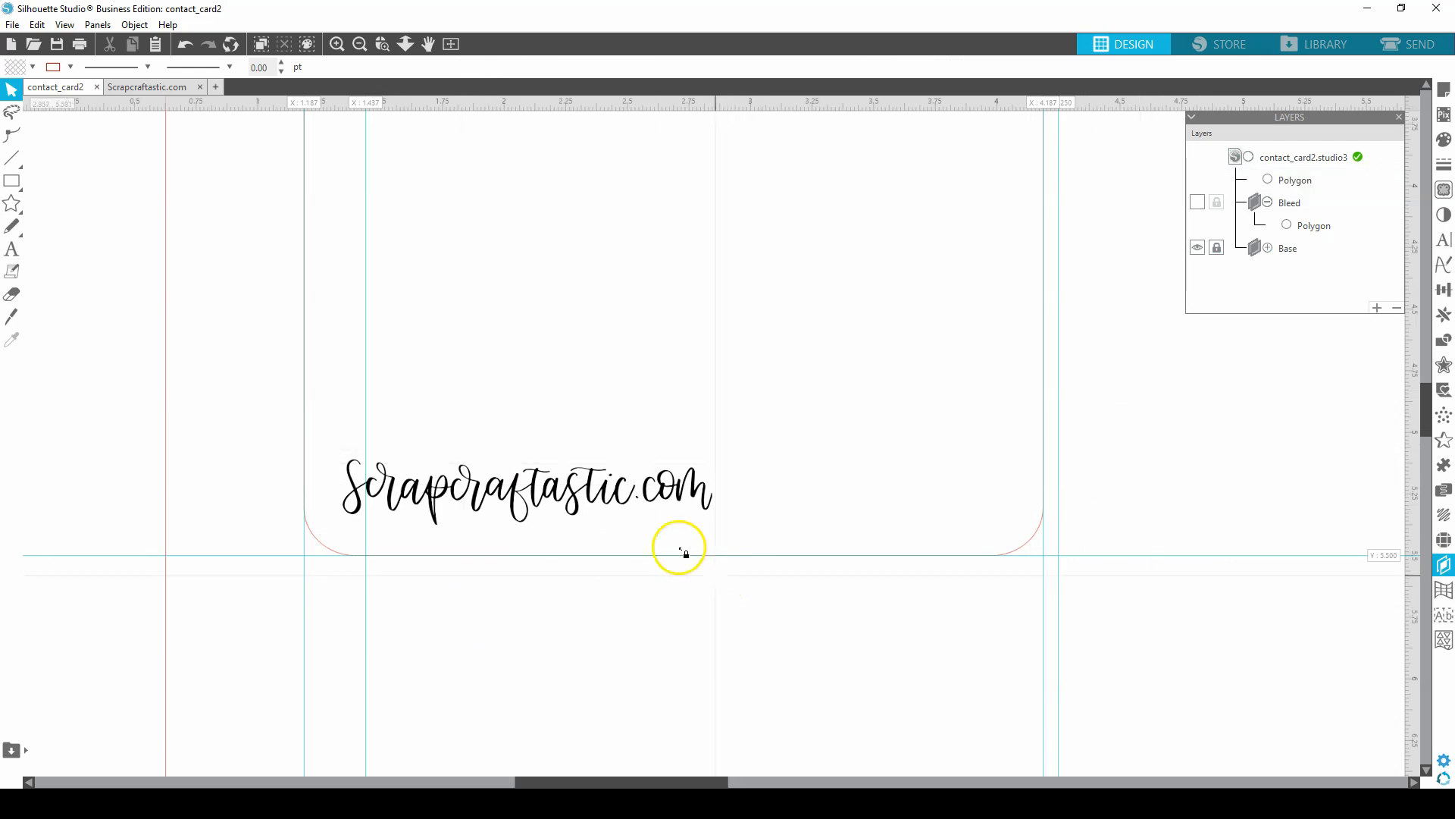
Move the wordmark to the card's lower-right corner and deselect it
{"action": "left_click", "coordinate": [601, 507]}
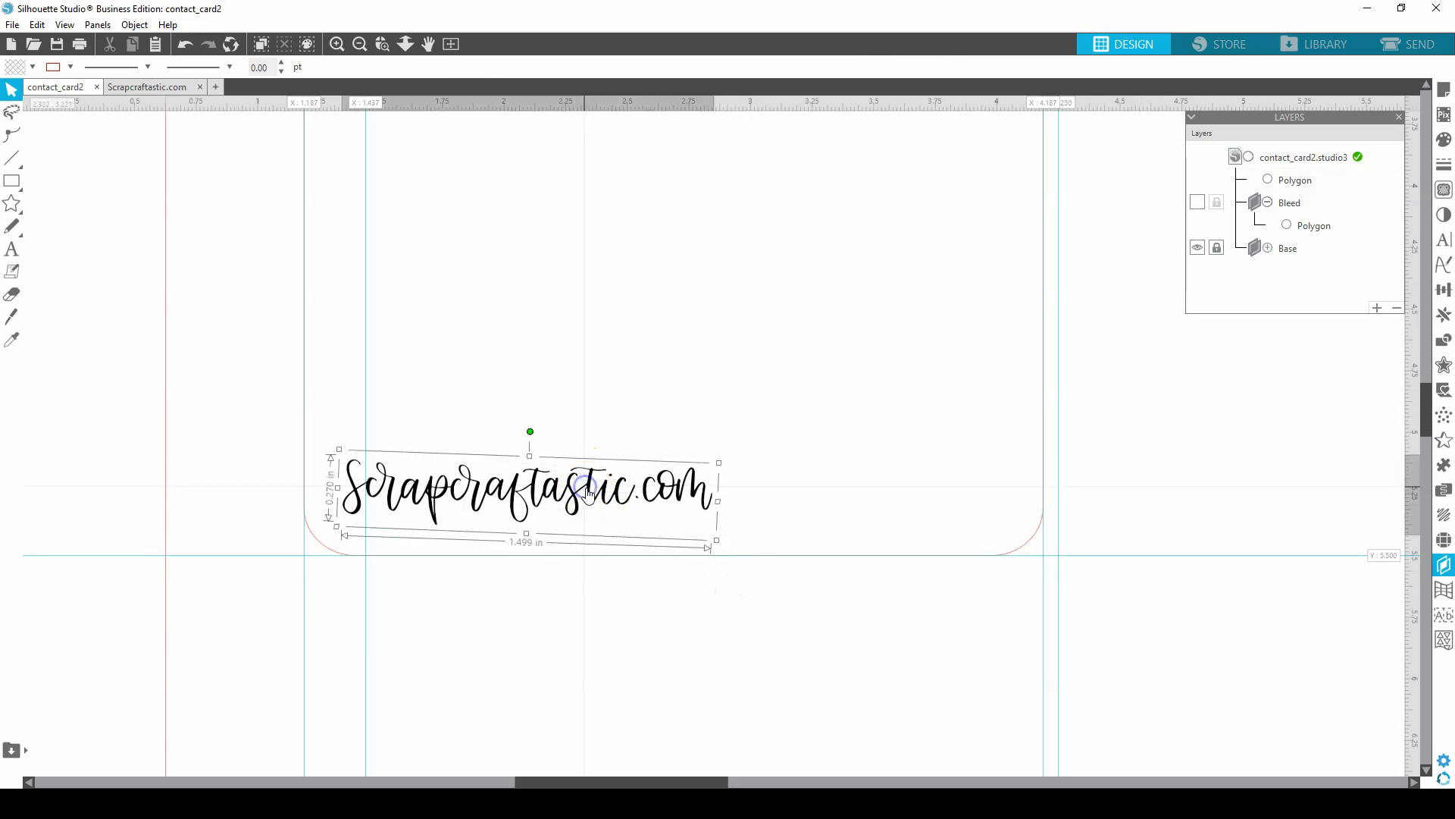
{"action": "left_click_drag", "start_coordinate": [600, 508], "coordinate": [895, 497]}
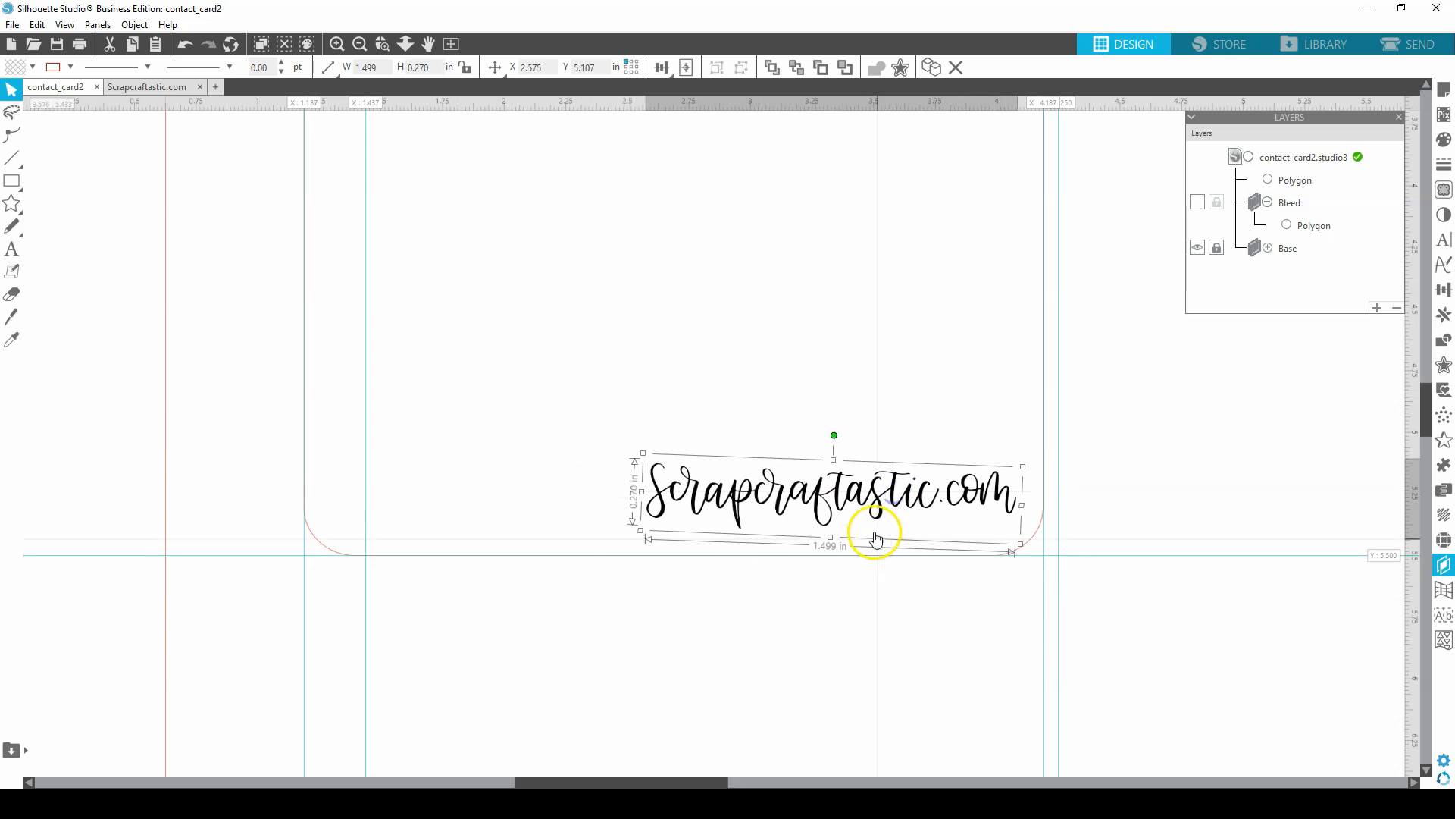
{"action": "left_click", "coordinate": [1221, 394]}
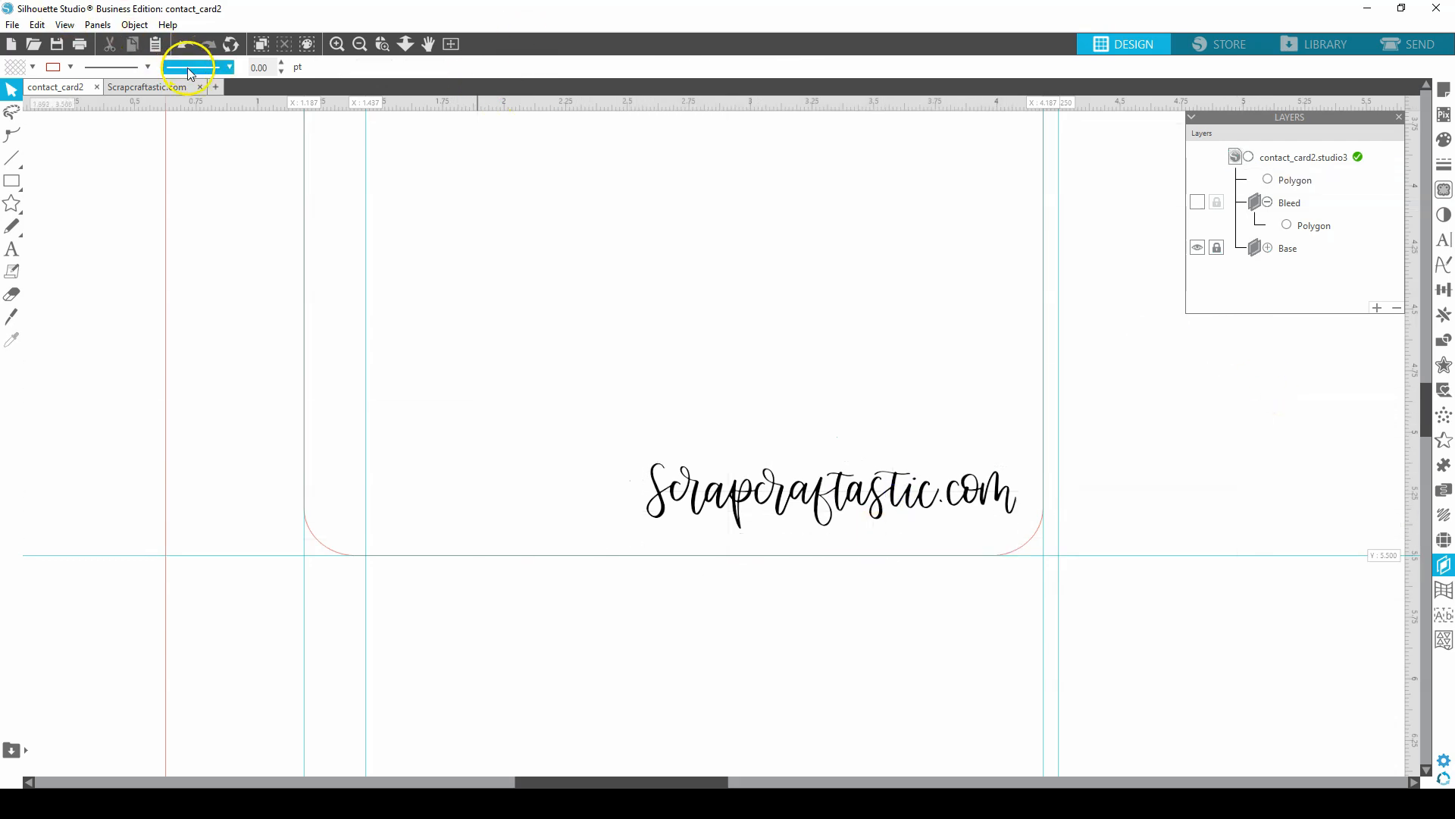
Close the Scrapcraftastic.com document without saving its changes
{"action": "left_click", "coordinate": [162, 86]}
{"action": "left_click", "coordinate": [201, 87]}
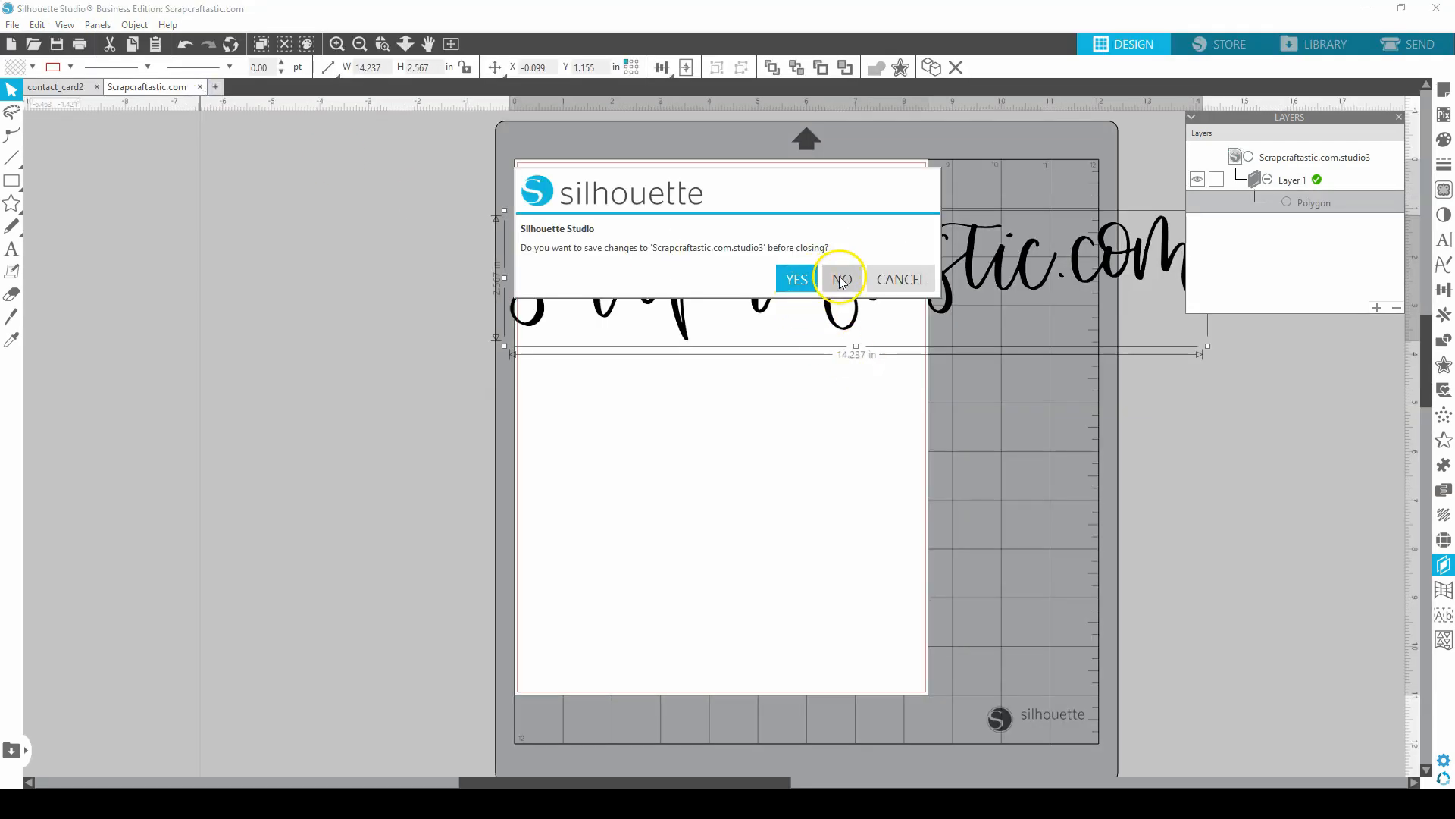
{"action": "left_click", "coordinate": [841, 280]}
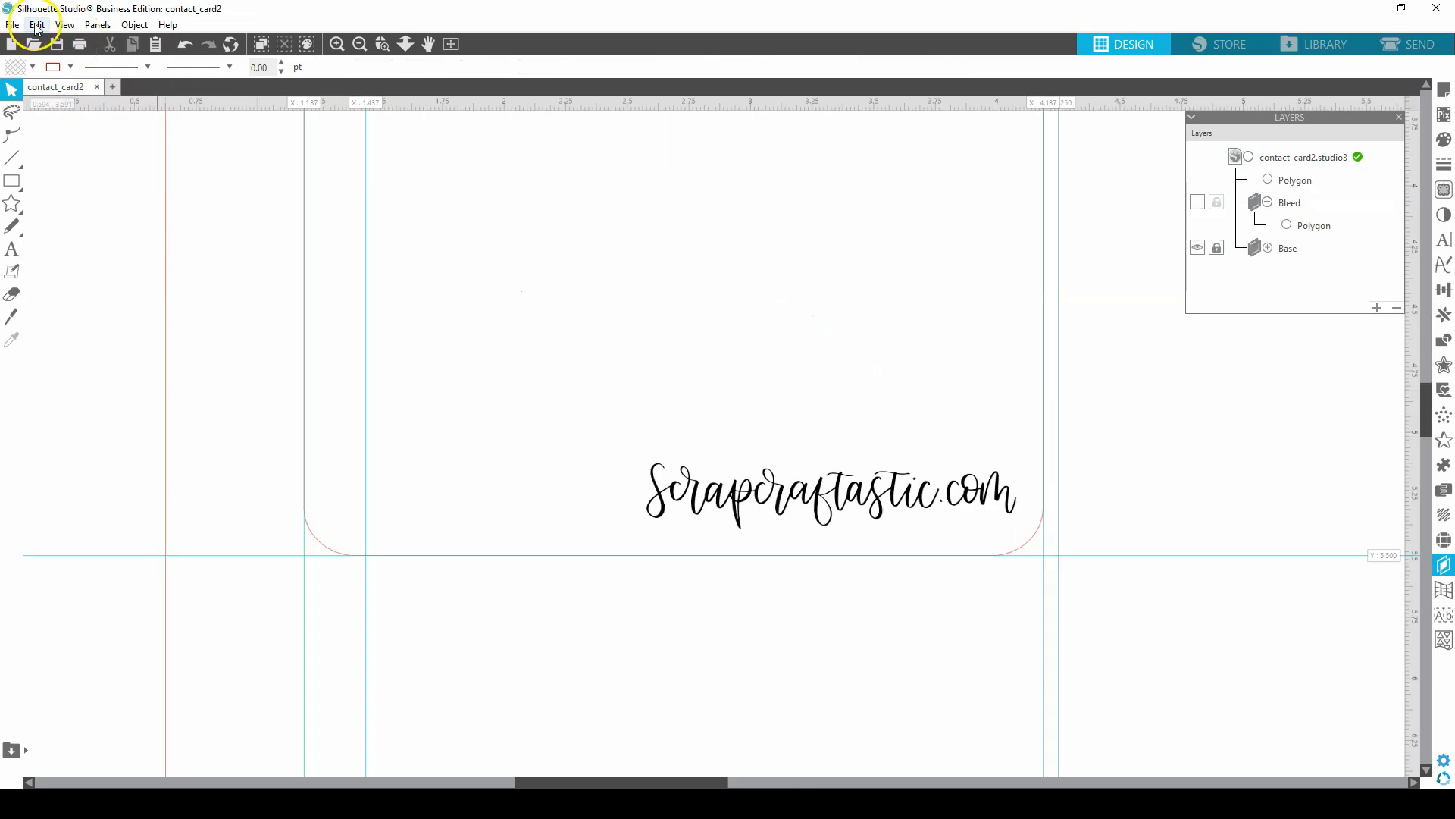
Open the social_media file from the Contact Card Graphics folder
{"action": "left_click", "coordinate": [12, 24]}
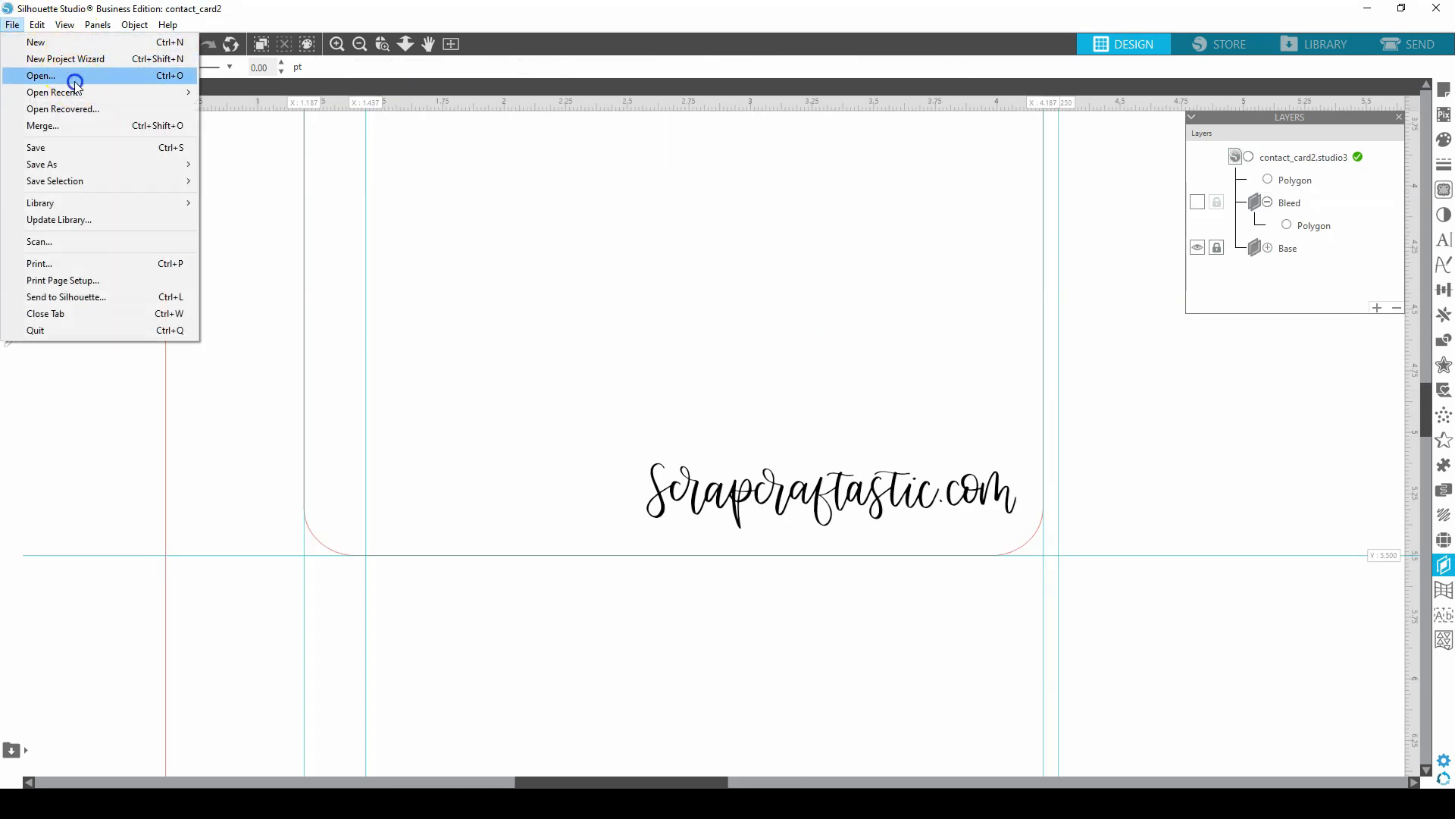
{"action": "left_click", "coordinate": [34, 75]}
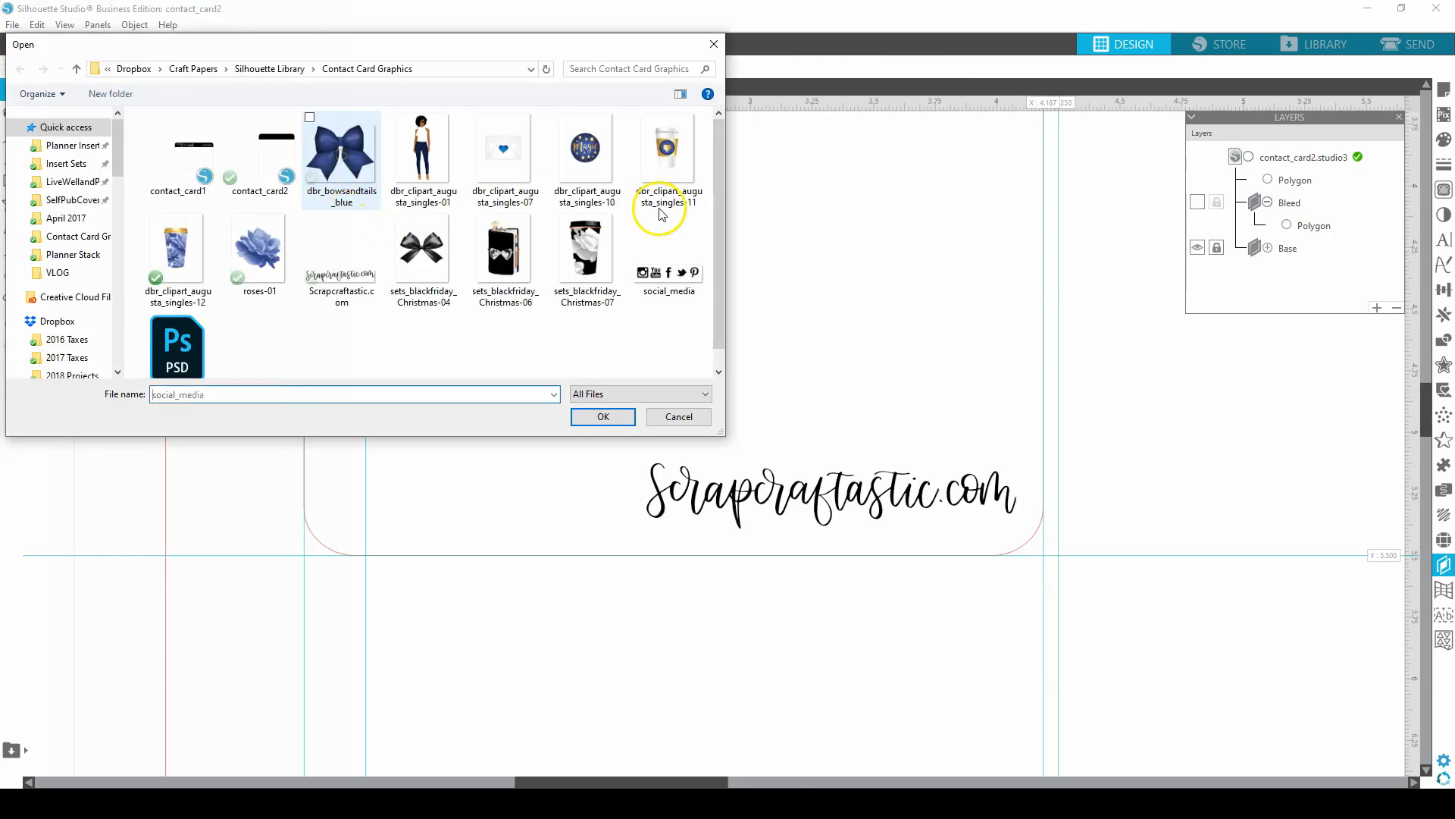
{"action": "left_click", "coordinate": [671, 275]}
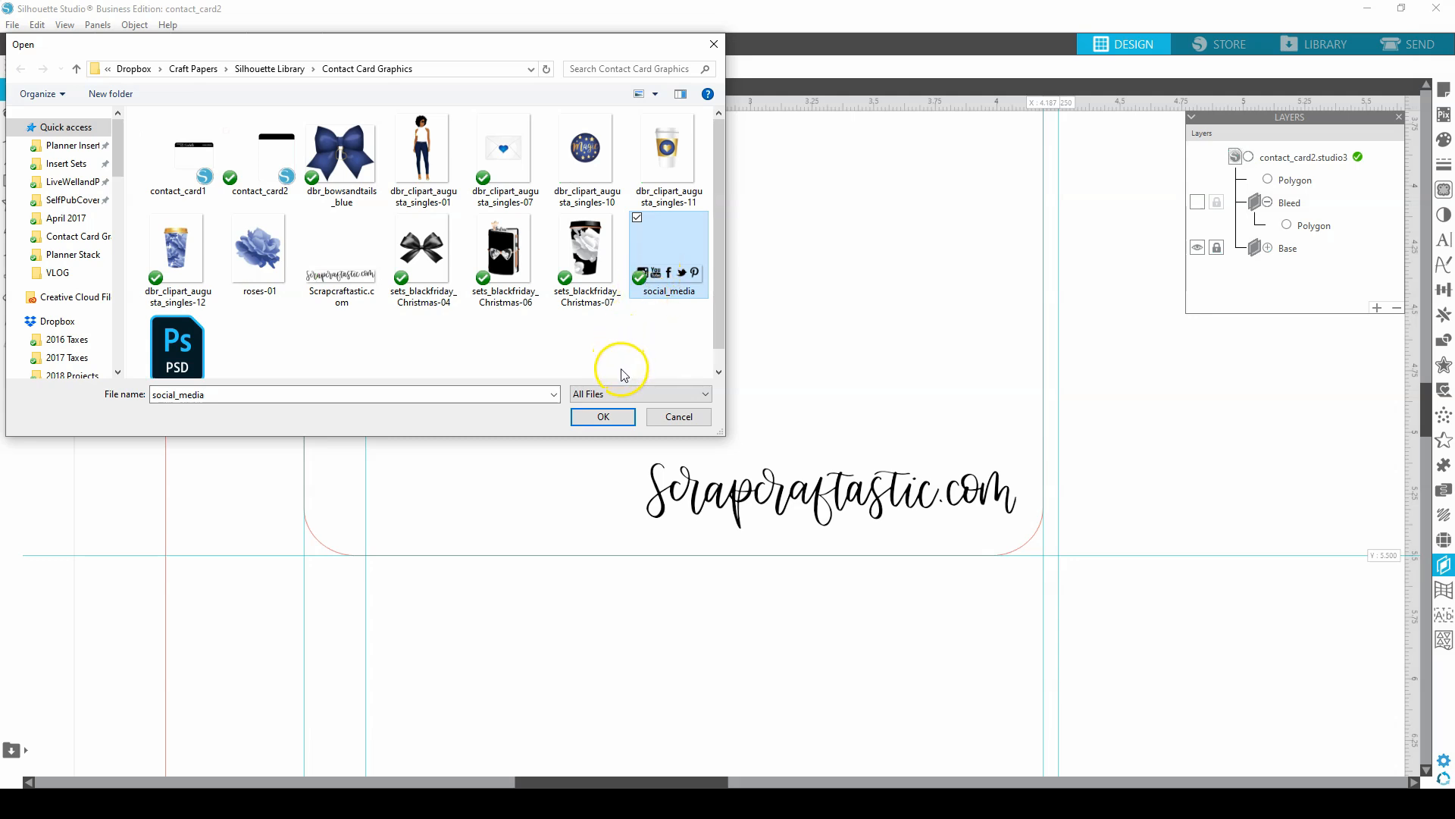
{"action": "left_click", "coordinate": [601, 416]}
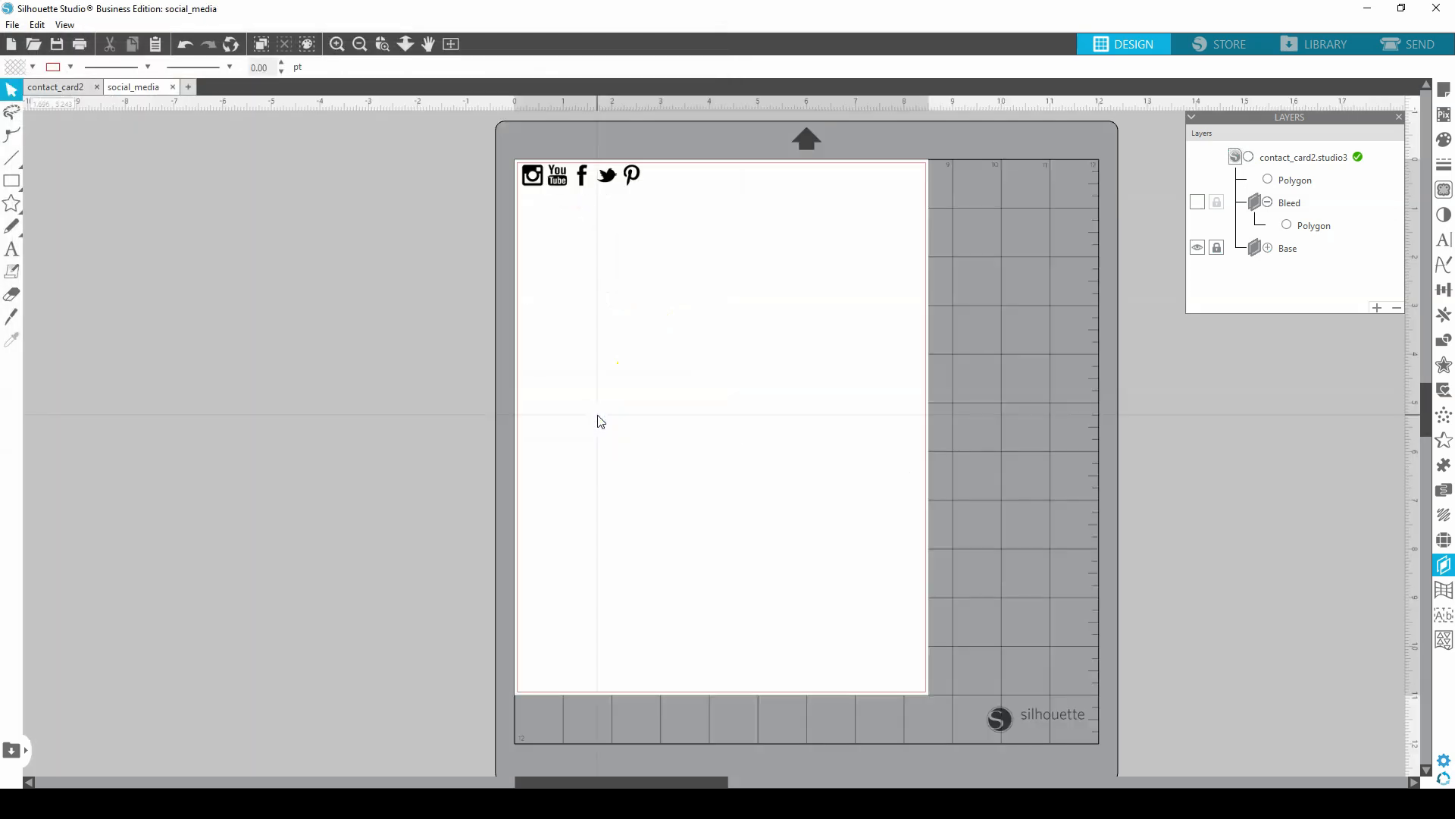
Copy the row of social media icons into the contact_card2 document
{"action": "left_click", "coordinate": [533, 180]}
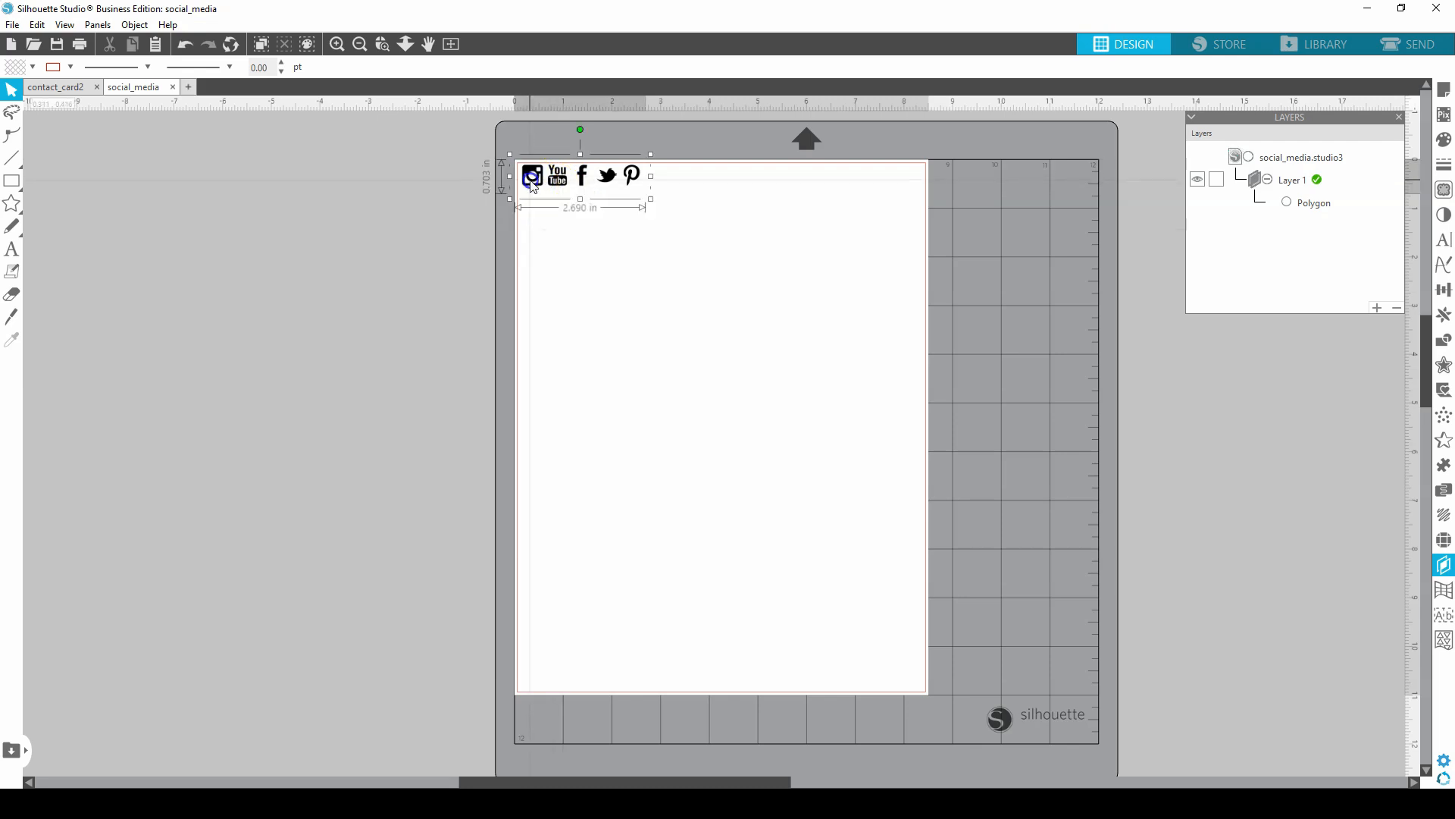
{"action": "left_click", "coordinate": [533, 182]}
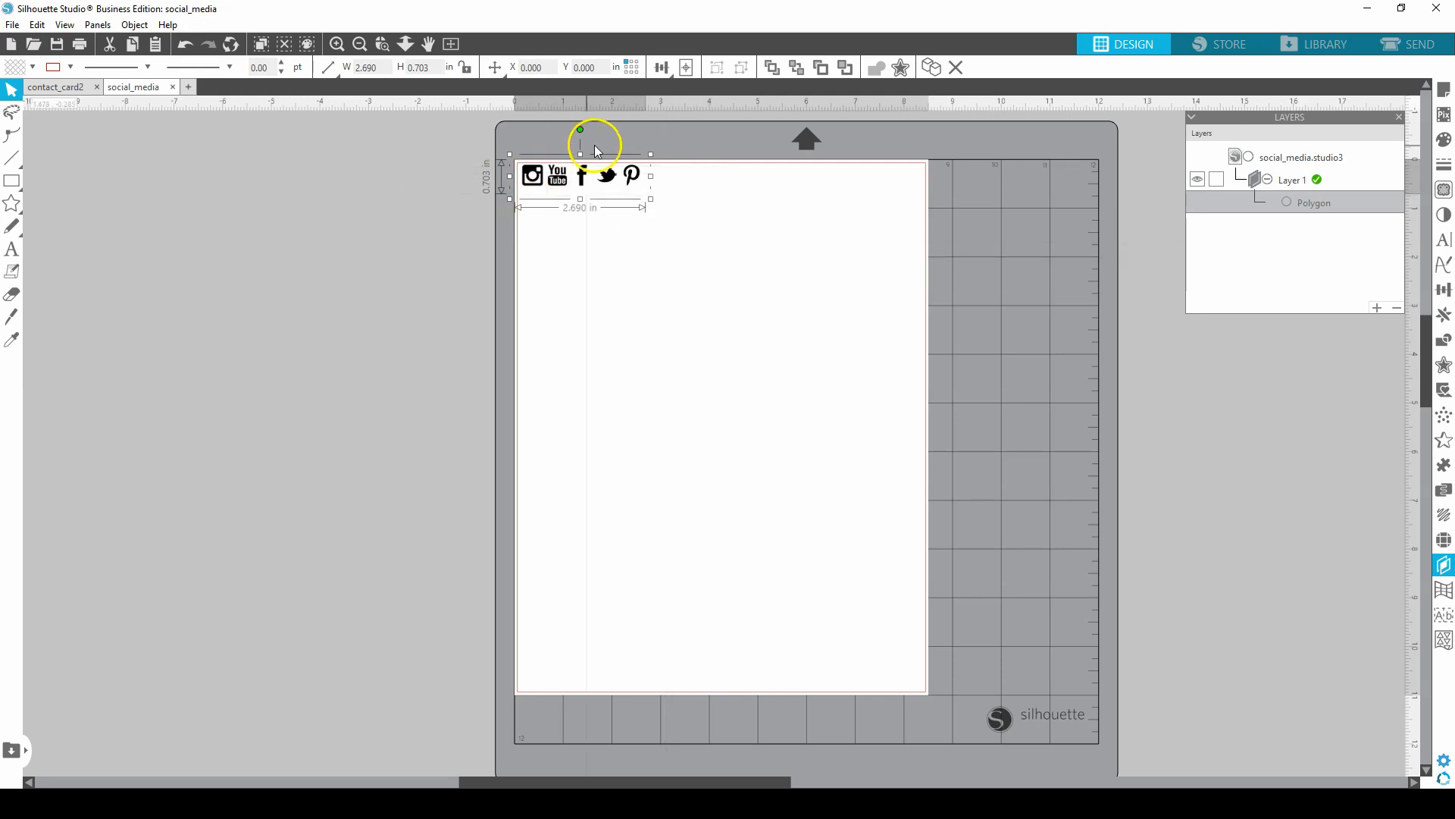
{"action": "left_click_drag", "start_coordinate": [565, 175], "coordinate": [578, 216]}
{"action": "key", "text": "i"}
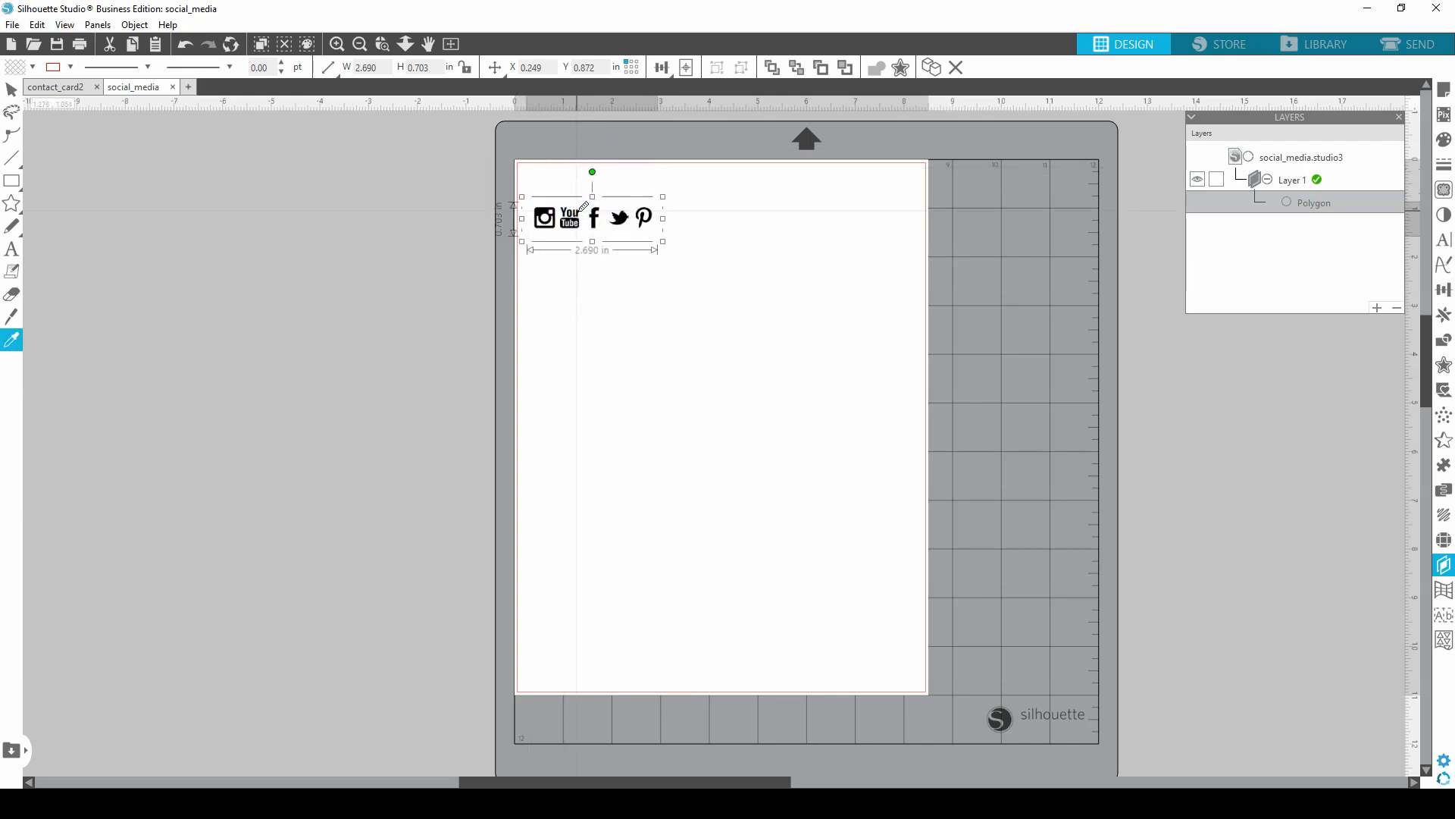
{"action": "key", "text": "v"}
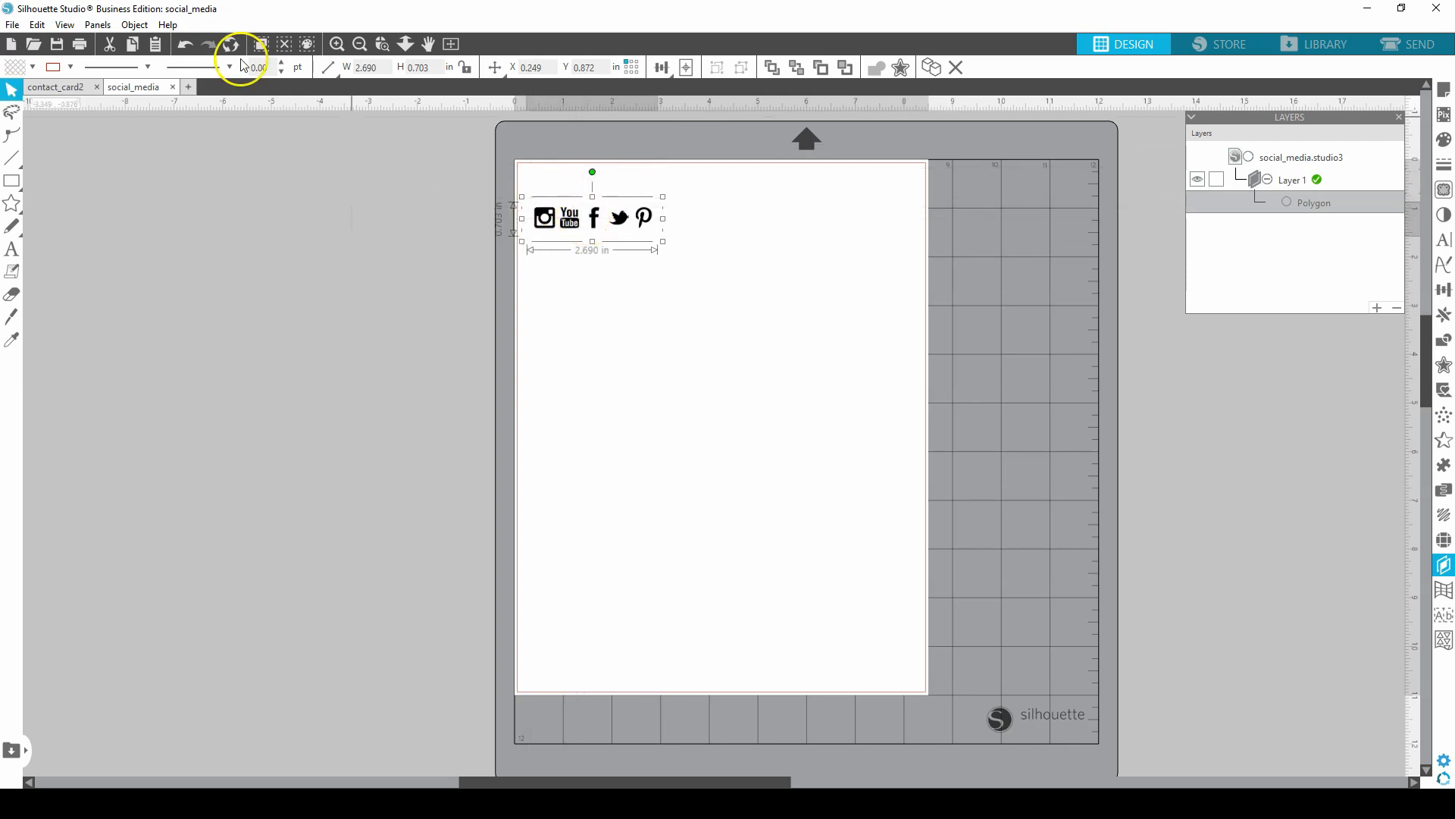
{"action": "left_click", "coordinate": [60, 89]}
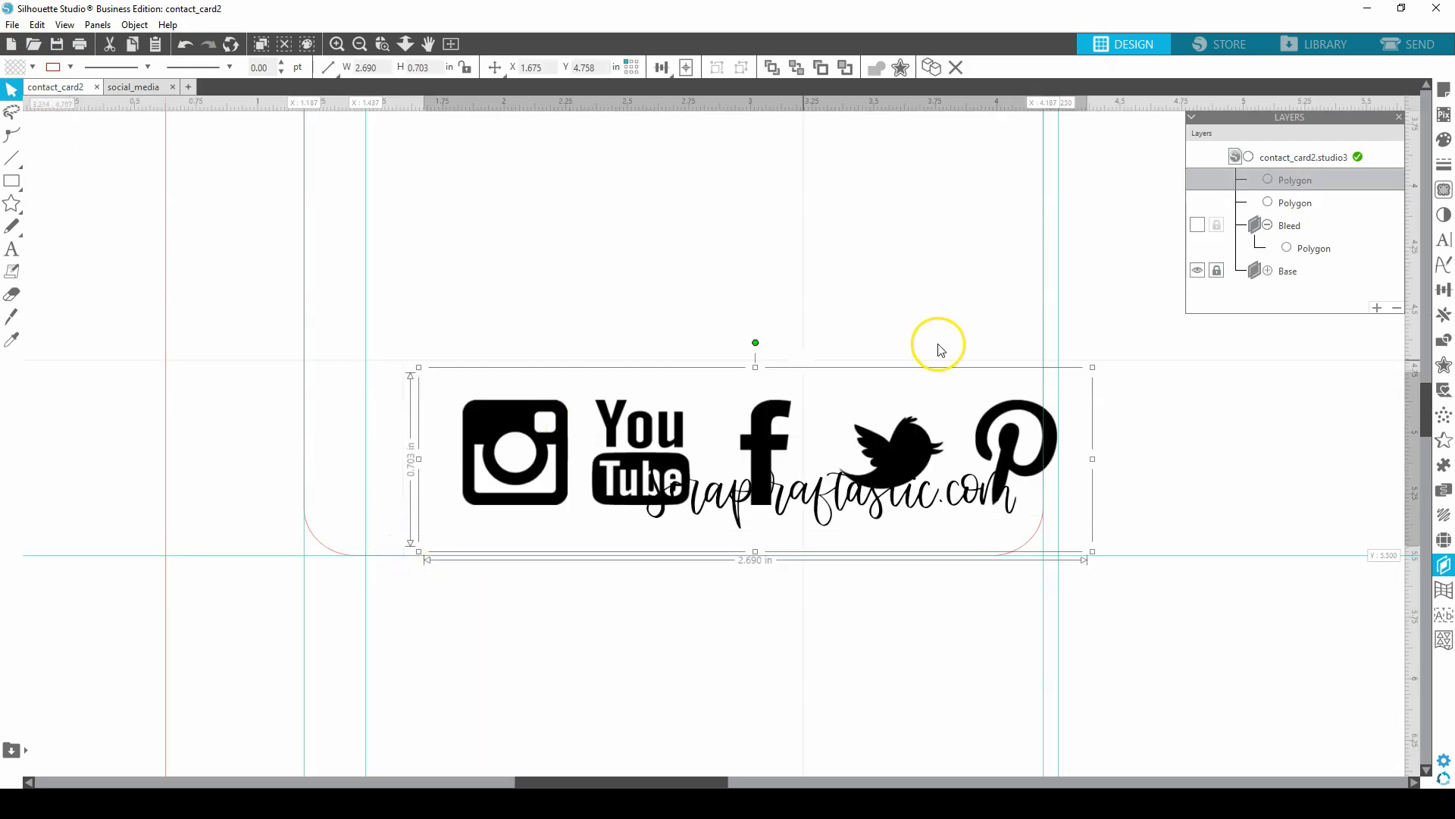
Scale the social media icons to about 1 in wide and place them in the card's lower-left corner beside the wordmark
{"action": "left_click_drag", "start_coordinate": [1092, 366], "coordinate": [747, 523]}
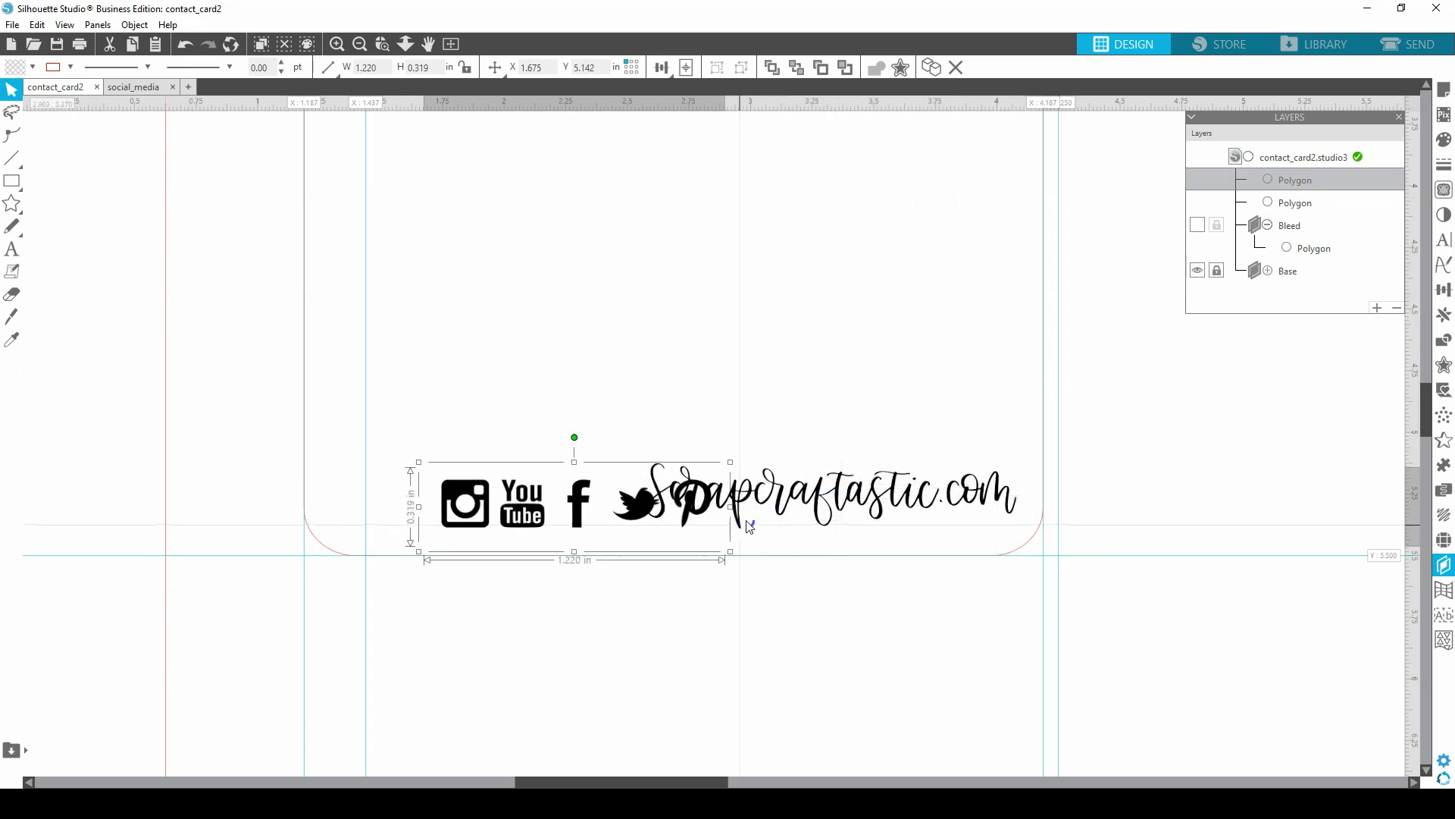
{"action": "left_click_drag", "start_coordinate": [448, 489], "coordinate": [362, 486]}
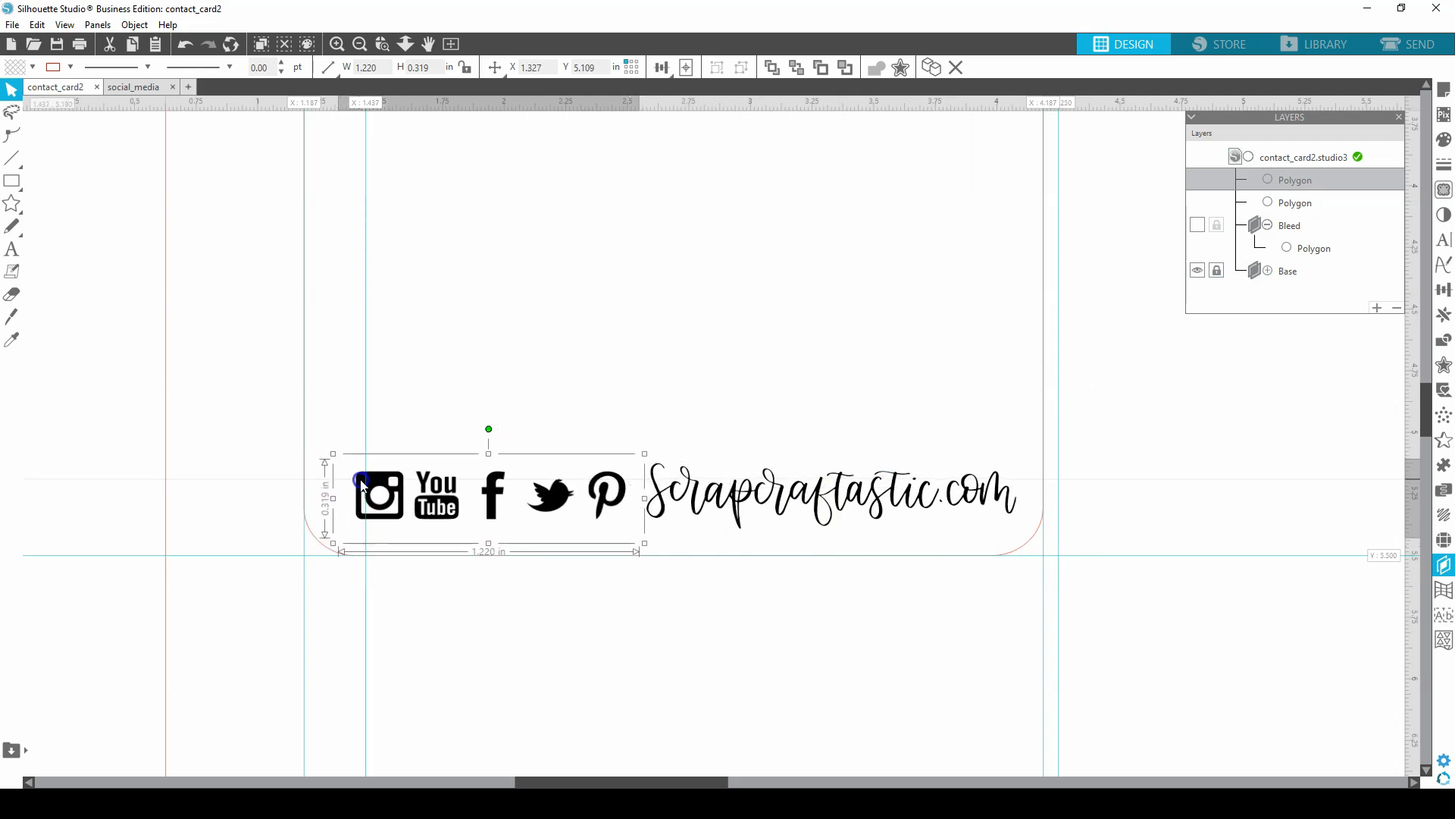
{"action": "left_click_drag", "start_coordinate": [644, 454], "coordinate": [604, 484]}
{"action": "left_click_drag", "start_coordinate": [504, 501], "coordinate": [523, 498]}
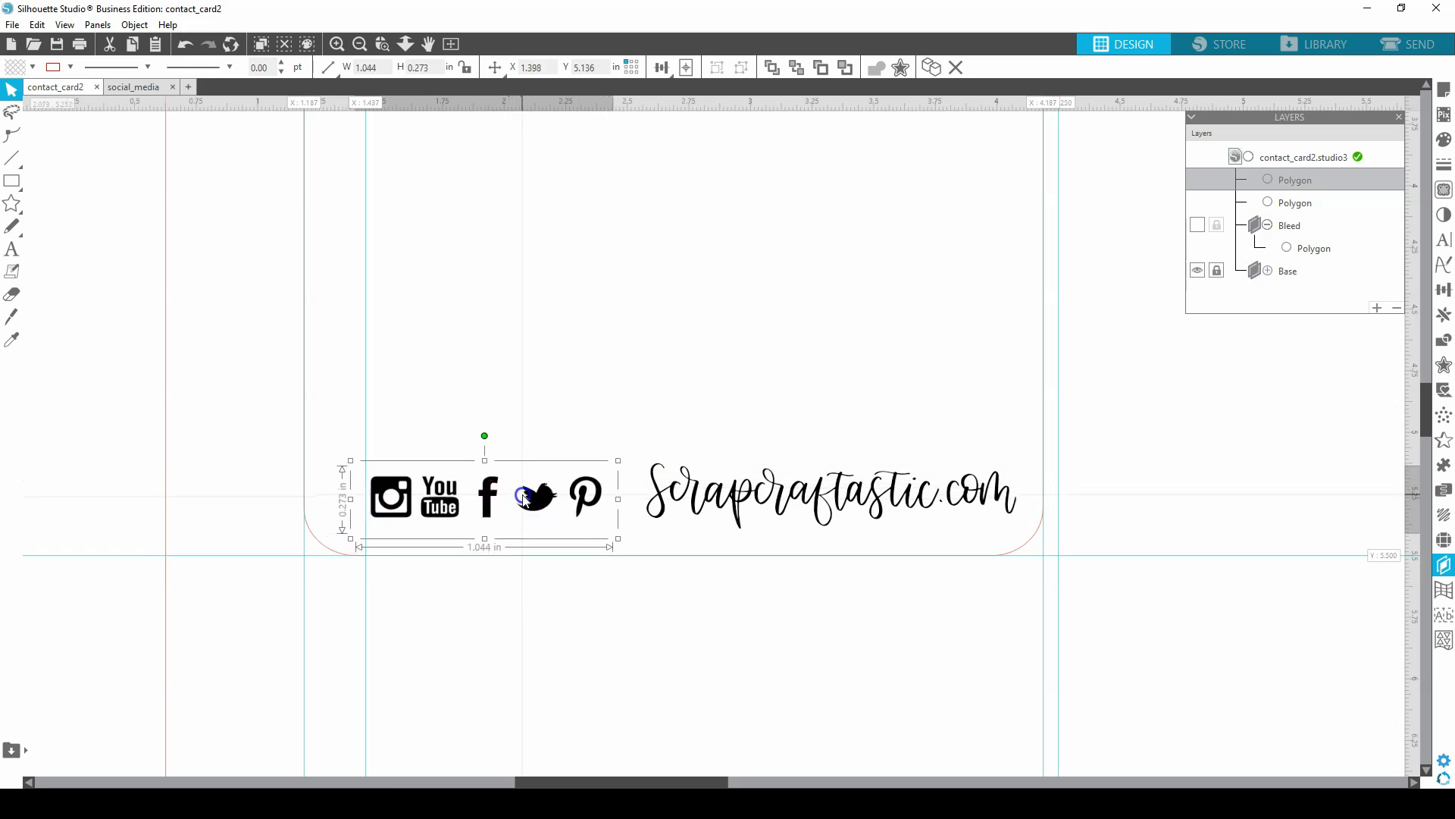
{"action": "left_click", "coordinate": [273, 501]}
{"action": "scroll", "coordinate": [1180, 546], "scroll_direction": "up", "scroll_amount": 3}
{"action": "scroll", "coordinate": [1158, 557], "scroll_direction": "down", "scroll_amount": 2}
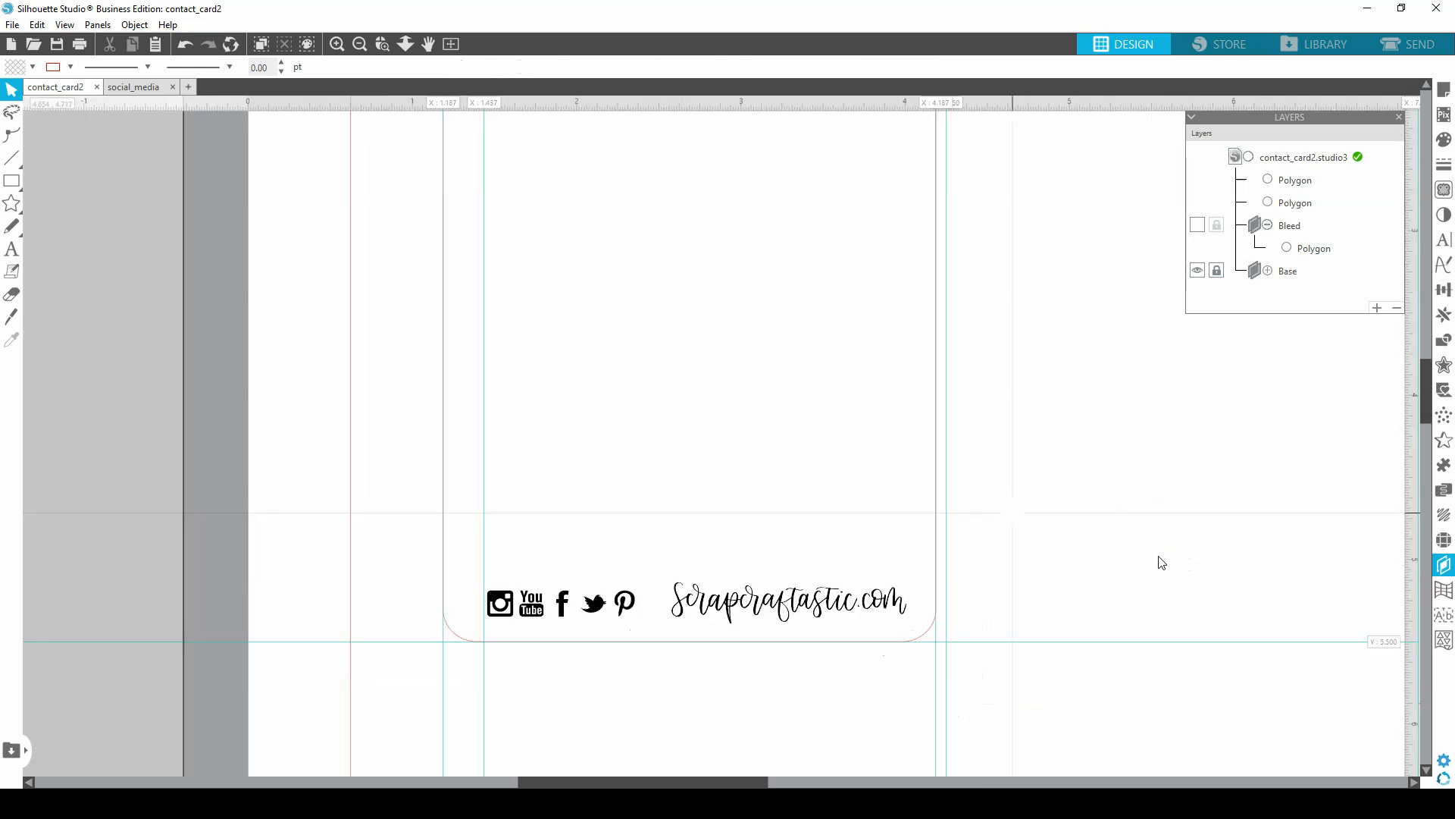
{"action": "scroll", "coordinate": [1205, 577], "scroll_direction": "up", "scroll_amount": 1}
{"action": "scroll", "coordinate": [1206, 583], "scroll_direction": "up", "scroll_amount": 1}
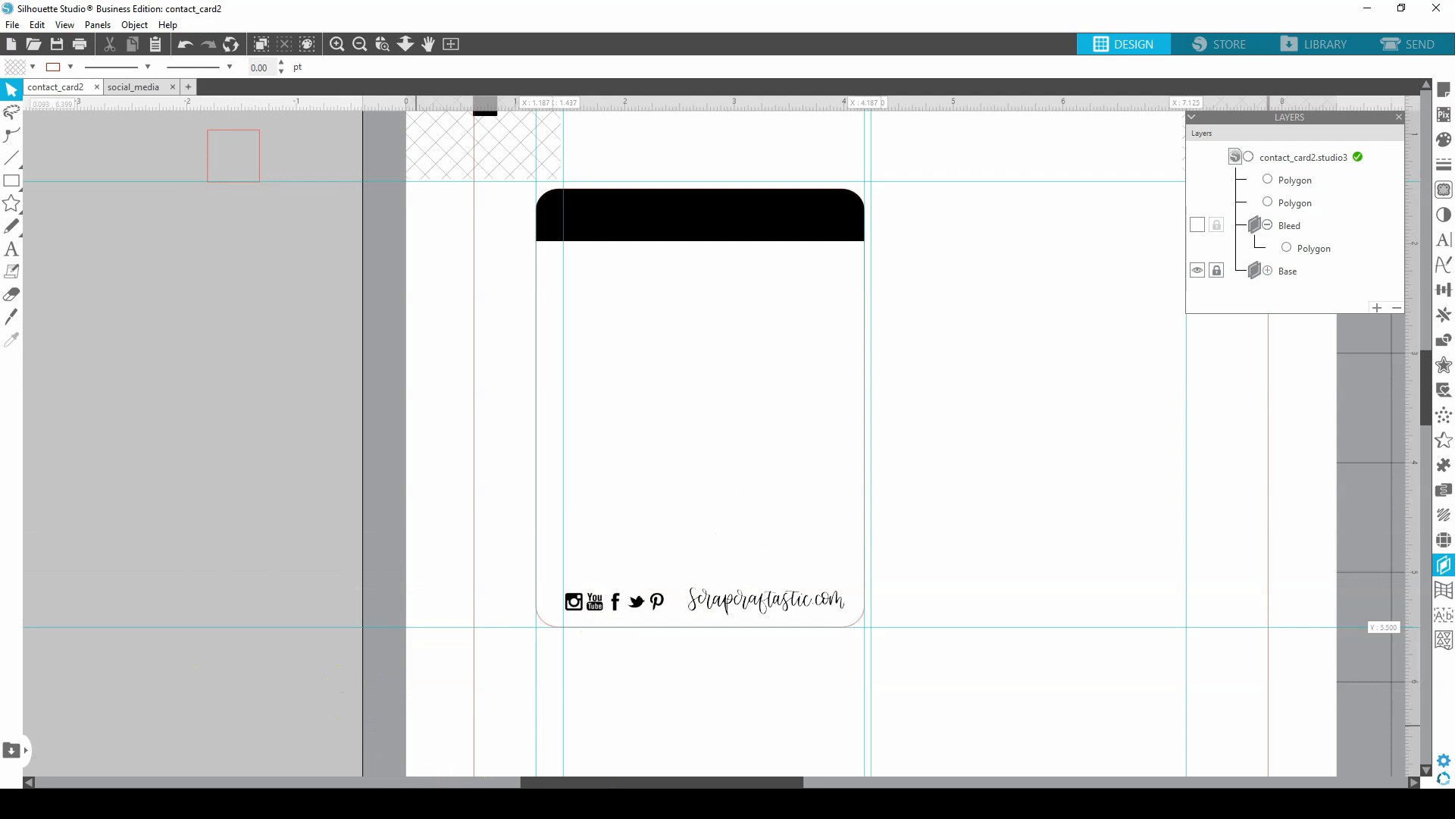
Close the social_media document without saving its changes and save the contact_card2 design
{"action": "left_click", "coordinate": [152, 87]}
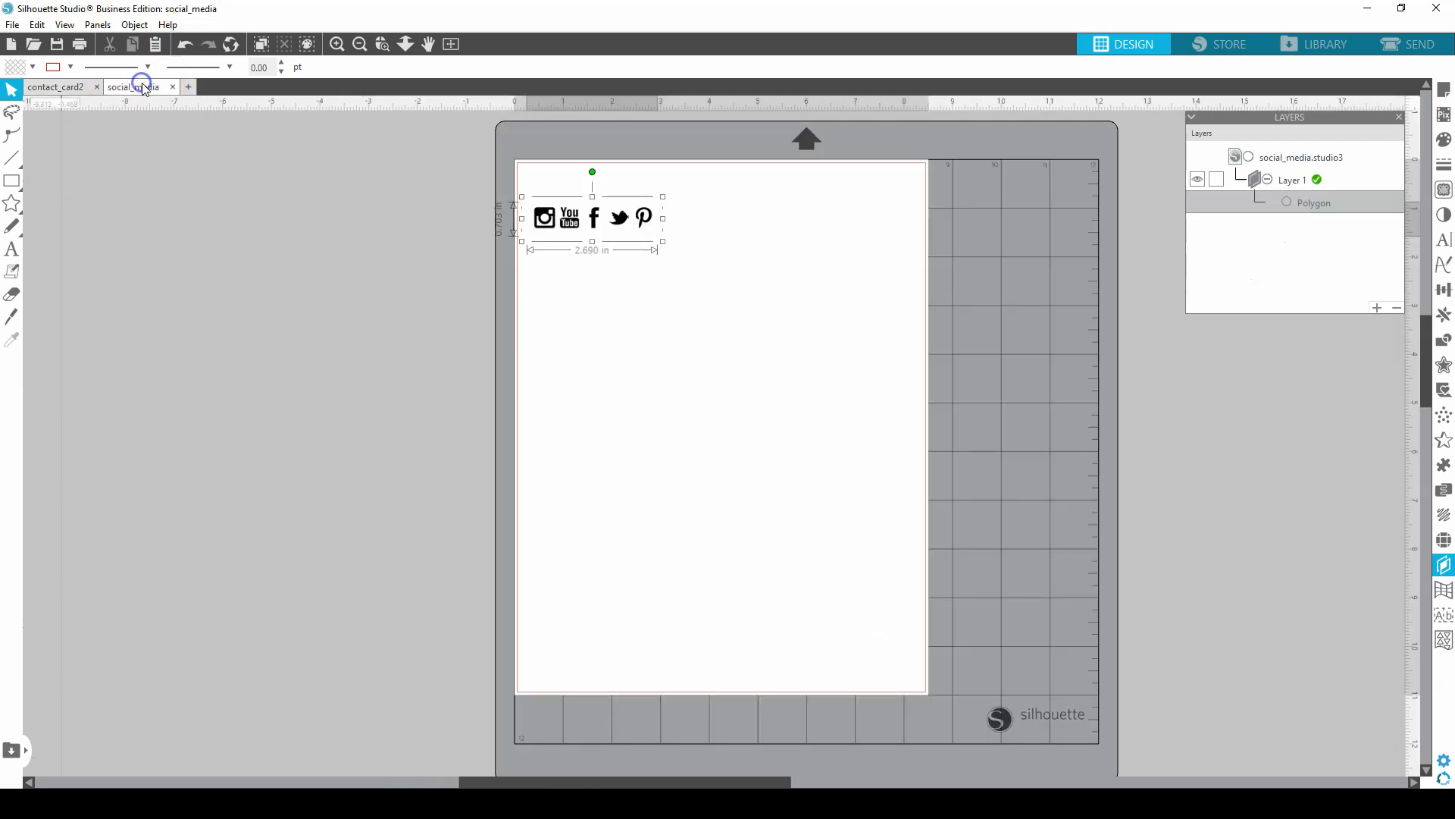
{"action": "left_click", "coordinate": [174, 87]}
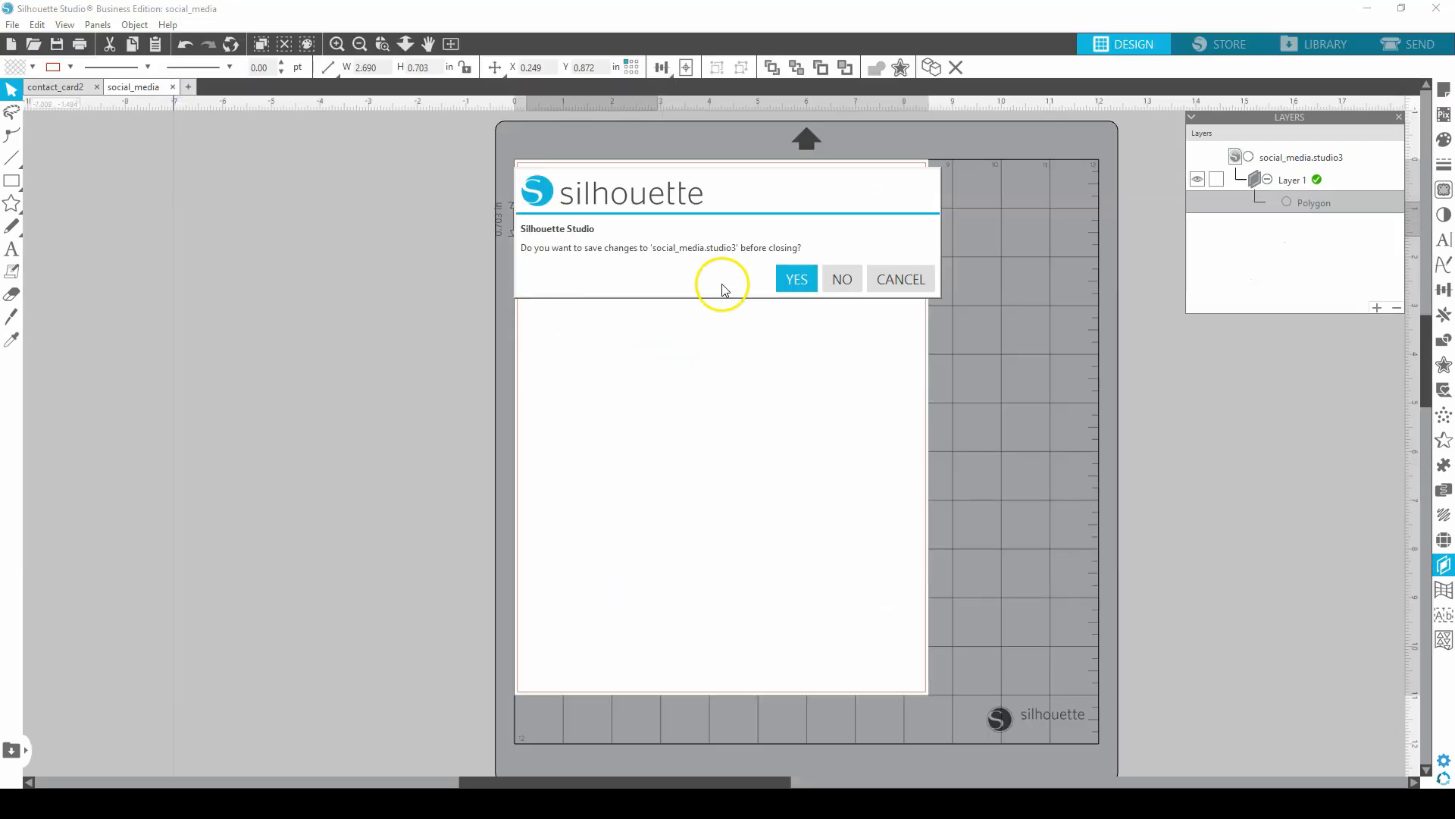
{"action": "left_click", "coordinate": [840, 285]}
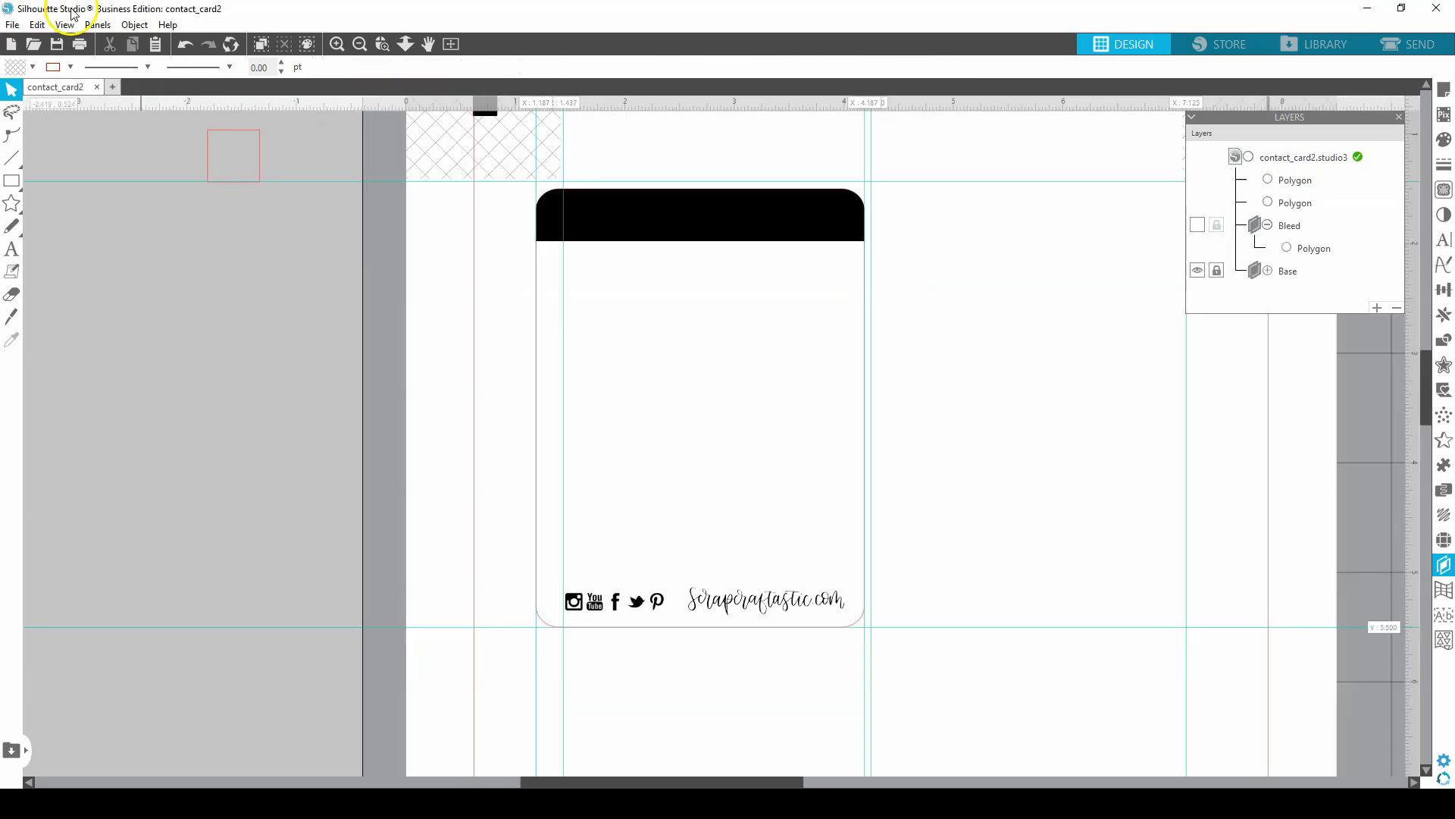
{"action": "left_click", "coordinate": [12, 24]}
{"action": "left_click", "coordinate": [75, 149]}
Look over the clipart files in the Contact Card Graphics folder window and return to the card design
{"action": "mouse_move", "coordinate": [429, 786]}
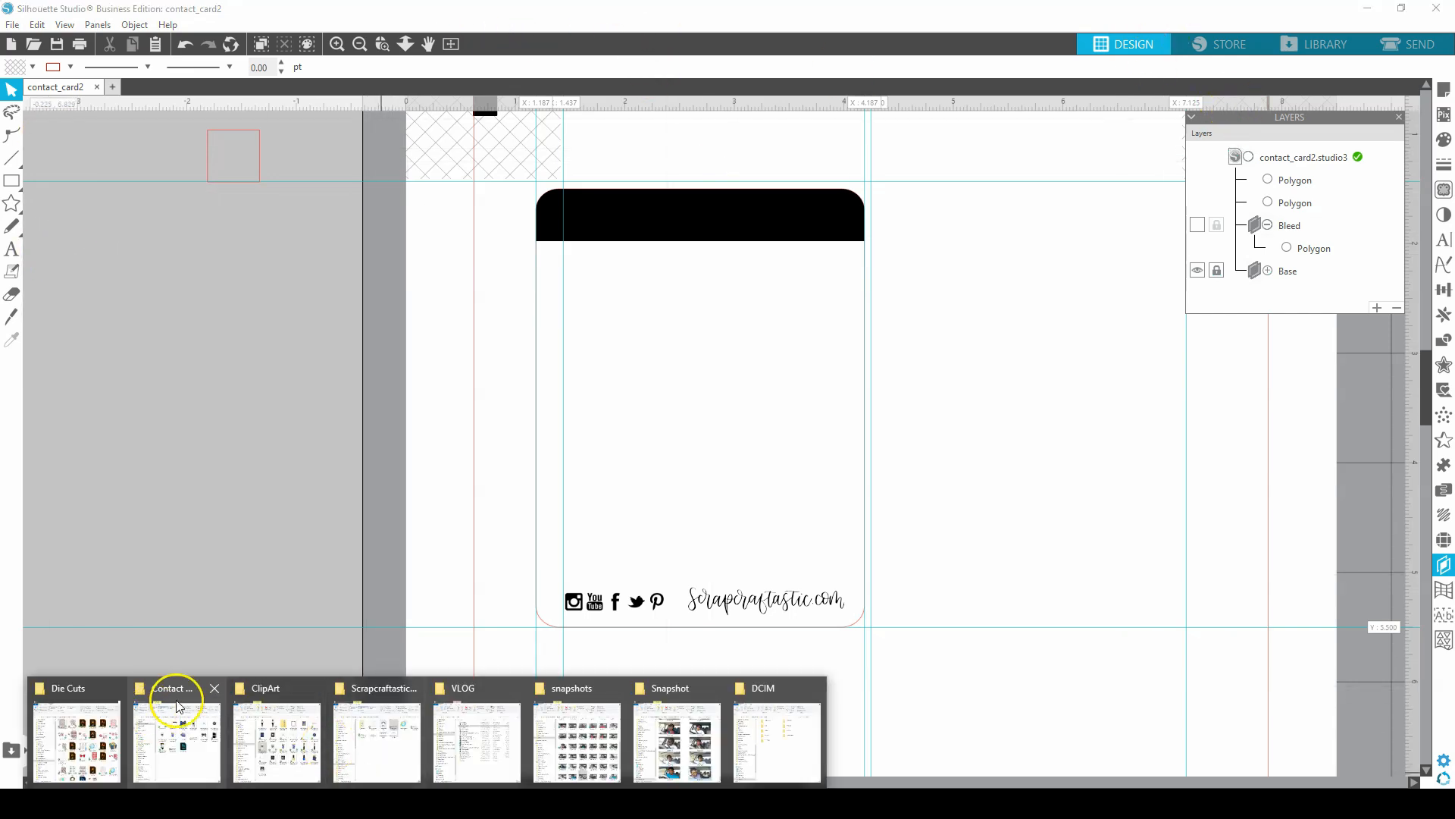
{"action": "left_click", "coordinate": [146, 701]}
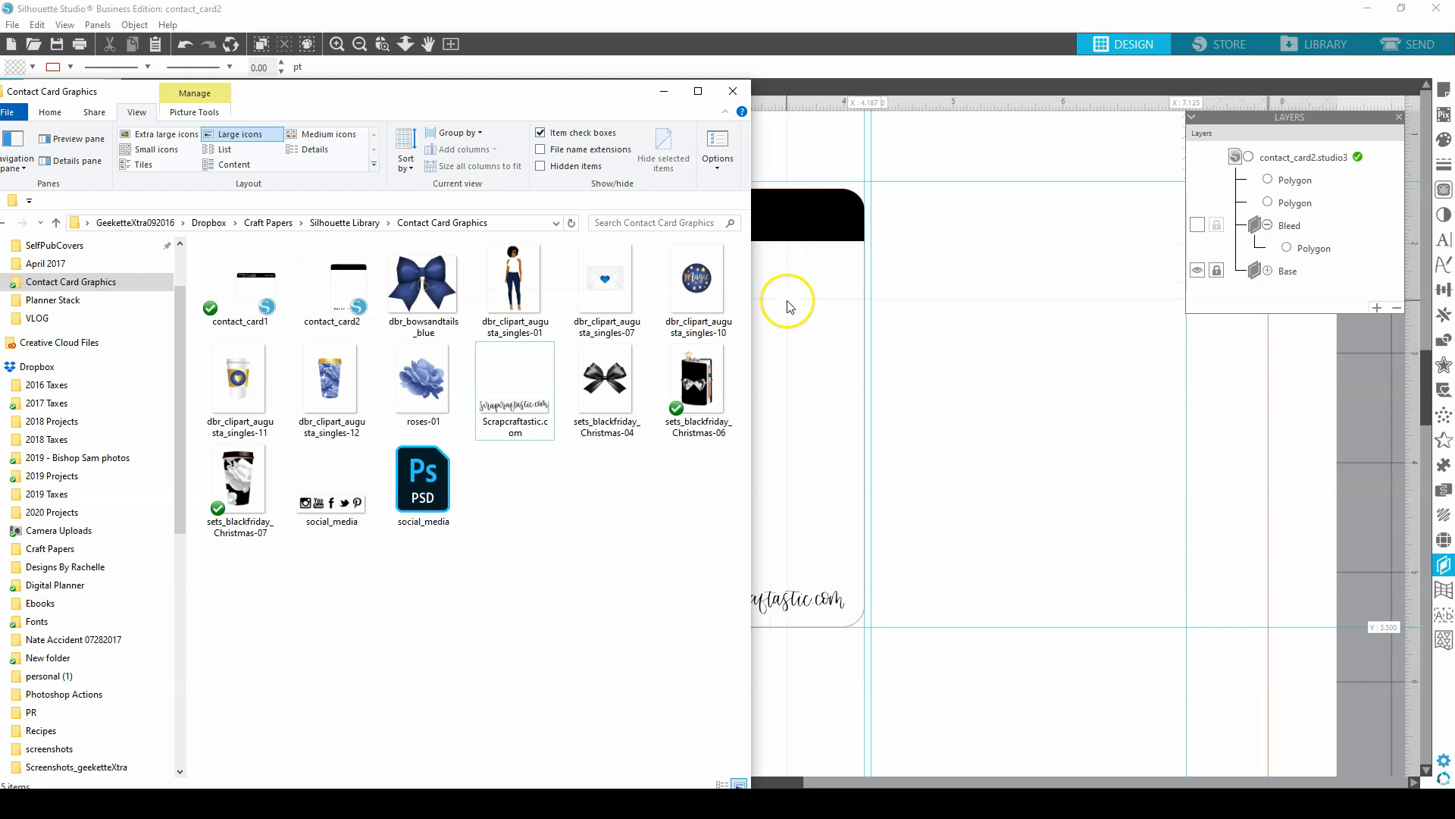
{"action": "left_click", "coordinate": [780, 461]}
Add a 72 pt Arial text object with a first name to the right of the card
{"action": "scroll", "coordinate": [764, 456], "scroll_direction": "up", "scroll_amount": 1}
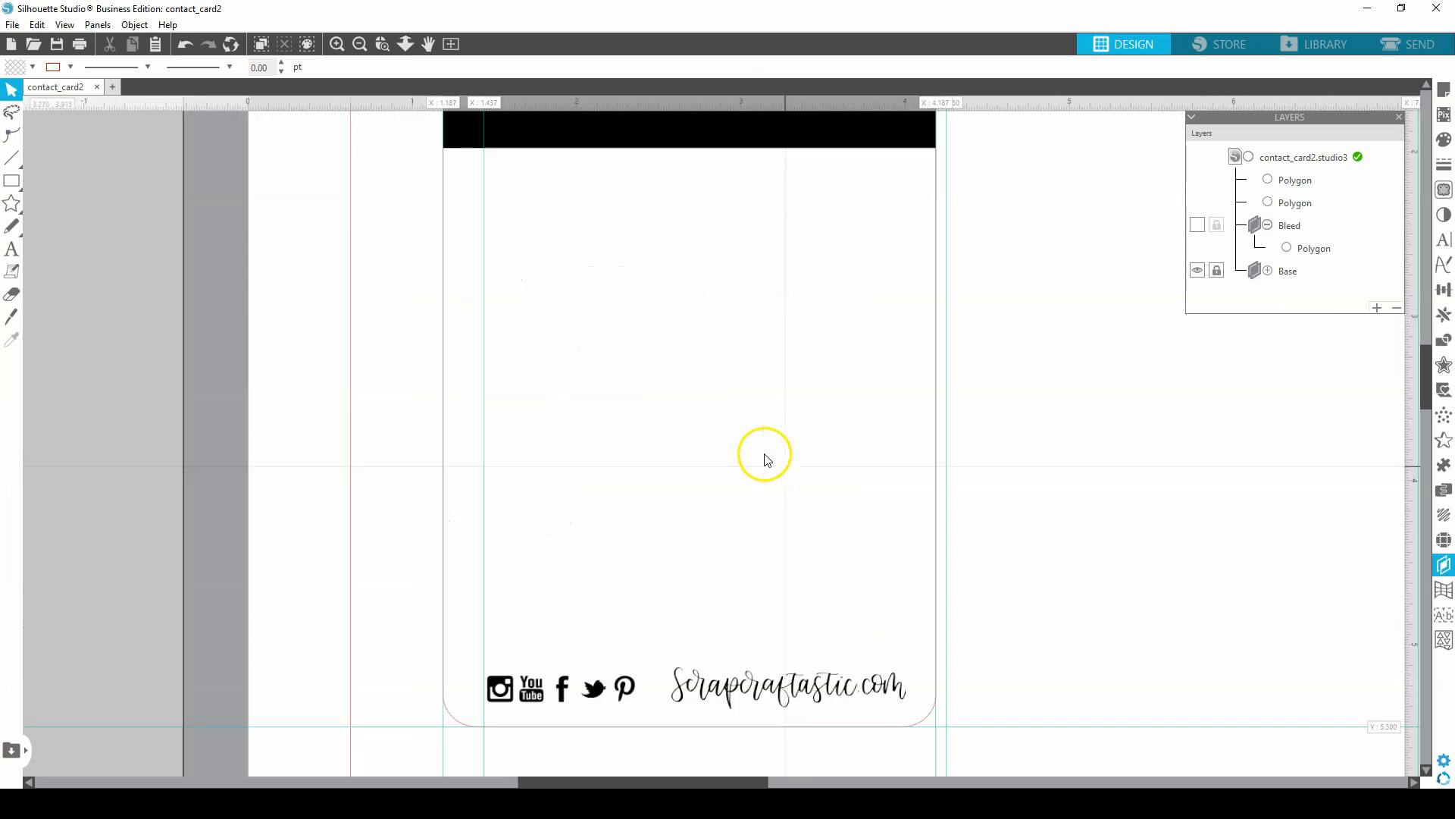
{"action": "scroll", "coordinate": [732, 423], "scroll_direction": "up", "scroll_amount": 1}
{"action": "scroll", "coordinate": [732, 425], "scroll_direction": "up", "scroll_amount": 1}
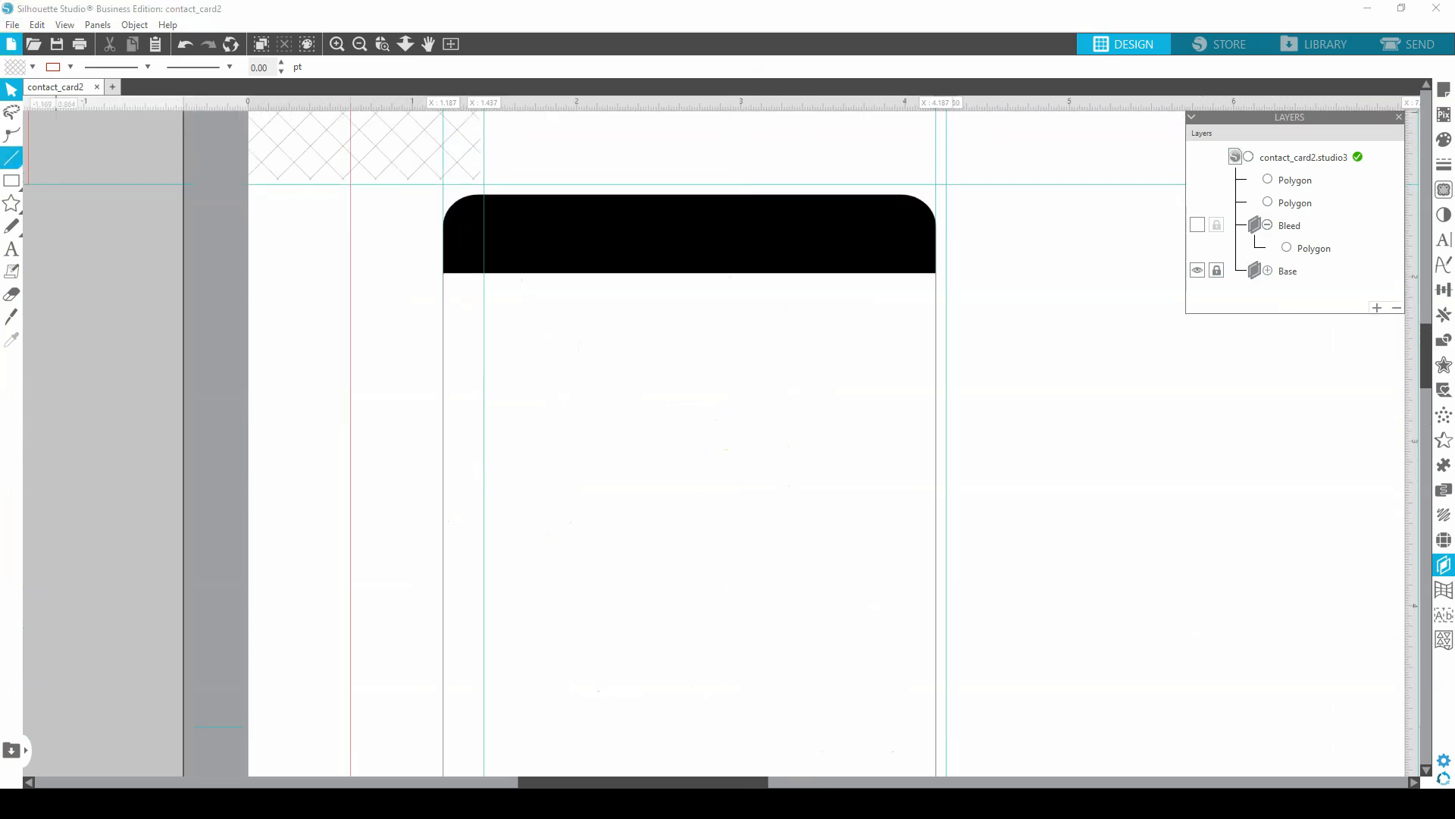
{"action": "left_click", "coordinate": [16, 260]}
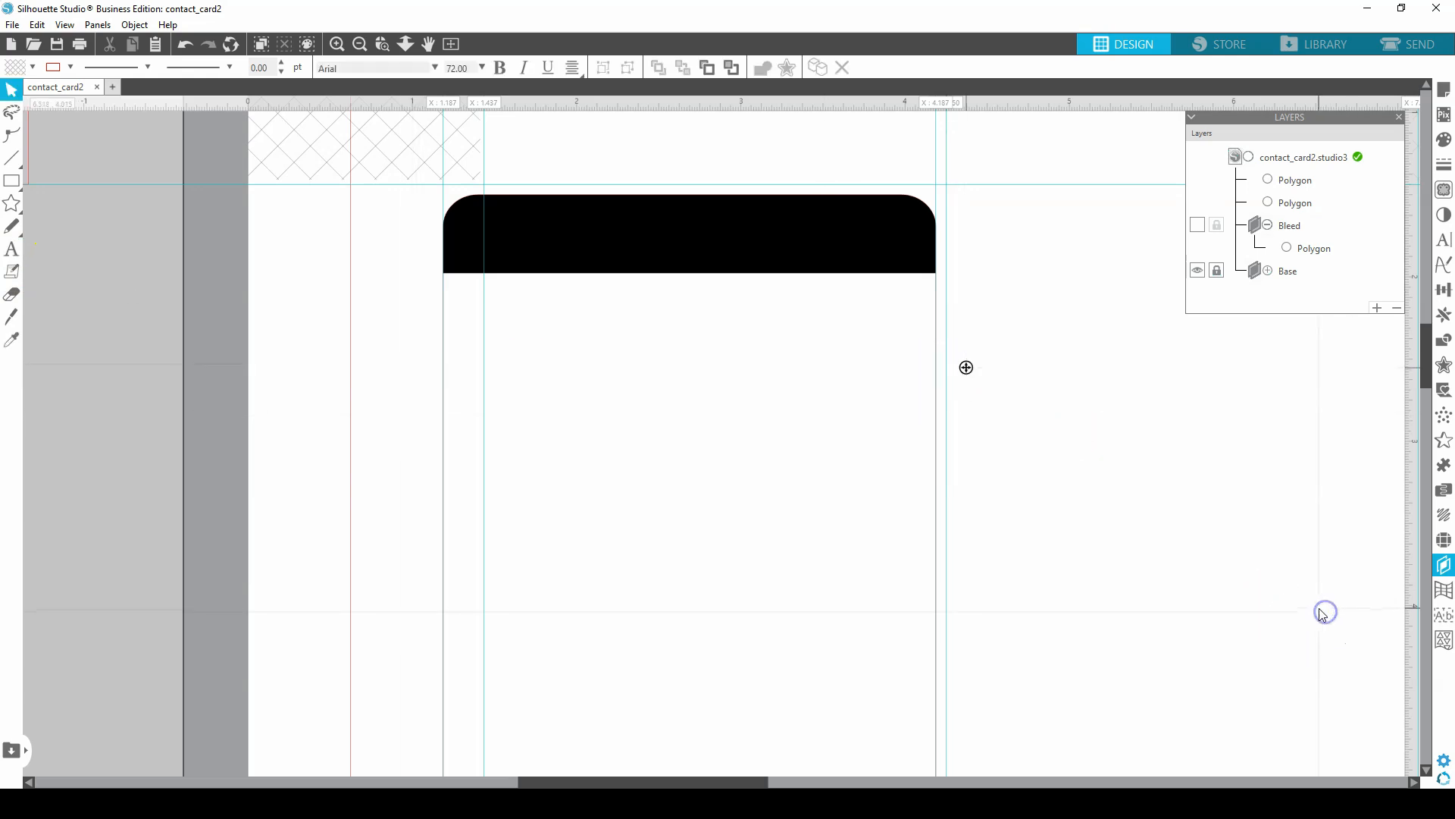
{"action": "type", "text": "Rache"}
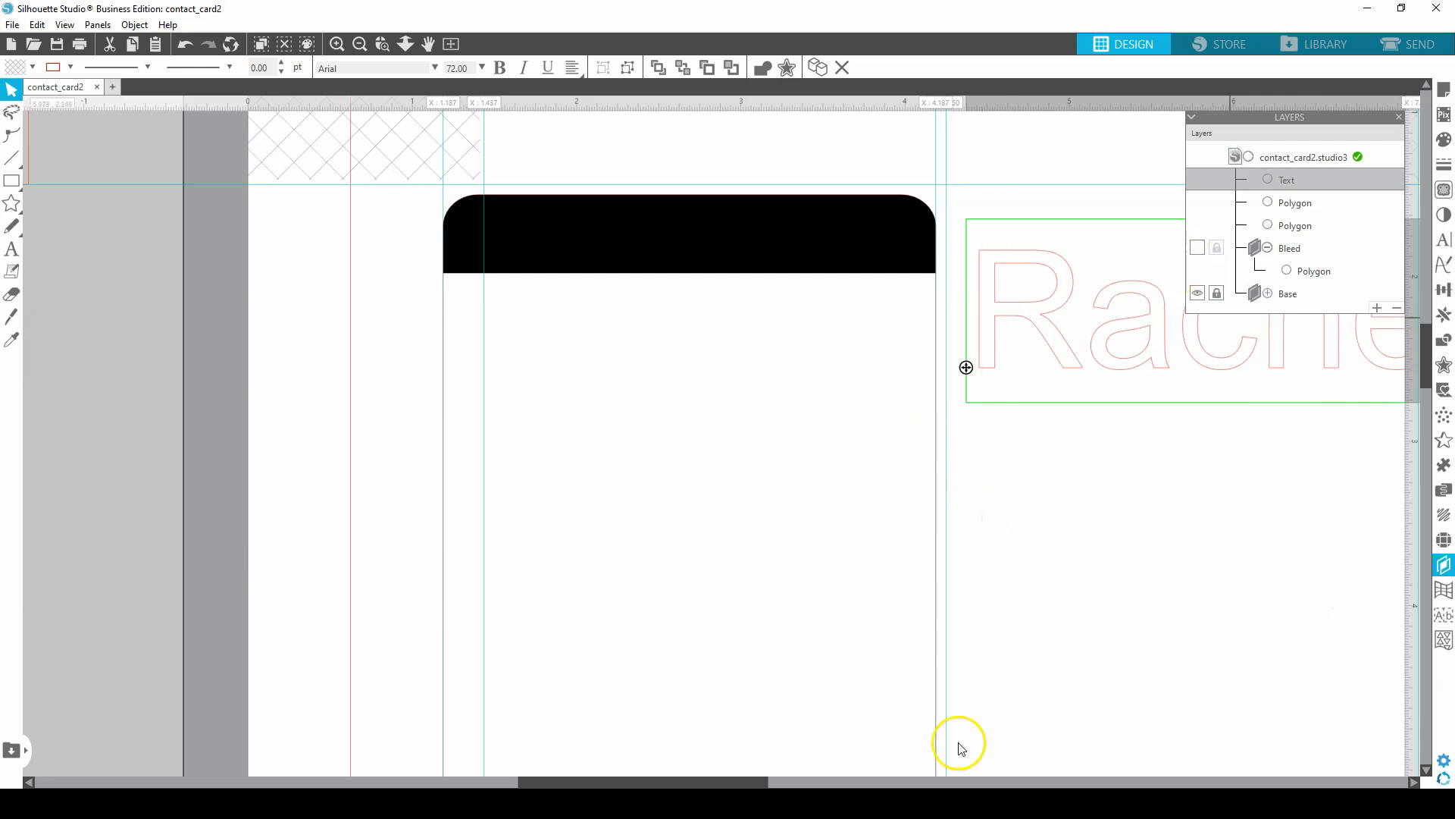
{"action": "left_click_drag", "start_coordinate": [733, 781], "coordinate": [890, 781]}
{"action": "left_click", "coordinate": [558, 295]}
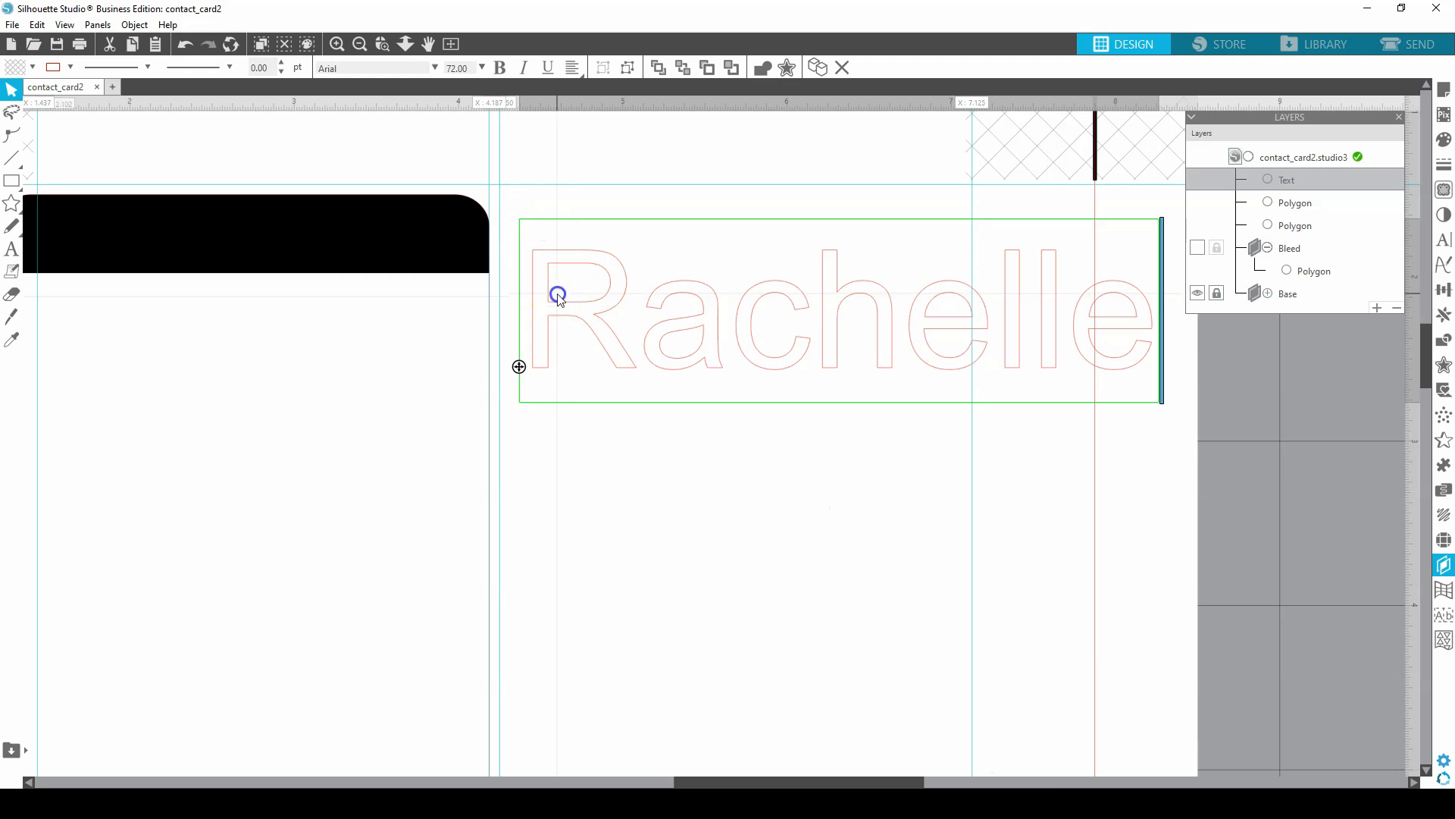
Set the name text to No Cut in the cut settings and return to the design view
{"action": "left_click", "coordinate": [1425, 51]}
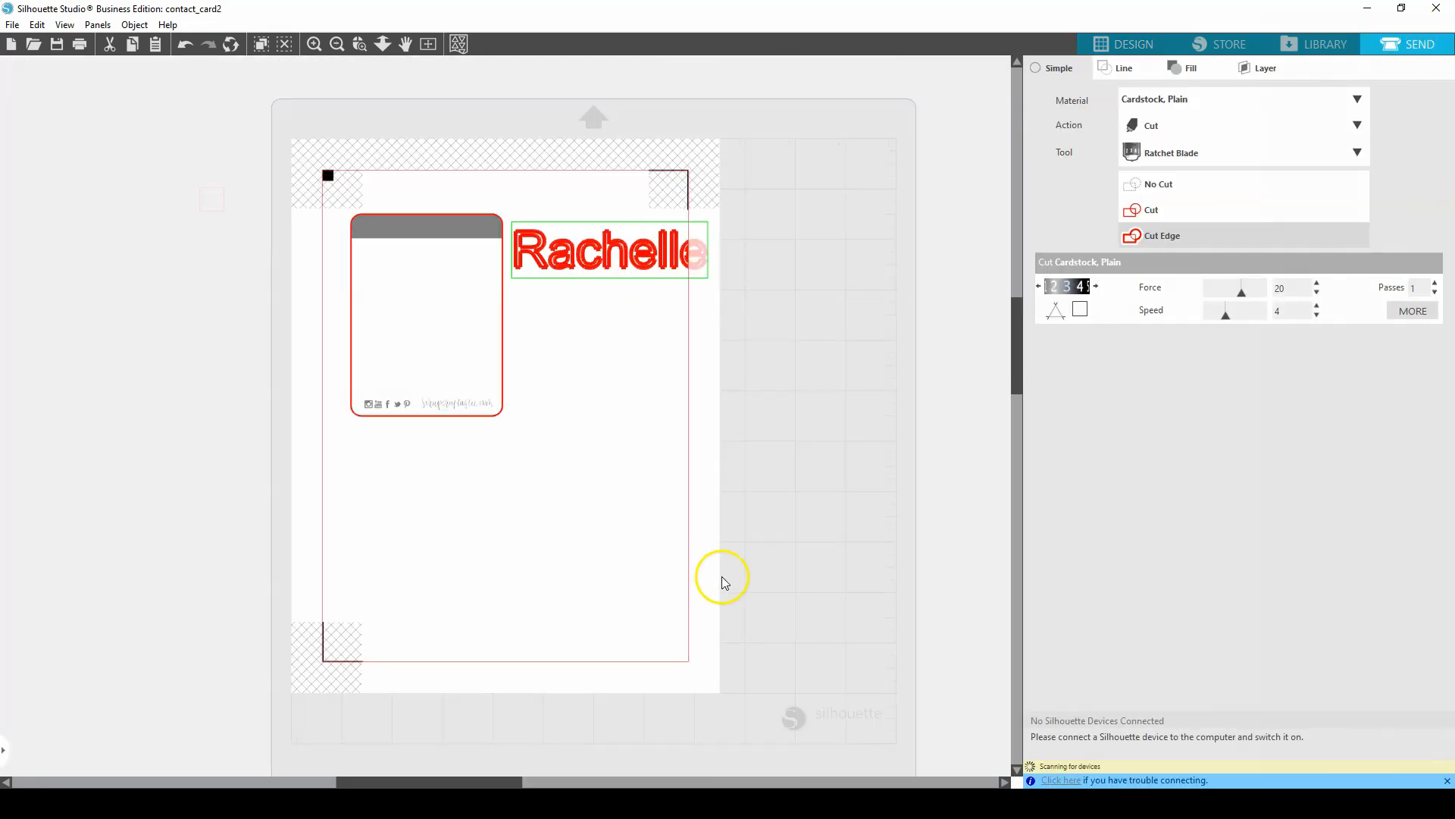
{"action": "left_click", "coordinate": [561, 260]}
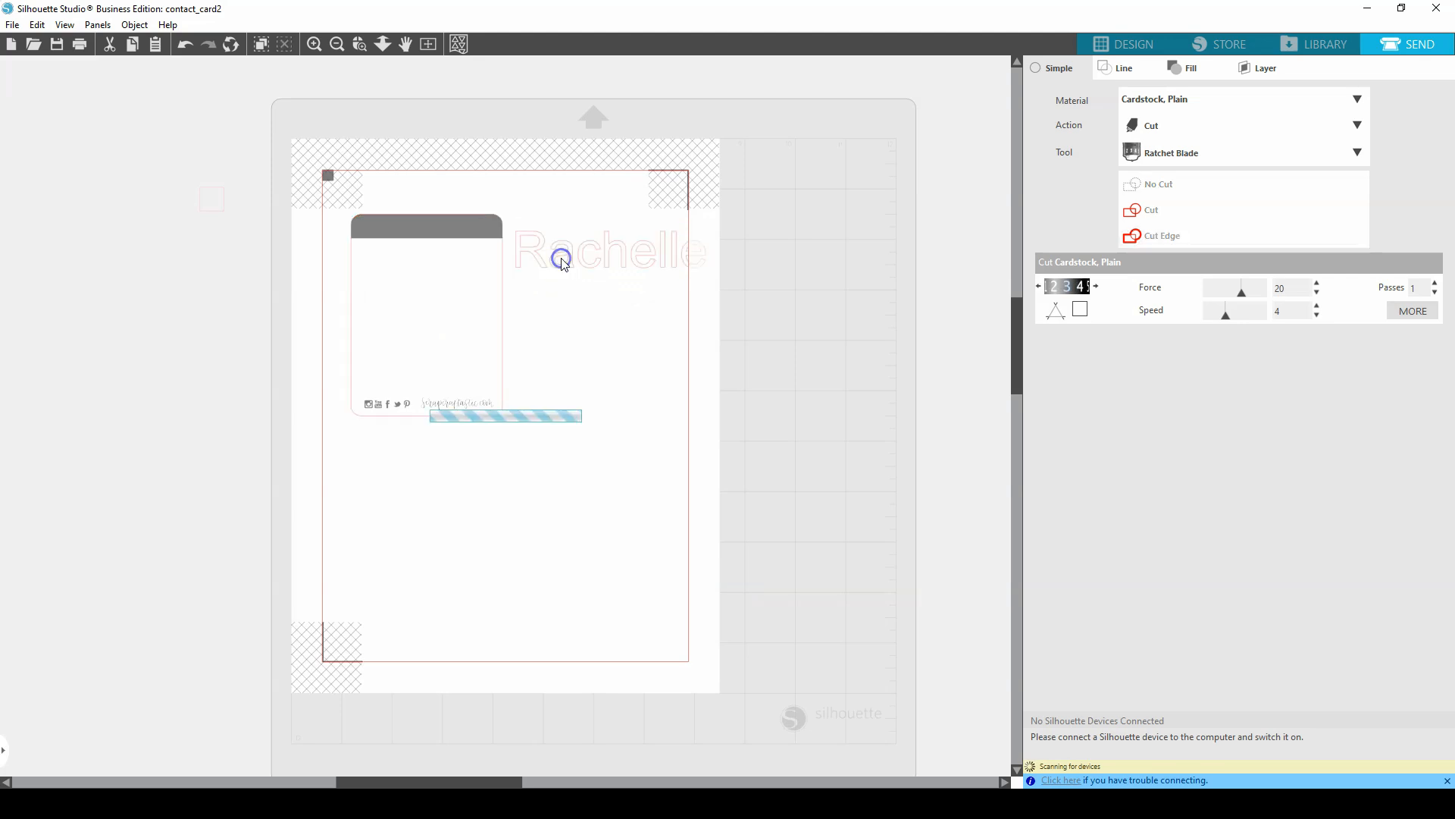
{"action": "left_click", "coordinate": [629, 262]}
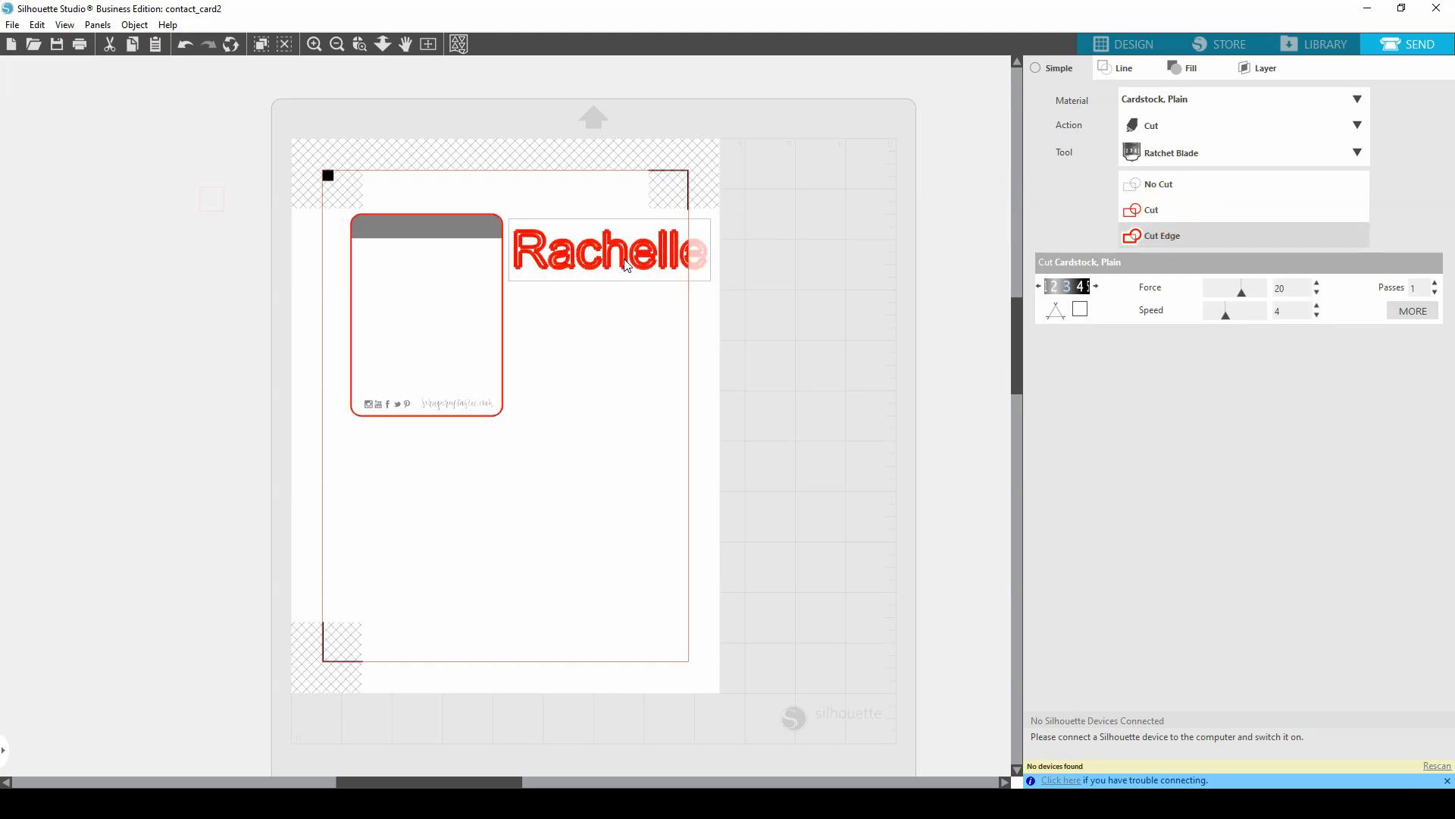
{"action": "left_click", "coordinate": [1166, 187]}
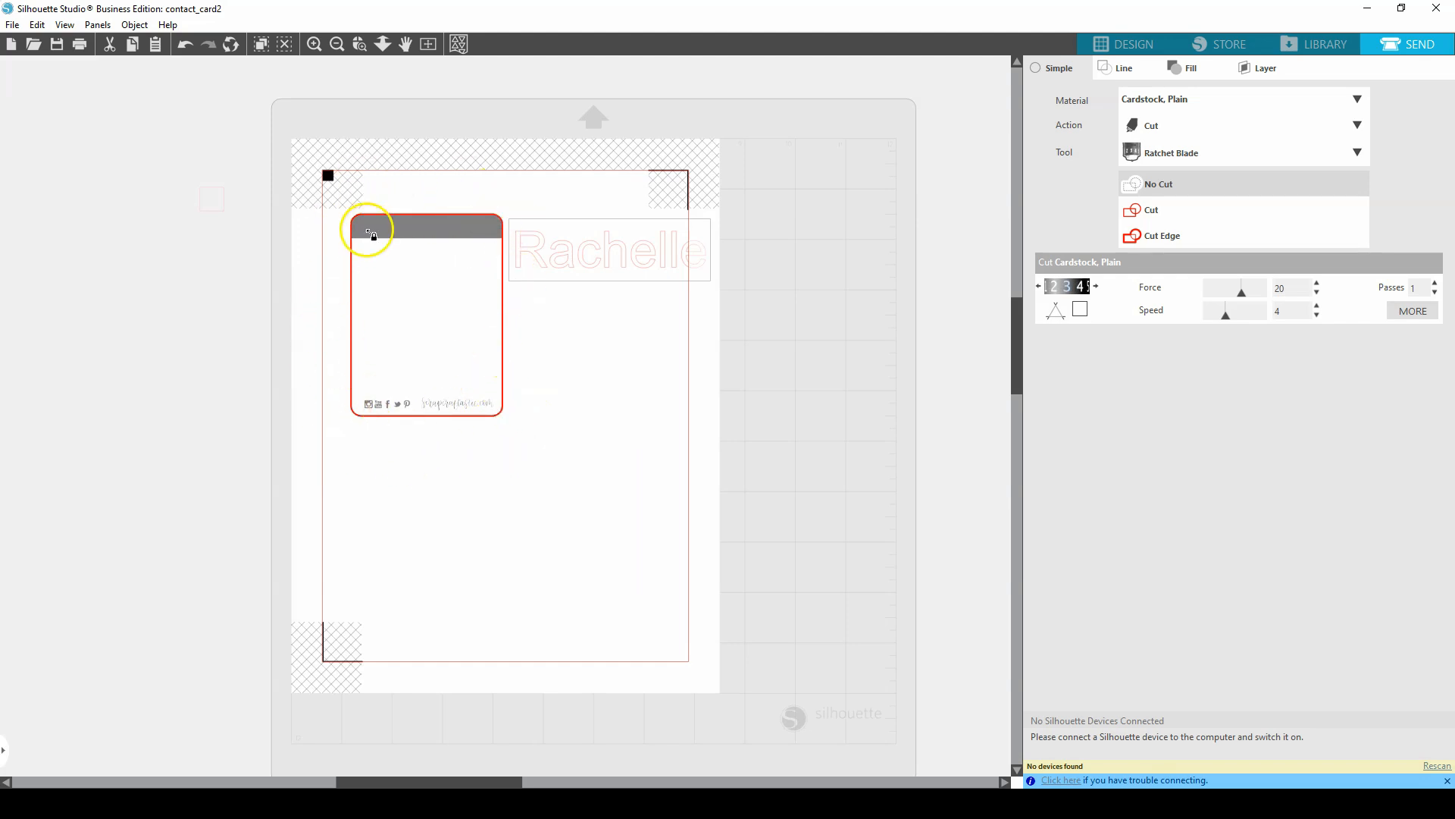
{"action": "left_click", "coordinate": [1123, 44]}
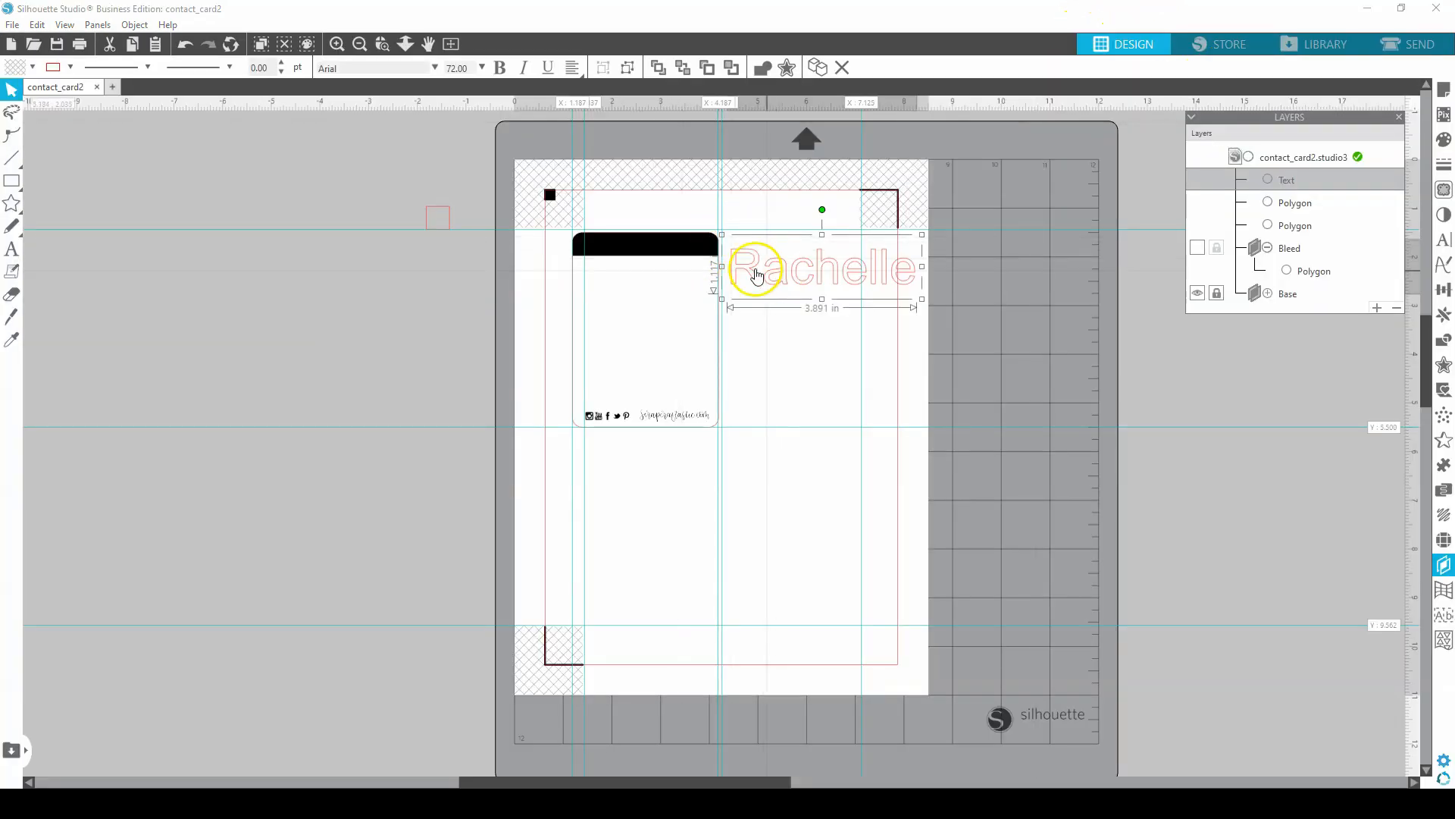
Move the name text further down the page beside the card and deselect it
{"action": "left_click_drag", "start_coordinate": [779, 260], "coordinate": [793, 340]}
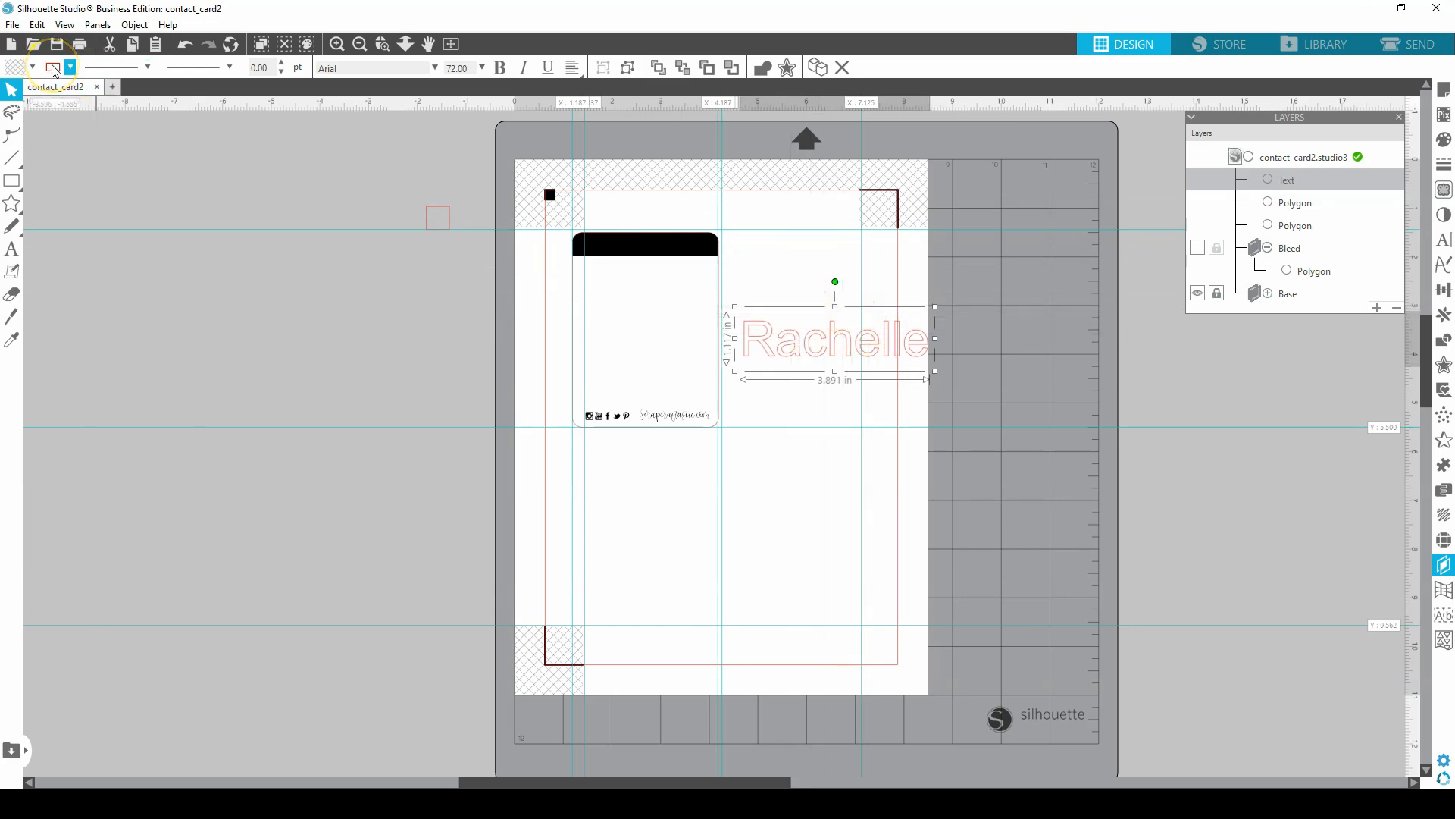
{"action": "left_click", "coordinate": [190, 74]}
{"action": "left_click", "coordinate": [802, 260]}
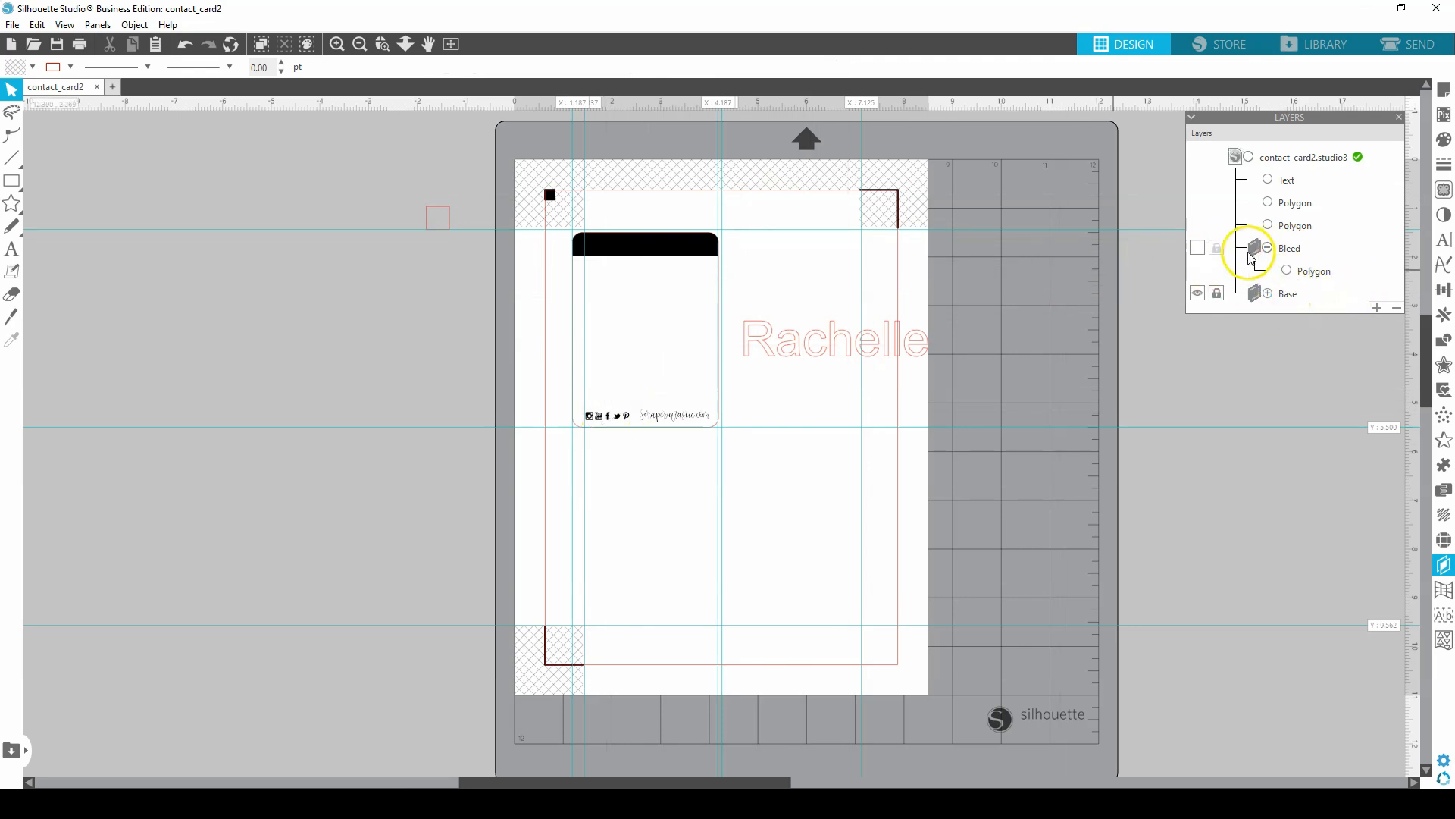
Show the Bleed layer over the card's header and hide it again
{"action": "left_click", "coordinate": [1203, 251]}
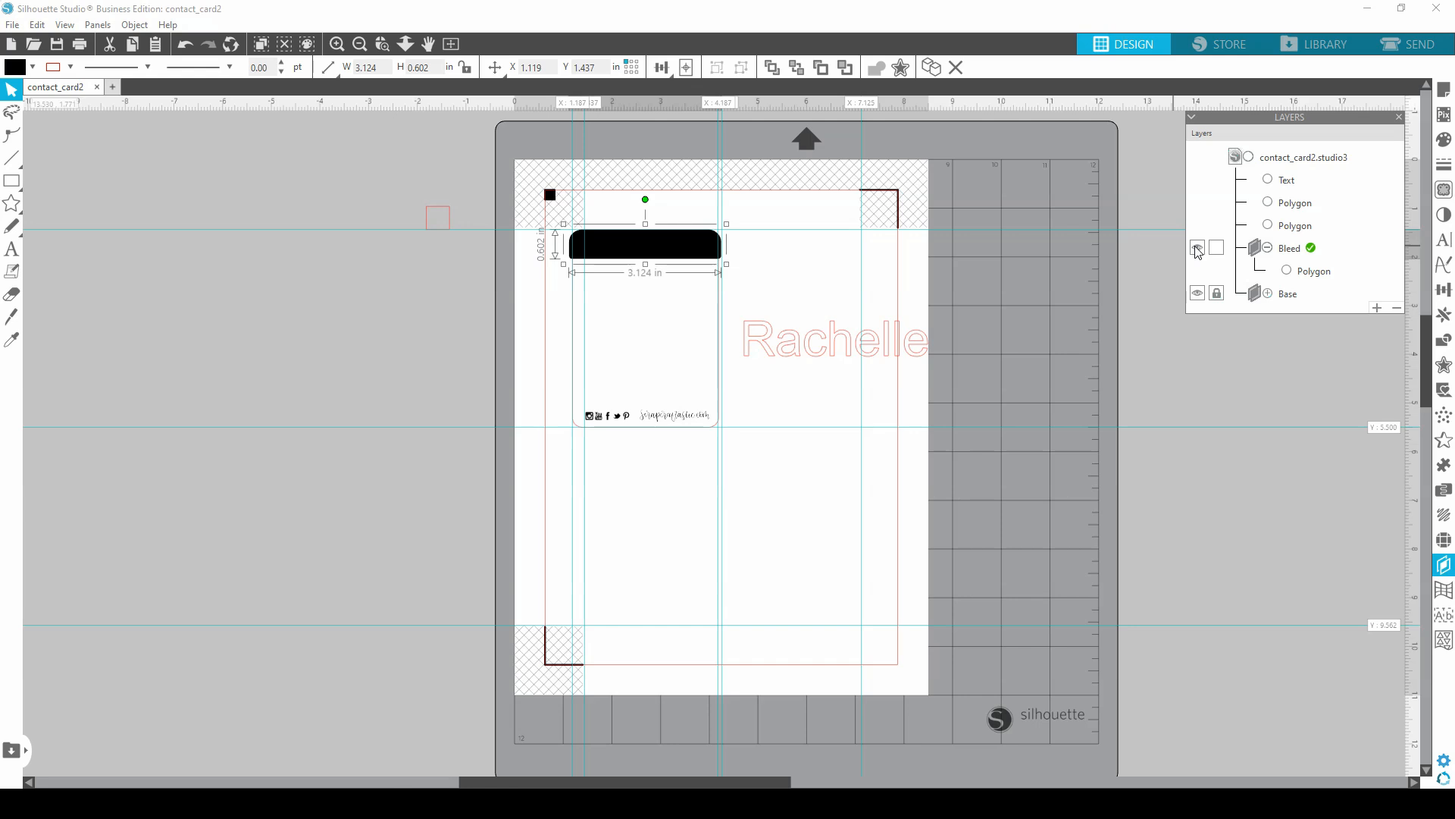
{"action": "left_click", "coordinate": [1198, 250]}
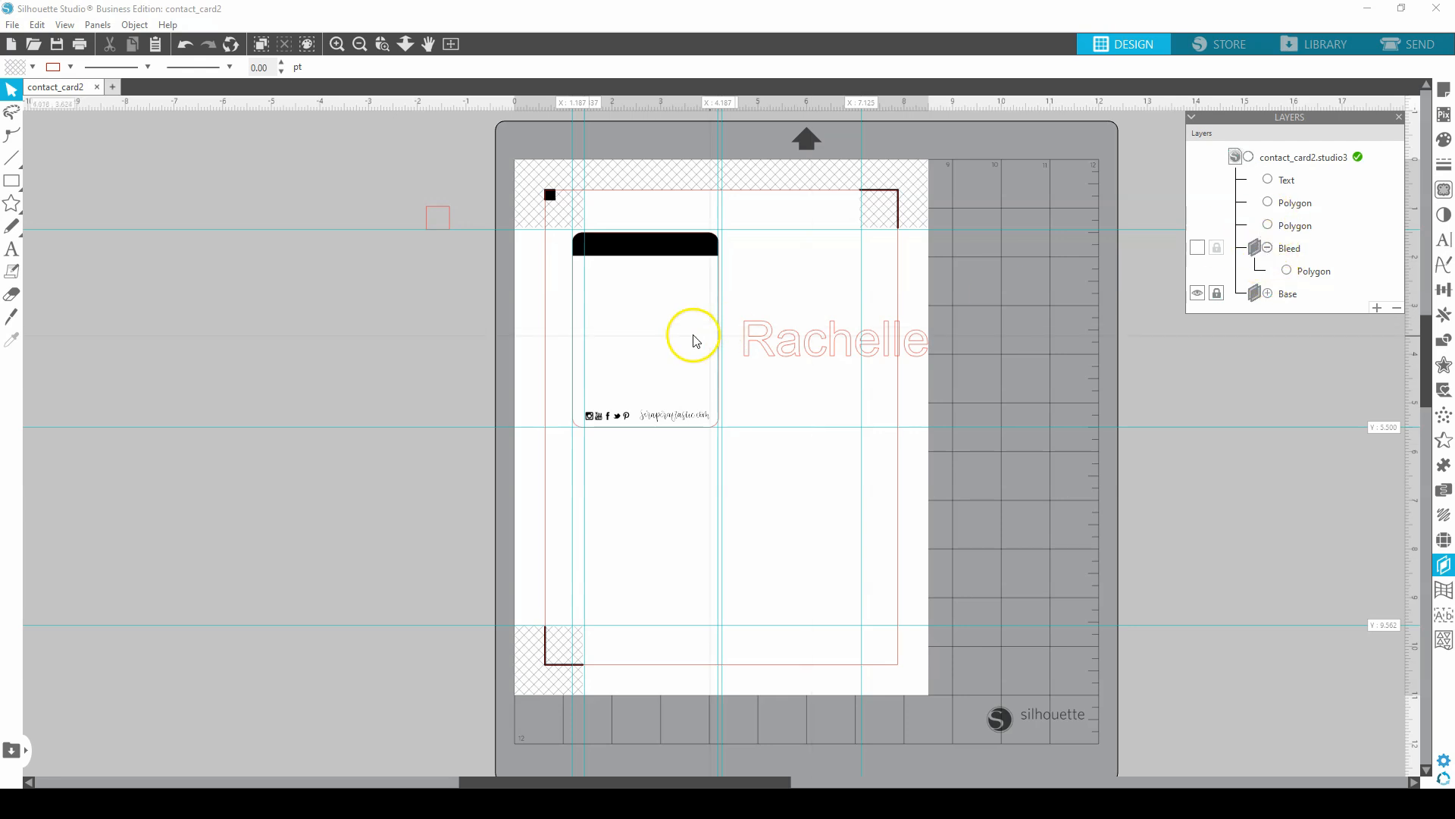
Cut the social media icons and the Scrapcraftastic.com wordmark out of the card's bottom strip to the clipboard
{"action": "left_click", "coordinate": [598, 422]}
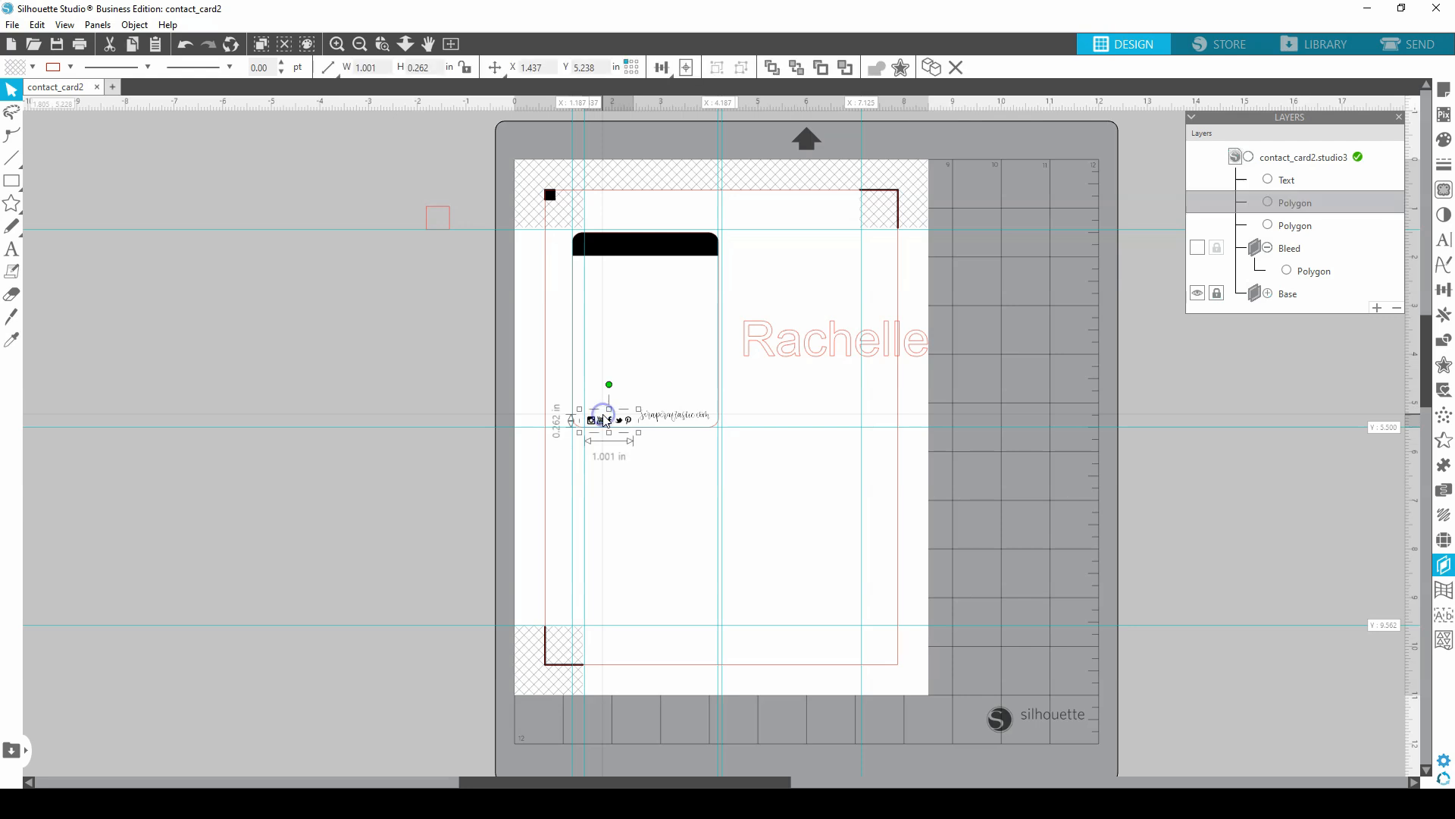
{"action": "key", "text": "i"}
{"action": "key", "text": "Escape"}
{"action": "left_click", "coordinate": [599, 413]}
{"action": "scroll", "coordinate": [634, 413], "scroll_direction": "up", "scroll_amount": 2}
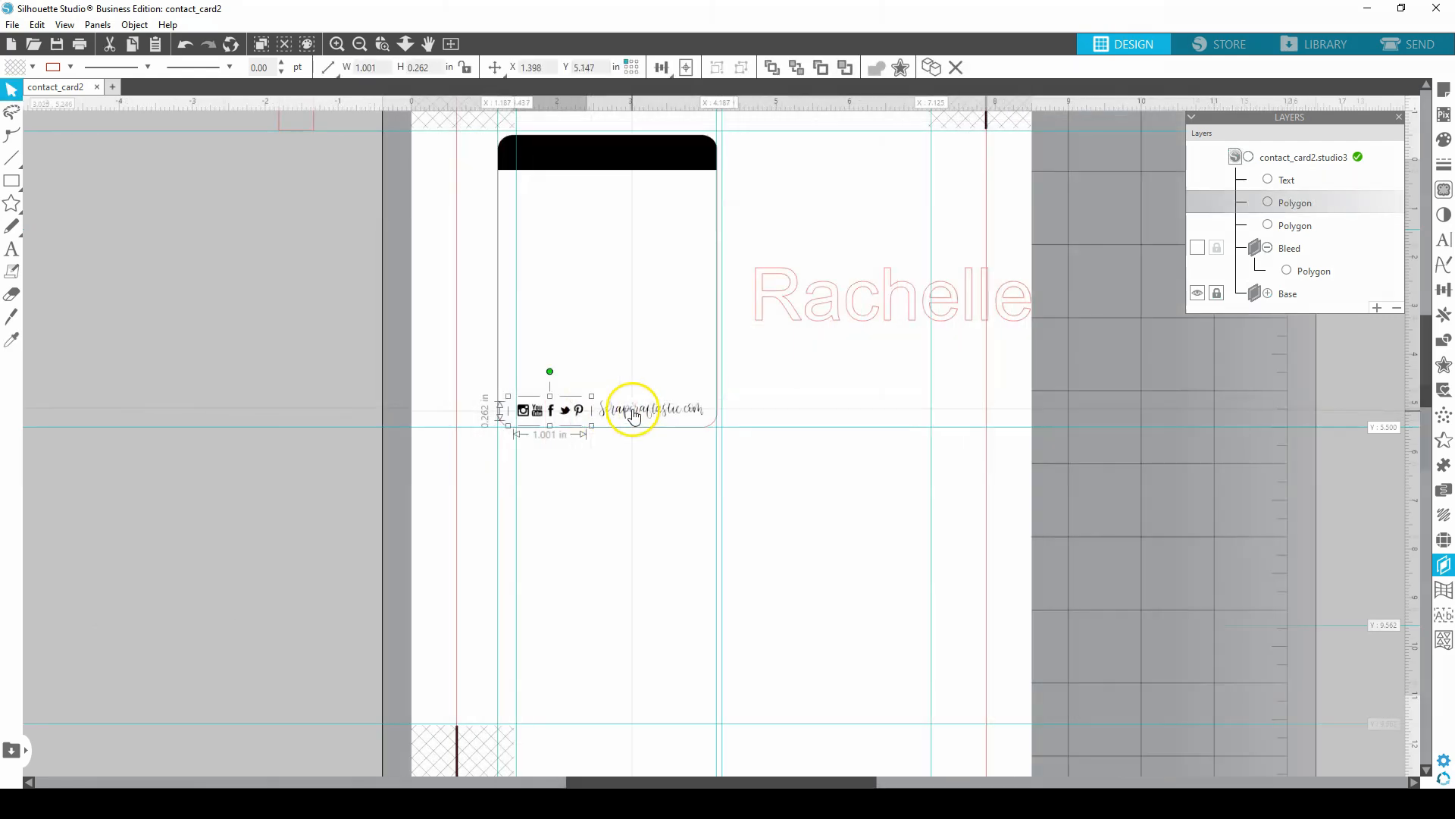
{"action": "left_click", "coordinate": [633, 414], "text": "shift"}
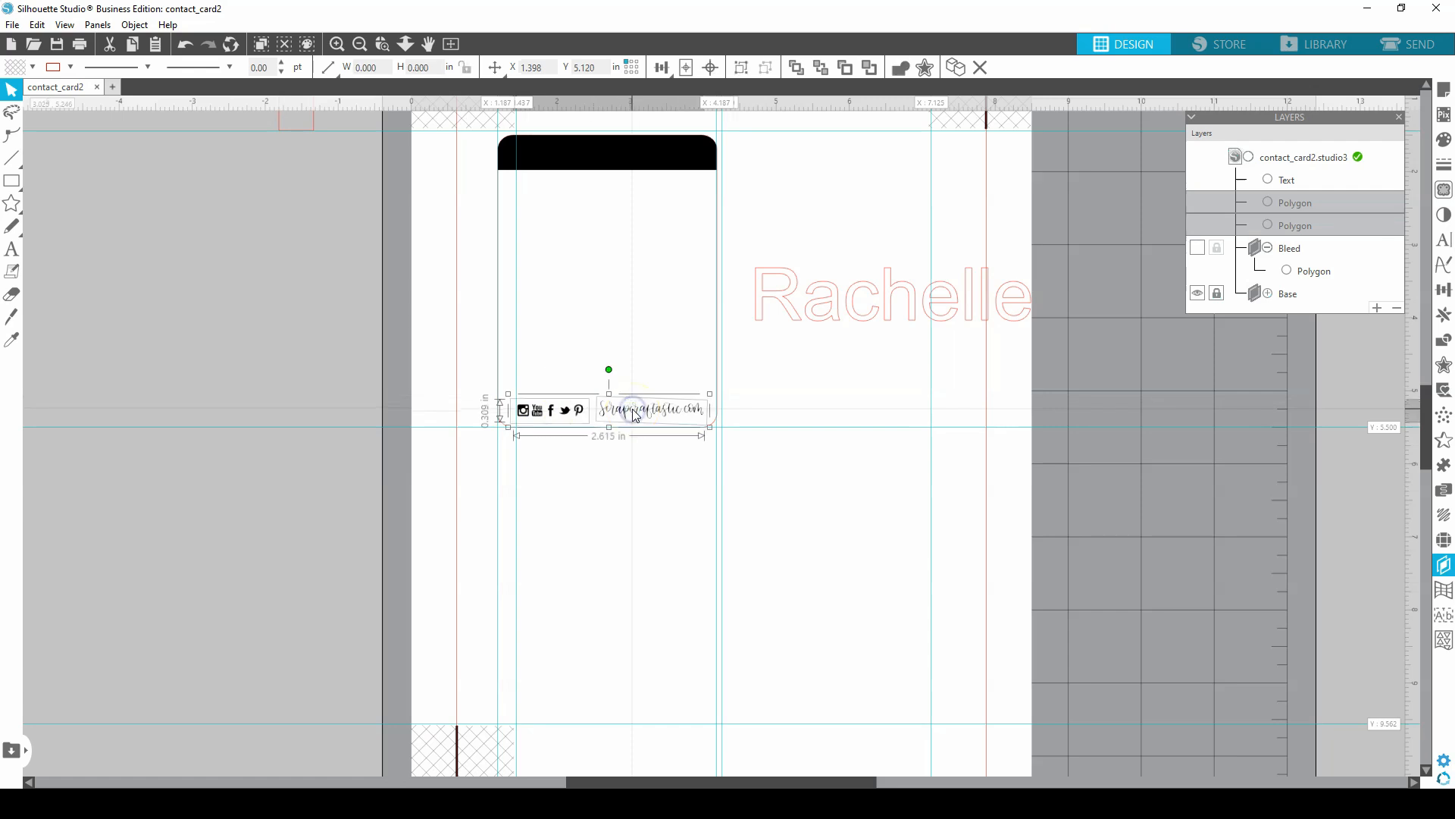
{"action": "key", "text": "i"}
{"action": "key", "text": "v"}
{"action": "key", "text": "i"}
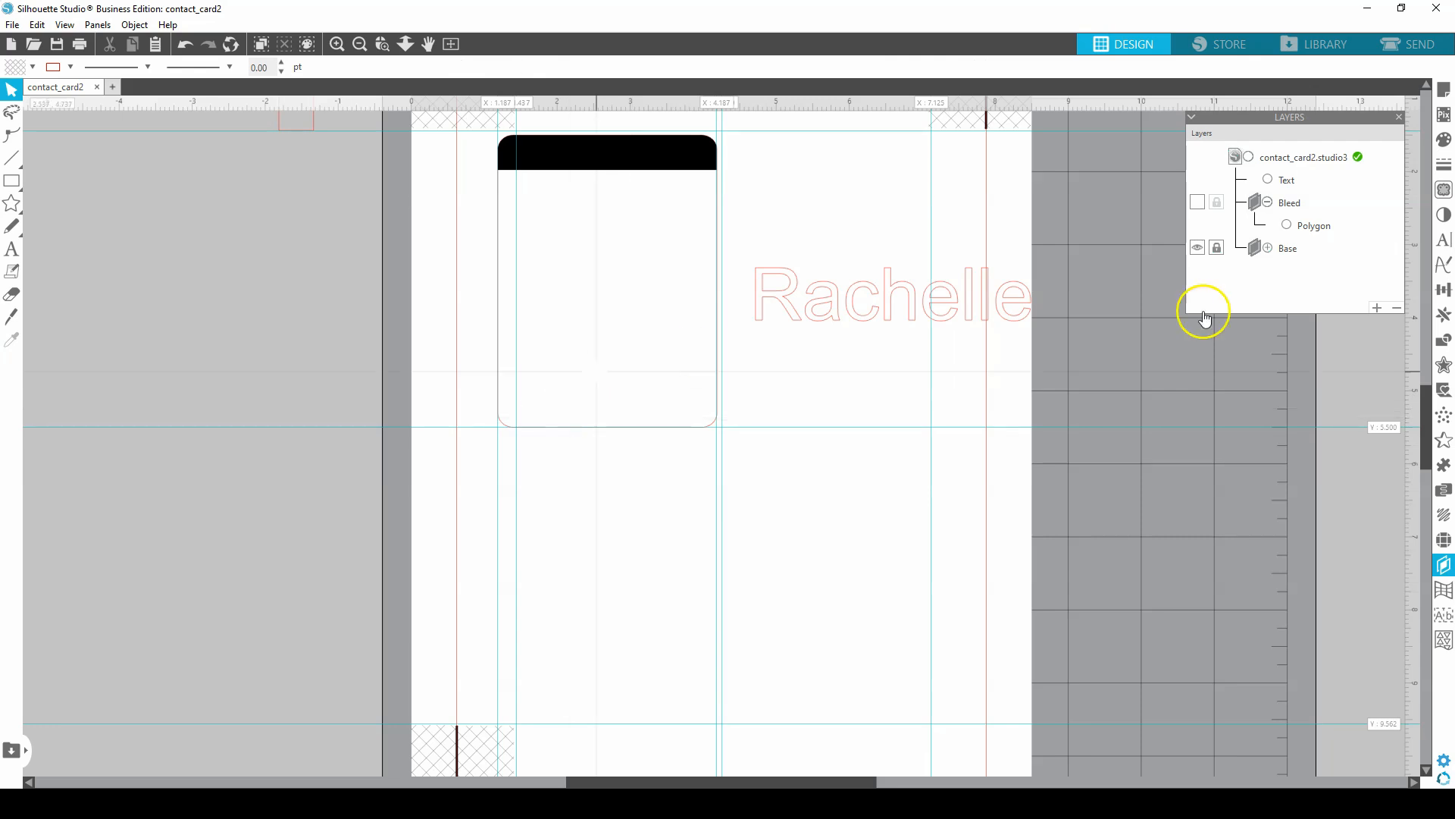
Add a new layer and name it Footer
{"action": "left_click", "coordinate": [1376, 307]}
{"action": "left_click", "coordinate": [1288, 187]}
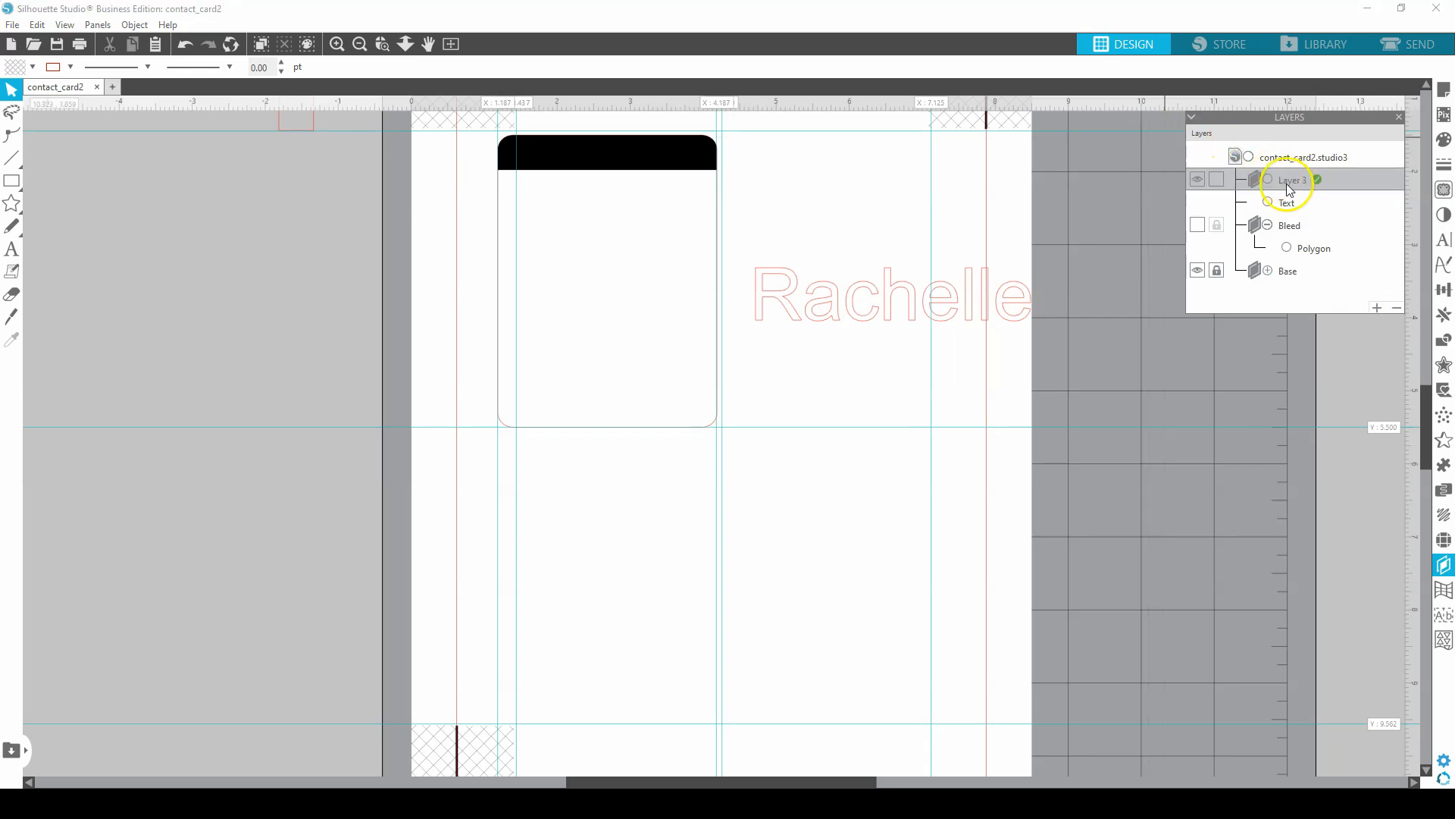
{"action": "double_click", "coordinate": [1293, 184]}
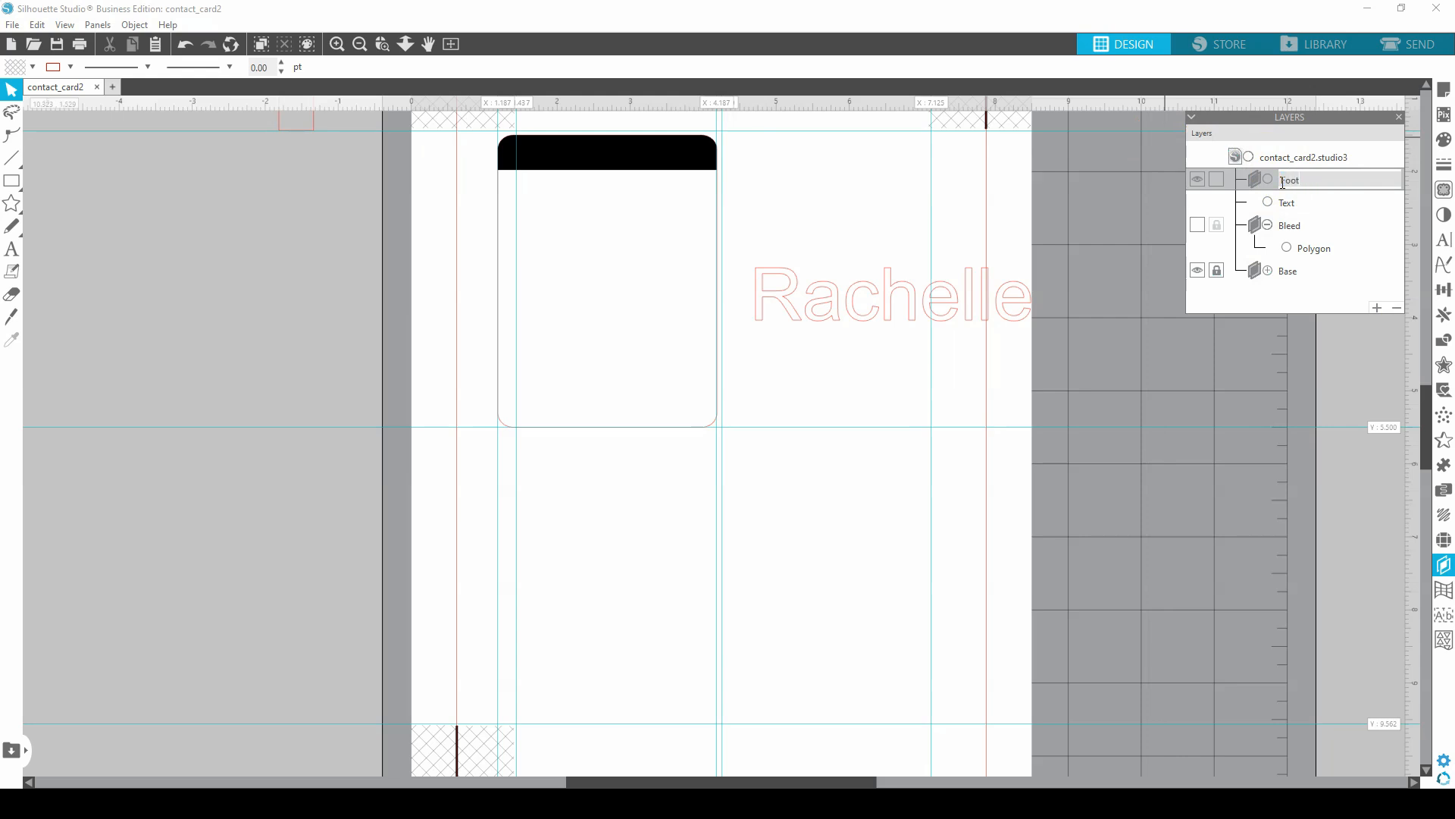
{"action": "left_click_drag", "start_coordinate": [1302, 197], "coordinate": [1270, 183]}
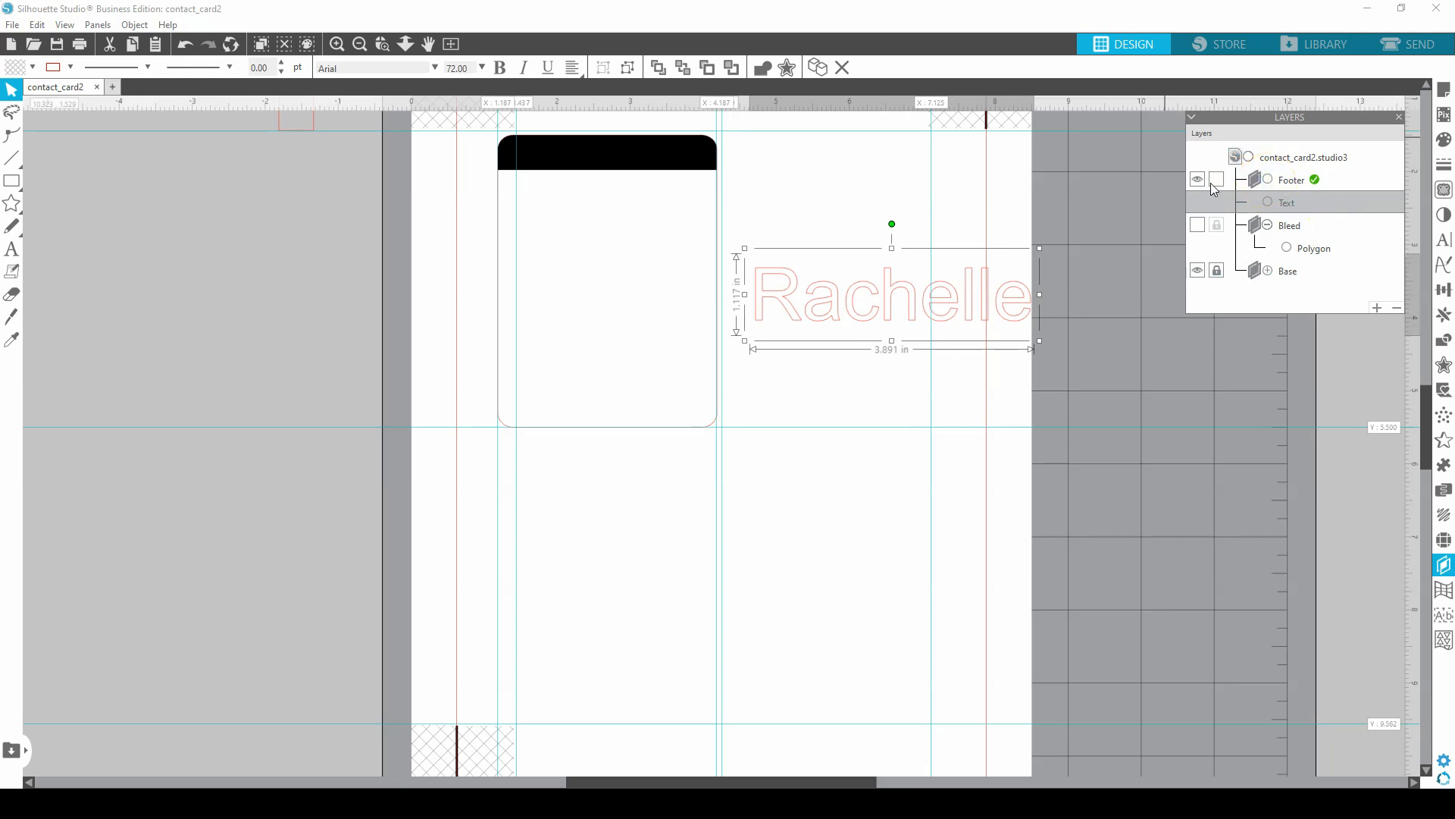
Paste the cut icons and wordmark into the Footer layer at their original place on the card
{"action": "left_click", "coordinate": [1276, 186]}
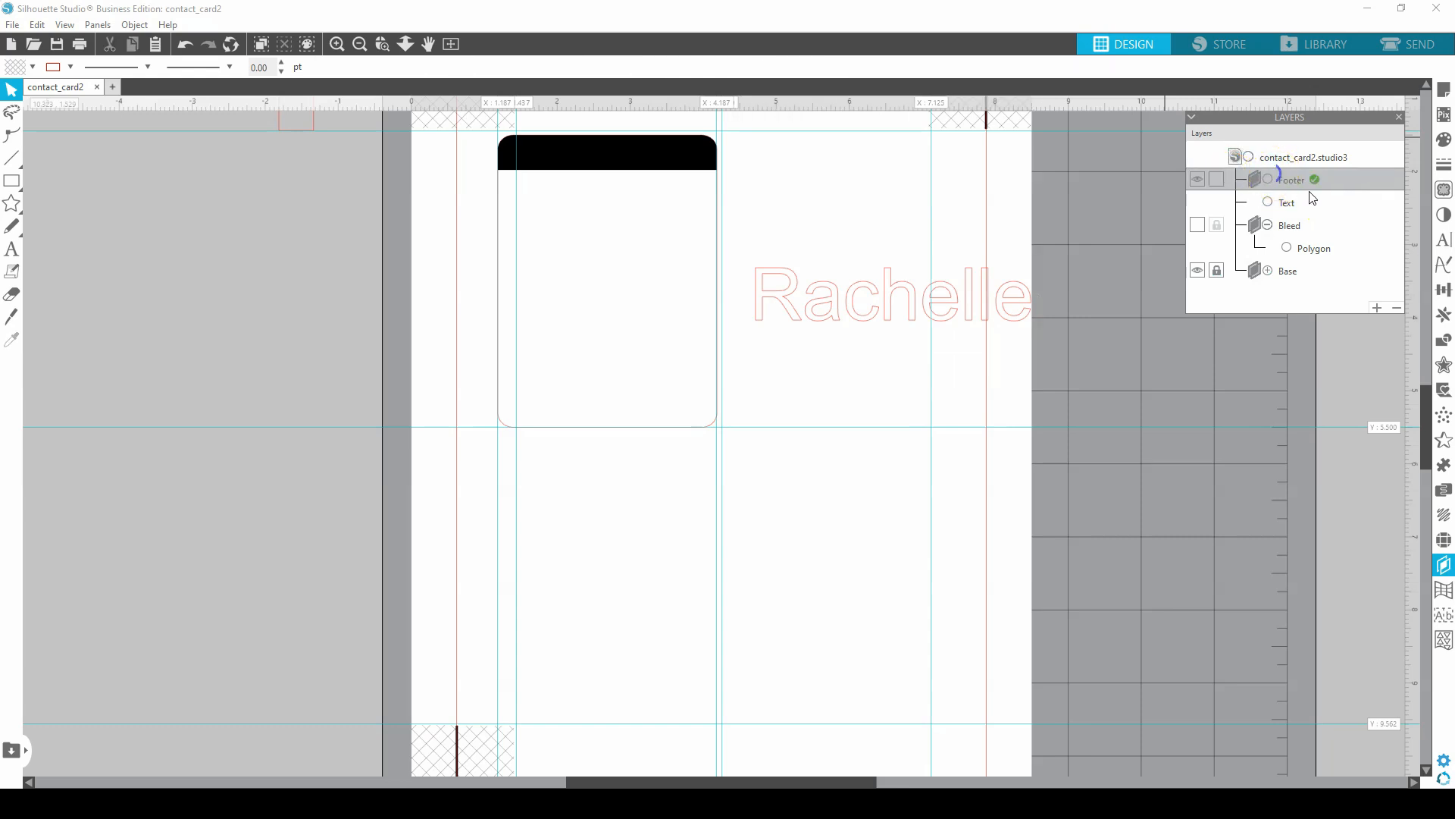
{"action": "left_click", "coordinate": [35, 25]}
{"action": "left_click", "coordinate": [47, 131]}
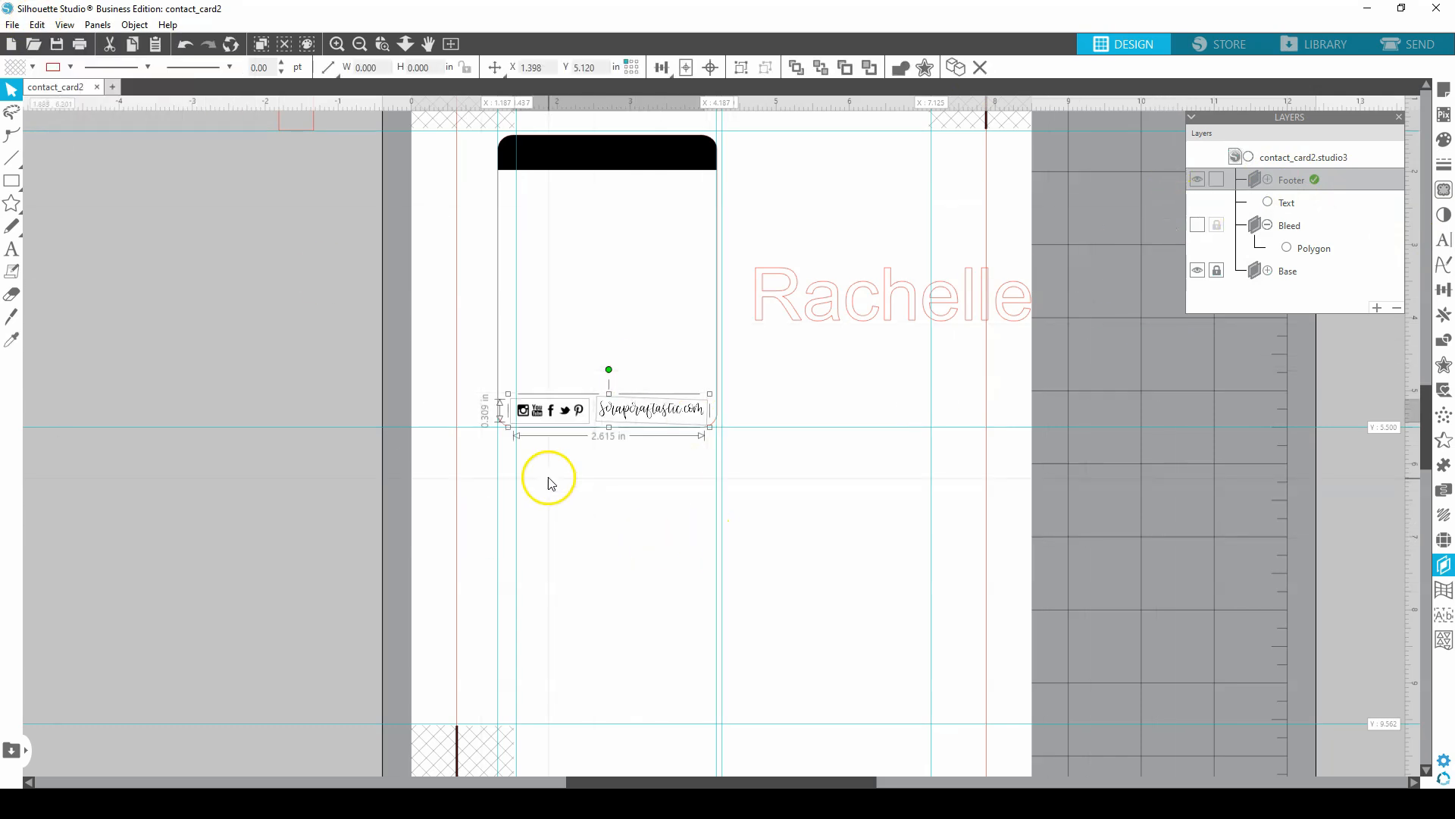
Deselect the footer objects, hide and show the Footer layer once as a check, and lock it
{"action": "left_click", "coordinate": [577, 514]}
{"action": "left_click", "coordinate": [1198, 180]}
{"action": "left_click", "coordinate": [1197, 180]}
{"action": "left_click", "coordinate": [1217, 180]}
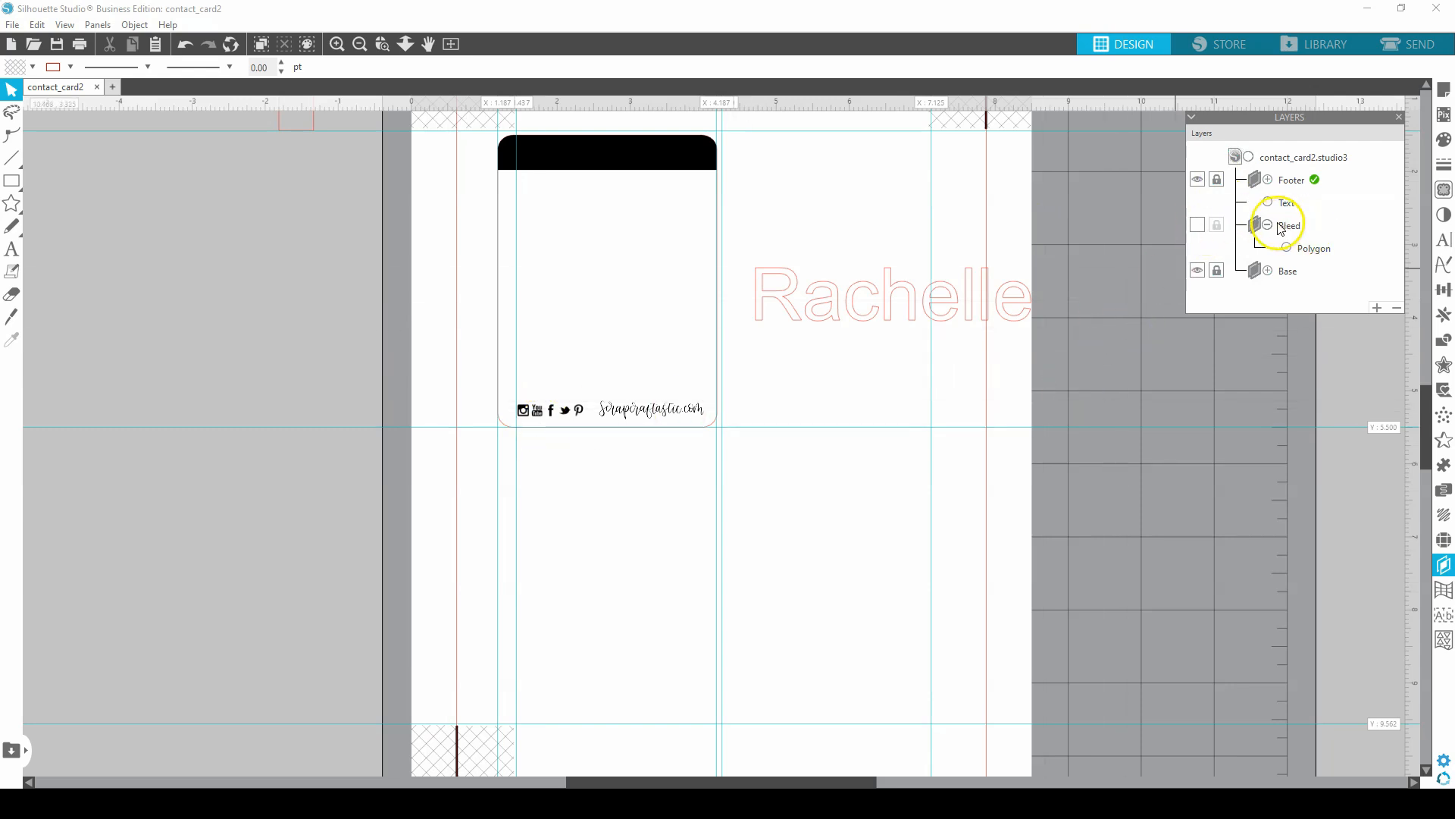
Cut the name text from beside the card and add a new layer named Header Content
{"action": "left_click", "coordinate": [894, 292]}
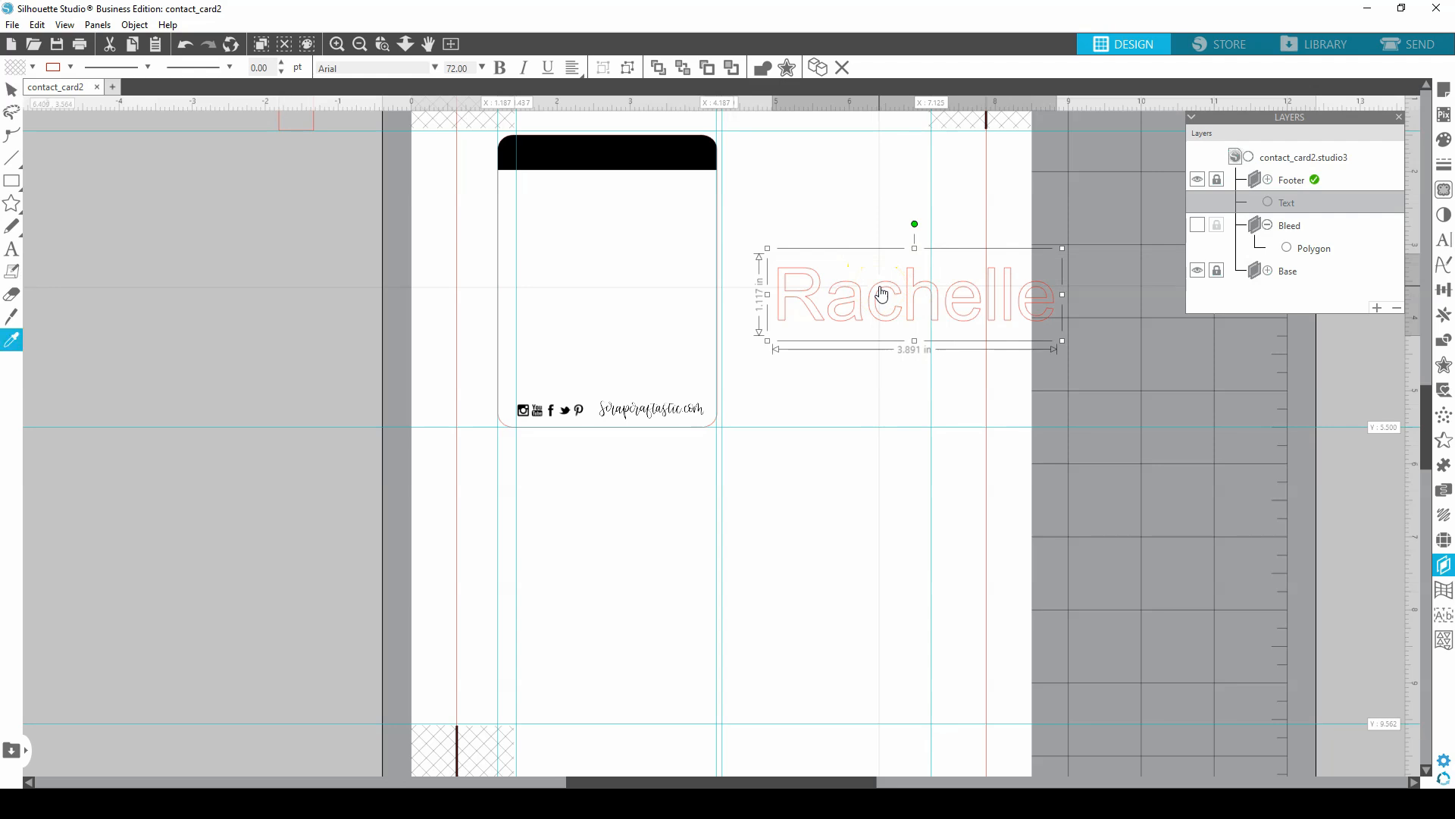
{"action": "key", "text": "Delete"}
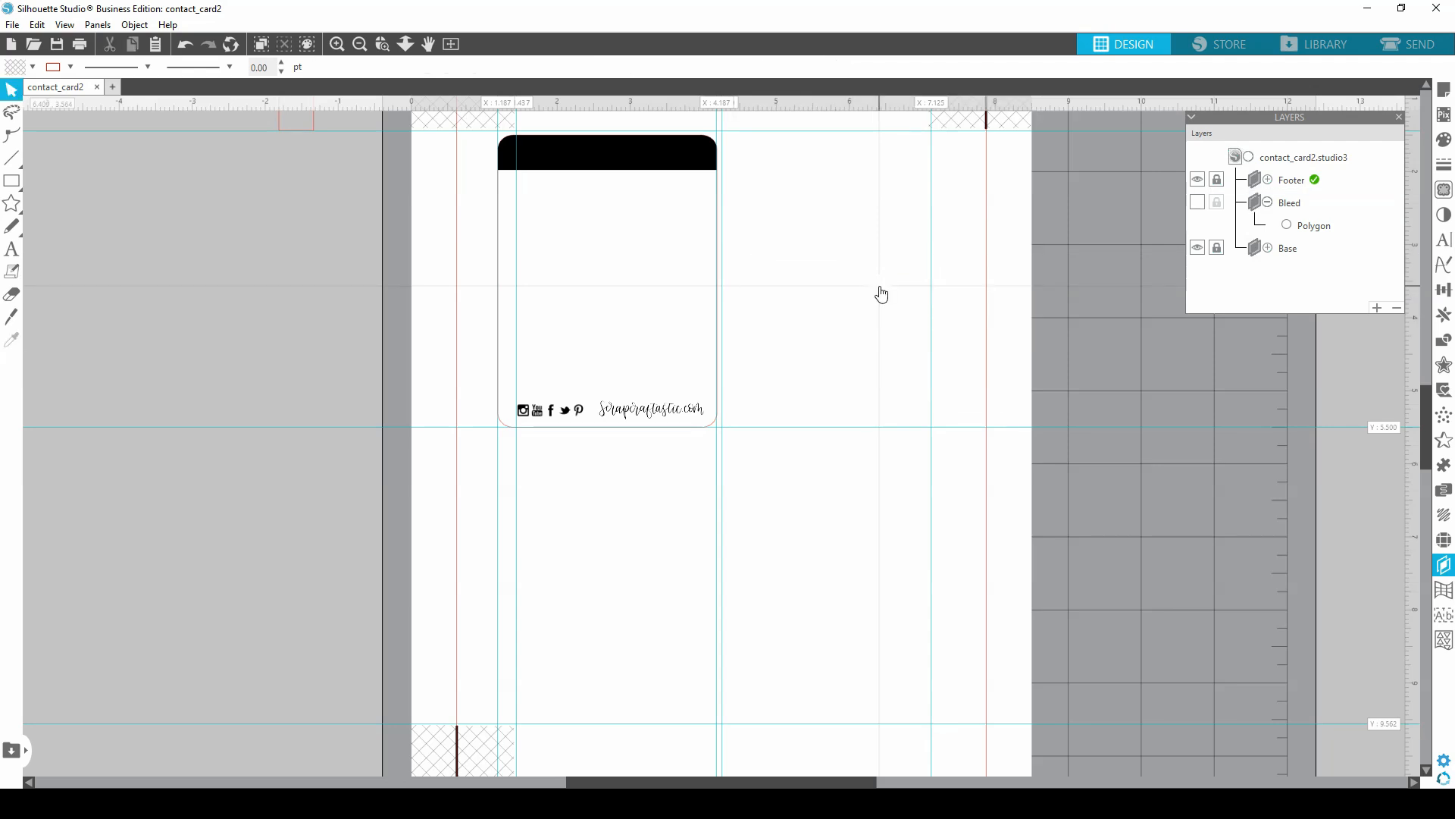
{"action": "left_click", "coordinate": [1377, 308]}
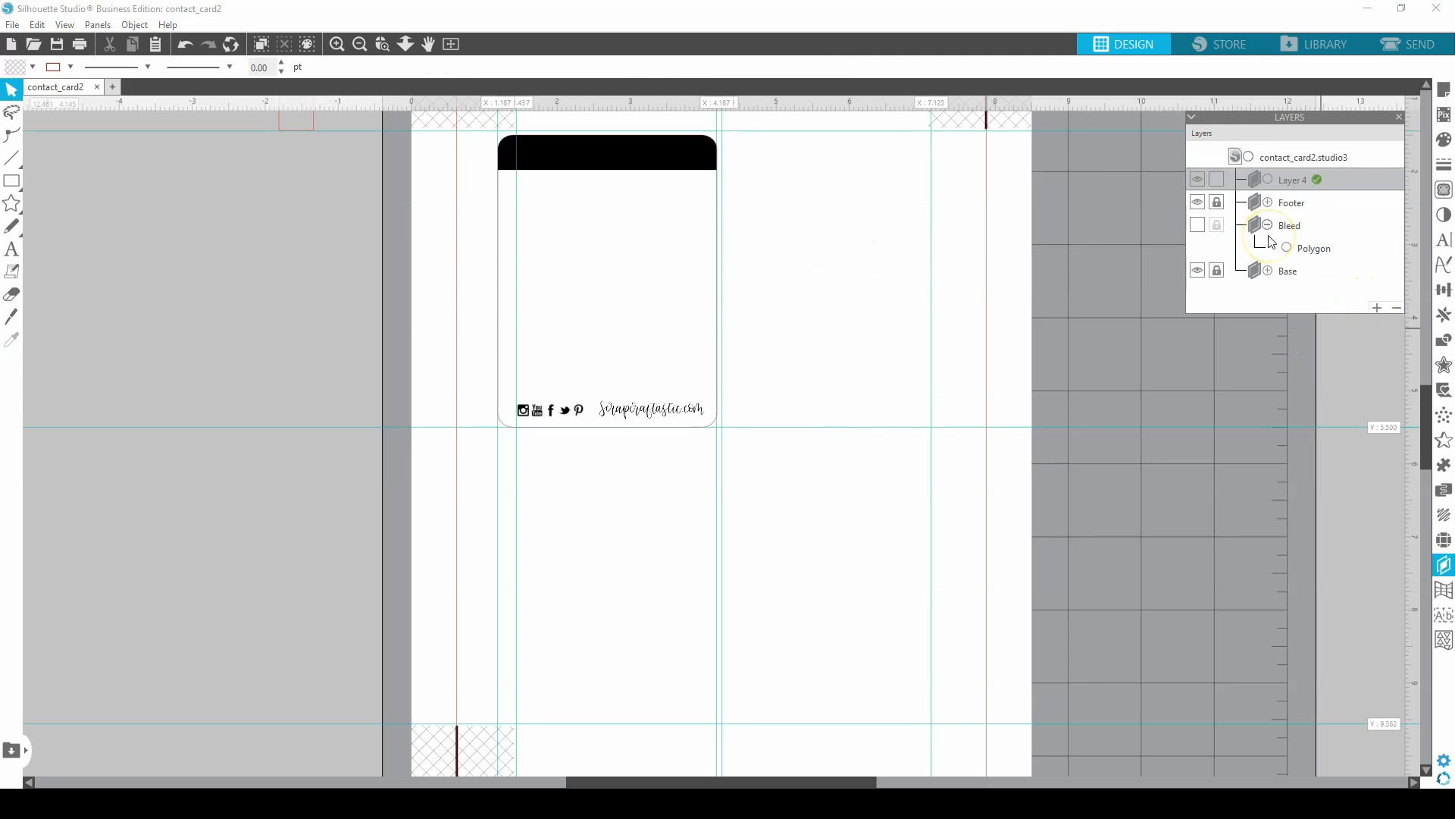
{"action": "double_click", "coordinate": [1296, 179]}
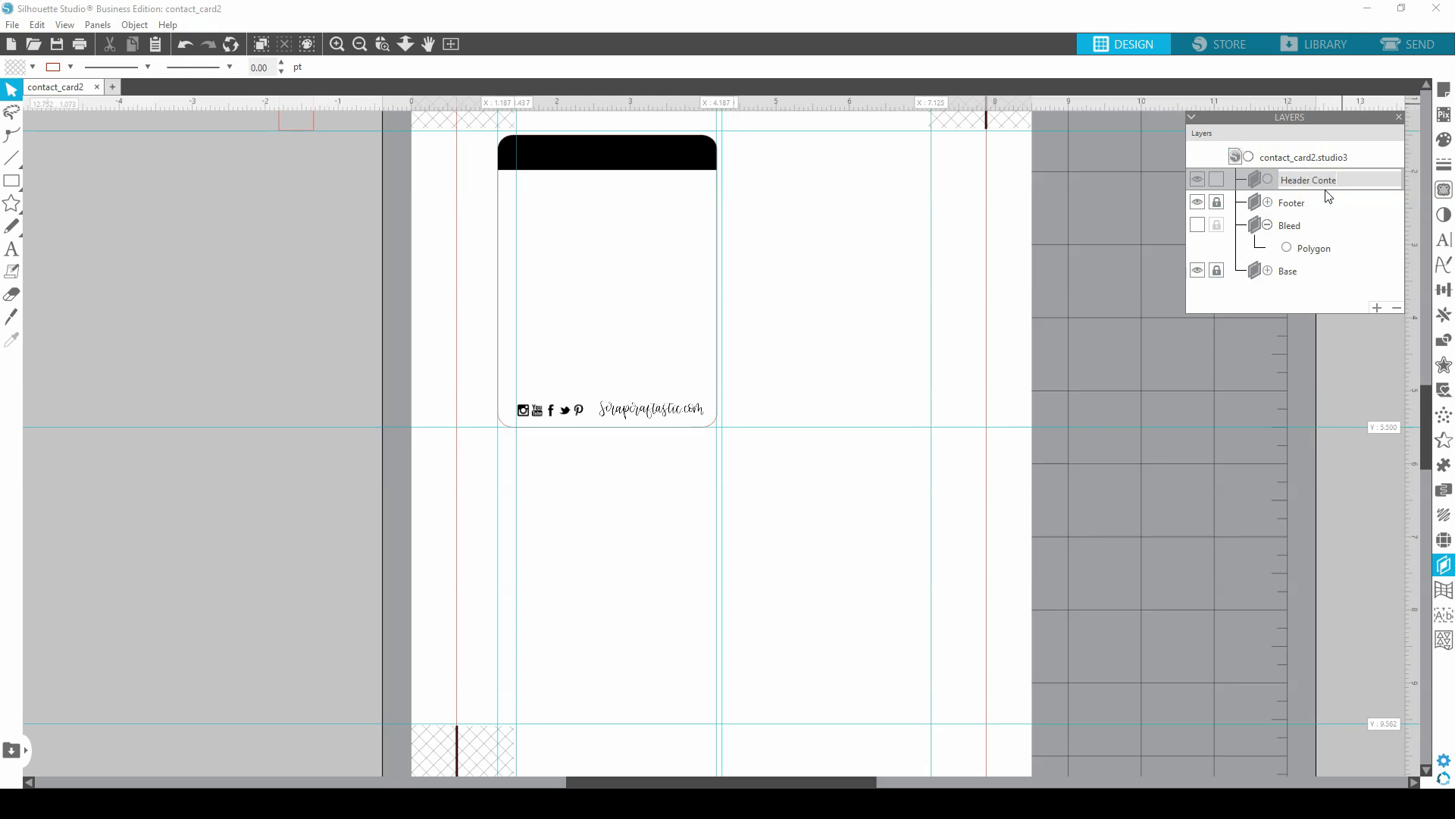
{"action": "left_click", "coordinate": [1340, 226]}
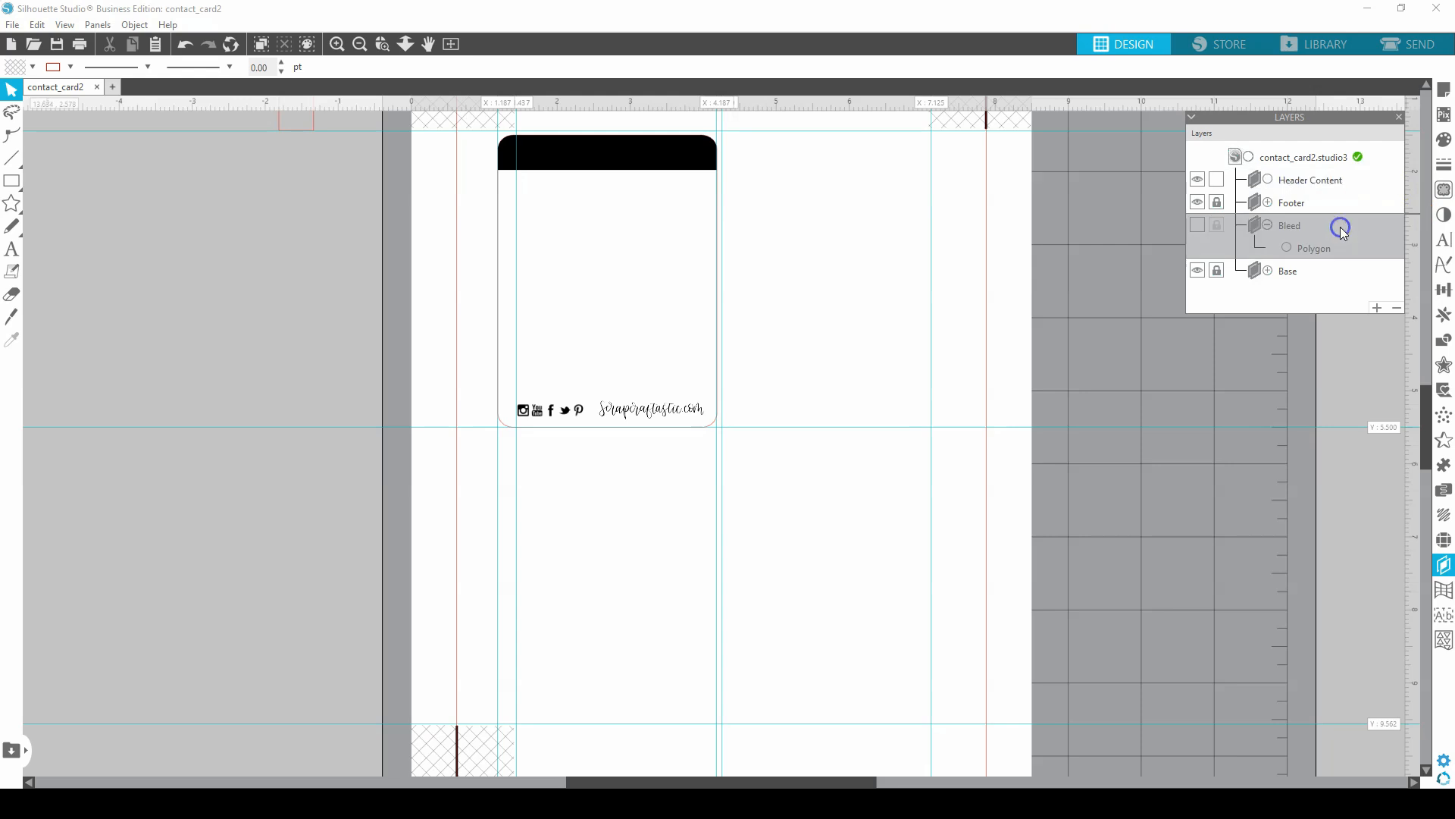
Make the Header Content layer active and paste the cut name text into it
{"action": "left_click", "coordinate": [1290, 184]}
{"action": "left_click", "coordinate": [1289, 183]}
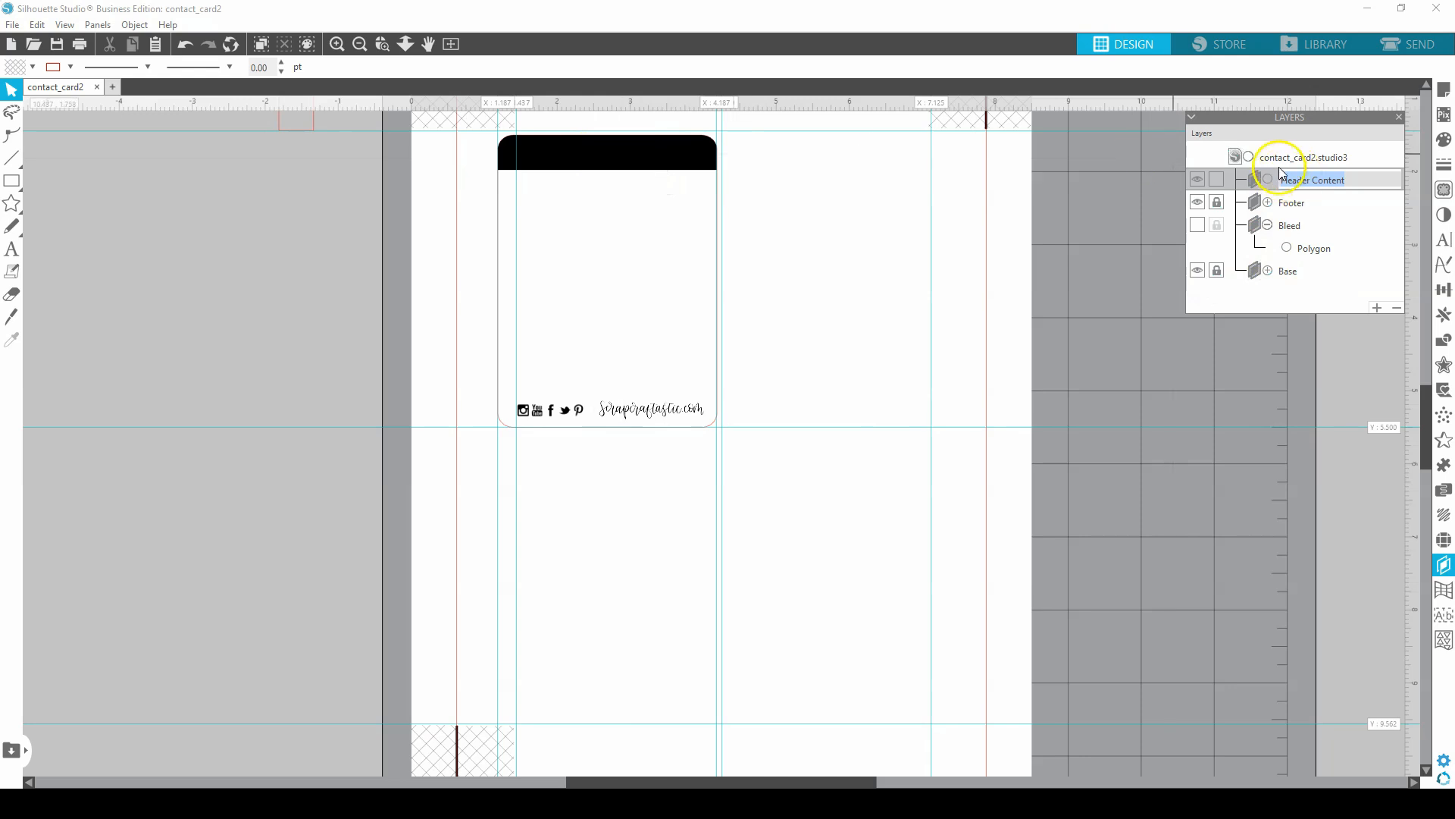
{"action": "left_click", "coordinate": [1251, 181]}
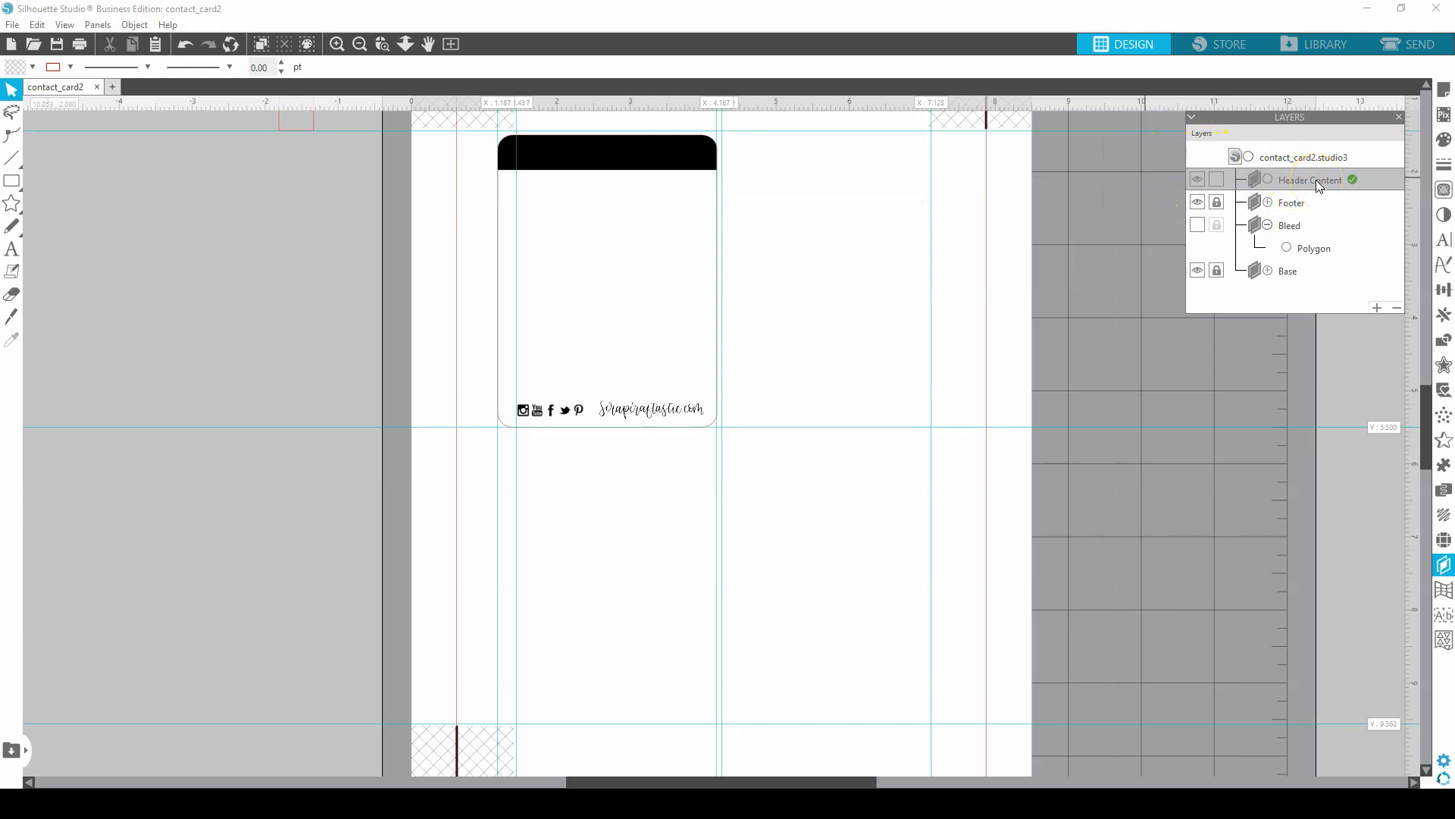
{"action": "key", "text": "ctrl+v"}
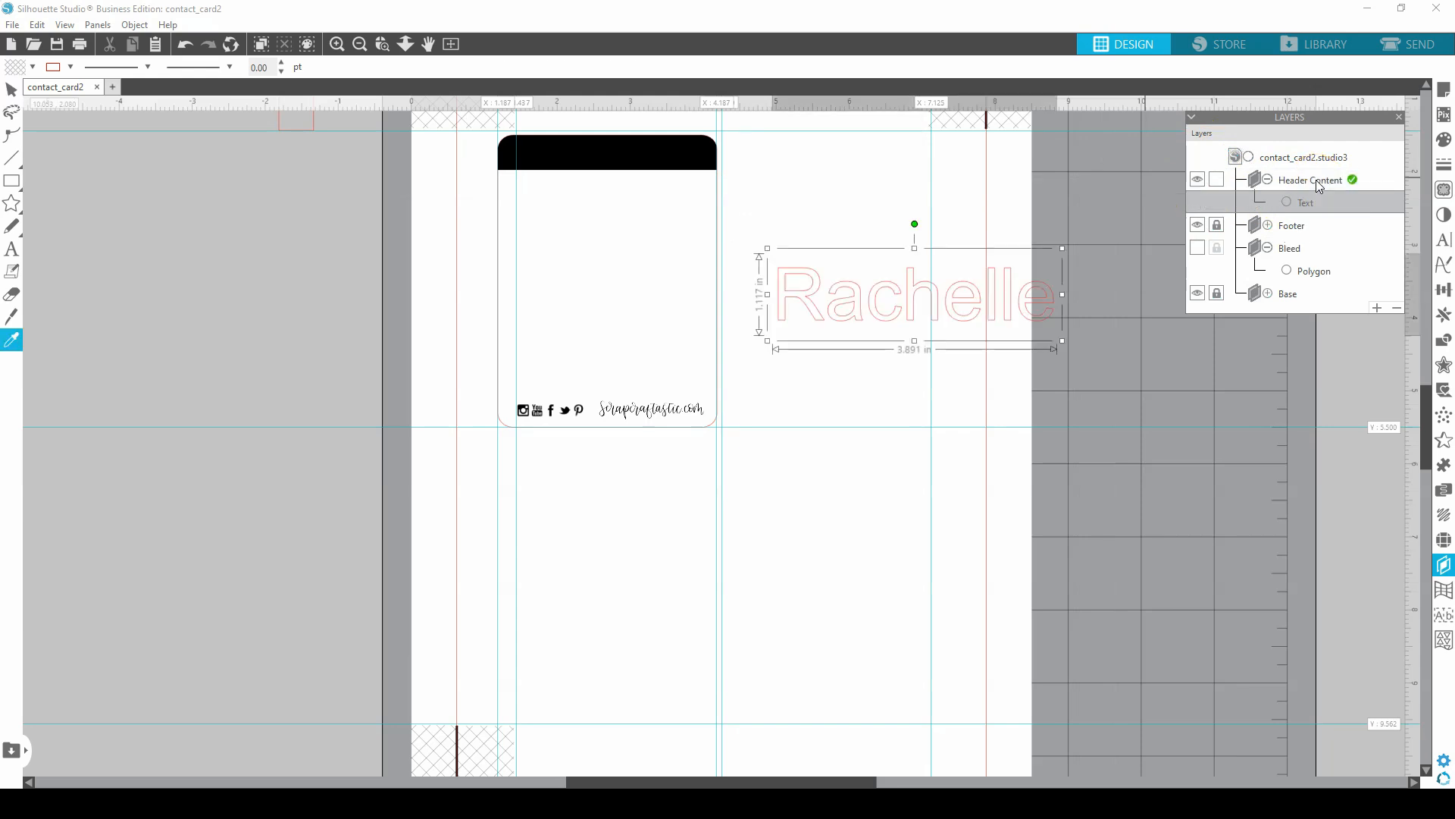
{"action": "left_click", "coordinate": [1298, 184]}
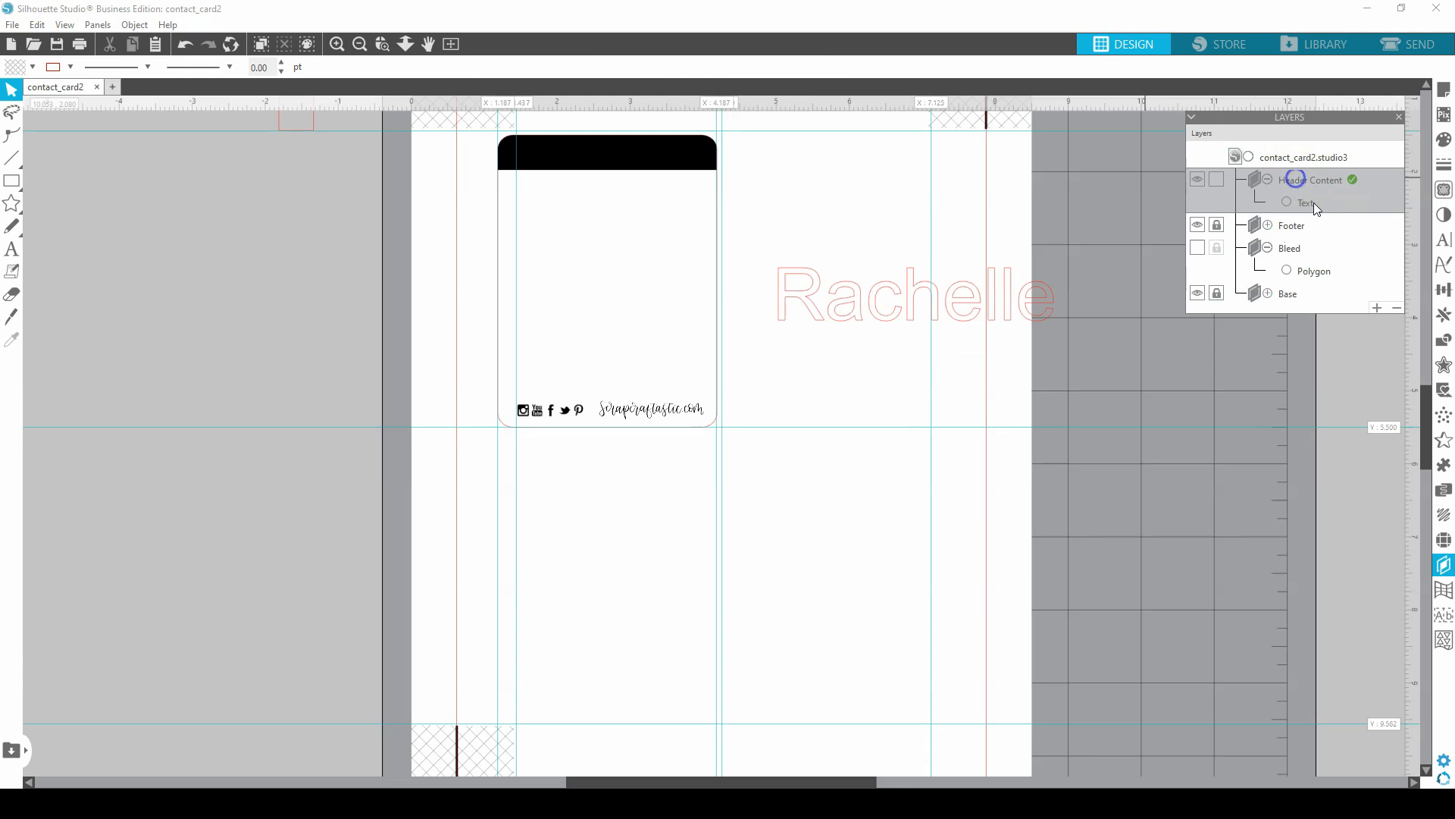
Hide and show the Header Content, Footer and Base layers to check what each one contains
{"action": "left_click", "coordinate": [1196, 179]}
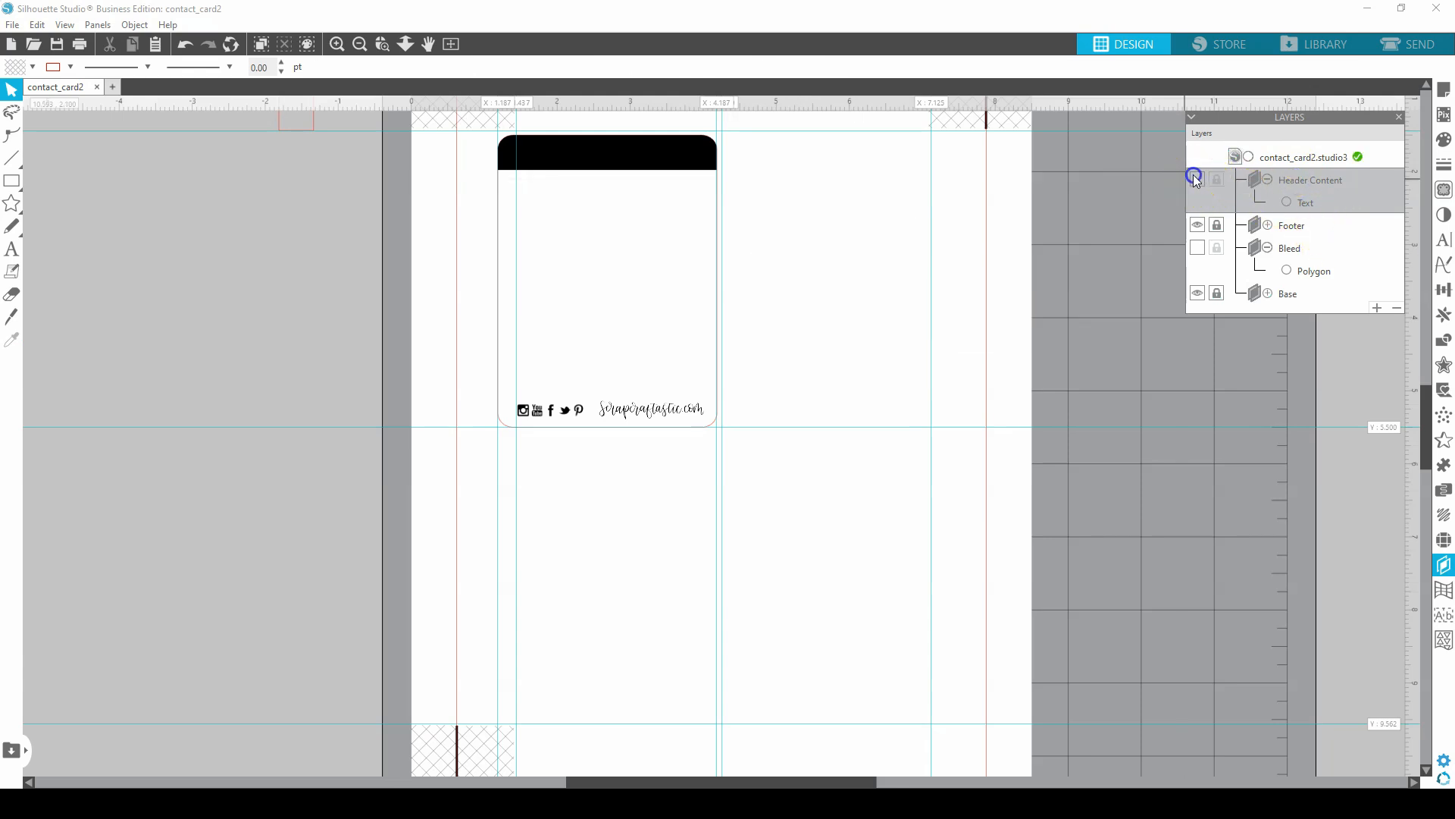
{"action": "left_click", "coordinate": [1205, 228]}
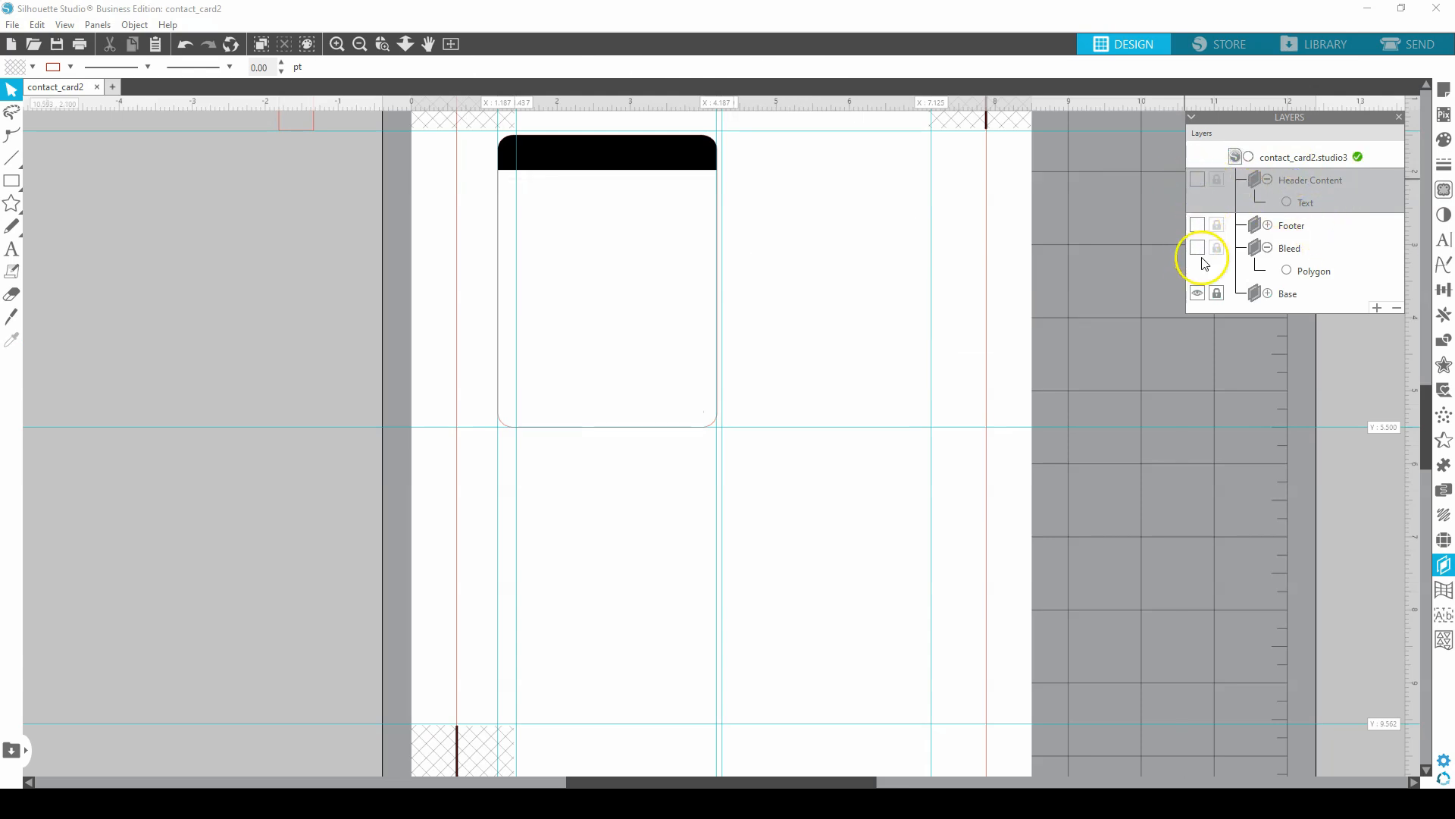
{"action": "left_click", "coordinate": [1197, 294]}
{"action": "left_click", "coordinate": [1198, 294]}
{"action": "left_click", "coordinate": [1197, 226]}
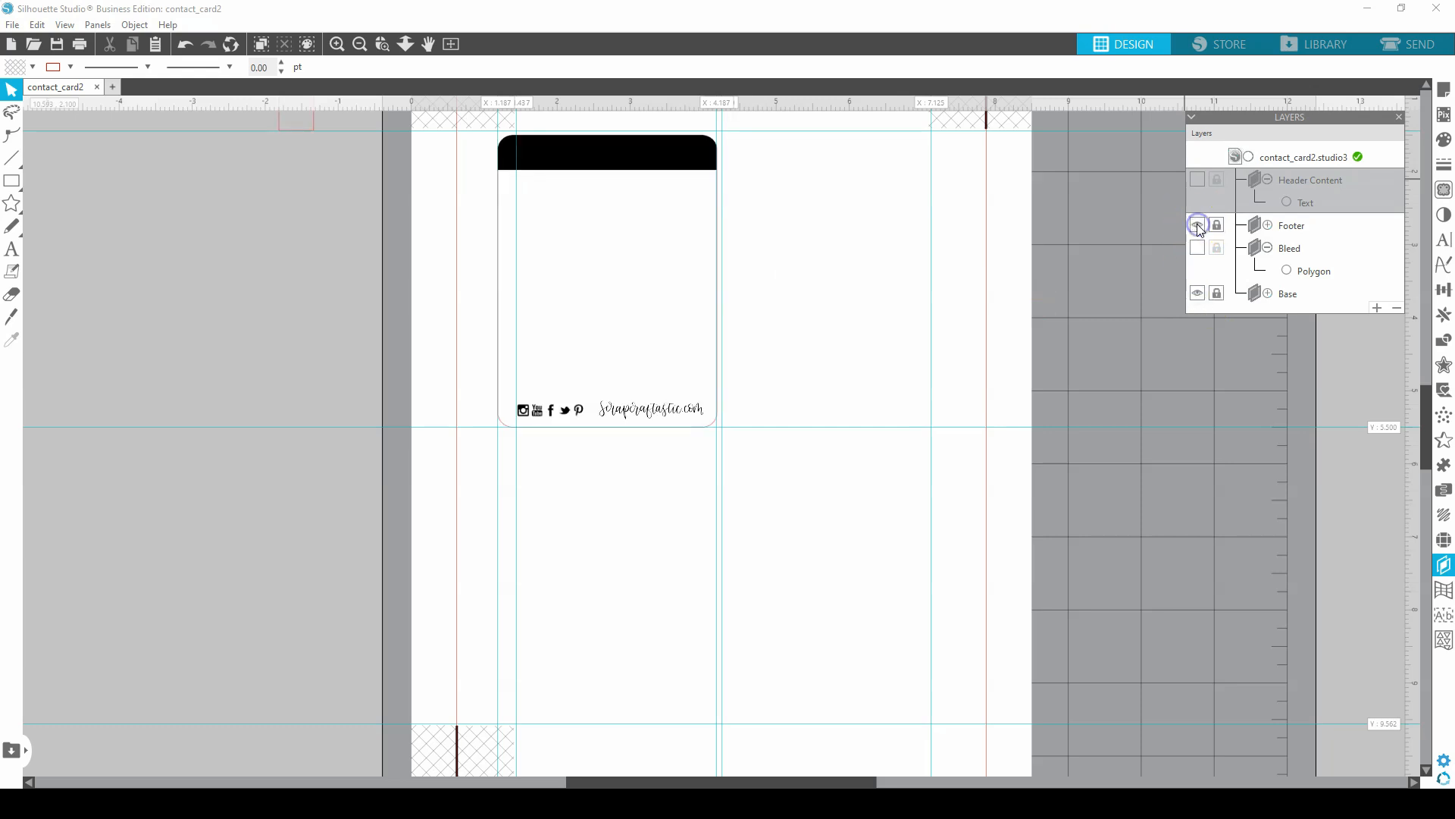
{"action": "left_click", "coordinate": [1197, 179]}
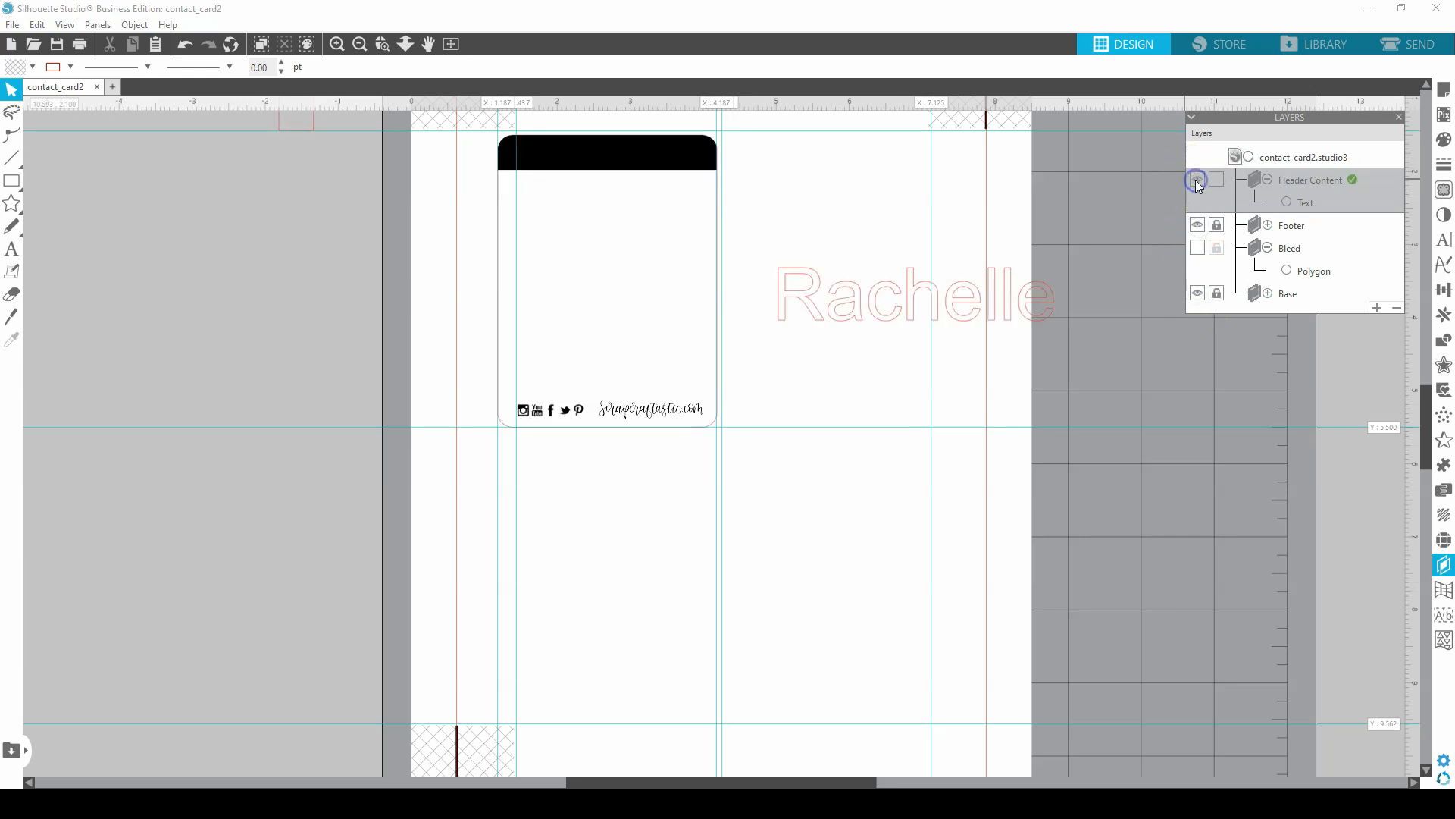
Move the name text slightly closer to the card and apply the Adelle Script font to it
{"action": "left_click", "coordinate": [874, 294]}
{"action": "left_click_drag", "start_coordinate": [884, 315], "coordinate": [848, 305]}
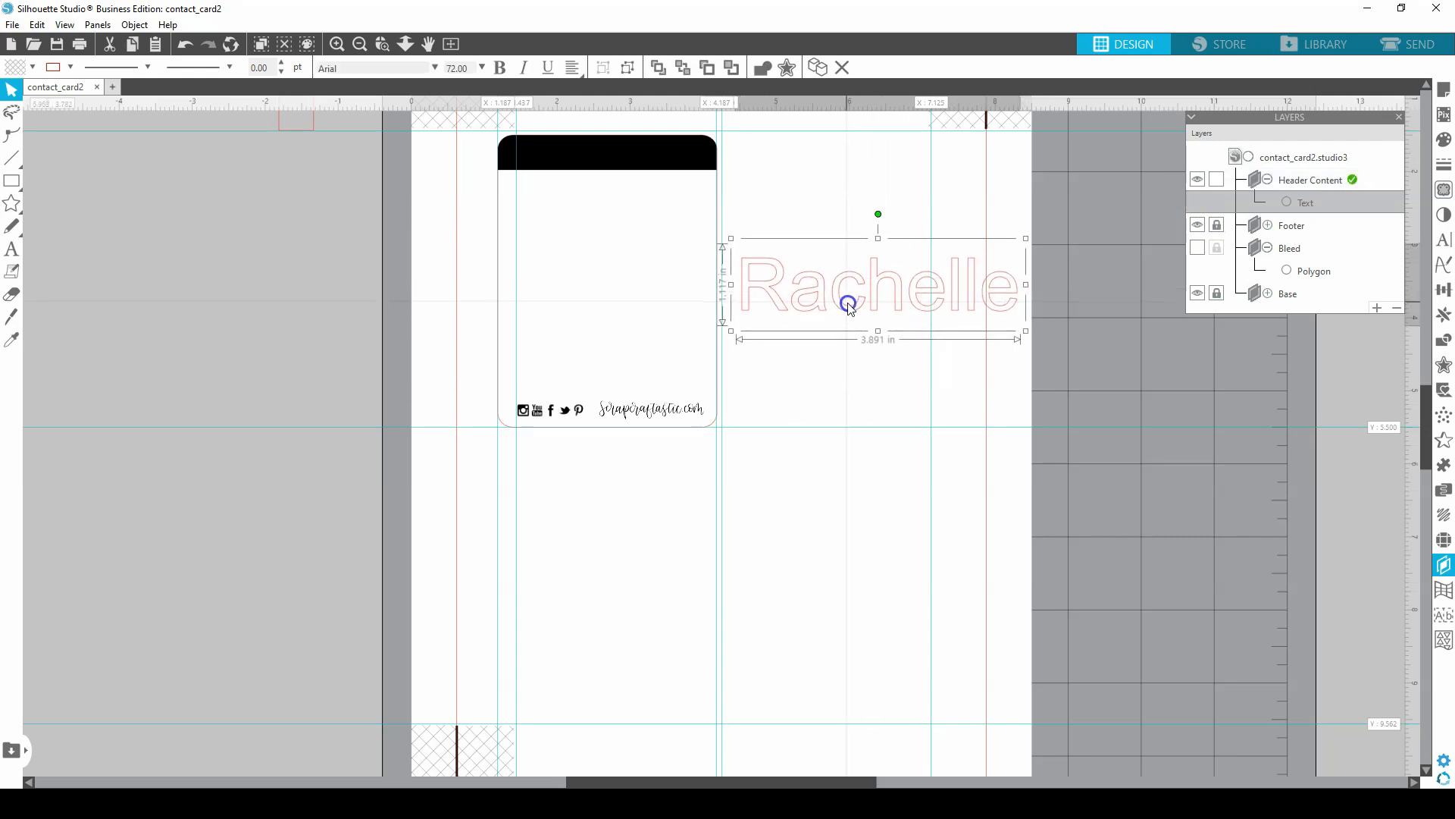
{"action": "left_click", "coordinate": [434, 68]}
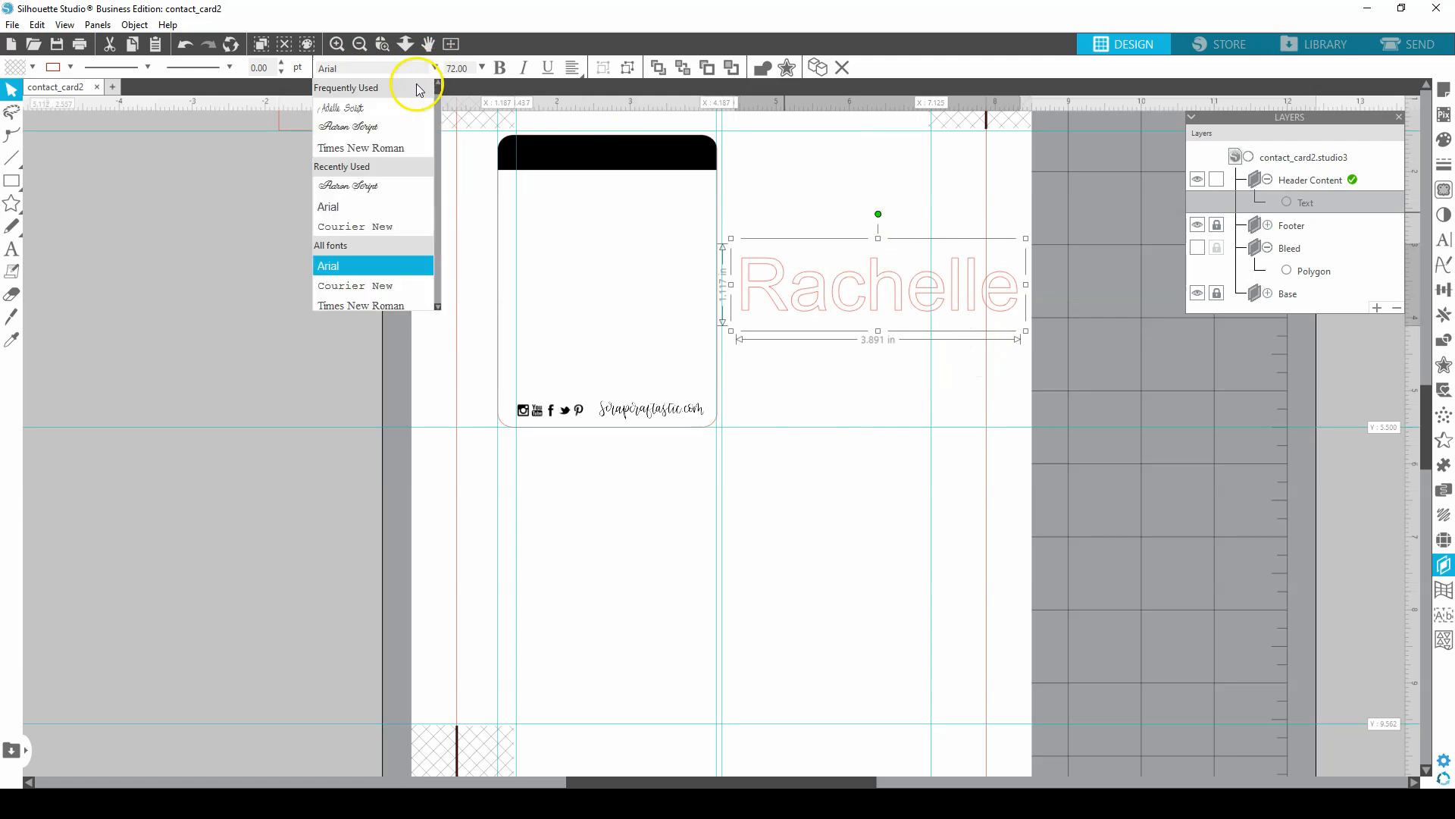
{"action": "scroll", "coordinate": [354, 193], "scroll_direction": "down", "scroll_amount": 2}
{"action": "scroll", "coordinate": [354, 195], "scroll_direction": "down", "scroll_amount": 8}
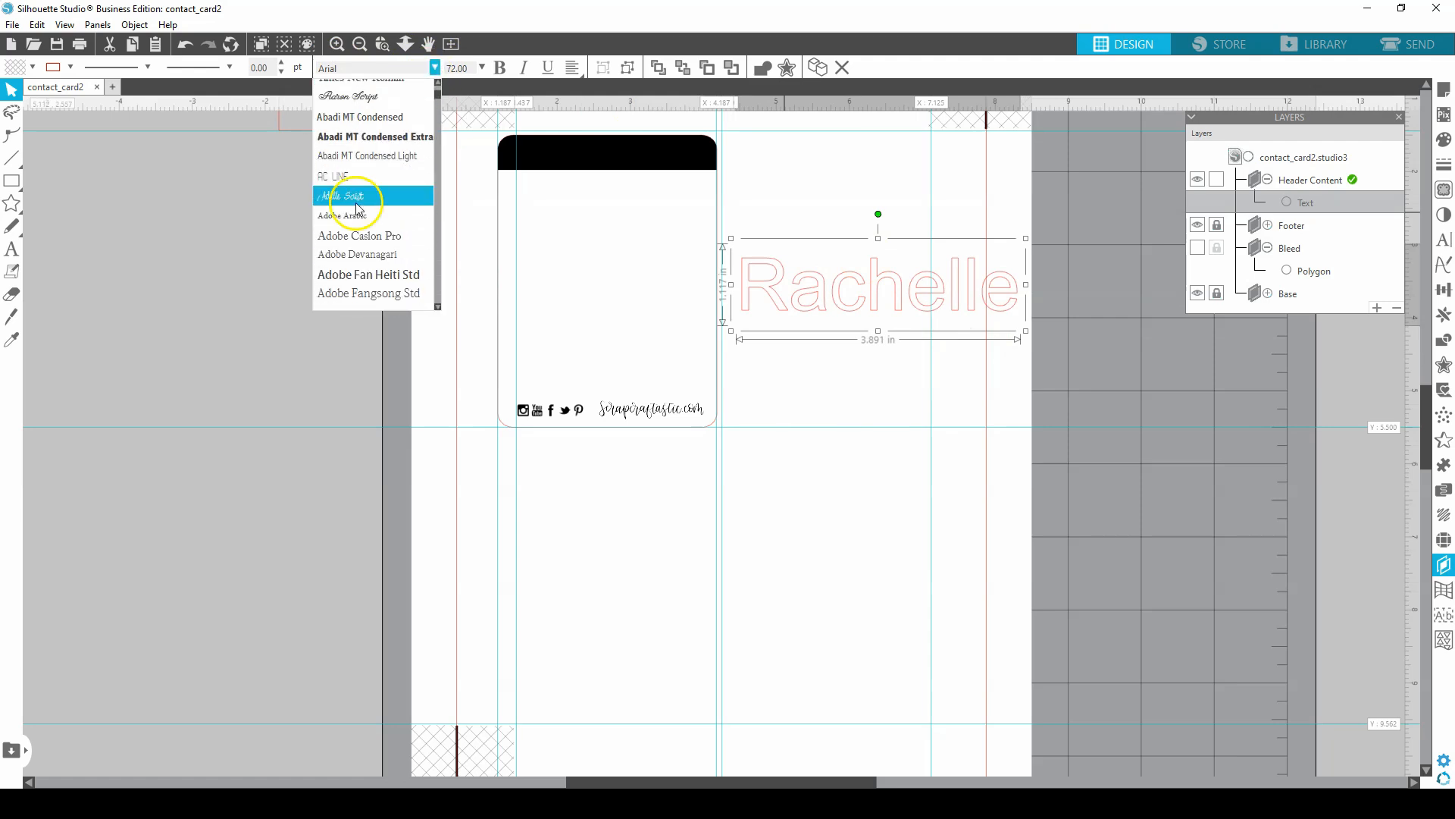
{"action": "left_click", "coordinate": [353, 198]}
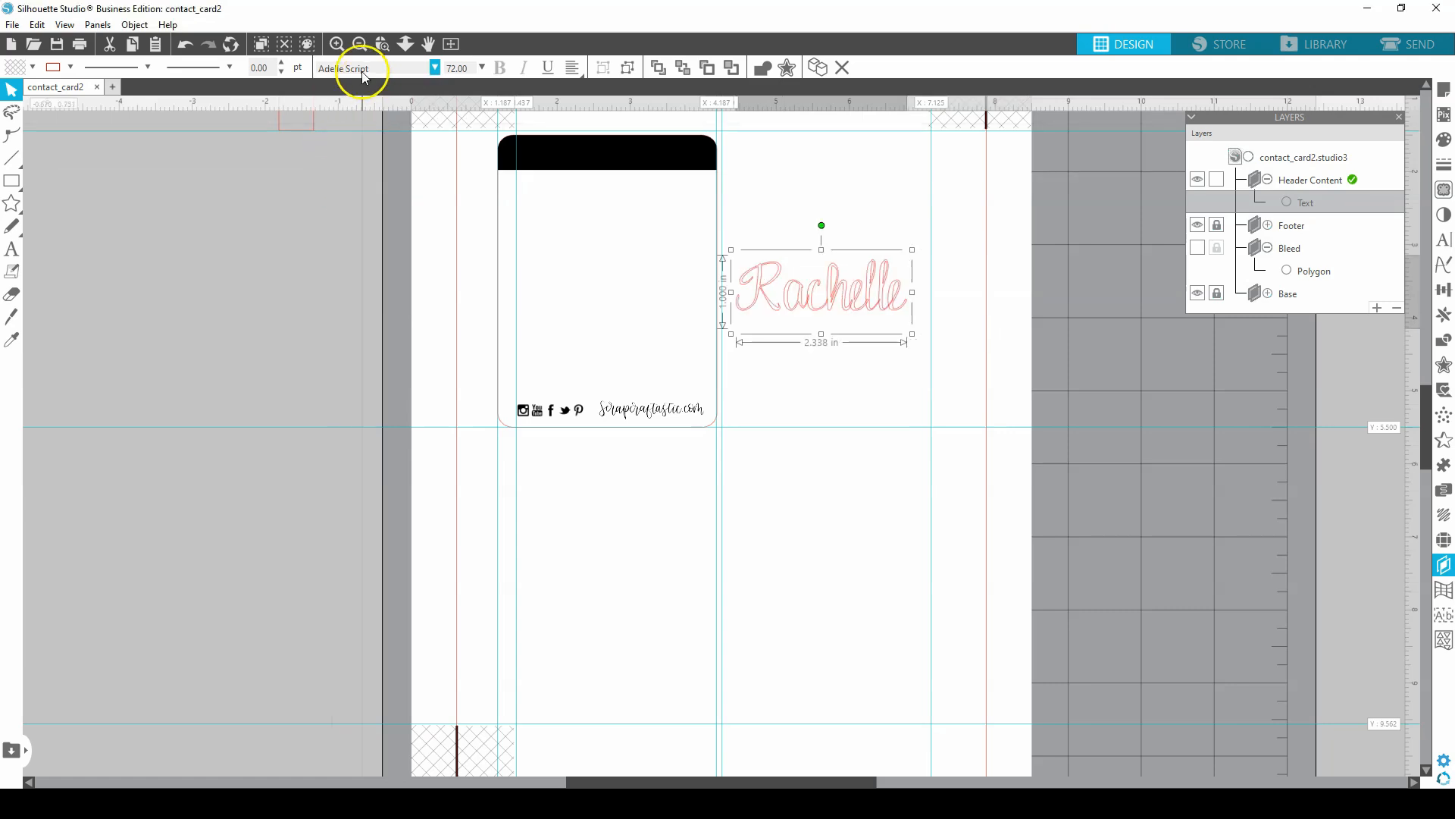
Try the Carlington font on the name text
{"action": "left_click", "coordinate": [434, 68]}
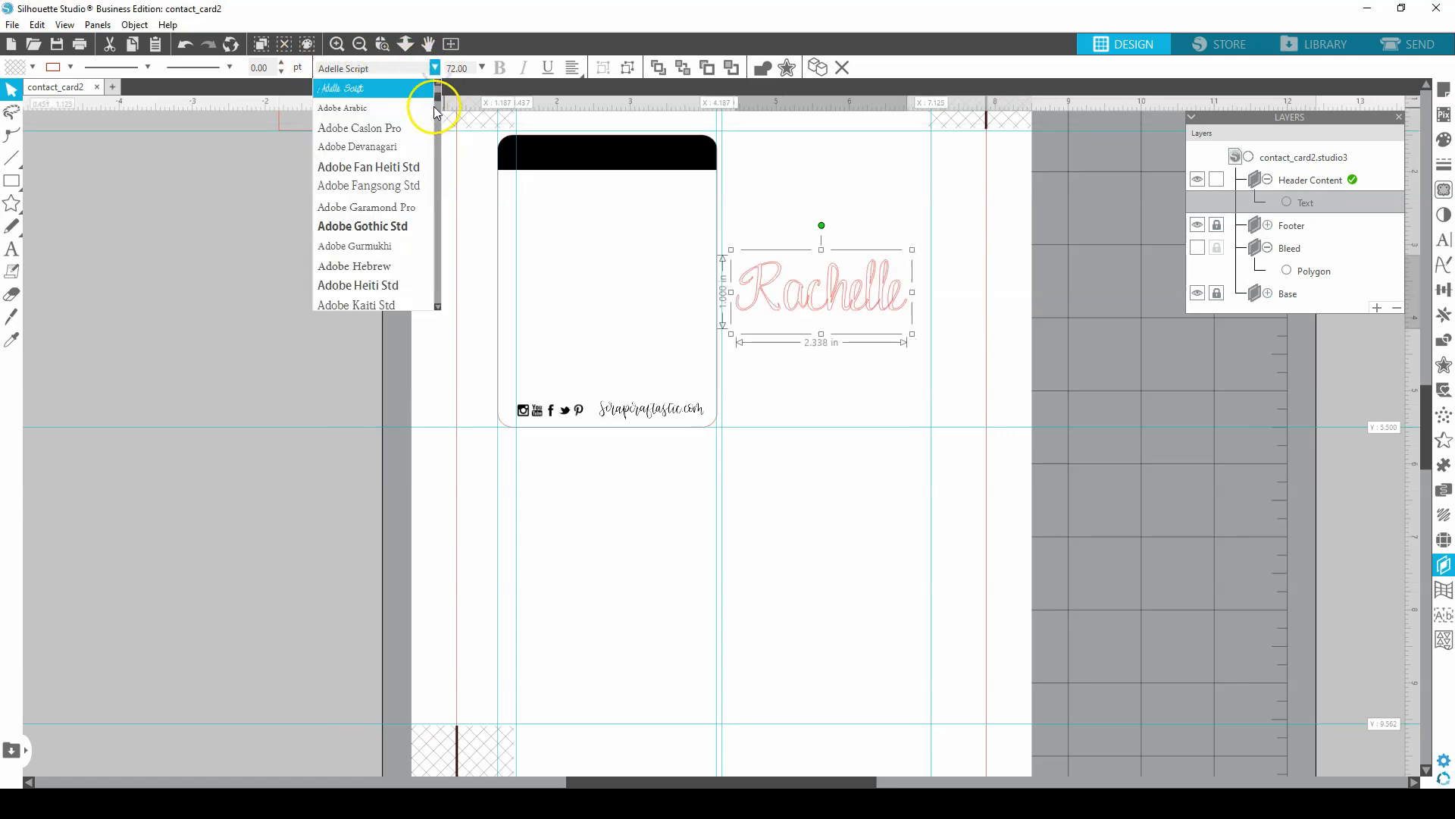
{"action": "left_click_drag", "start_coordinate": [436, 103], "coordinate": [441, 143]}
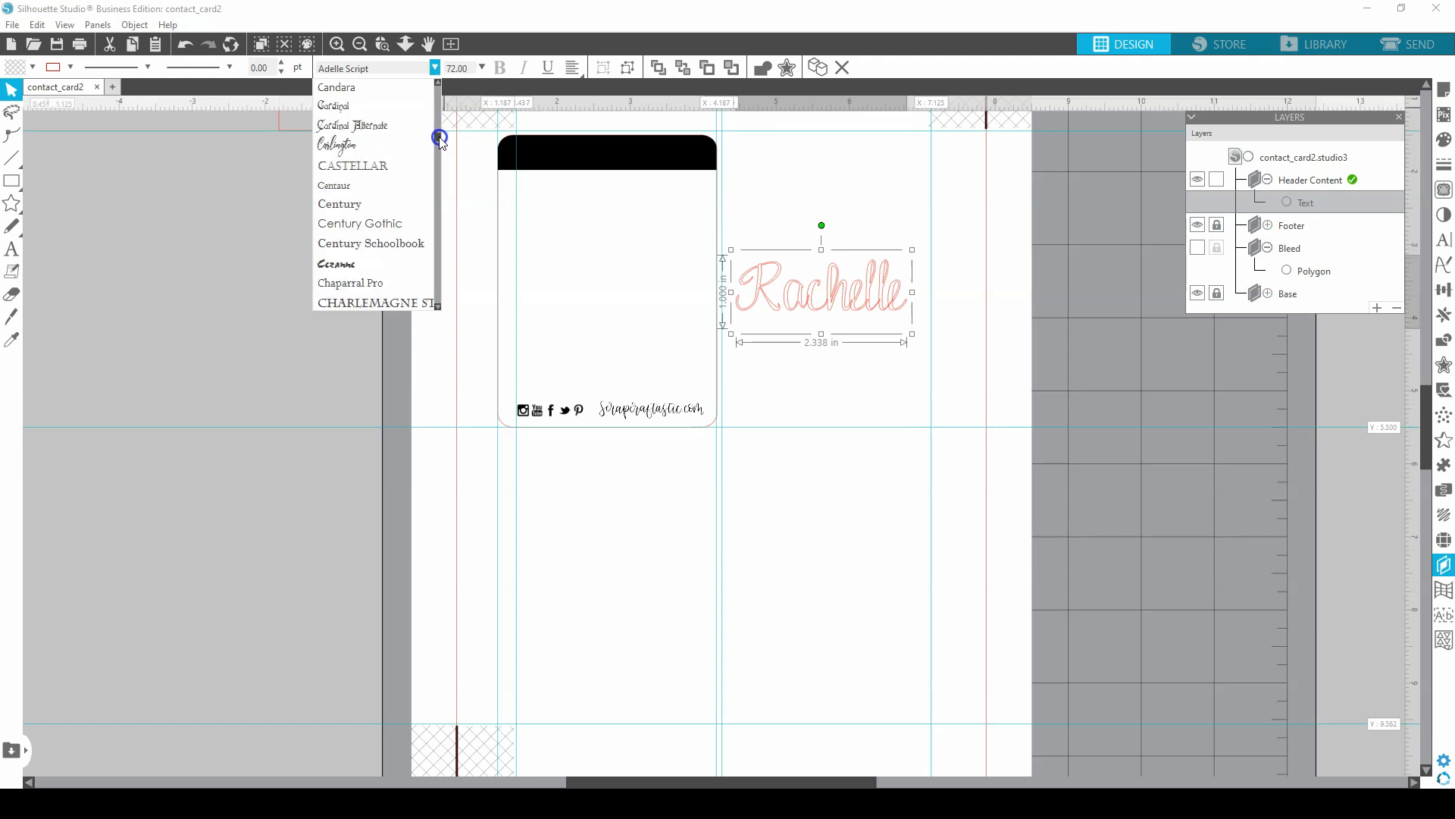
{"action": "left_click", "coordinate": [342, 144]}
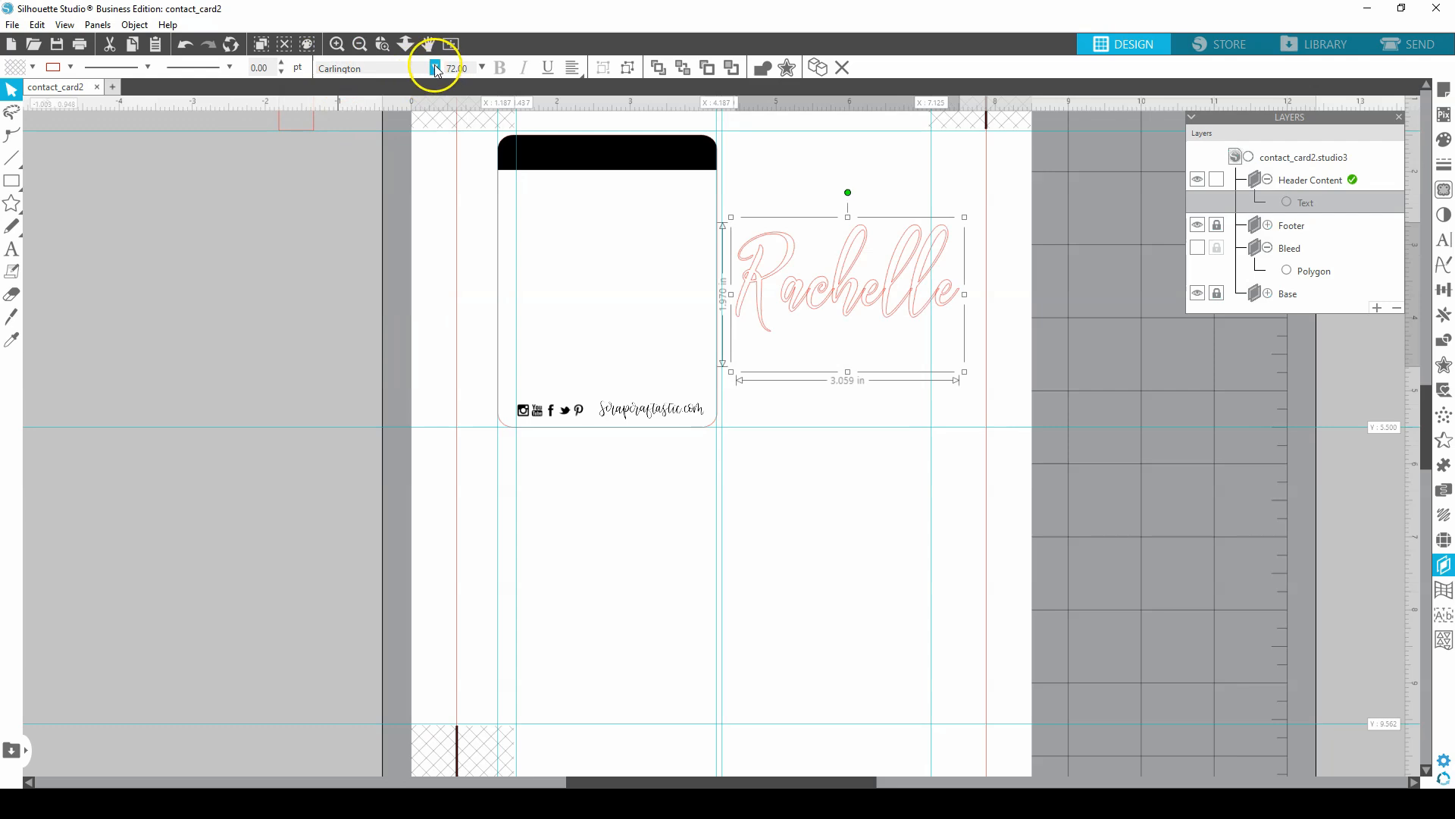
Set the name text's font to Rachelle and make its outline transparent
{"action": "left_click_drag", "start_coordinate": [390, 68], "coordinate": [300, 68]}
{"action": "key", "text": "Return"}
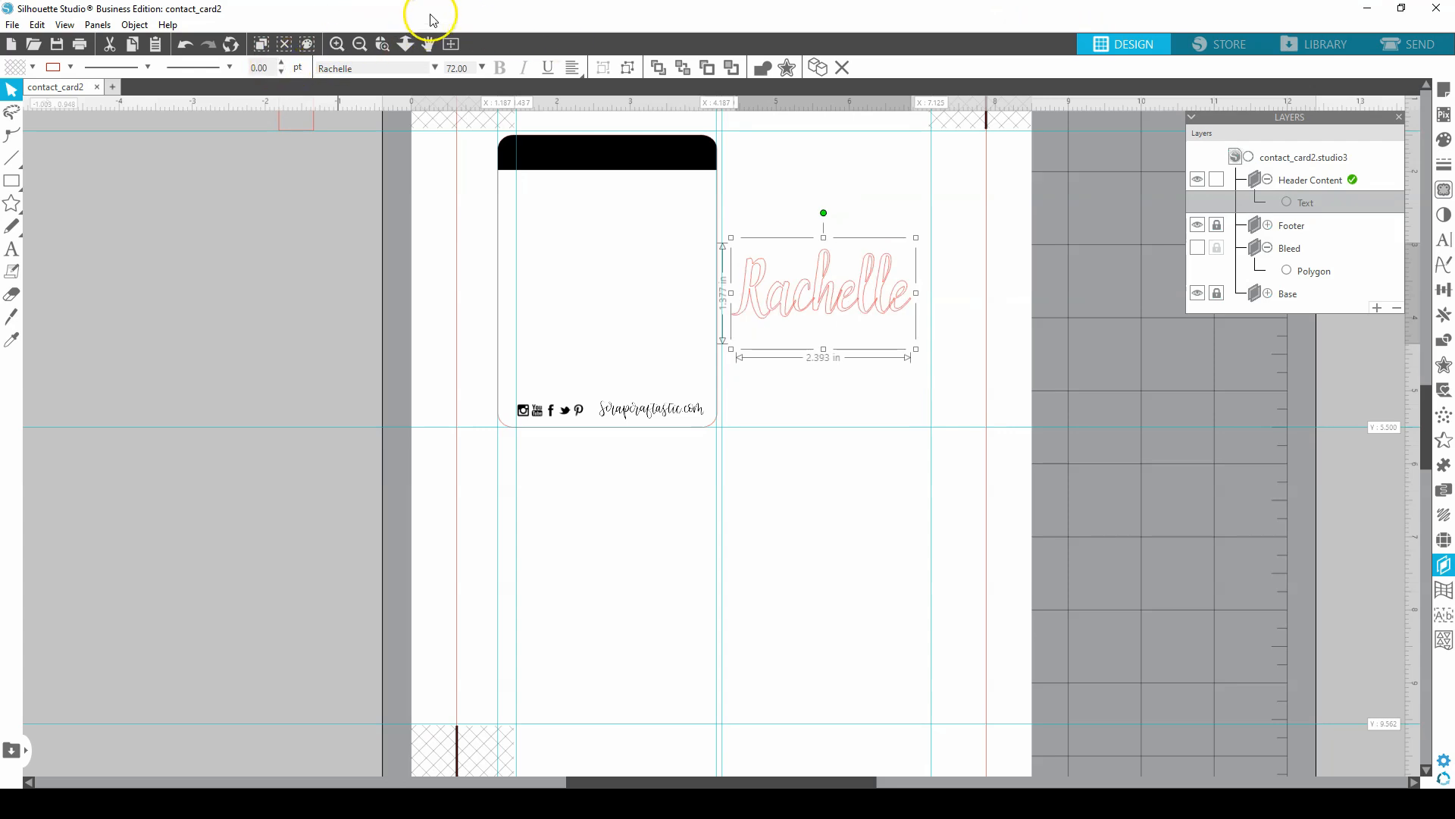
{"action": "left_click", "coordinate": [71, 69]}
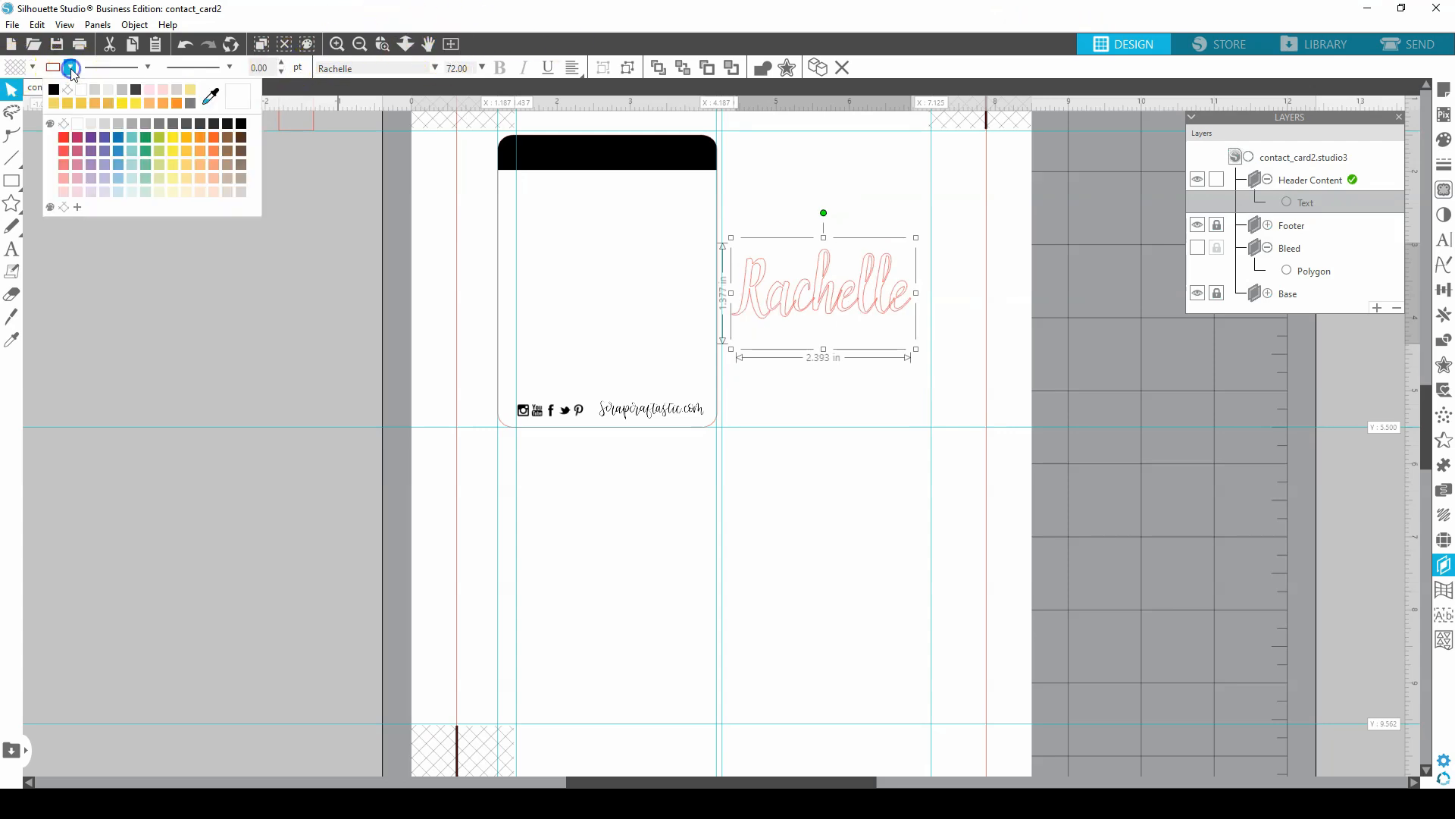
{"action": "left_click", "coordinate": [67, 93]}
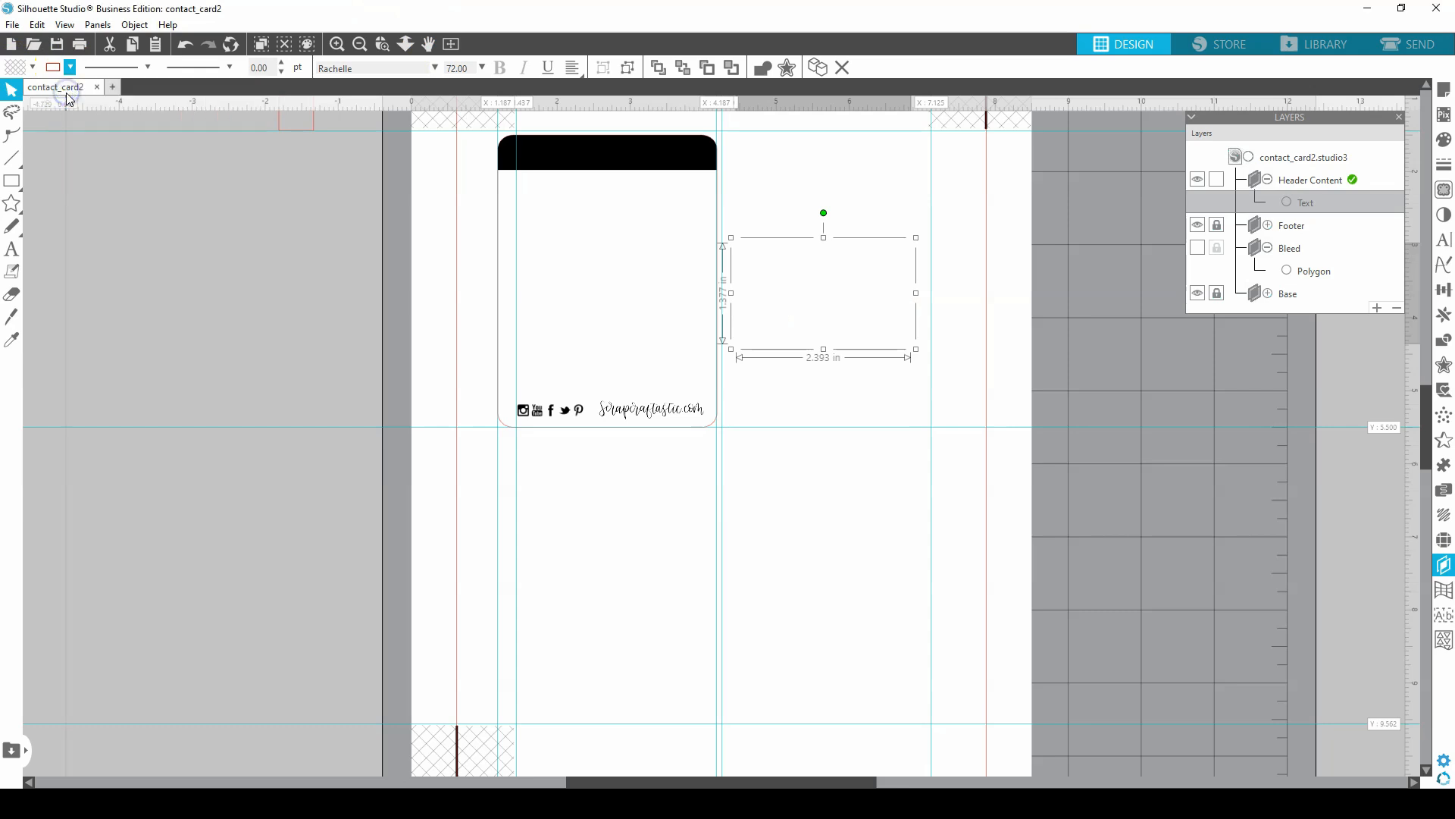
Fill the name text with white
{"action": "left_click", "coordinate": [30, 69]}
{"action": "left_click", "coordinate": [49, 91]}
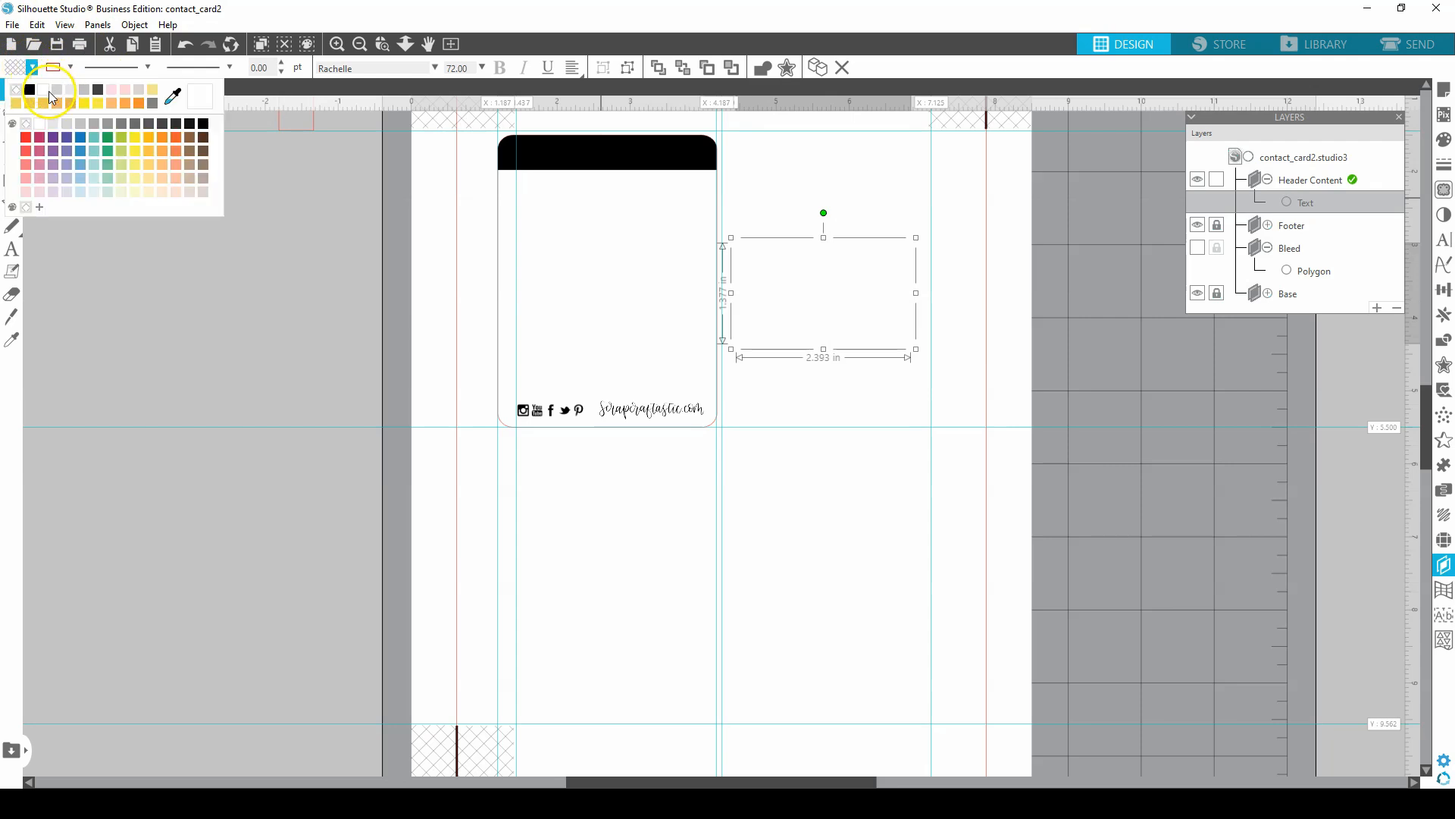
{"action": "left_click", "coordinate": [39, 129]}
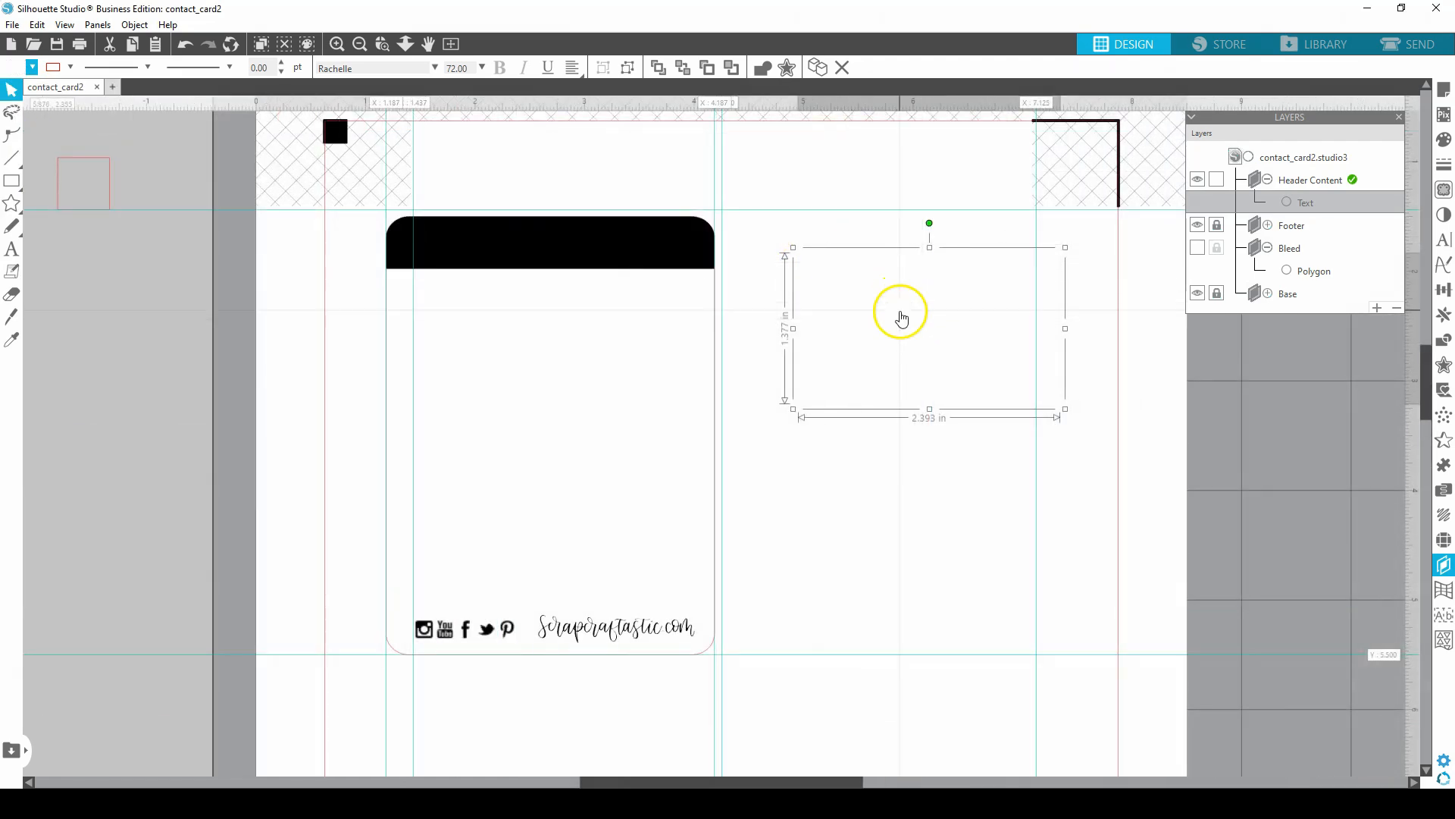
Move the name text onto the right part of the black header and scale it down to about 28.78 pt
{"action": "double_click", "coordinate": [899, 313]}
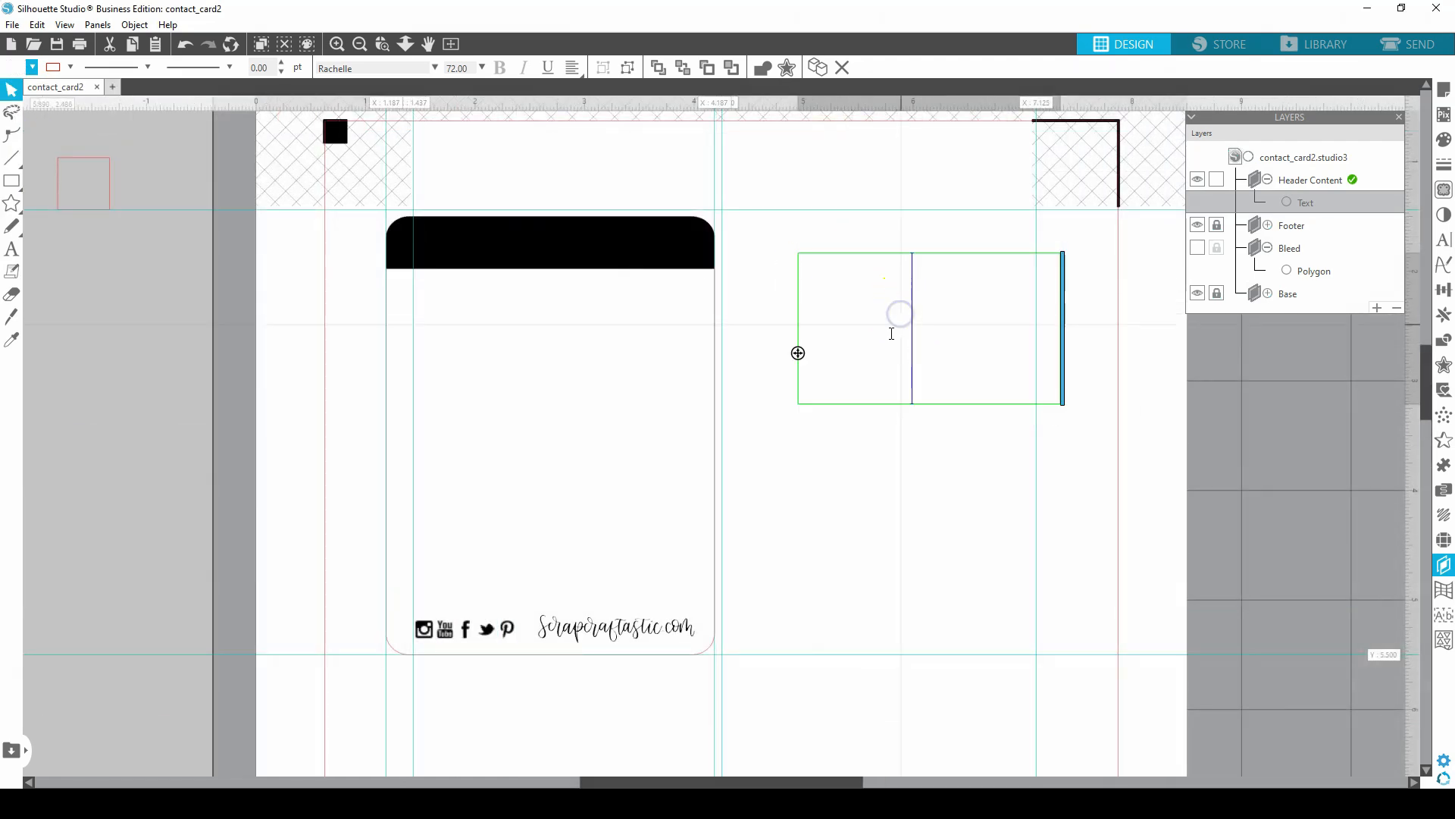
{"action": "left_click", "coordinate": [777, 211]}
{"action": "left_click", "coordinate": [880, 324]}
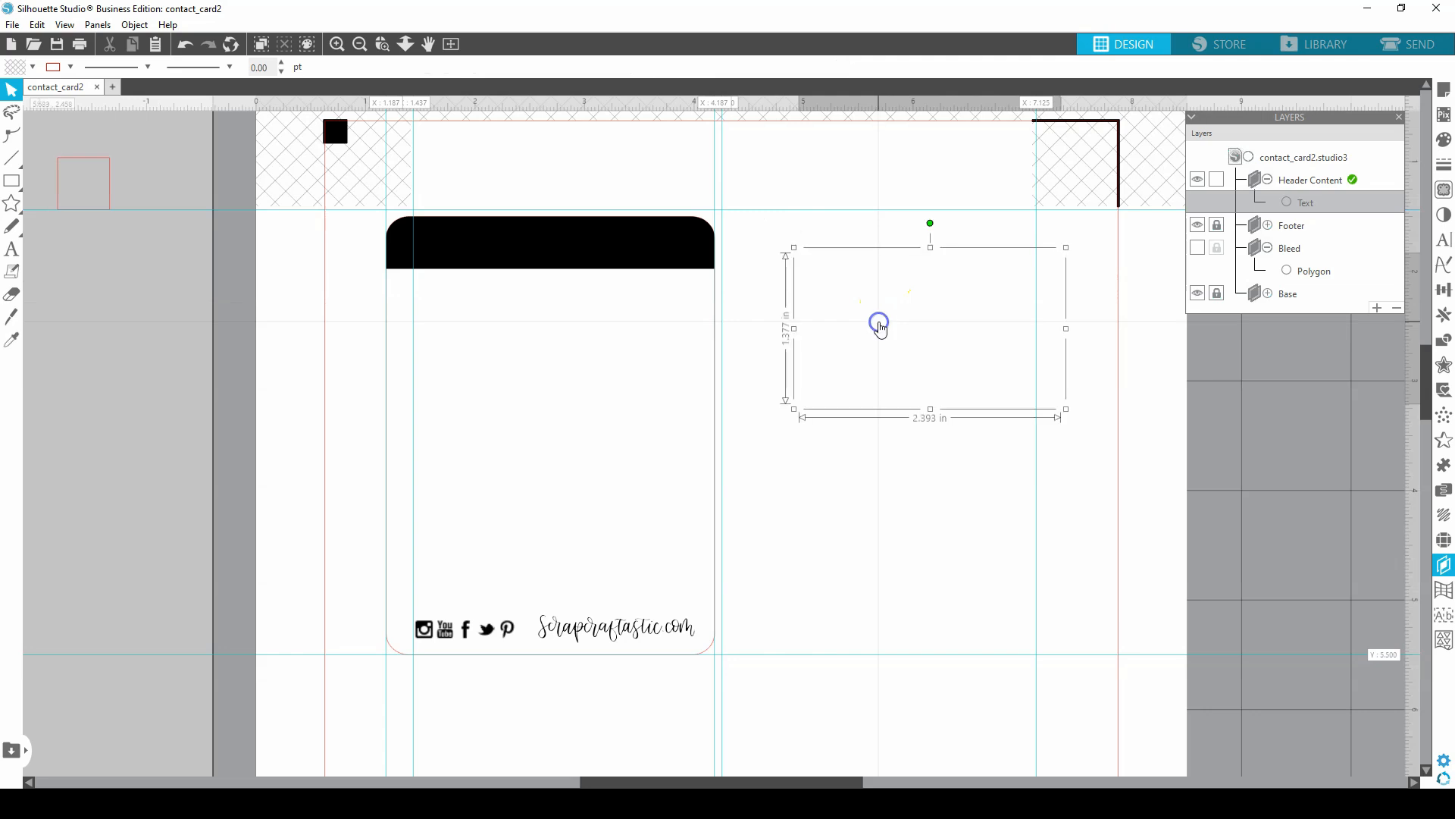
{"action": "left_click_drag", "start_coordinate": [807, 290], "coordinate": [516, 241]}
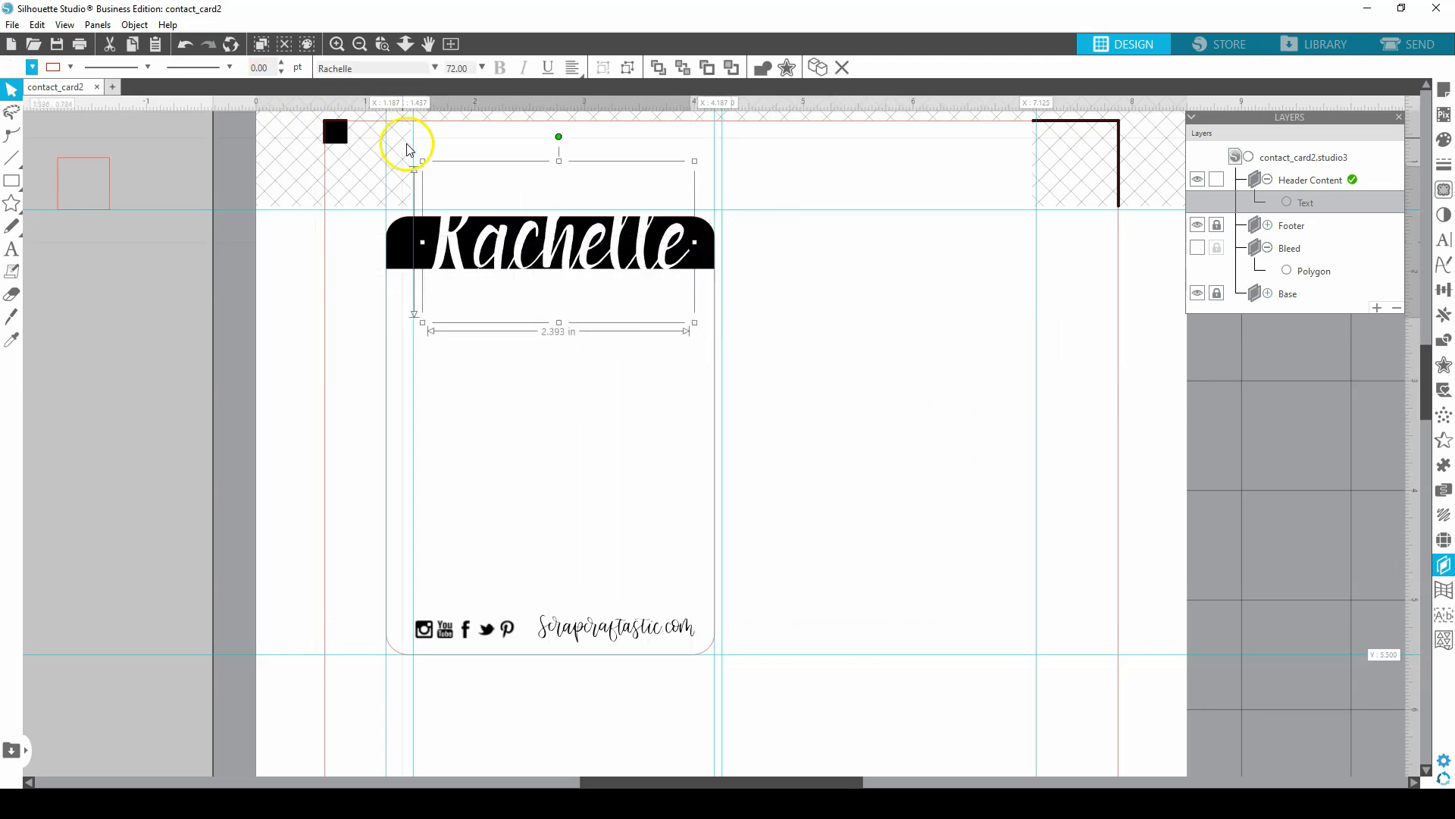
{"action": "left_click_drag", "start_coordinate": [420, 160], "coordinate": [567, 250]}
{"action": "left_click", "coordinate": [537, 195]}
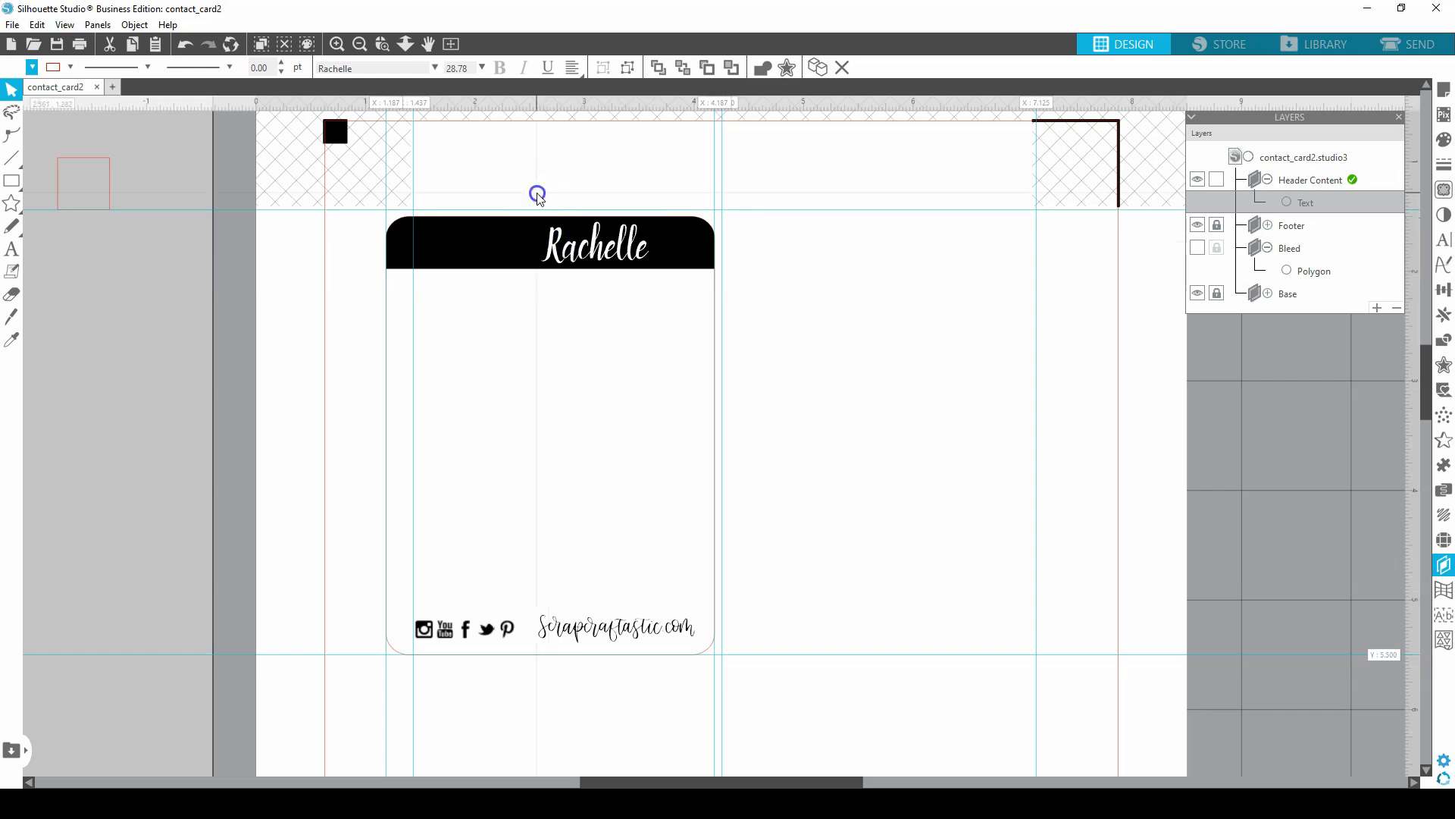
Add the text "Greetings From" beside the card on the Header Content layer
{"action": "left_click", "coordinate": [11, 112]}
{"action": "left_click", "coordinate": [12, 271]}
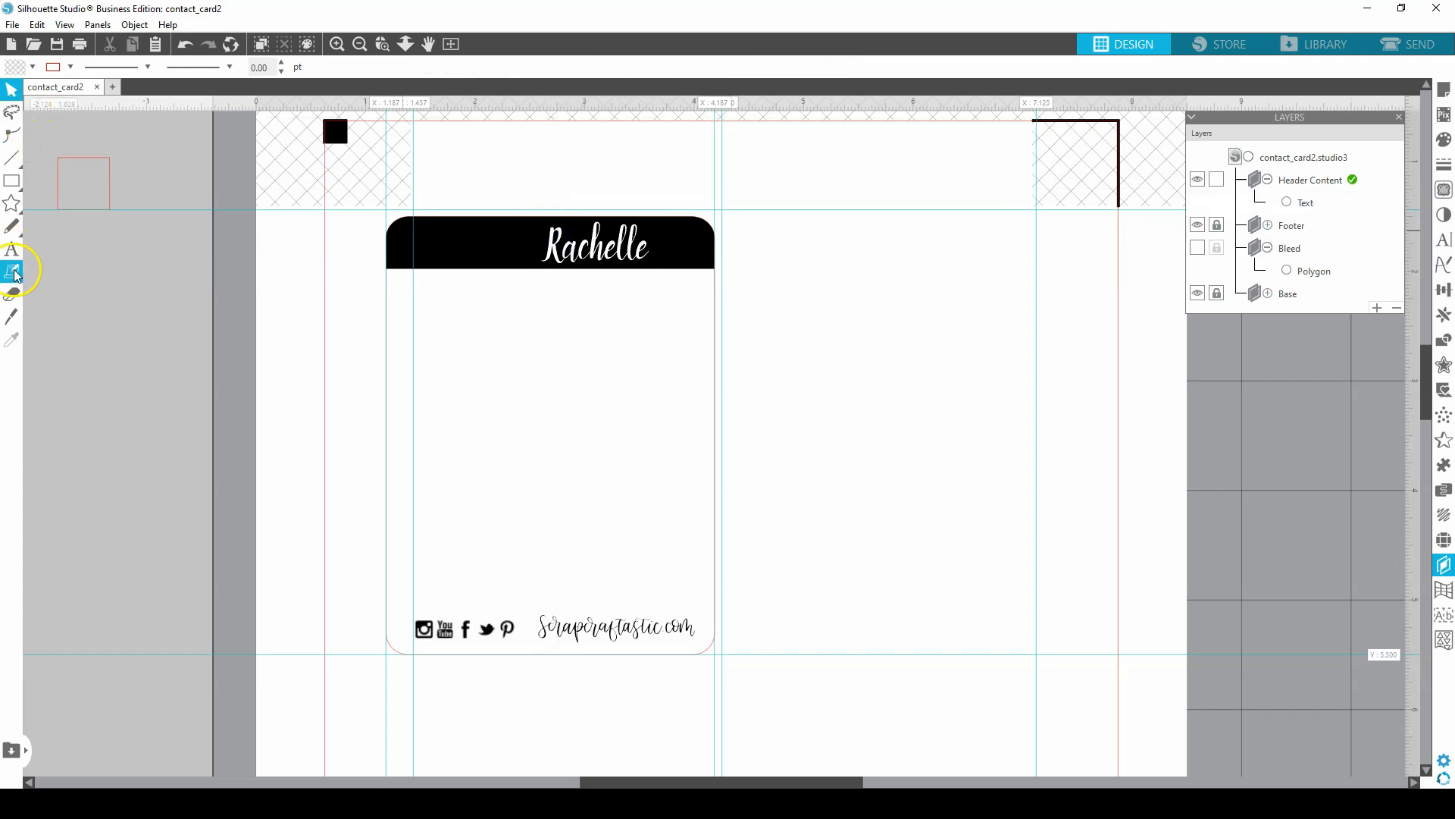
{"action": "left_click", "coordinate": [11, 248]}
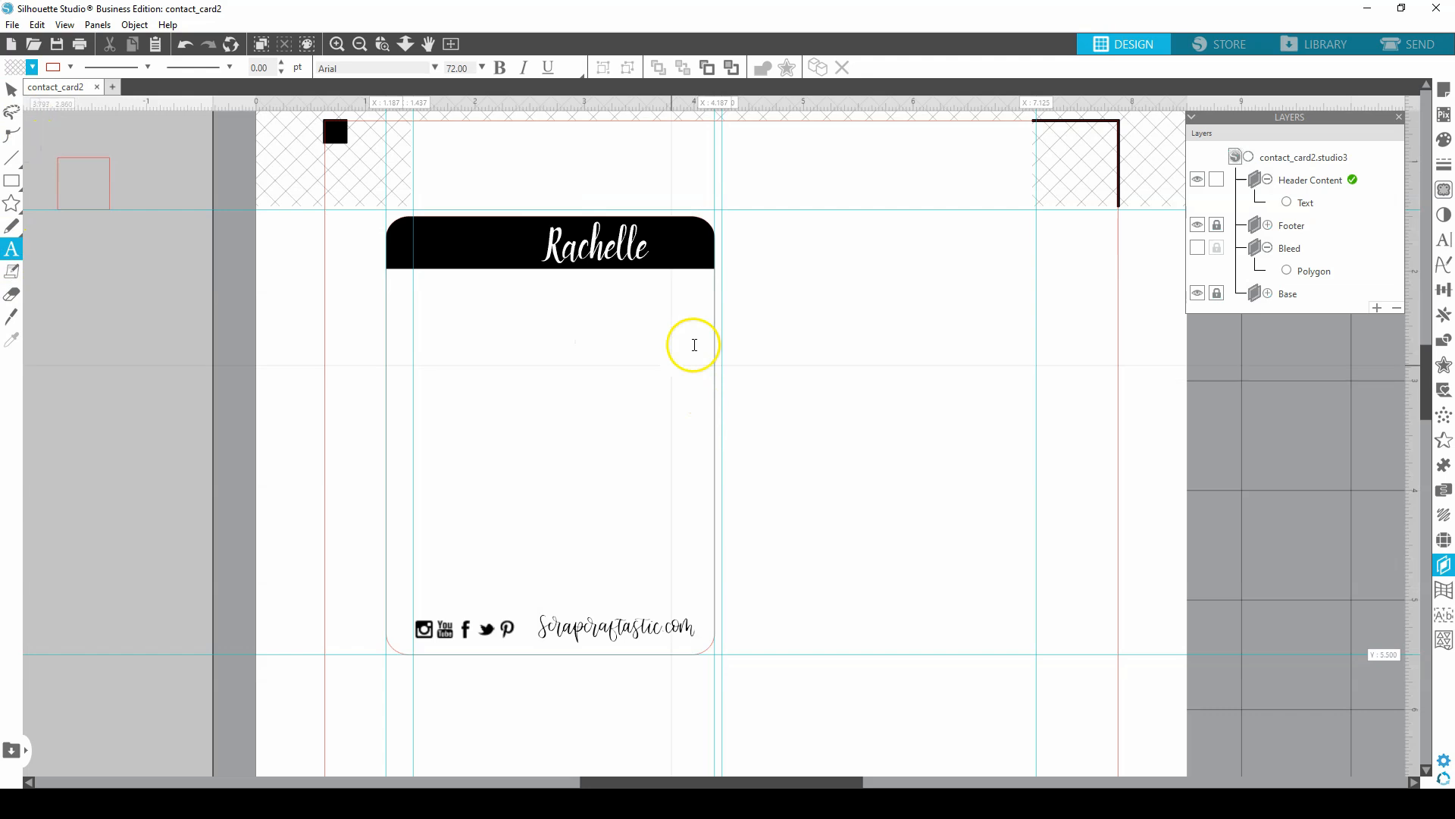
{"action": "left_click", "coordinate": [751, 332]}
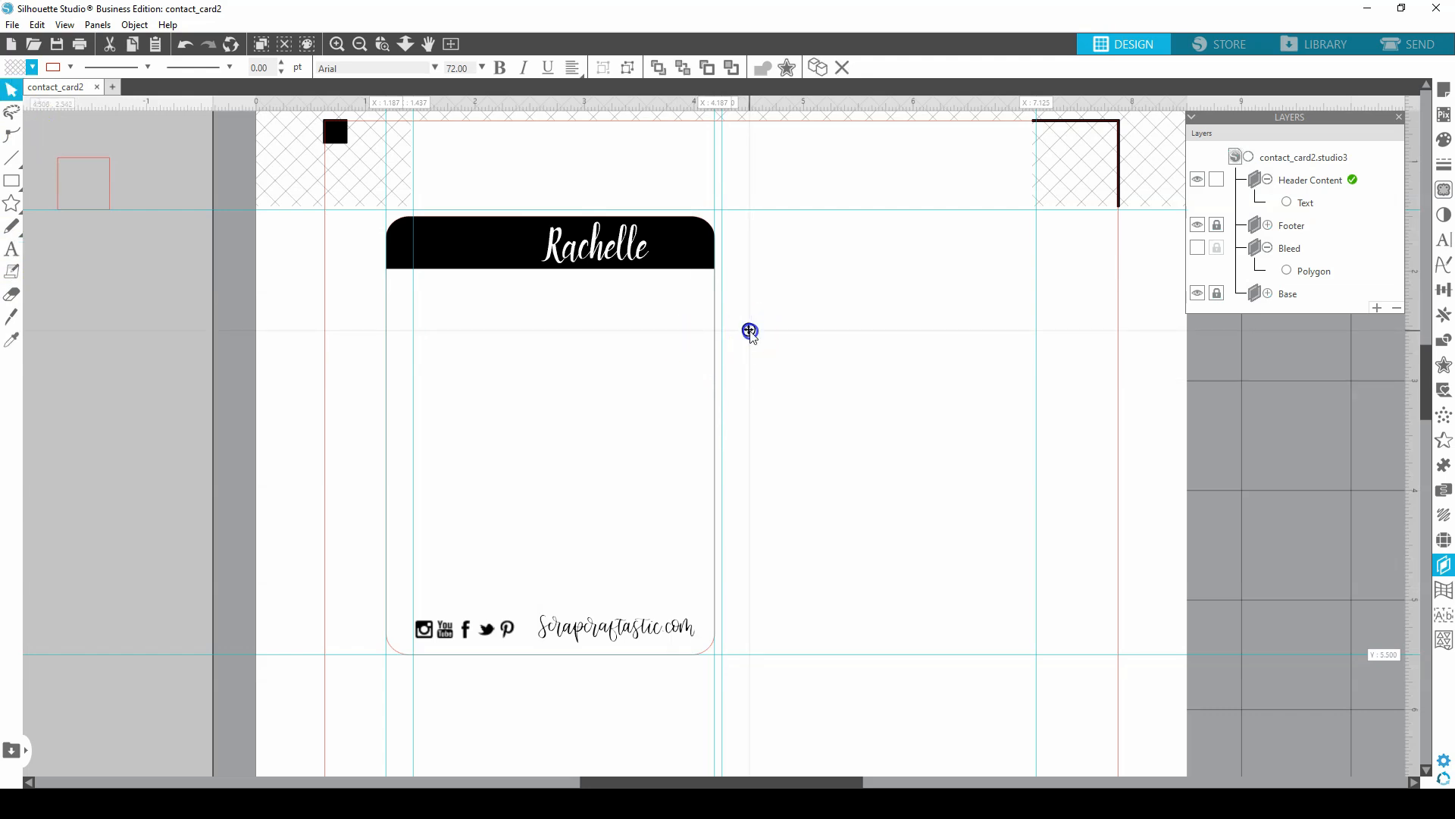
{"action": "type", "text": "Gre"}
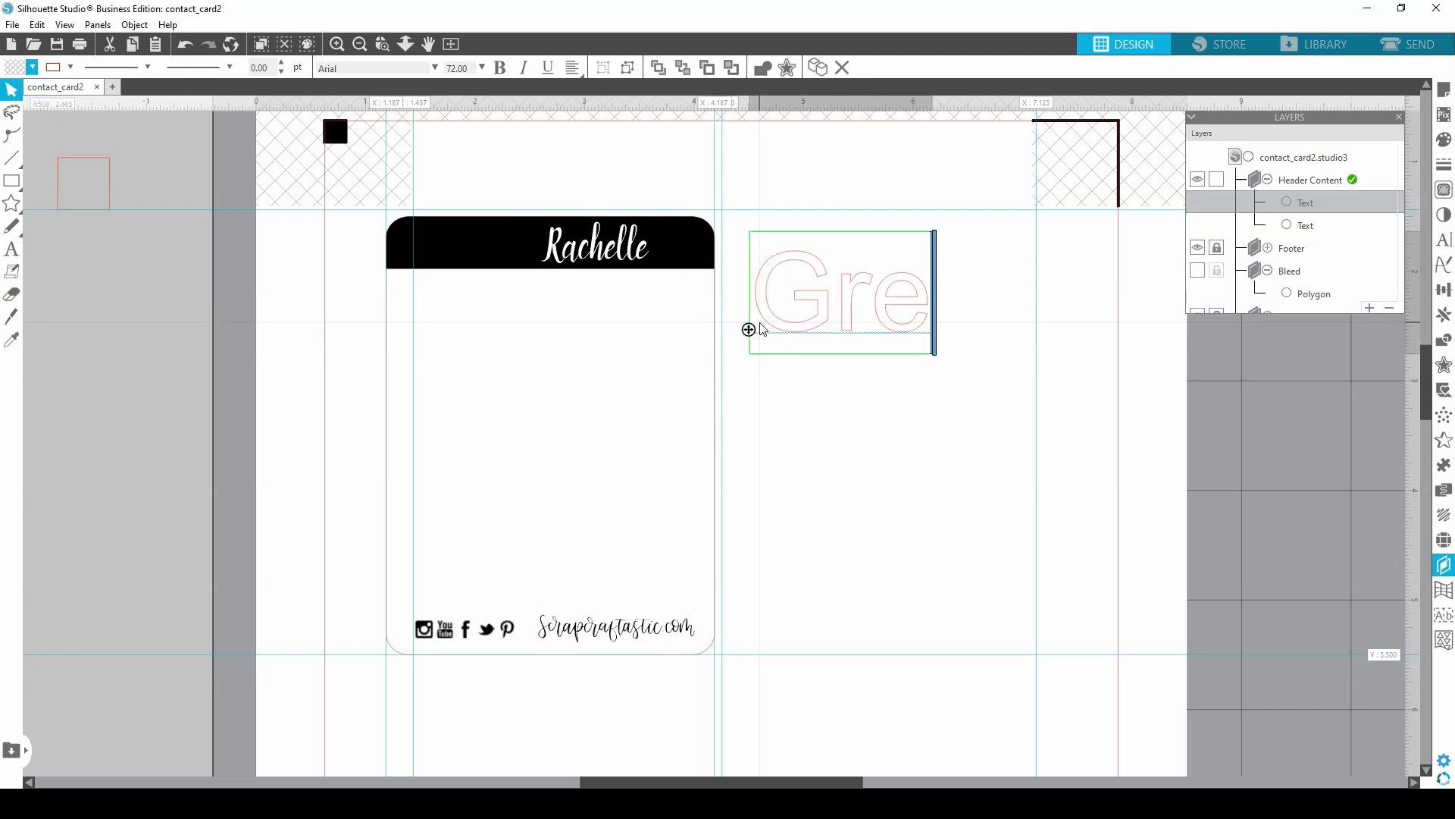
{"action": "type", "text": "etings Fro"}
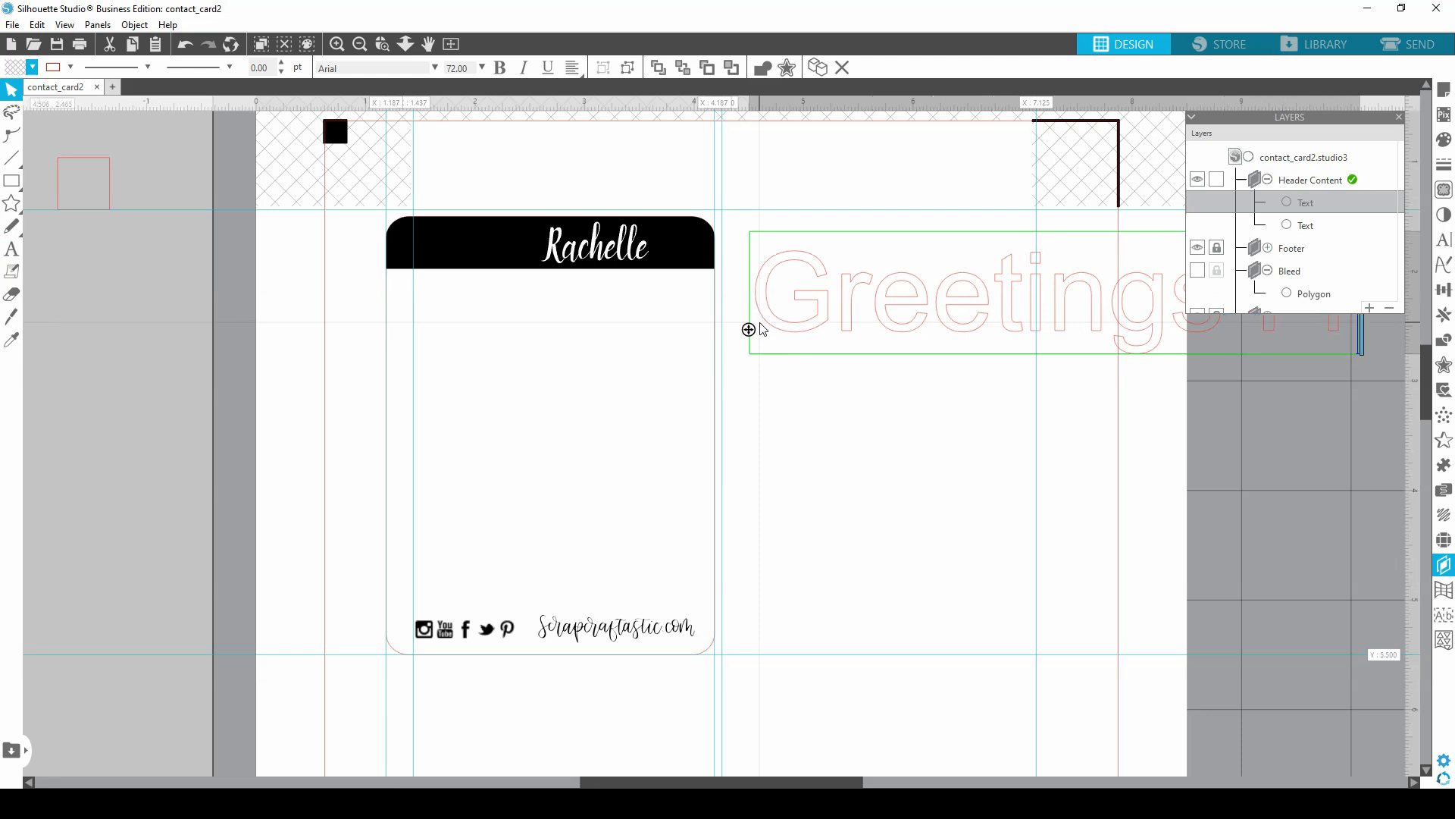
Make the "Greetings From" text's outline transparent and fill it with white
{"action": "key", "text": "ctrl+a"}
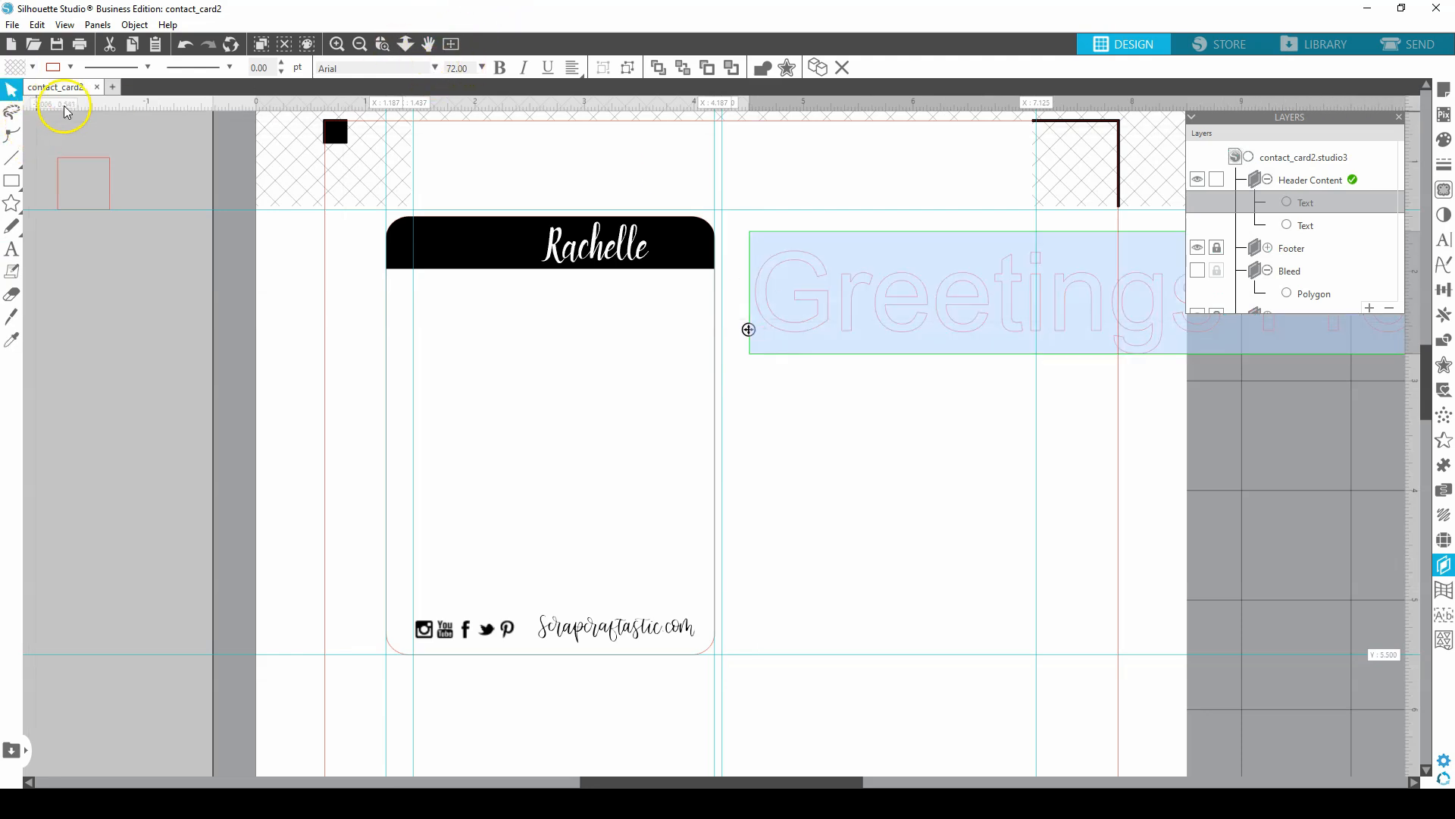
{"action": "left_click", "coordinate": [68, 70]}
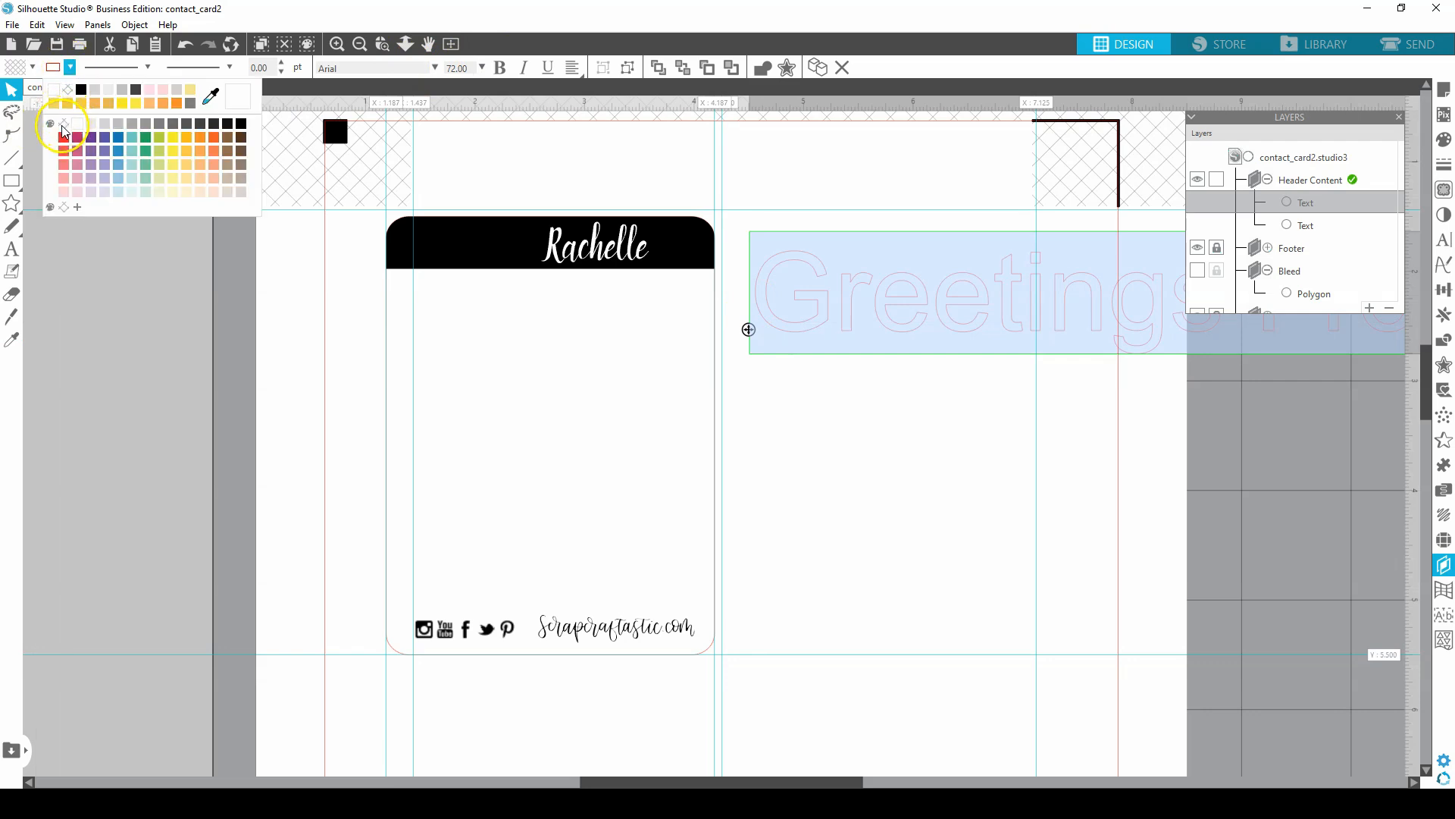
{"action": "left_click", "coordinate": [63, 128]}
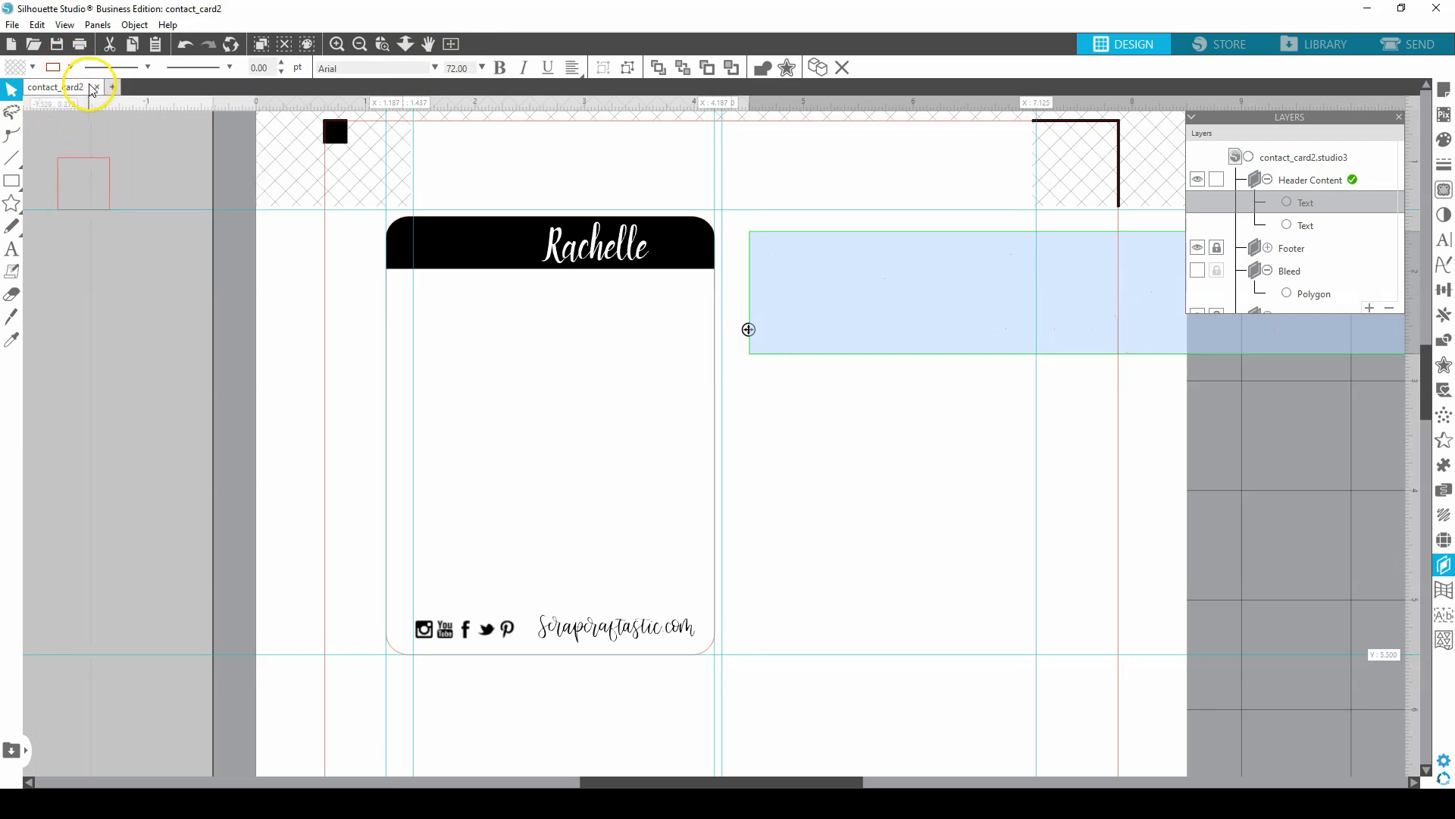
{"action": "left_click", "coordinate": [32, 68]}
{"action": "left_click", "coordinate": [44, 91]}
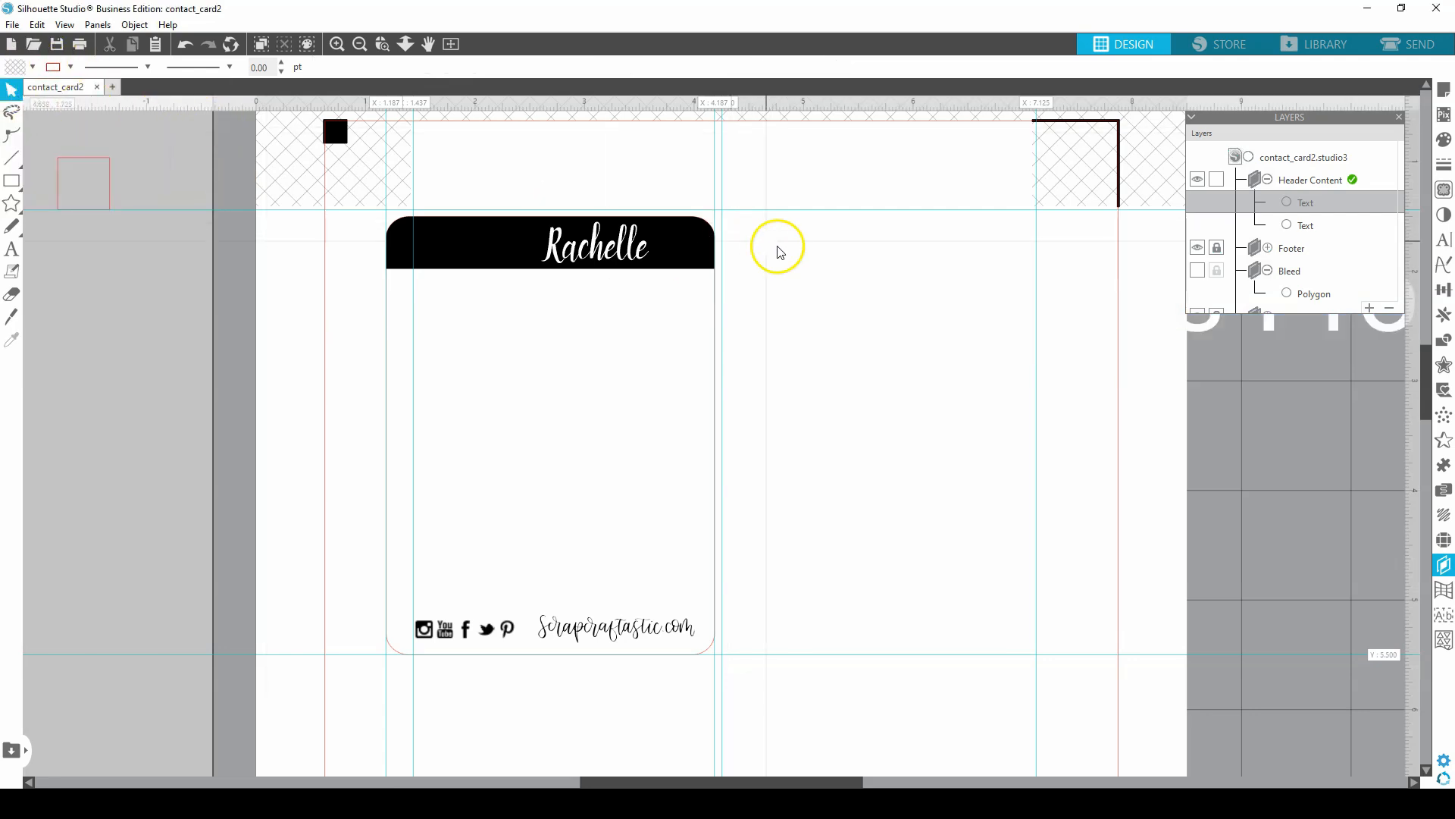
Scale the "Greetings From" text down to about 18.50 pt and place it on the left part of the black header
{"action": "left_click", "coordinate": [799, 266]}
{"action": "left_click_drag", "start_coordinate": [826, 274], "coordinate": [649, 316]}
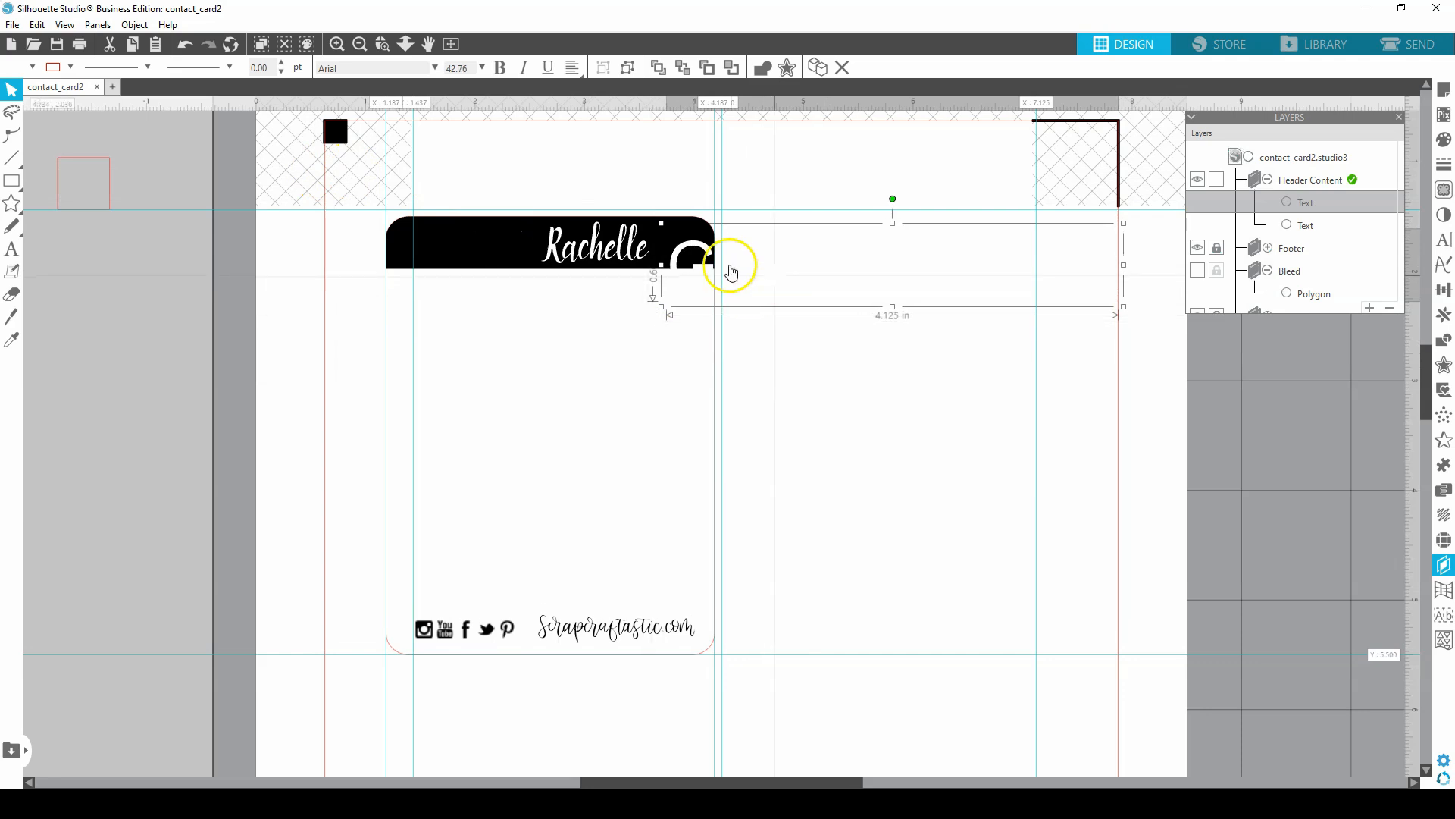
{"action": "left_click_drag", "start_coordinate": [686, 246], "coordinate": [312, 216]}
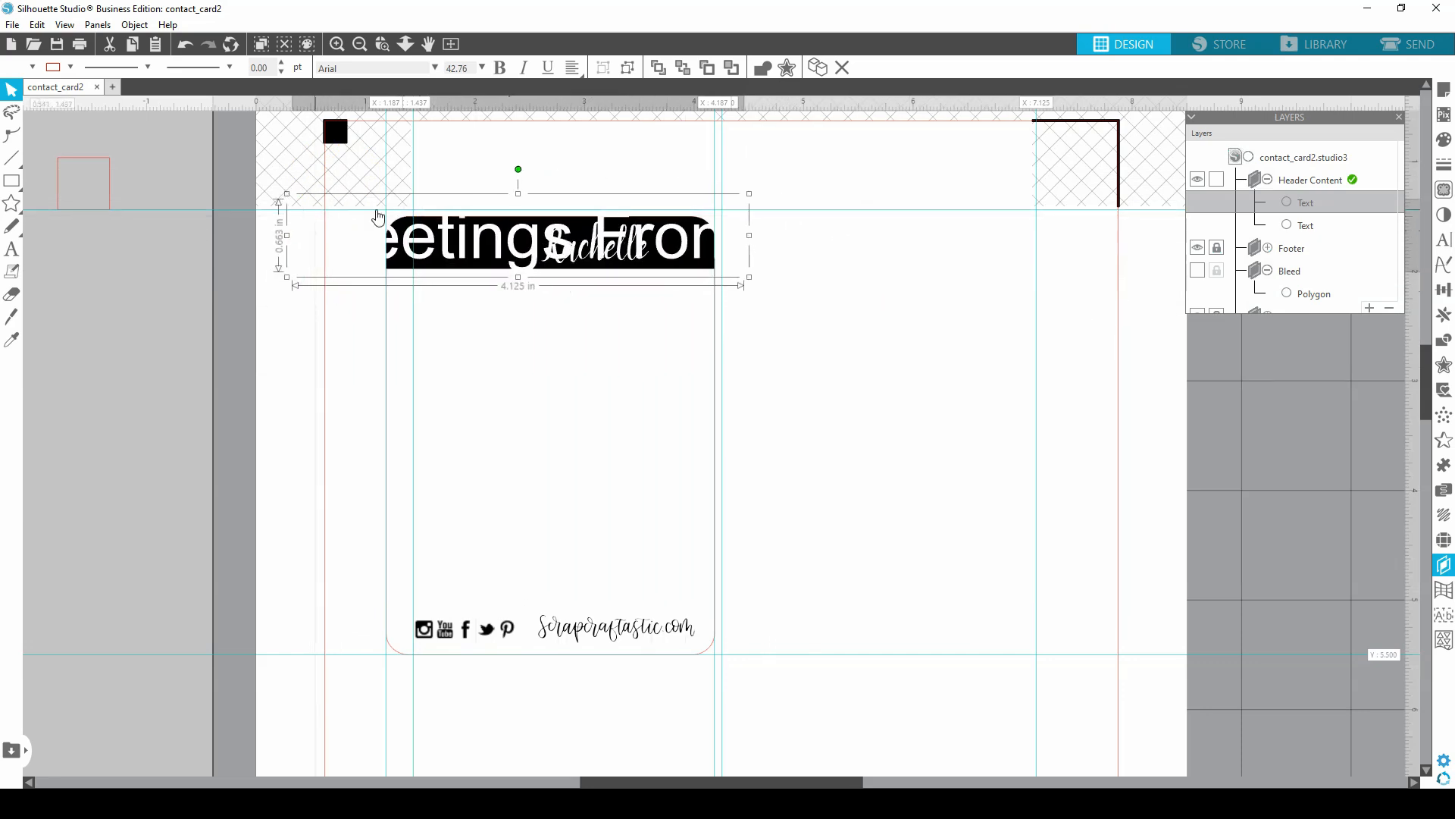
{"action": "left_click", "coordinate": [749, 197]}
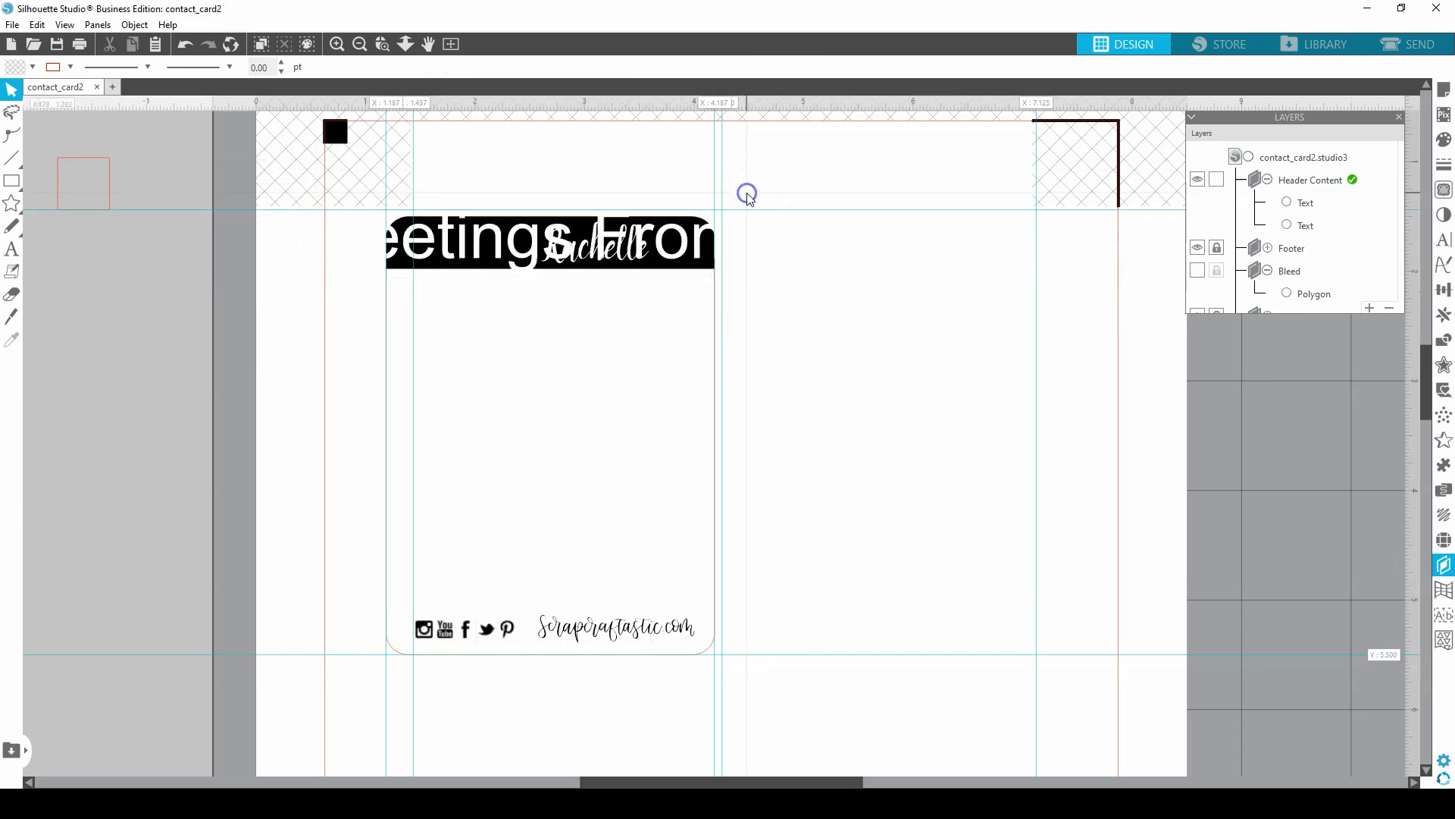
{"action": "left_click", "coordinate": [497, 248]}
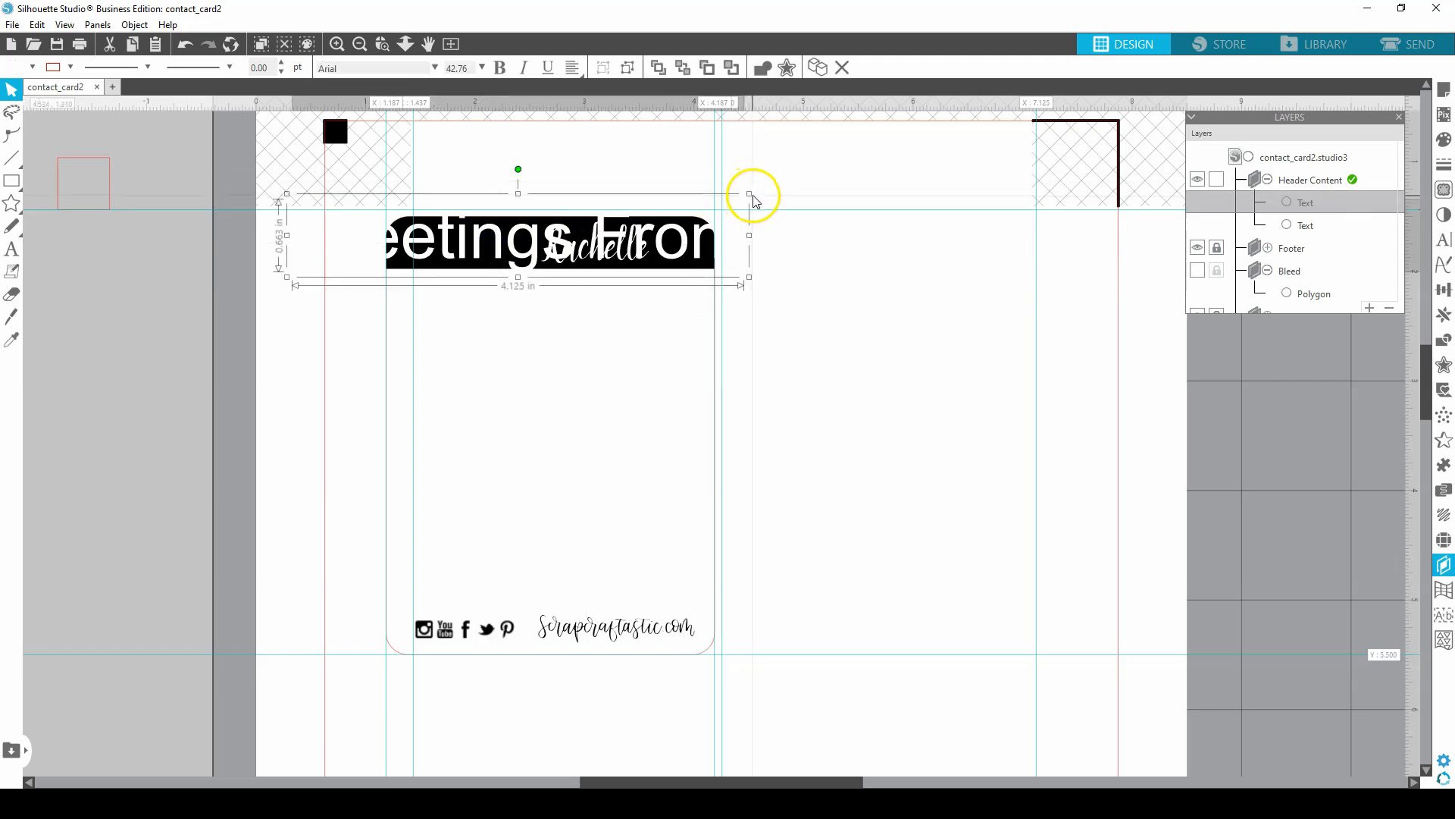
{"action": "left_click_drag", "start_coordinate": [748, 198], "coordinate": [497, 274]}
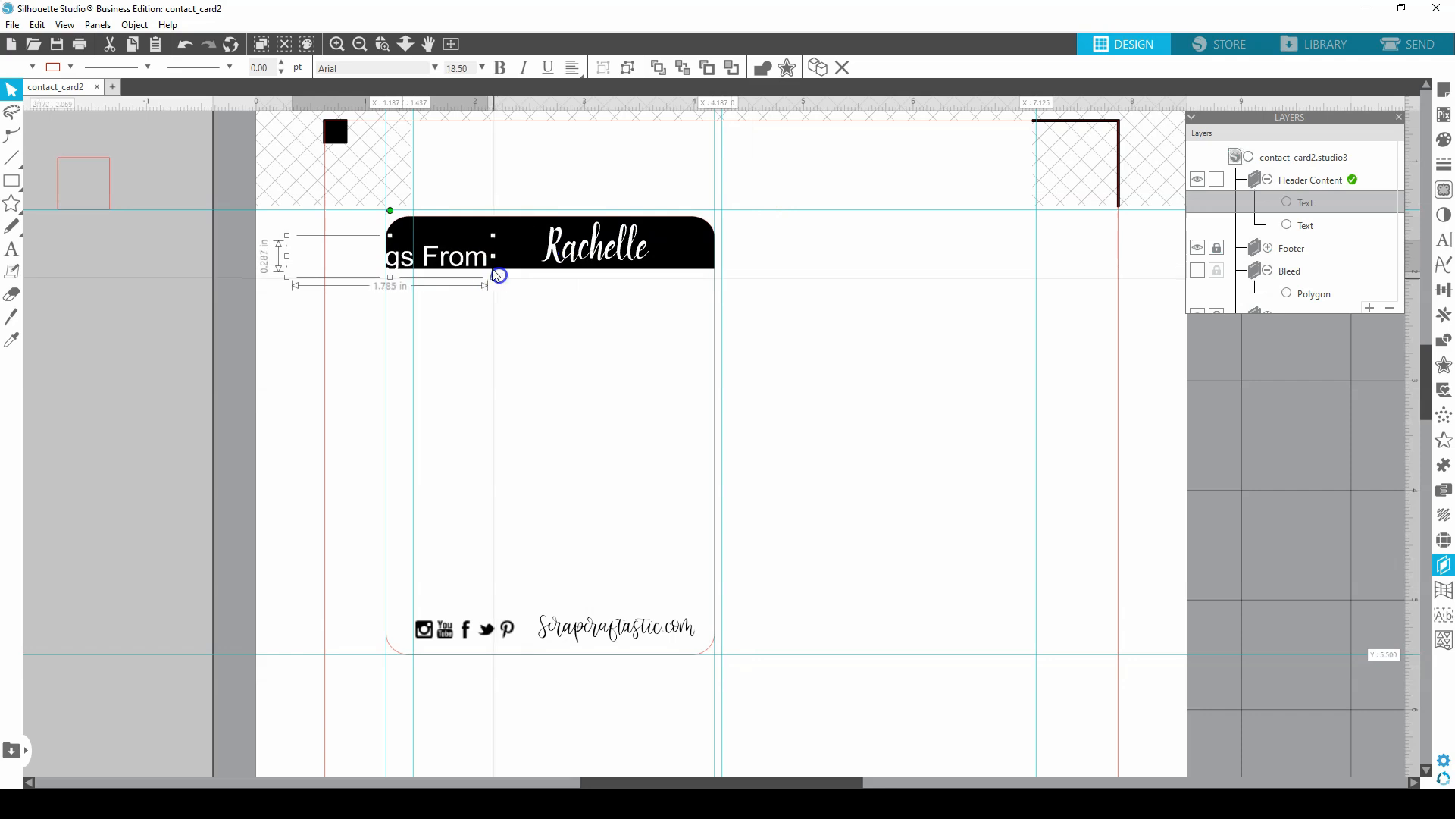
{"action": "left_click_drag", "start_coordinate": [407, 261], "coordinate": [512, 250]}
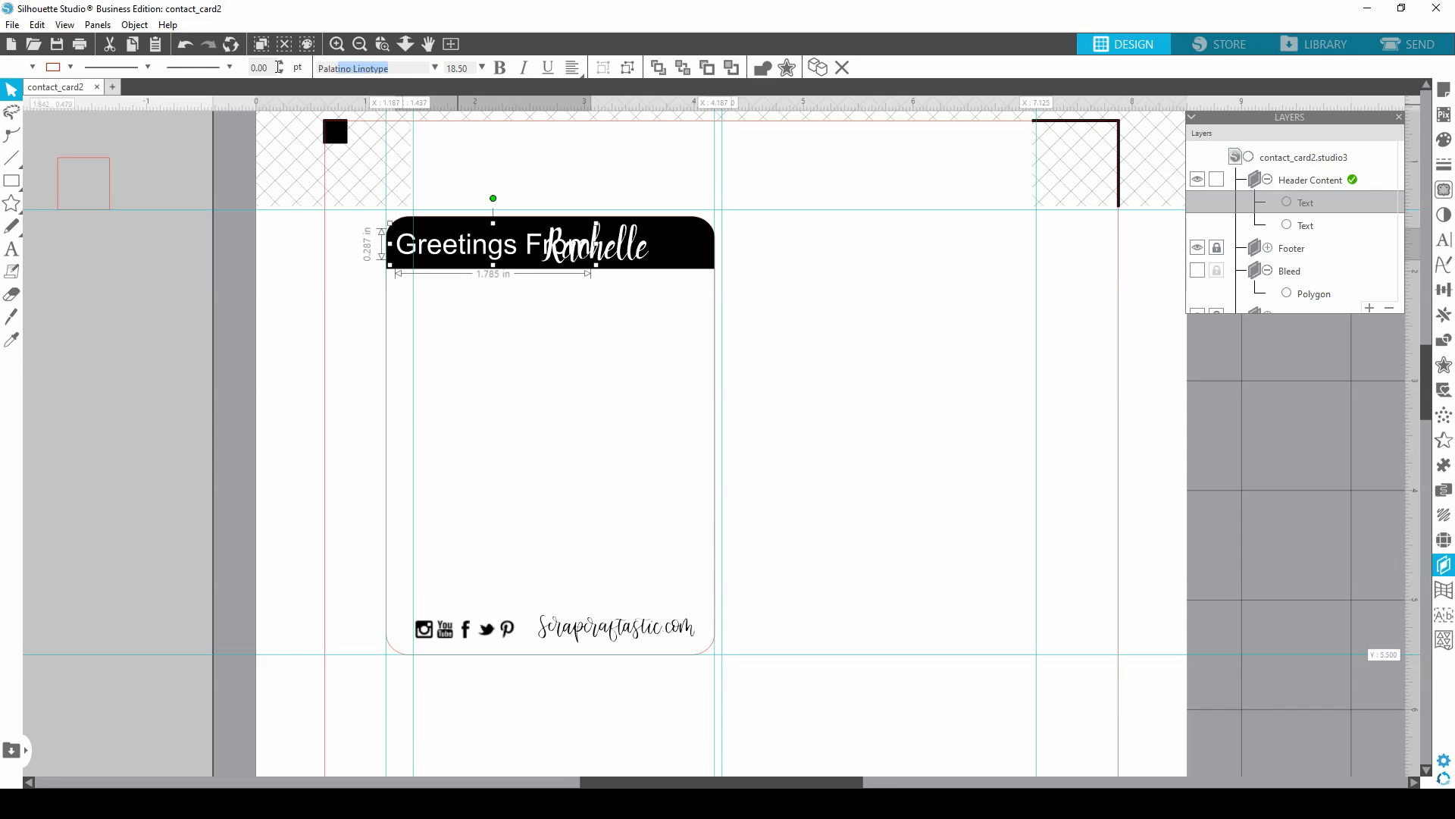
Try the Palatino Linotype font in italics on the "Greetings From" text
{"action": "left_click", "coordinate": [484, 68]}
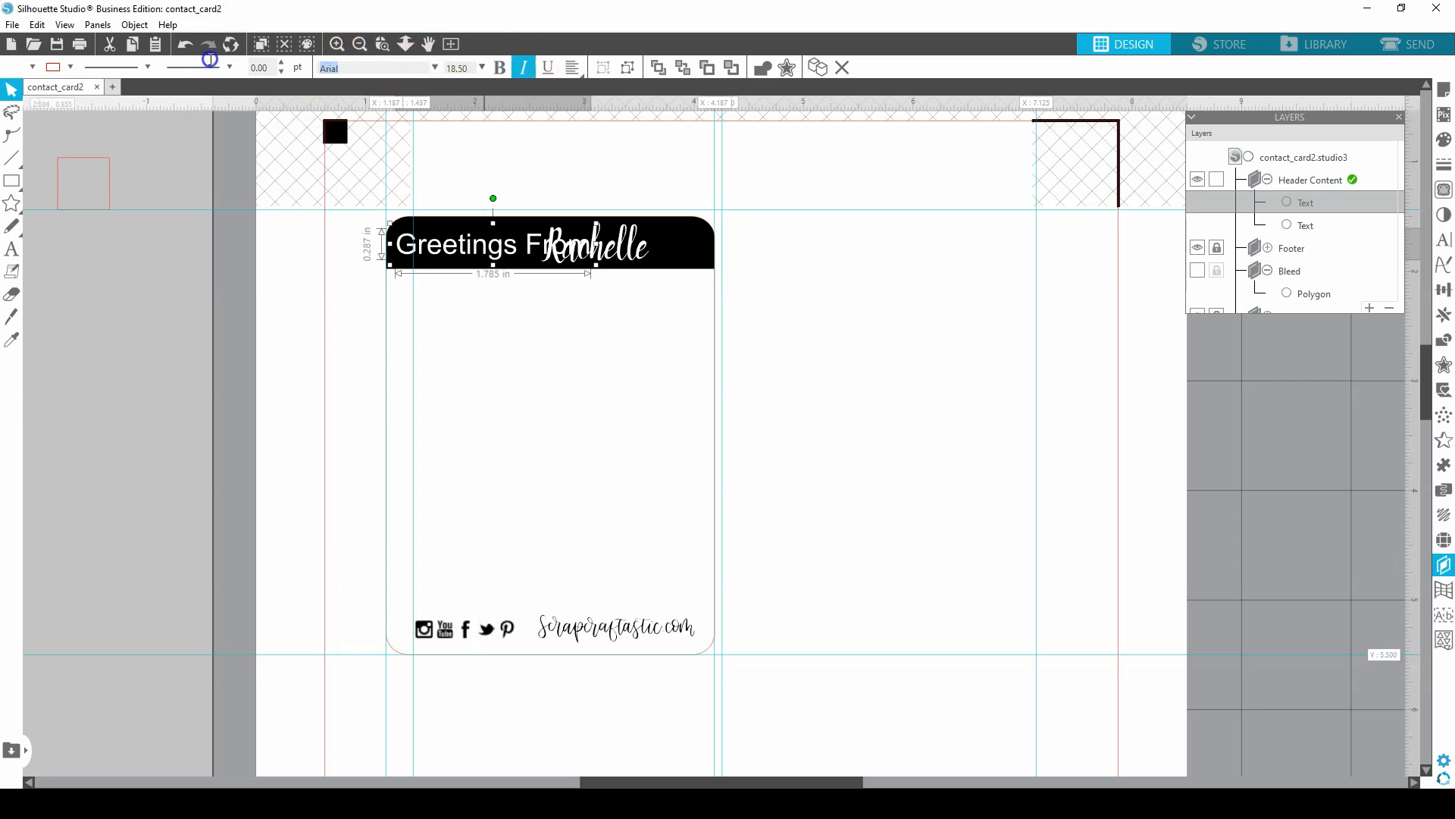
{"action": "type", "text": "palace"}
{"action": "key", "text": "Return"}
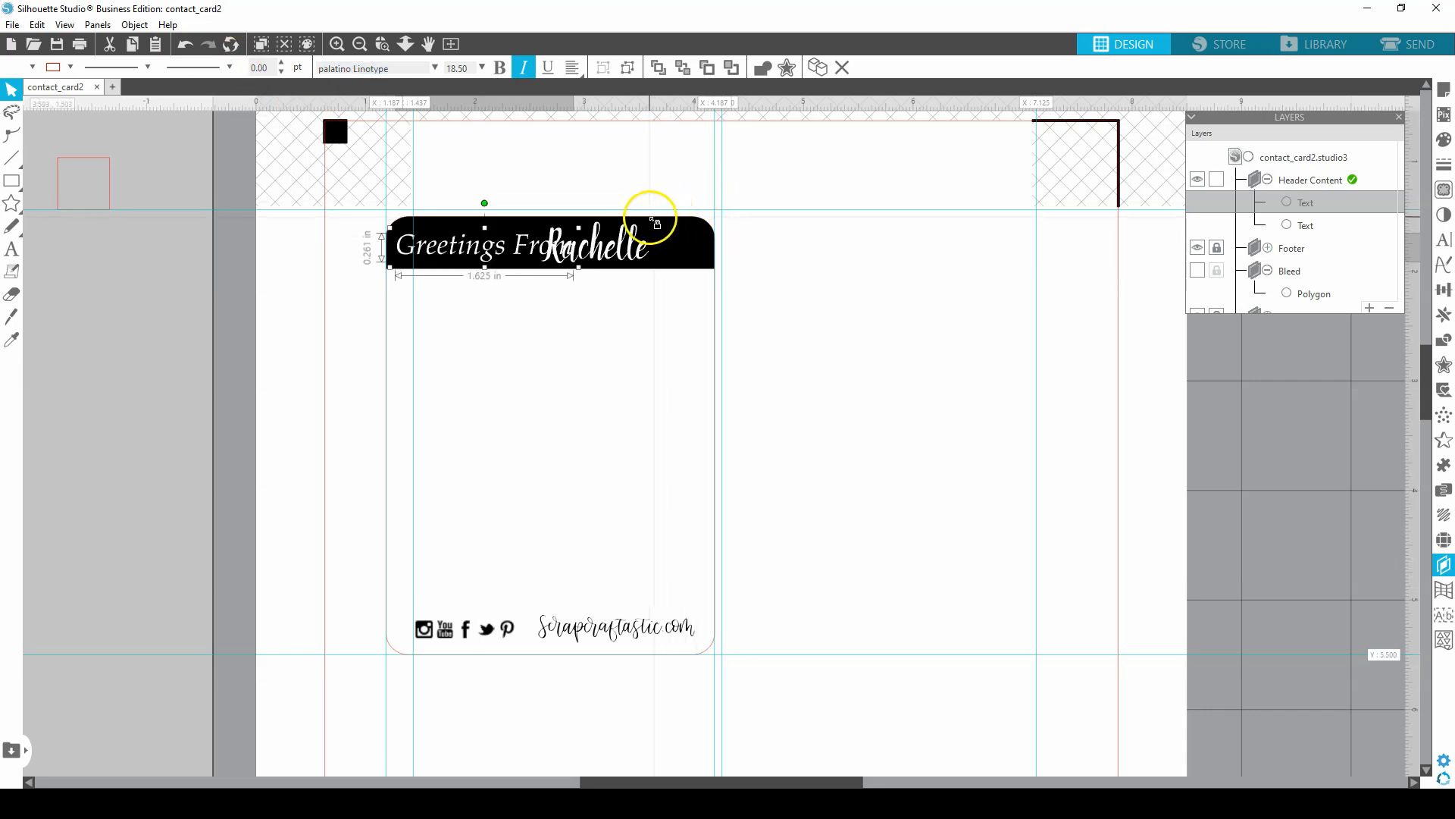
Set the "Greetings From" text's font to Amatic and arrange it side by side with the name text on the black header
{"action": "left_click", "coordinate": [645, 249]}
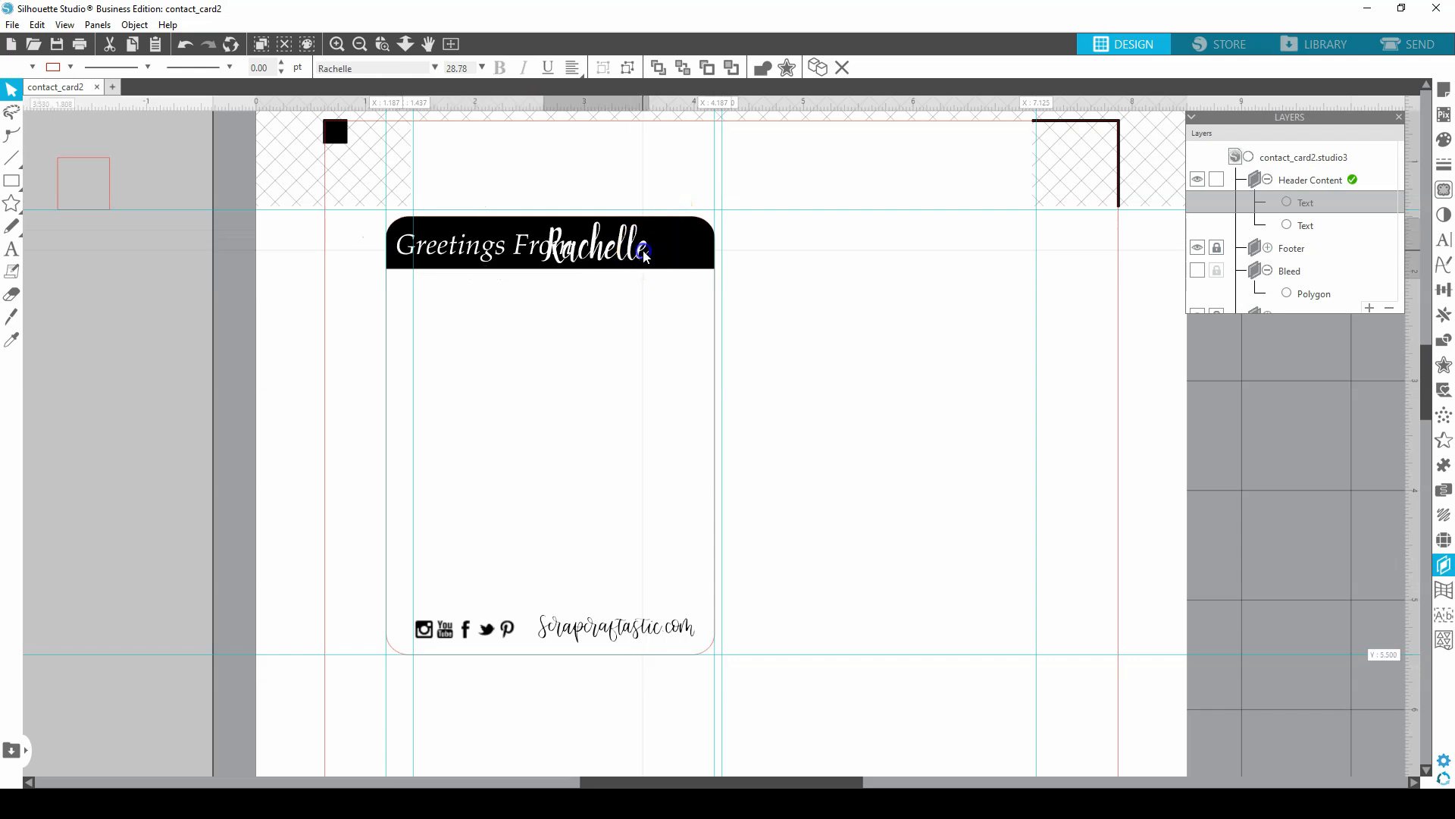
{"action": "left_click", "coordinate": [470, 245]}
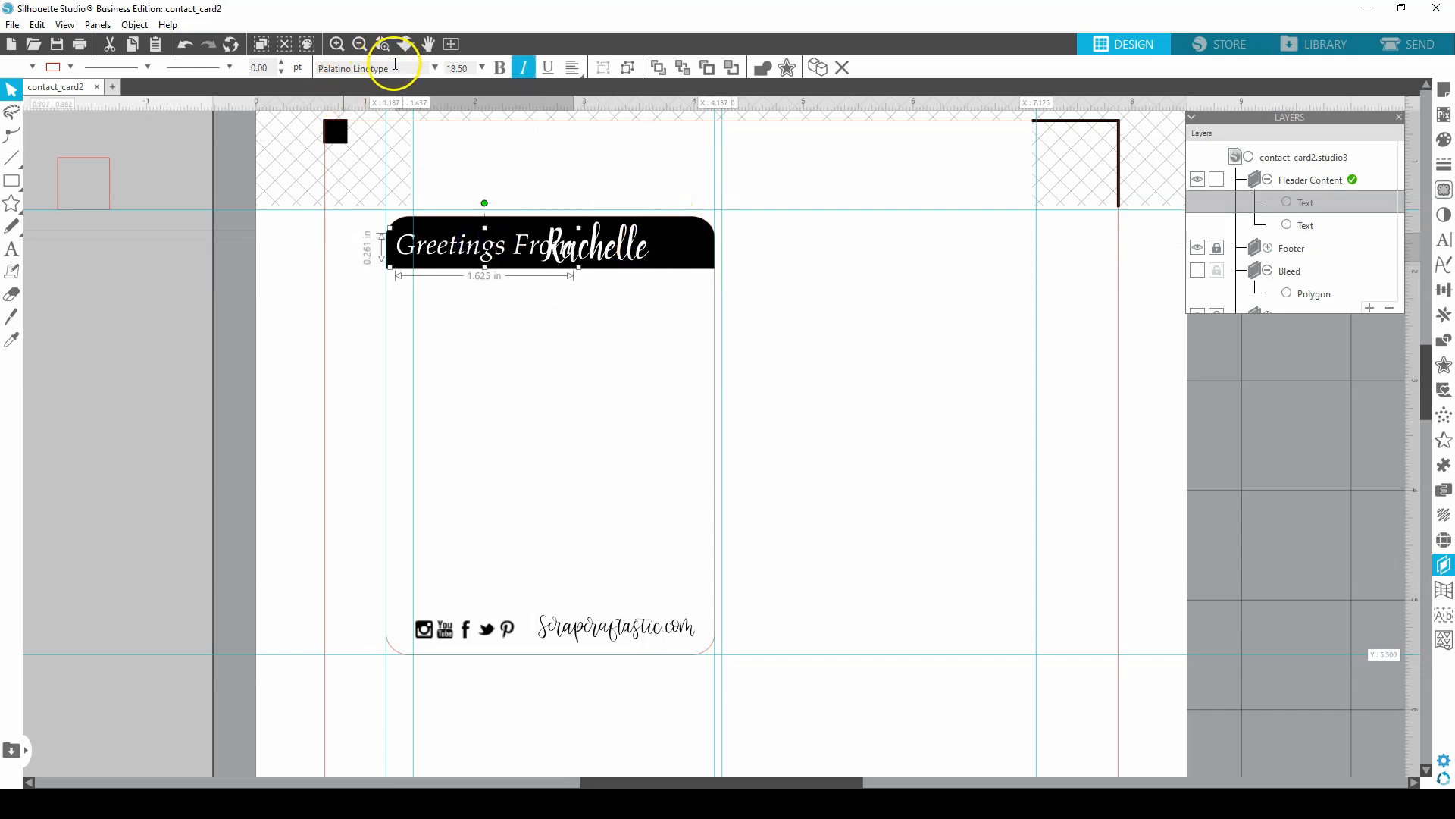
{"action": "left_click_drag", "start_coordinate": [395, 67], "coordinate": [308, 62]}
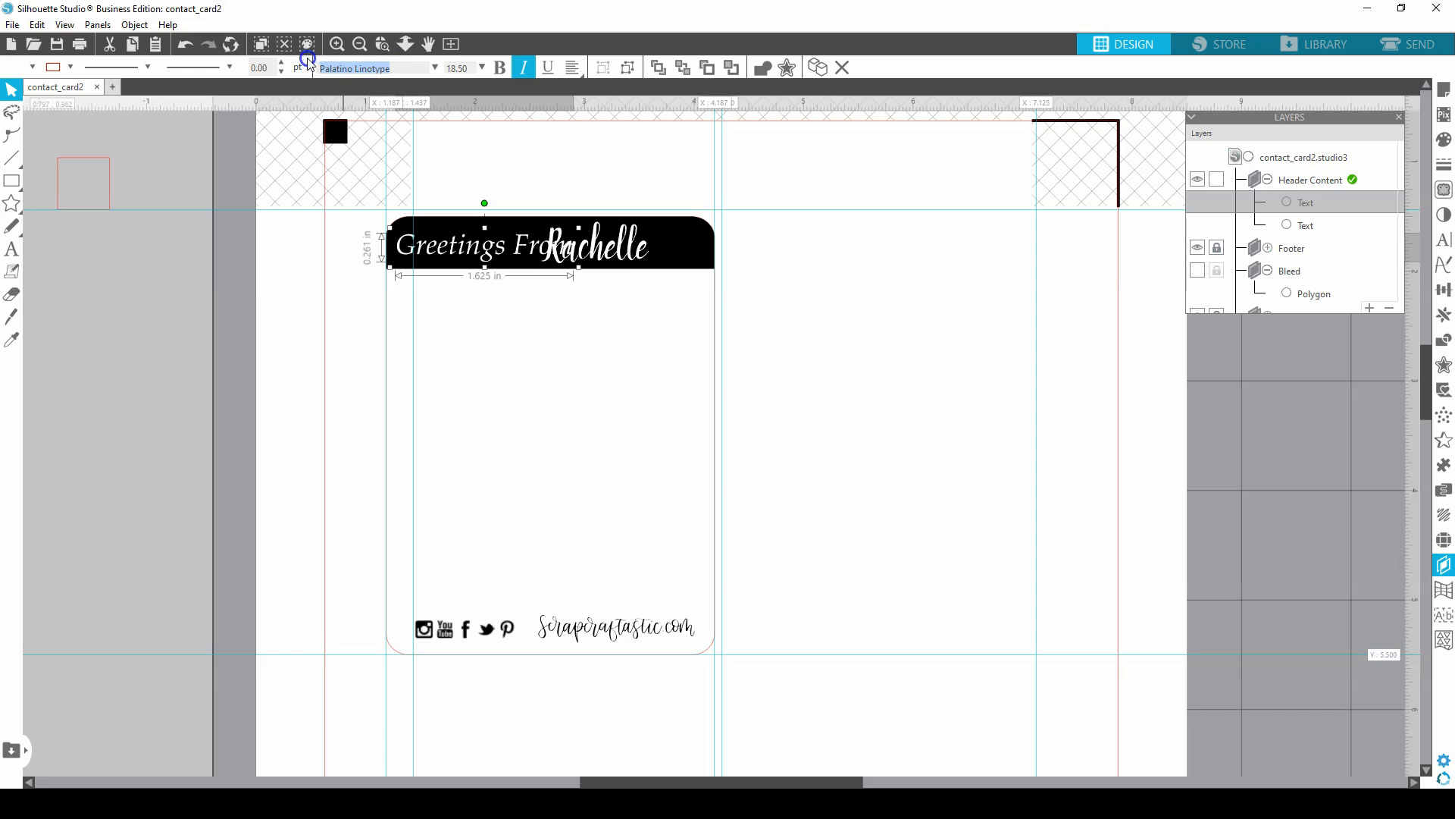
{"action": "type", "text": "achelle"}
{"action": "key", "text": "Return"}
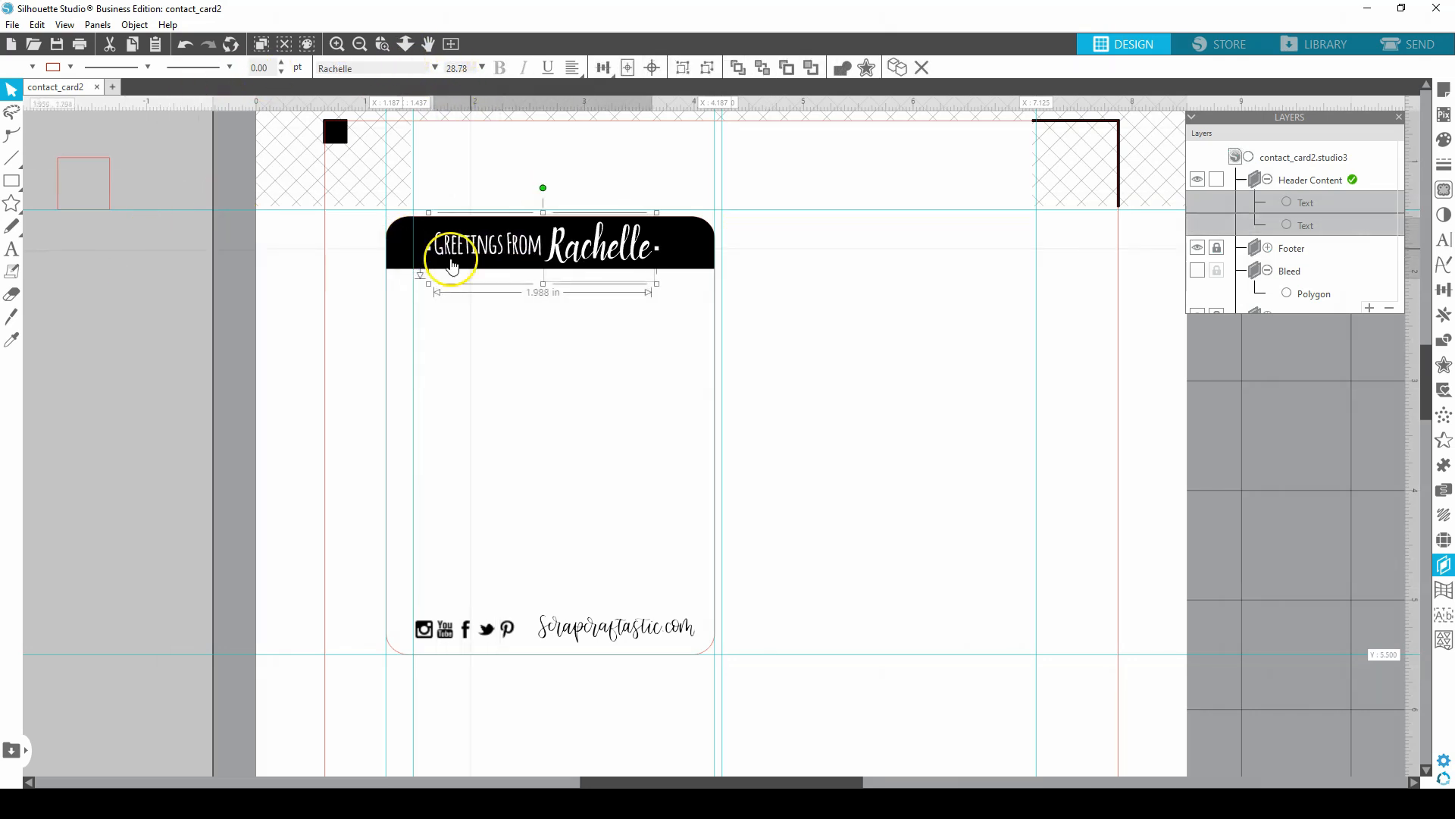
{"action": "left_click", "coordinate": [263, 308]}
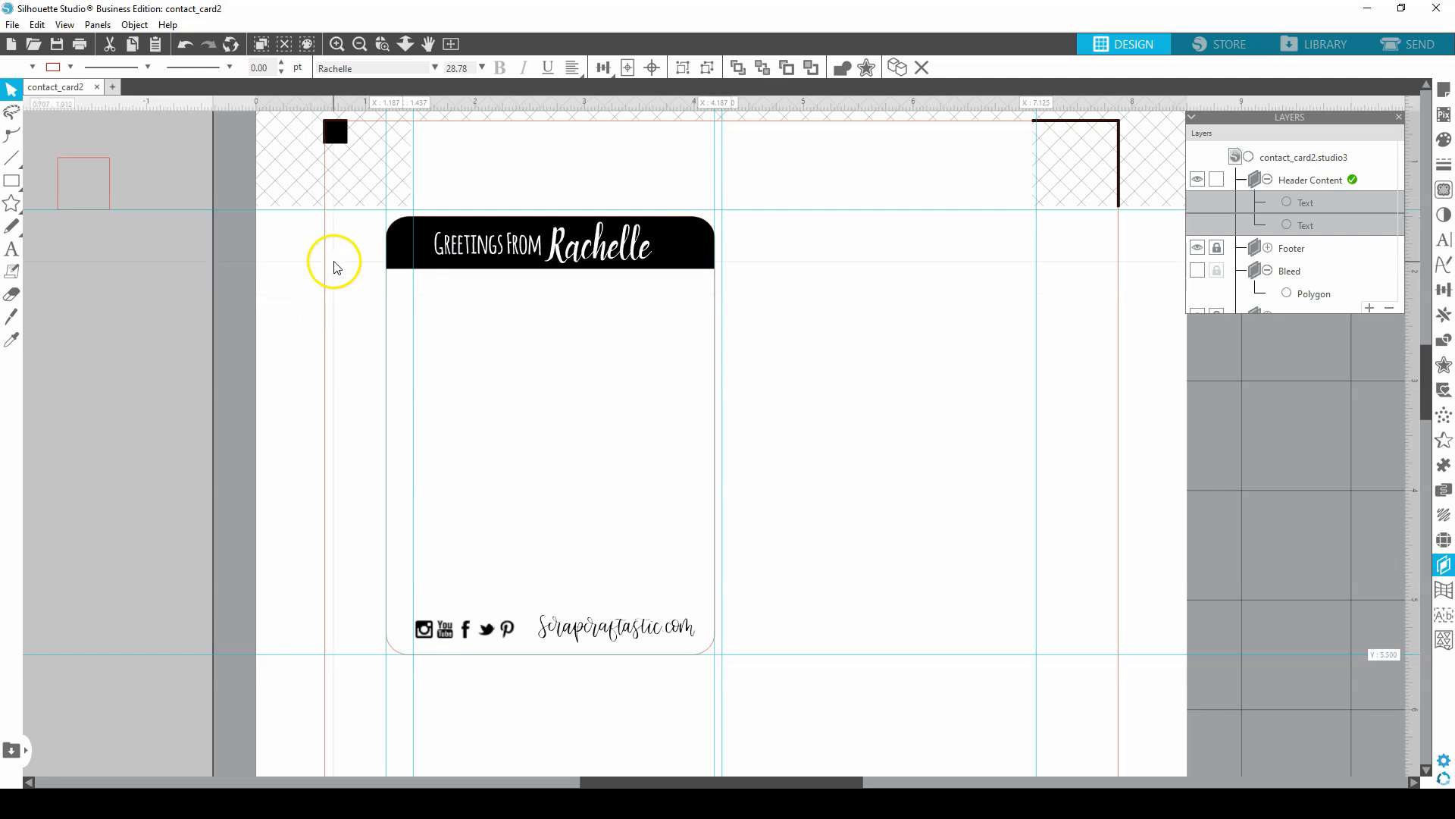
{"action": "left_click", "coordinate": [265, 319]}
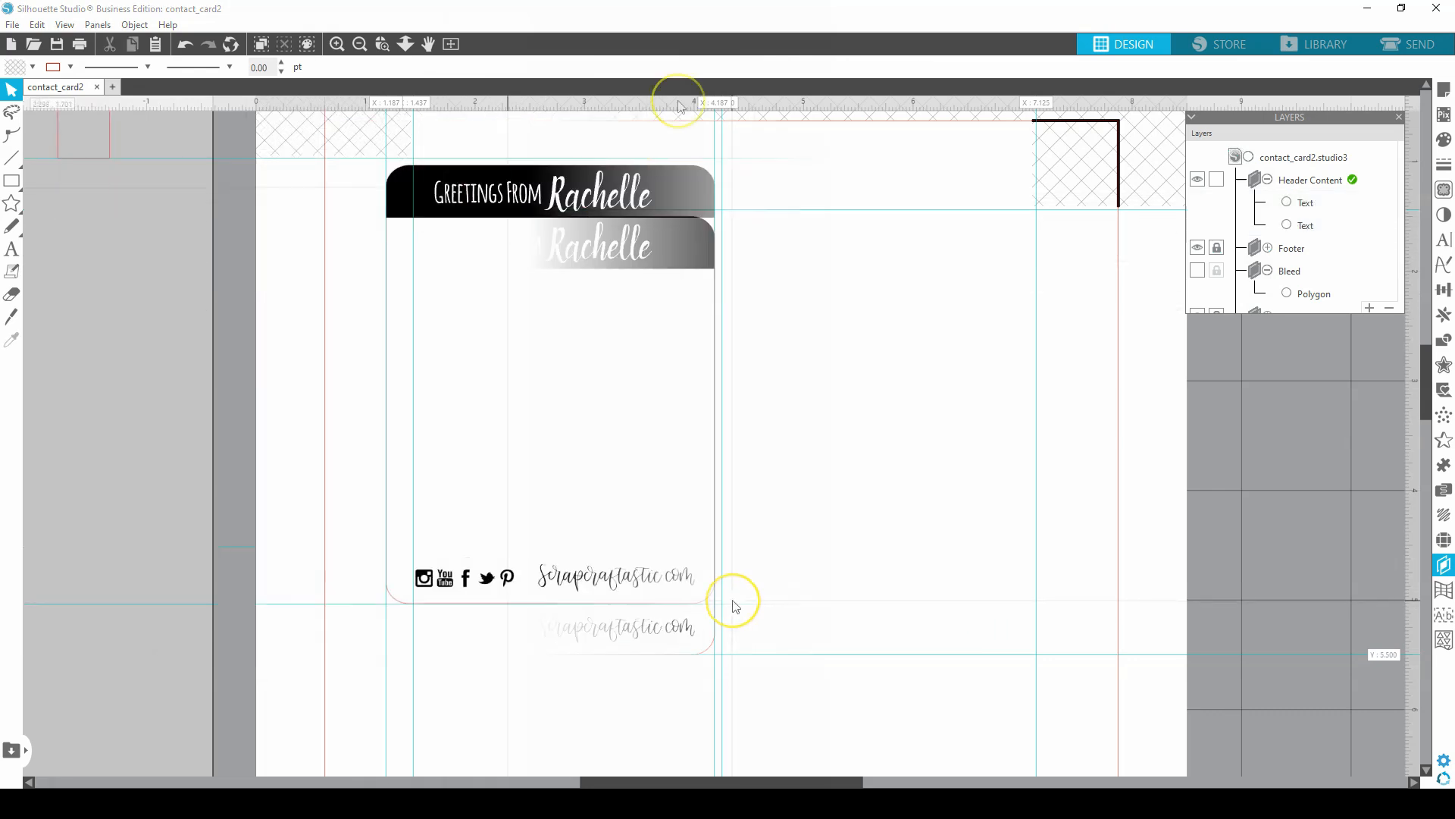
Set the "Greetings From" text to No Cut in the cut preview and return to the design view
{"action": "left_click", "coordinate": [1398, 44]}
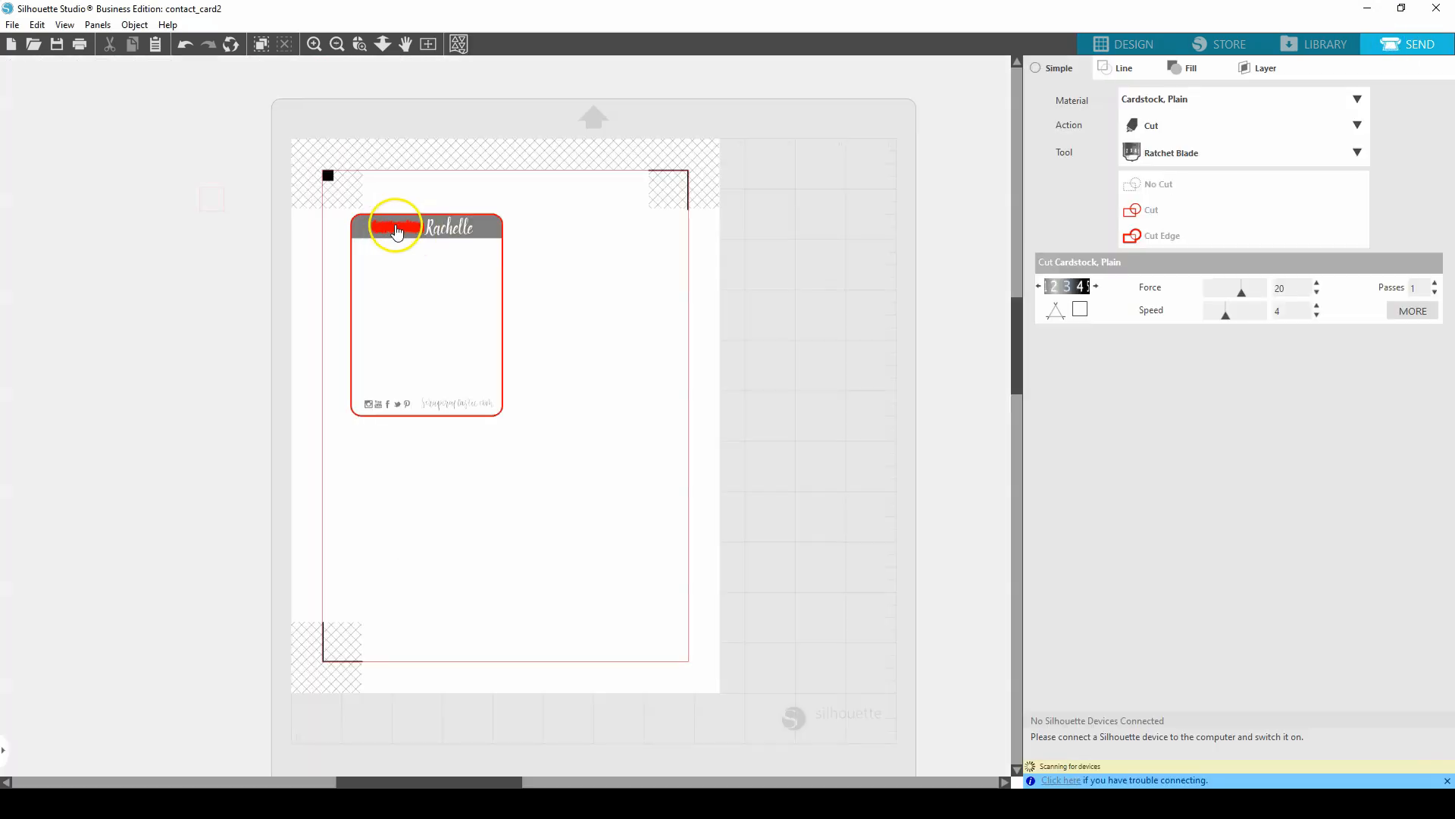
{"action": "left_click", "coordinate": [395, 225]}
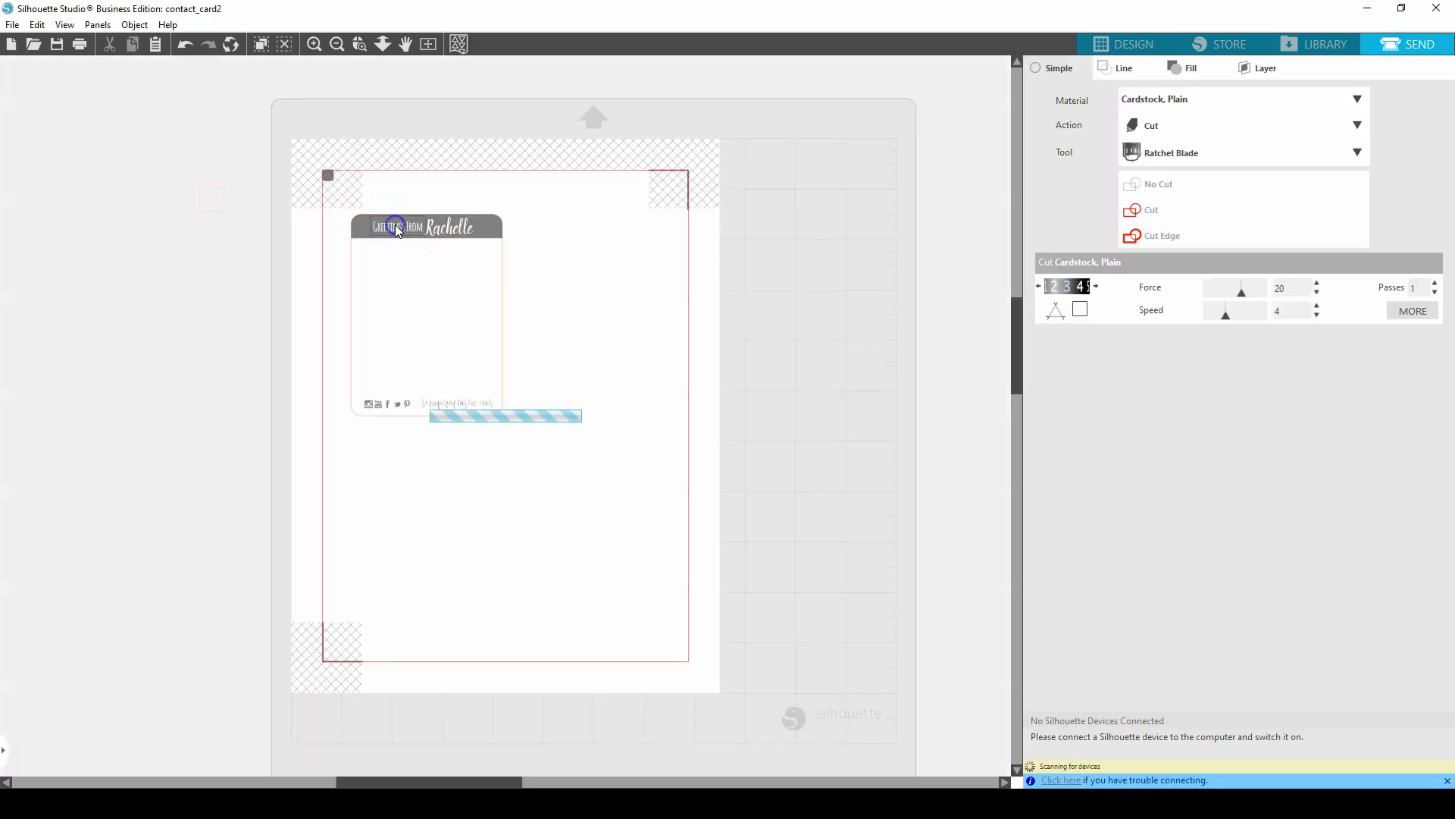
{"action": "left_click", "coordinate": [399, 228]}
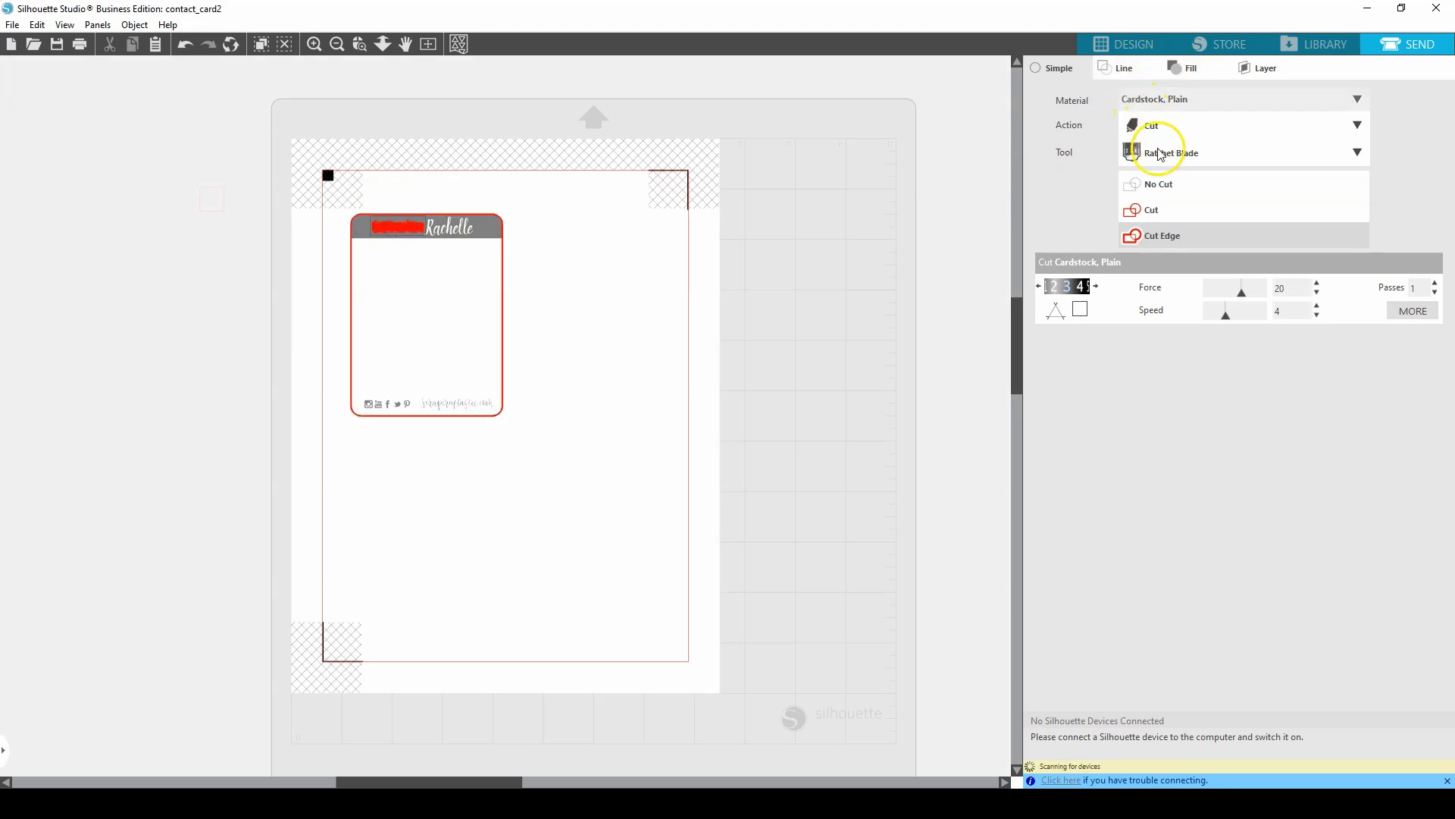
{"action": "left_click", "coordinate": [1158, 185]}
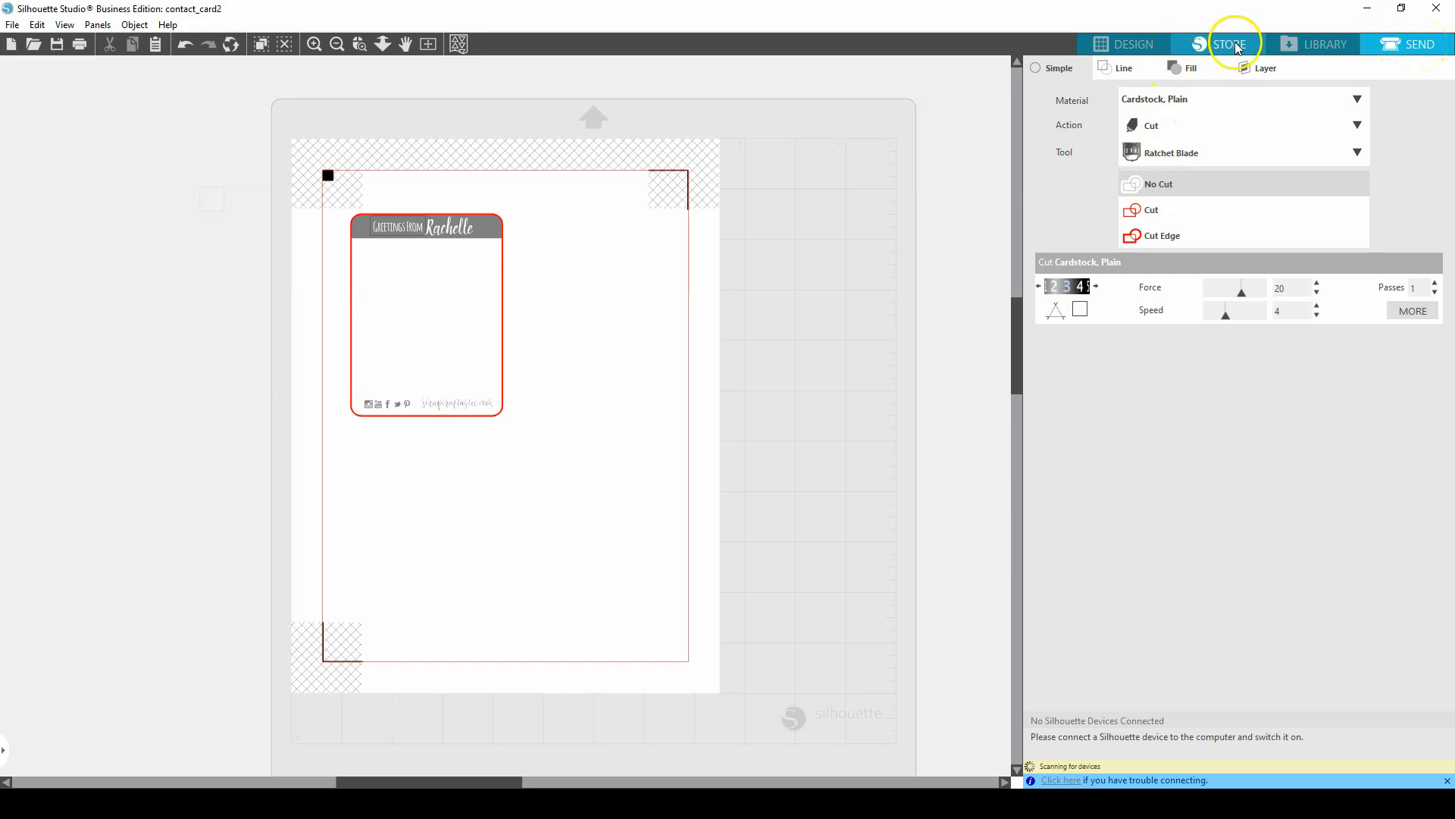
{"action": "left_click", "coordinate": [1130, 47]}
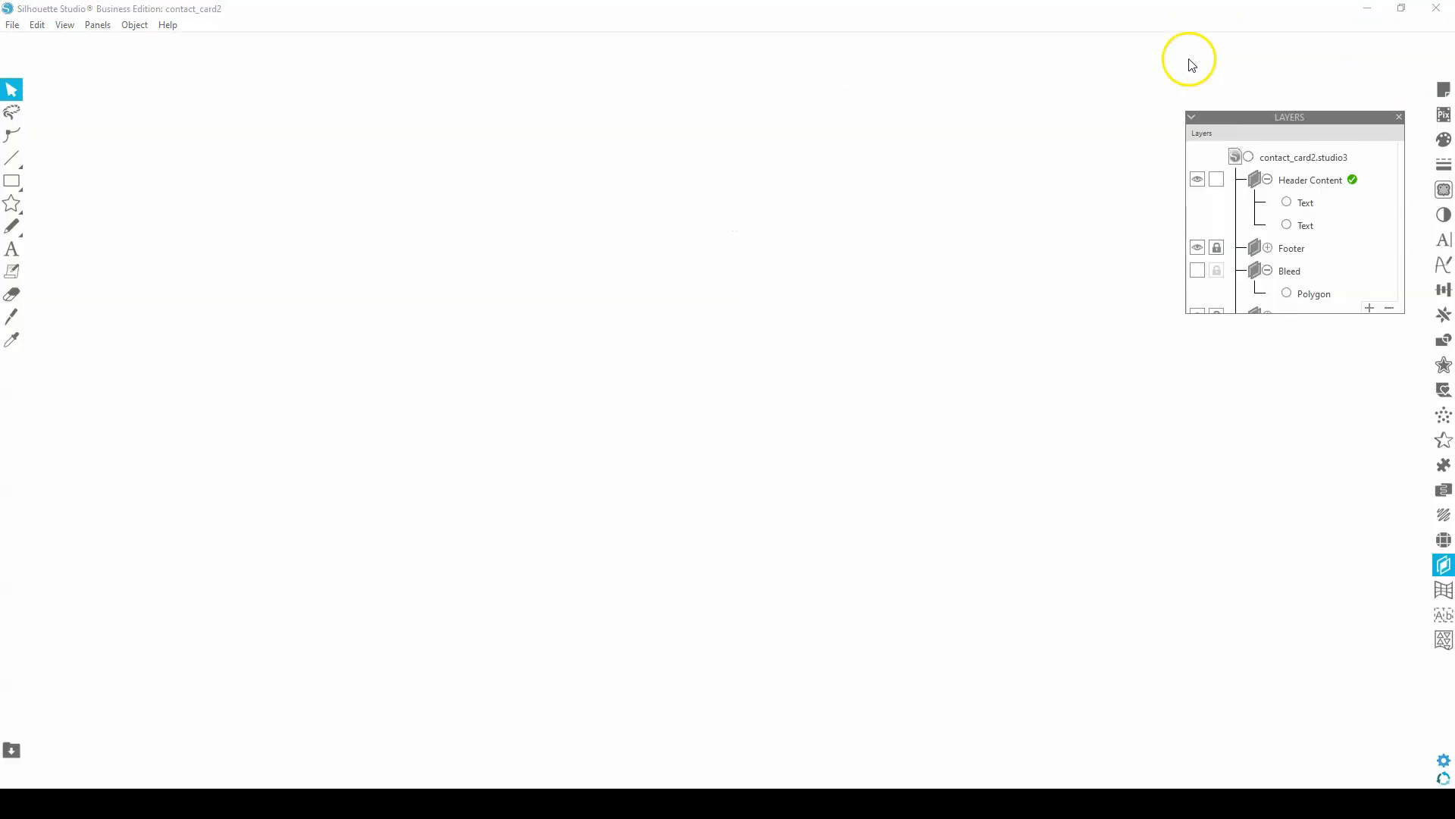
{"action": "key", "text": "i"}
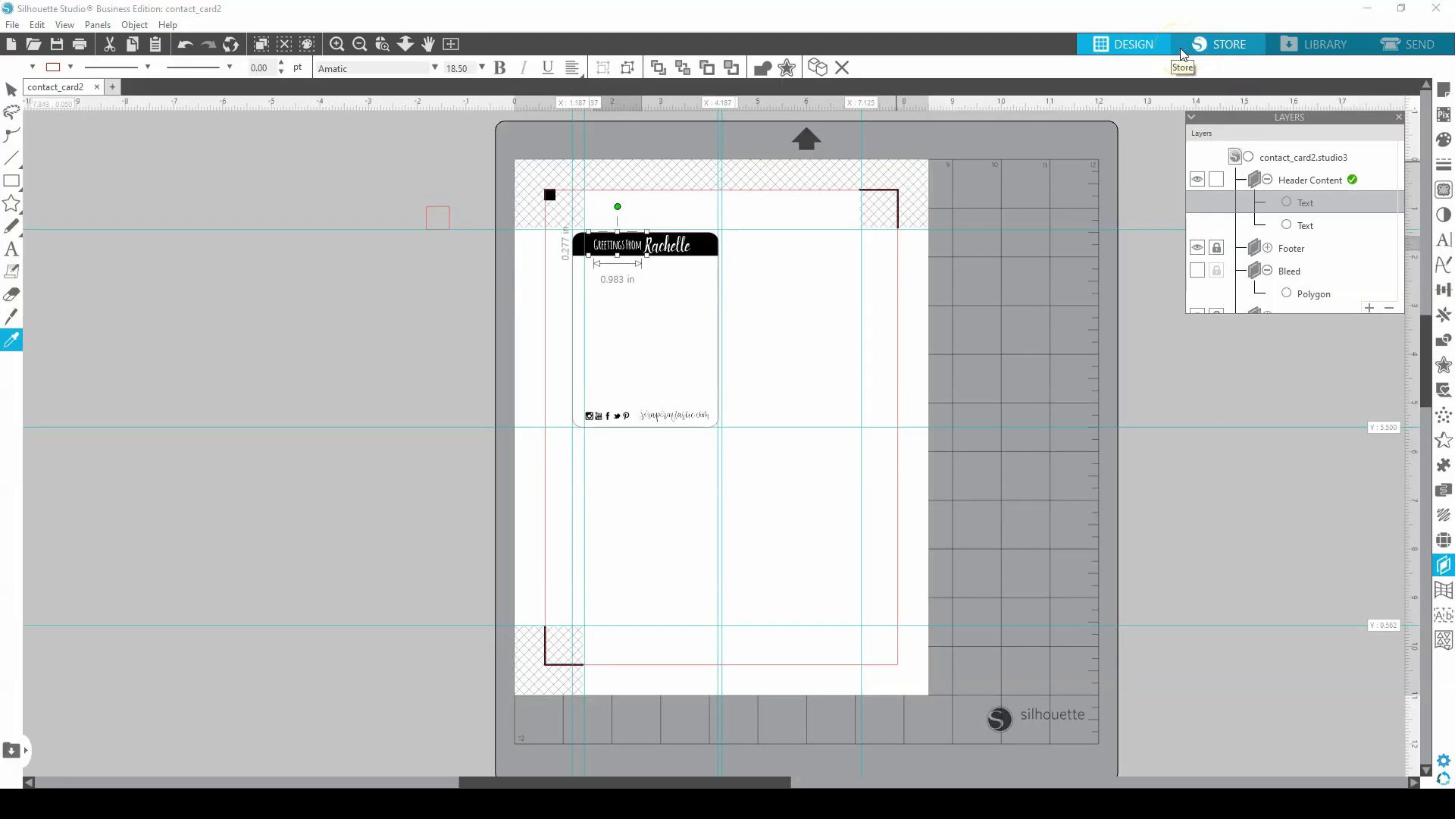
Add a new layer above Header Content and name it Kiss Cut
{"action": "left_click", "coordinate": [389, 296]}
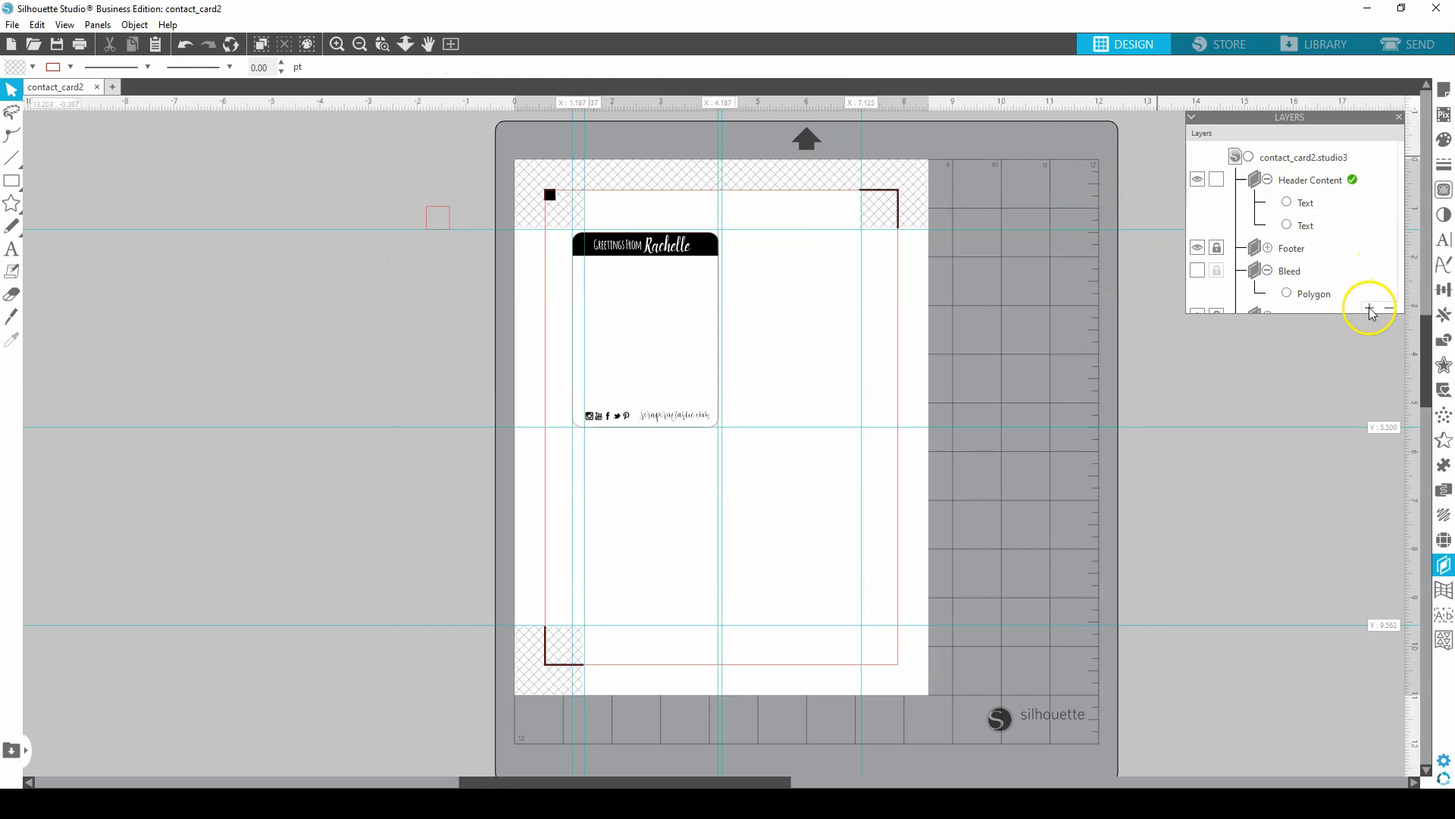
{"action": "left_click", "coordinate": [1370, 309]}
{"action": "left_click", "coordinate": [1280, 181]}
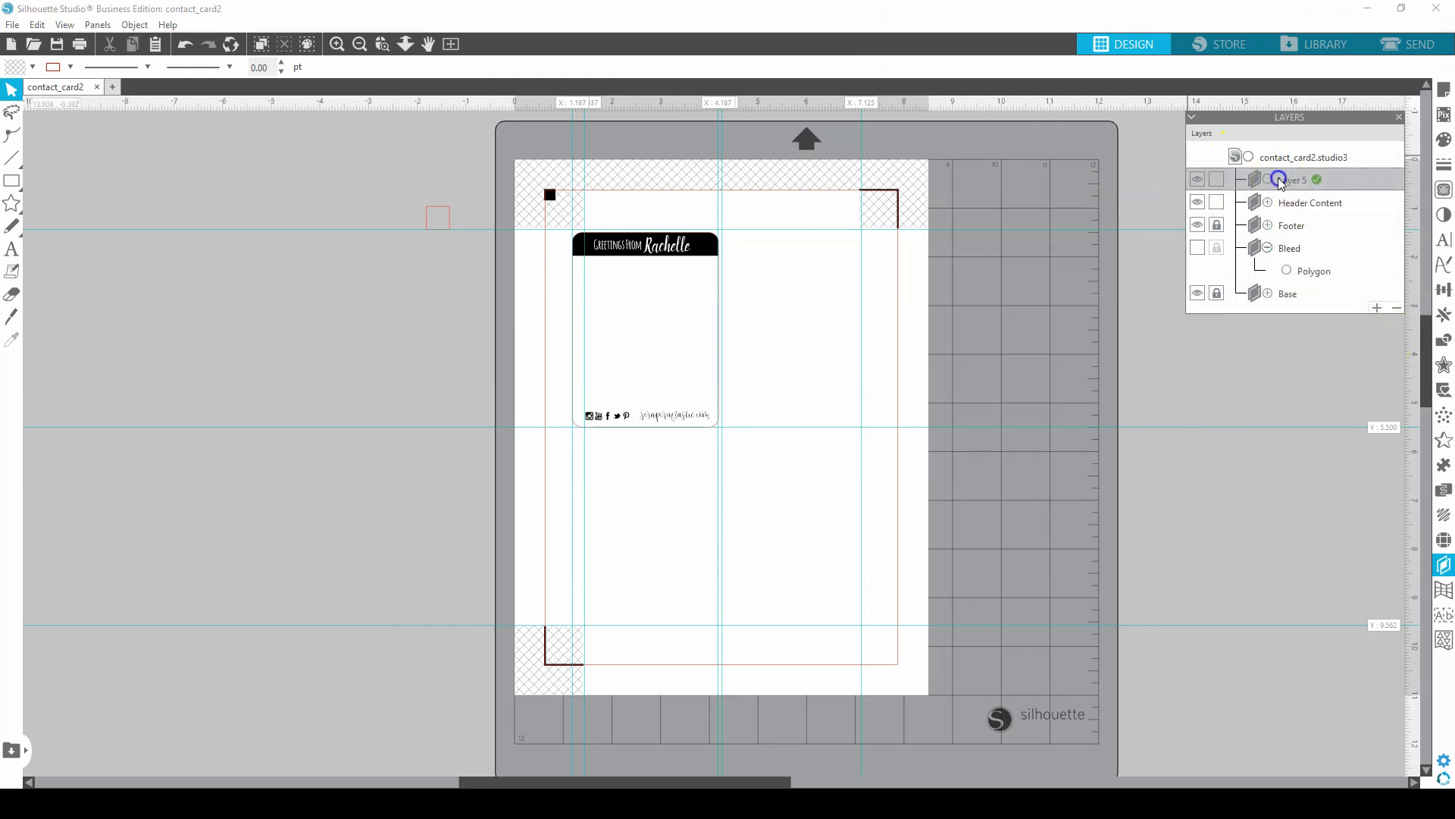
{"action": "left_click", "coordinate": [1293, 180]}
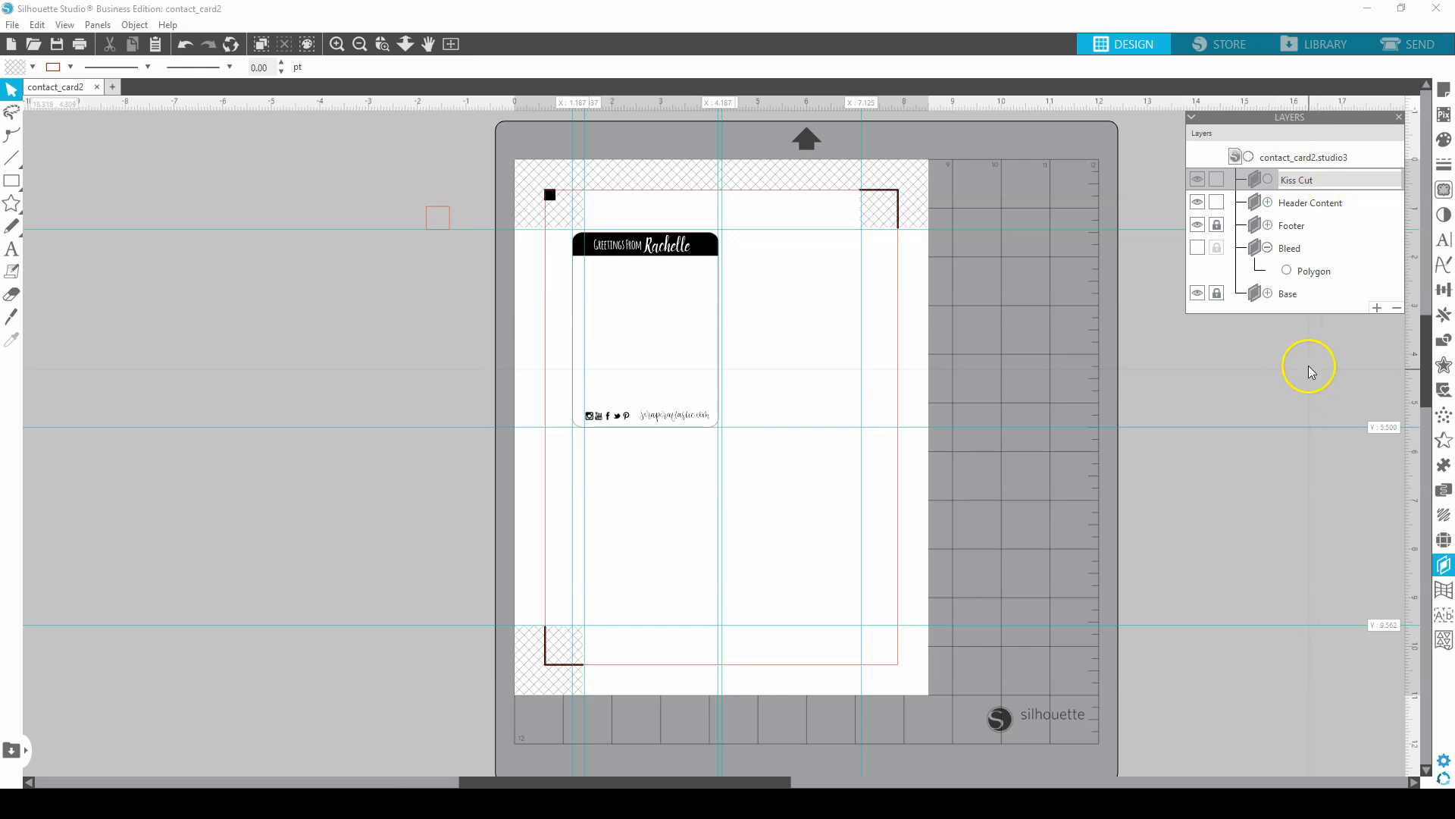
{"action": "left_click", "coordinate": [1307, 179]}
{"action": "left_click", "coordinate": [1307, 180]}
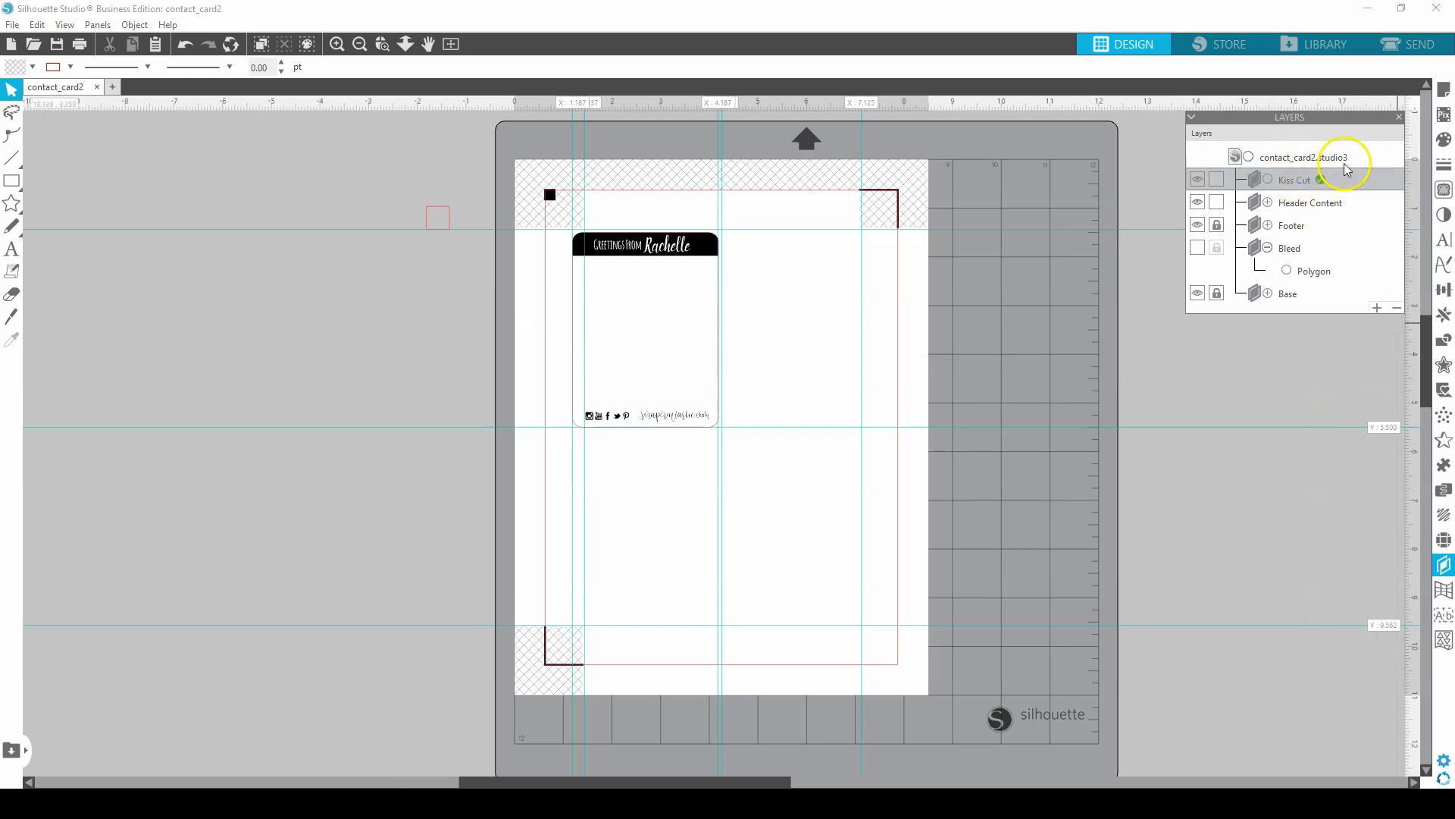
Open the dbr_clipart_augusta_singles-01 doll graphic and keep it on the page
{"action": "left_click", "coordinate": [11, 29]}
{"action": "left_click", "coordinate": [34, 74]}
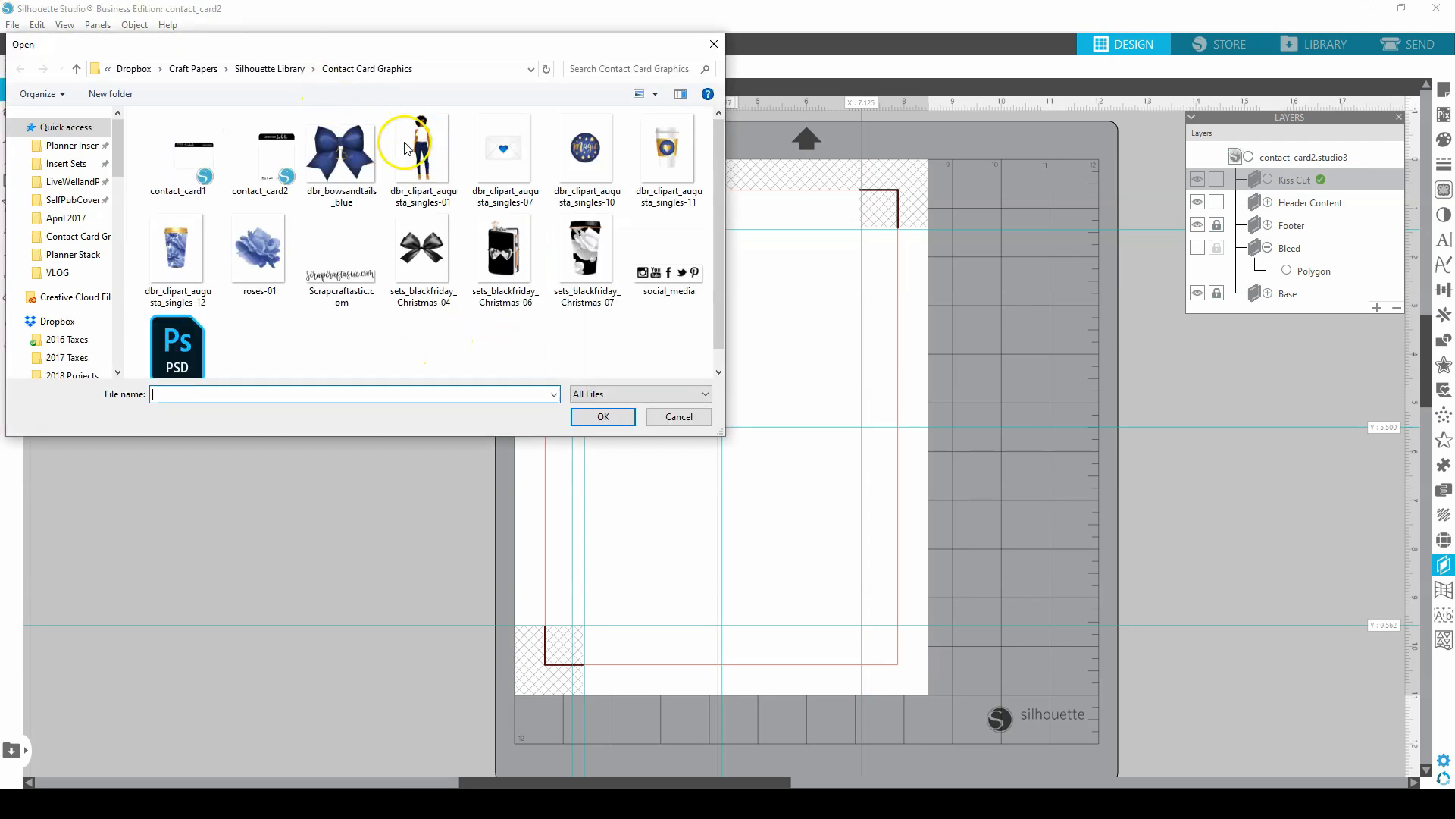
{"action": "left_click", "coordinate": [421, 144]}
{"action": "left_click", "coordinate": [599, 417]}
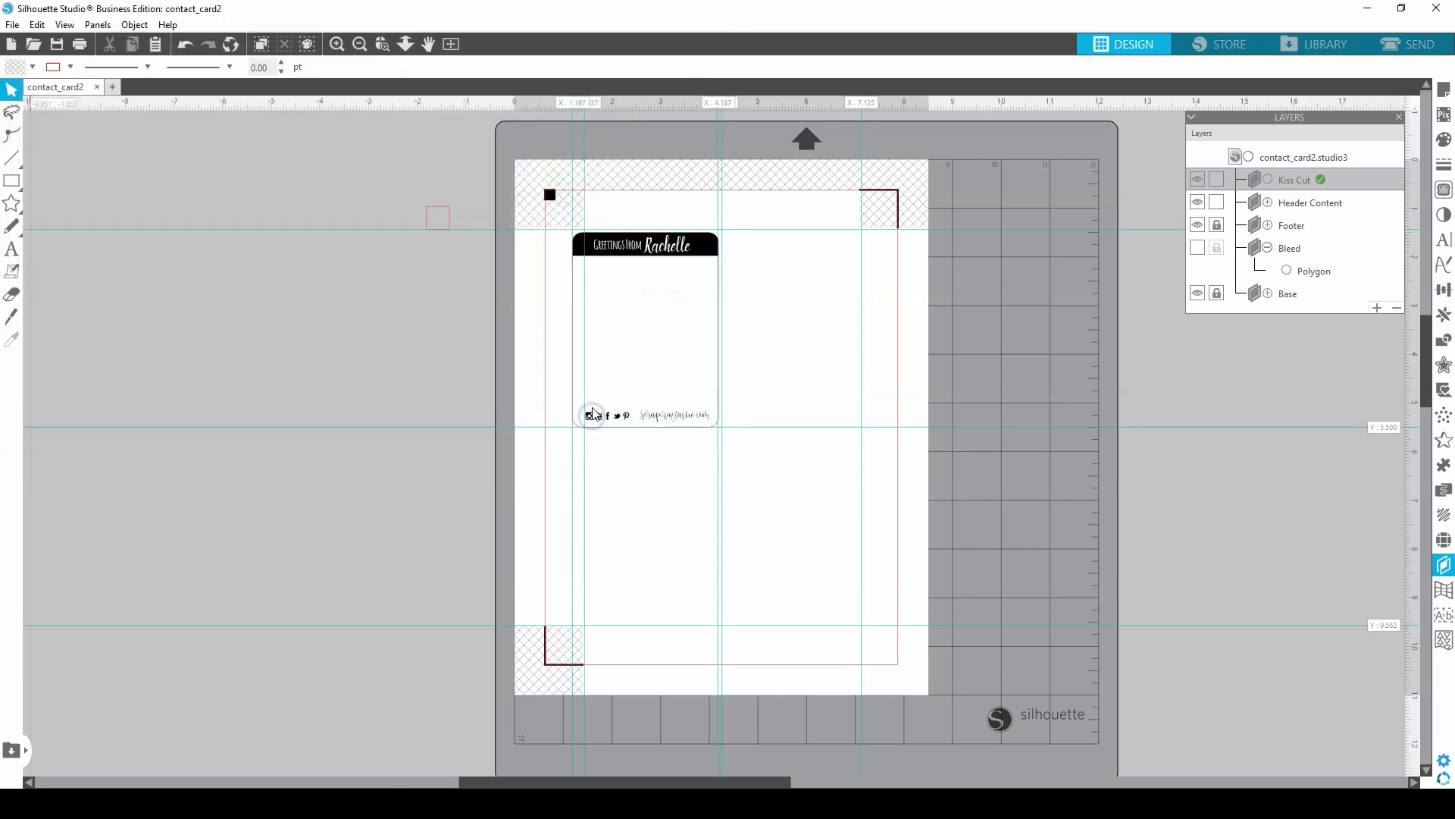
{"action": "left_click", "coordinate": [685, 250]}
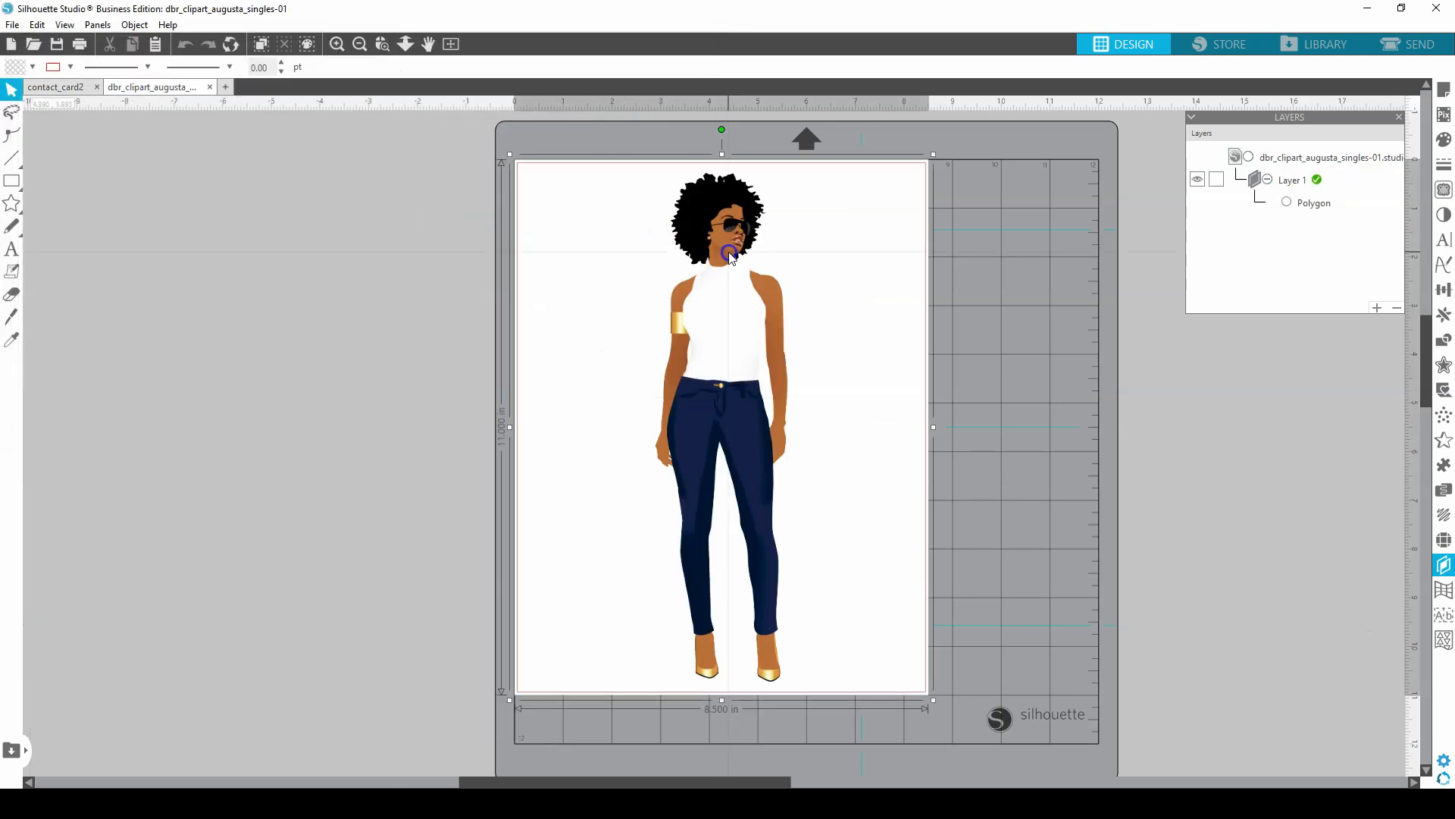
{"action": "left_click_drag", "start_coordinate": [730, 258], "coordinate": [306, 208]}
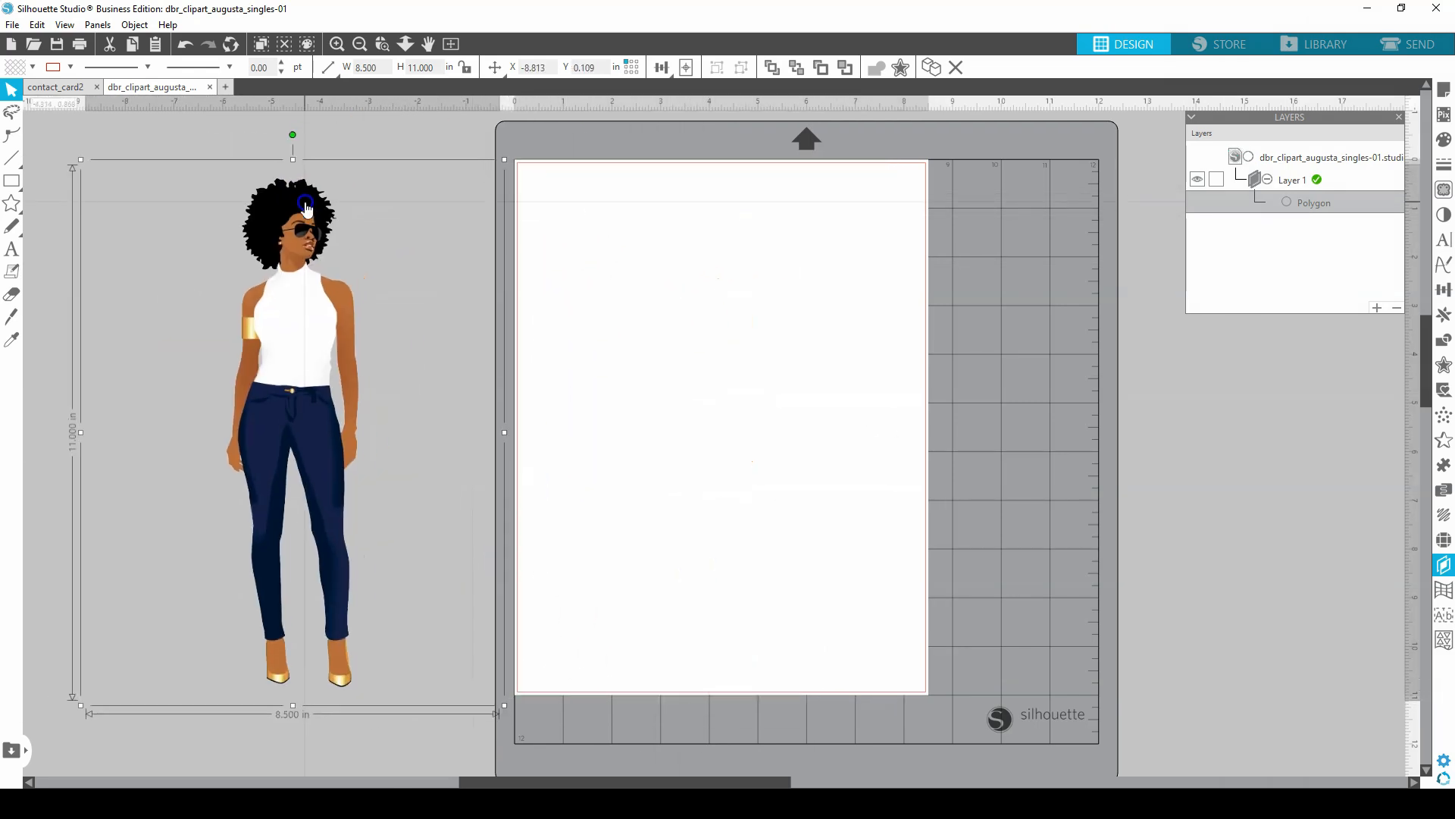
{"action": "left_click_drag", "start_coordinate": [286, 310], "coordinate": [729, 303]}
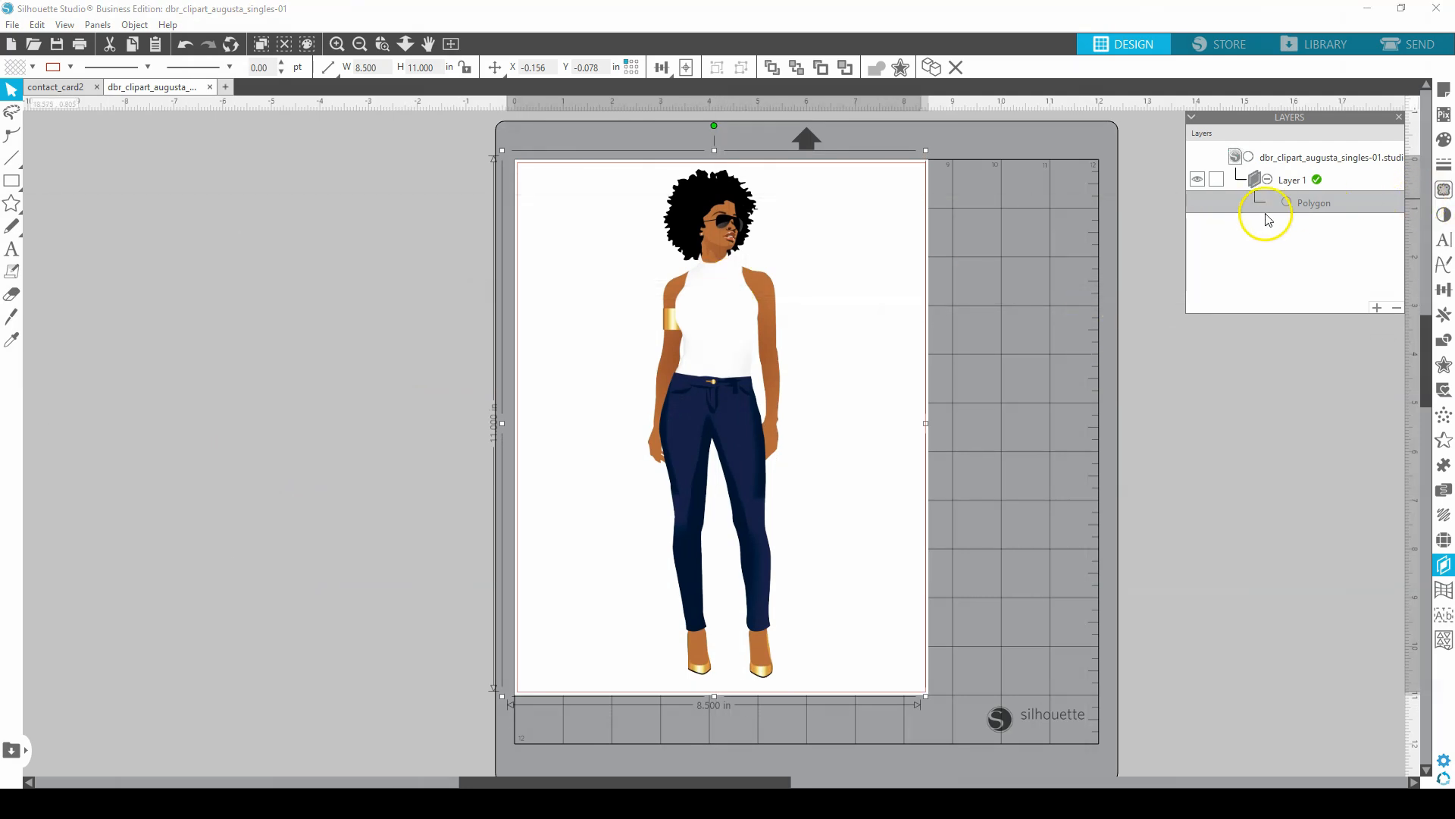
Set a trace area around the whole doll and raise the trace threshold to 100%
{"action": "left_click", "coordinate": [1444, 195]}
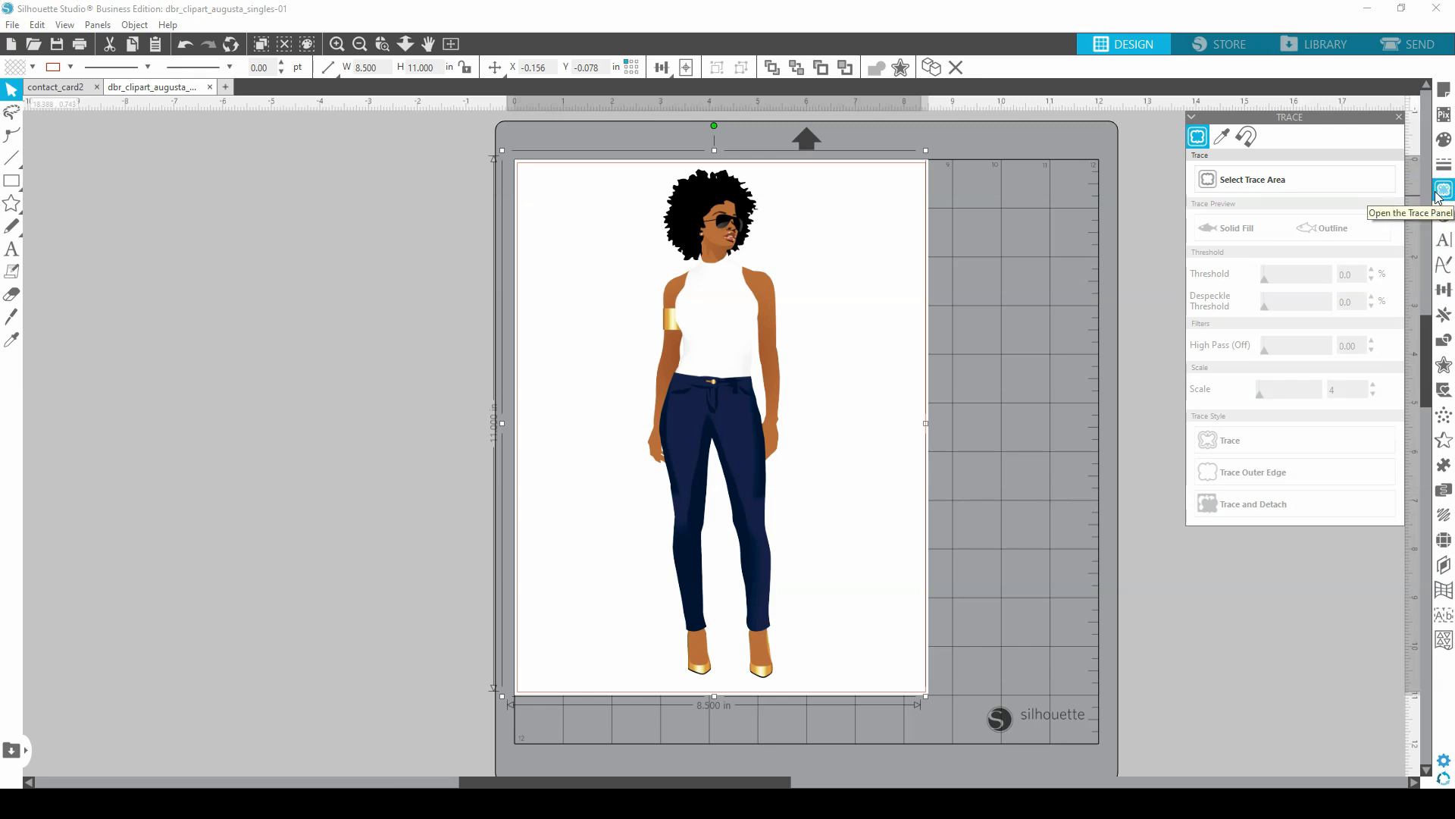
{"action": "left_click", "coordinate": [1247, 191]}
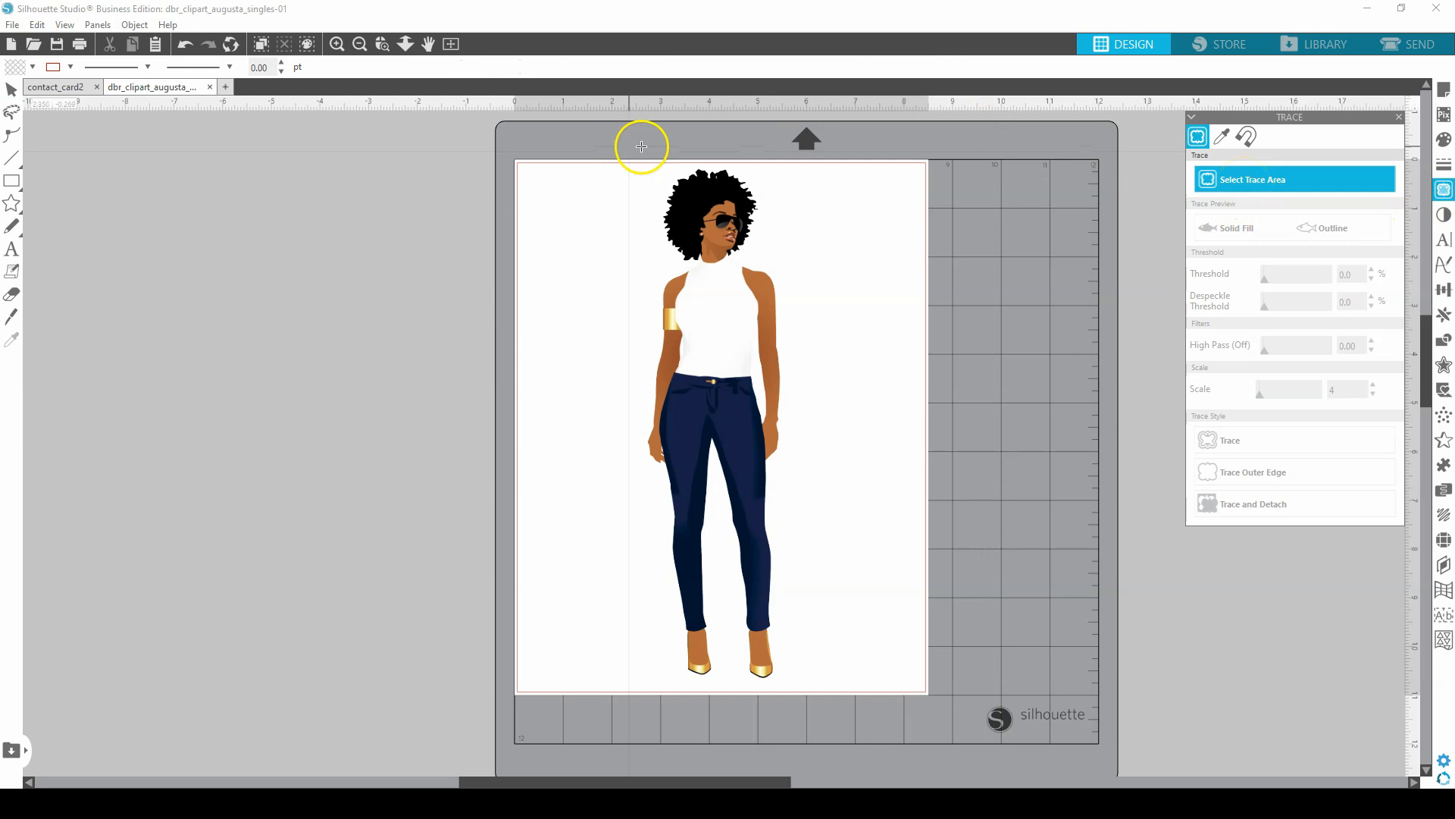
{"action": "mouse_move", "coordinate": [625, 163]}
{"action": "left_mouse_down"}
{"action": "mouse_move", "coordinate": [773, 385]}
{"action": "mouse_move", "coordinate": [779, 672]}
{"action": "mouse_move", "coordinate": [810, 693]}
{"action": "left_mouse_up"}
{"action": "left_click", "coordinate": [770, 666]}
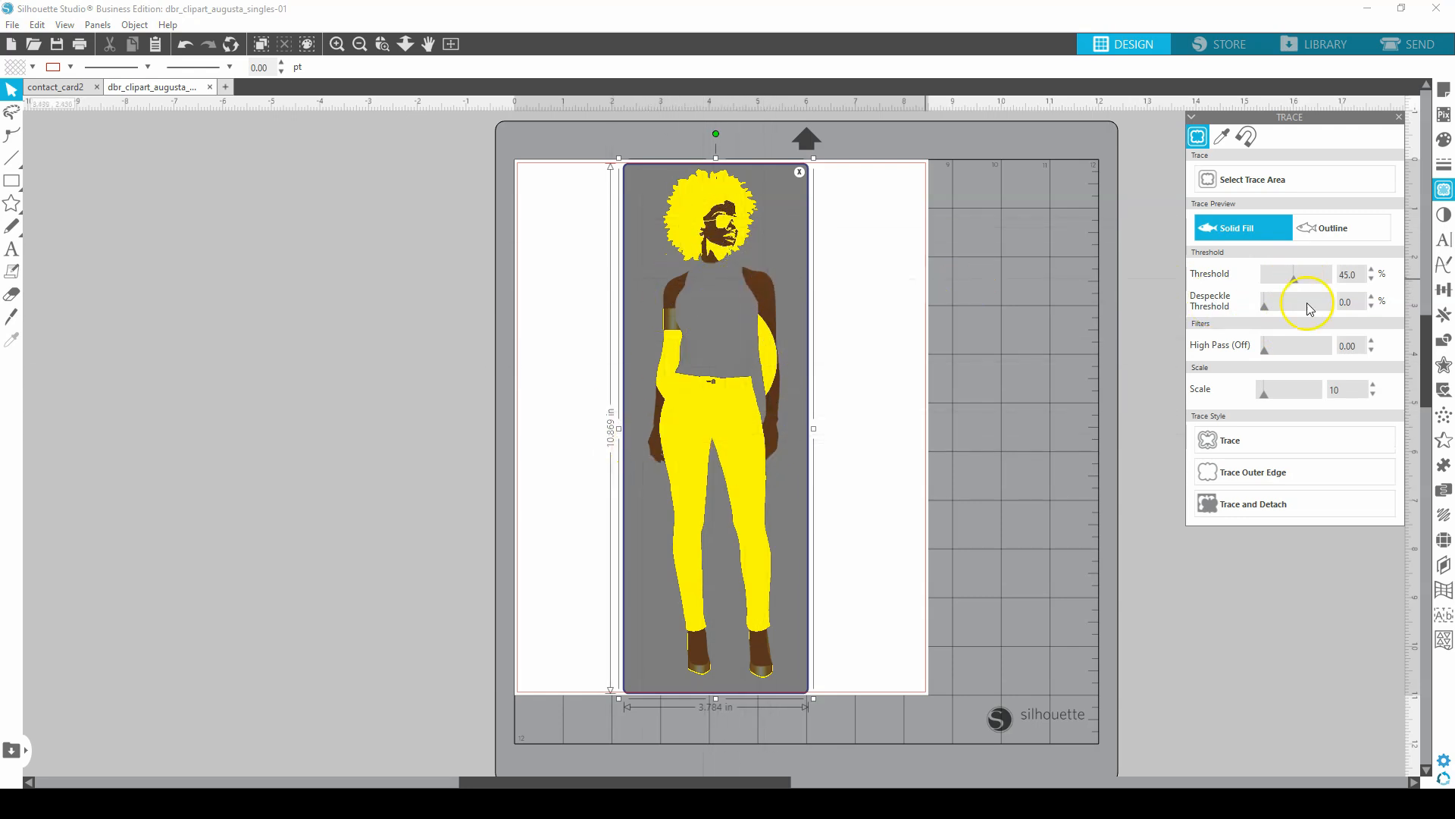
{"action": "left_click_drag", "start_coordinate": [1299, 279], "coordinate": [1300, 281]}
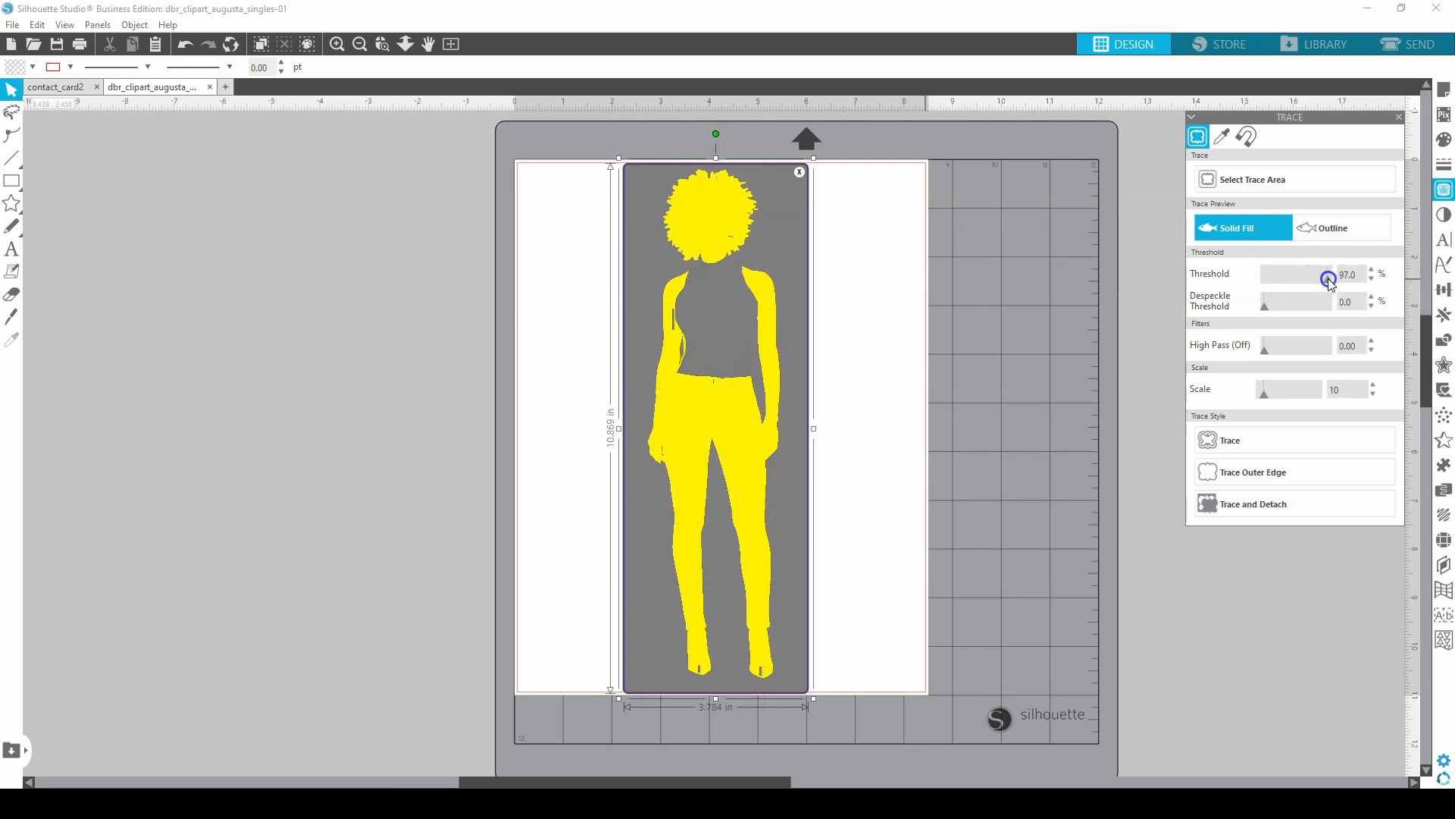
{"action": "left_click_drag", "start_coordinate": [1330, 281], "coordinate": [1333, 282]}
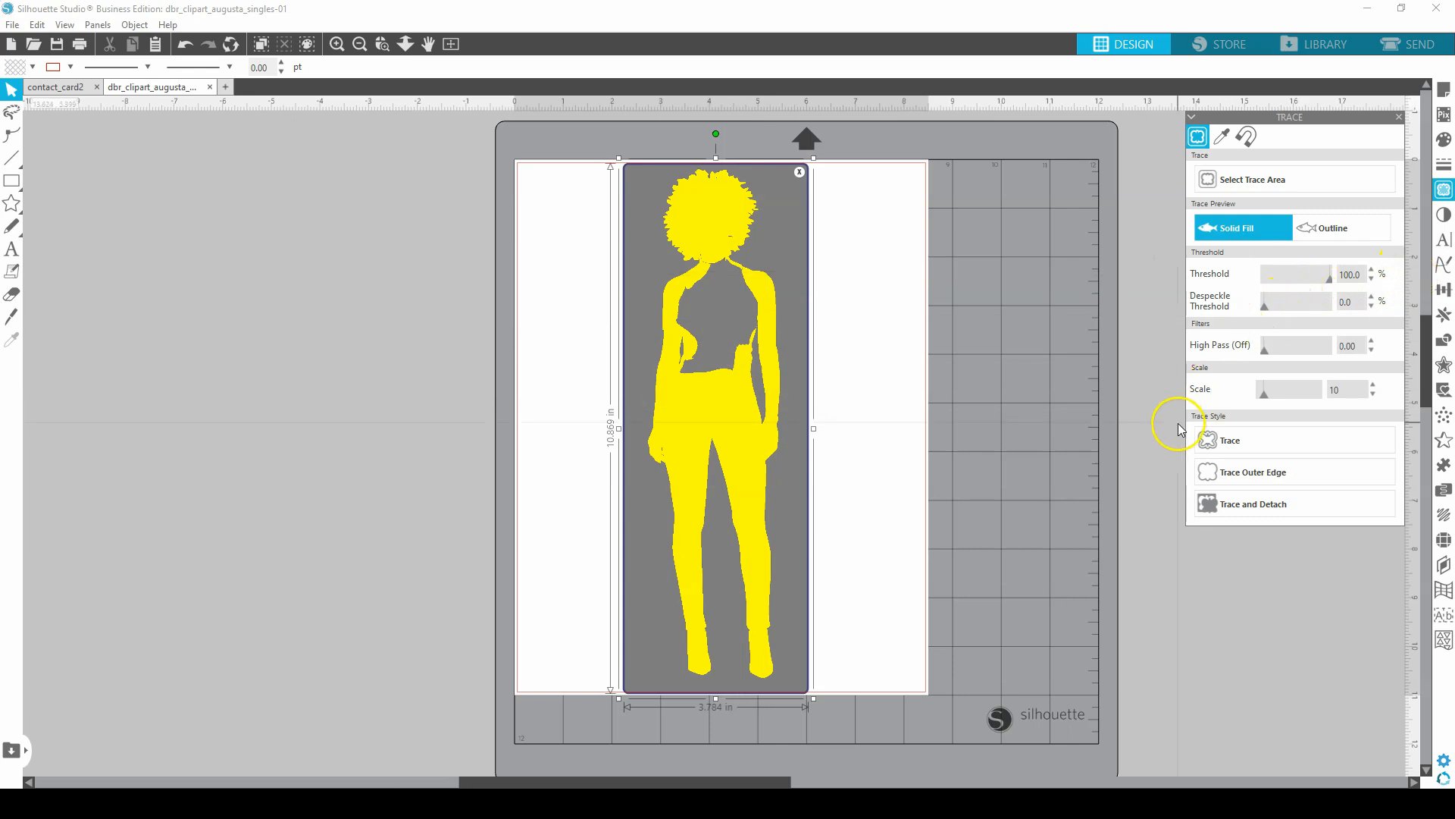
Trace and detach the doll from its background, check its cut lines in the cut preview and return to the design view
{"action": "left_click", "coordinate": [1237, 502]}
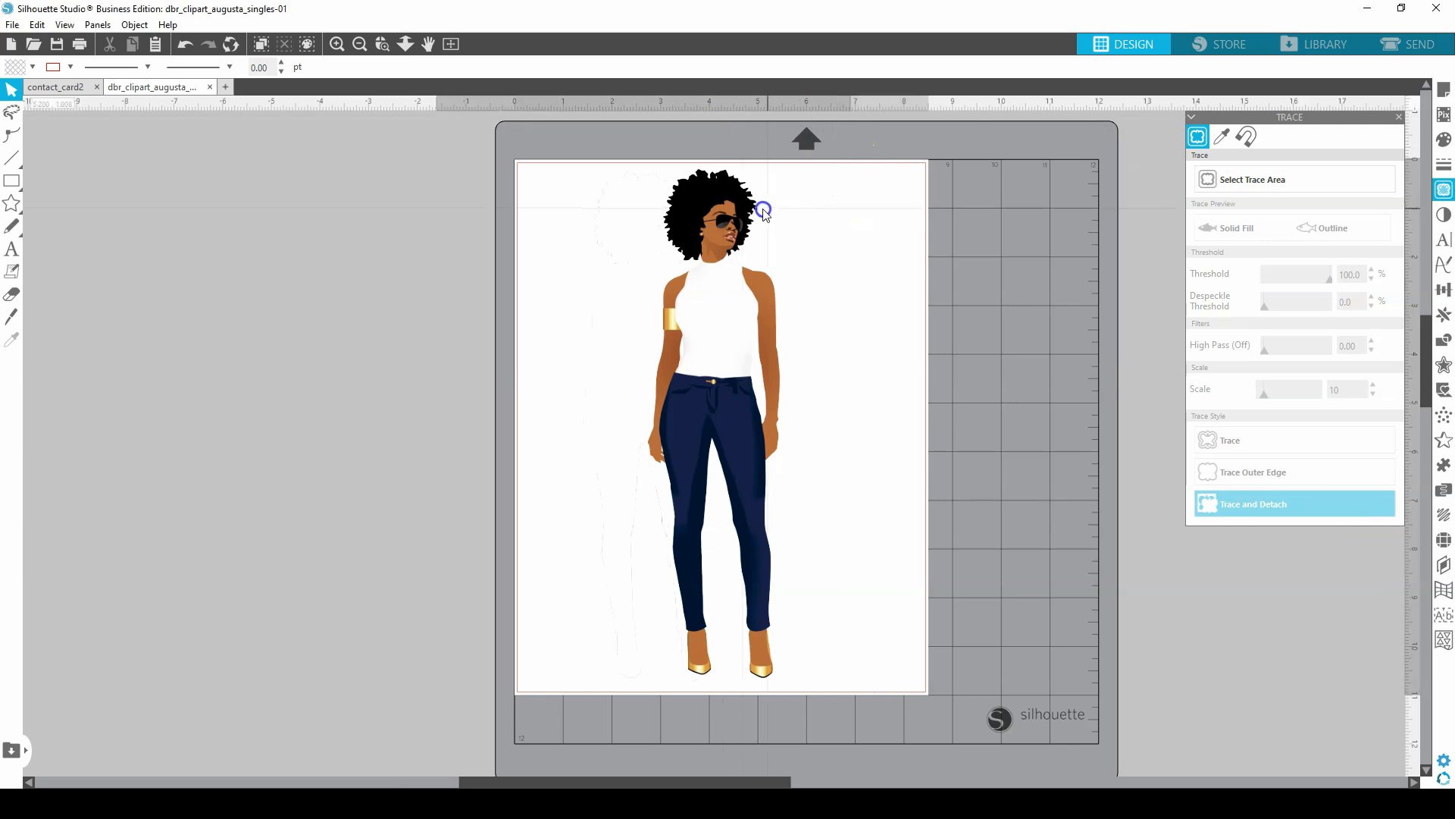
{"action": "left_click", "coordinate": [379, 239]}
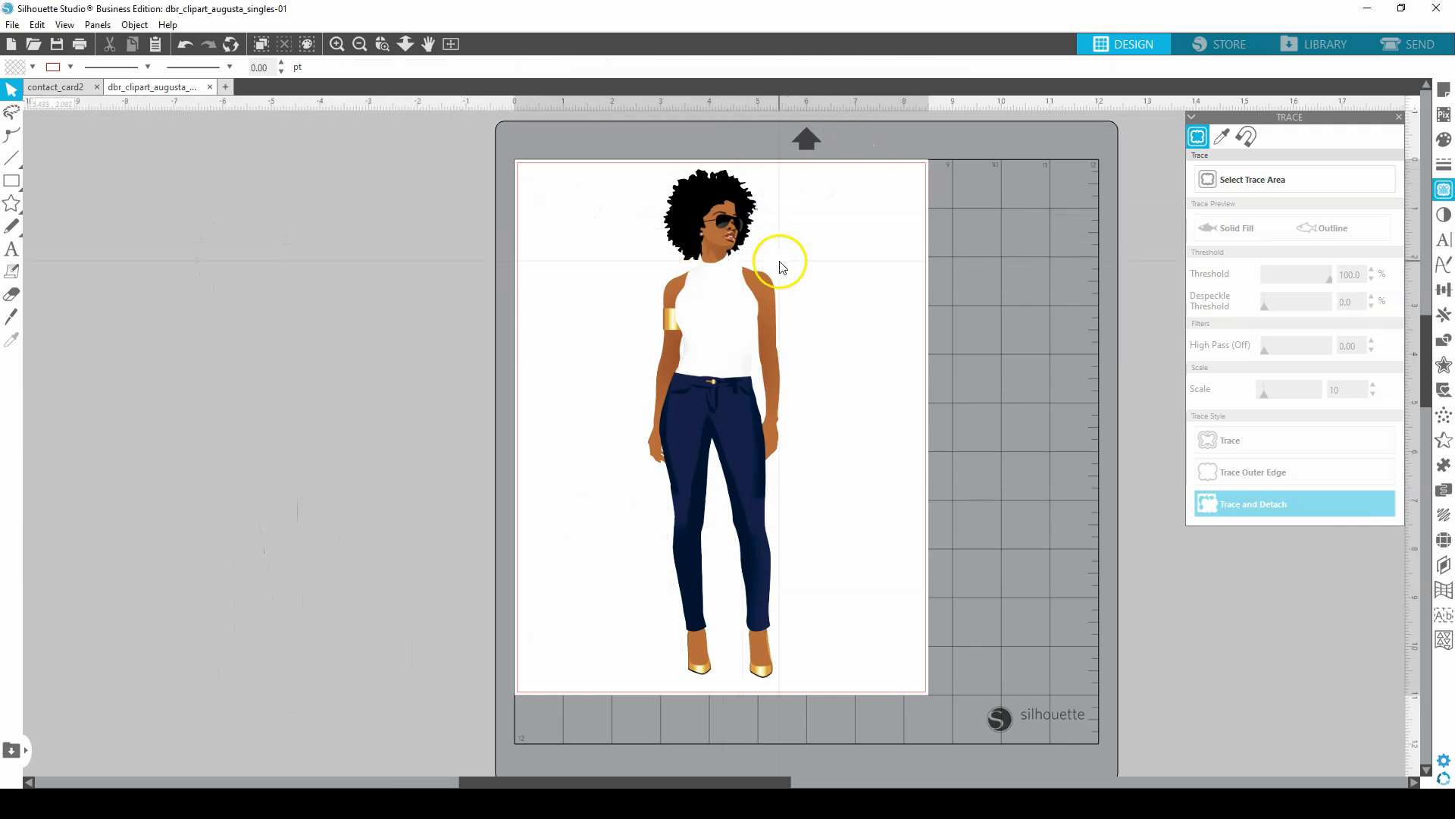
{"action": "left_click", "coordinate": [1414, 44]}
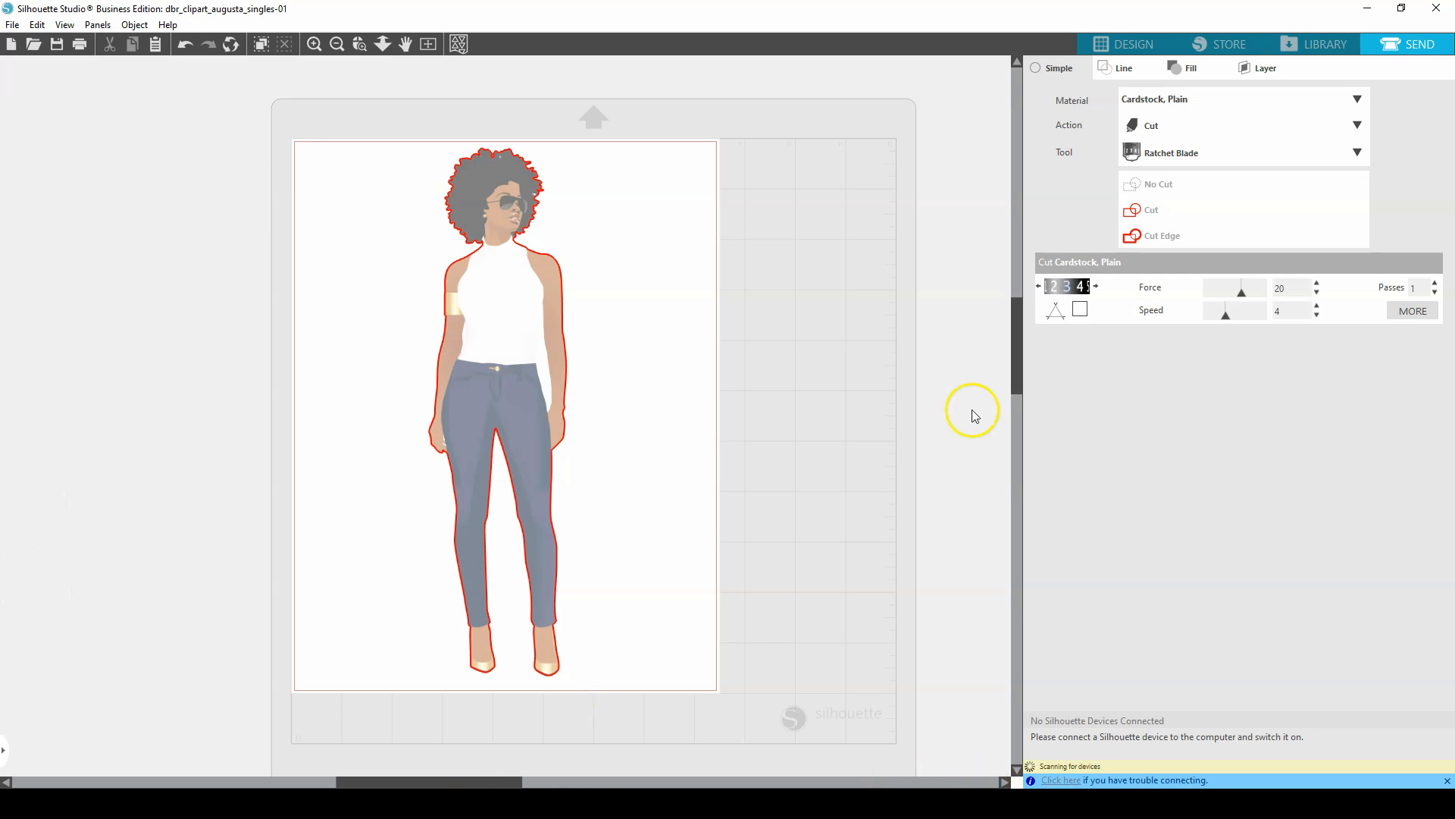
{"action": "left_click", "coordinate": [1115, 44]}
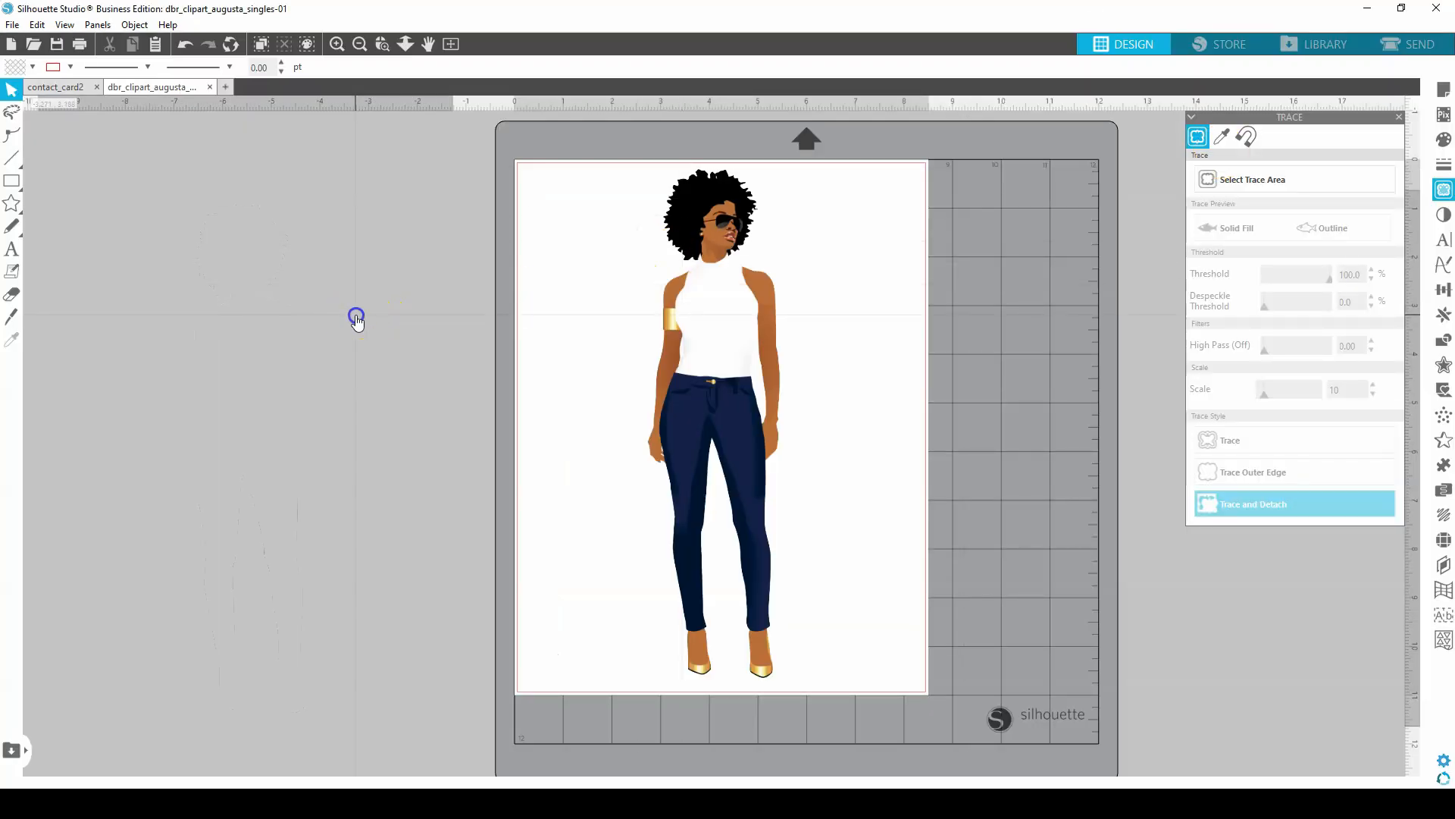
Move the leftover background piece away from the doll and delete it
{"action": "left_click", "coordinate": [455, 287]}
{"action": "left_click_drag", "start_coordinate": [512, 266], "coordinate": [367, 270]}
{"action": "key", "text": "Delete"}
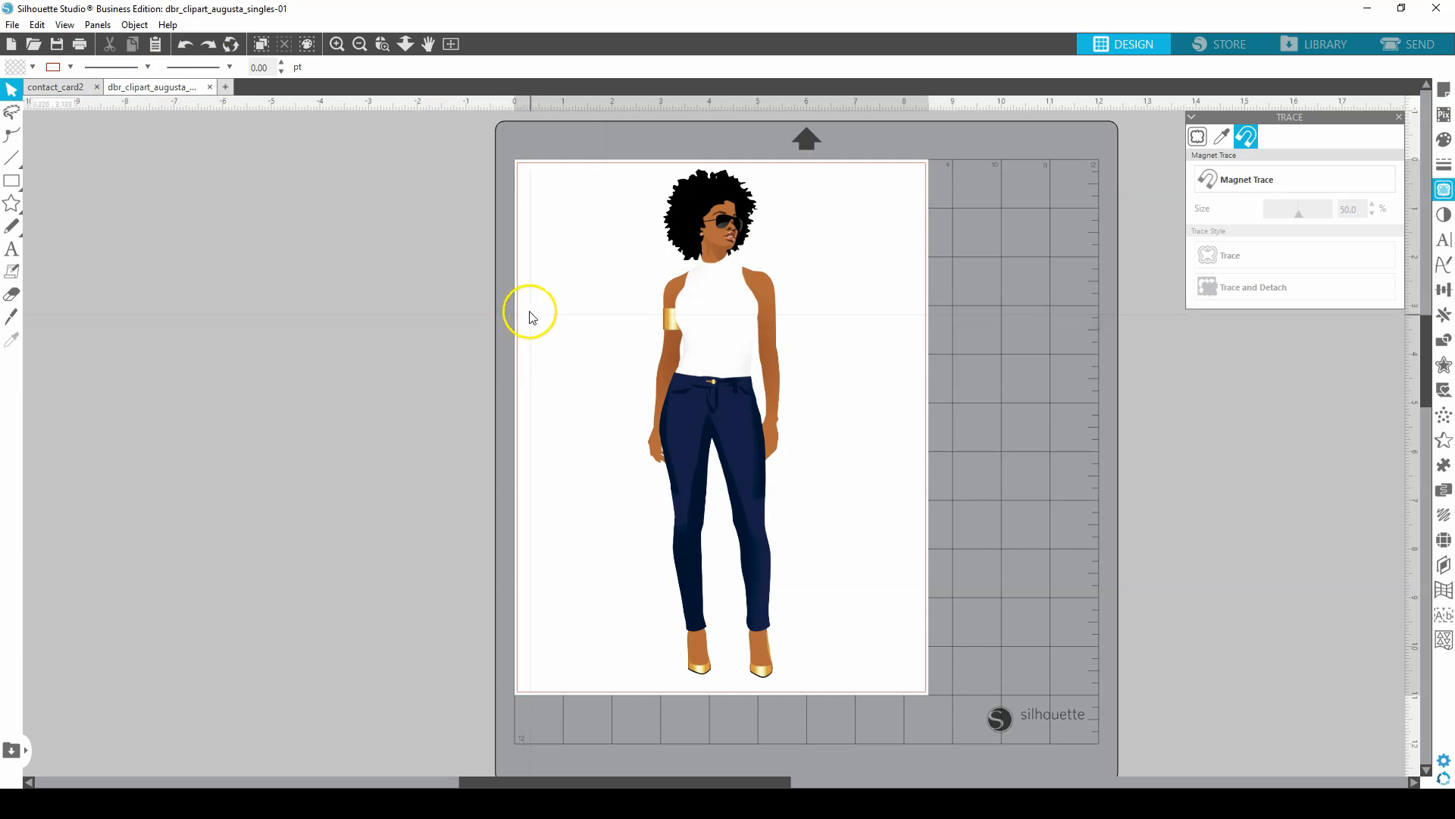
Move the detached doll beside the page and copy it into the contact_card2 document
{"action": "left_click_drag", "start_coordinate": [716, 207], "coordinate": [396, 190]}
{"action": "key", "text": "i"}
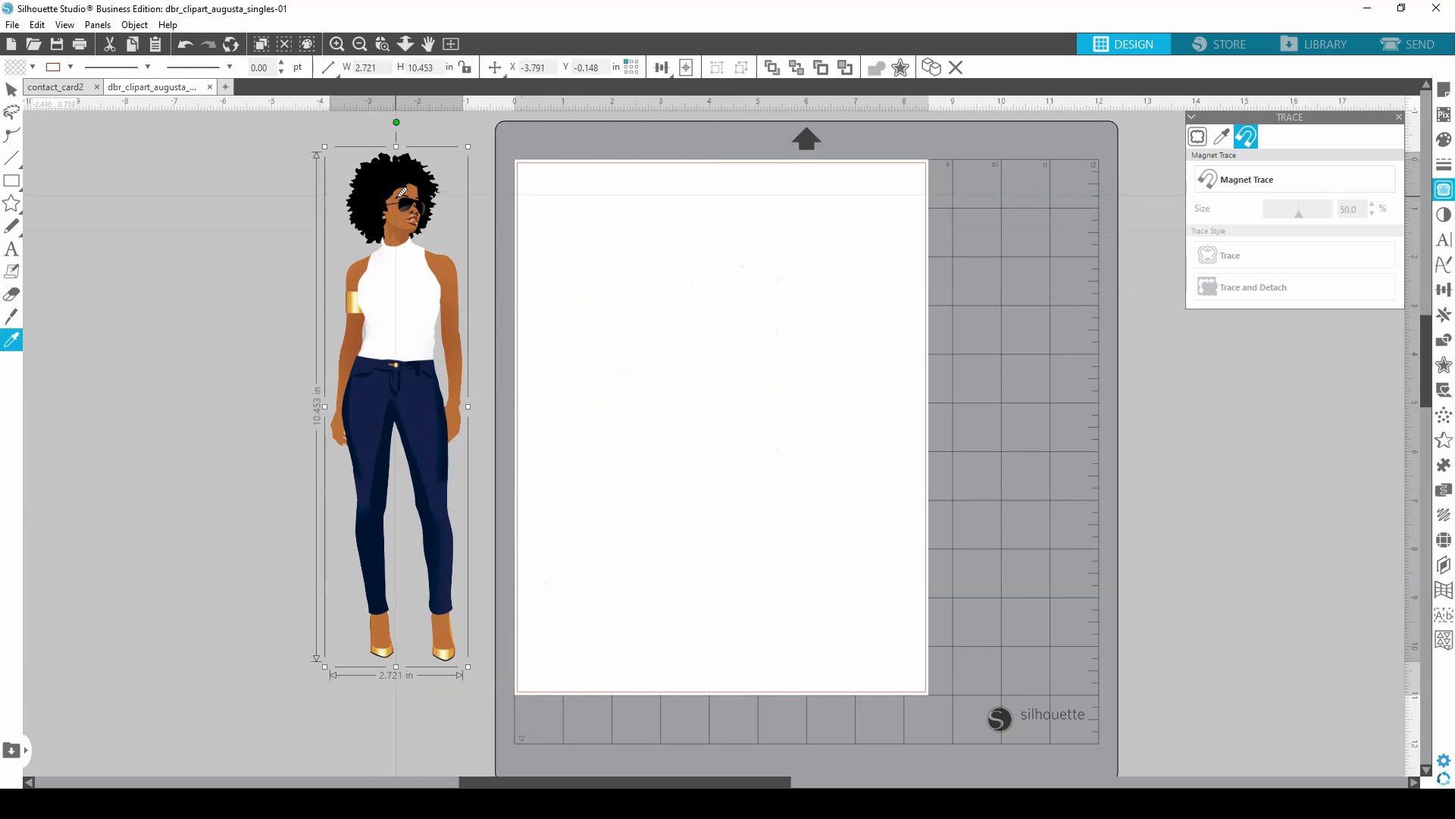
{"action": "left_click", "coordinate": [11, 90]}
{"action": "left_click", "coordinate": [56, 86]}
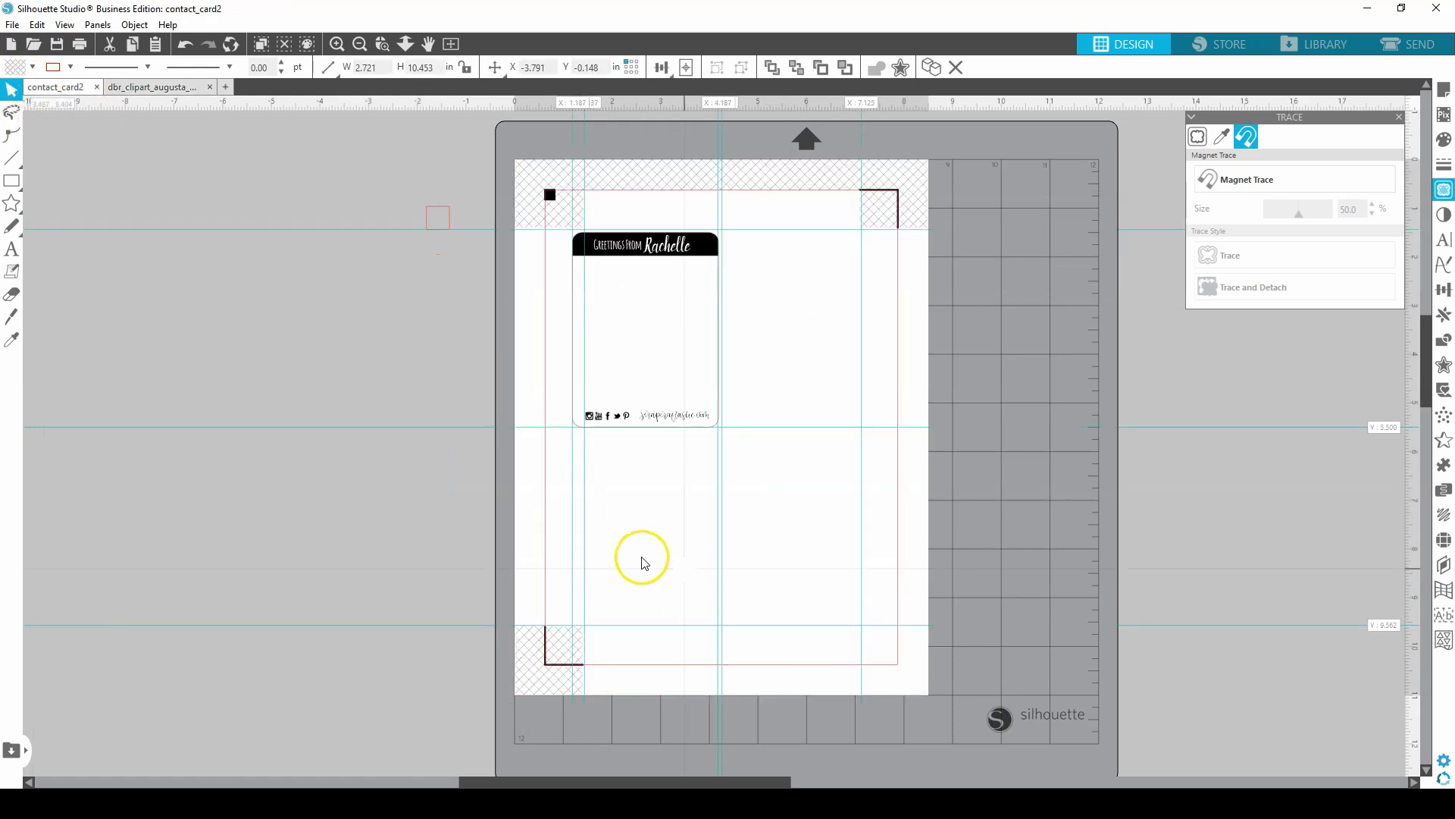
{"action": "key", "text": "i"}
{"action": "key", "text": "ctrl+plus"}
{"action": "scroll", "coordinate": [546, 462], "scroll_direction": "up", "scroll_amount": 3}
{"action": "key", "text": "v"}
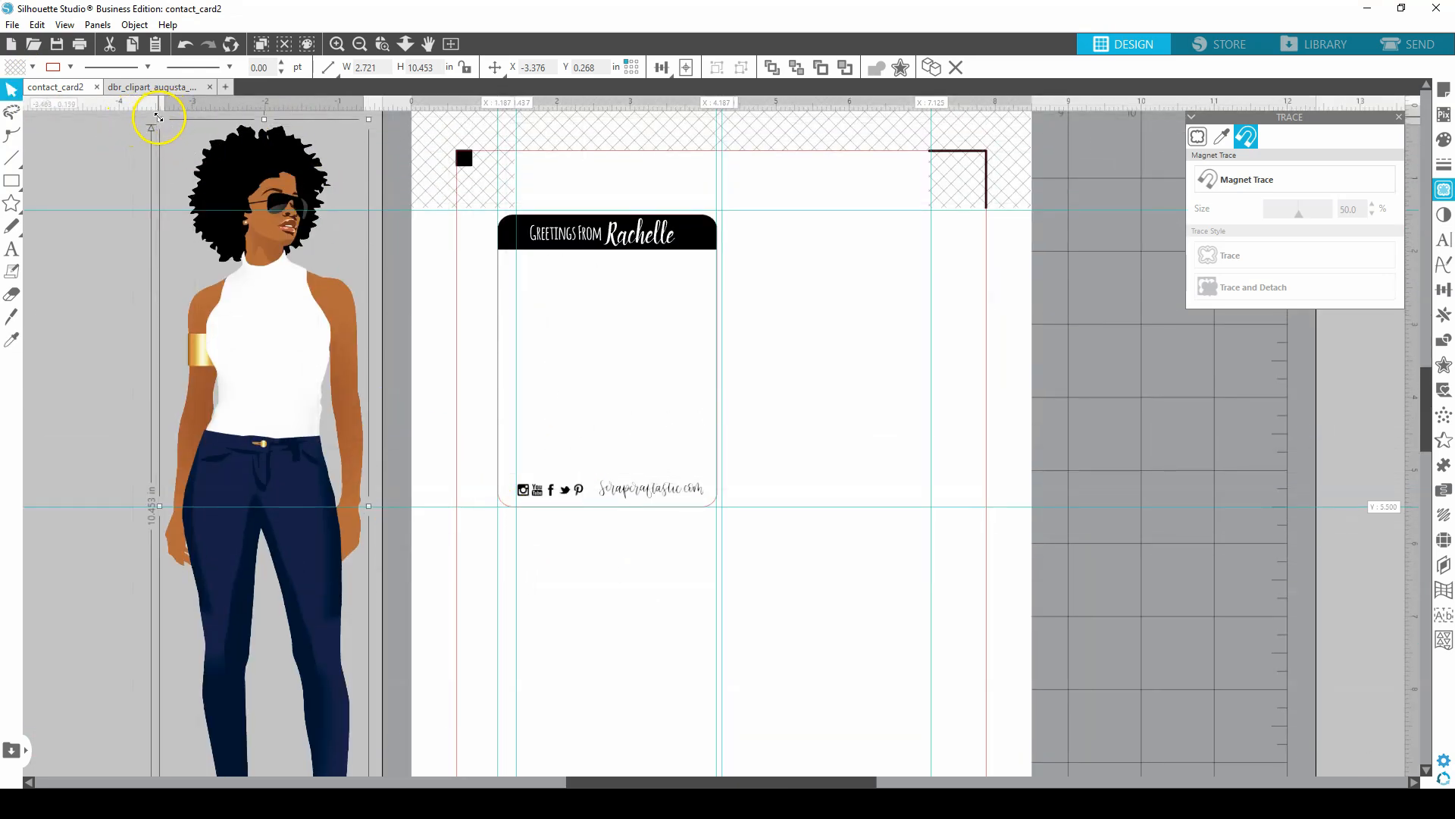
Scale the doll down to about 4.35 in tall and move it onto the left part of the card under the header
{"action": "left_click_drag", "start_coordinate": [159, 117], "coordinate": [221, 356]}
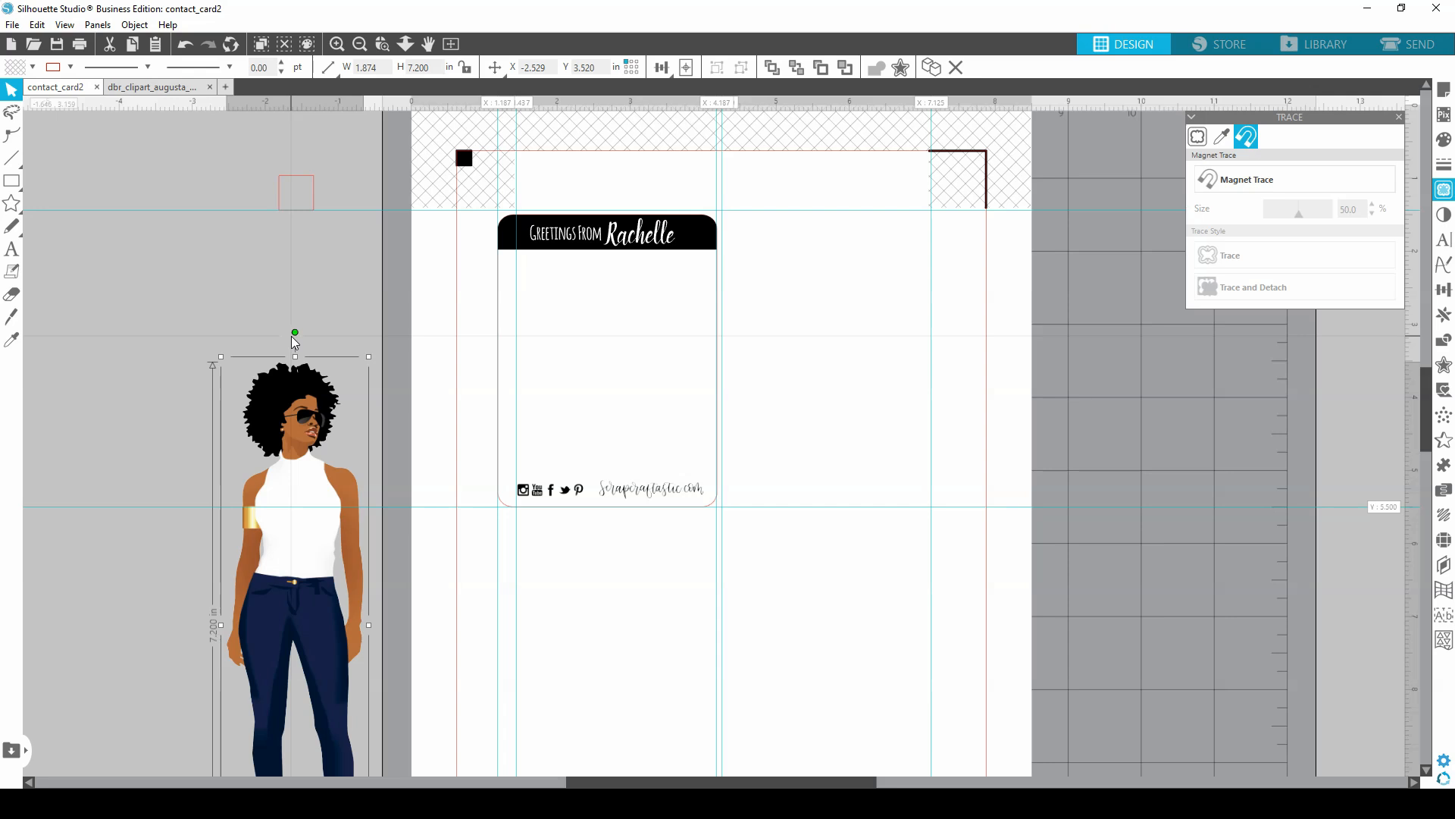
{"action": "left_click_drag", "start_coordinate": [271, 397], "coordinate": [657, 288]}
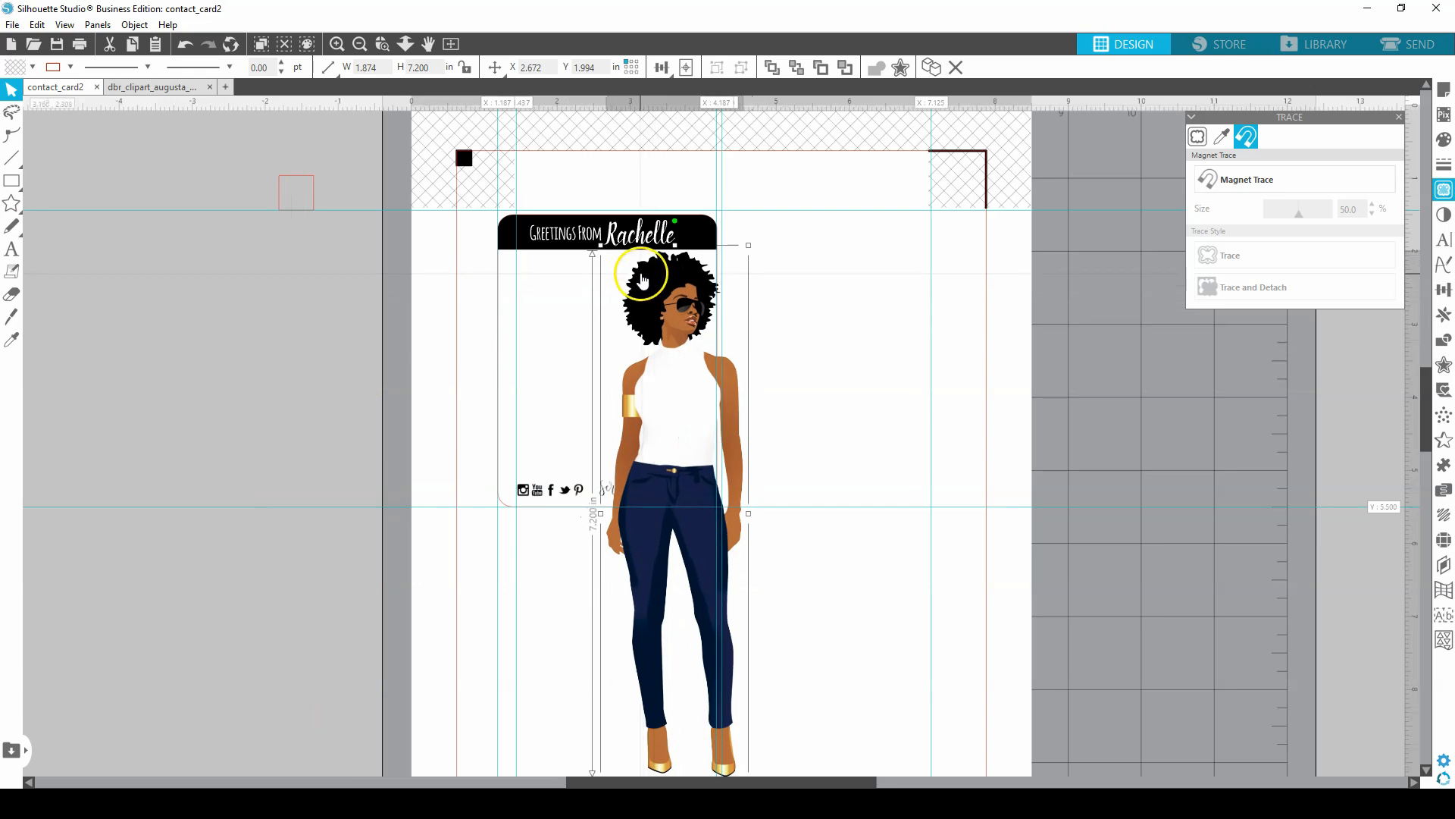
{"action": "left_click", "coordinate": [609, 277]}
{"action": "left_click_drag", "start_coordinate": [610, 277], "coordinate": [543, 279]}
{"action": "key", "text": "ctrl+plus"}
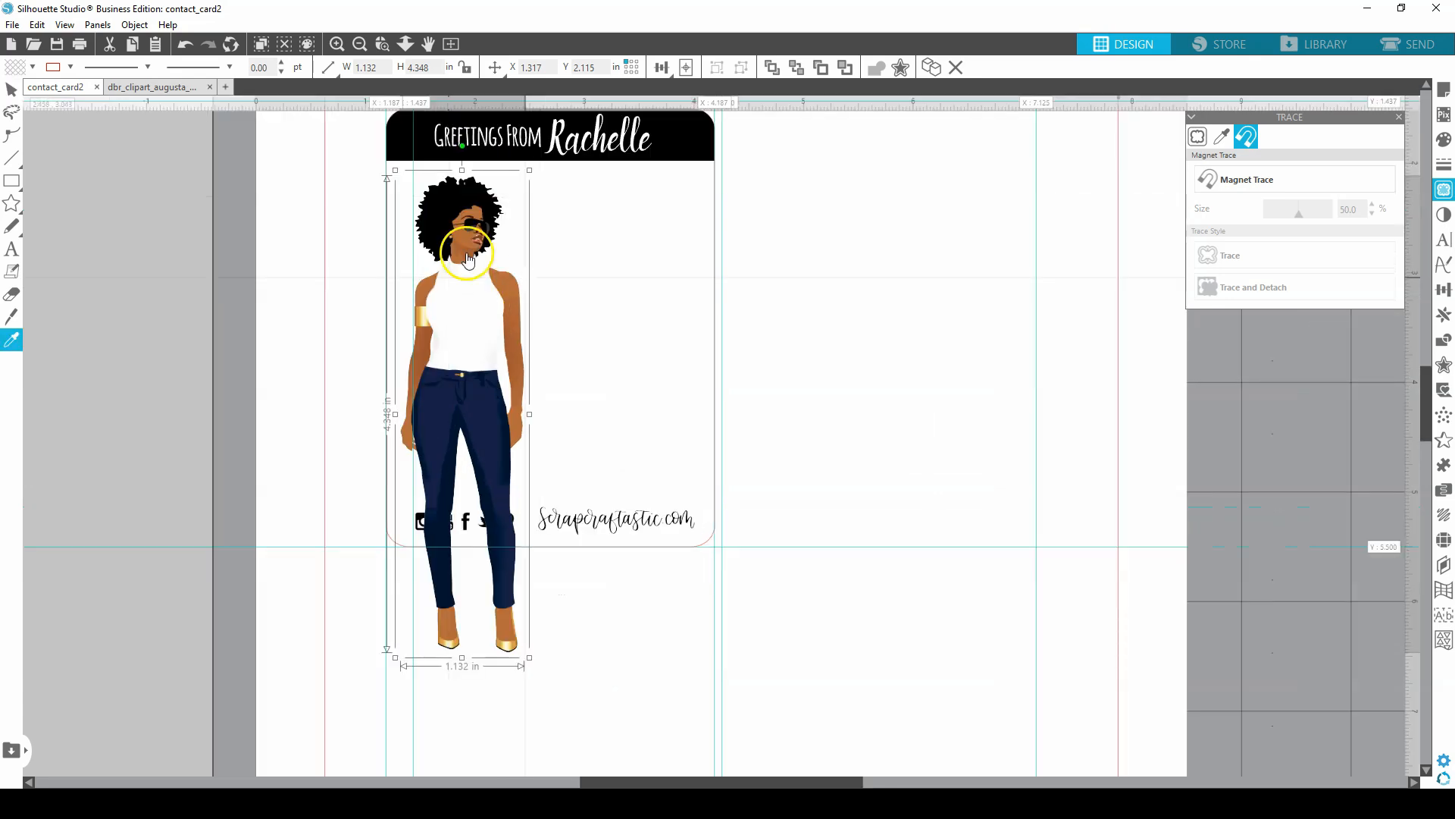
Scale the doll down to about 2.93 in tall and position it between the header and the social media icons
{"action": "left_click_drag", "start_coordinate": [531, 658], "coordinate": [490, 554]}
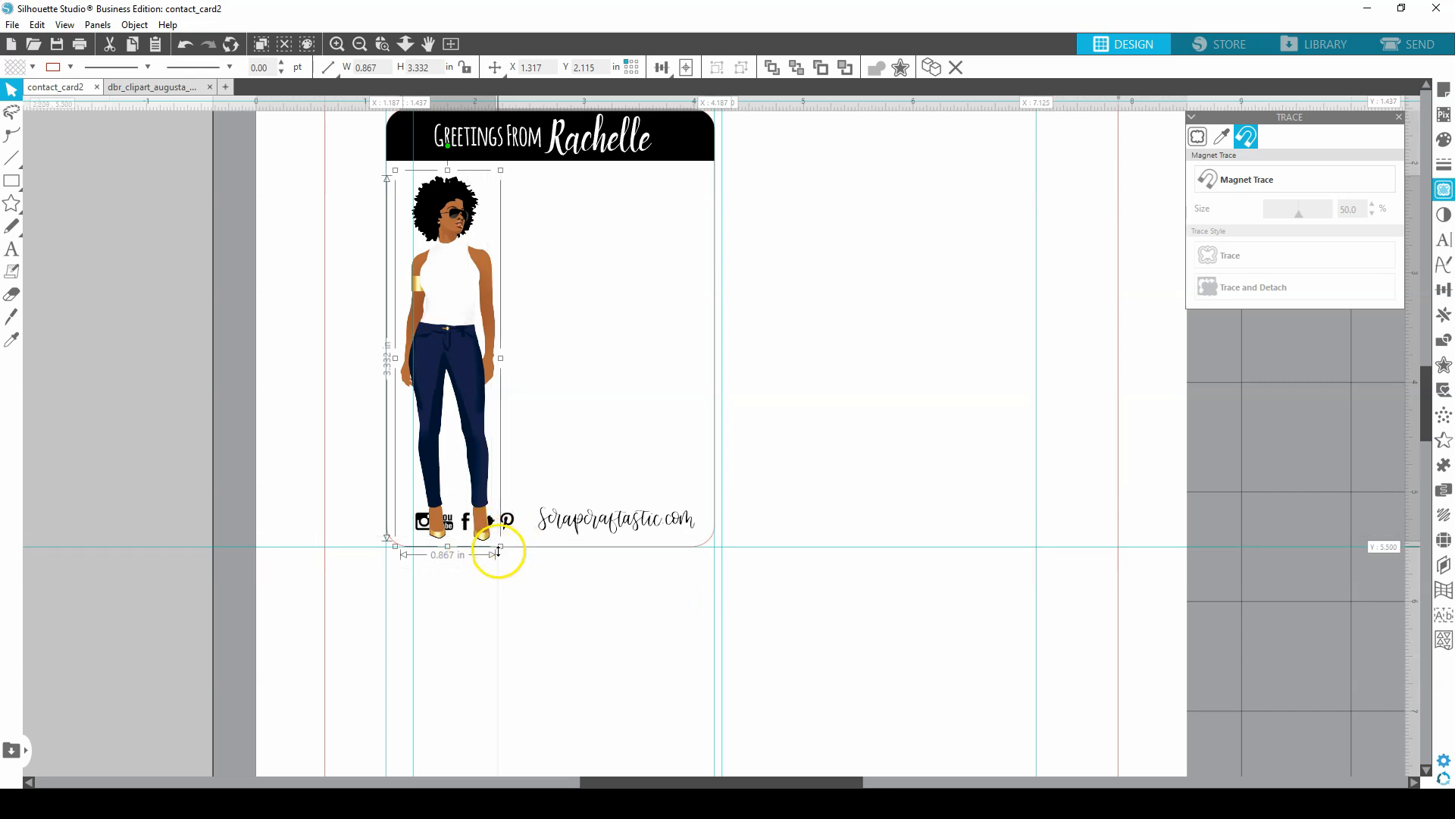
{"action": "left_click_drag", "start_coordinate": [499, 543], "coordinate": [481, 507]}
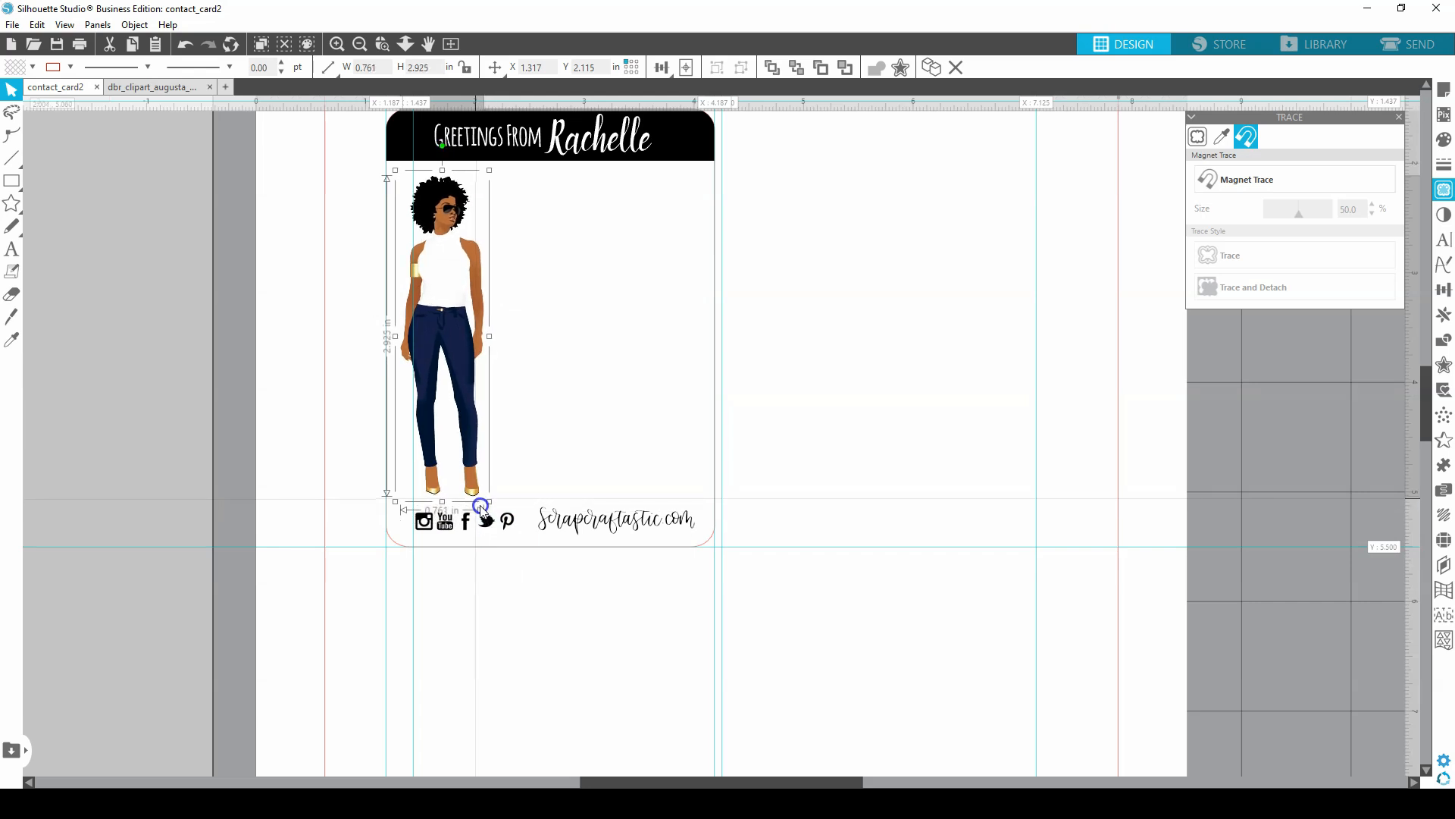
{"action": "left_click_drag", "start_coordinate": [414, 310], "coordinate": [430, 298]}
{"action": "left_click", "coordinate": [603, 312]}
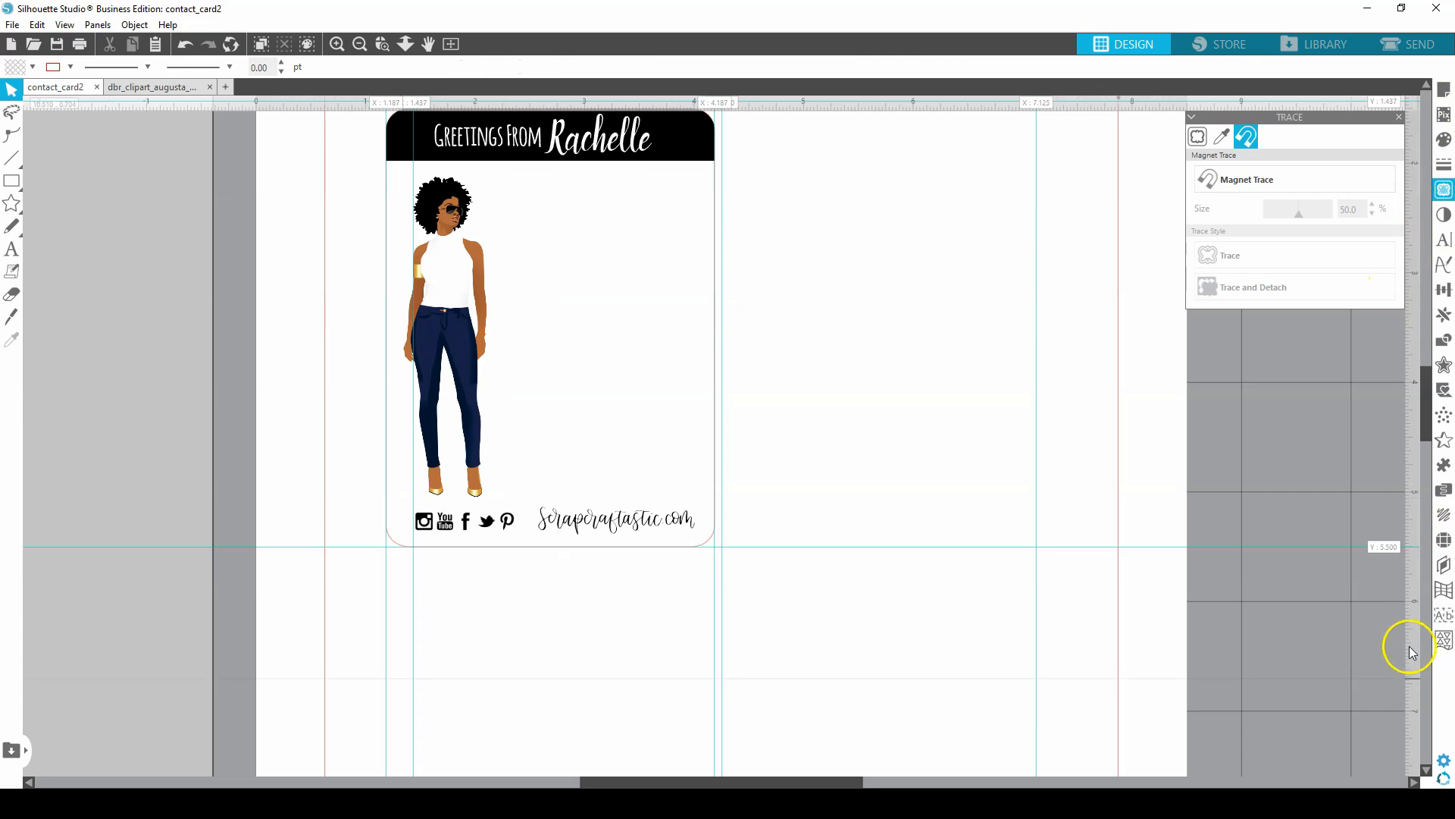
Rename the doll's polygon in the Kiss Cut layer as Doll
{"action": "left_click", "coordinate": [1443, 565]}
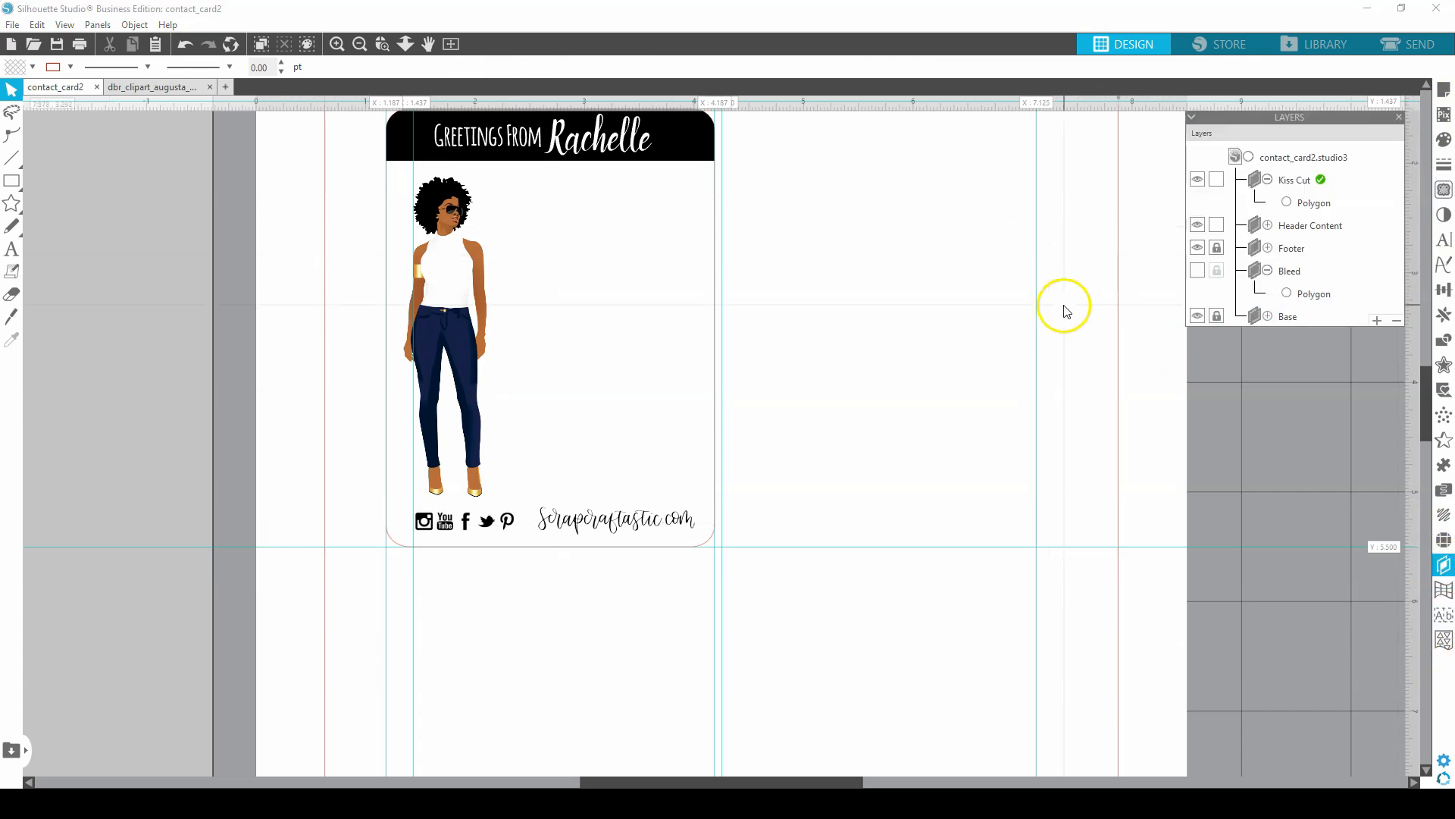
{"action": "left_click", "coordinate": [1295, 203]}
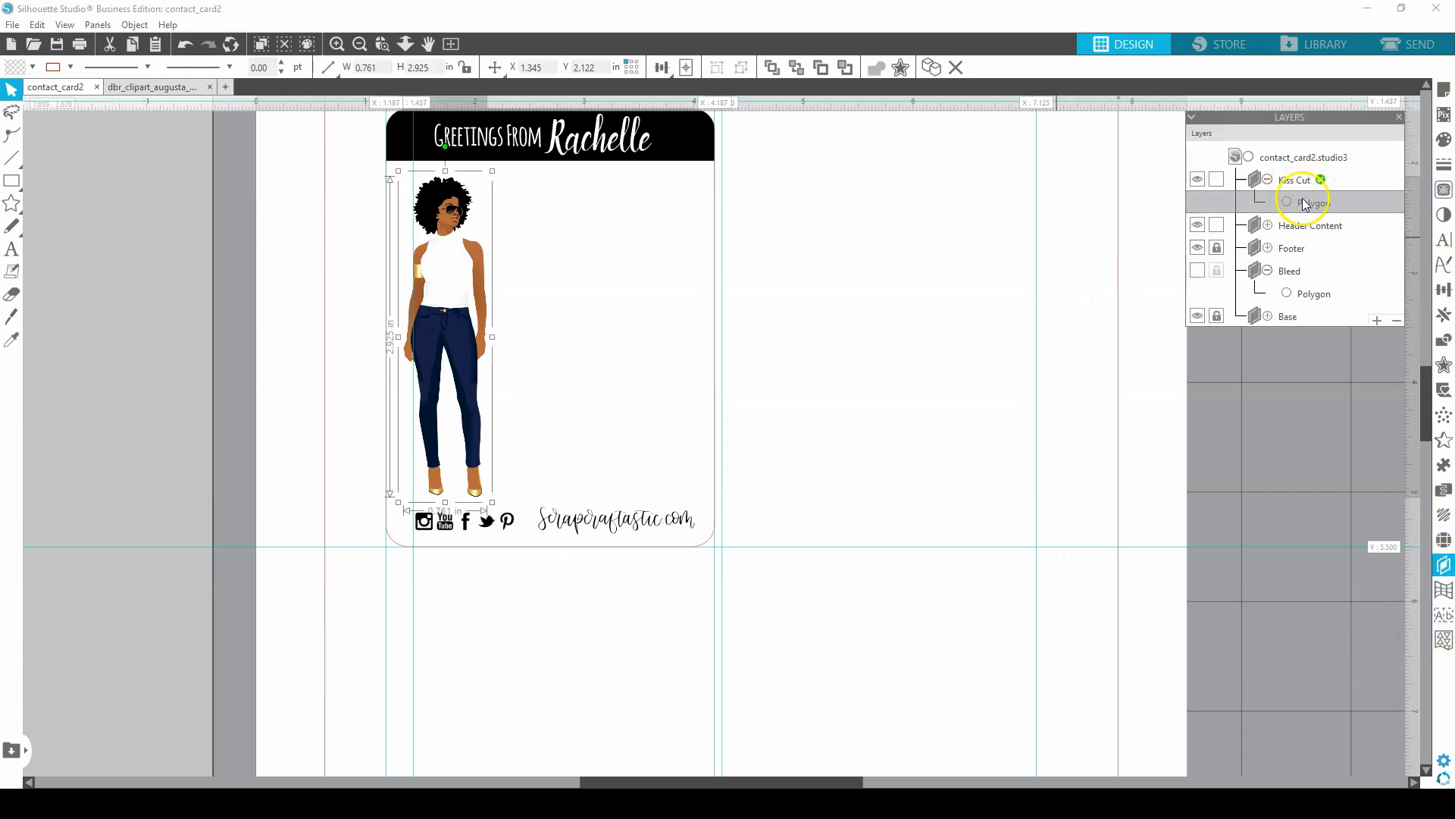
{"action": "double_click", "coordinate": [1307, 205]}
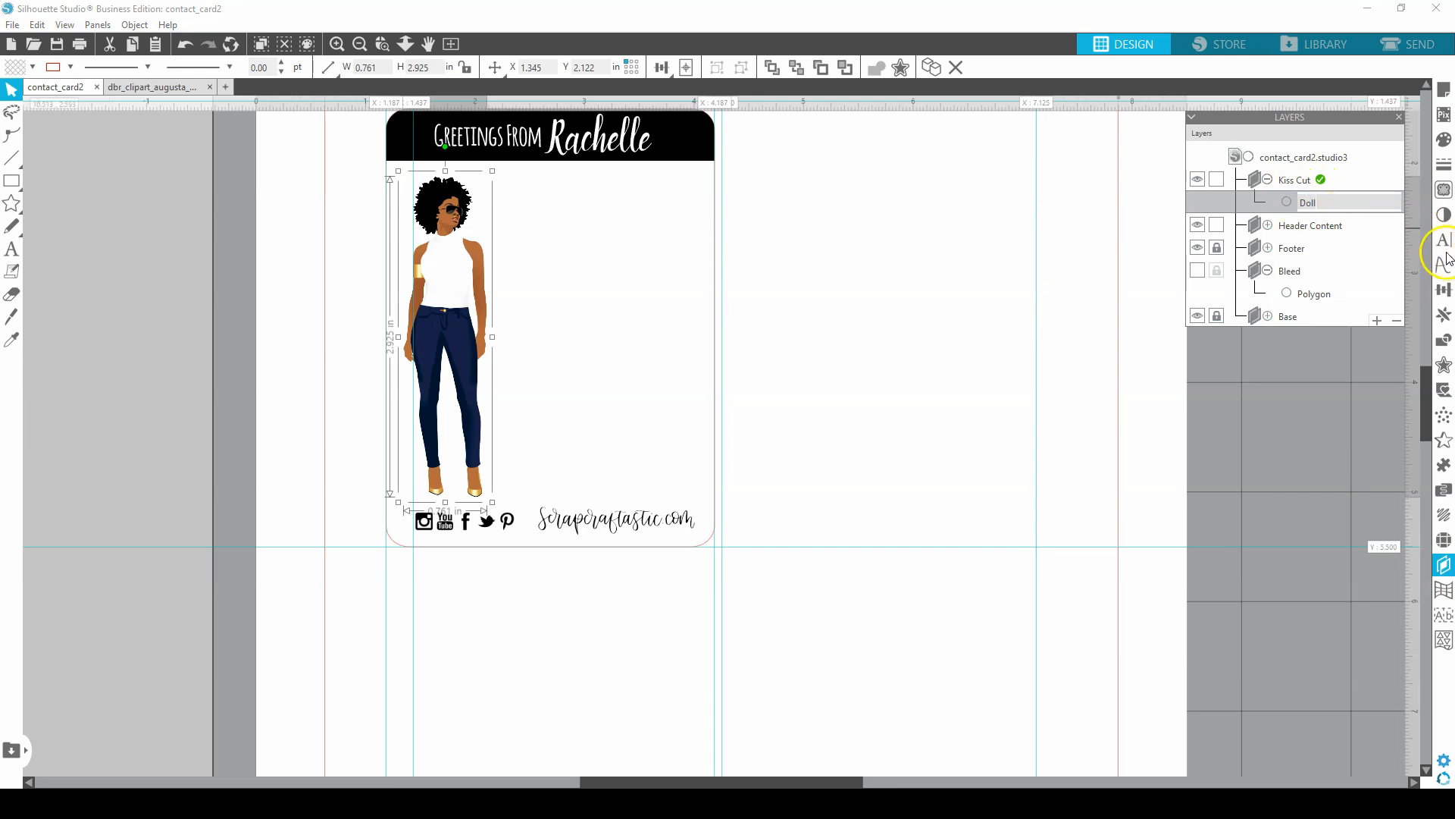
{"action": "type", "text": "Doll"}
{"action": "key", "text": "Return"}
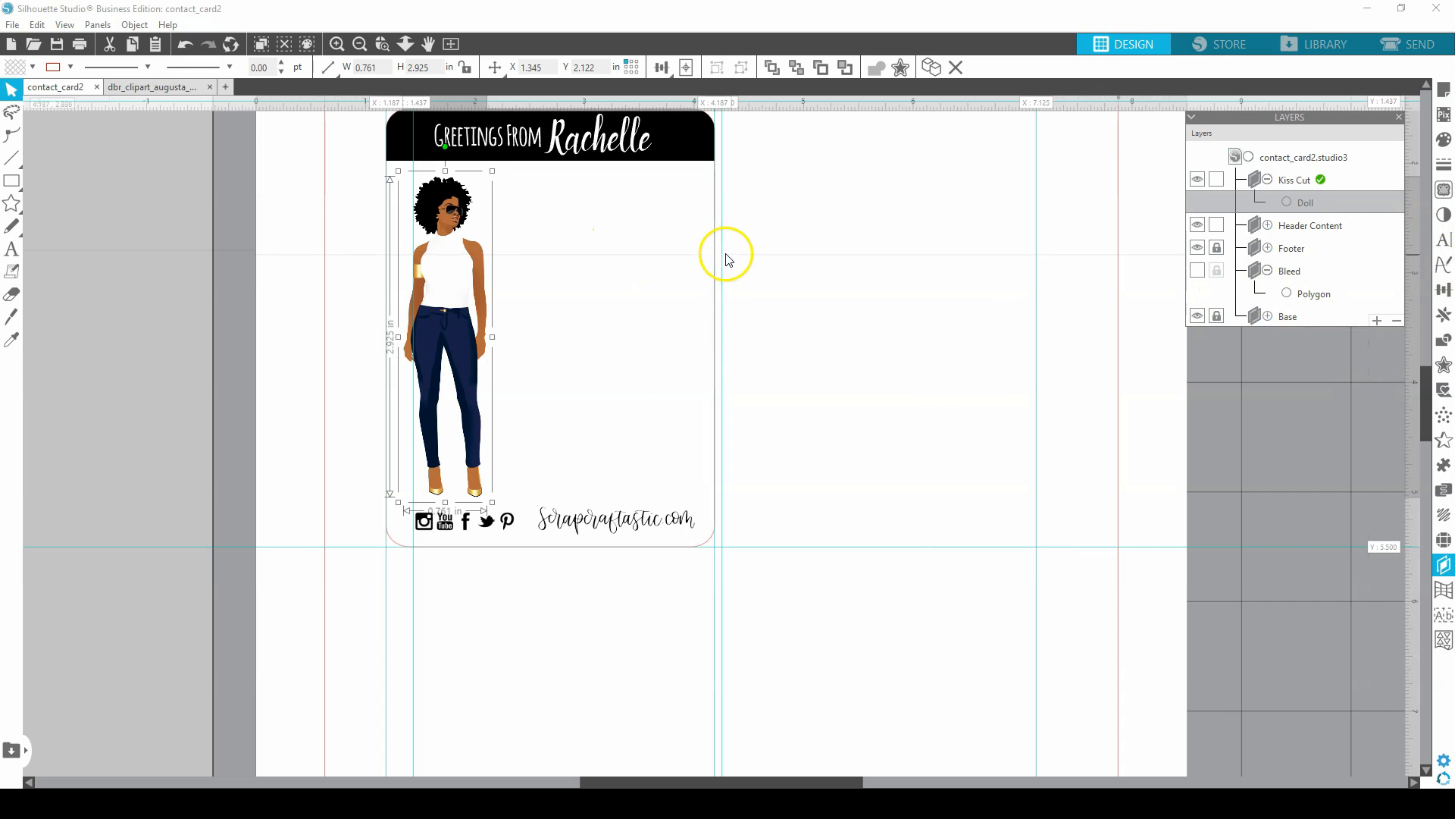
Deselect the doll and save the contact_card2 file
{"action": "left_click", "coordinate": [335, 201]}
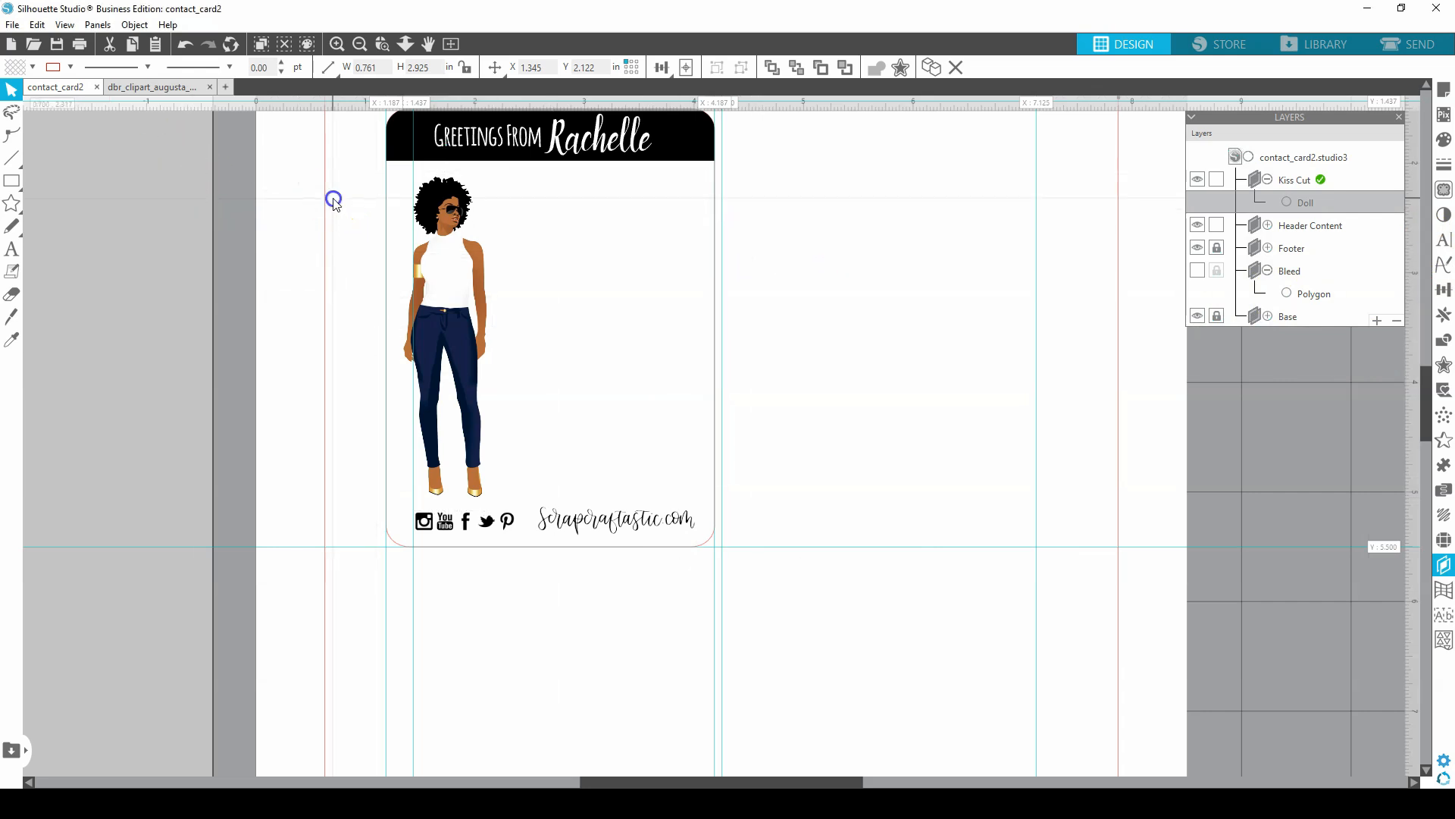
{"action": "left_click", "coordinate": [12, 24]}
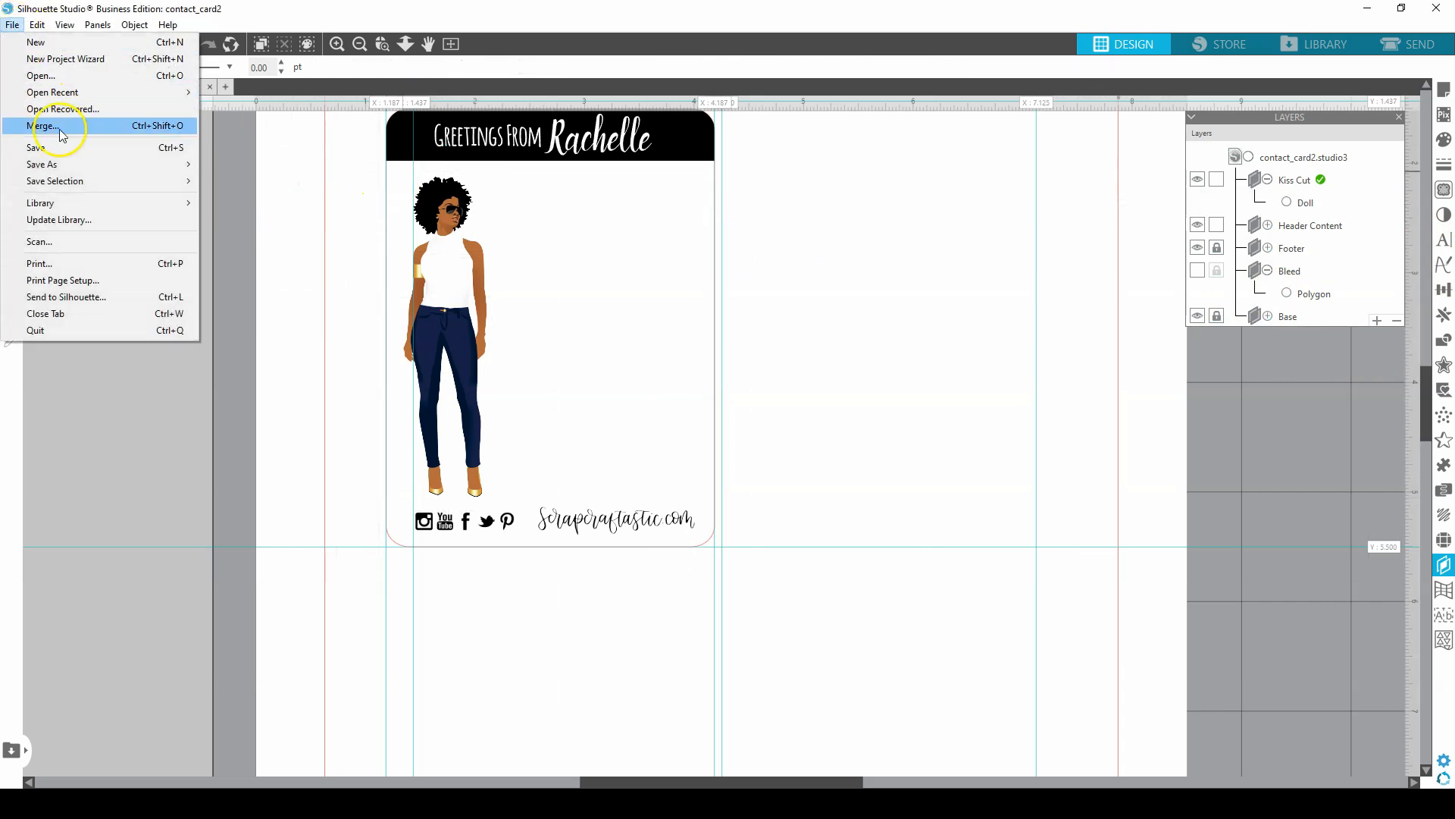
{"action": "left_click", "coordinate": [76, 148]}
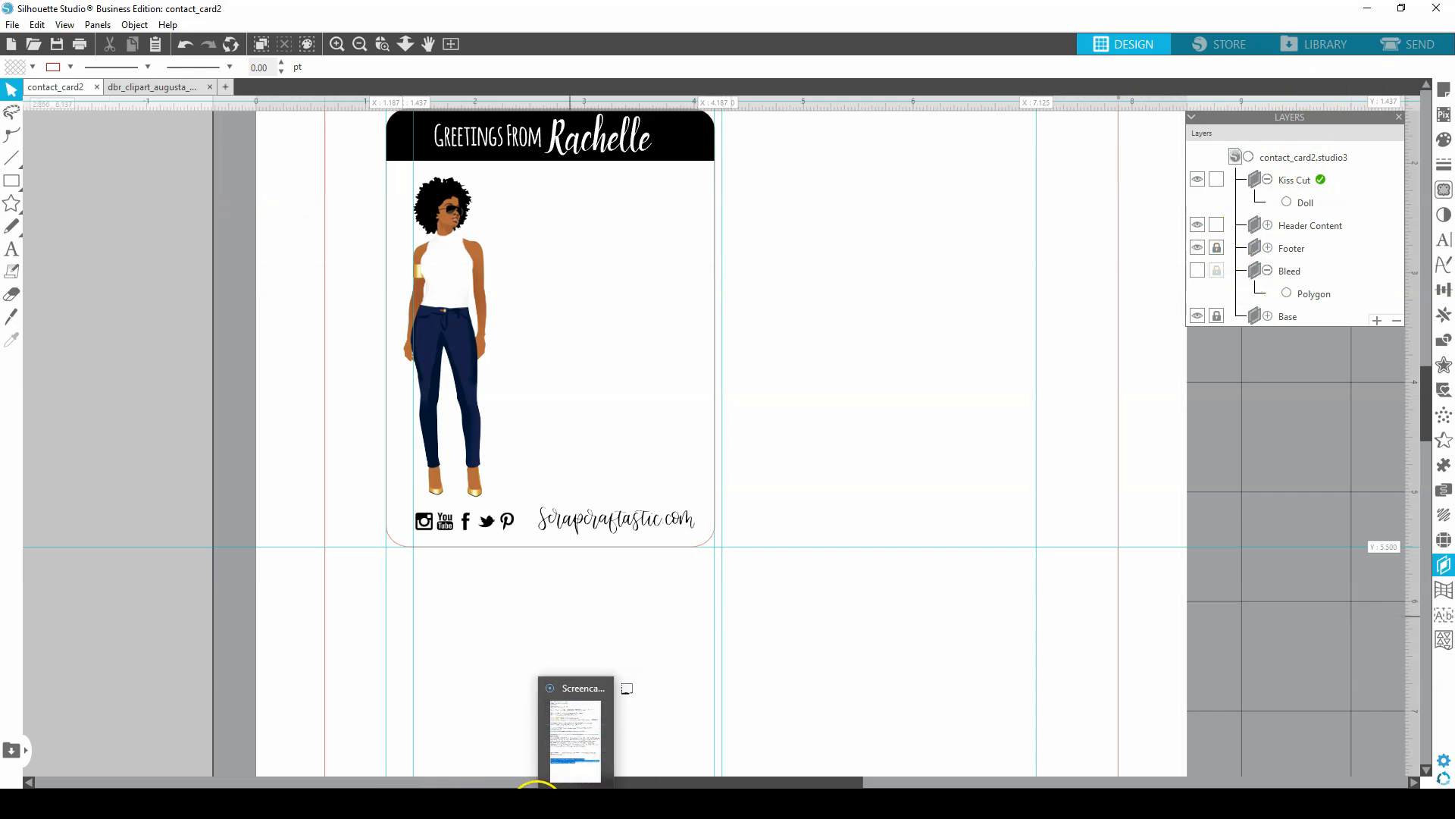
Open the graphics dbr_bowsandtails_blue, dbr_clipart_augusta_singles-07, -10 and -11, and roses-01 together from the Contact Card Graphics folder
{"action": "left_click", "coordinate": [13, 26]}
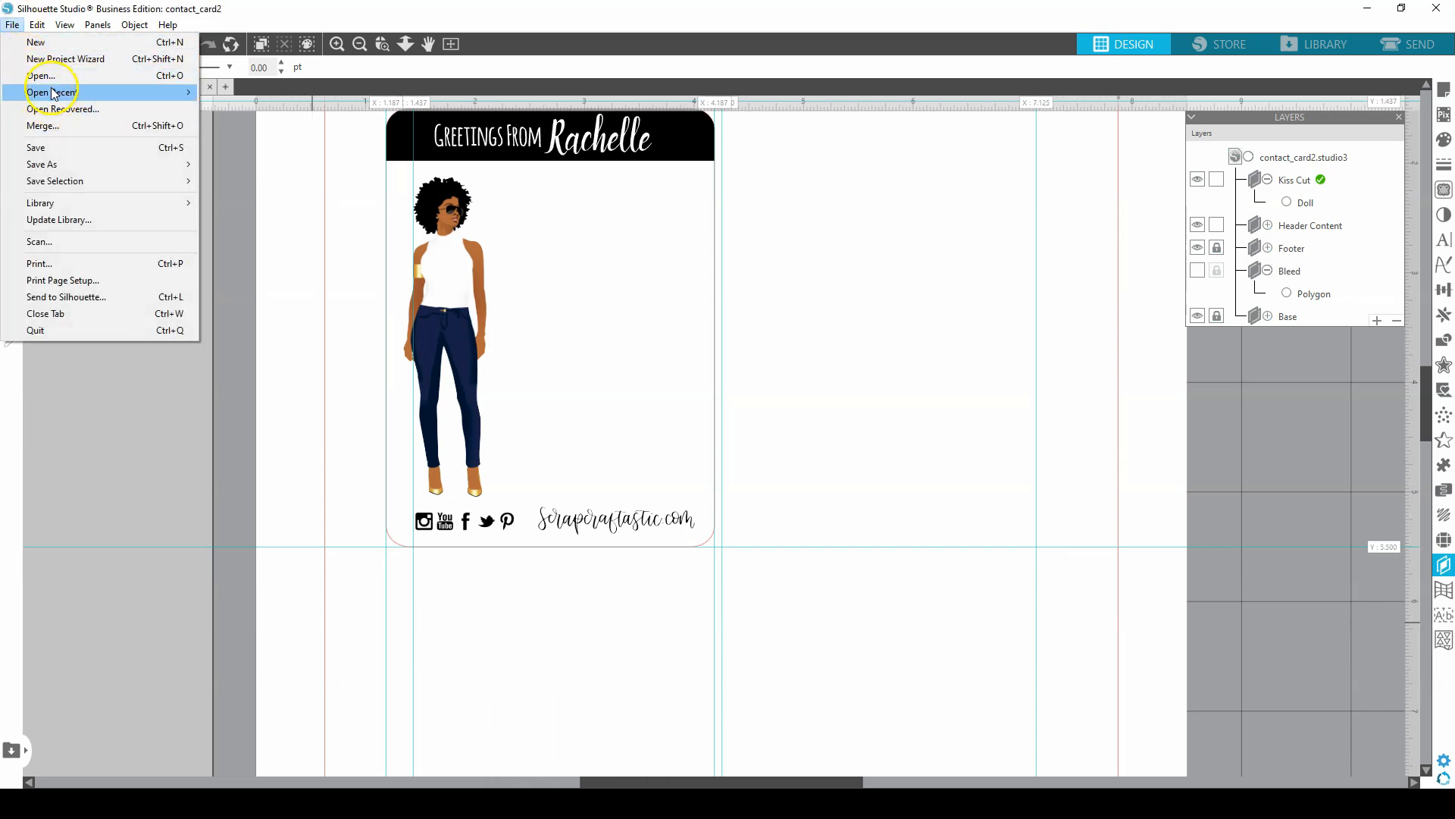
{"action": "left_click", "coordinate": [49, 78]}
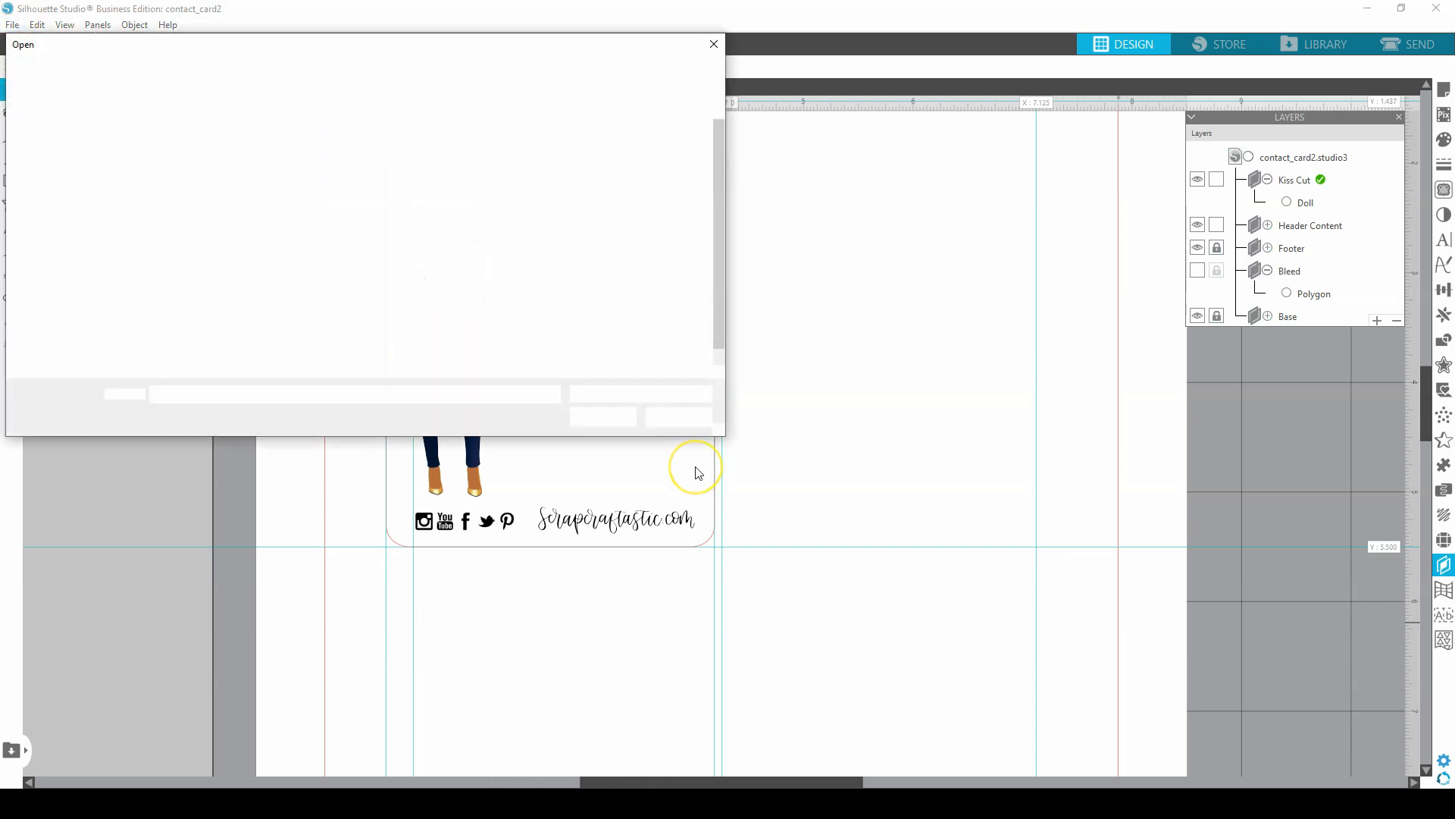
{"action": "left_click", "coordinate": [333, 168]}
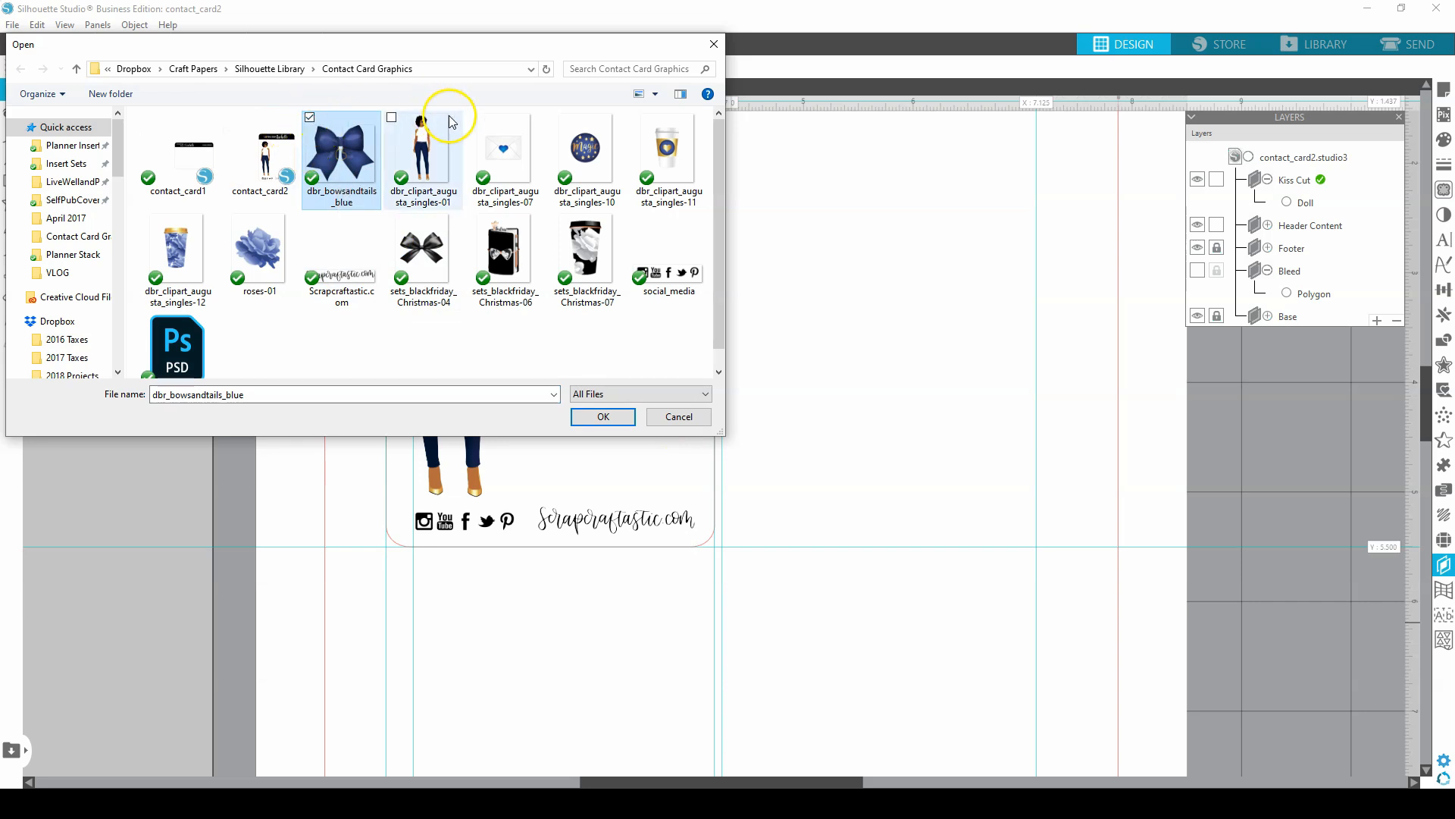
{"action": "left_click", "coordinate": [473, 118]}
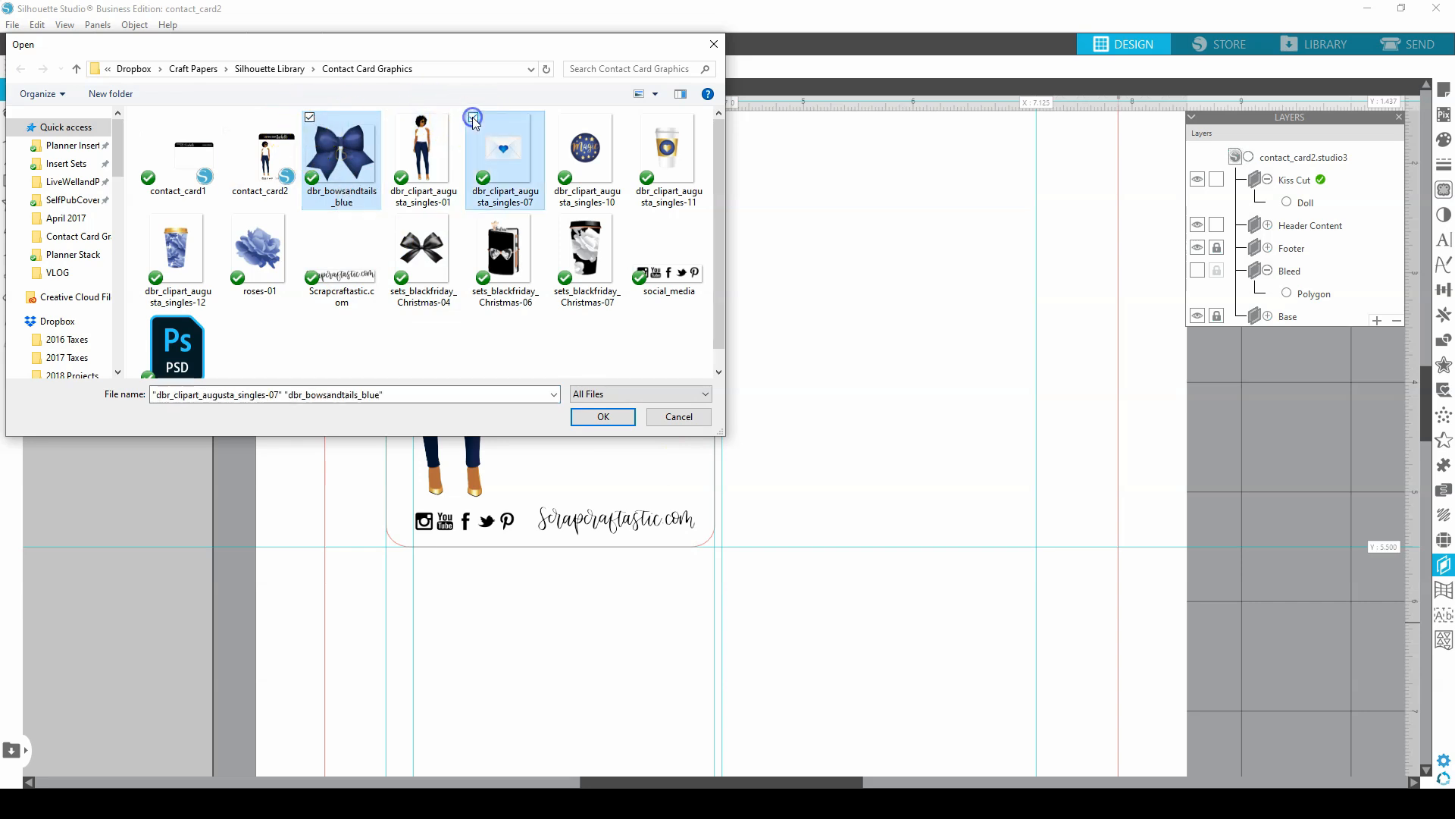
{"action": "left_click", "coordinate": [555, 117]}
{"action": "left_click", "coordinate": [256, 248], "text": "ctrl"}
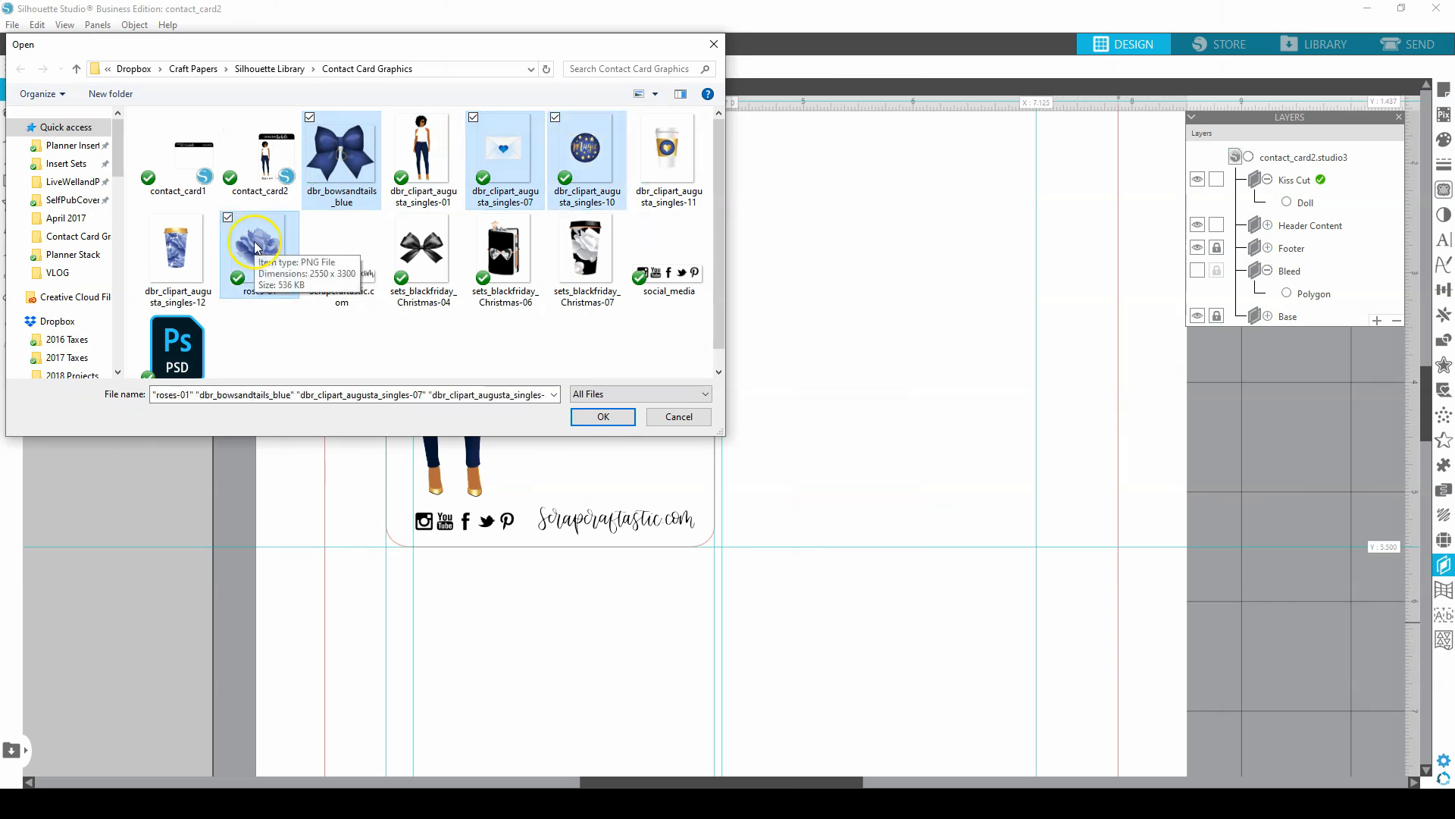
{"action": "left_click", "coordinate": [637, 117]}
{"action": "left_click", "coordinate": [603, 416]}
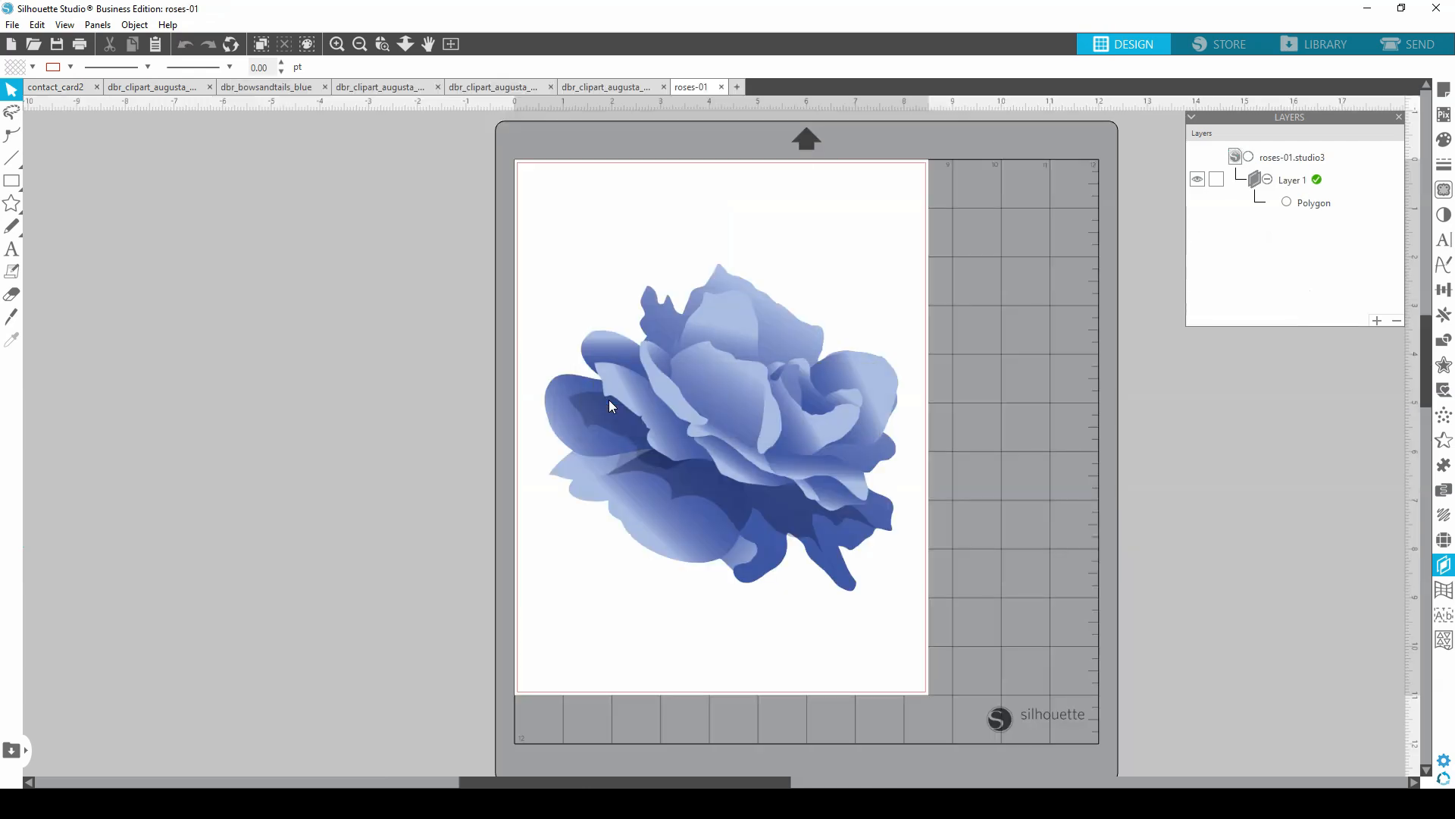
Trace and detach the blue rose with the trace area around the whole flower and the threshold at 80%
{"action": "left_click", "coordinate": [608, 398]}
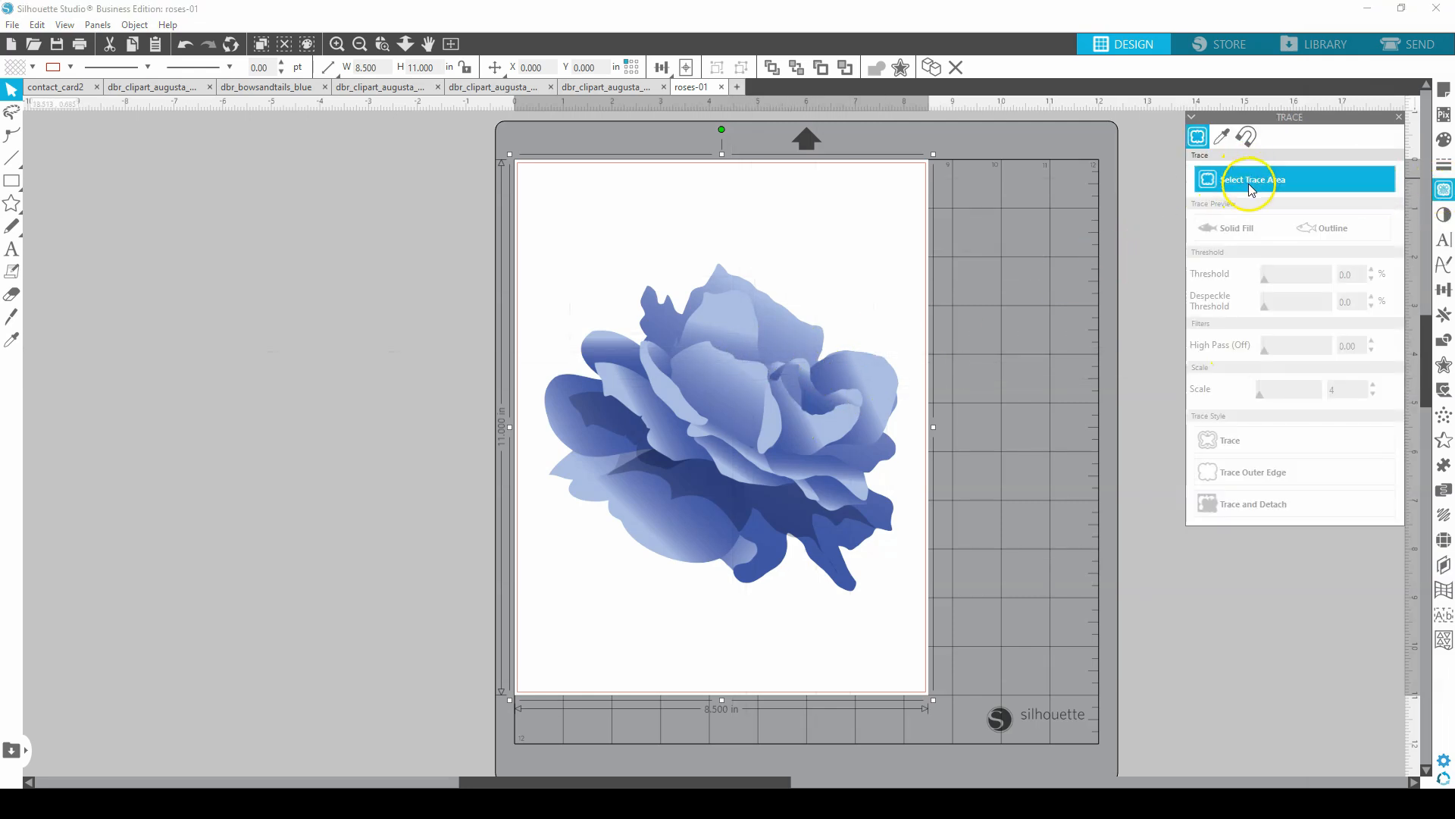
{"action": "left_click", "coordinate": [1247, 181]}
{"action": "mouse_move", "coordinate": [521, 210]}
{"action": "left_mouse_down"}
{"action": "mouse_move", "coordinate": [926, 666]}
{"action": "mouse_move", "coordinate": [917, 633]}
{"action": "left_mouse_up"}
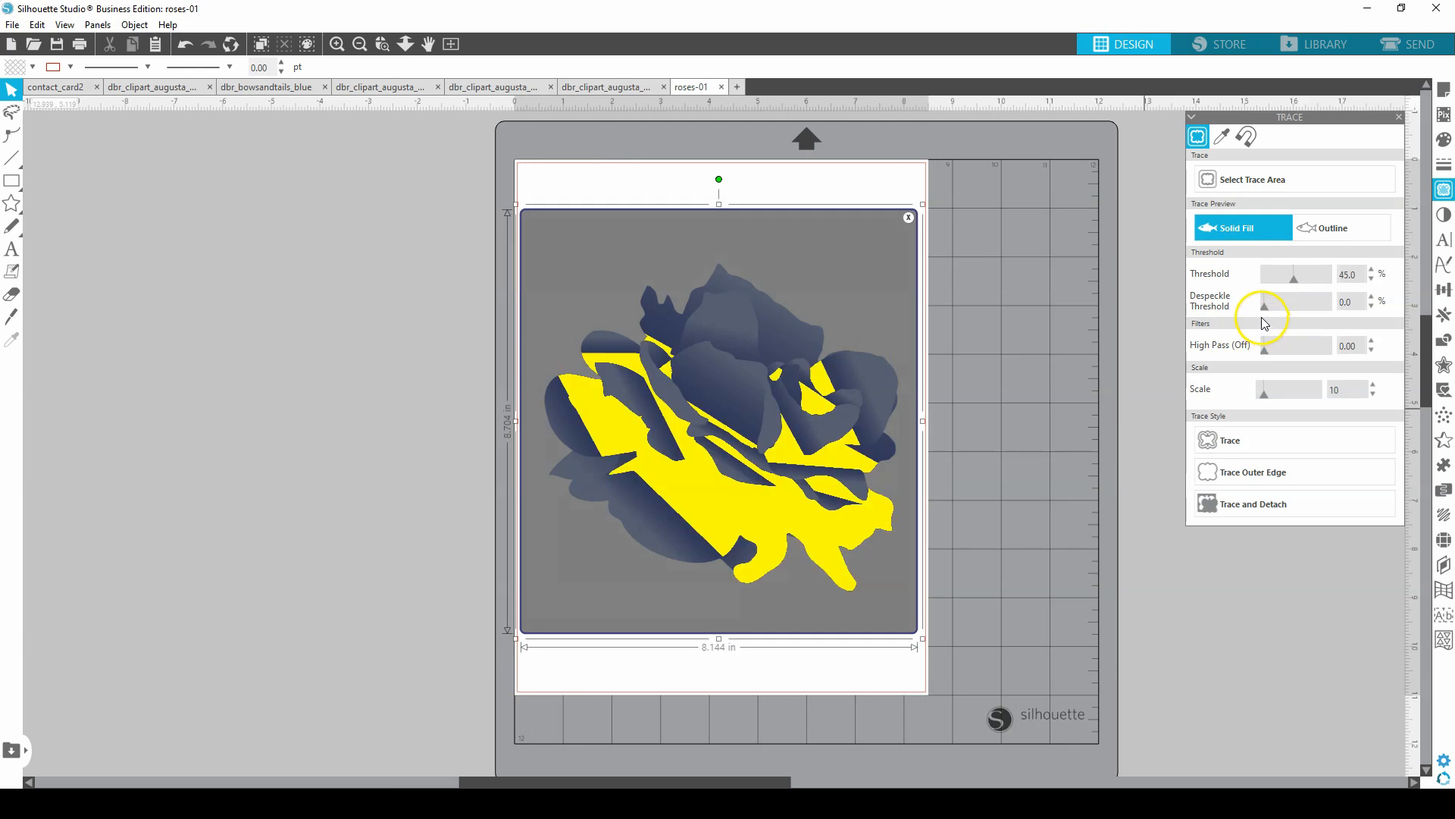
{"action": "left_click_drag", "start_coordinate": [1295, 285], "coordinate": [1320, 281]}
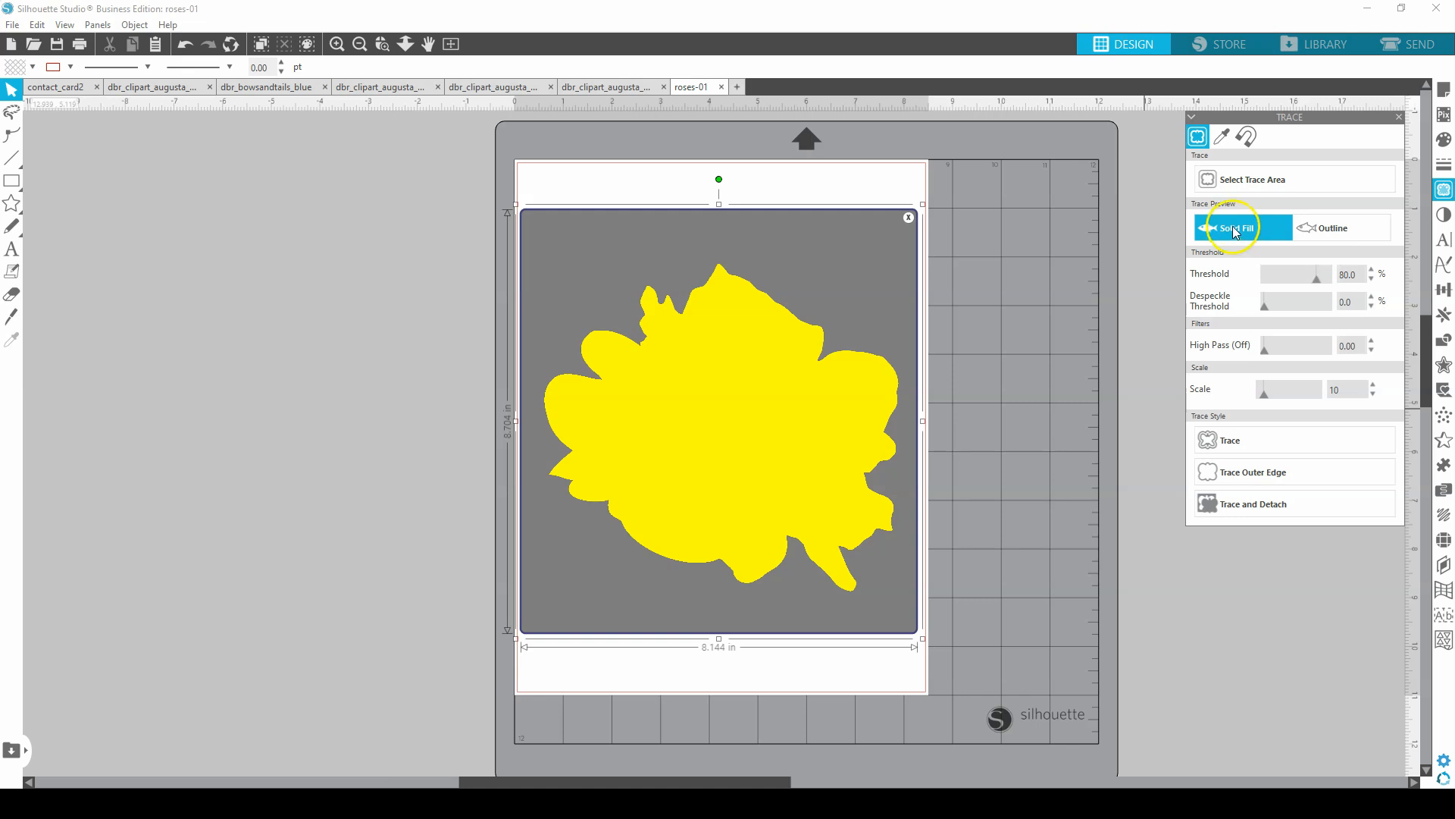
{"action": "left_click", "coordinate": [1230, 506]}
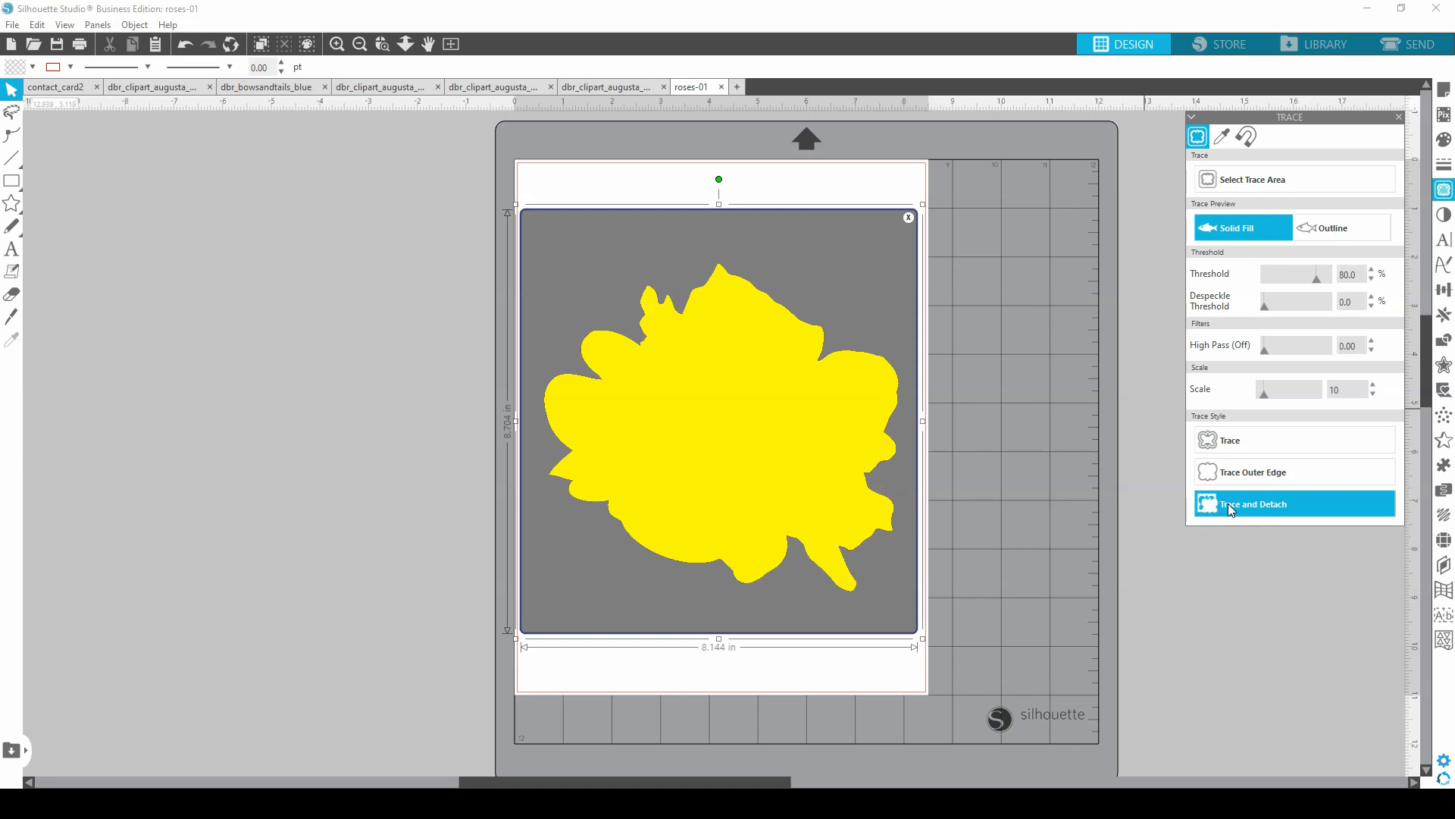
Move the detached rose completely off the page to its left
{"action": "left_click_drag", "start_coordinate": [780, 357], "coordinate": [491, 335]}
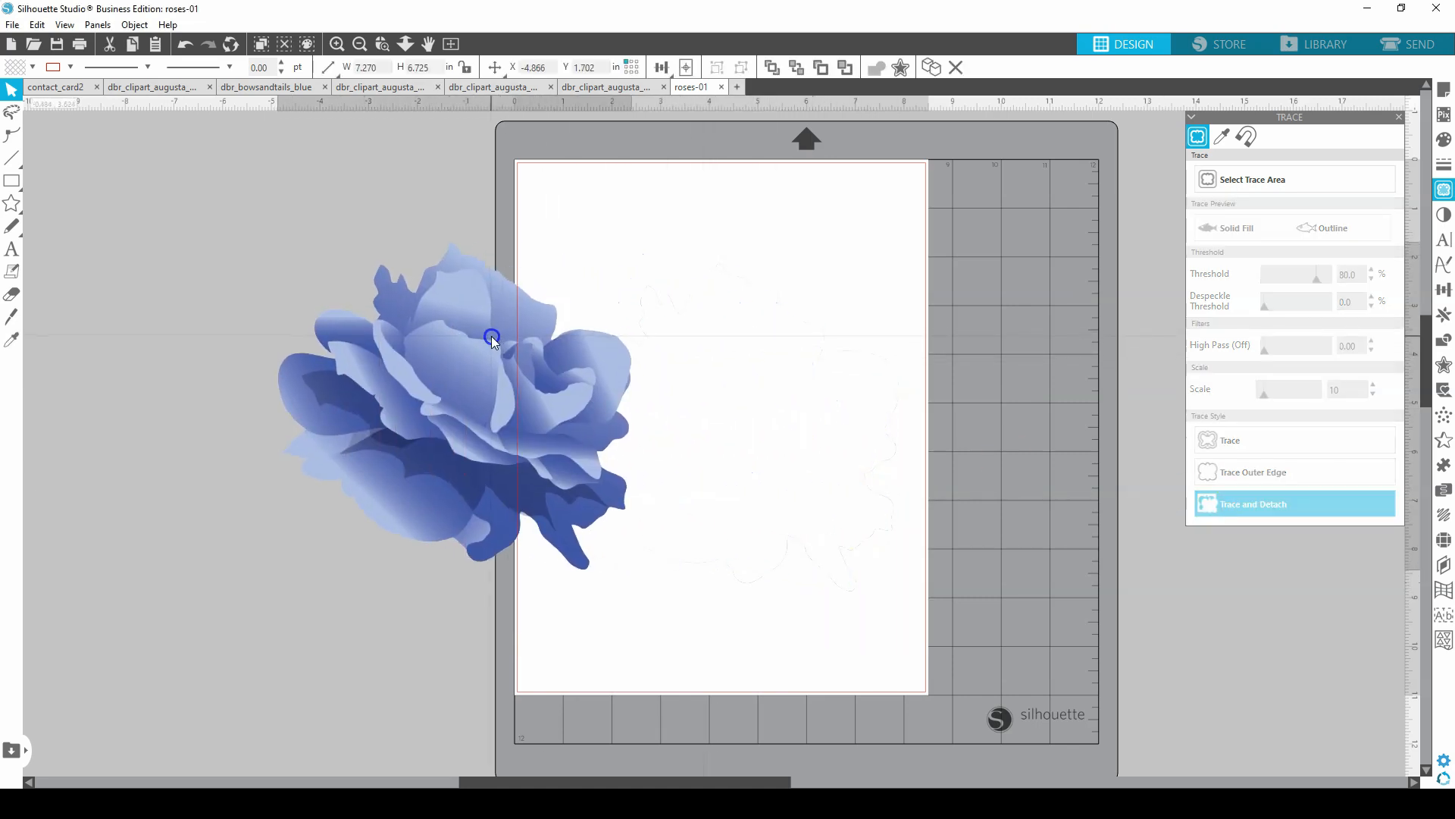
{"action": "left_click", "coordinate": [635, 191]}
{"action": "left_click", "coordinate": [601, 258]}
{"action": "left_click_drag", "start_coordinate": [472, 350], "coordinate": [302, 351]}
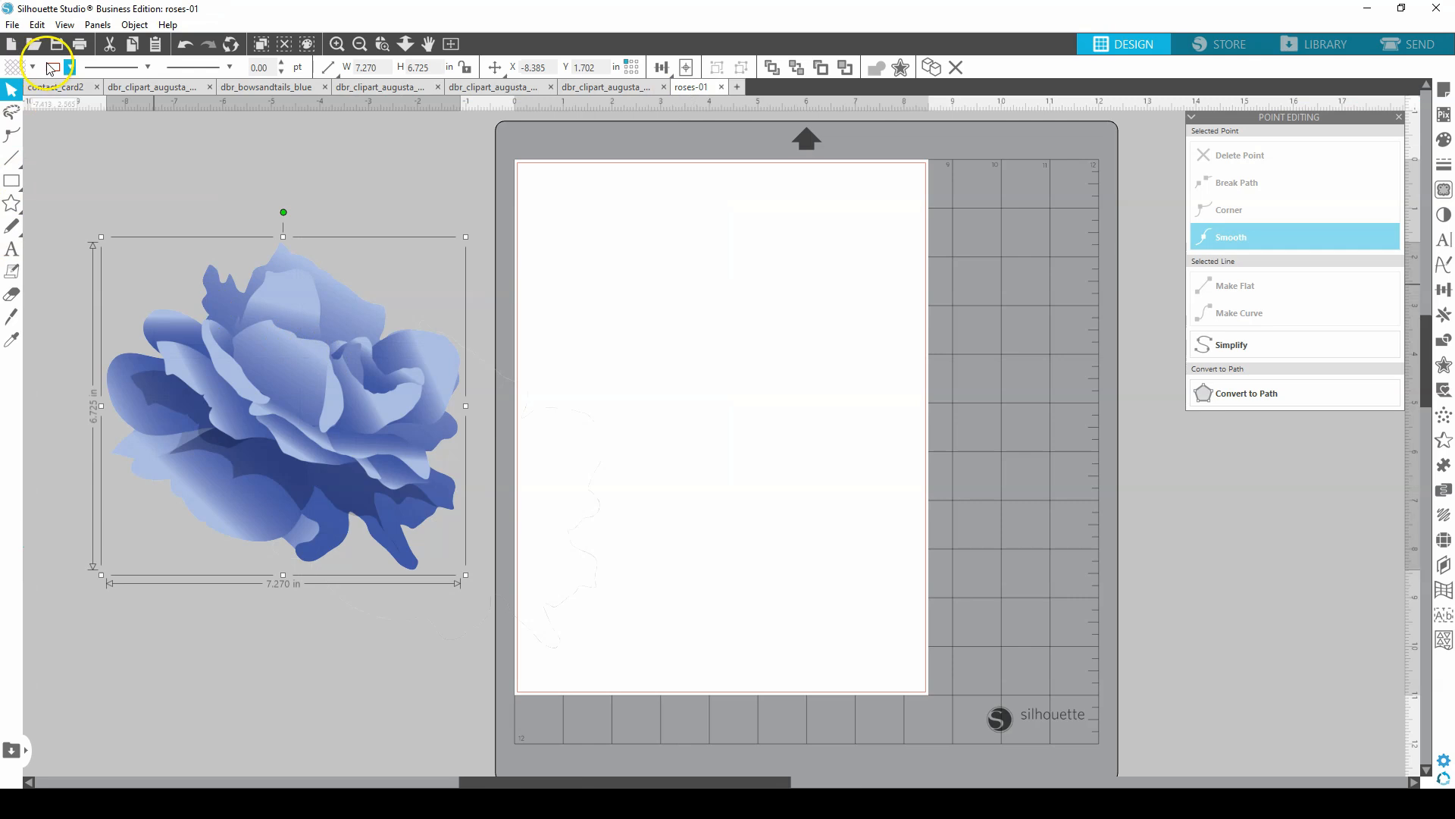
Paste the rose into contact_card2, scale it to about 0.79 in wide and place it beside the doll's feet above the website text
{"action": "left_click", "coordinate": [54, 87]}
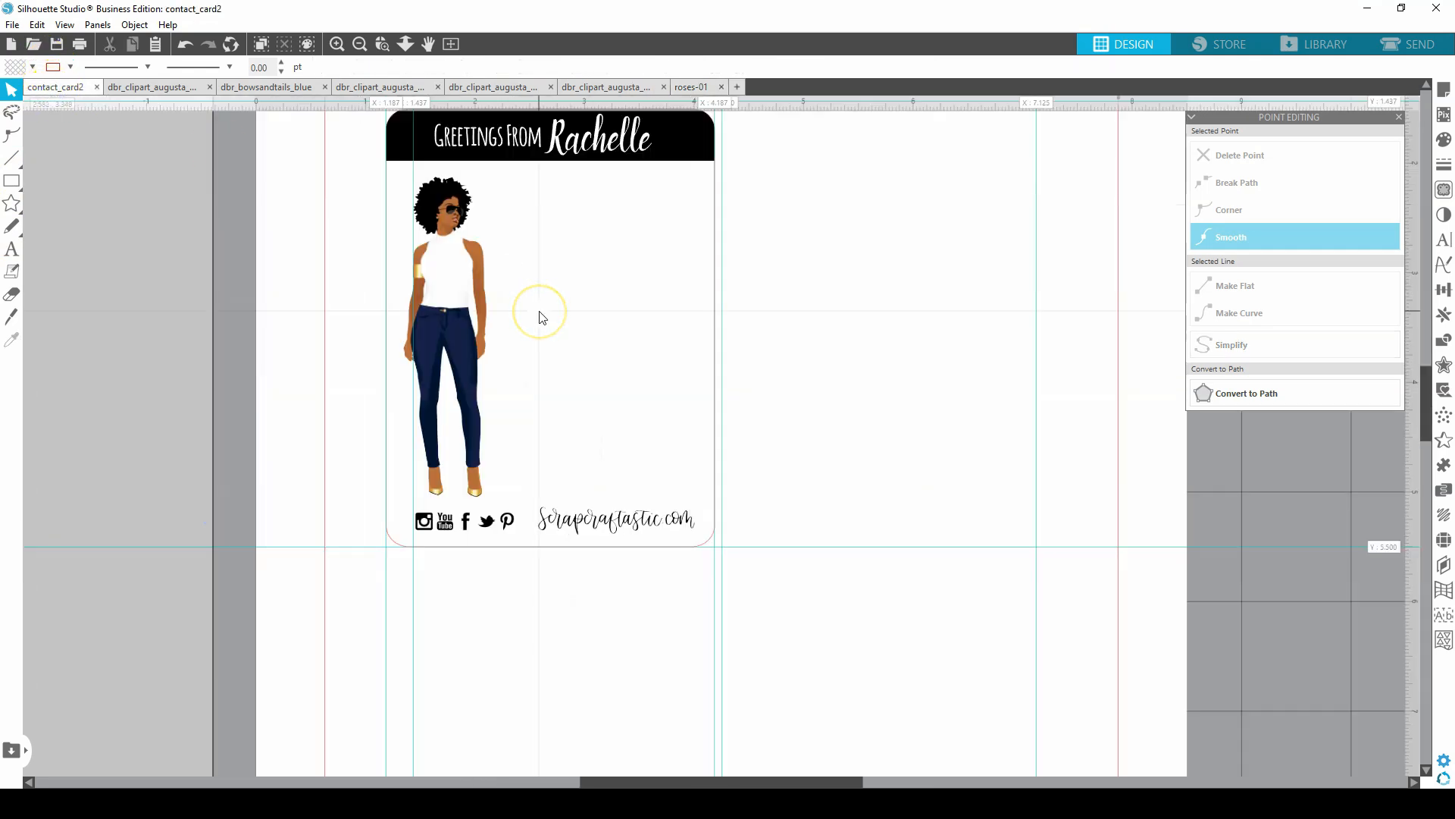
{"action": "key", "text": "ctrl+v"}
{"action": "left_click_drag", "start_coordinate": [844, 243], "coordinate": [708, 347]}
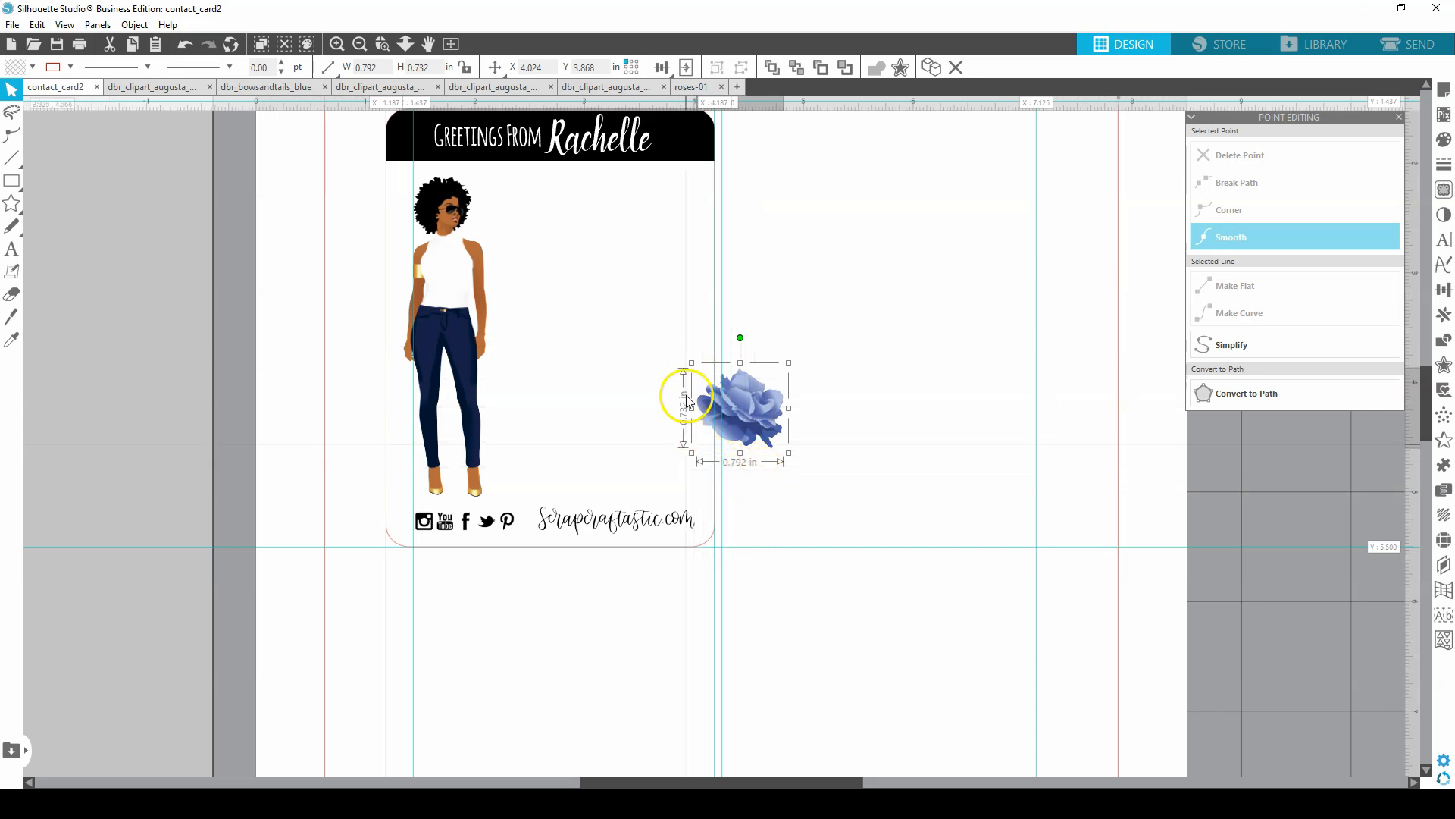
{"action": "left_click_drag", "start_coordinate": [736, 399], "coordinate": [546, 430]}
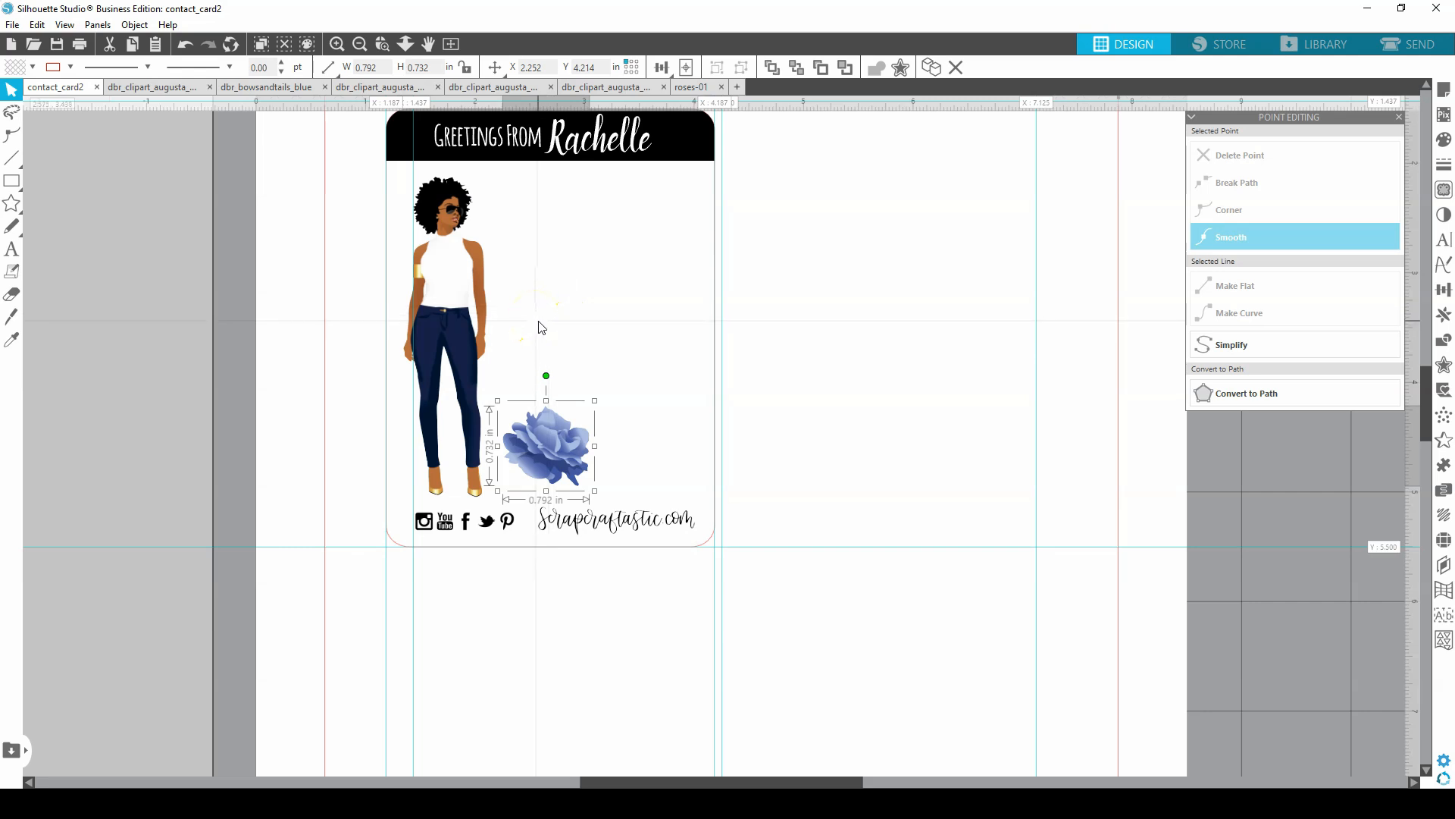
Preview the card's cut lines in the Send view, checking the outlines around the doll and rose
{"action": "key", "text": "i"}
{"action": "key", "text": "ctrl+="}
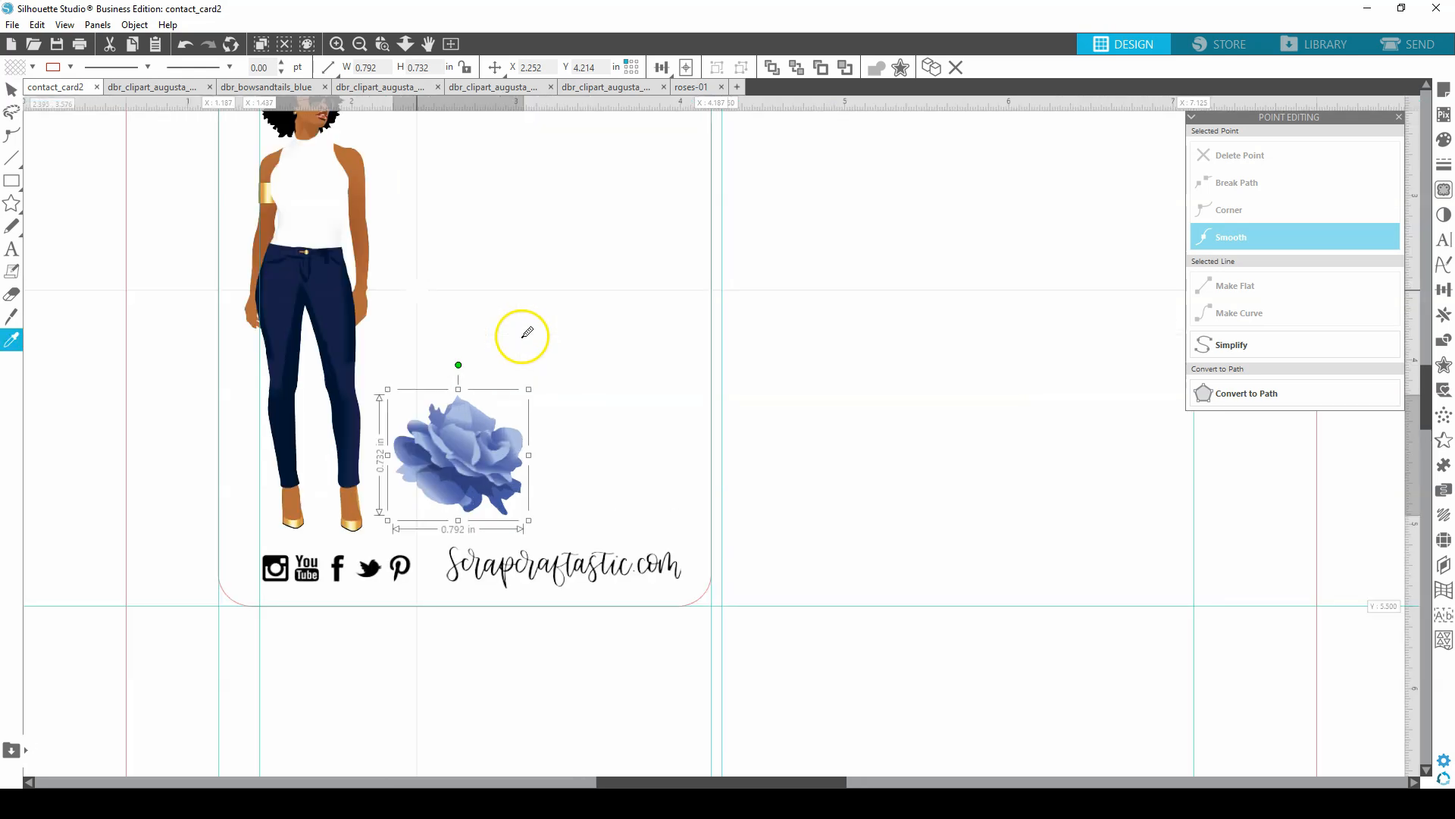
{"action": "scroll", "coordinate": [563, 340], "scroll_direction": "up", "scroll_amount": 2}
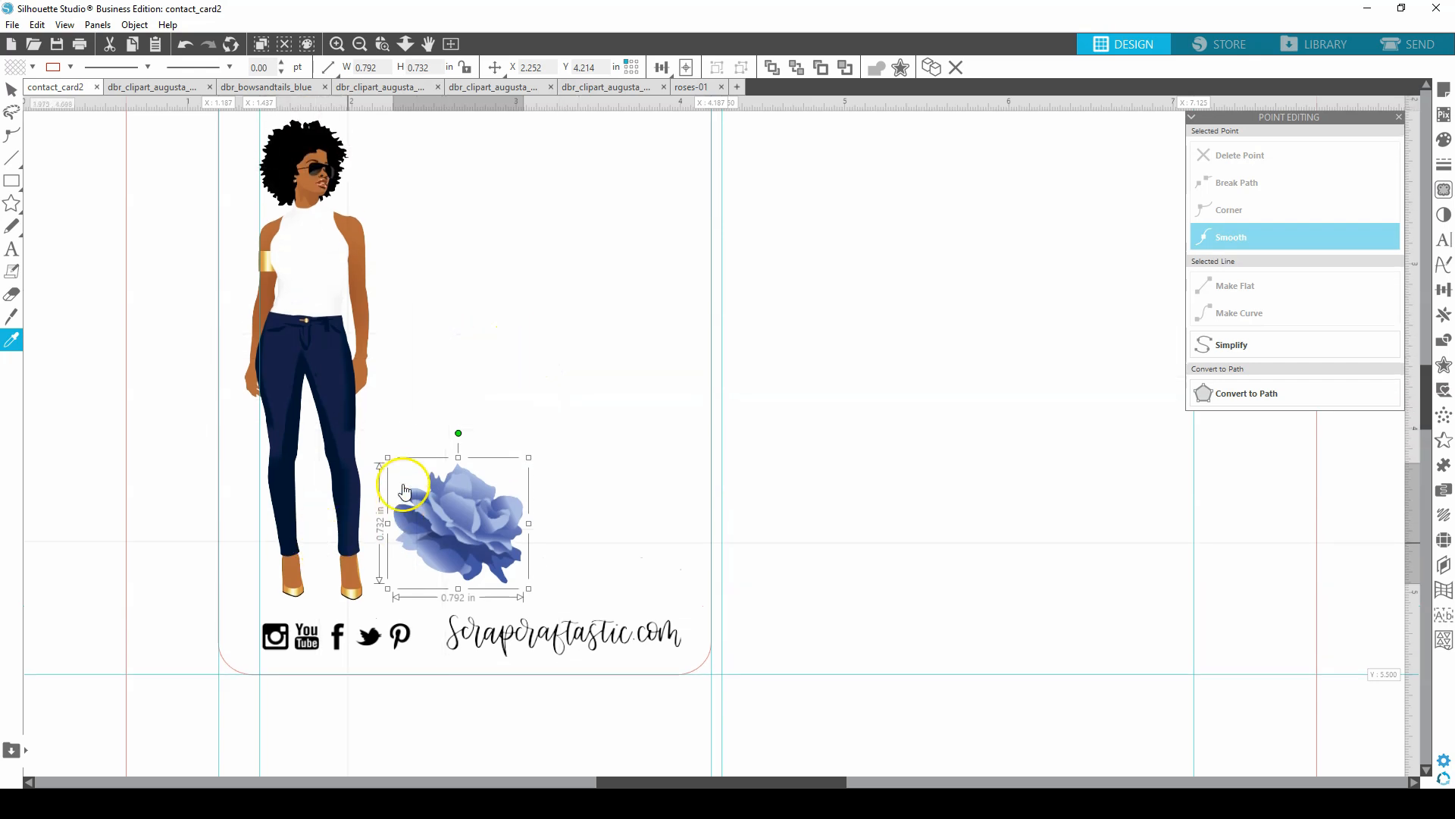
{"action": "key", "text": "v"}
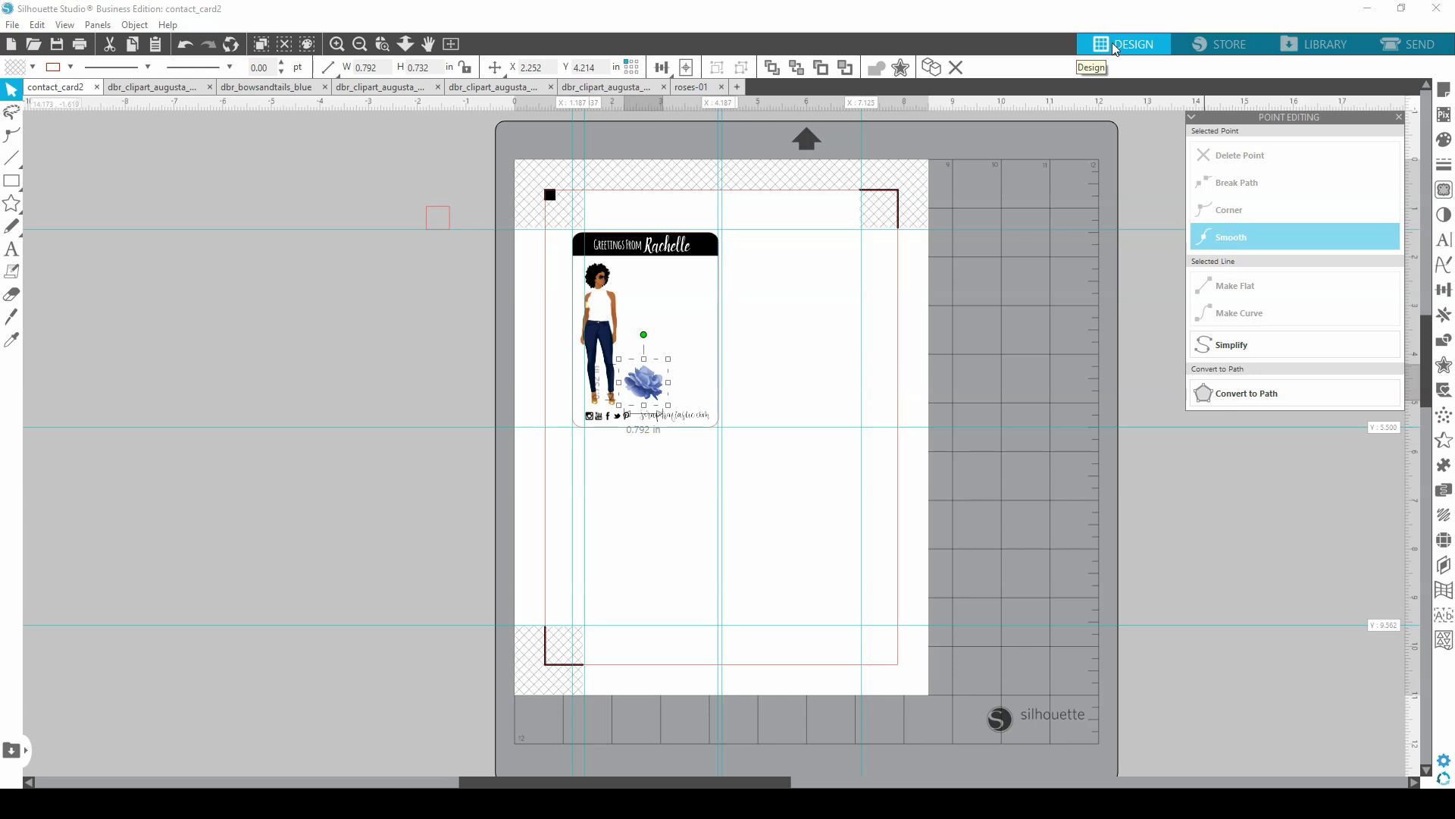
{"action": "left_click", "coordinate": [1423, 47]}
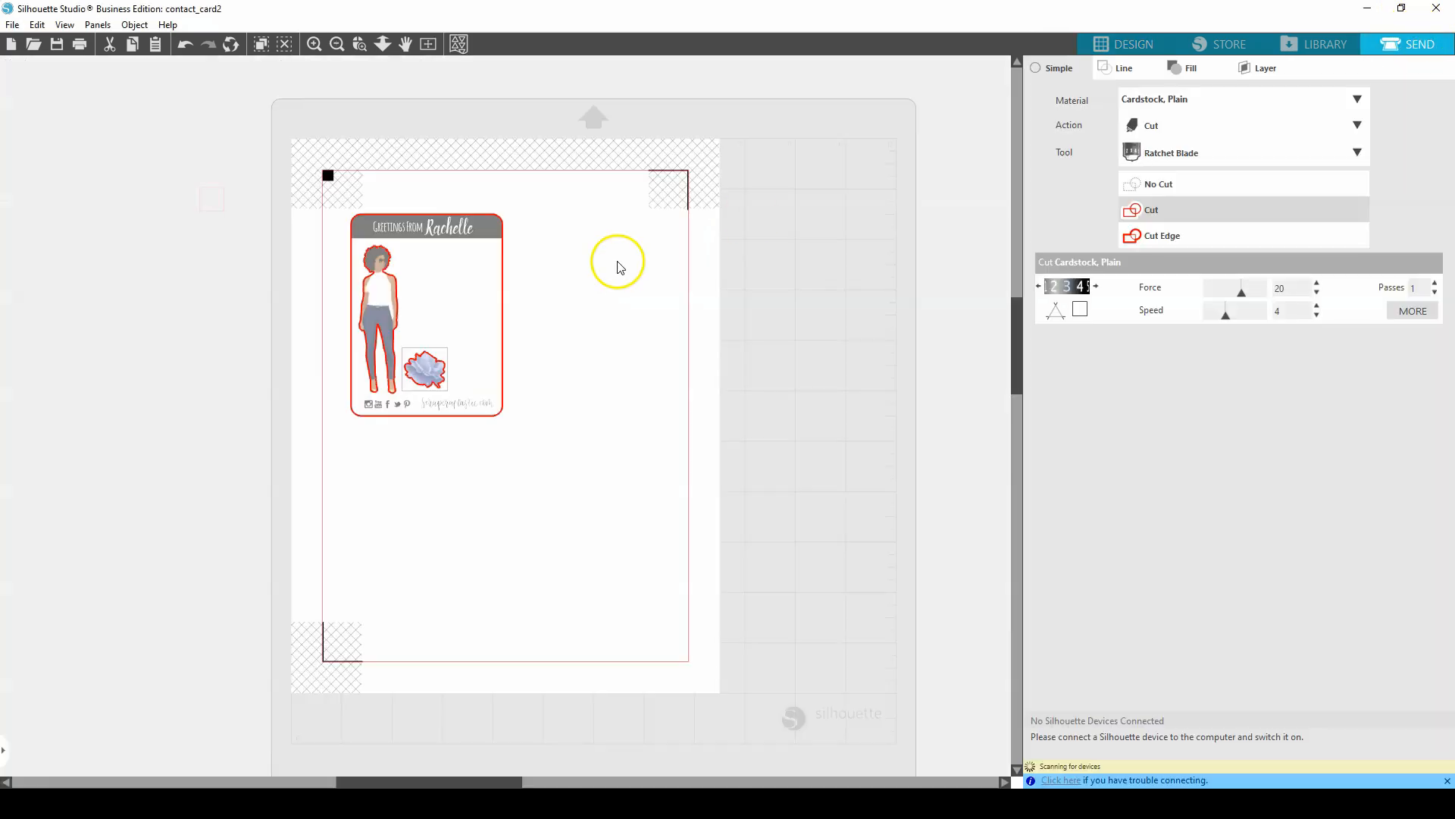
{"action": "left_click", "coordinate": [430, 370]}
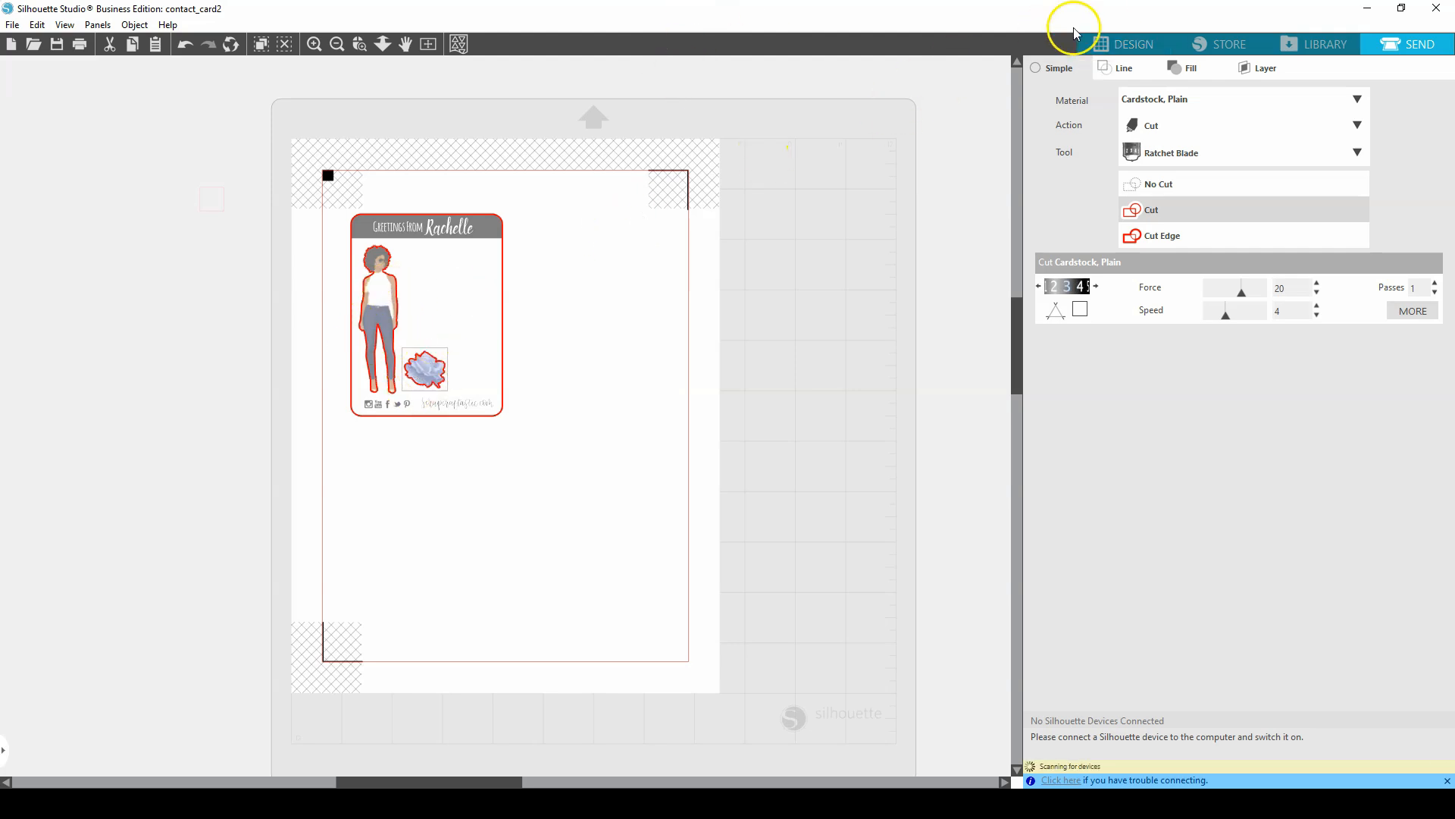
{"action": "left_click", "coordinate": [1124, 44]}
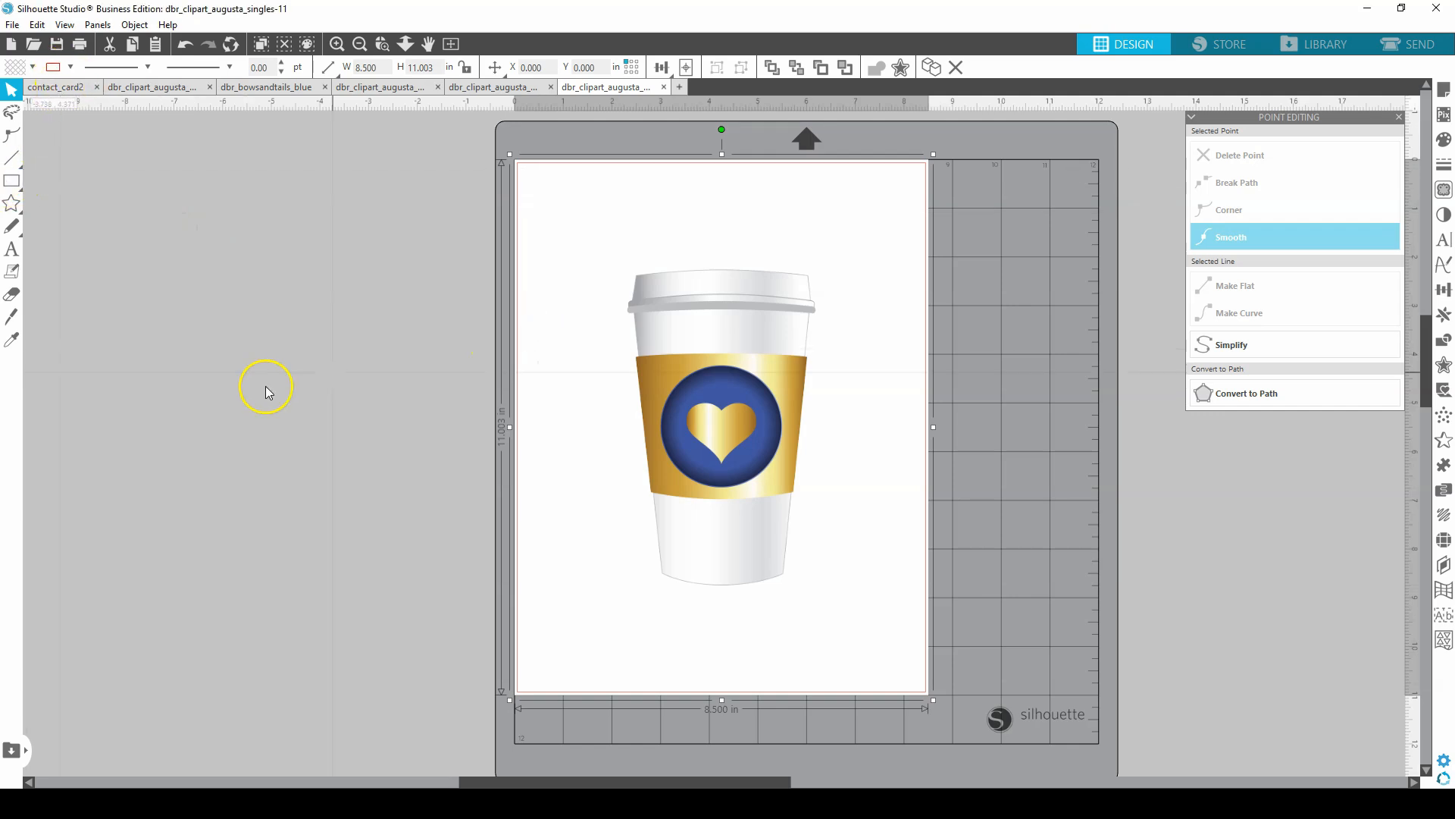
Trace and detach the coffee cup in dbr_clipart_augusta_singles-11 with the threshold at 100%
{"action": "left_click", "coordinate": [1444, 196]}
{"action": "left_click", "coordinate": [1290, 182]}
{"action": "left_click_drag", "start_coordinate": [601, 254], "coordinate": [838, 617]}
{"action": "left_click_drag", "start_coordinate": [1299, 283], "coordinate": [1332, 284]}
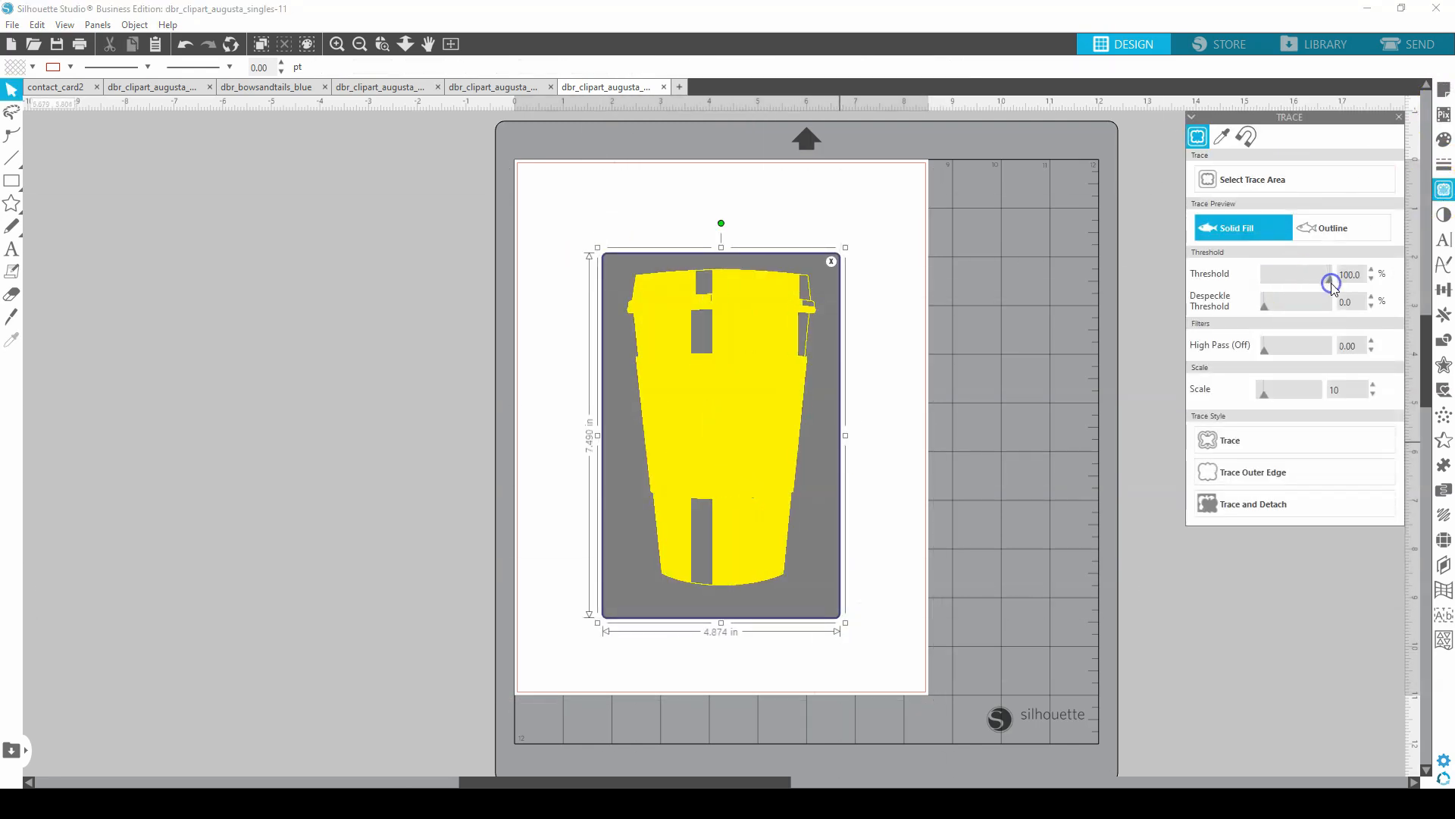
{"action": "left_click", "coordinate": [1285, 498]}
Copy the cup into contact_card2 and place it at about 0.66 in wide above the rose, beside the doll
{"action": "left_click", "coordinate": [708, 297]}
{"action": "key", "text": "ctrl+c"}
{"action": "left_click", "coordinate": [57, 88]}
{"action": "key", "text": "ctrl+v"}
{"action": "mouse_move", "coordinate": [641, 301]}
{"action": "left_mouse_down"}
{"action": "mouse_move", "coordinate": [805, 547]}
{"action": "mouse_move", "coordinate": [648, 331]}
{"action": "left_mouse_up"}
{"action": "left_click", "coordinate": [1444, 564]}
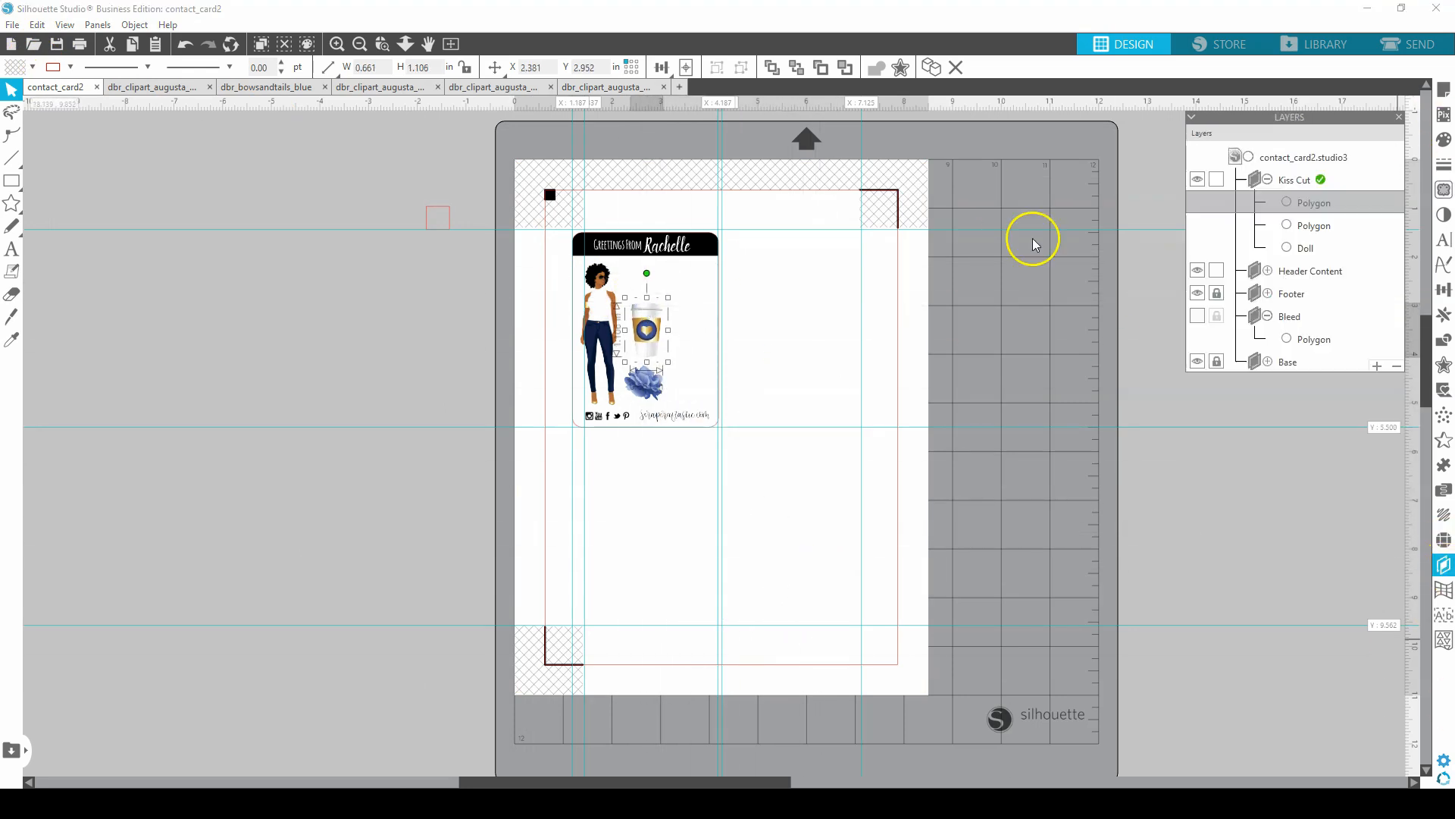
Trace and detach the Magic circle in dbr_clipart_augusta_singles-10
{"action": "left_click", "coordinate": [493, 87]}
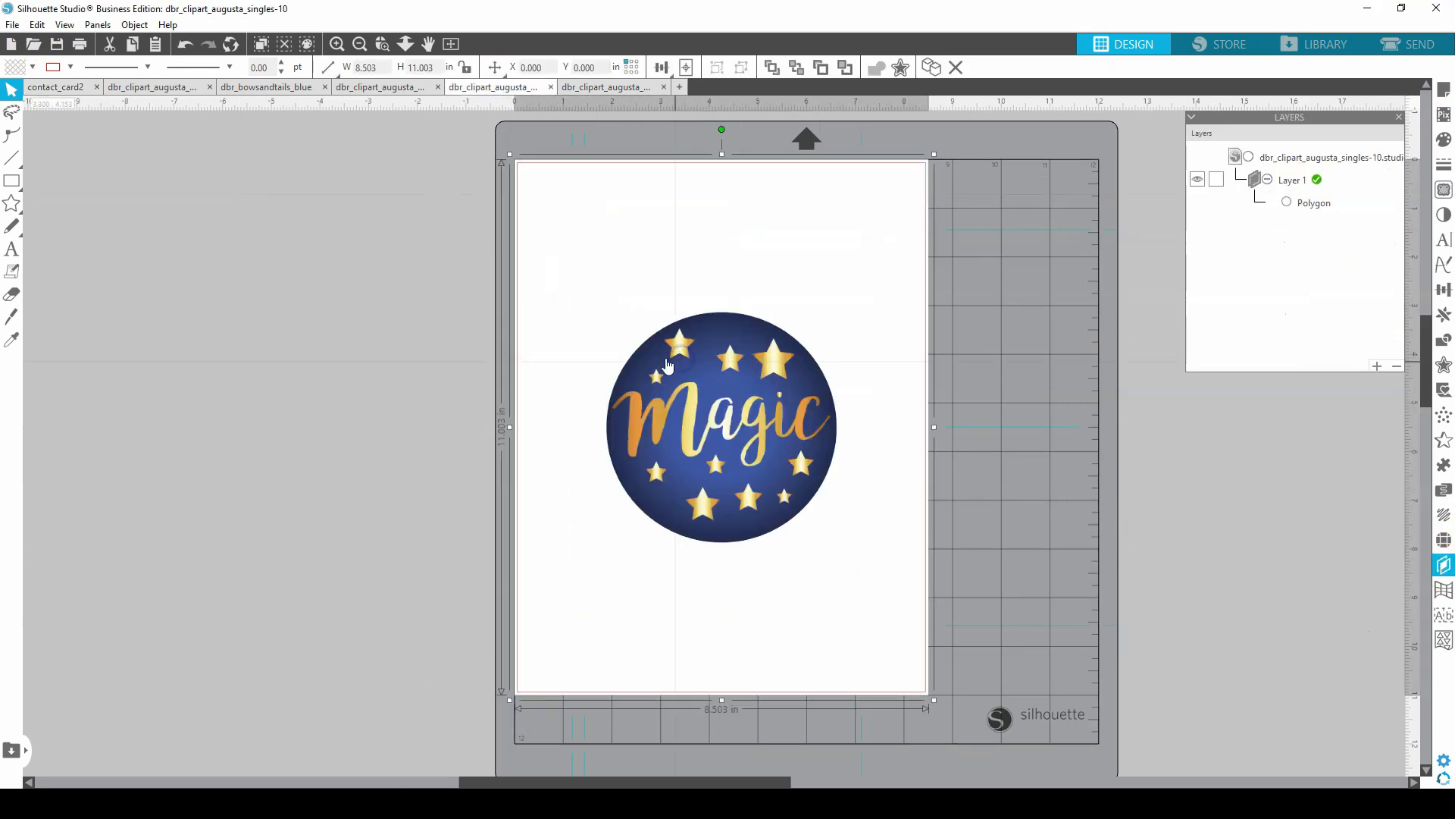
{"action": "left_click", "coordinate": [1444, 189]}
{"action": "left_click_drag", "start_coordinate": [570, 279], "coordinate": [843, 558]}
{"action": "left_click", "coordinate": [1295, 504]}
Copy the Magic circle into contact_card2, scale it to about 0.81 in and place it at the card's right edge under the header
{"action": "key", "text": "ctrl+c"}
{"action": "left_click", "coordinate": [56, 87]}
{"action": "key", "text": "ctrl+v"}
{"action": "left_click_drag", "start_coordinate": [631, 338], "coordinate": [799, 506]}
{"action": "left_click_drag", "start_coordinate": [834, 541], "coordinate": [679, 289]}
{"action": "scroll", "coordinate": [683, 275], "scroll_direction": "up", "scroll_amount": 2}
{"action": "scroll", "coordinate": [685, 275], "scroll_direction": "up", "scroll_amount": 2}
{"action": "left_click_drag", "start_coordinate": [551, 369], "coordinate": [599, 320]}
{"action": "left_click_drag", "start_coordinate": [653, 253], "coordinate": [660, 258]}
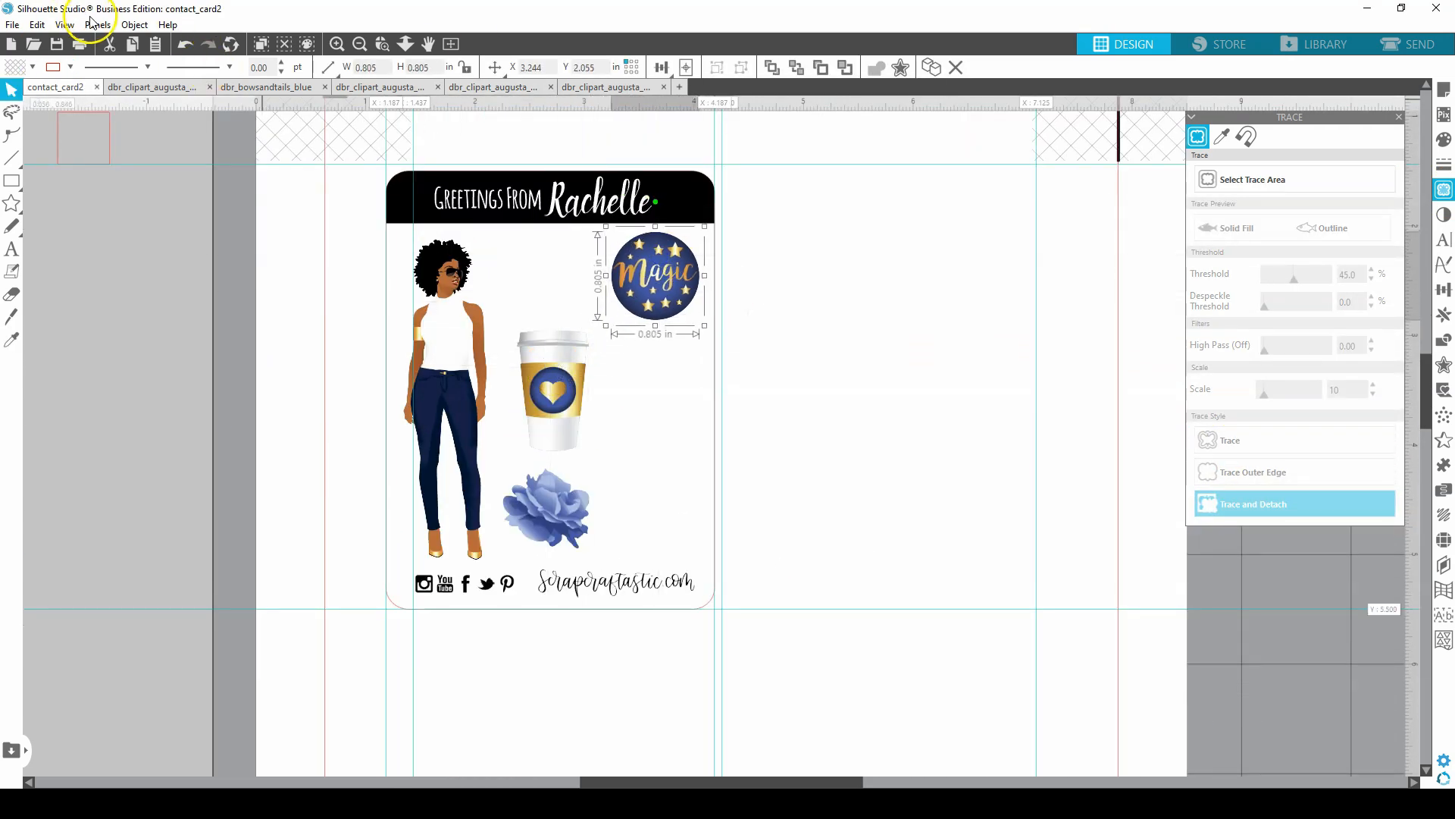
Trace and detach the envelope in dbr_clipart_augusta_singles-07 with the threshold at 90%
{"action": "left_click", "coordinate": [390, 87]}
{"action": "left_click", "coordinate": [1273, 180]}
{"action": "mouse_move", "coordinate": [567, 327]}
{"action": "left_mouse_down"}
{"action": "mouse_move", "coordinate": [831, 523]}
{"action": "mouse_move", "coordinate": [874, 527]}
{"action": "left_mouse_up"}
{"action": "left_click_drag", "start_coordinate": [1294, 278], "coordinate": [1324, 277]}
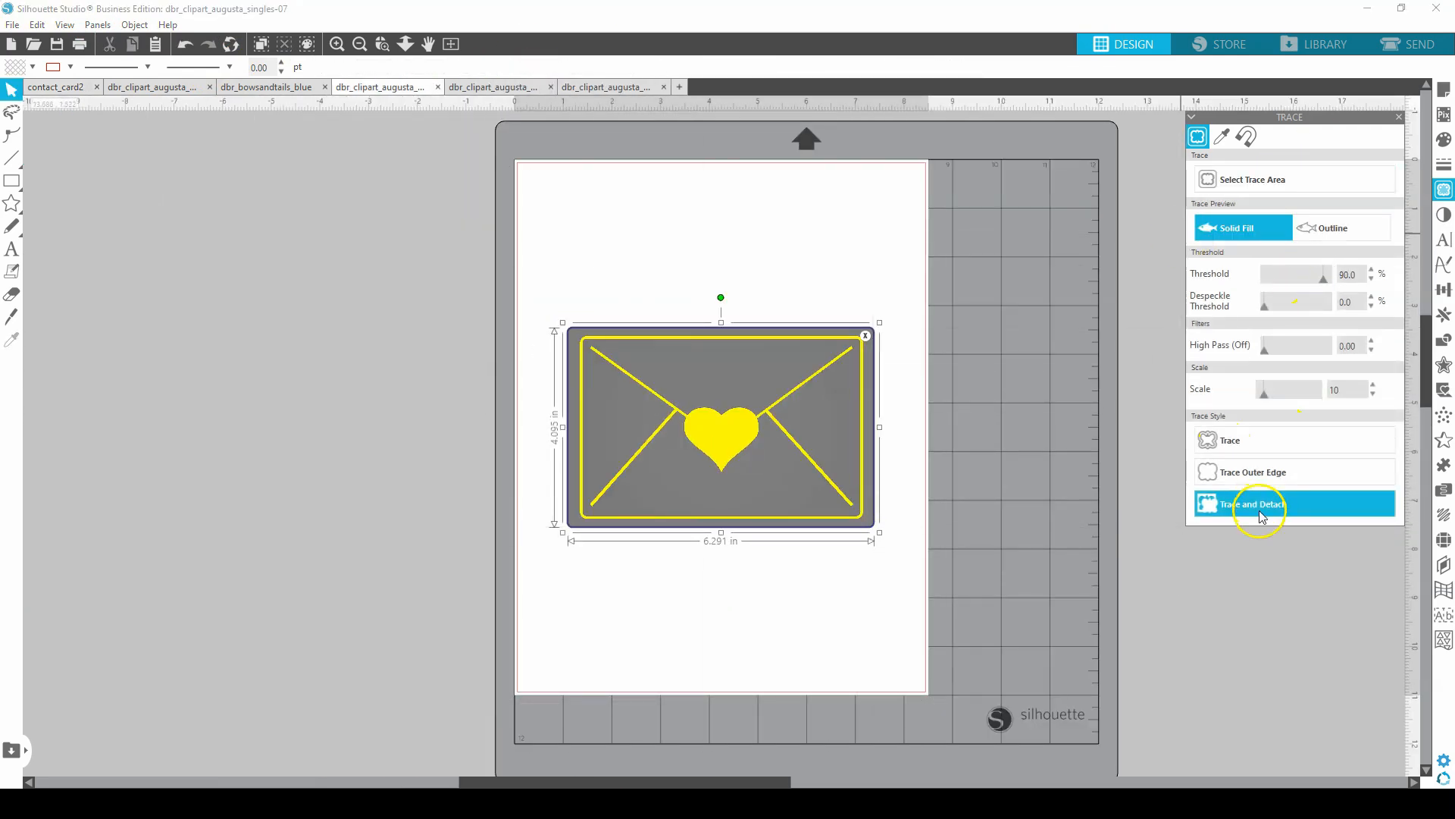
{"action": "left_click", "coordinate": [1259, 505]}
Copy the envelope into contact_card2, scale it to about 1.32 in wide and place it on the card's right half above the rose
{"action": "key", "text": "ctrl+c"}
{"action": "left_click", "coordinate": [39, 88]}
{"action": "key", "text": "ctrl+v"}
{"action": "left_click_drag", "start_coordinate": [387, 206], "coordinate": [924, 557]}
{"action": "left_click_drag", "start_coordinate": [999, 607], "coordinate": [612, 429]}
Move the envelope from the Header Content layer to the Kiss Cut layer in place and rename it Envelope
{"action": "left_click", "coordinate": [1444, 564]}
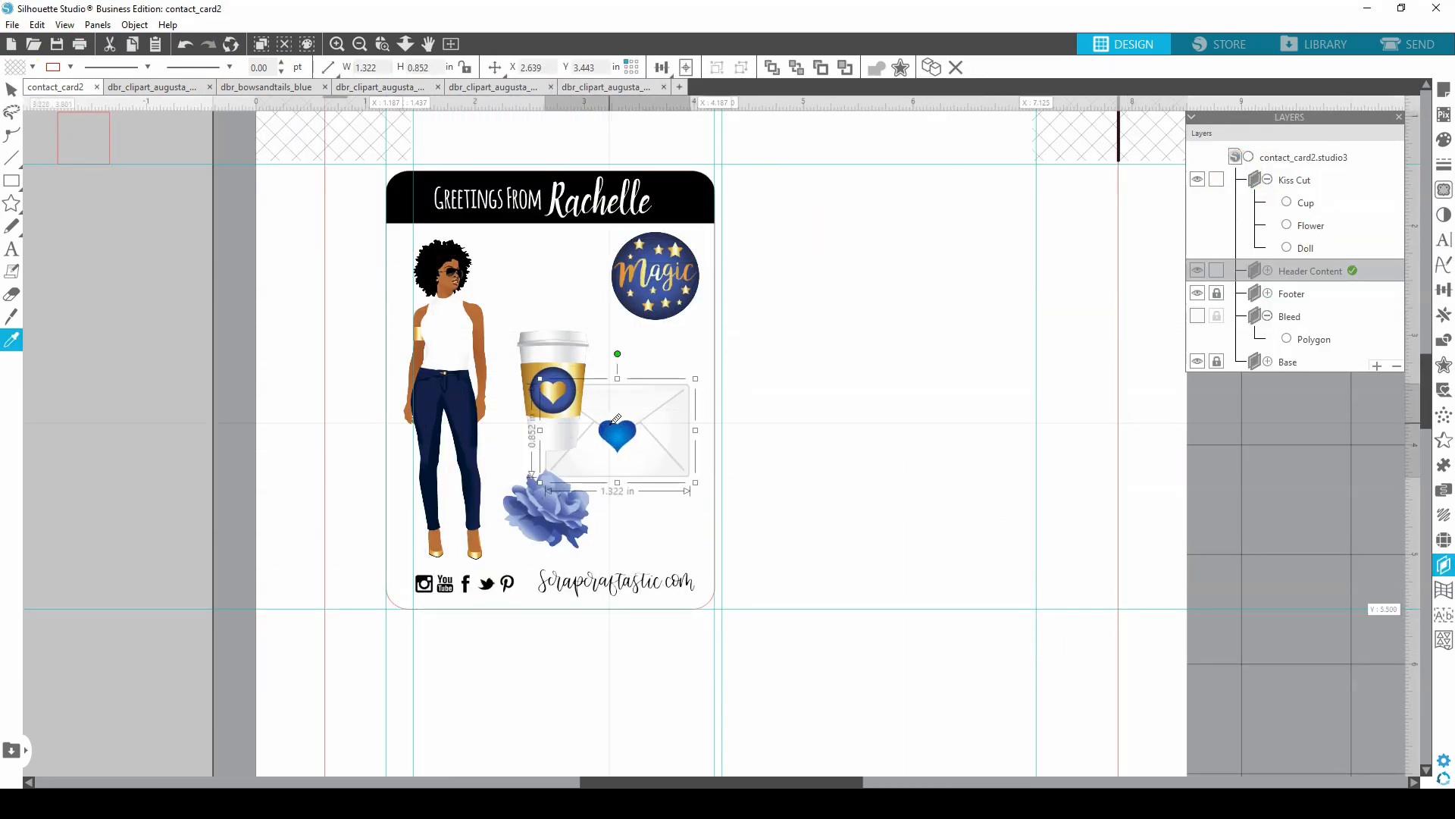
{"action": "key", "text": "ctrl+x"}
{"action": "left_click", "coordinate": [1294, 179]}
{"action": "key", "text": "ctrl+f"}
{"action": "double_click", "coordinate": [1315, 202]}
{"action": "type", "text": "Envelope"}
{"action": "left_click", "coordinate": [1306, 225]}
Cut the Magic circle from the Header Content layer and paste it in place on the Kiss Cut layer
{"action": "left_click", "coordinate": [1256, 293]}
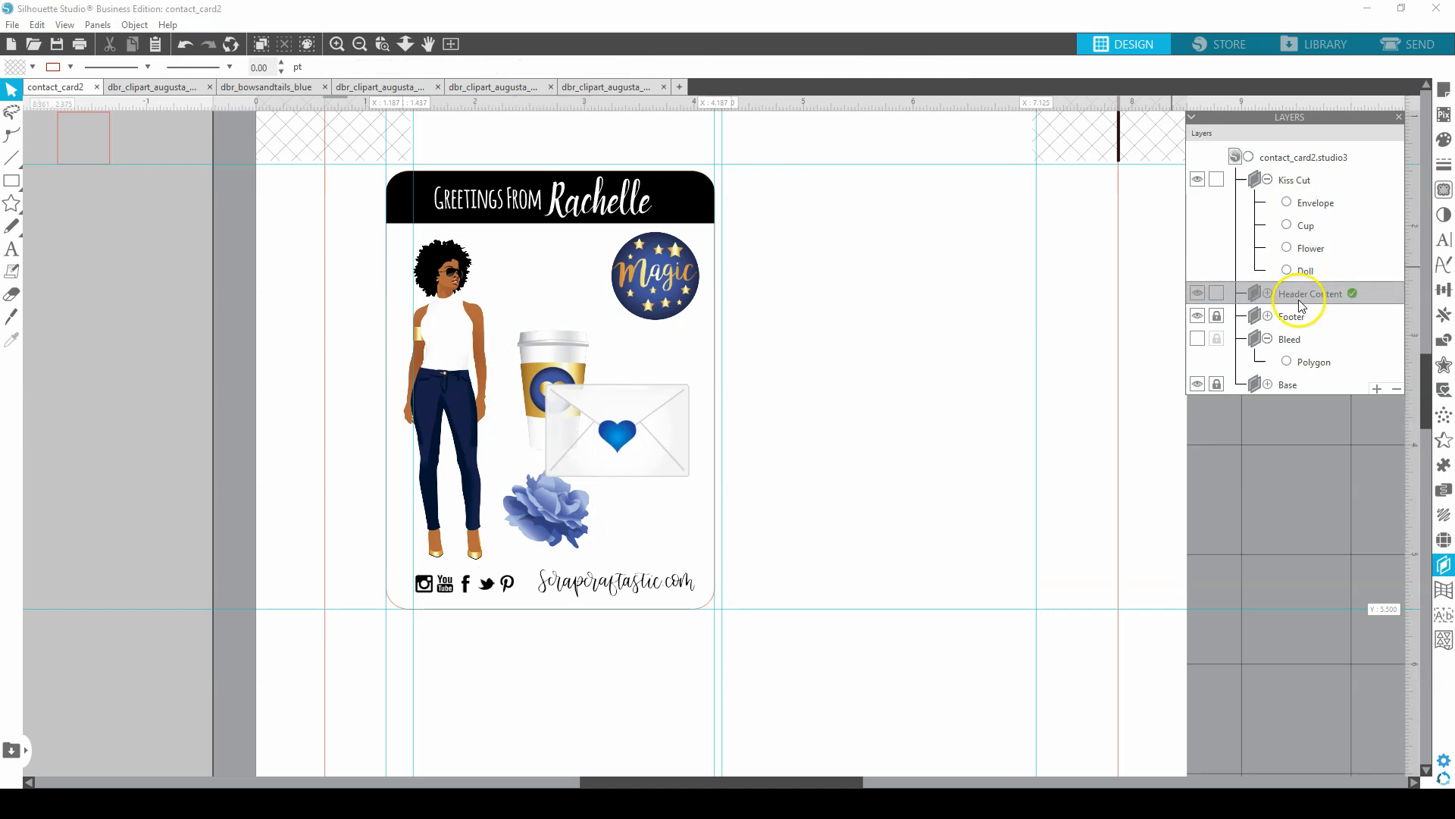
{"action": "left_click", "coordinate": [655, 275]}
{"action": "key", "text": "ctrl+x"}
{"action": "left_click", "coordinate": [1286, 179]}
{"action": "key", "text": "ctrl+f"}
Trace and detach the blue bow in dbr_bowsandtails_blue with the threshold at 100%
{"action": "left_click", "coordinate": [266, 87]}
{"action": "left_click_drag", "start_coordinate": [630, 241], "coordinate": [673, 281]}
{"action": "left_click", "coordinate": [1442, 189]}
{"action": "left_click", "coordinate": [1294, 180]}
{"action": "left_click_drag", "start_coordinate": [529, 184], "coordinate": [922, 493]}
{"action": "left_click_drag", "start_coordinate": [1296, 279], "coordinate": [1341, 281]}
{"action": "left_click", "coordinate": [1294, 504]}
Copy the detached bow into contact_card2, scale it down and move it onto the card's right half
{"action": "left_click_drag", "start_coordinate": [772, 279], "coordinate": [766, 318]}
{"action": "key", "text": "ctrl+c"}
{"action": "left_click", "coordinate": [56, 86]}
{"action": "key", "text": "ctrl+v"}
{"action": "left_click_drag", "start_coordinate": [352, 200], "coordinate": [962, 709]}
{"action": "key", "text": "ctrl+plus"}
{"action": "left_click_drag", "start_coordinate": [1000, 650], "coordinate": [560, 339]}
Move the envelope up beside the doll's head, scale the cup down and place it next to the doll's thigh
{"action": "left_click_drag", "start_coordinate": [629, 509], "coordinate": [565, 437]}
{"action": "left_click_drag", "start_coordinate": [493, 325], "coordinate": [489, 187]}
{"action": "left_click", "coordinate": [447, 296]}
{"action": "left_click_drag", "start_coordinate": [409, 280], "coordinate": [452, 359]}
{"action": "left_click_drag", "start_coordinate": [642, 380], "coordinate": [770, 396]}
{"action": "left_click_drag", "start_coordinate": [485, 413], "coordinate": [413, 429]}
Scale the bow down and position it right of the doll, and shrink the cup a little further
{"action": "left_click_drag", "start_coordinate": [623, 377], "coordinate": [715, 429]}
{"action": "left_click_drag", "start_coordinate": [768, 486], "coordinate": [505, 428]}
{"action": "left_click_drag", "start_coordinate": [587, 467], "coordinate": [563, 453]}
{"action": "left_click", "coordinate": [424, 439]}
{"action": "left_click_drag", "start_coordinate": [446, 483], "coordinate": [430, 466]}
{"action": "left_click", "coordinate": [413, 182]}
Scale the envelope down beside the doll's head and place the bow below the Magic circle
{"action": "left_click_drag", "start_coordinate": [354, 124], "coordinate": [380, 150]}
{"action": "left_click_drag", "start_coordinate": [454, 197], "coordinate": [496, 325]}
{"action": "left_click_drag", "start_coordinate": [513, 401], "coordinate": [431, 162]}
{"action": "left_click_drag", "start_coordinate": [512, 349], "coordinate": [575, 430]}
Duplicate the rose and move the copy up beside the doll's torso, above the cup
{"action": "left_click", "coordinate": [459, 551]}
{"action": "key", "text": "ctrl+c"}
{"action": "key", "text": "ctrl+v"}
{"action": "left_click_drag", "start_coordinate": [475, 565], "coordinate": [478, 287]}
Mirror the copied rose, scale it down and shift it closer to the doll
{"action": "left_click", "coordinate": [134, 25]}
{"action": "mouse_move", "coordinate": [223, 92]}
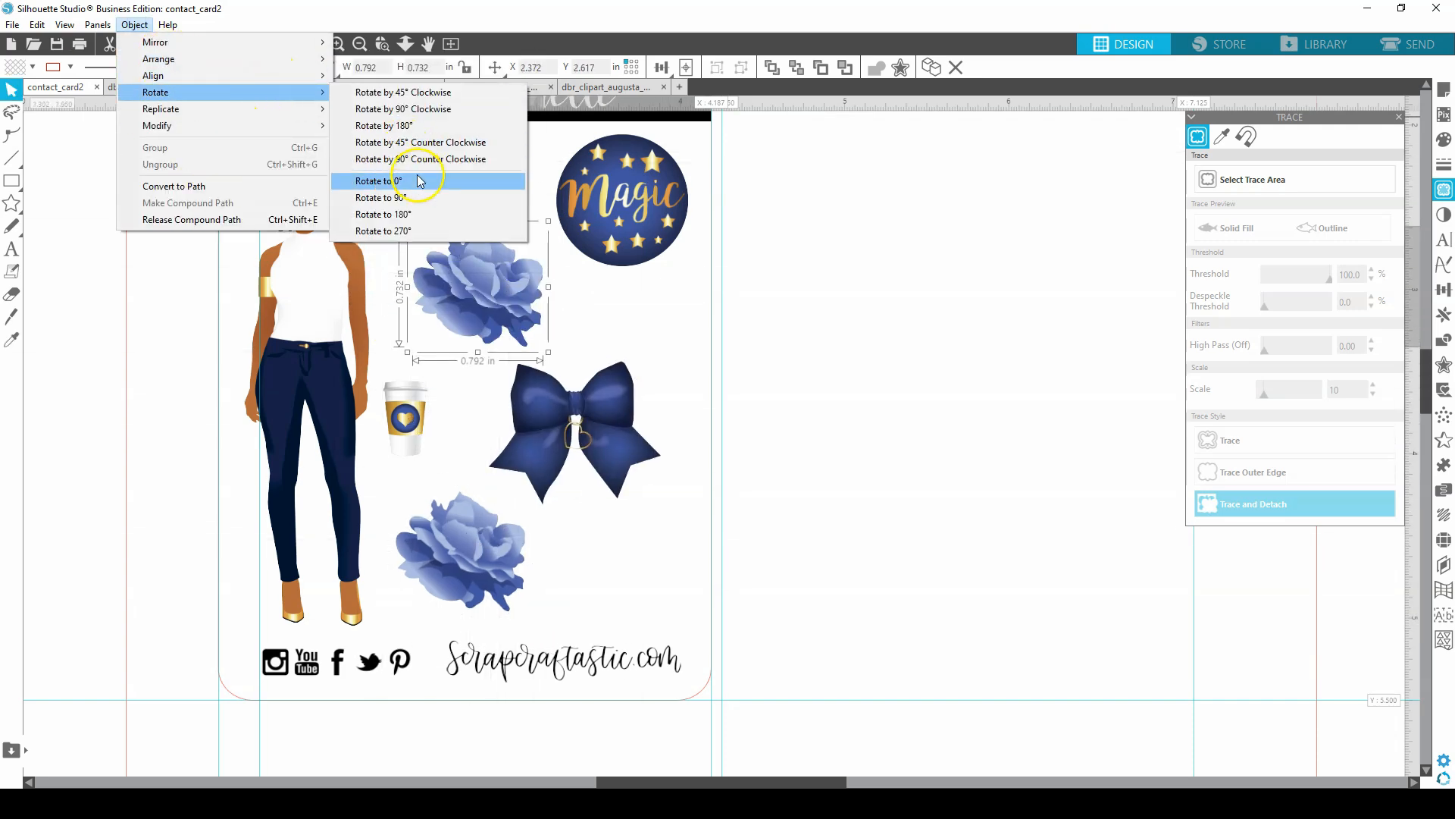
{"action": "left_click", "coordinate": [136, 208]}
{"action": "left_click", "coordinate": [134, 25]}
{"action": "mouse_move", "coordinate": [217, 42]}
{"action": "left_click", "coordinate": [386, 43]}
{"action": "left_click_drag", "start_coordinate": [408, 225], "coordinate": [444, 265]}
{"action": "left_click_drag", "start_coordinate": [489, 309], "coordinate": [432, 301]}
Rearrange the stickers, adjusting the large rose, cup and Magic circle and placing the envelope at the card's lower right above the website text
{"action": "left_click_drag", "start_coordinate": [461, 551], "coordinate": [453, 566]}
{"action": "left_click_drag", "start_coordinate": [405, 418], "coordinate": [428, 442]}
{"action": "left_click_drag", "start_coordinate": [428, 310], "coordinate": [441, 331]}
{"action": "left_click_drag", "start_coordinate": [433, 183], "coordinate": [609, 580]}
{"action": "mouse_move", "coordinate": [623, 216]}
{"action": "left_mouse_down"}
{"action": "mouse_move", "coordinate": [489, 214]}
{"action": "mouse_move", "coordinate": [618, 198]}
{"action": "left_mouse_up"}
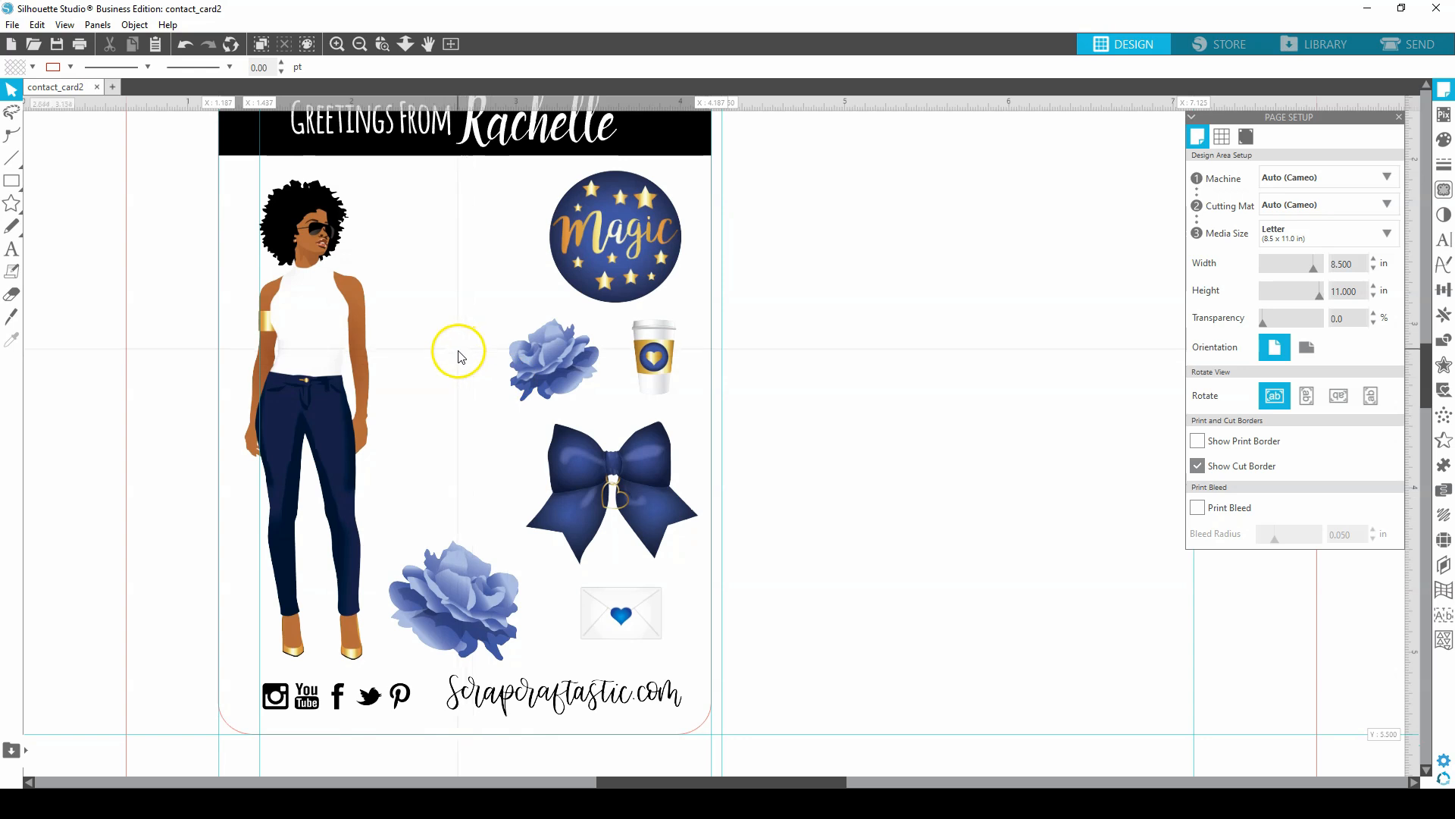
Nudge the Magic circle and the bow slightly left and fine-tune the small rose's position between them
{"action": "scroll", "coordinate": [513, 326], "scroll_direction": "up", "scroll_amount": 2}
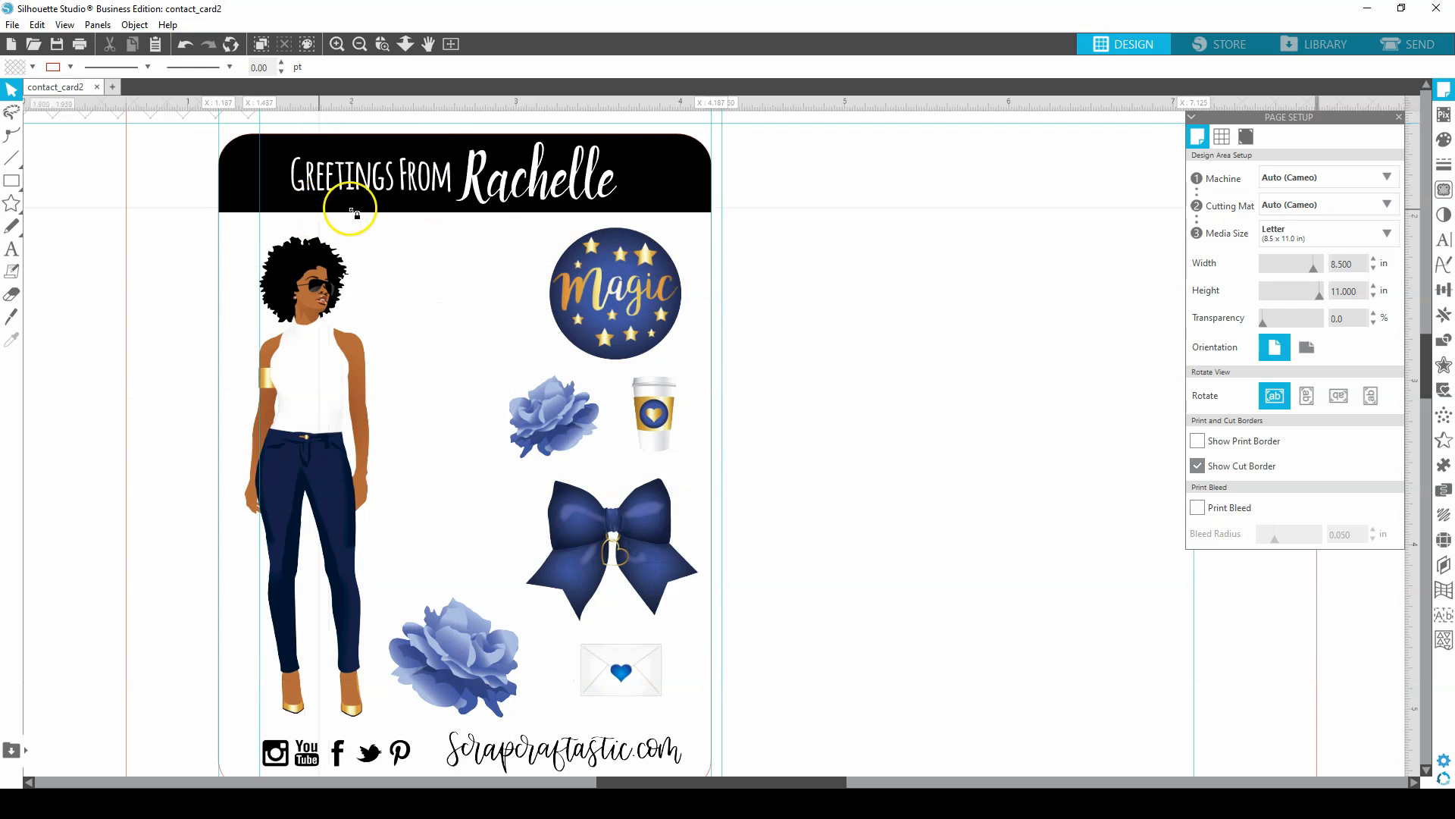
{"action": "left_click_drag", "start_coordinate": [630, 256], "coordinate": [619, 256]}
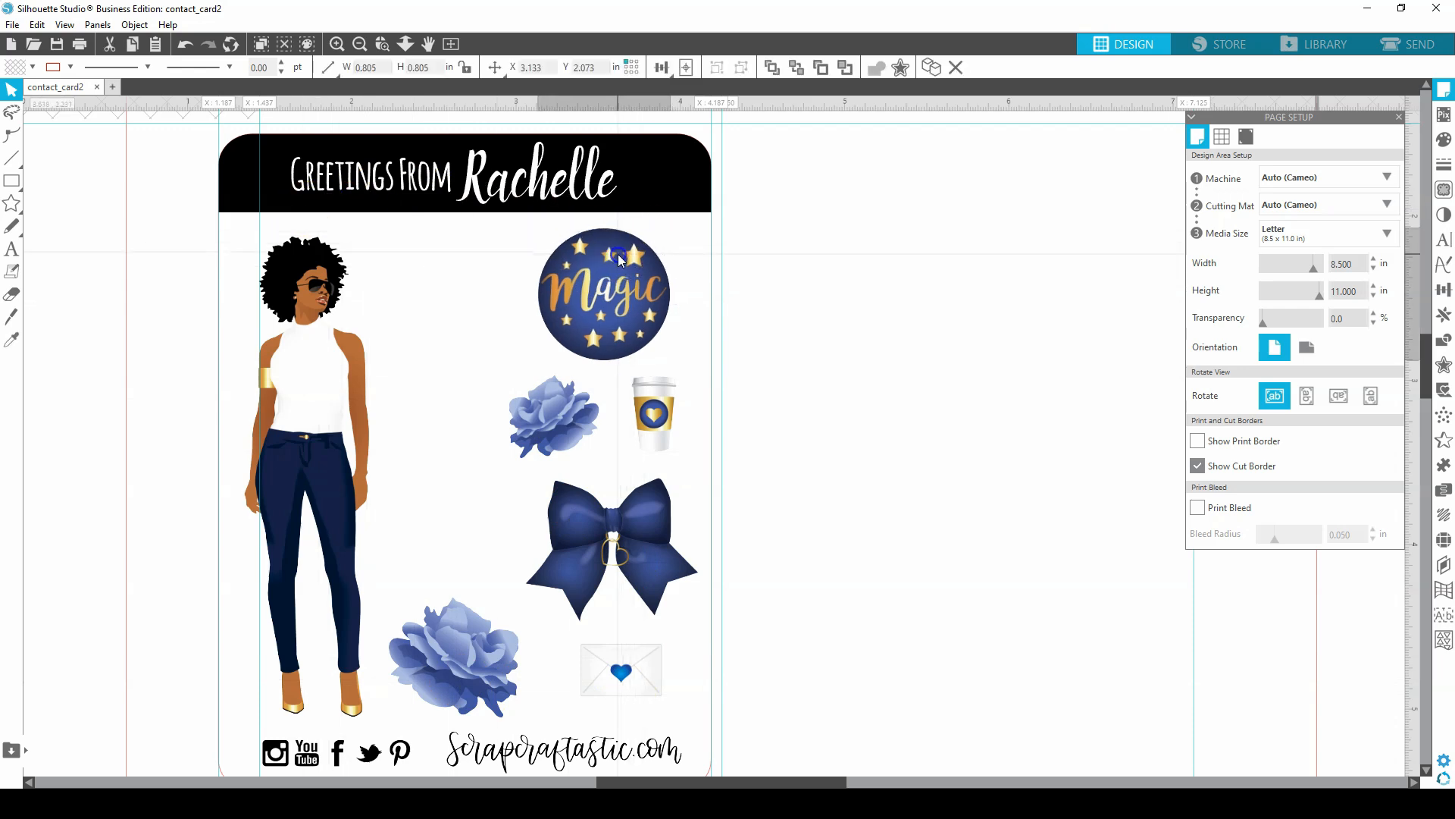
{"action": "left_click", "coordinate": [662, 329]}
{"action": "left_click_drag", "start_coordinate": [611, 513], "coordinate": [599, 509]}
{"action": "left_click_drag", "start_coordinate": [607, 300], "coordinate": [608, 303]}
{"action": "left_click_drag", "start_coordinate": [566, 399], "coordinate": [569, 403]}
{"action": "left_click", "coordinate": [447, 402]}
{"action": "scroll", "coordinate": [266, 401], "scroll_direction": "down", "scroll_amount": 2}
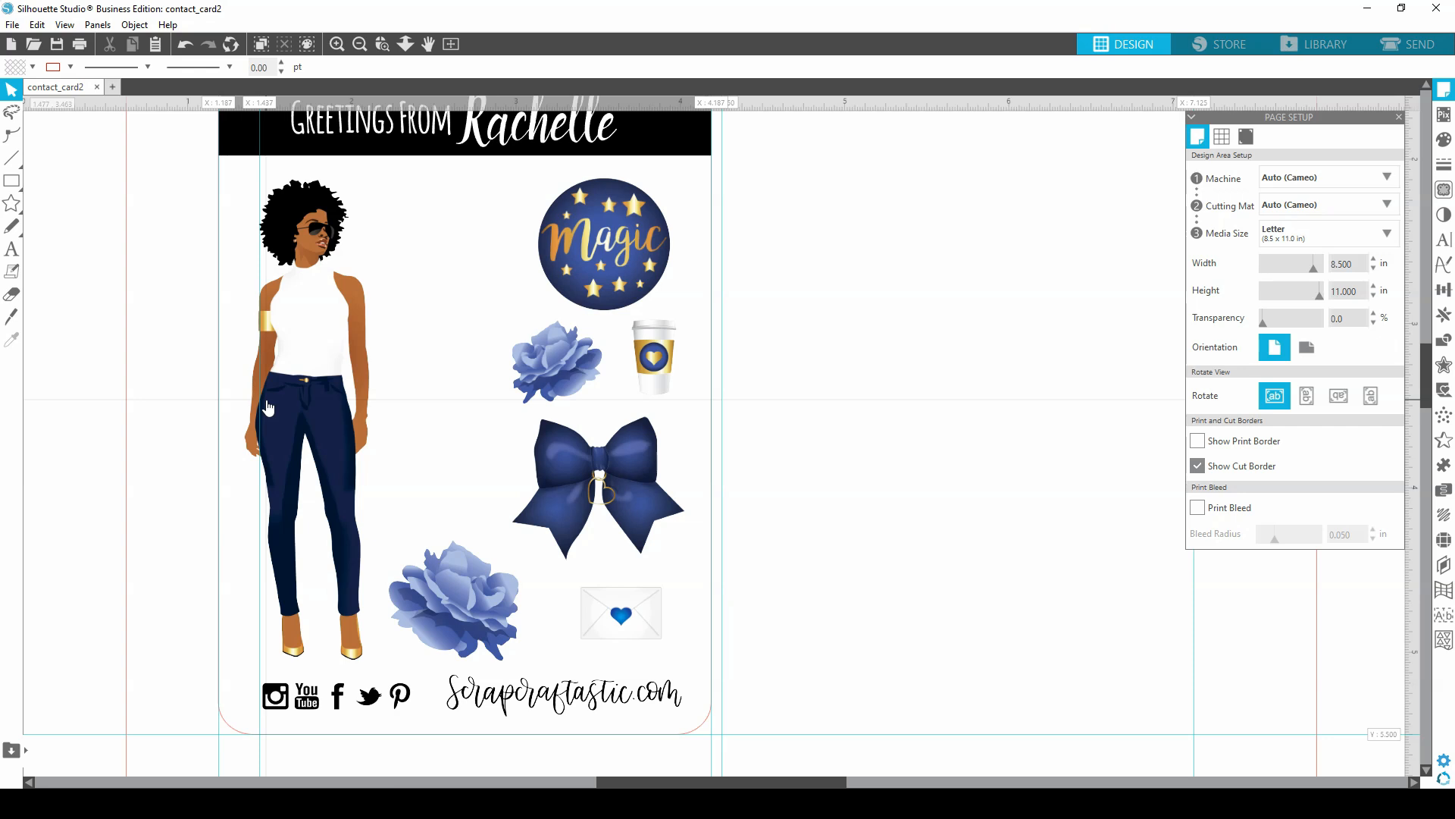
Open the recent file livewellandplan.studio3 and copy the first "#Live Well and Plan" sticker together with its cut outline
{"action": "left_click", "coordinate": [12, 24]}
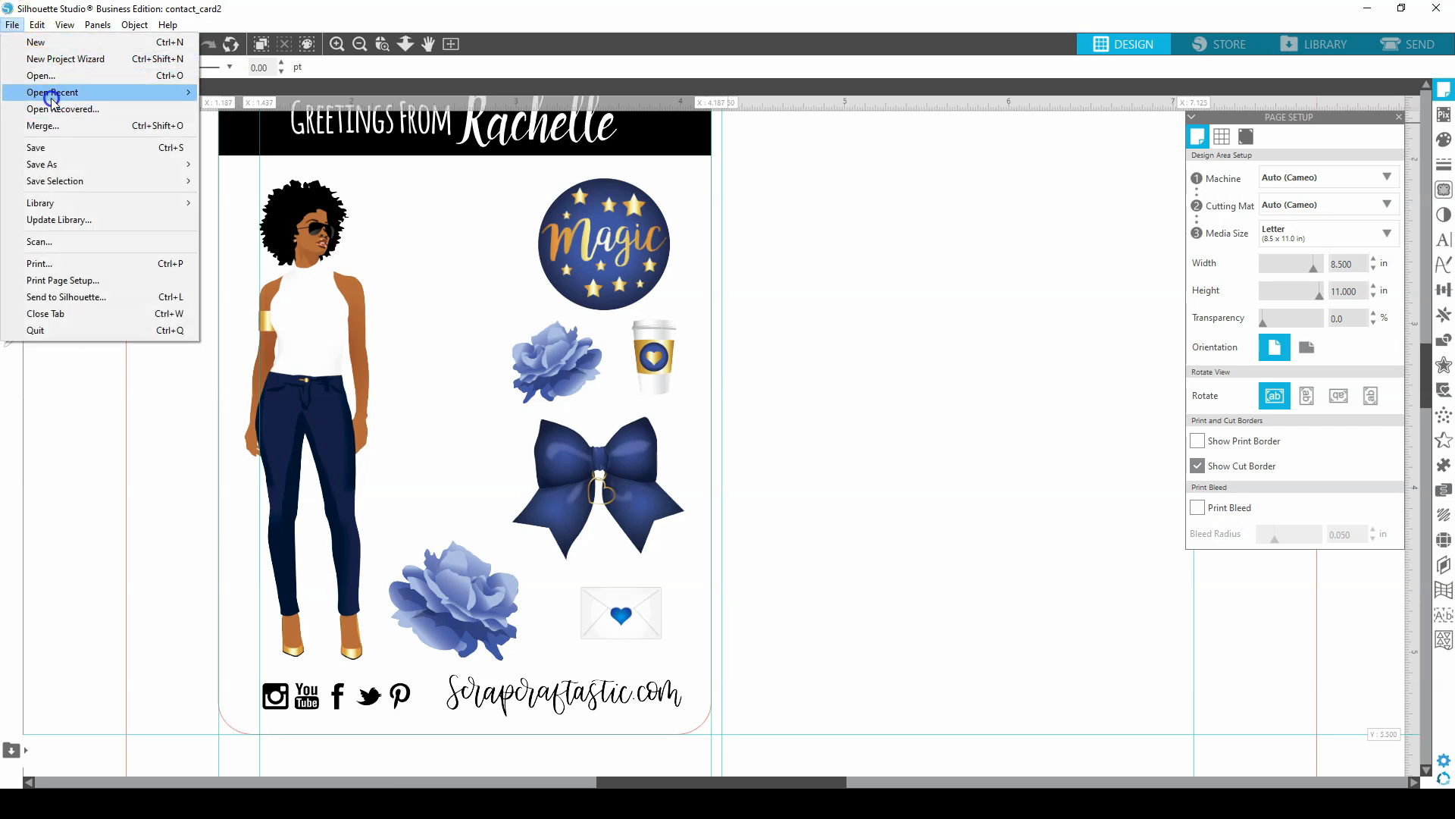
{"action": "mouse_move", "coordinate": [50, 95]}
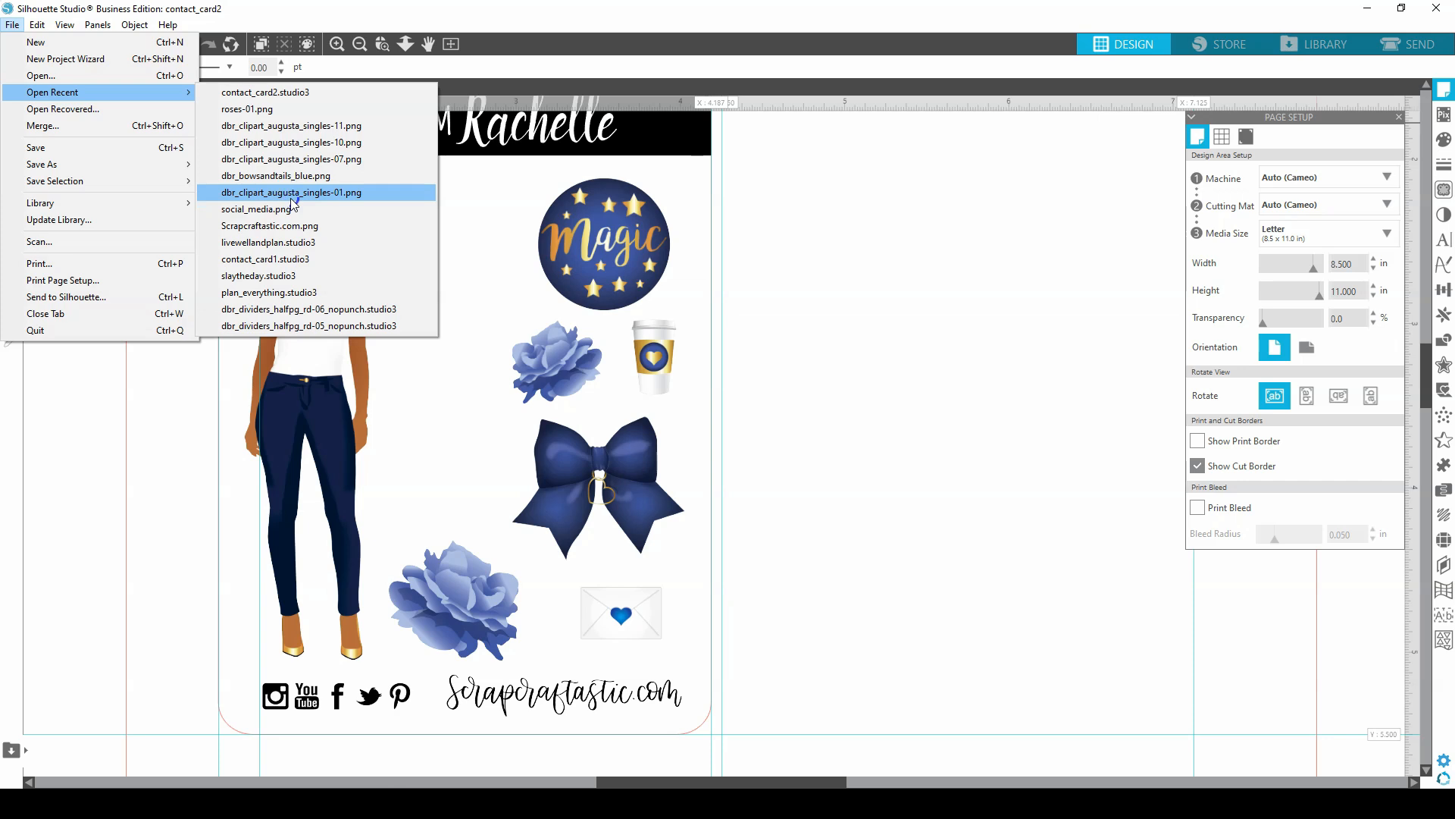
{"action": "left_click", "coordinate": [294, 241]}
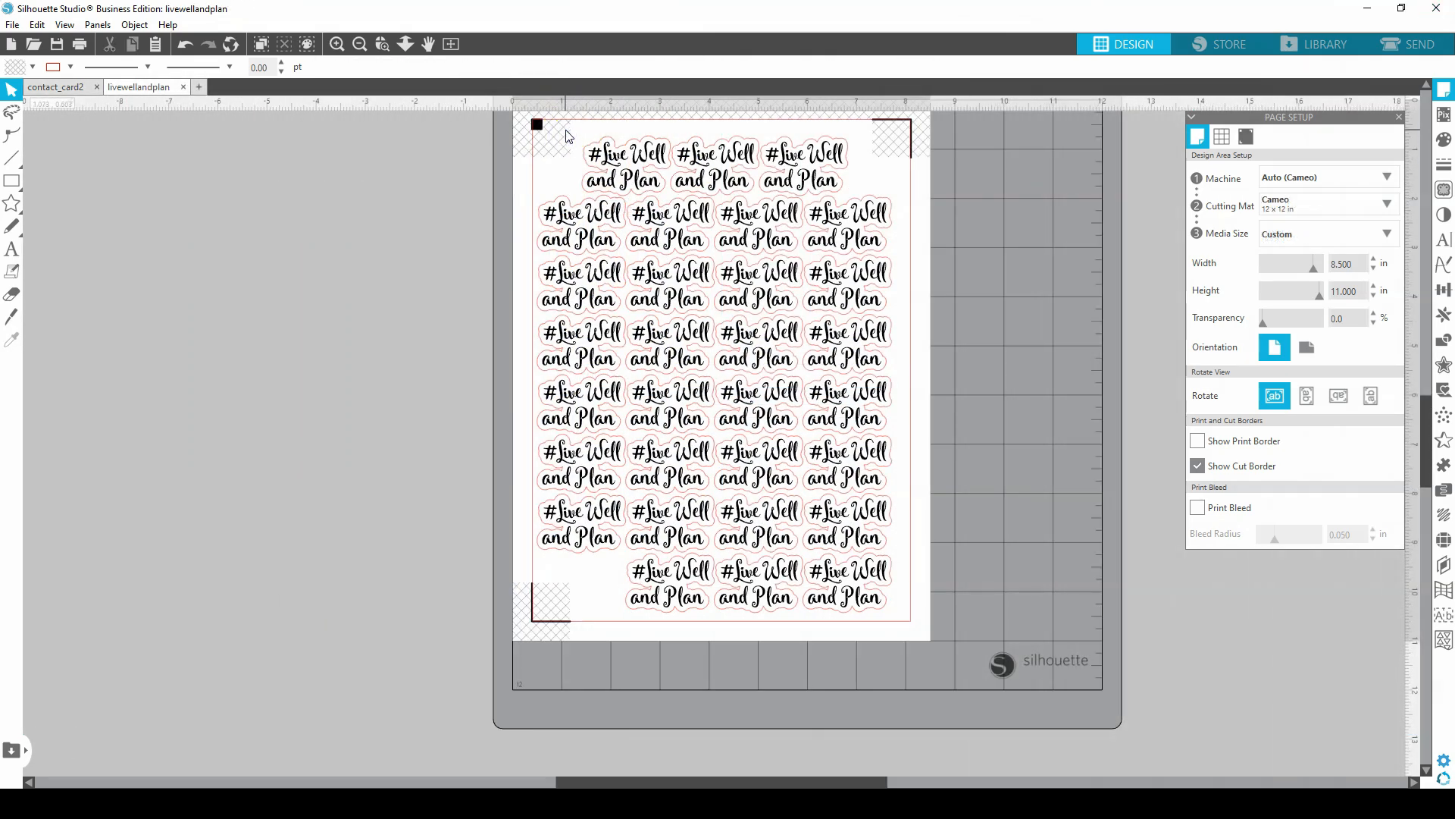
{"action": "left_click", "coordinate": [616, 158]}
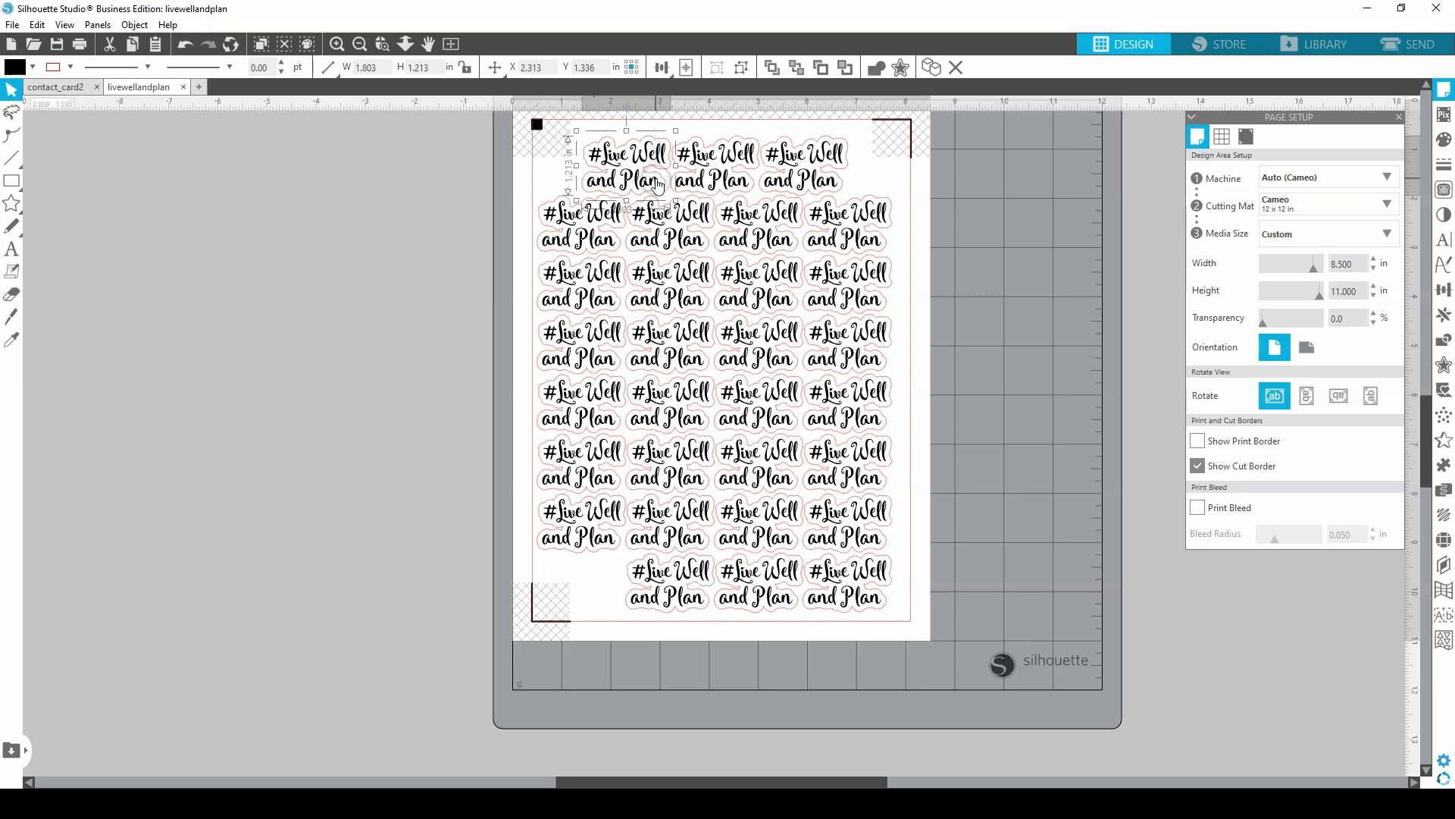
{"action": "key", "text": "i"}
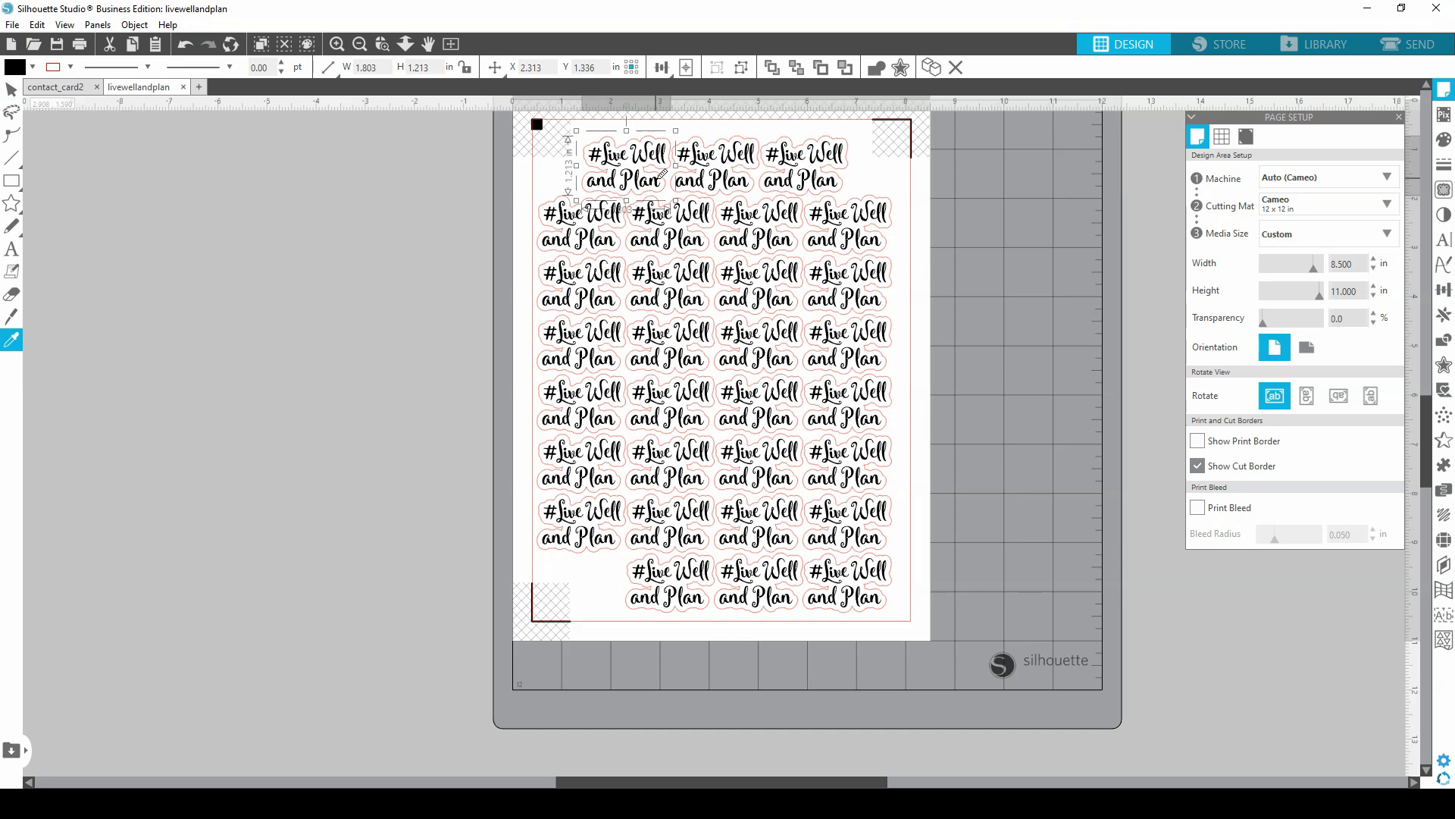
Paste the "#Live Well and Plan" sticker into contact_card2 and move it to the empty area right of the card
{"action": "left_click", "coordinate": [59, 88]}
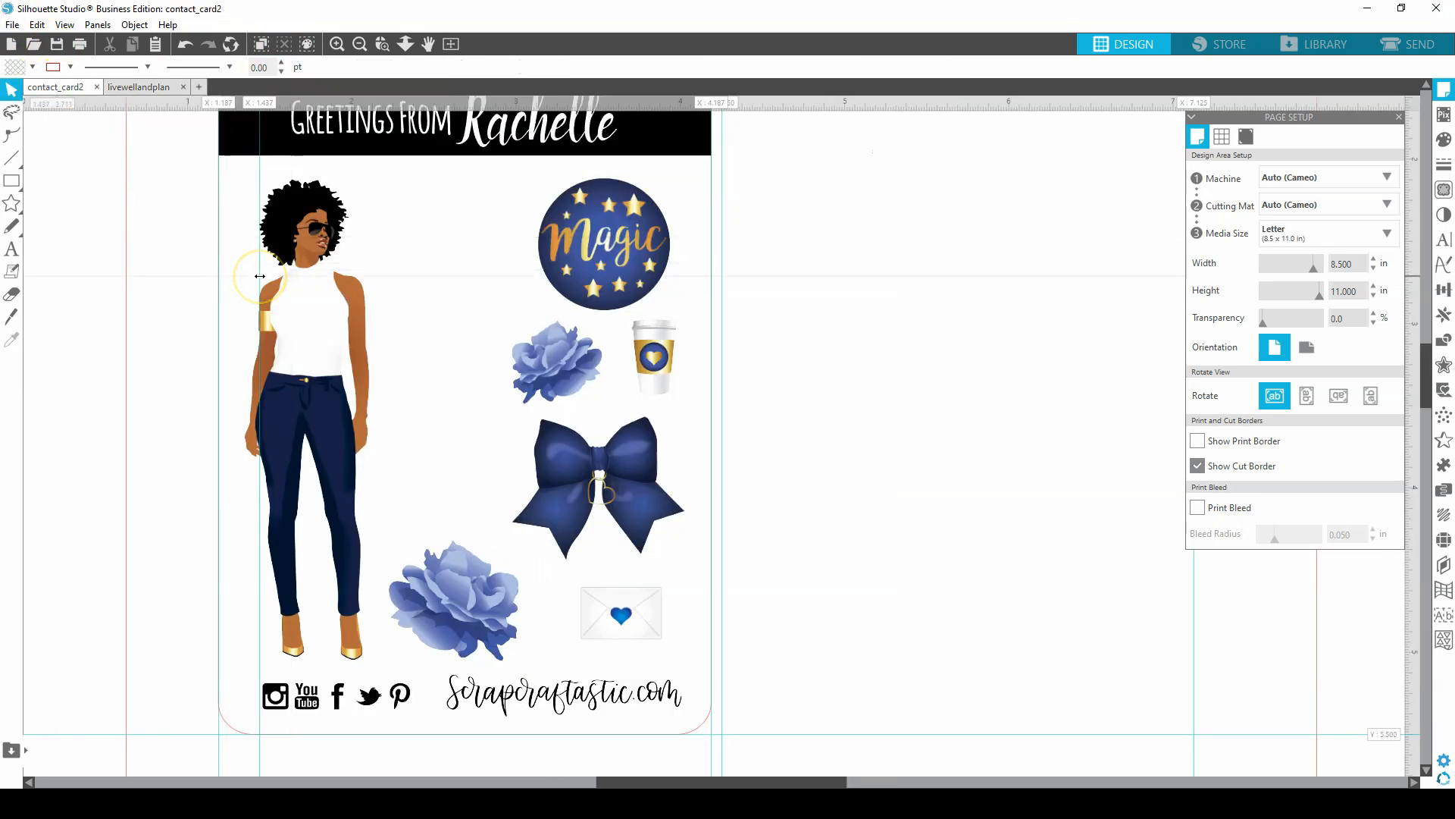
{"action": "key", "text": "ctrl+v"}
{"action": "left_click", "coordinate": [697, 247]}
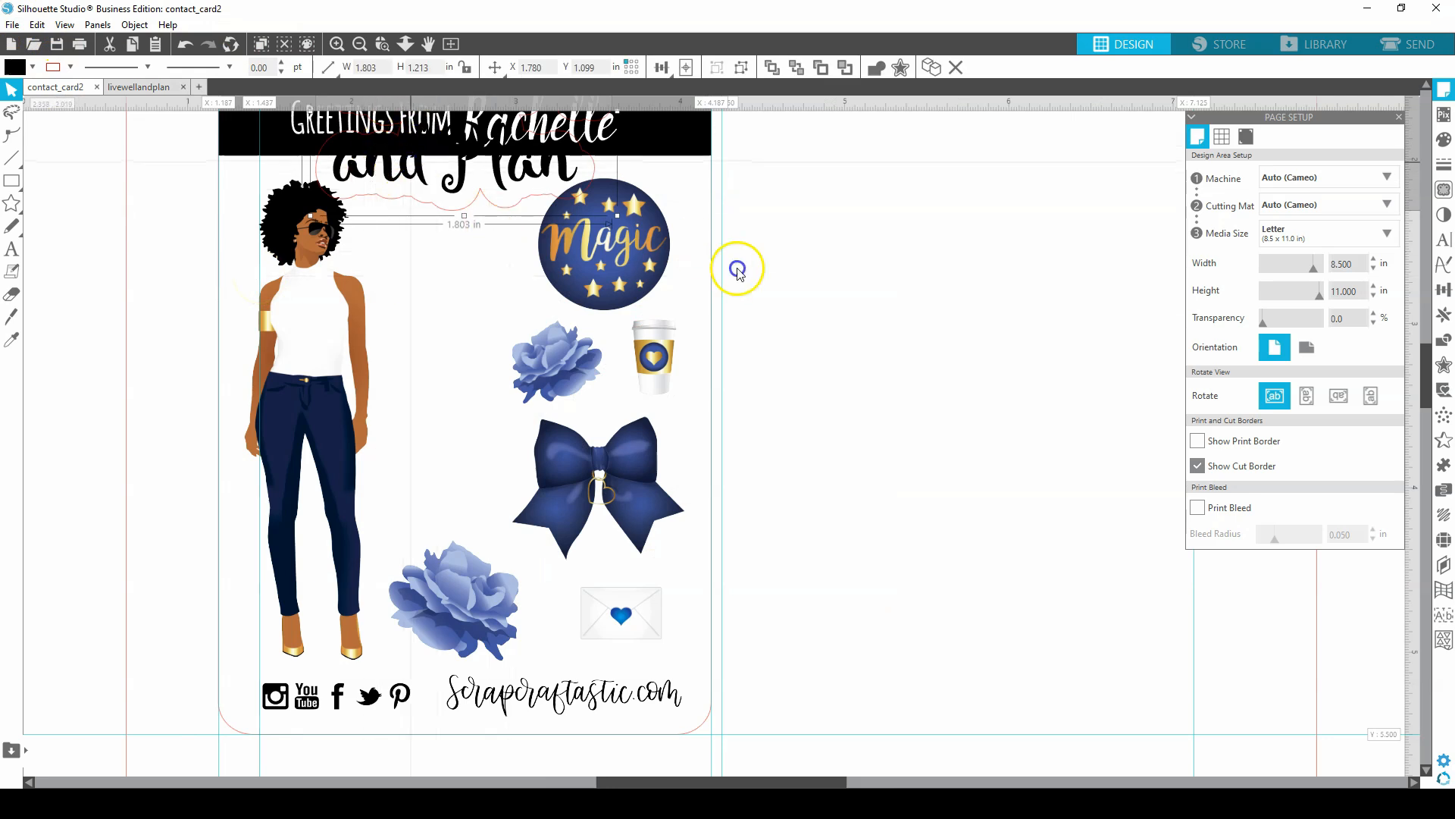
{"action": "left_click_drag", "start_coordinate": [696, 247], "coordinate": [1159, 410]}
{"action": "left_click", "coordinate": [773, 228]}
{"action": "left_click", "coordinate": [811, 212]}
{"action": "left_click_drag", "start_coordinate": [811, 212], "coordinate": [818, 220]}
{"action": "left_click", "coordinate": [806, 205]}
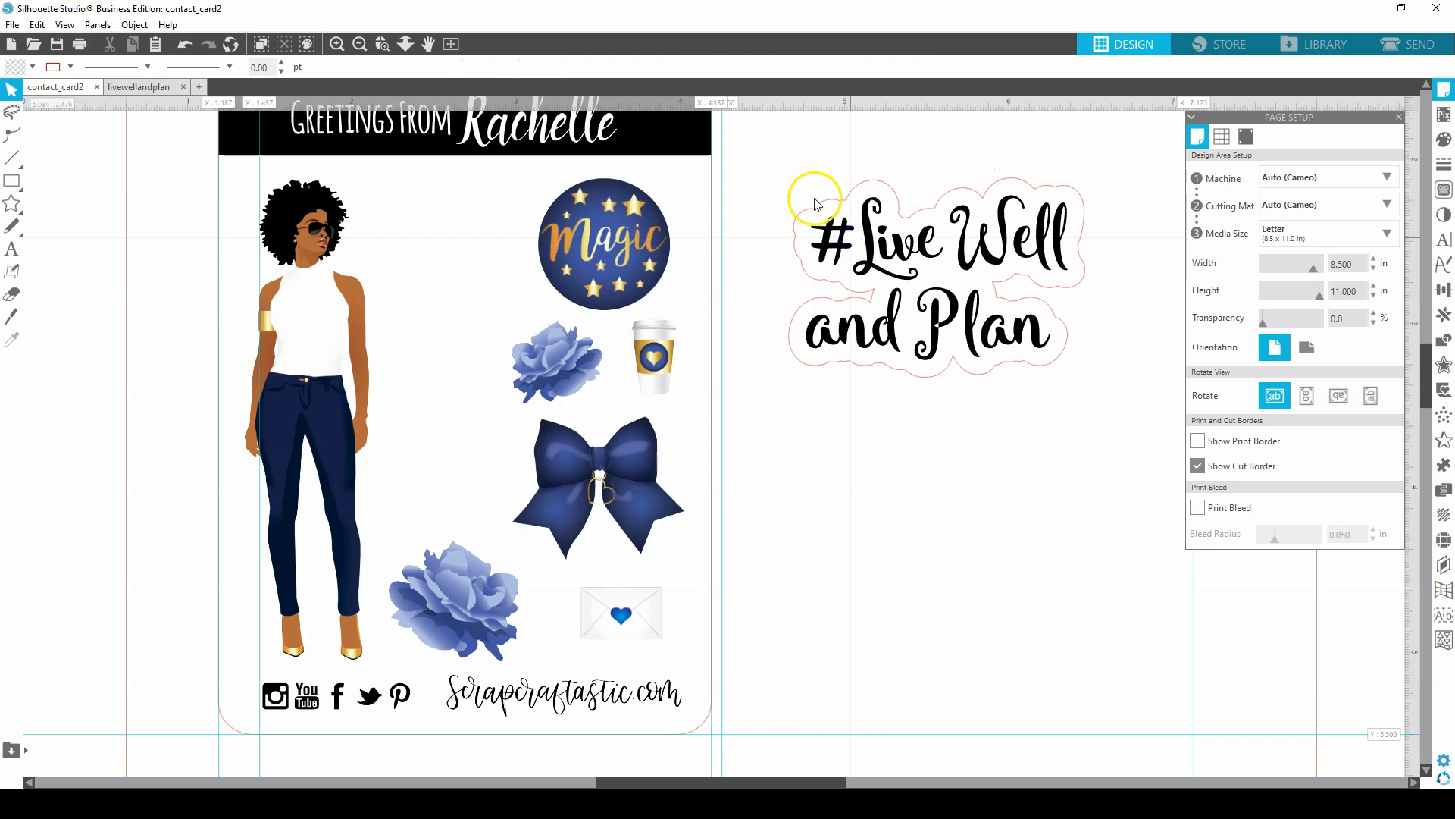
Scale the "#Live Well and Plan" sticker to about 0.65 in wide and place it between the doll's head and the Magic circle
{"action": "left_click", "coordinate": [830, 194]}
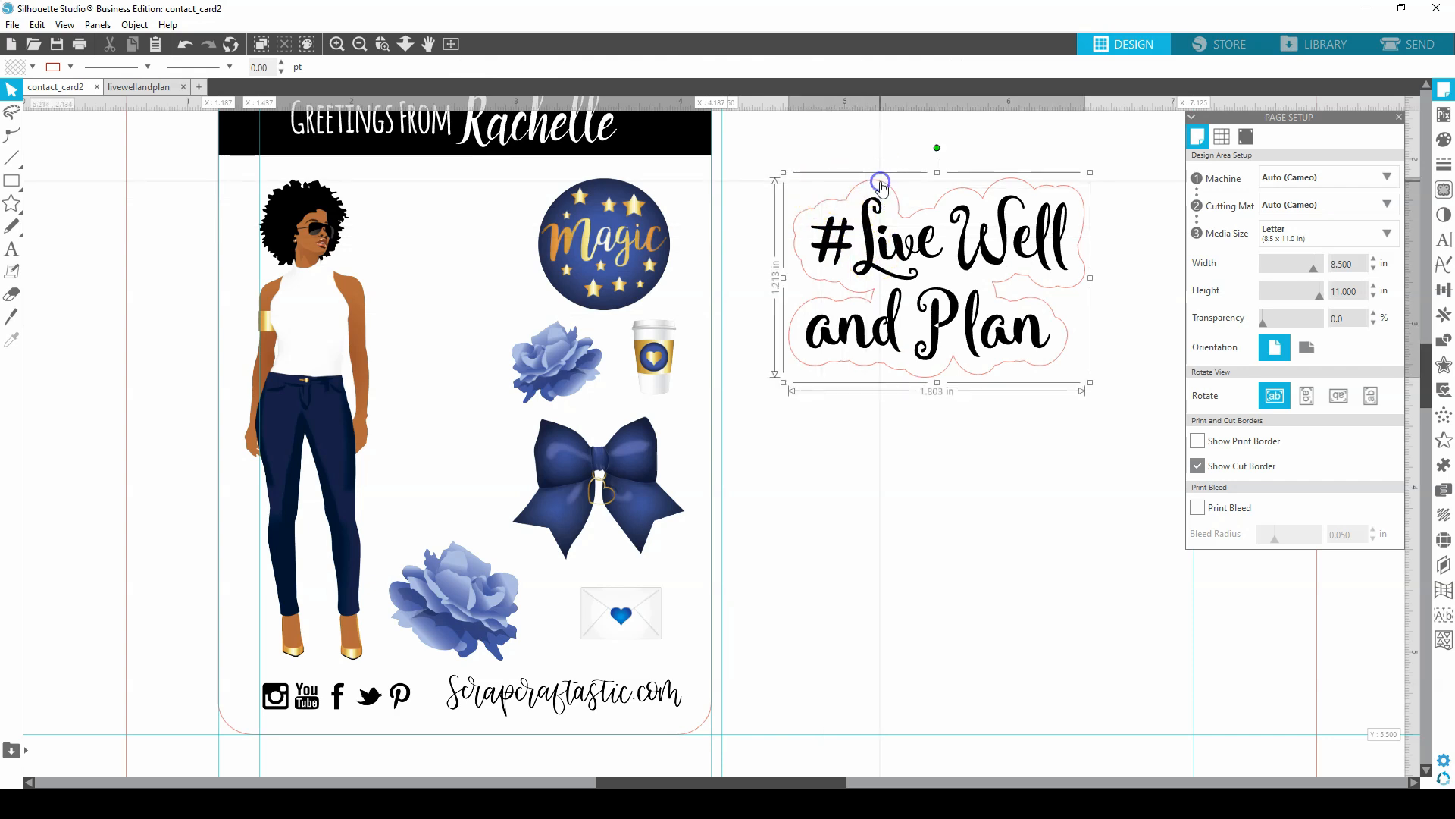
{"action": "left_click_drag", "start_coordinate": [784, 174], "coordinate": [426, 228]}
{"action": "left_click", "coordinate": [988, 324]}
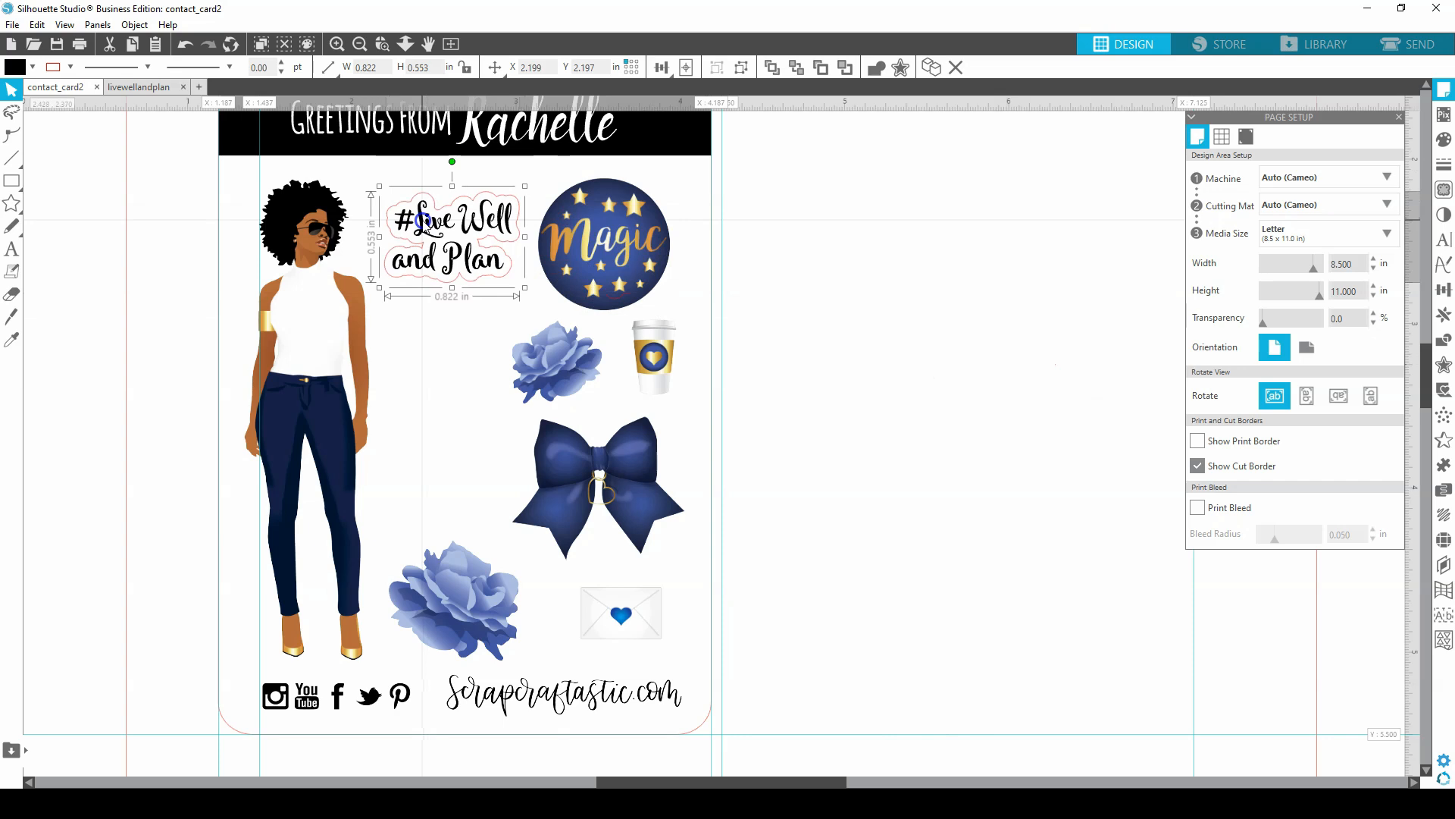
{"action": "left_click_drag", "start_coordinate": [526, 287], "coordinate": [500, 270]}
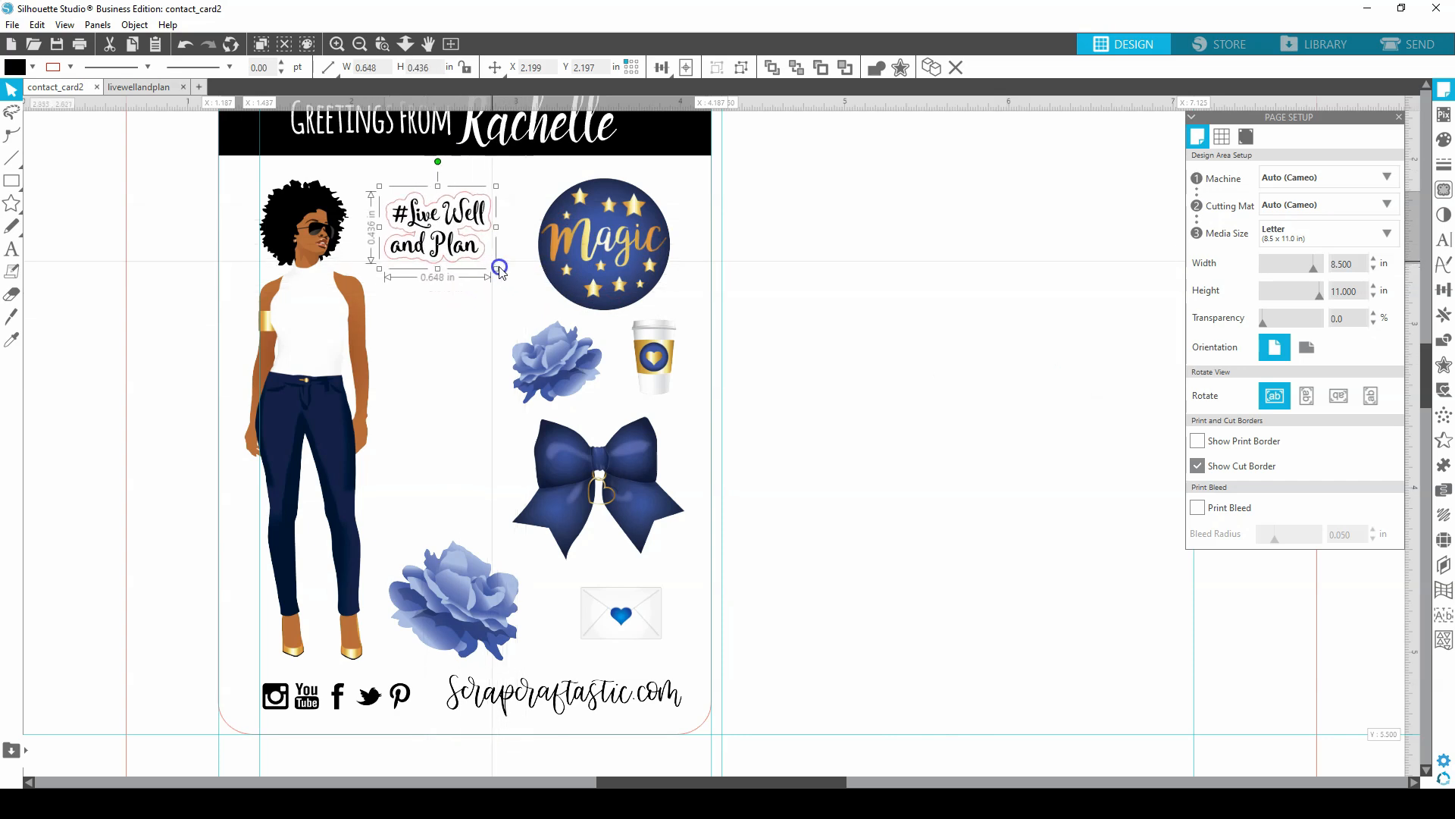
{"action": "left_click_drag", "start_coordinate": [422, 216], "coordinate": [436, 214]}
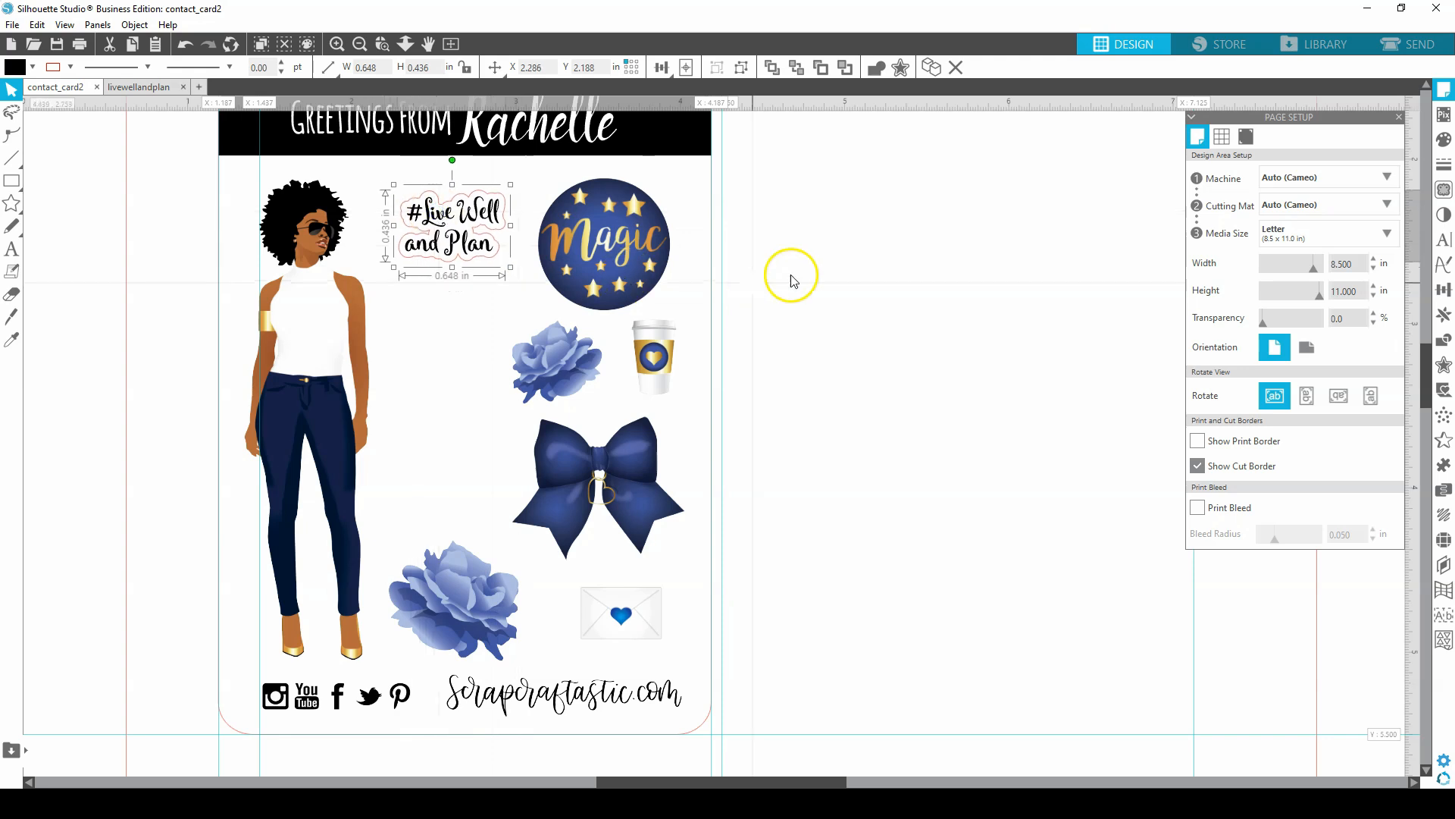
{"action": "left_click", "coordinate": [759, 285]}
{"action": "scroll", "coordinate": [784, 237], "scroll_direction": "up", "scroll_amount": 1}
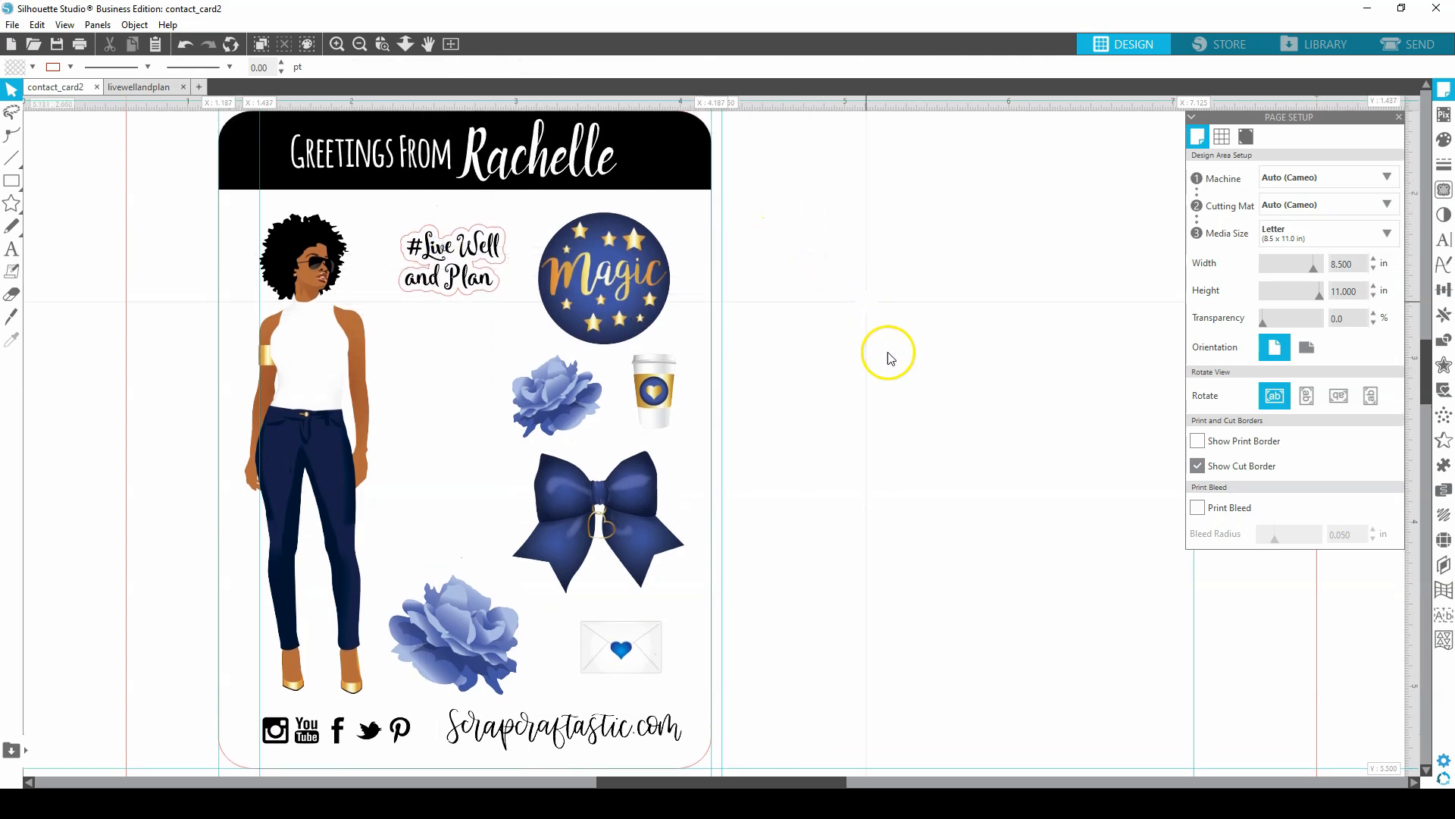
Open the recent file slaytheday.studio3 and copy the first "Slay the DAY" sticker together with its cut outline
{"action": "left_click", "coordinate": [9, 21]}
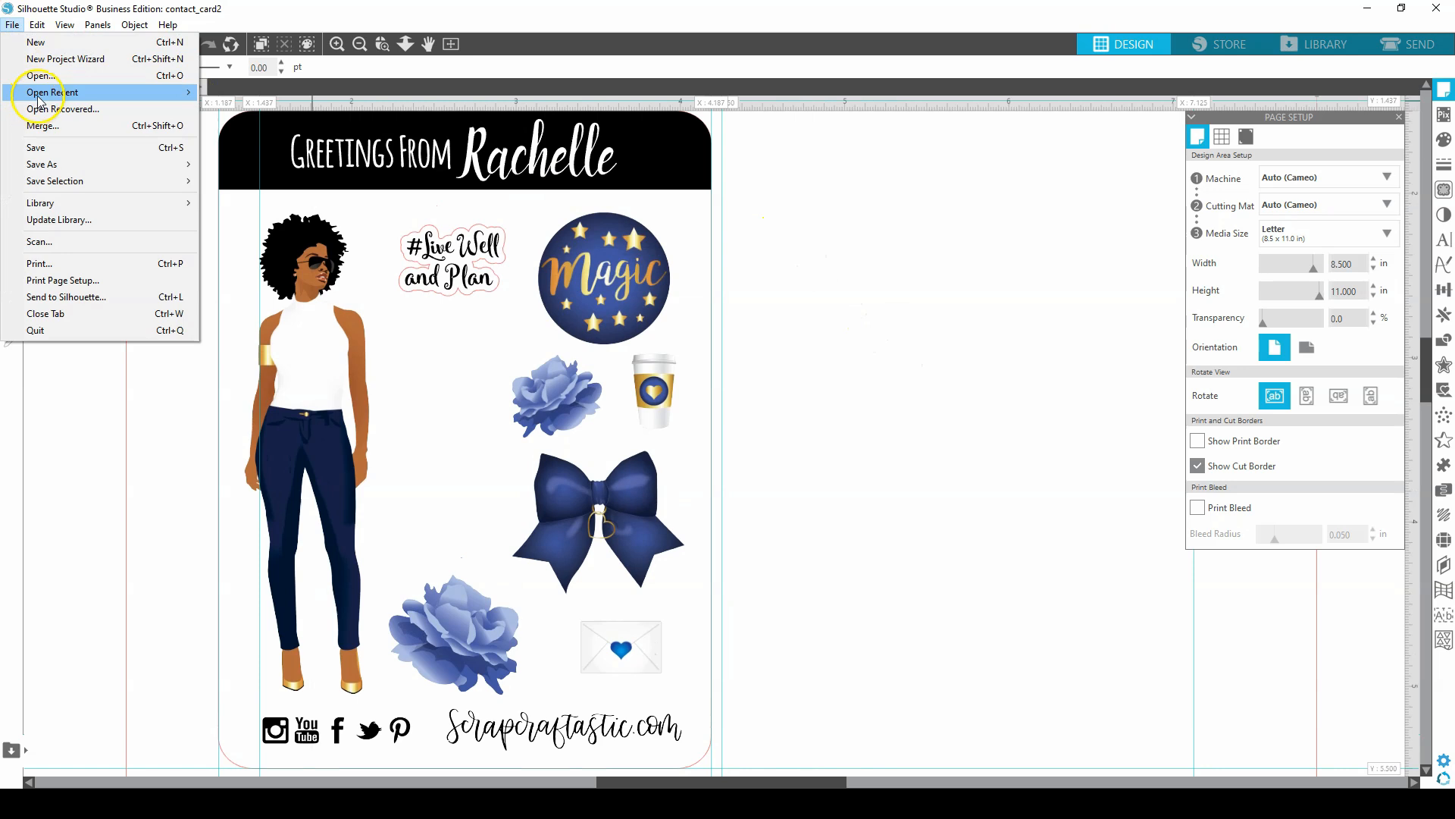
{"action": "mouse_move", "coordinate": [95, 100]}
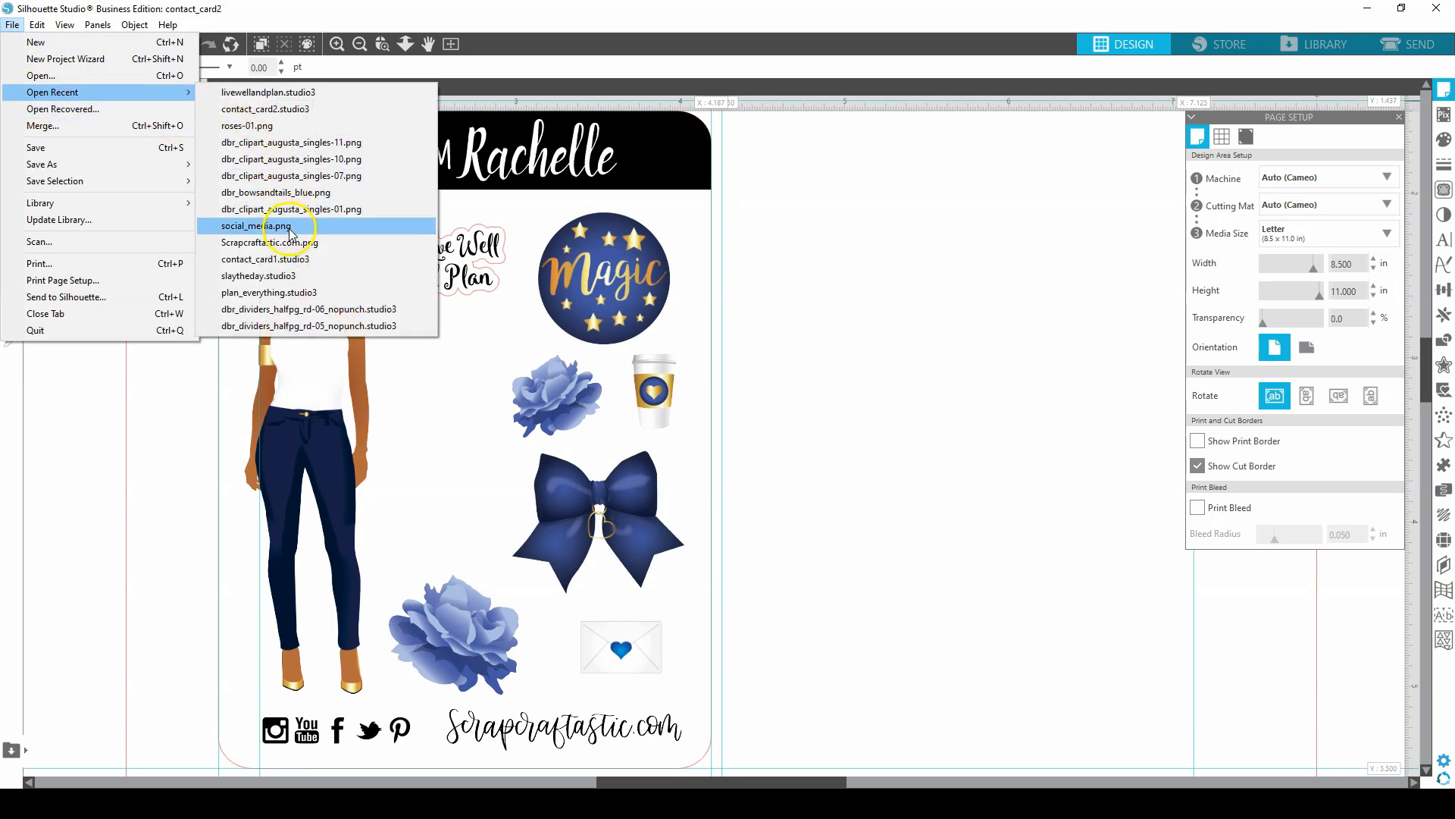
{"action": "left_click", "coordinate": [286, 277]}
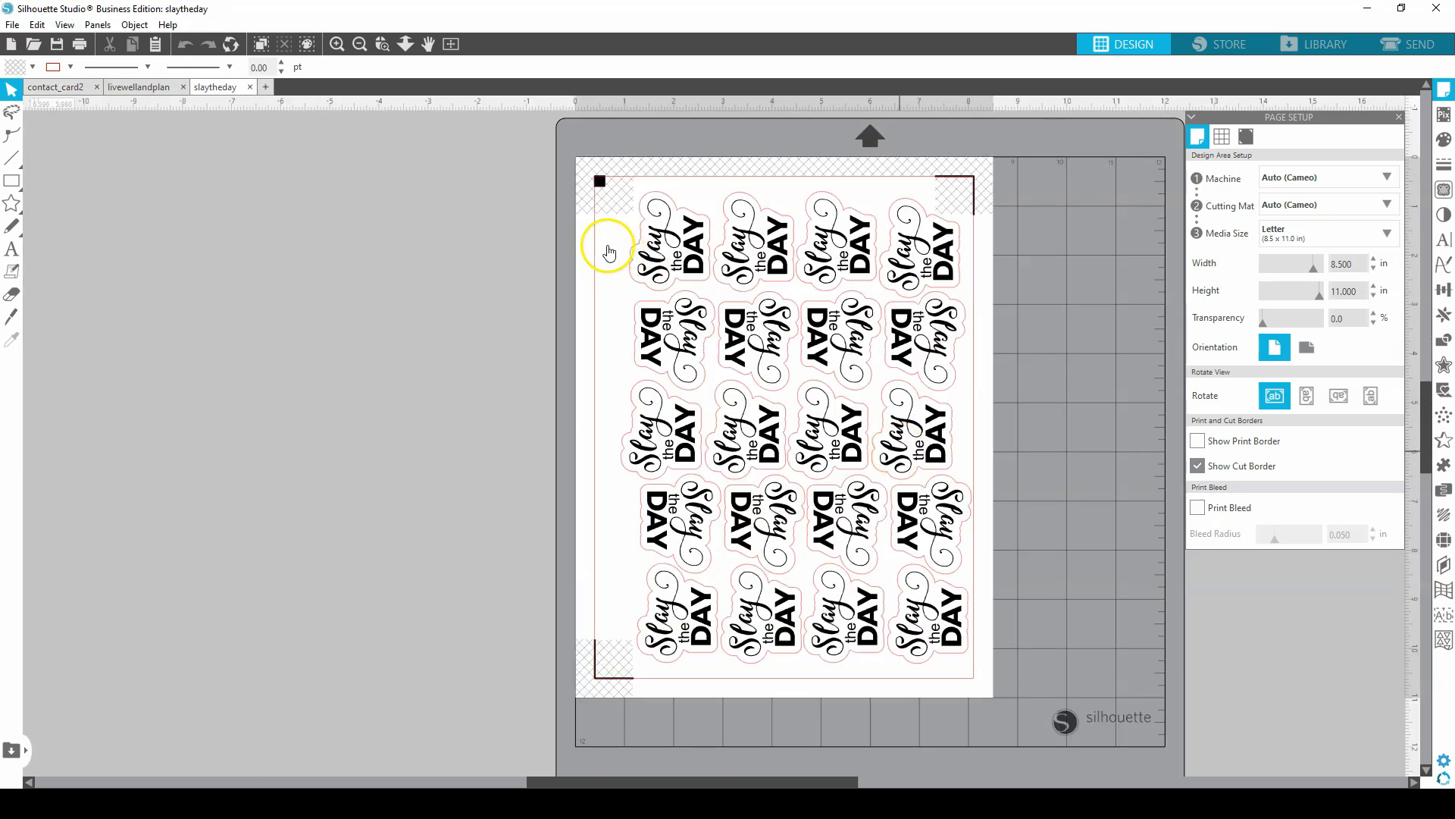
{"action": "left_click_drag", "start_coordinate": [607, 245], "coordinate": [705, 280]}
{"action": "left_click", "coordinate": [596, 263]}
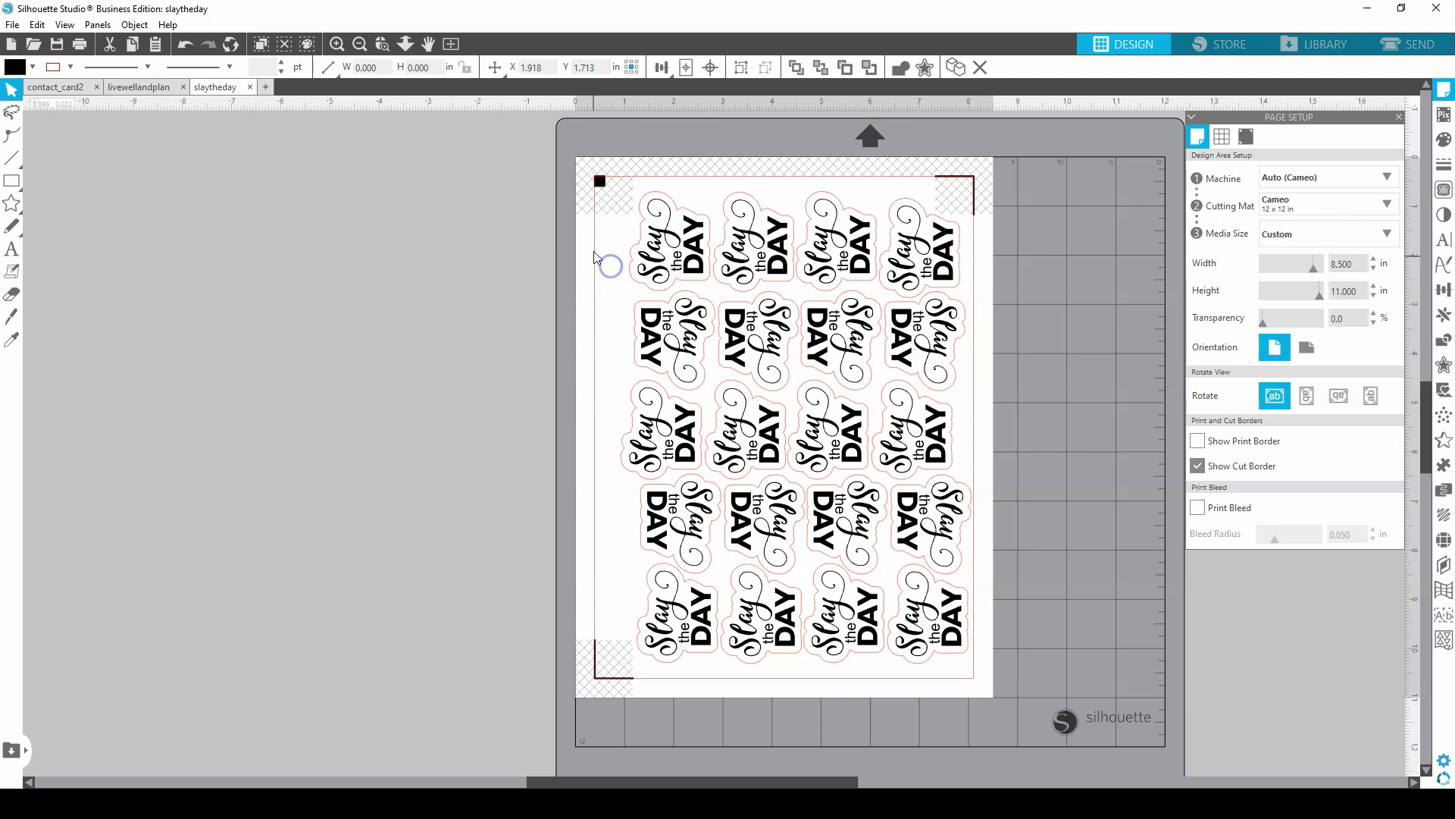
{"action": "double_click", "coordinate": [645, 259]}
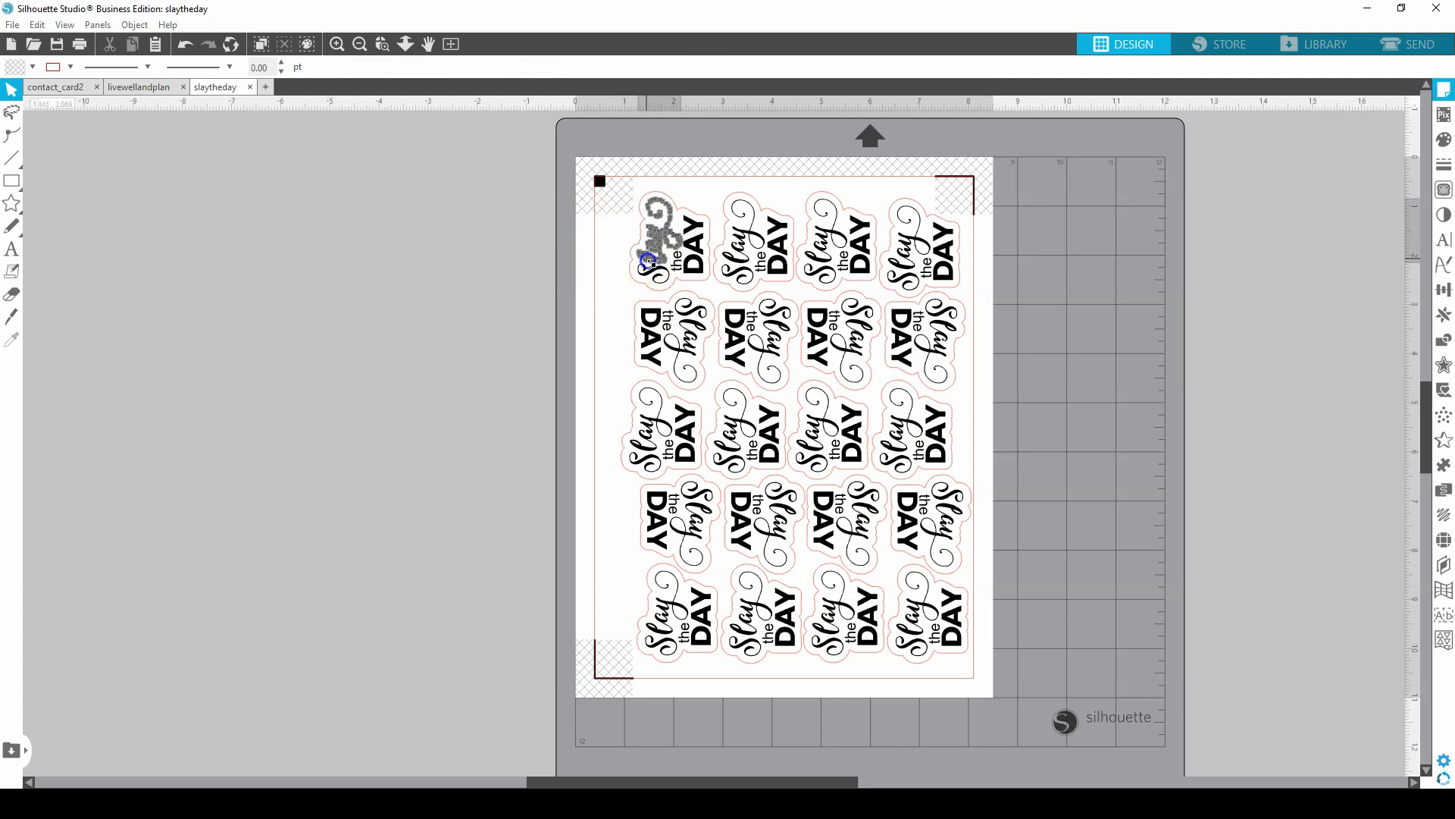
{"action": "left_click", "coordinate": [604, 242]}
{"action": "left_click_drag", "start_coordinate": [612, 193], "coordinate": [703, 280]}
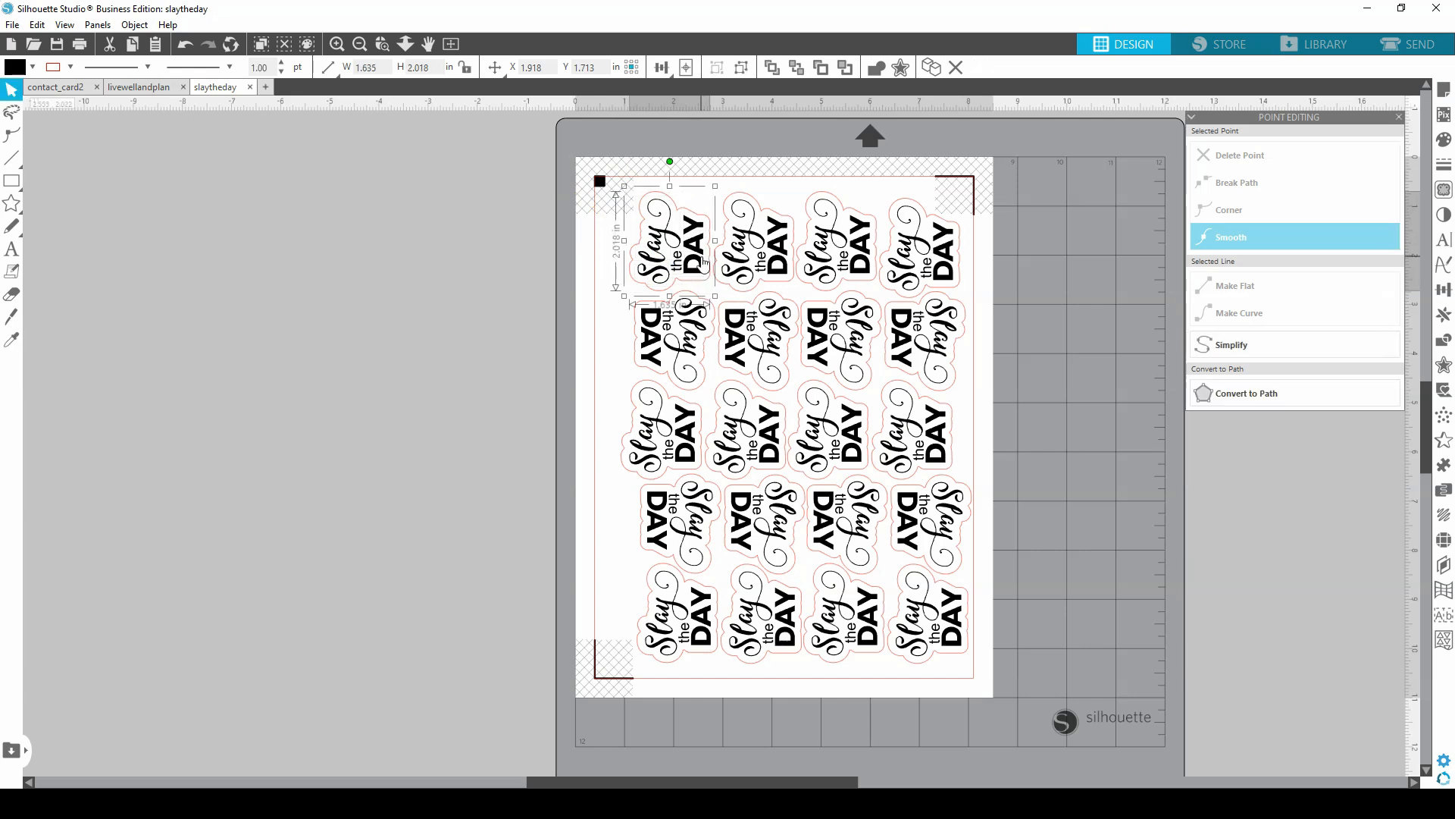
{"action": "left_click", "coordinate": [130, 26]}
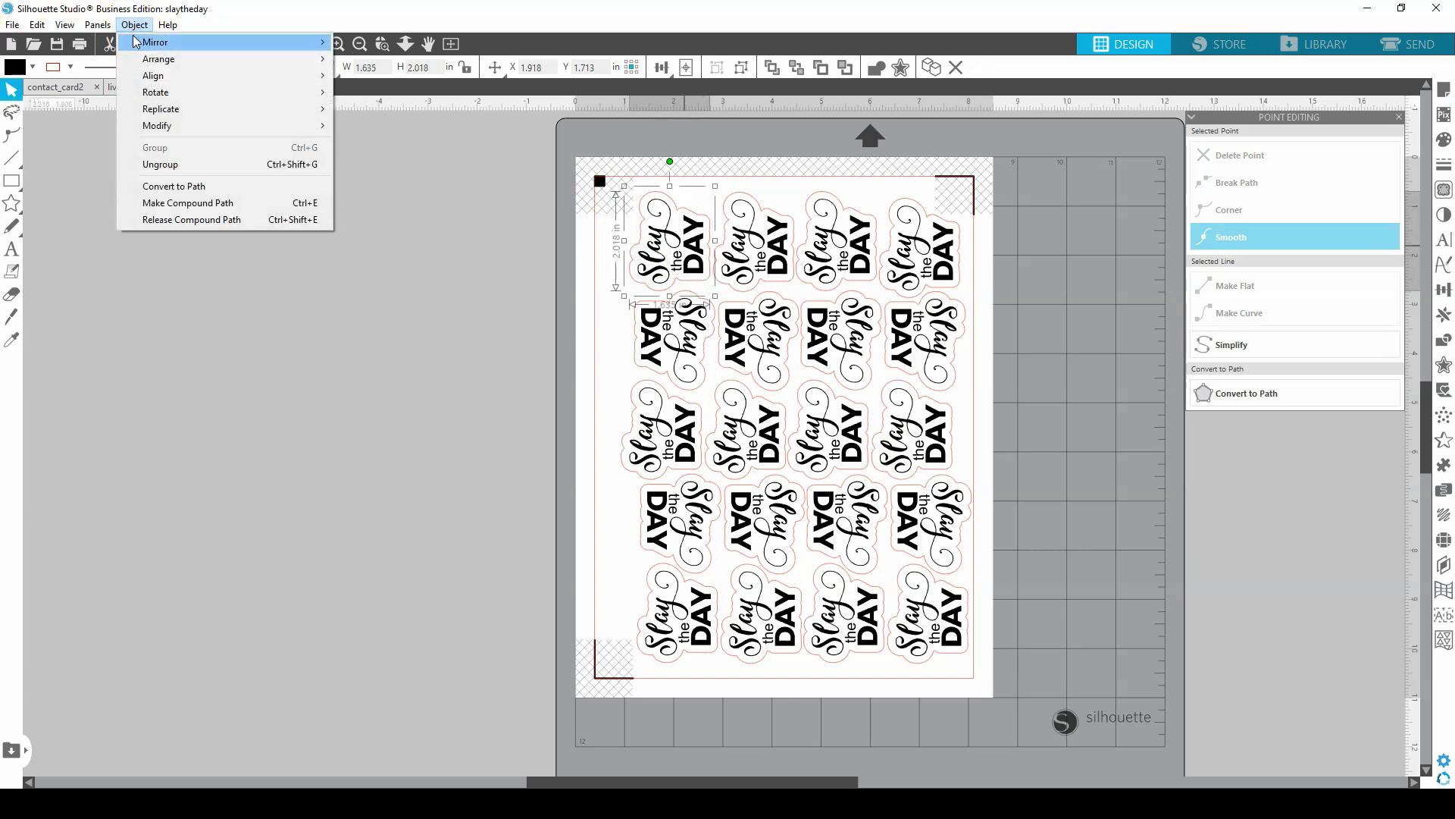
{"action": "left_click", "coordinate": [168, 173]}
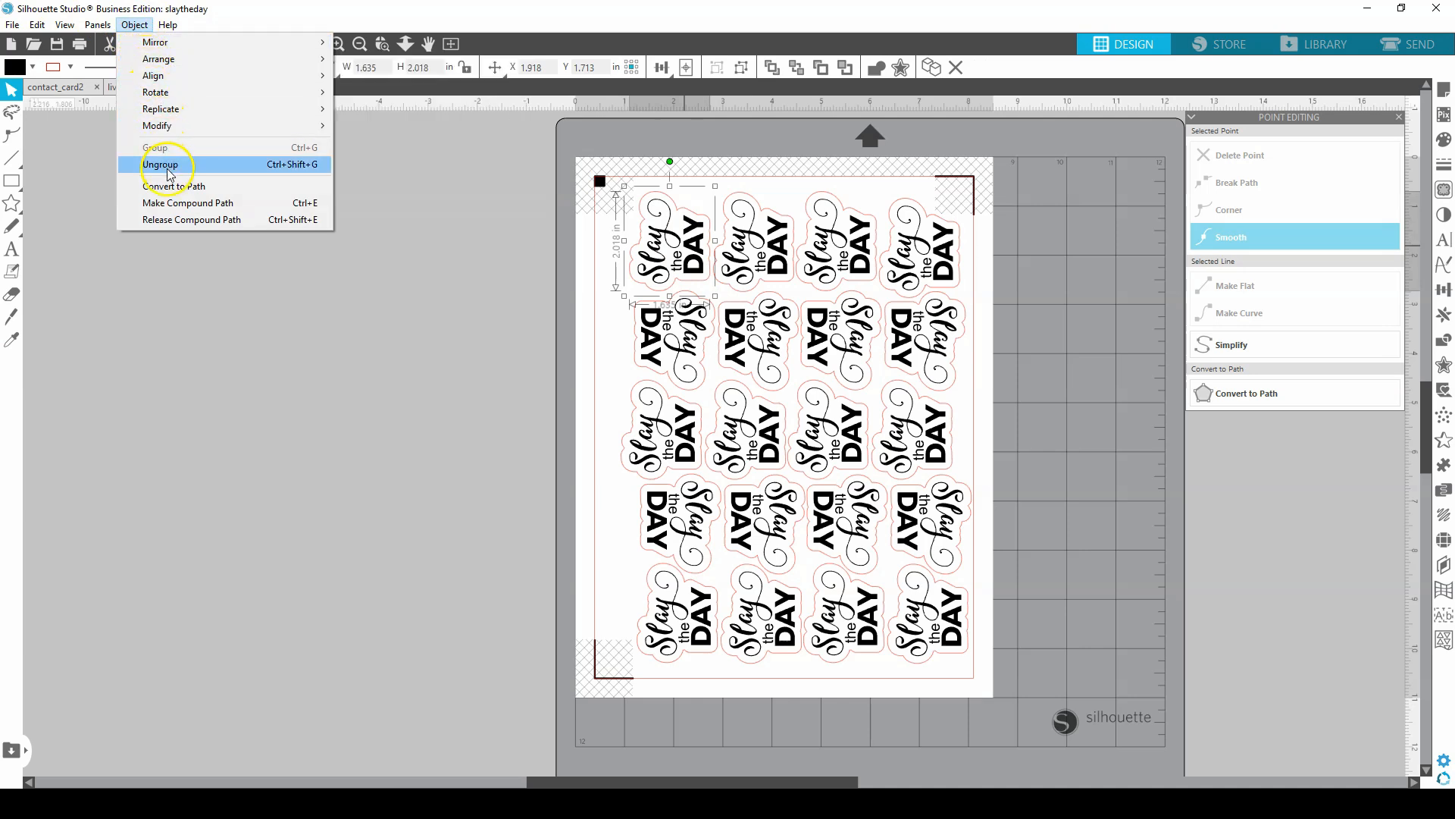
{"action": "left_click", "coordinate": [701, 254]}
{"action": "left_click", "coordinate": [658, 248]}
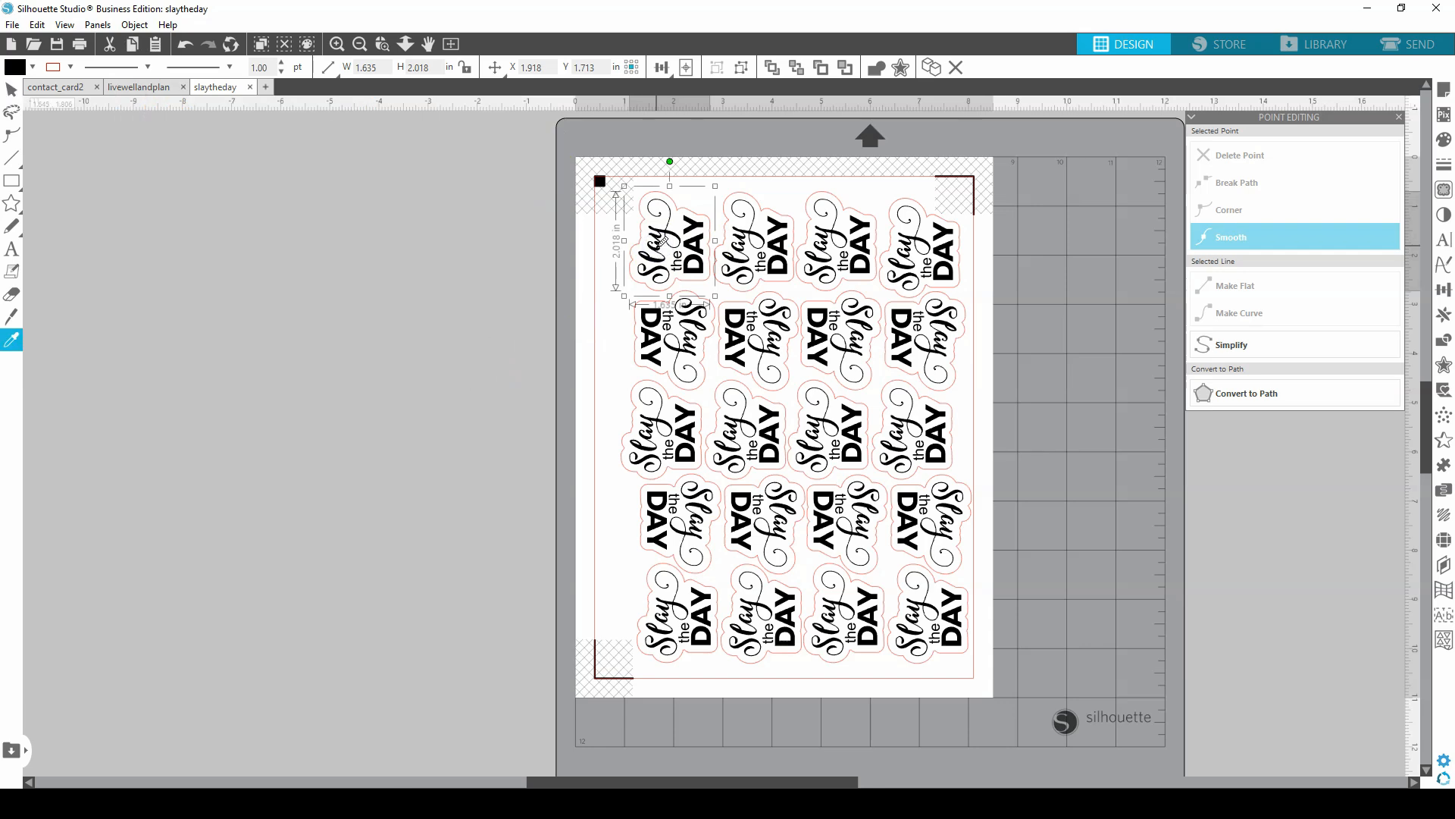
Paste the "Slay the DAY" sticker into contact_card2 and move it to the empty area right of the card
{"action": "left_click", "coordinate": [38, 88]}
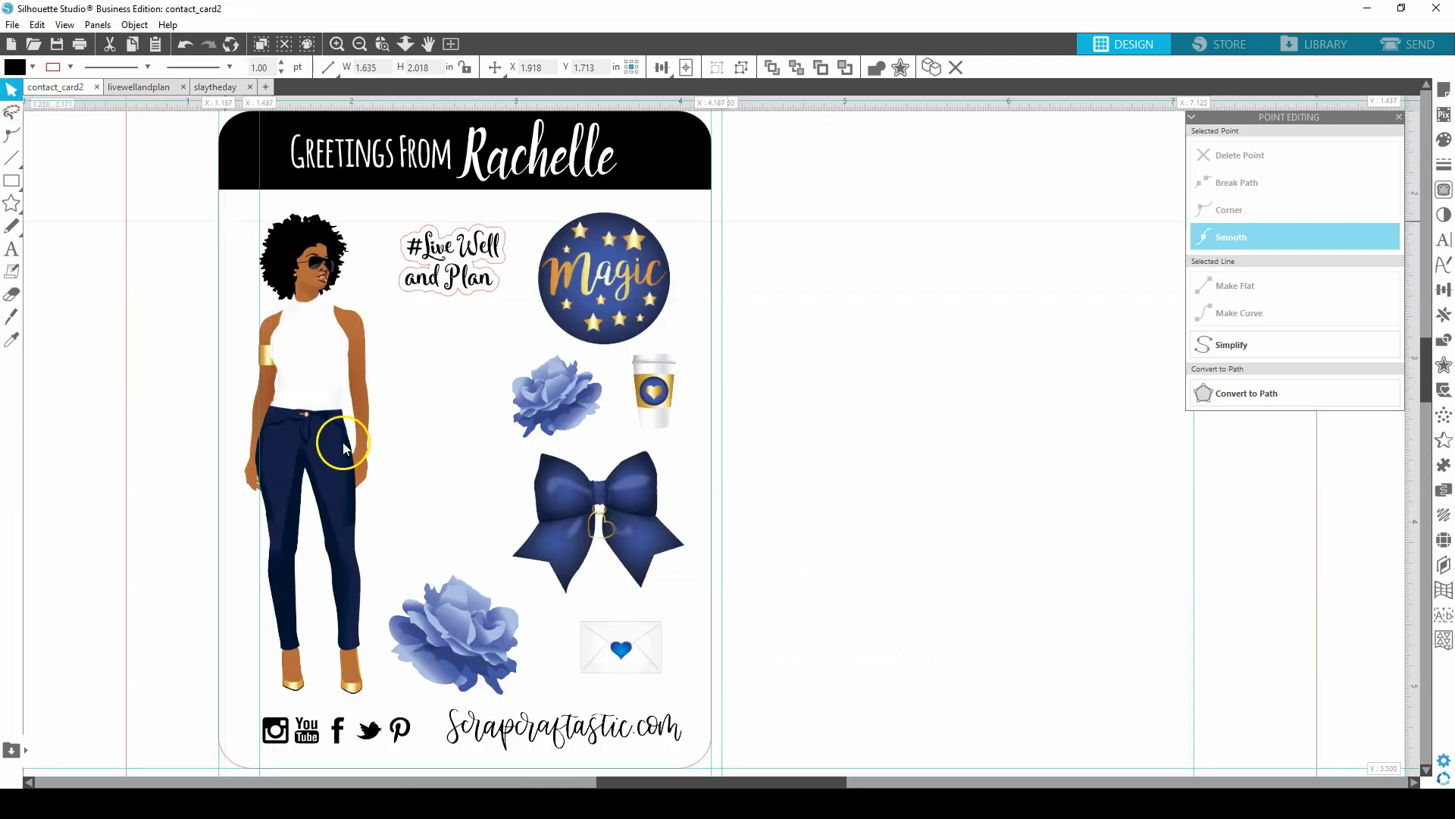
{"action": "key", "text": "ctrl+v"}
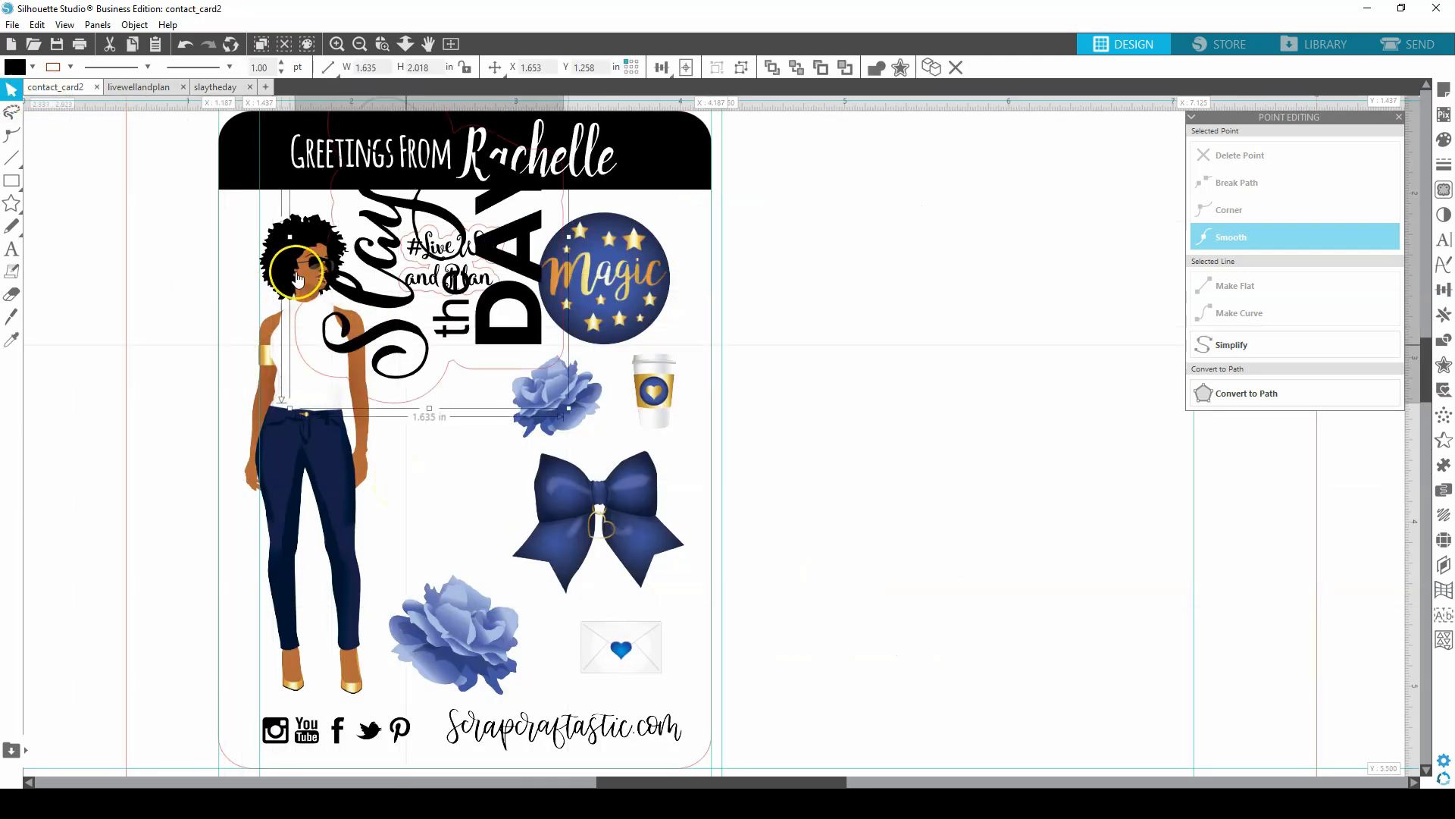
{"action": "left_click_drag", "start_coordinate": [371, 299], "coordinate": [848, 426]}
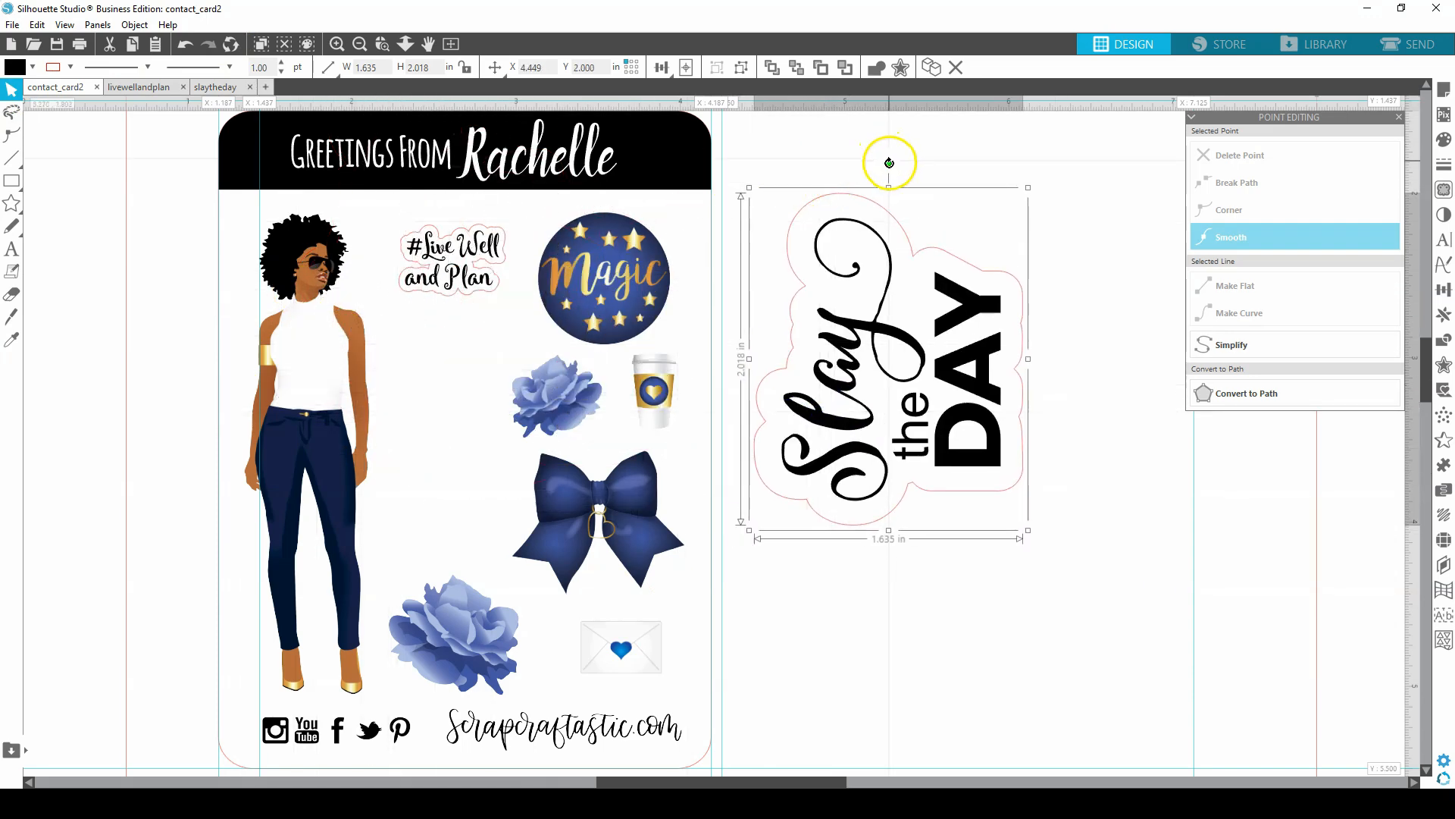
Rotate the "Slay the DAY" sticker upright, then scale it to about 0.66 in wide and place it above the large rose
{"action": "left_click_drag", "start_coordinate": [889, 163], "coordinate": [1043, 355]}
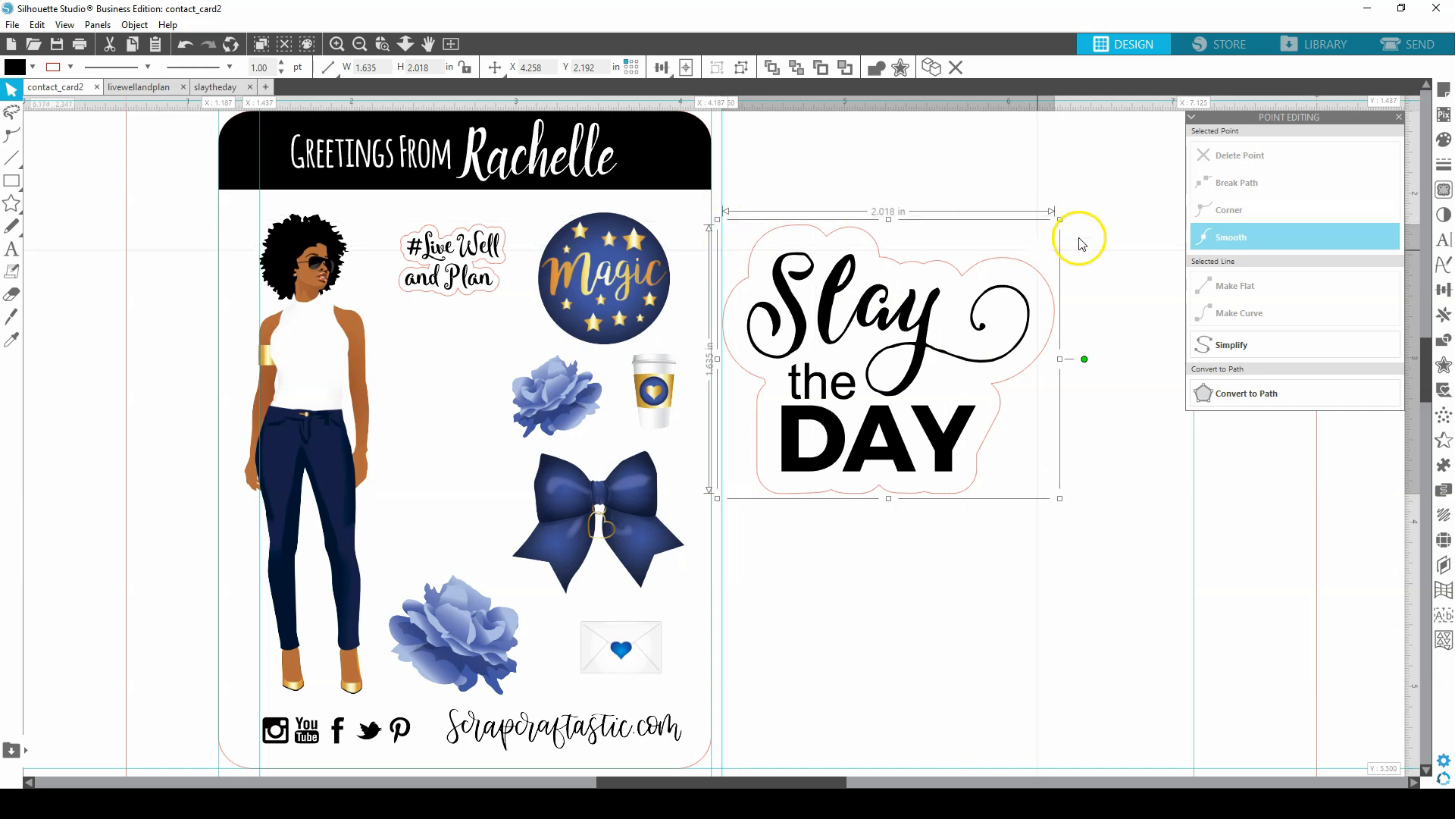
{"action": "left_click_drag", "start_coordinate": [1061, 220], "coordinate": [433, 485]}
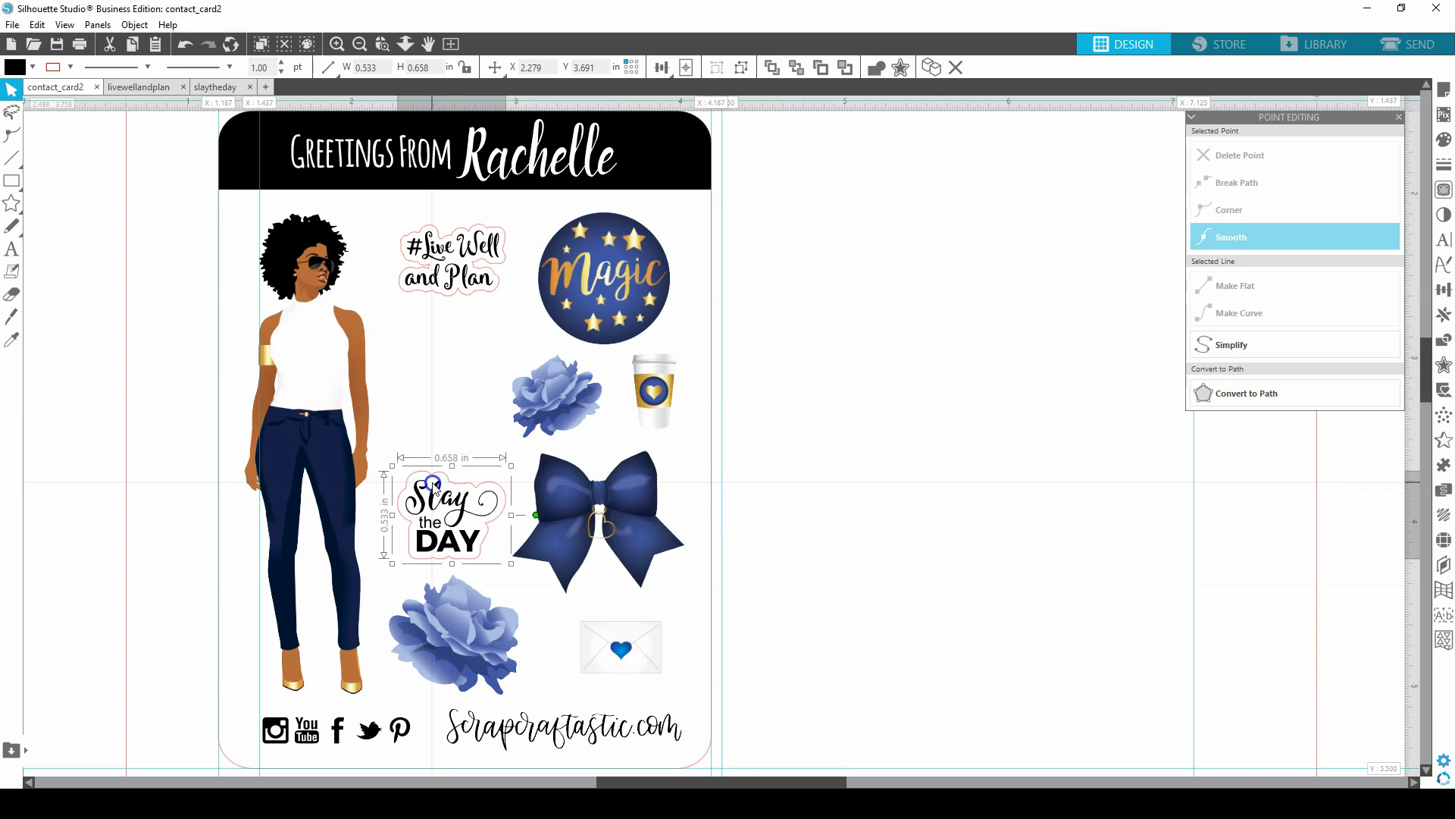
{"action": "left_click", "coordinate": [931, 430]}
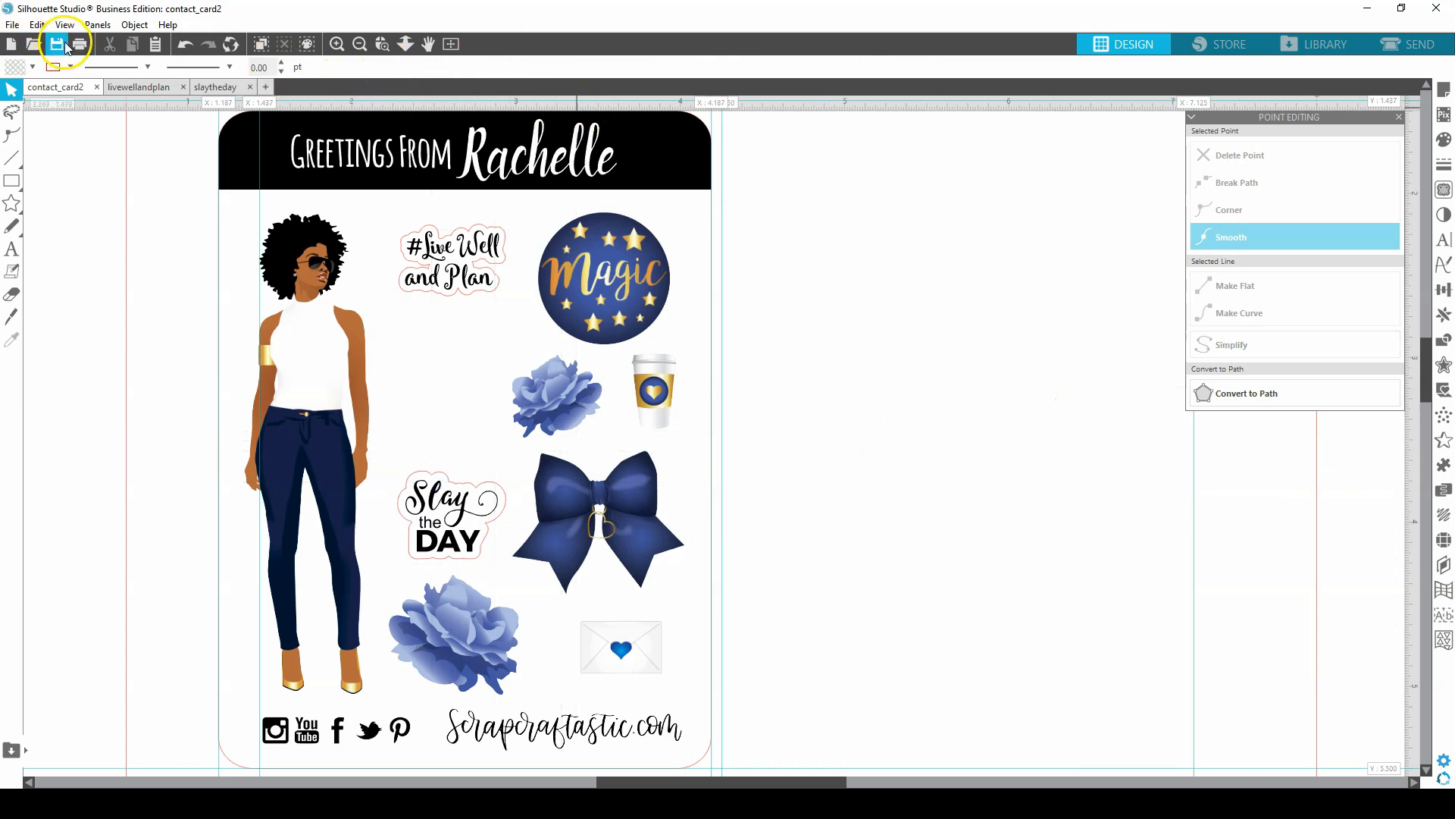
{"action": "left_click", "coordinate": [10, 26]}
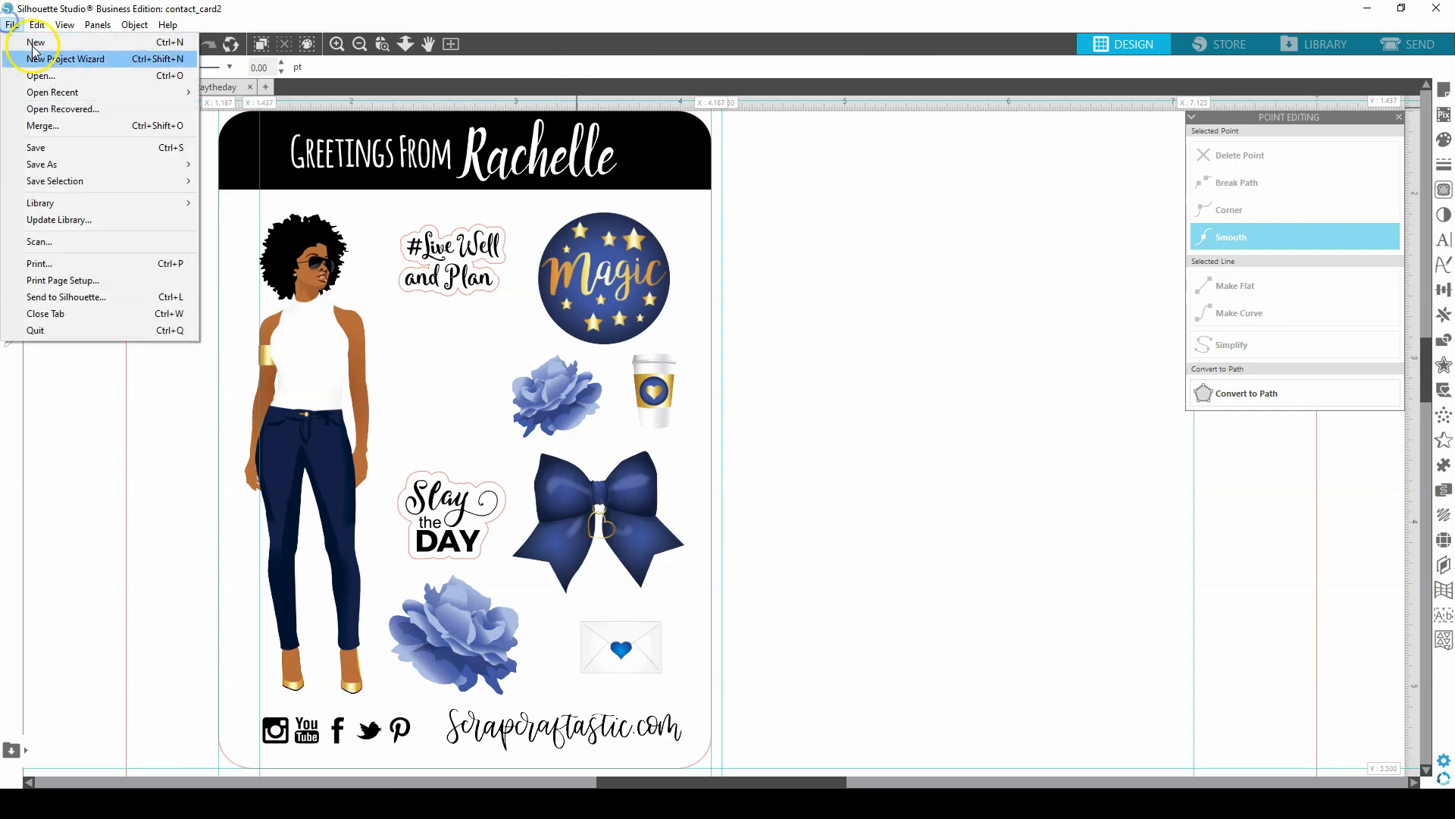
{"action": "left_click", "coordinate": [60, 76]}
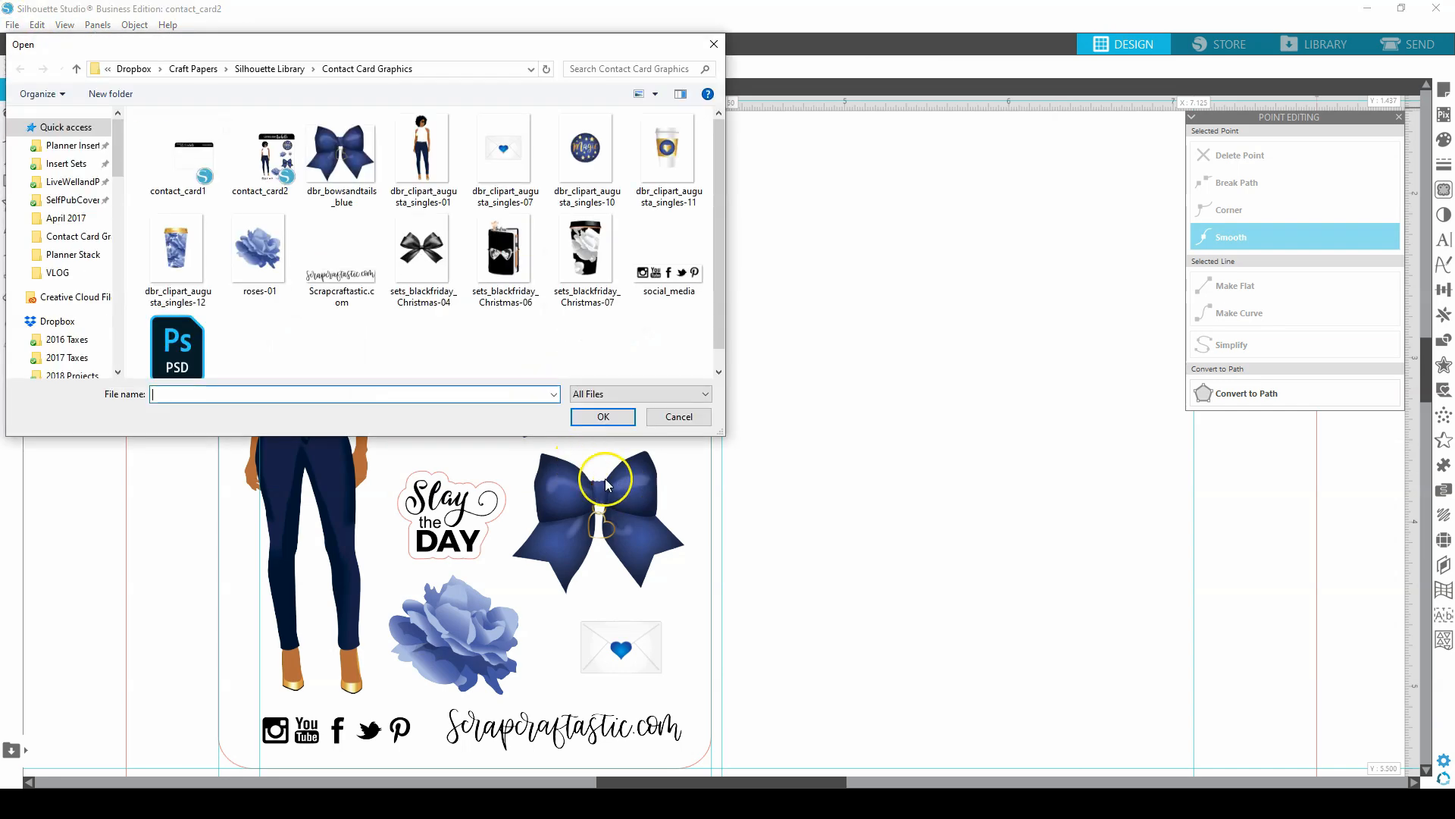
{"action": "left_click", "coordinate": [674, 418]}
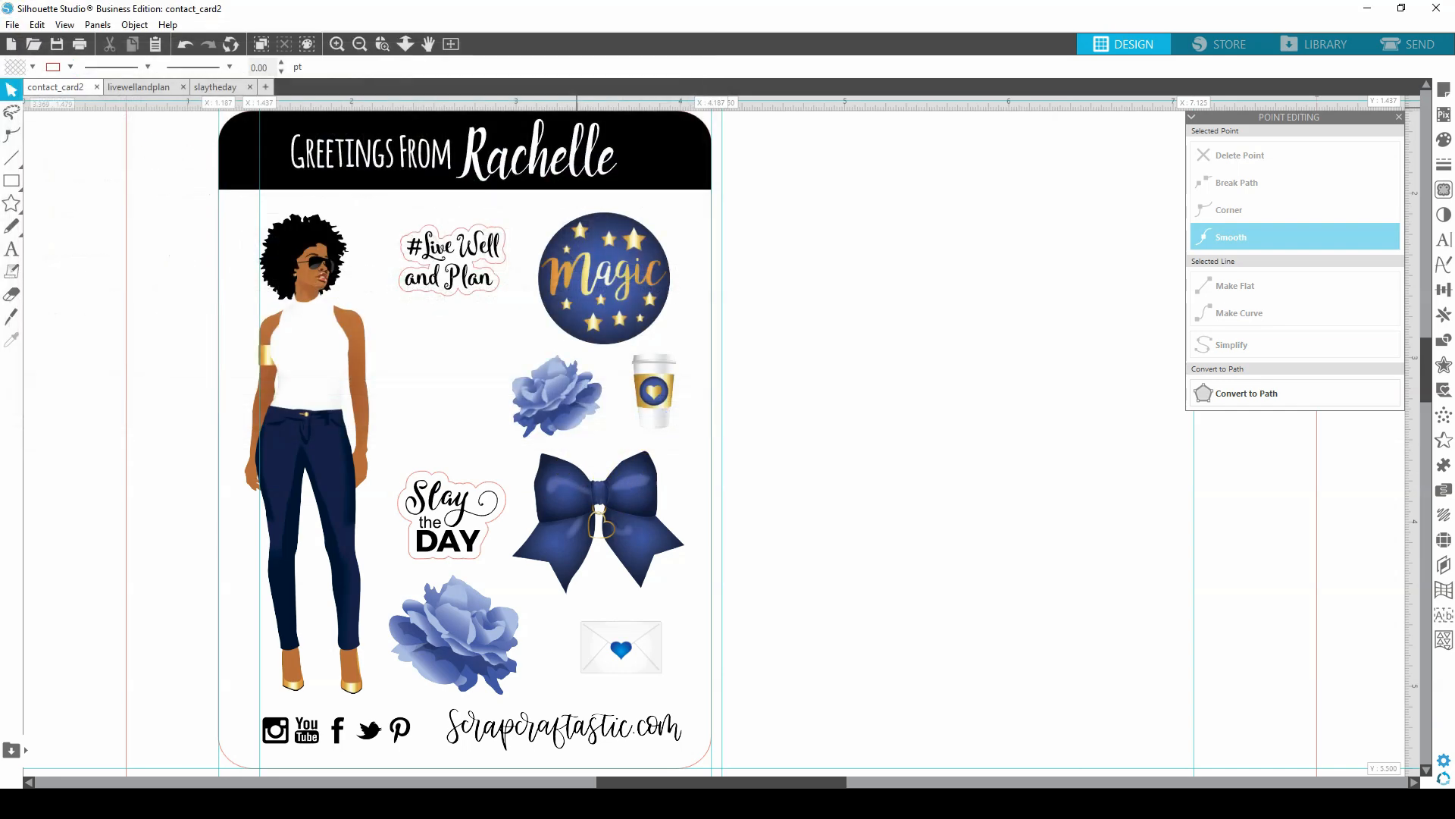
Open the recent file plan_everything.studio3 and copy the first "PLAN Everything" sticker together with its cut outline
{"action": "left_click", "coordinate": [12, 25]}
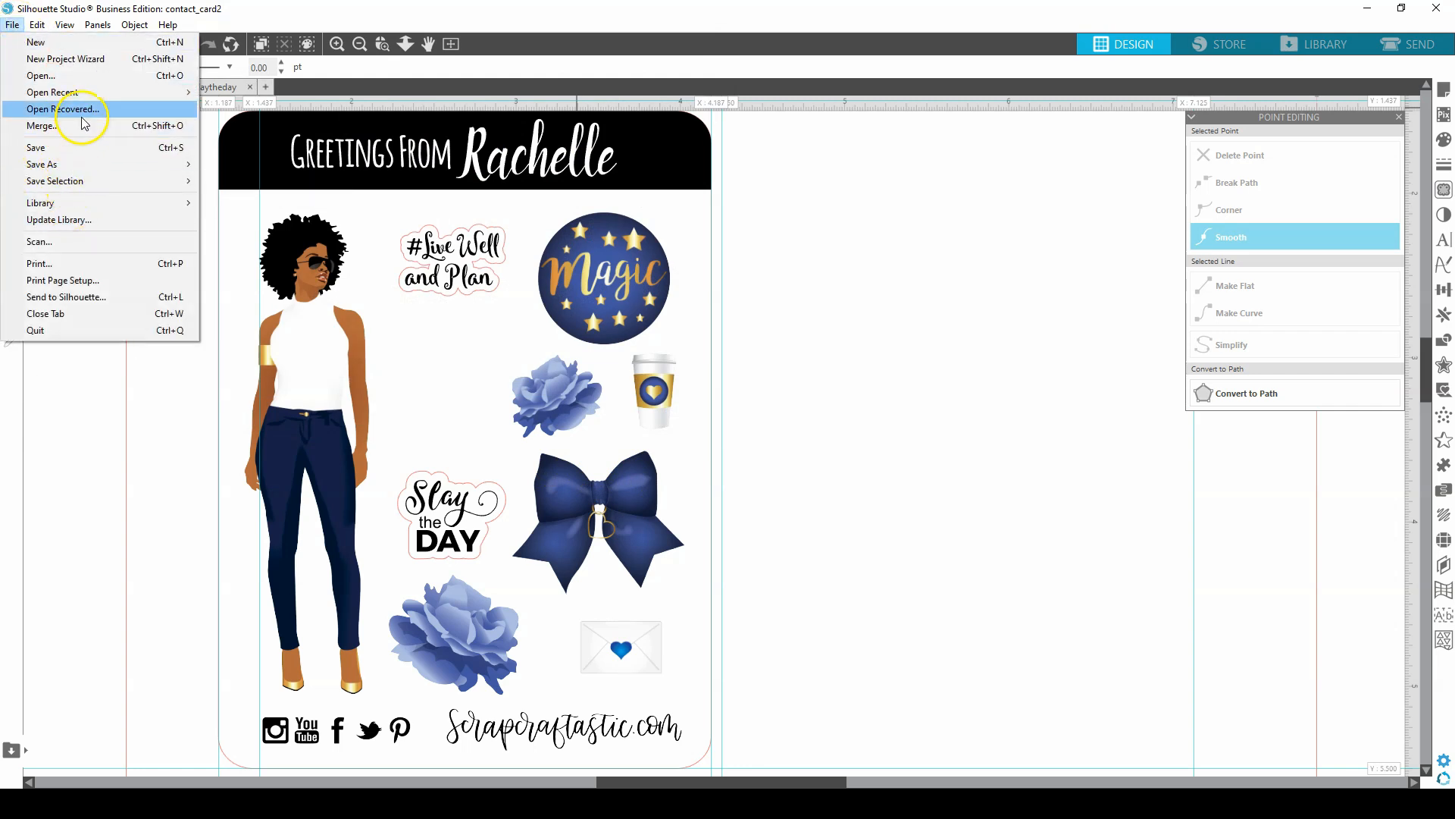
{"action": "mouse_move", "coordinate": [82, 93]}
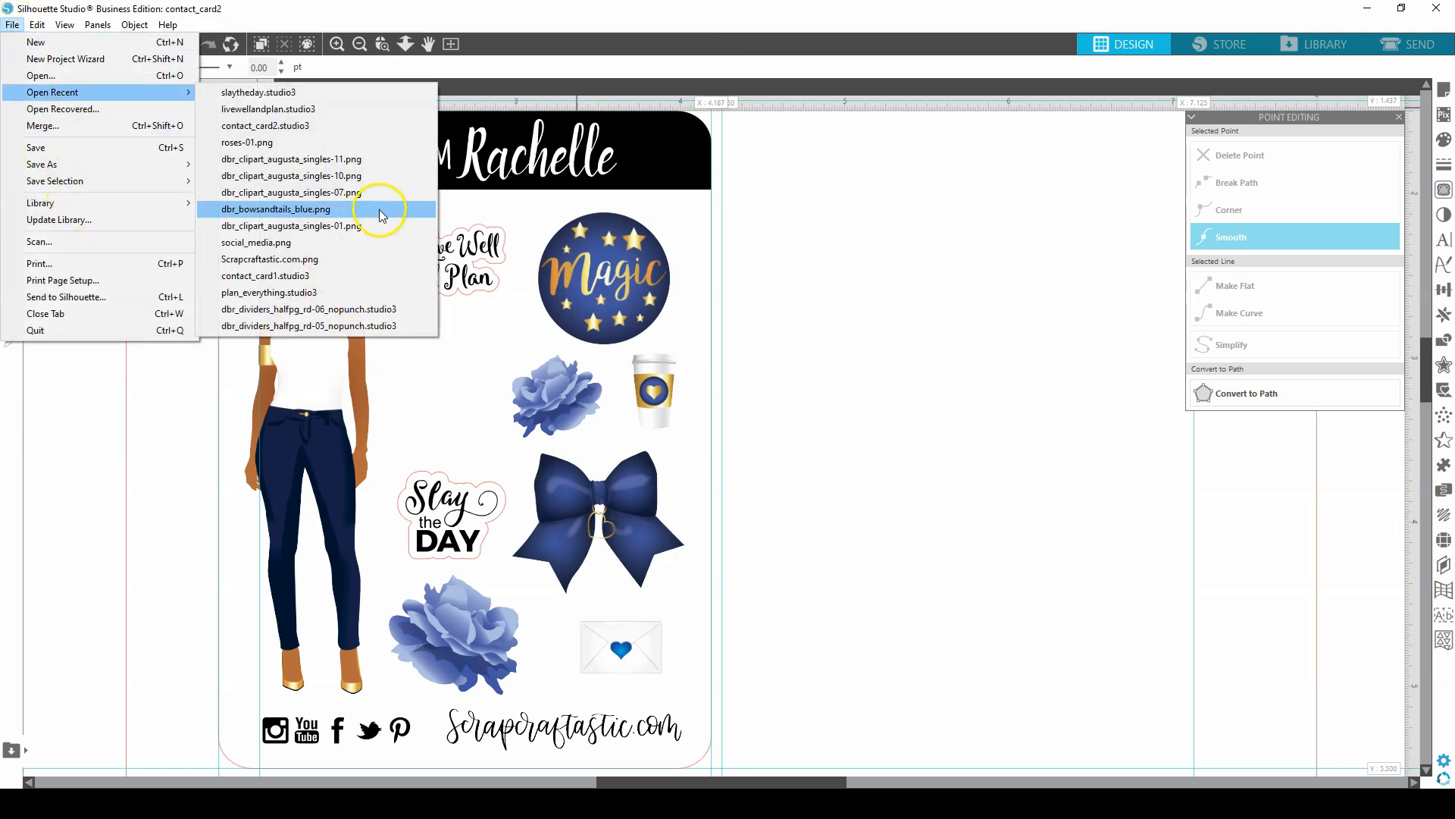
{"action": "left_click", "coordinate": [351, 293]}
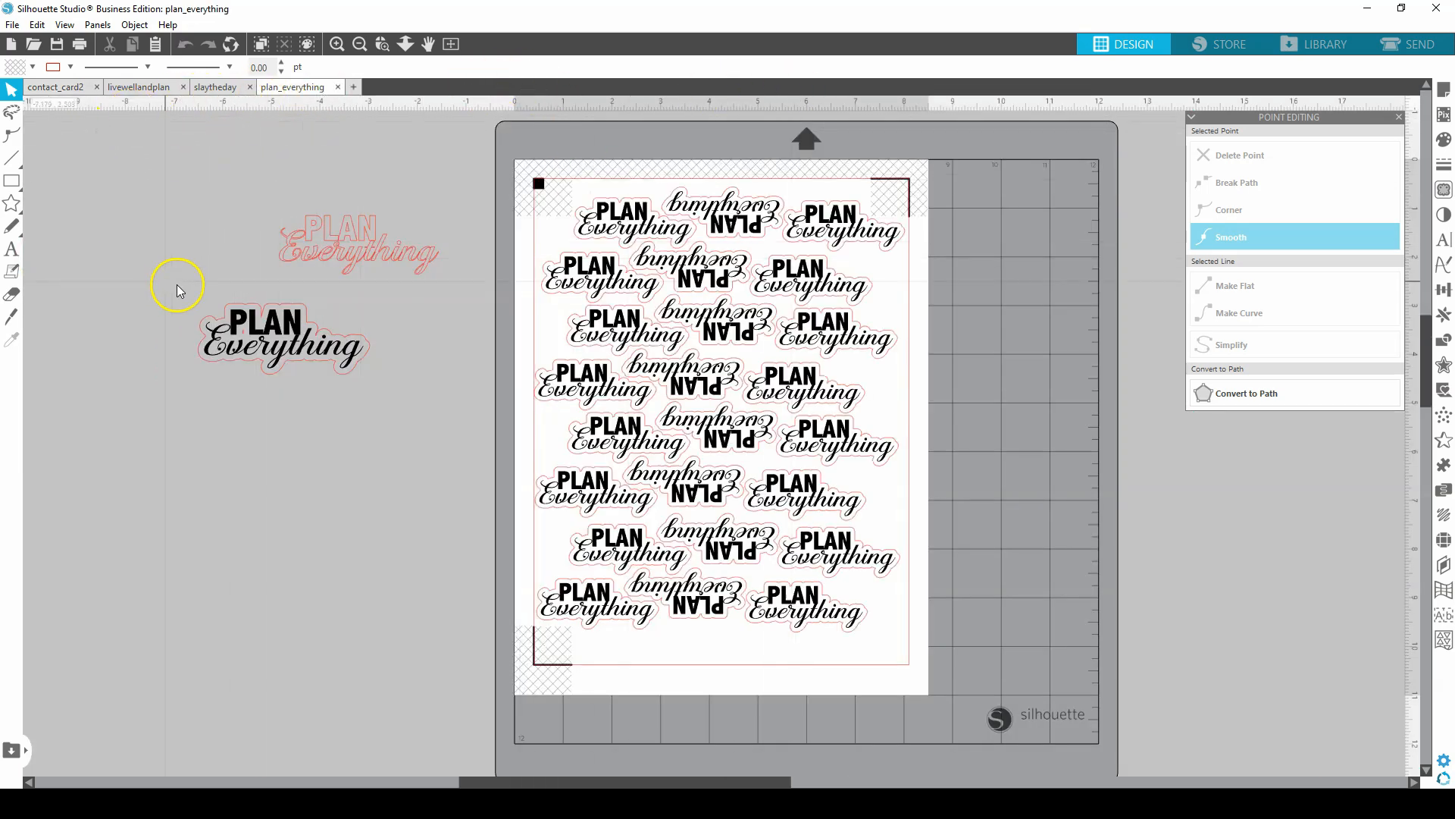
{"action": "left_click_drag", "start_coordinate": [625, 220], "coordinate": [568, 208]}
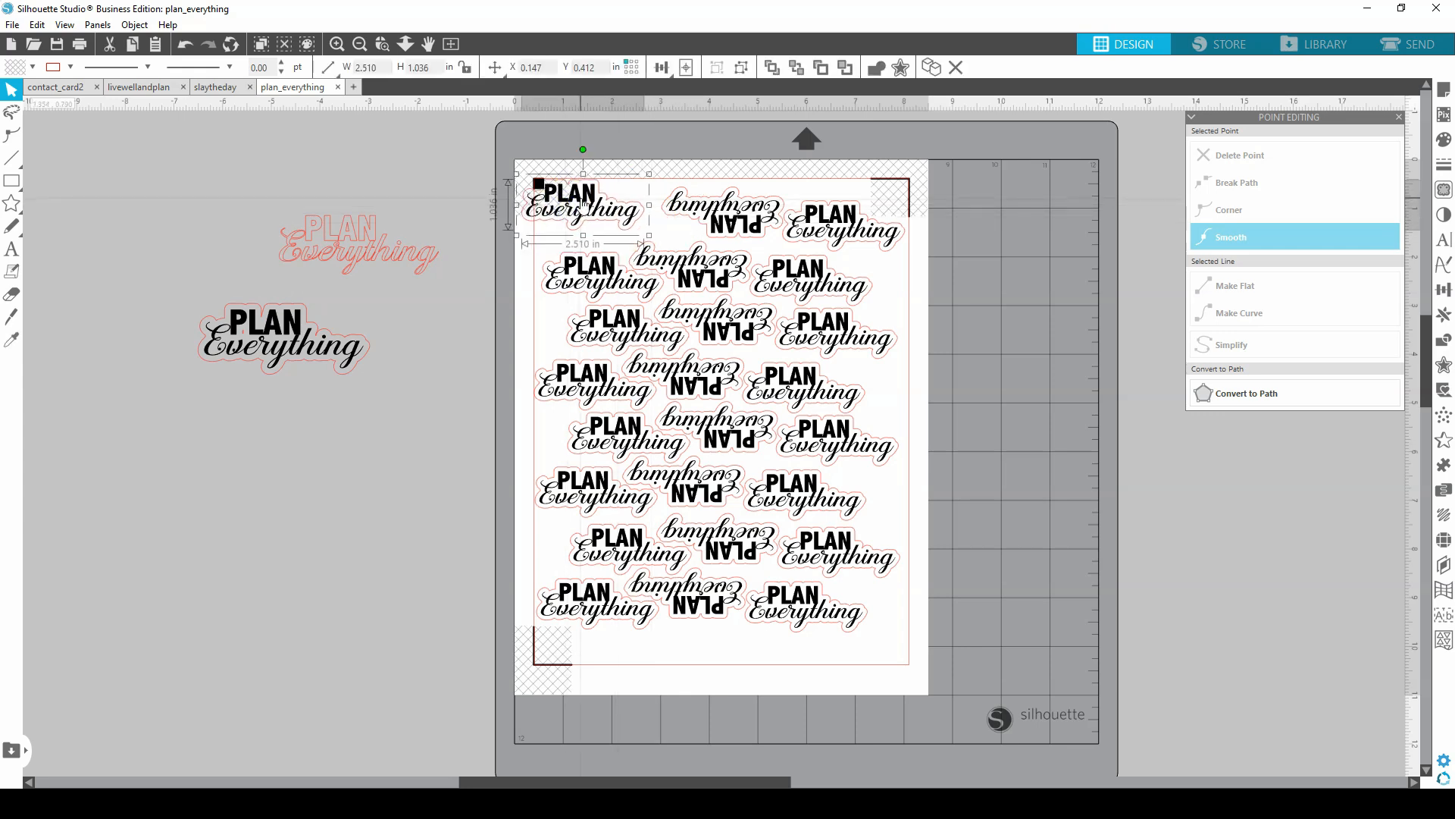
{"action": "key", "text": "ctrl+z"}
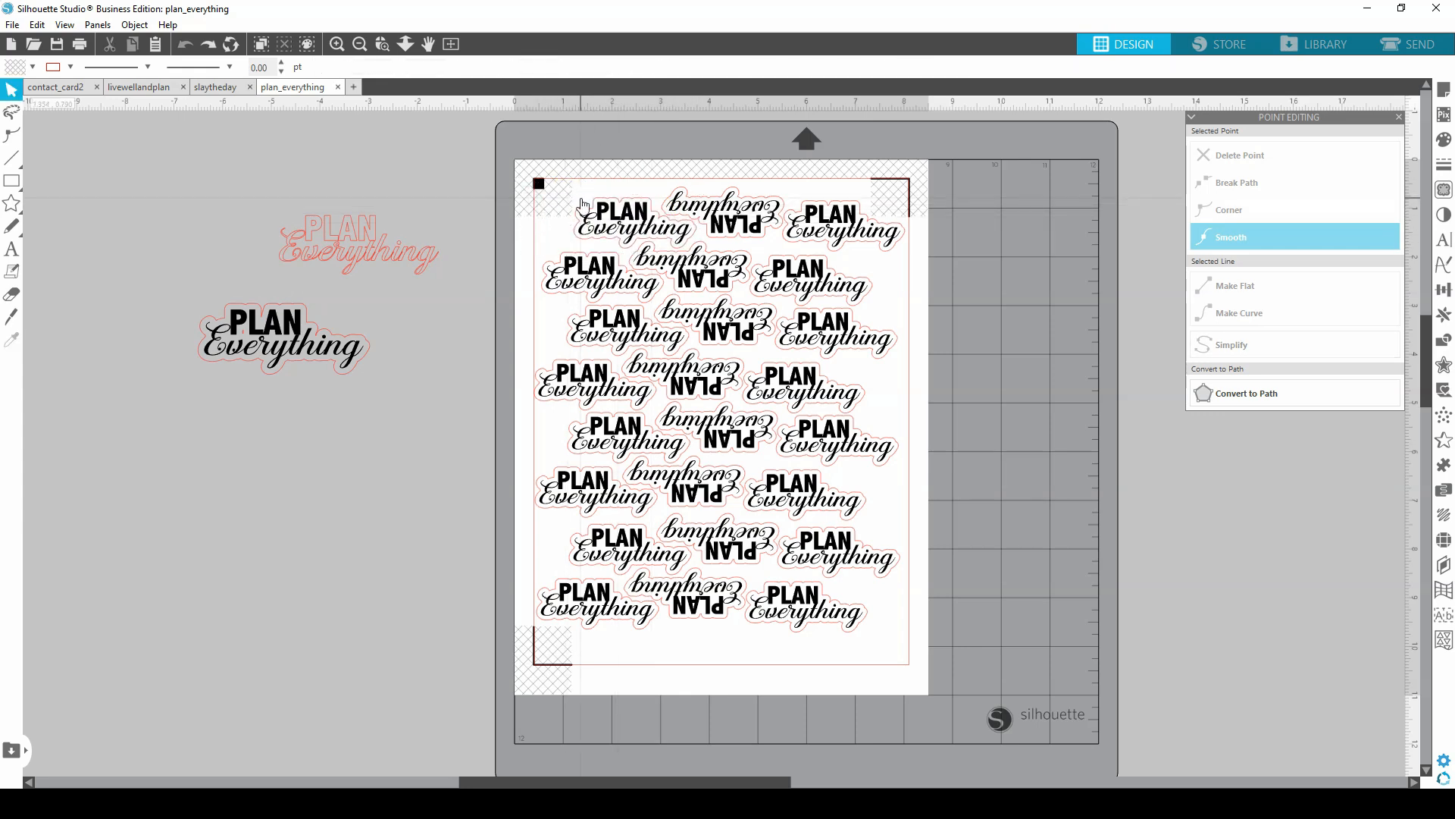
{"action": "left_click", "coordinate": [635, 219]}
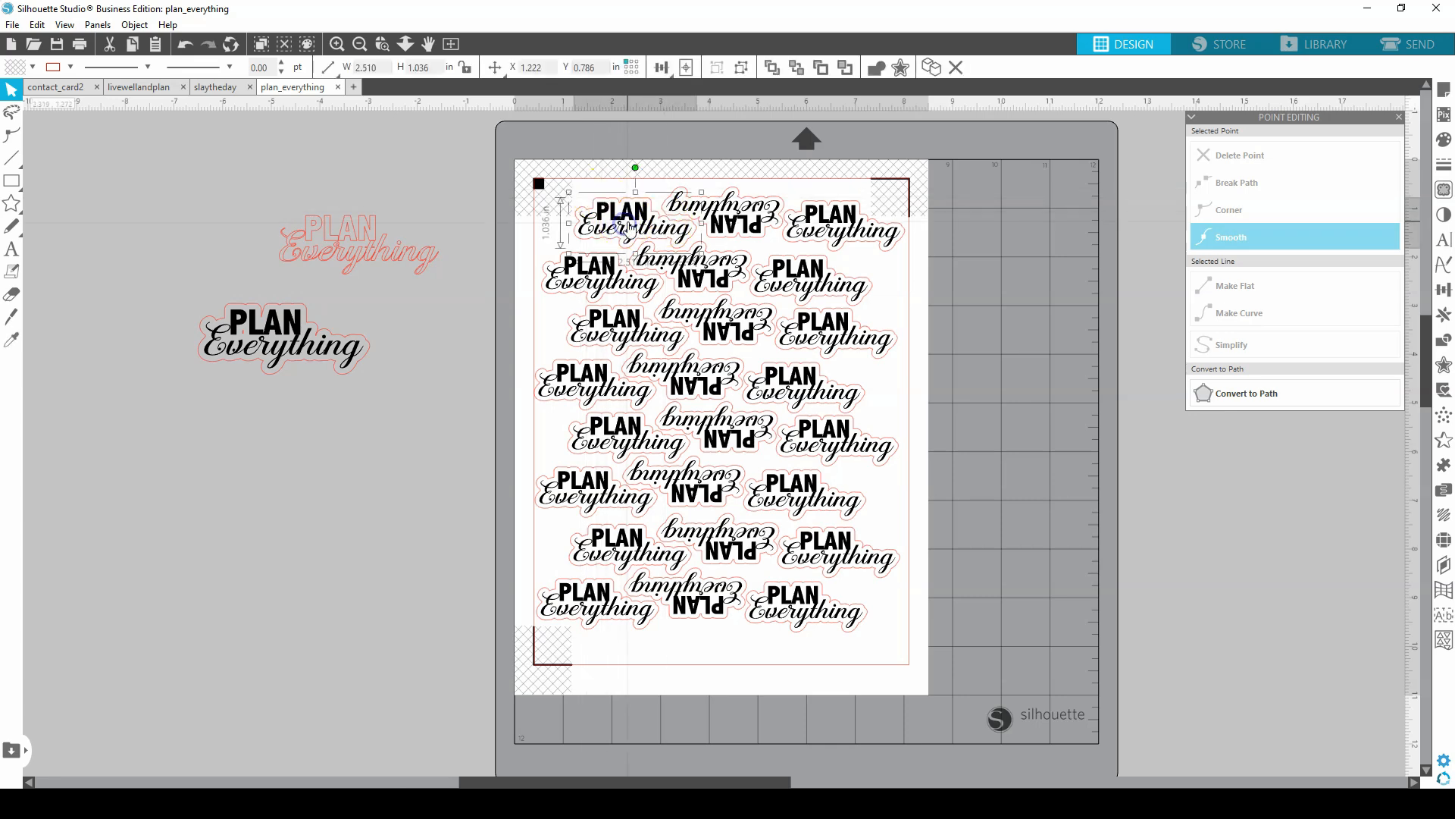
Paste the "PLAN Everything" sticker into contact_card2, scale it to about 0.99 in wide and place it above the "Slay the DAY" sticker
{"action": "left_click", "coordinate": [55, 88]}
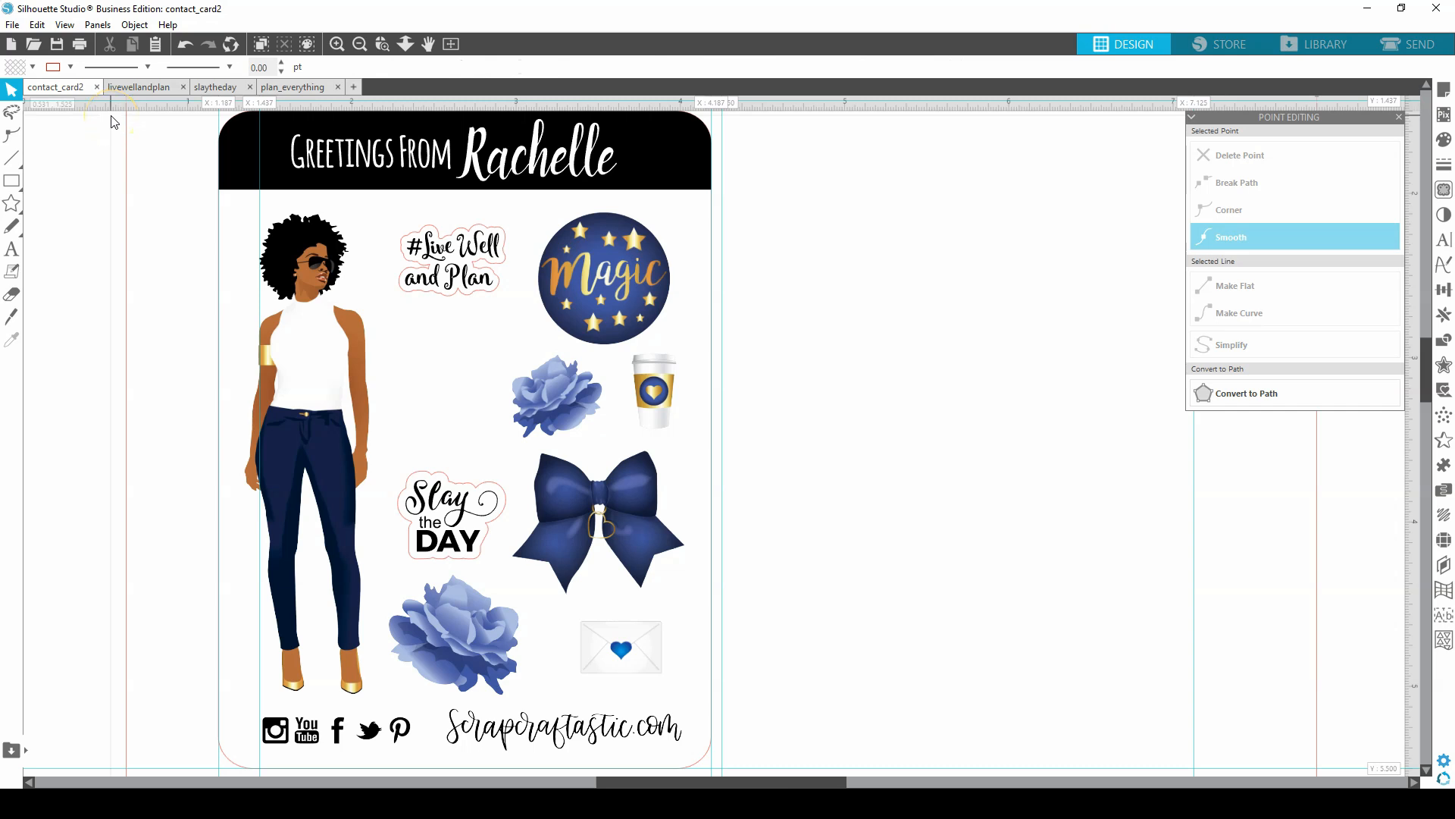
{"action": "key", "text": "ctrl+v"}
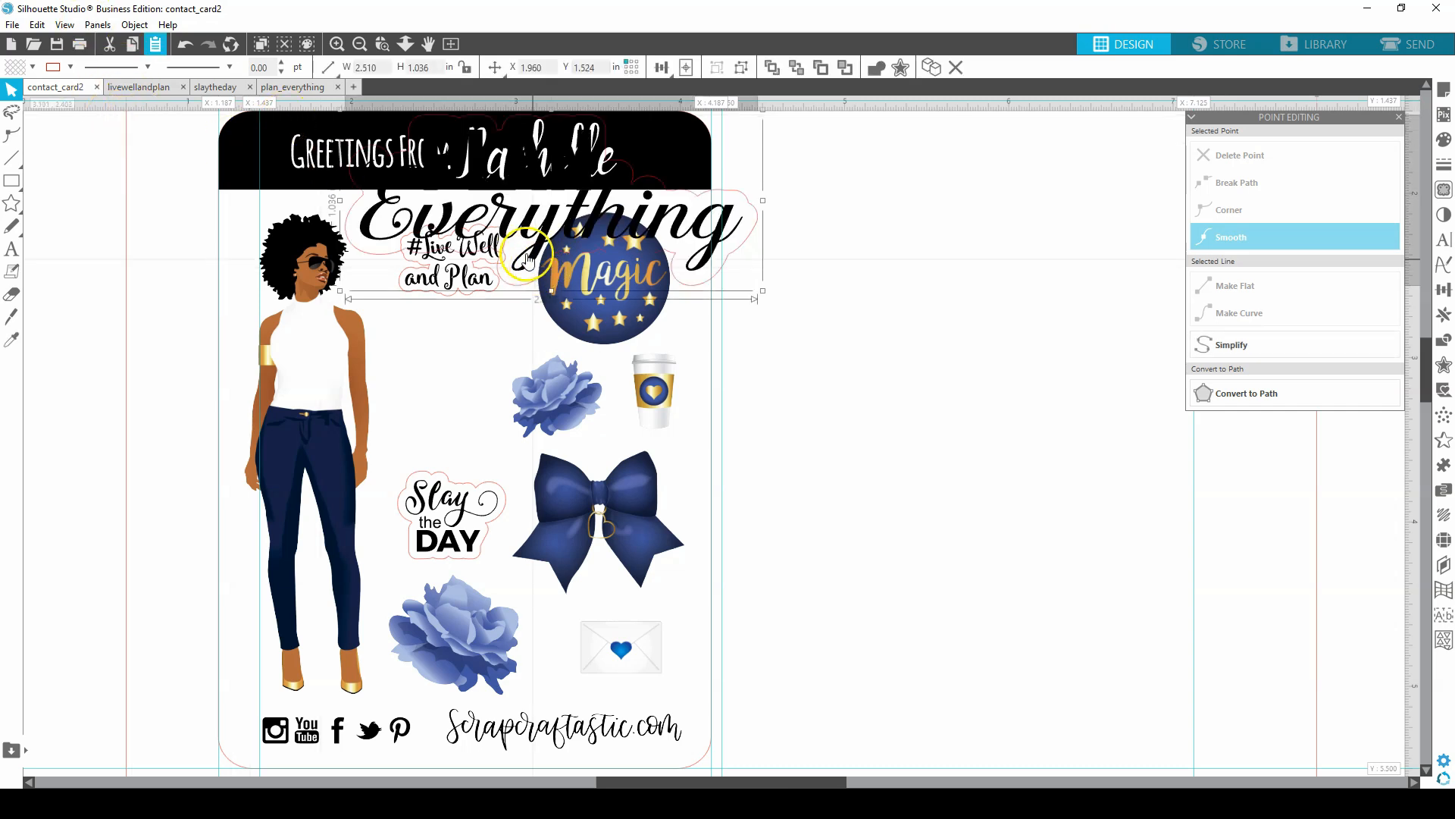
{"action": "left_click_drag", "start_coordinate": [618, 262], "coordinate": [765, 316]}
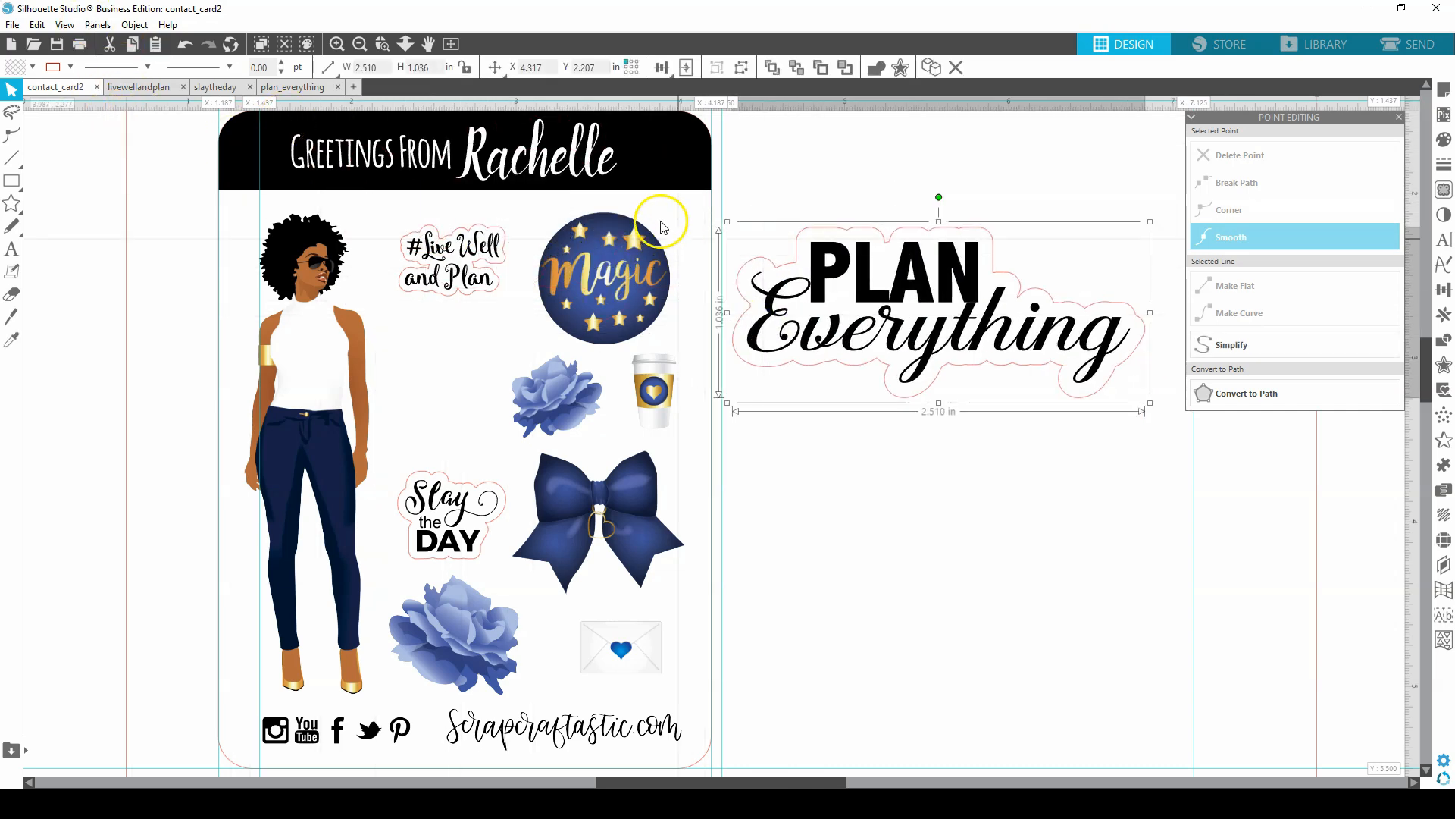
{"action": "left_click_drag", "start_coordinate": [748, 229], "coordinate": [969, 346]}
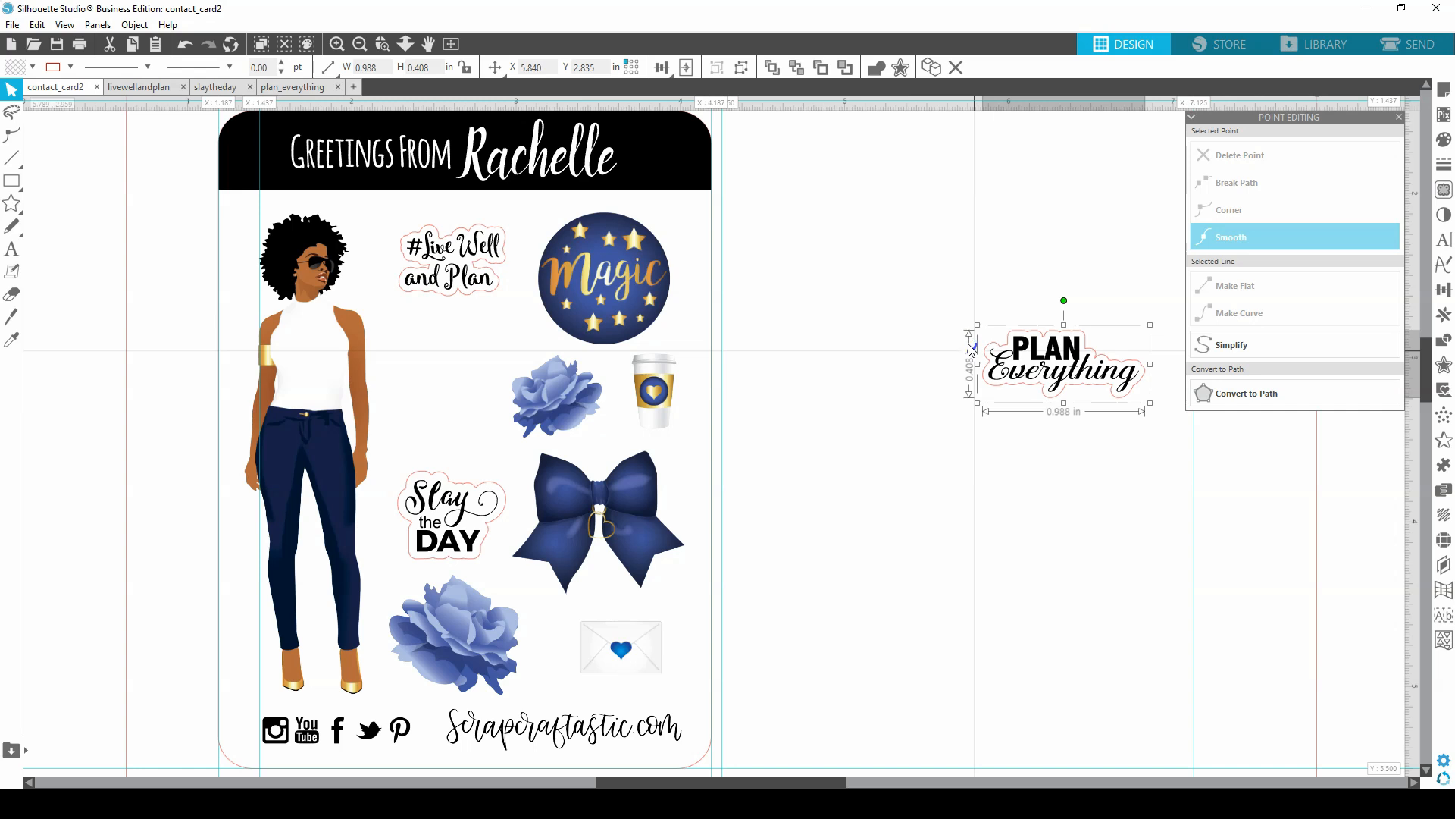
{"action": "left_click_drag", "start_coordinate": [999, 350], "coordinate": [454, 400]}
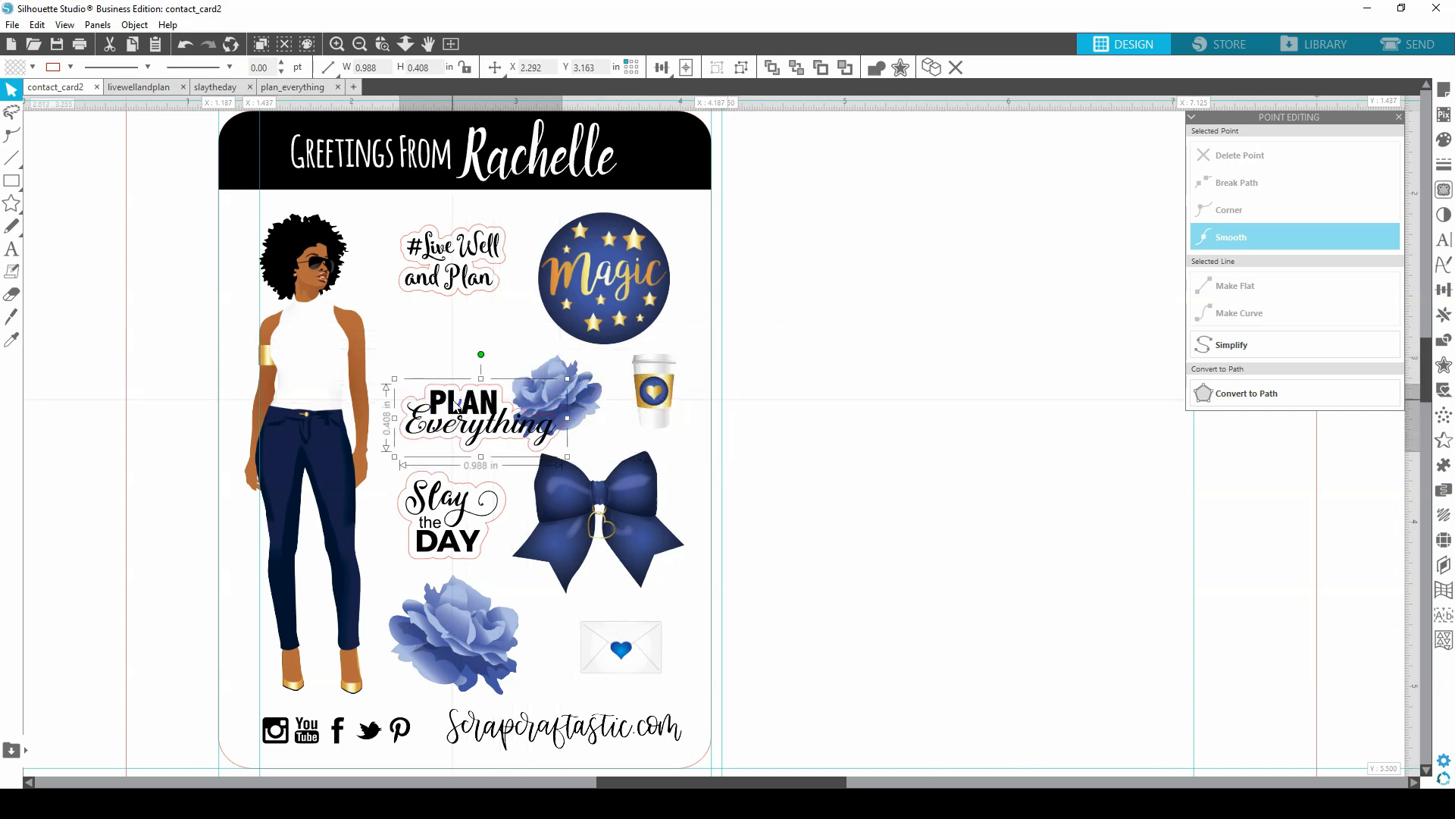
Shift the small rose and "#Live Well and Plan" up and to the left, and swap "Slay the DAY" with the envelope
{"action": "left_click_drag", "start_coordinate": [561, 385], "coordinate": [485, 325]}
{"action": "left_click_drag", "start_coordinate": [453, 258], "coordinate": [431, 242]}
{"action": "left_click_drag", "start_coordinate": [448, 515], "coordinate": [604, 639]}
{"action": "left_click_drag", "start_coordinate": [621, 647], "coordinate": [443, 505]}
Place "PLAN Everything" between the Magic circle and the bow, and bring the coffee cup and small rose into the middle column
{"action": "left_click_drag", "start_coordinate": [654, 390], "coordinate": [611, 405]}
{"action": "left_click_drag", "start_coordinate": [584, 493], "coordinate": [593, 489]}
{"action": "left_click_drag", "start_coordinate": [459, 327], "coordinate": [756, 335]}
{"action": "left_click_drag", "start_coordinate": [480, 418], "coordinate": [592, 400]}
{"action": "left_click_drag", "start_coordinate": [610, 400], "coordinate": [444, 371]}
{"action": "left_click_drag", "start_coordinate": [767, 341], "coordinate": [442, 325]}
Take the envelope off the card and space the small rose and coffee cup between "#Live Well and Plan" and the large rose
{"action": "left_click", "coordinate": [443, 505]}
{"action": "left_click_drag", "start_coordinate": [421, 510], "coordinate": [456, 459]}
{"action": "left_click_drag", "start_coordinate": [581, 421], "coordinate": [795, 367]}
{"action": "left_click_drag", "start_coordinate": [451, 327], "coordinate": [418, 296]}
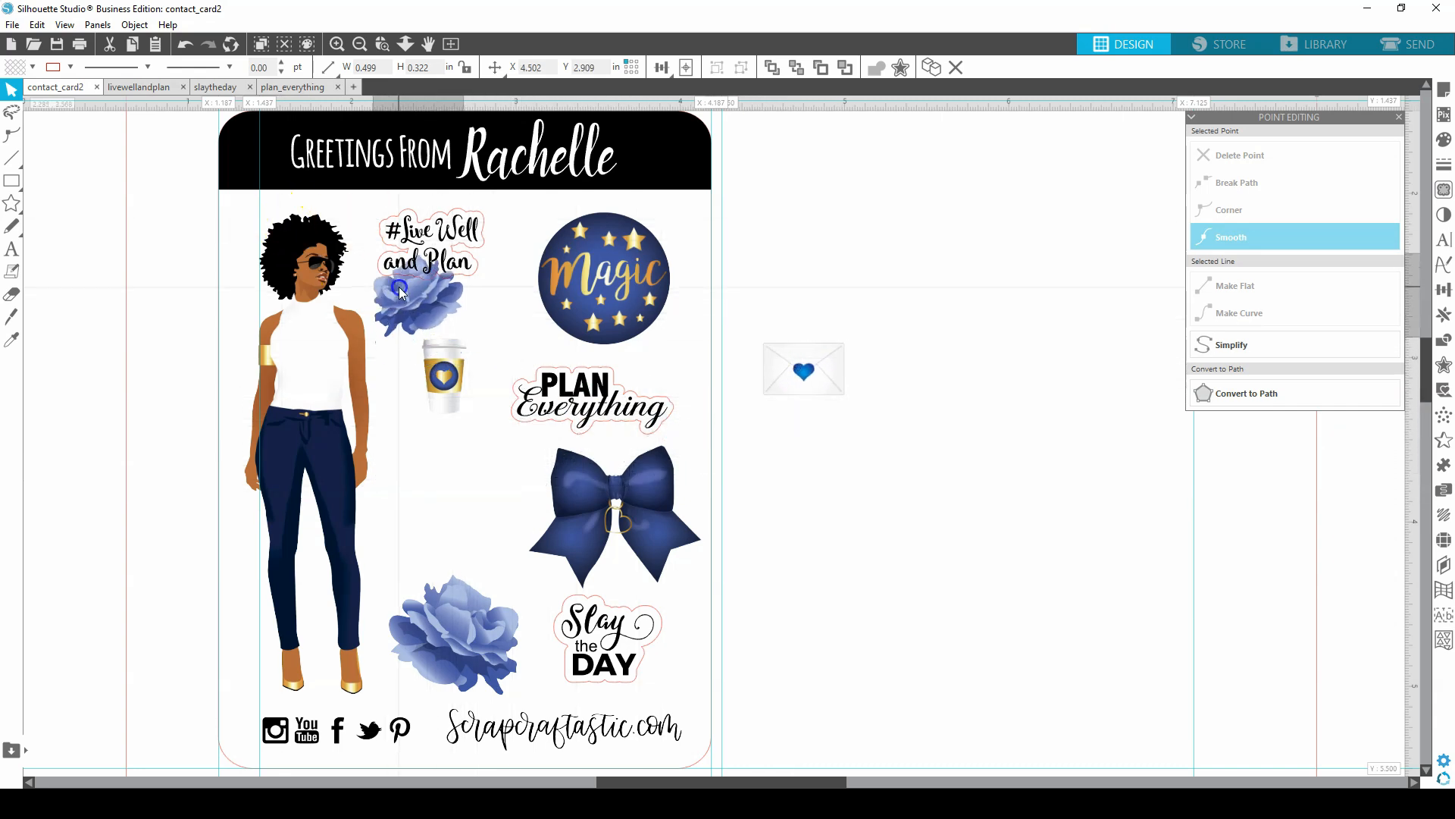
{"action": "left_click_drag", "start_coordinate": [439, 383], "coordinate": [444, 504]}
{"action": "left_click_drag", "start_coordinate": [409, 301], "coordinate": [453, 362]}
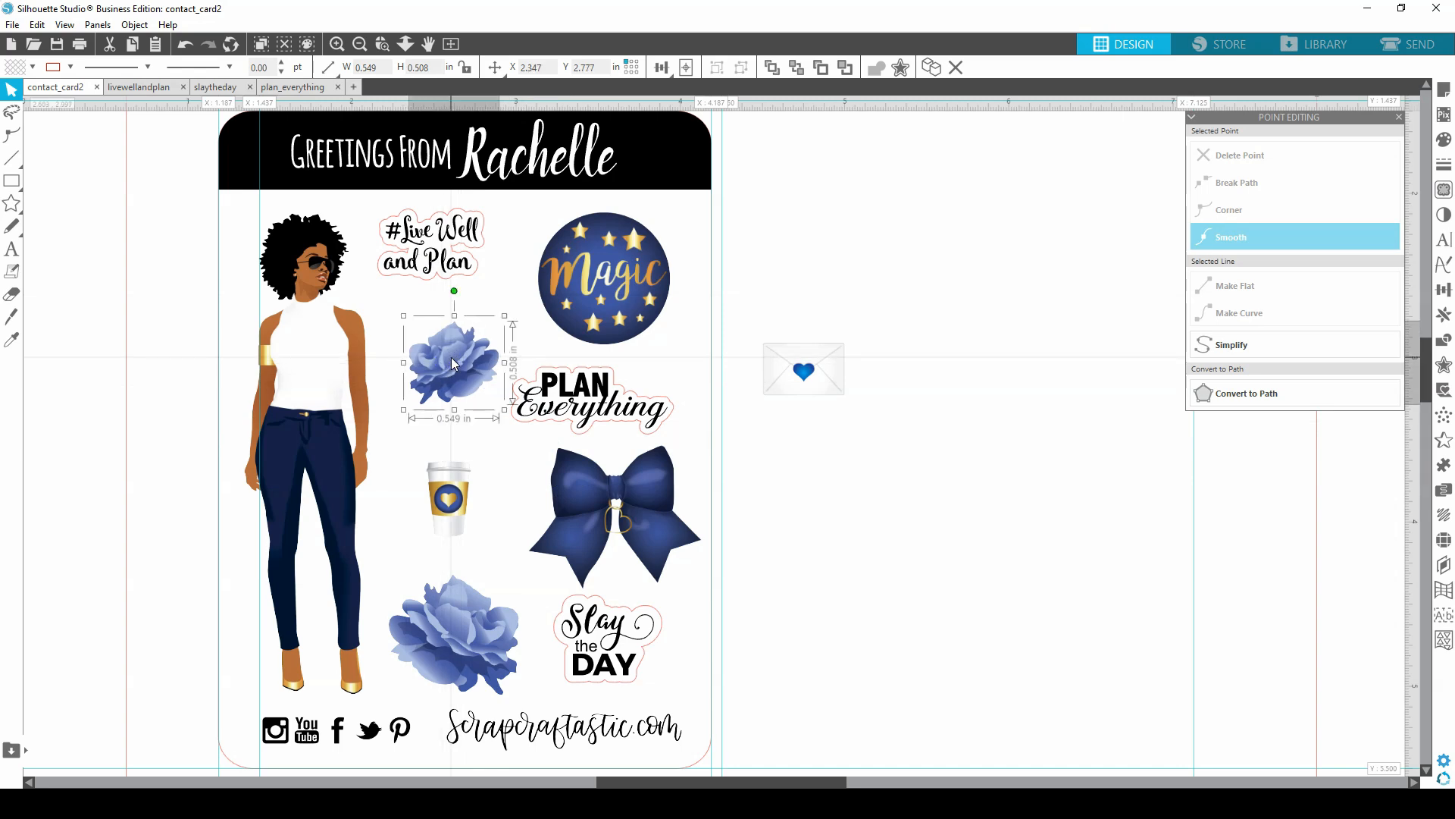
Park the envelope sticker outside the page, left of the cutting mat below the small red square
{"action": "left_click", "coordinate": [788, 373]}
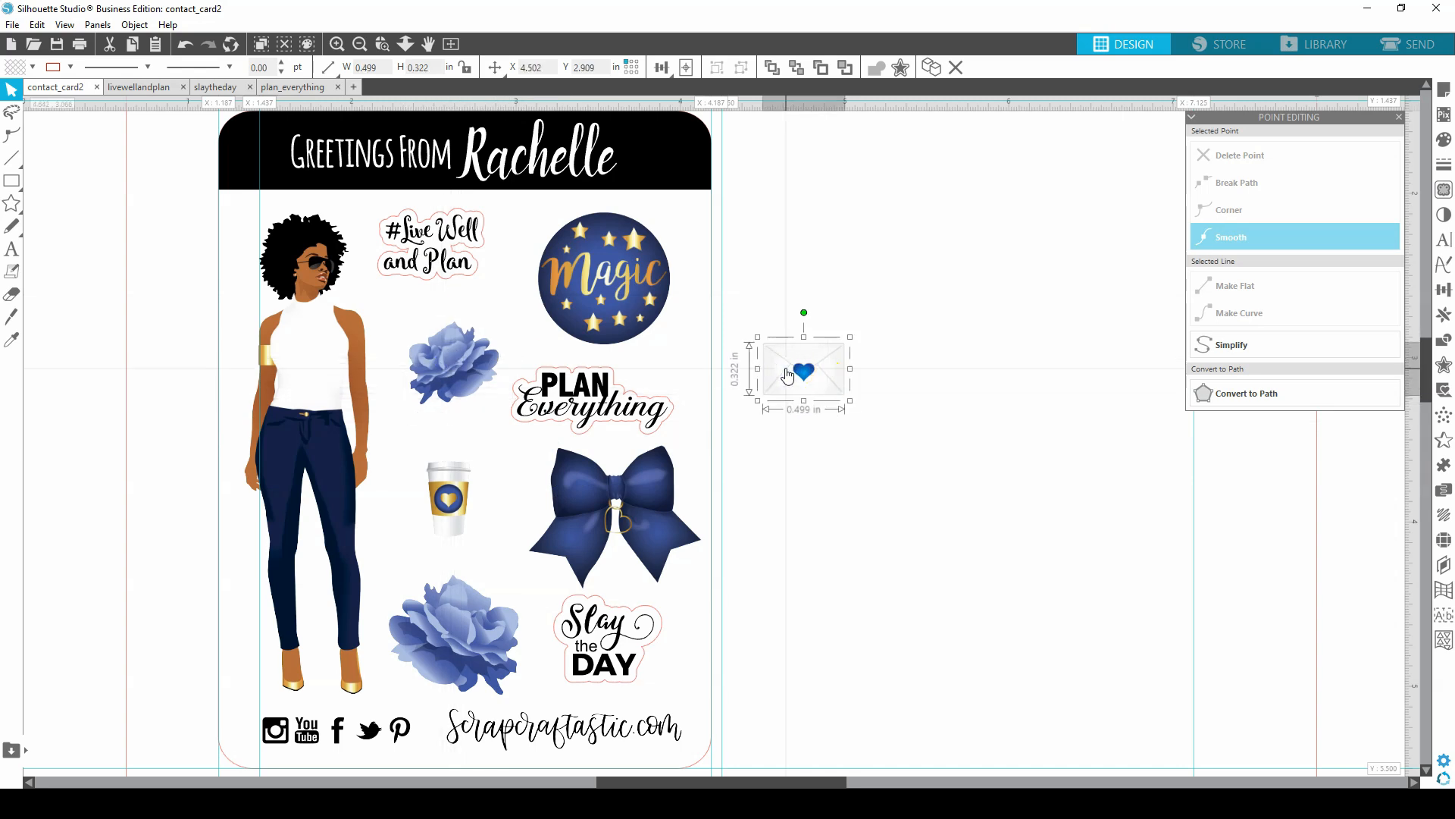
{"action": "key", "text": "i"}
{"action": "key", "text": "ctrl+minus"}
{"action": "key", "text": "ctrl+minus"}
{"action": "left_click_drag", "start_coordinate": [751, 409], "coordinate": [239, 369]}
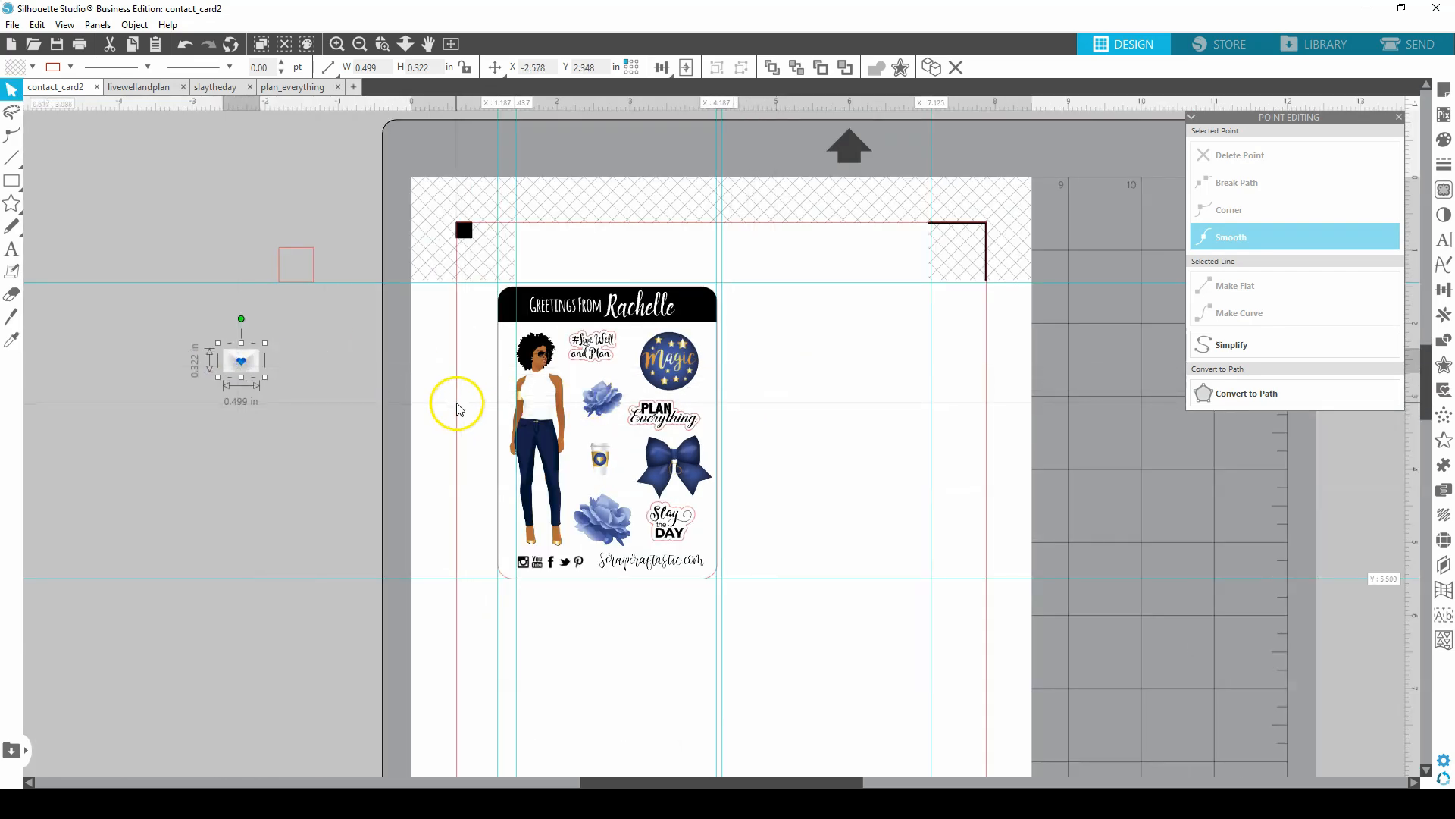
{"action": "key", "text": "i"}
{"action": "key", "text": "ctrl+plus"}
{"action": "key", "text": "ctrl+plus"}
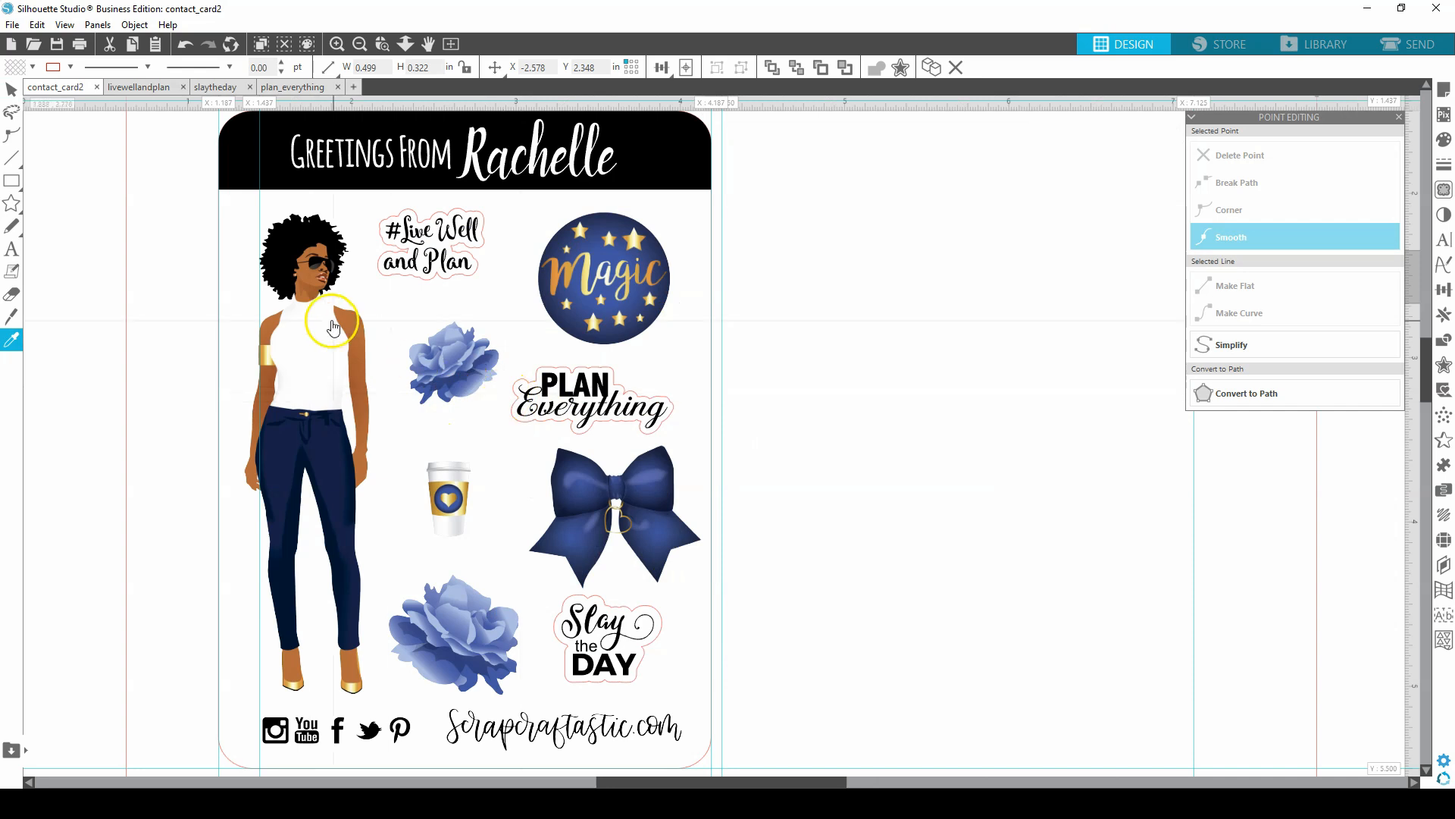
Try swapping the Magic circle with the large blue rose on the card
{"action": "left_click", "coordinate": [578, 296]}
{"action": "left_click_drag", "start_coordinate": [577, 296], "coordinate": [394, 530]}
{"action": "left_click", "coordinate": [457, 618]}
{"action": "left_click_drag", "start_coordinate": [457, 617], "coordinate": [603, 243]}
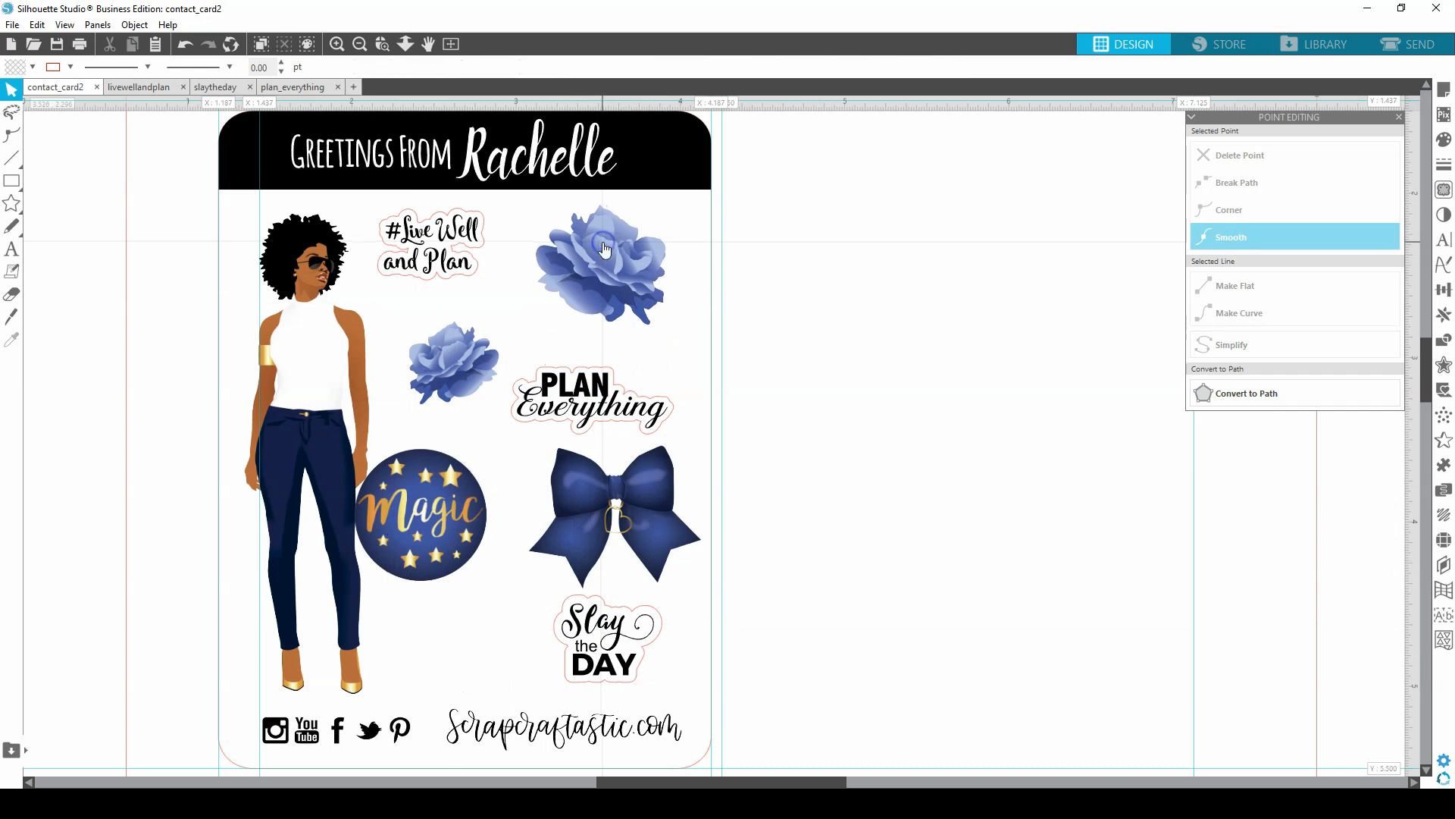
{"action": "key", "text": "ctrl+z"}
Return the Magic circle to its place above "PLAN Everything" and line up the coffee cup between the two blue roses
{"action": "left_click", "coordinate": [447, 360]}
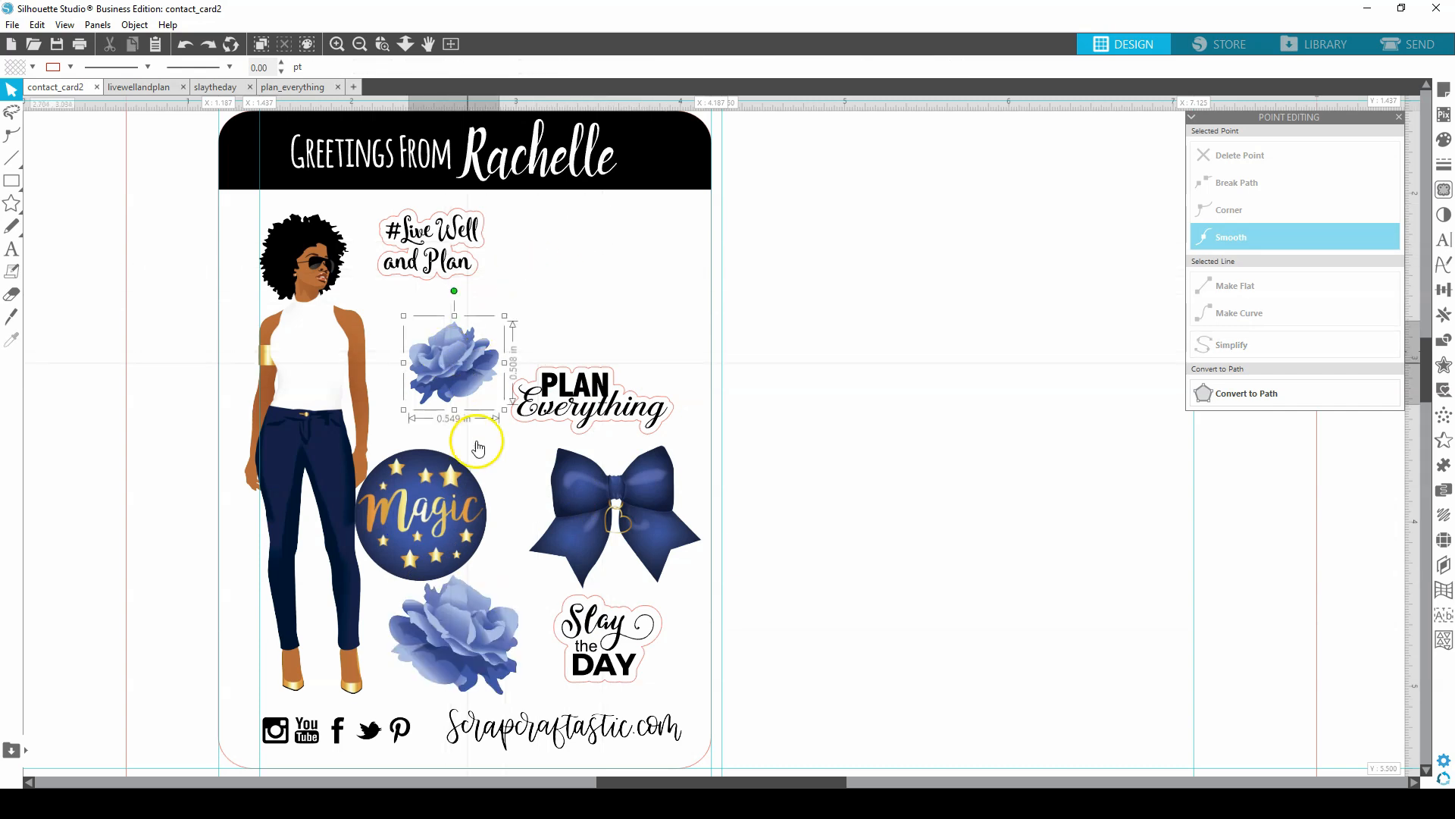
{"action": "left_click_drag", "start_coordinate": [431, 506], "coordinate": [604, 261]}
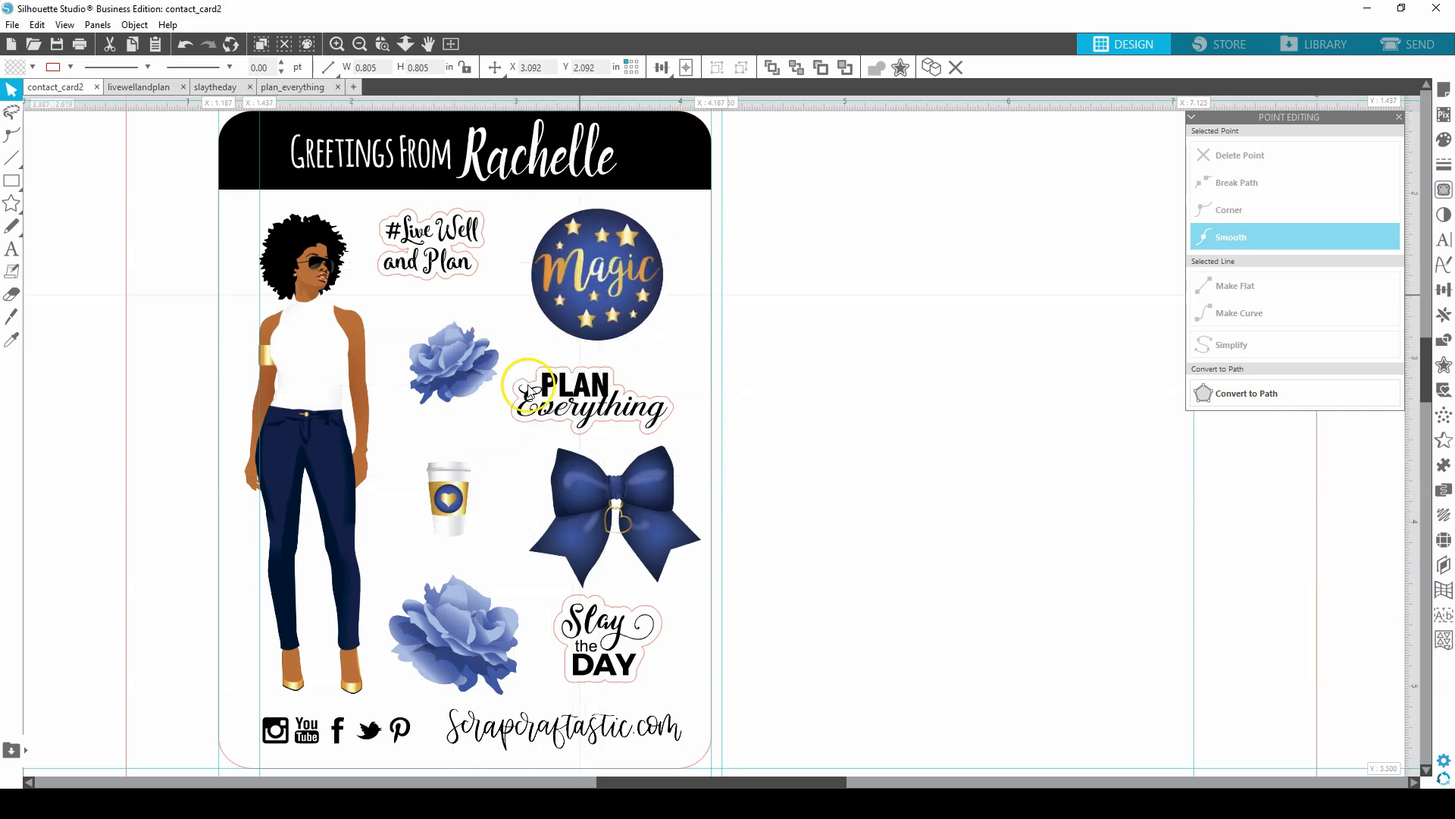
{"action": "left_click", "coordinate": [491, 518]}
{"action": "left_click", "coordinate": [452, 506]}
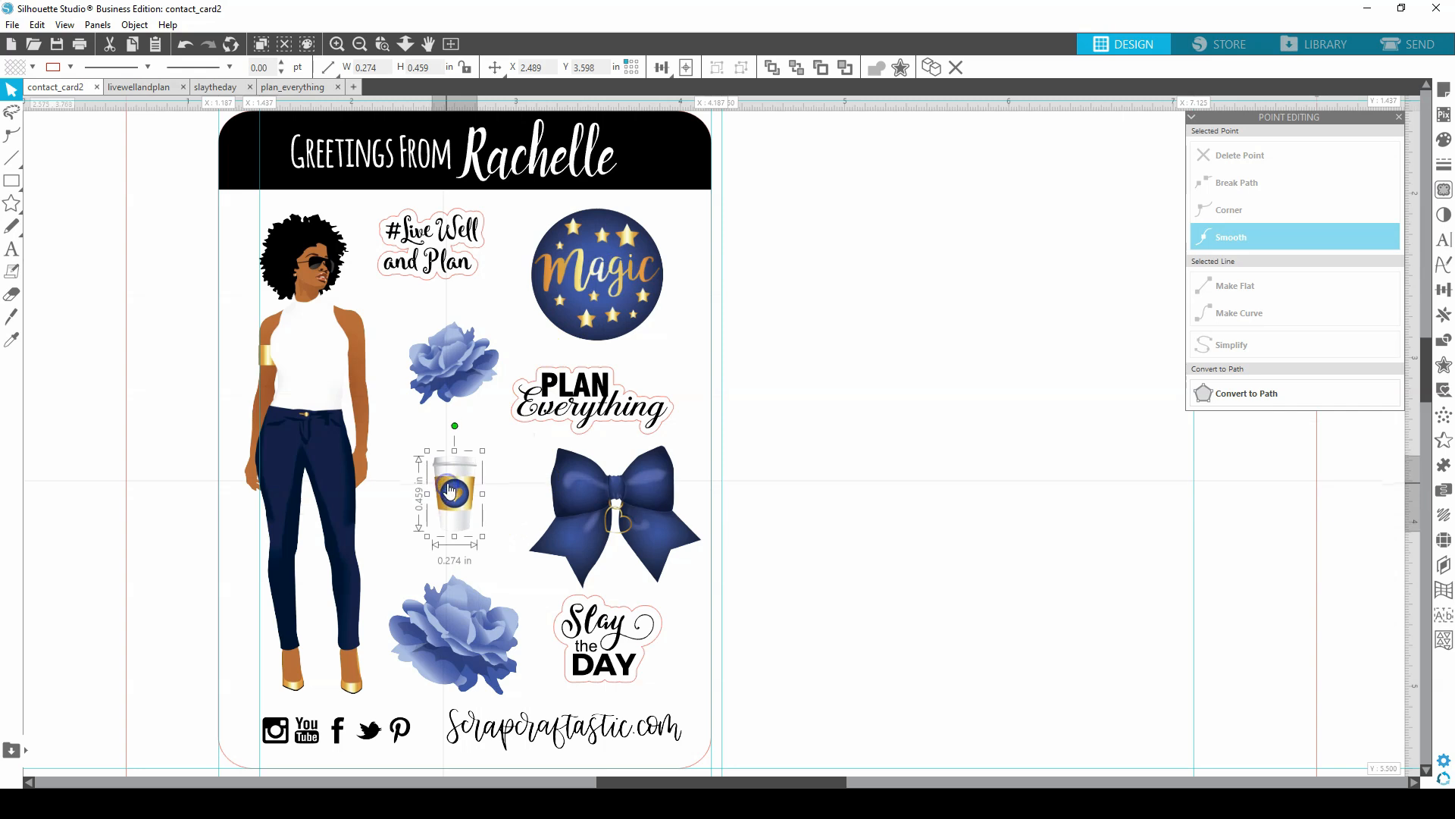
Open dbr_rose_illustrations-01offset from the Roses Are Gold folder inside Craft Papers > illustrations
{"action": "left_click", "coordinate": [13, 25]}
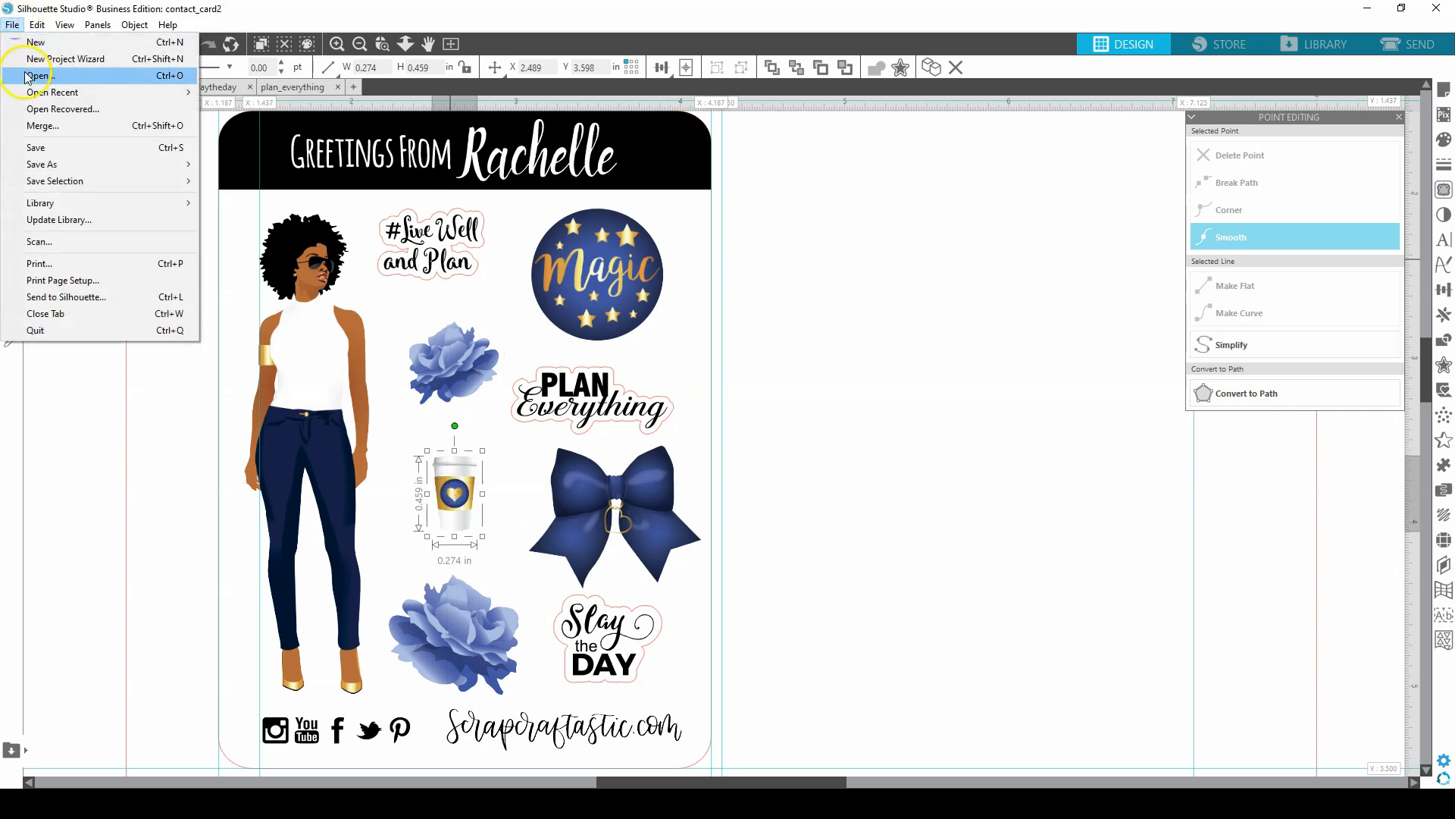
{"action": "left_click", "coordinate": [55, 156]}
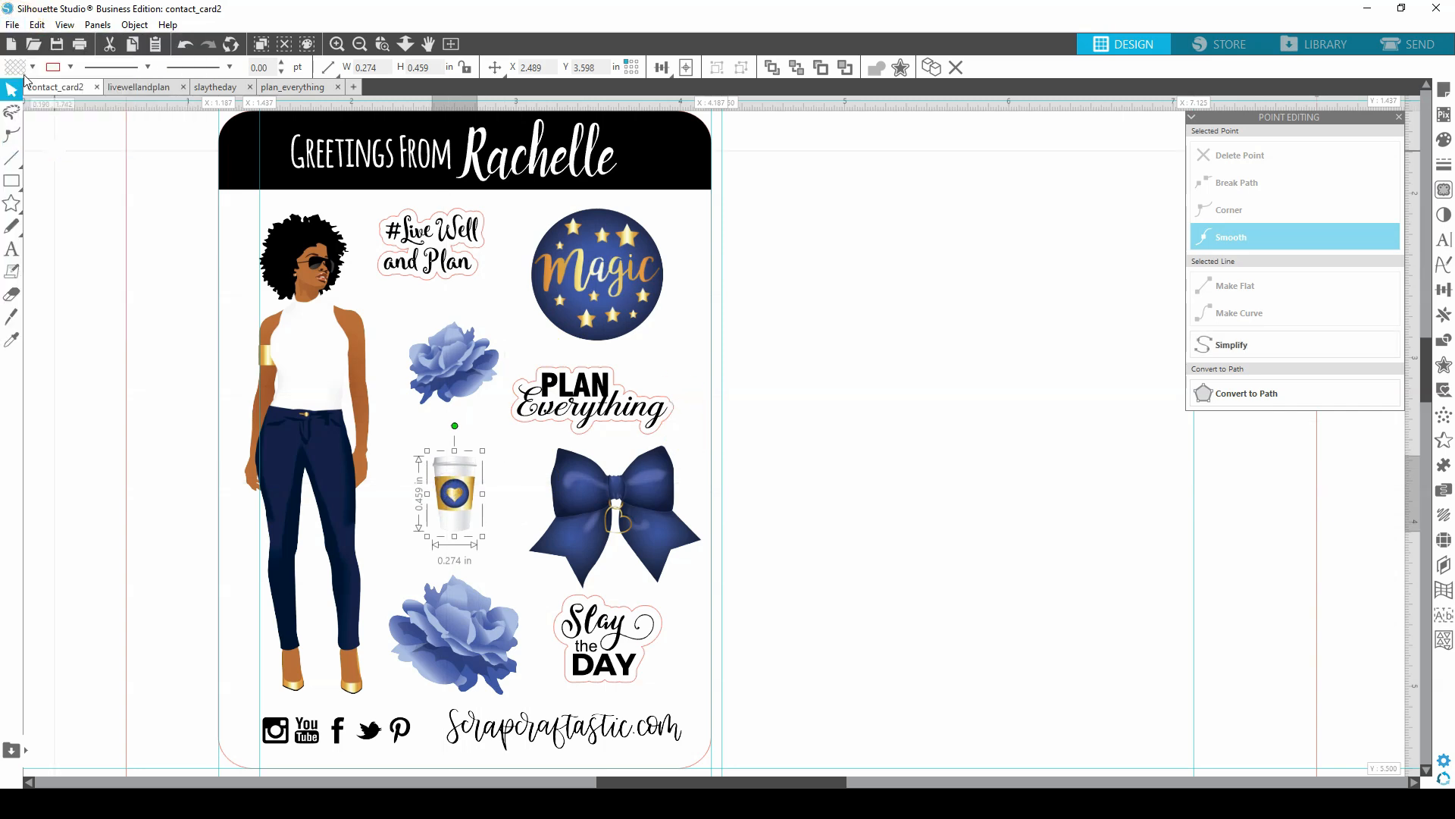
{"action": "left_click", "coordinate": [13, 27]}
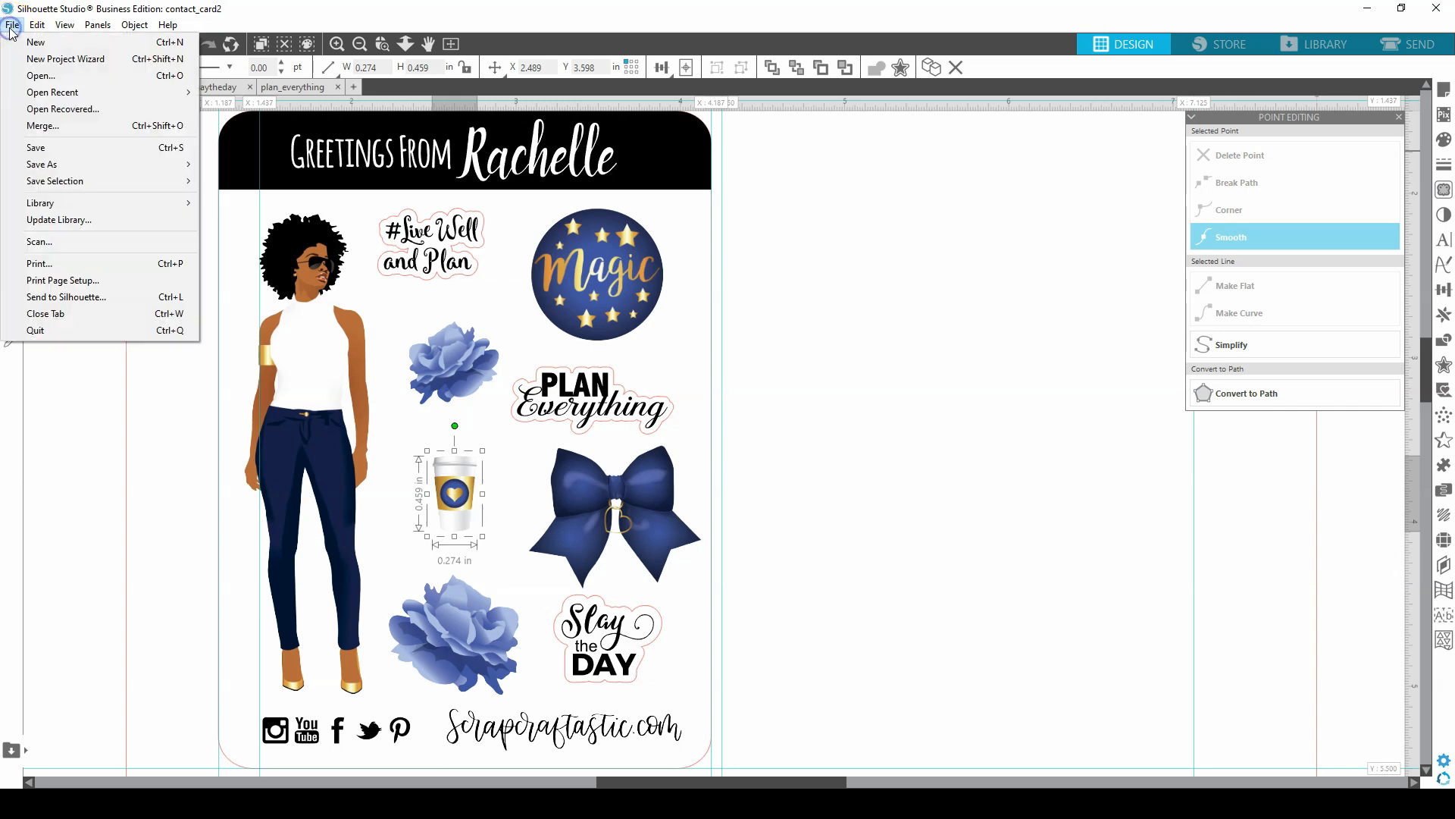
{"action": "left_click", "coordinate": [31, 77]}
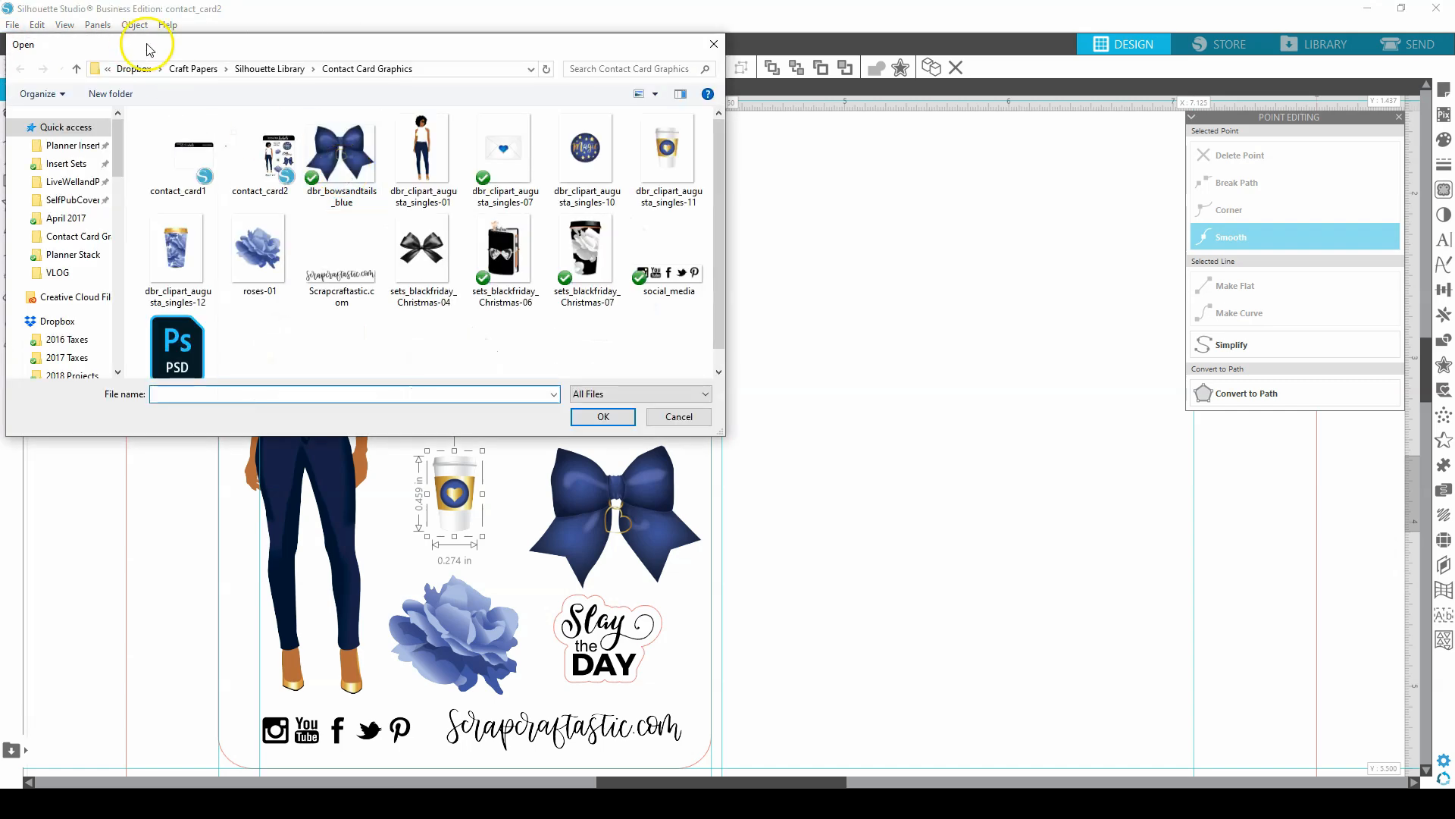
{"action": "left_click", "coordinate": [174, 69]}
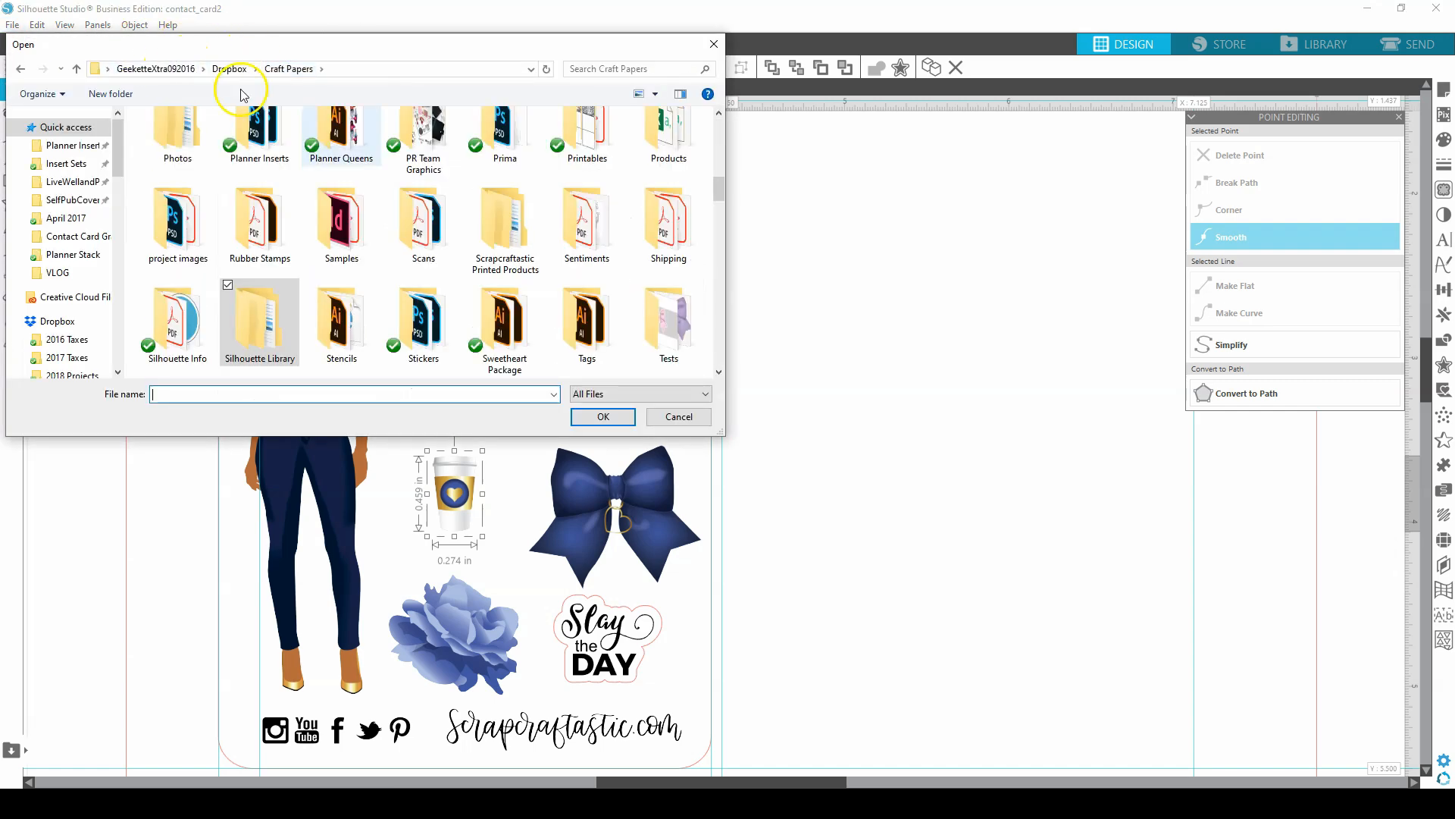
{"action": "left_click_drag", "start_coordinate": [718, 186], "coordinate": [731, 150]}
{"action": "left_click", "coordinate": [522, 182]}
{"action": "double_click", "coordinate": [522, 182]}
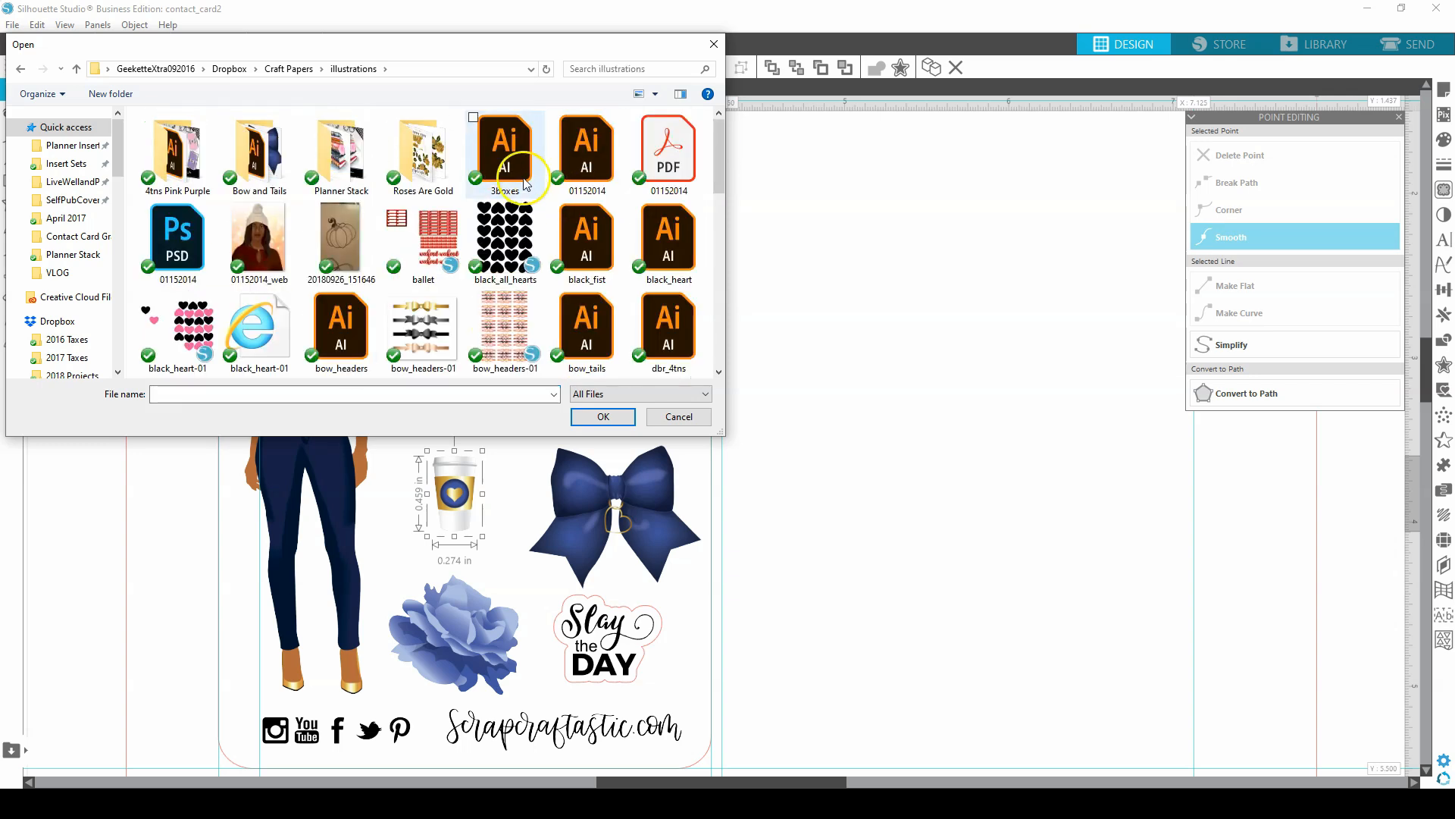
{"action": "left_click_drag", "start_coordinate": [717, 137], "coordinate": [722, 172]}
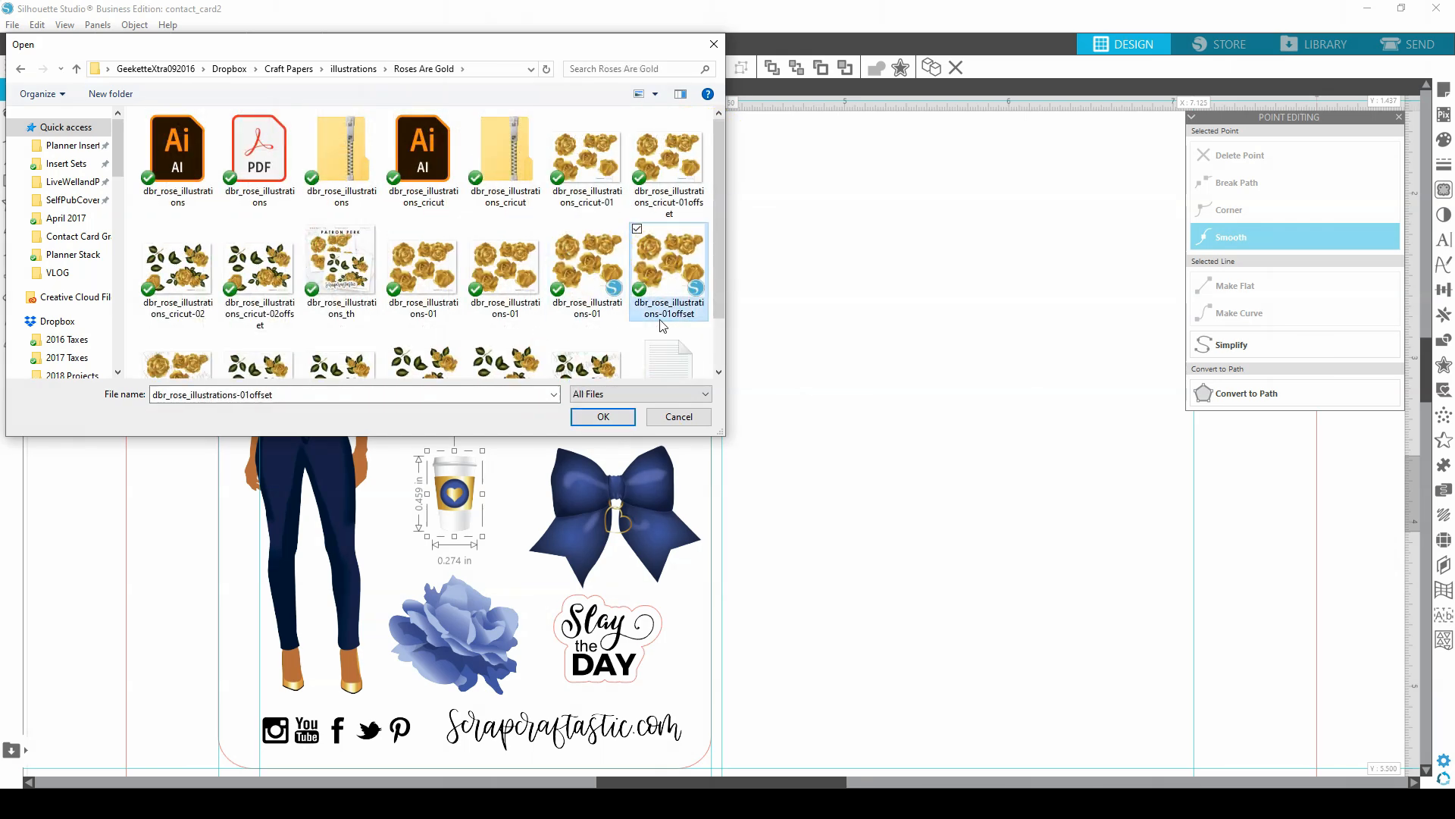
{"action": "left_click", "coordinate": [603, 417]}
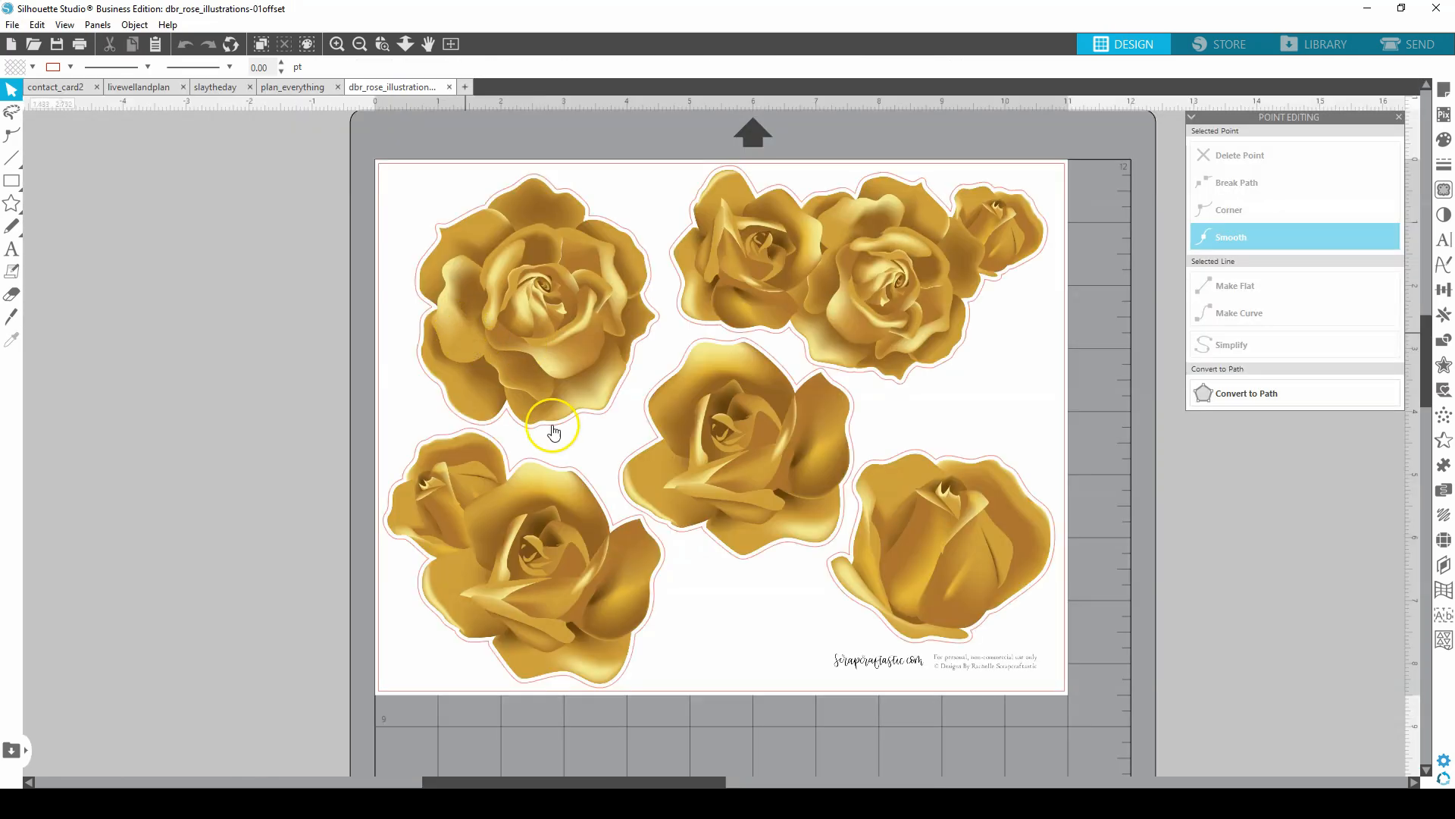
Copy the lower-left gold rose with bud and its cut outline into contact_card2, and move it right of the card
{"action": "left_click", "coordinate": [418, 461]}
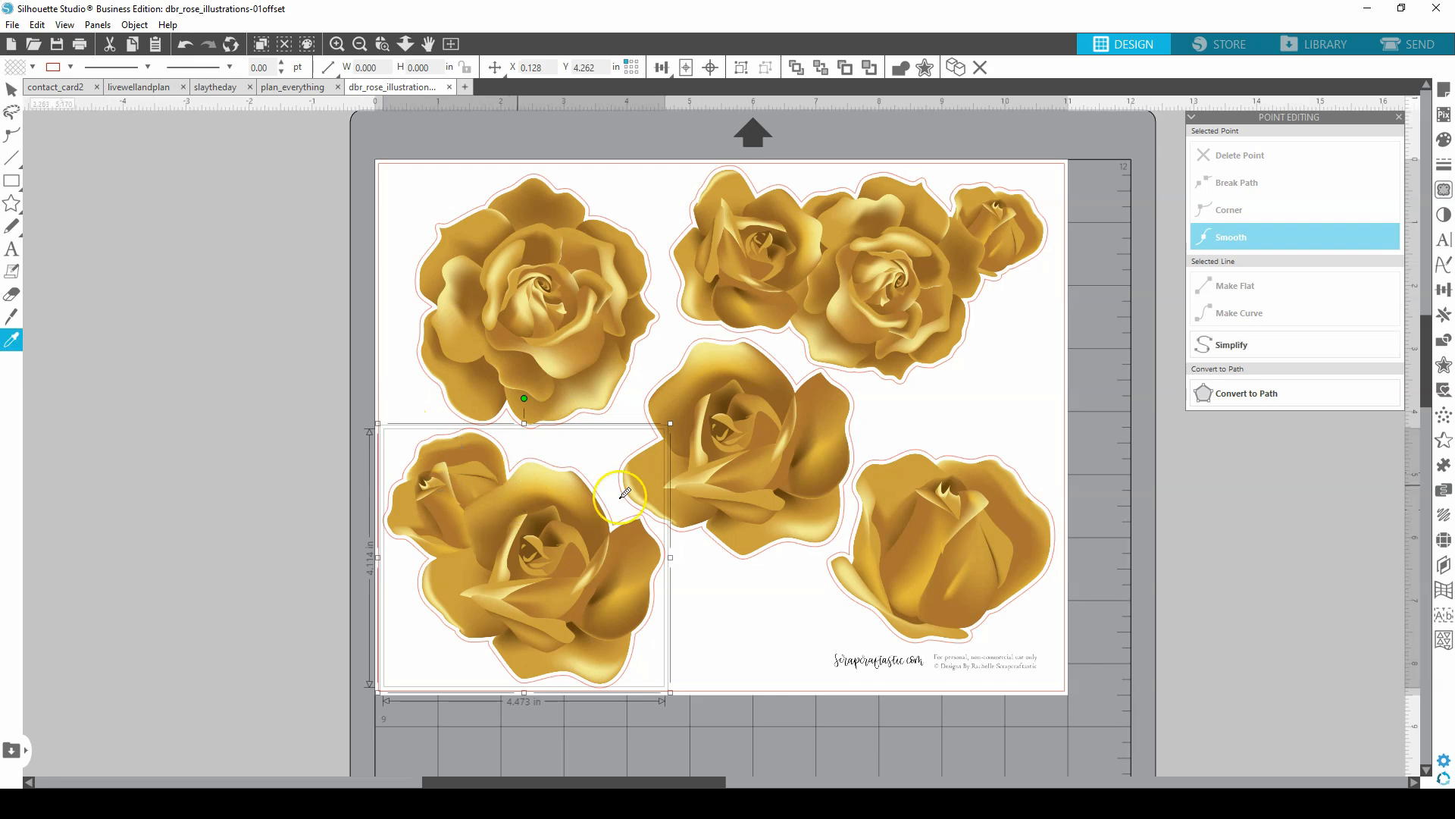
{"action": "left_click", "coordinate": [57, 86]}
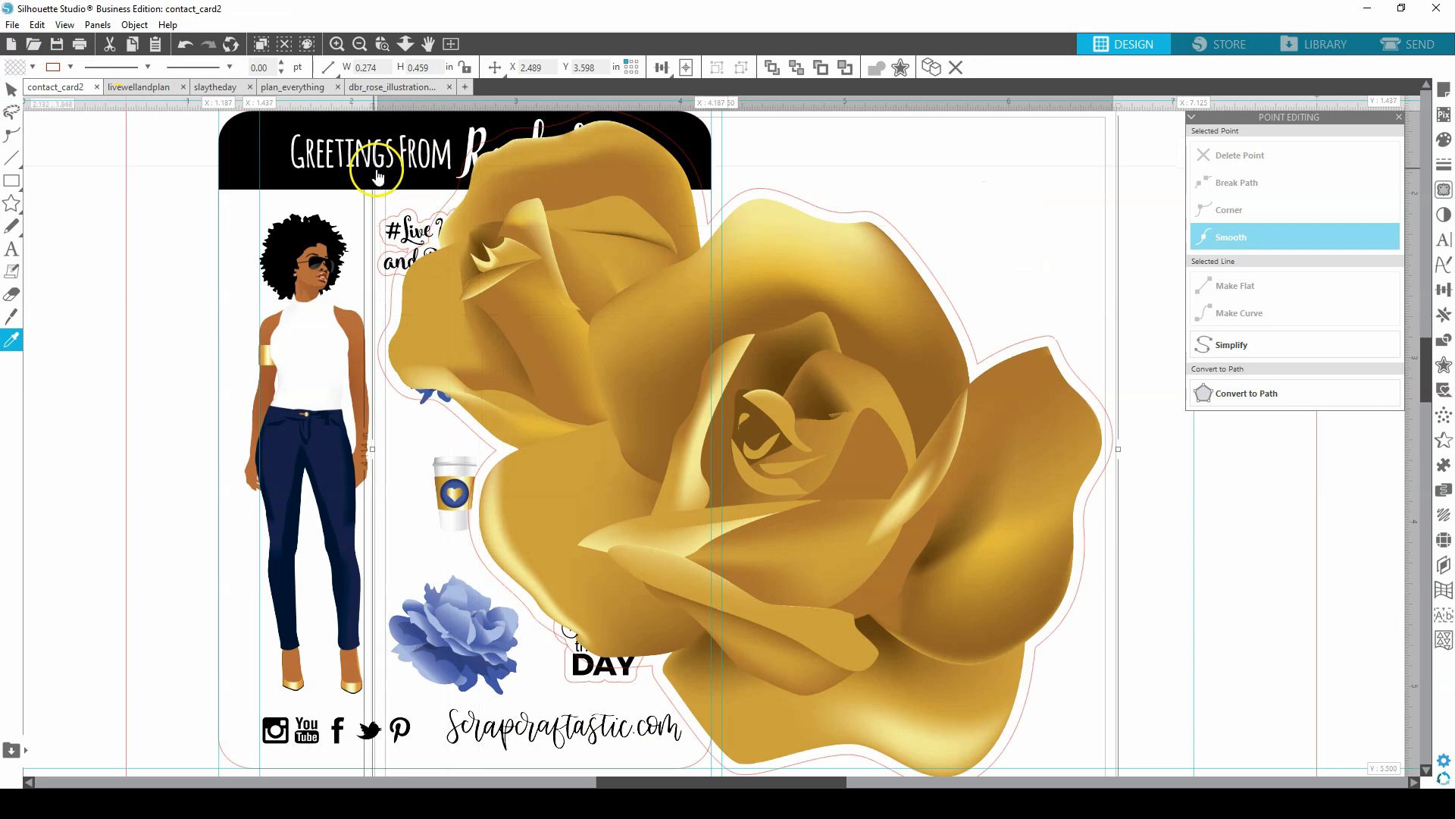
{"action": "left_click_drag", "start_coordinate": [567, 168], "coordinate": [901, 290]}
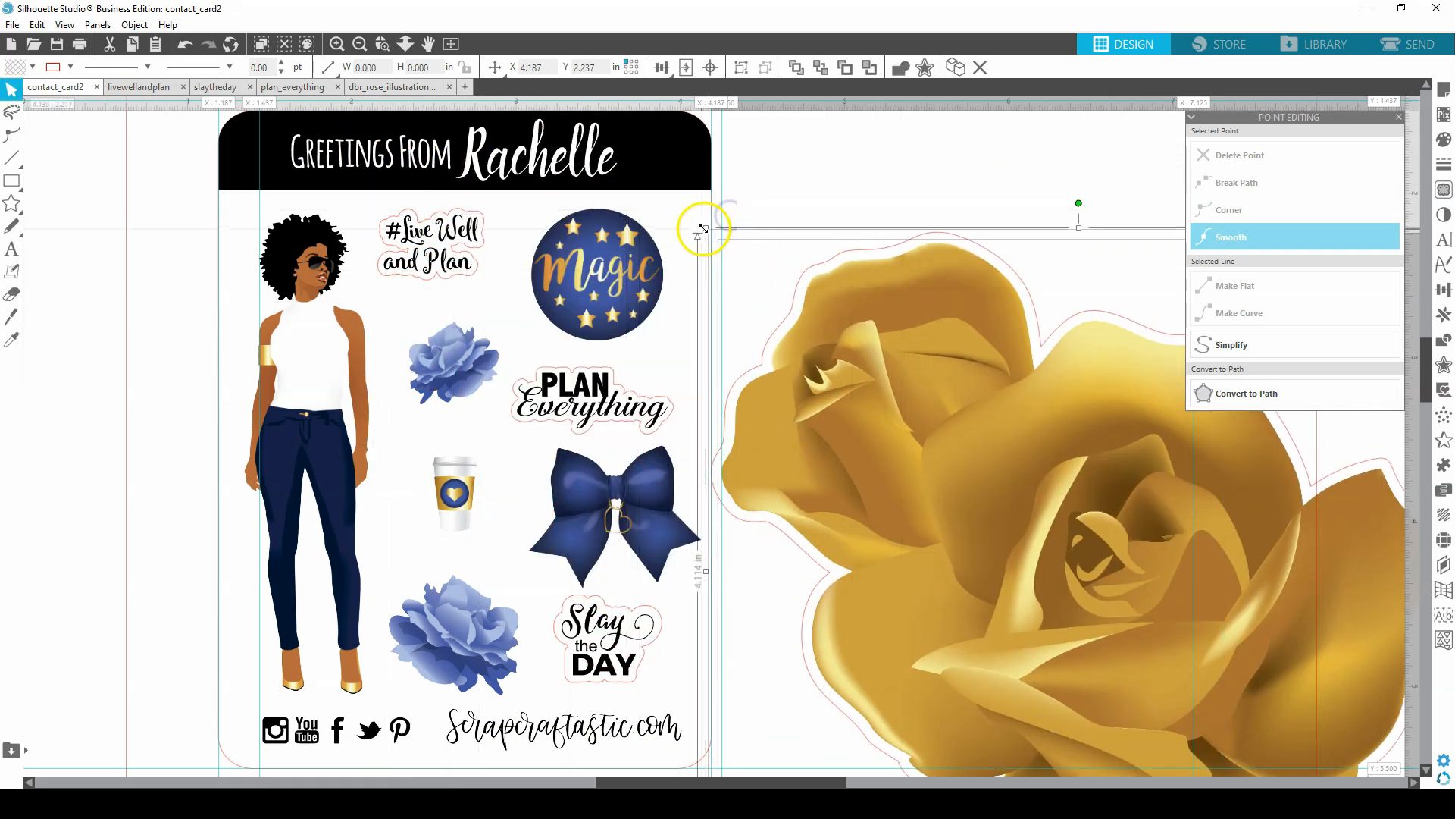
Scale the gold rose sticker to about 1.03 in wide, keeping it in the empty area right of the card
{"action": "left_click_drag", "start_coordinate": [705, 227], "coordinate": [1125, 623]}
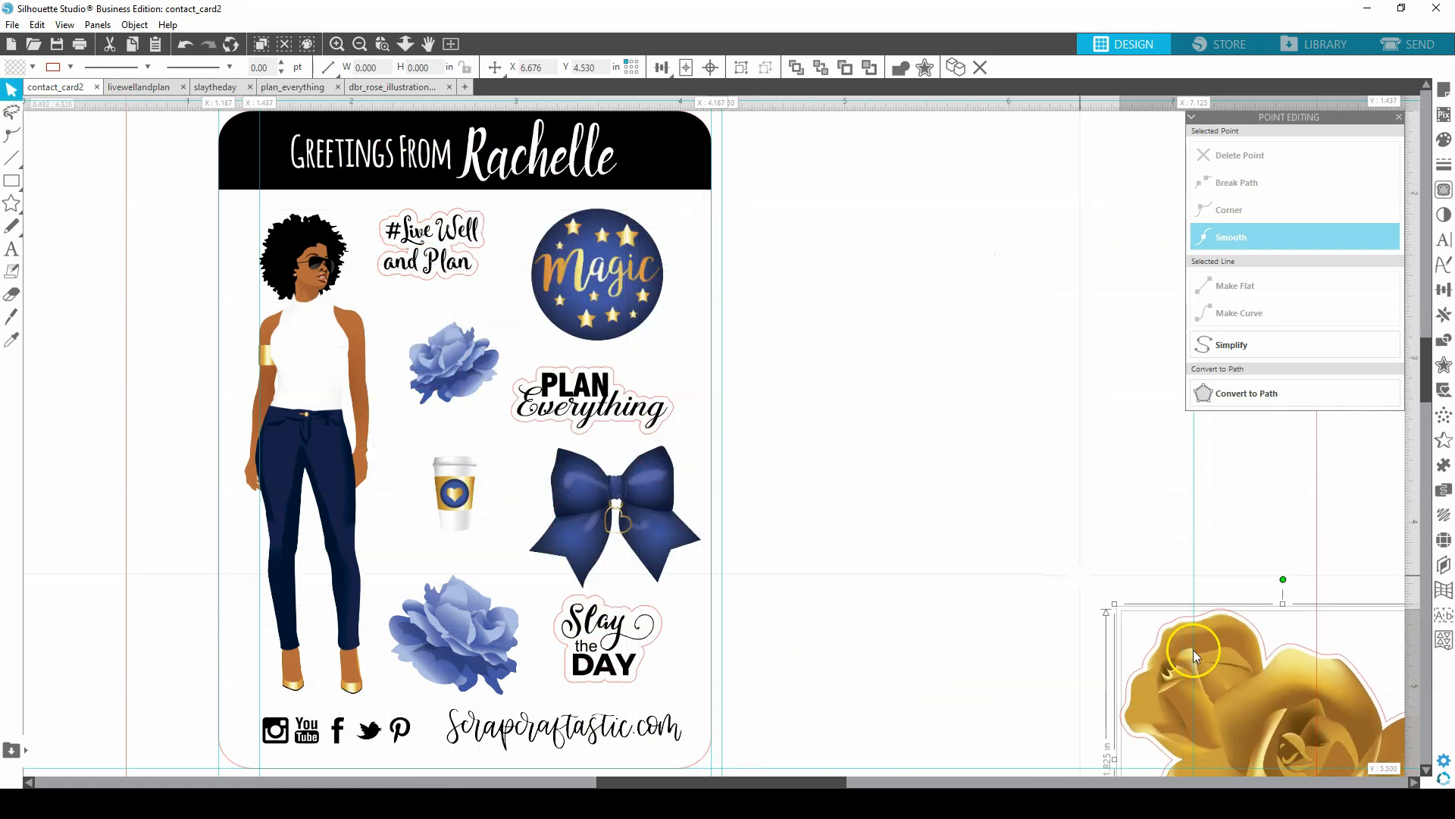
{"action": "left_click_drag", "start_coordinate": [1290, 678], "coordinate": [794, 297]}
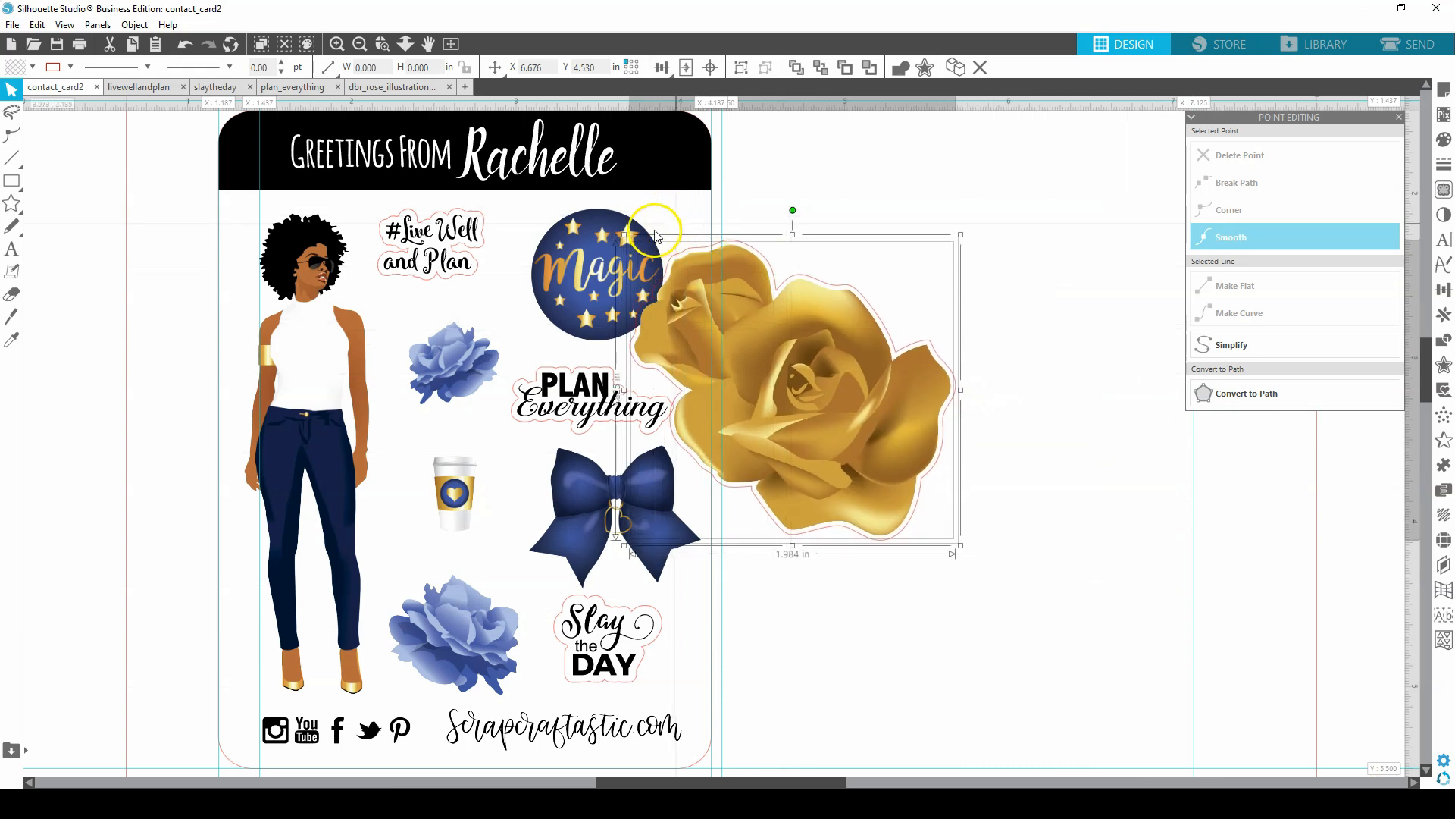
{"action": "left_click_drag", "start_coordinate": [622, 232], "coordinate": [793, 363]}
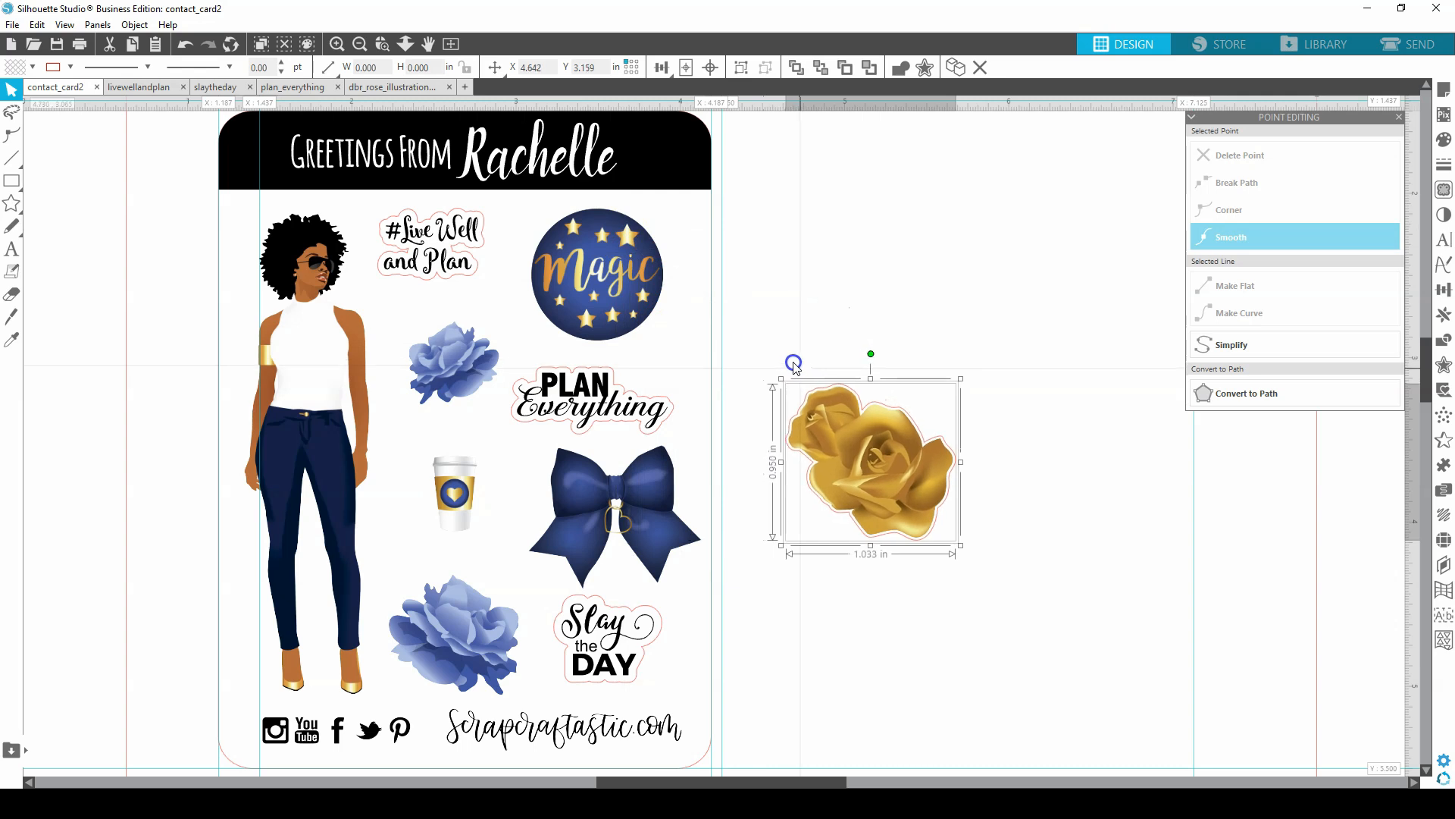
Move the small blue rose and the coffee cup off the card into the empty area beside it
{"action": "left_click_drag", "start_coordinate": [439, 353], "coordinate": [992, 241]}
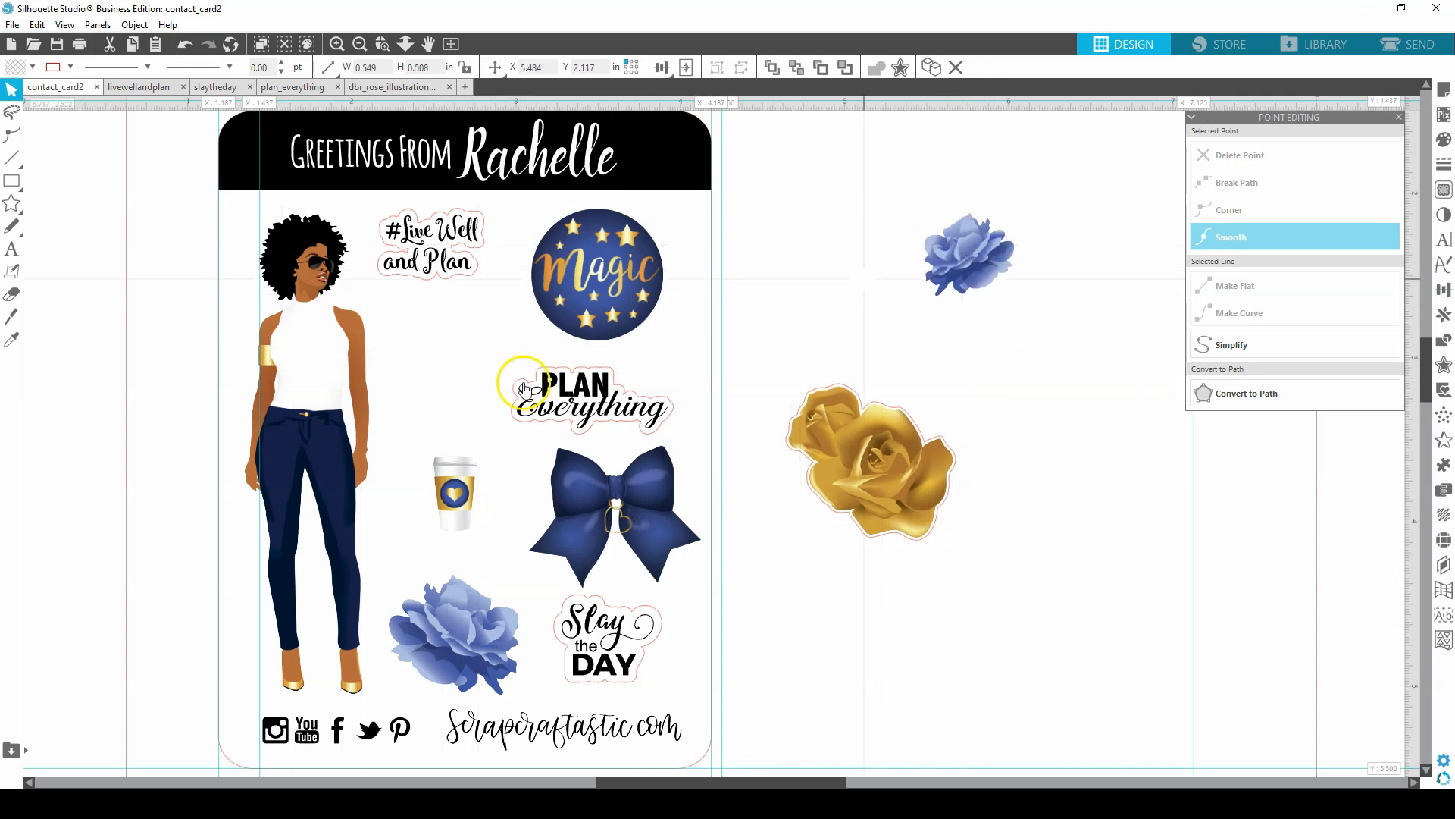
{"action": "left_click_drag", "start_coordinate": [460, 484], "coordinate": [804, 272]}
{"action": "left_click_drag", "start_coordinate": [872, 463], "coordinate": [444, 470]}
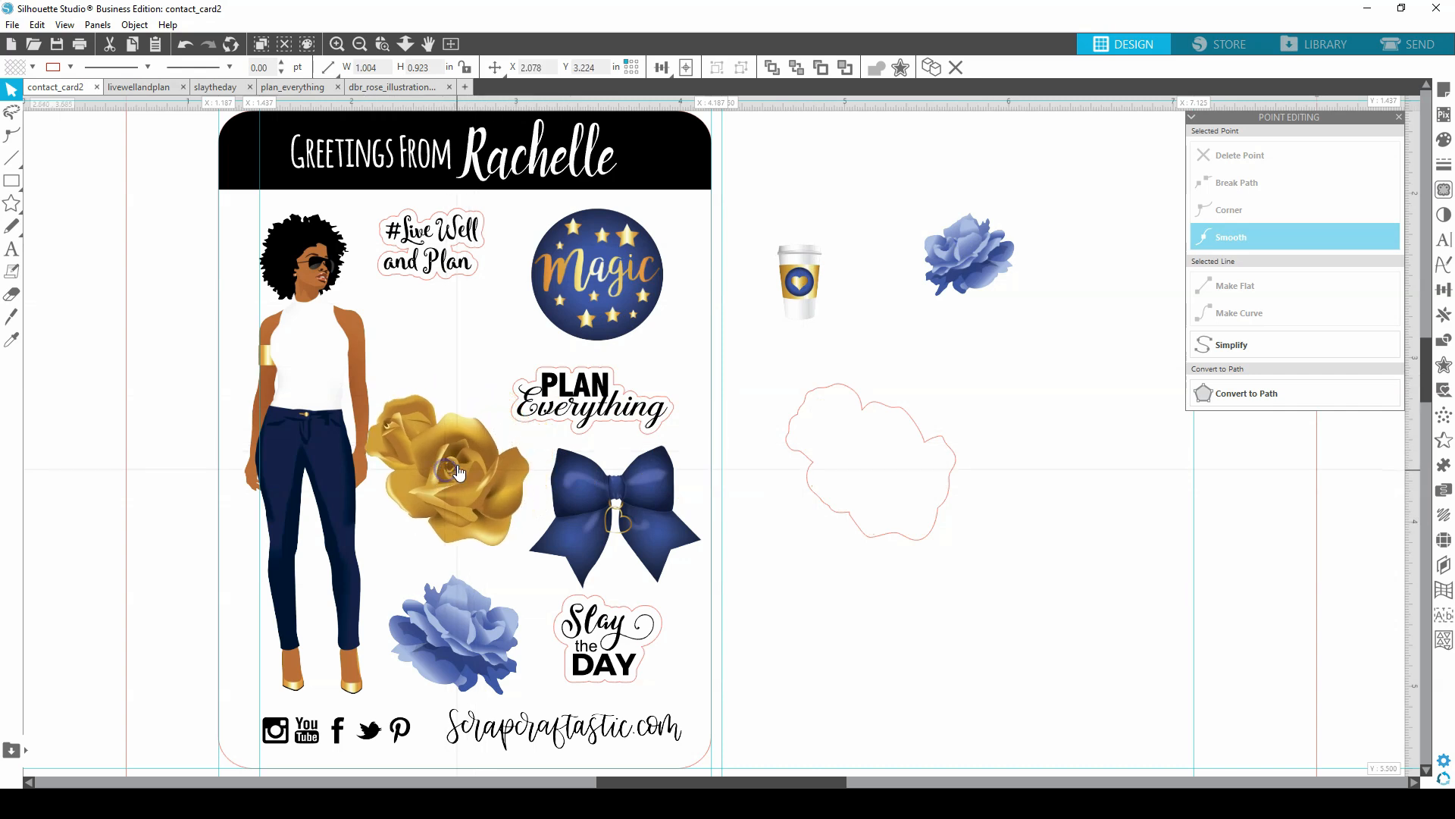
{"action": "key", "text": "ctrl+z"}
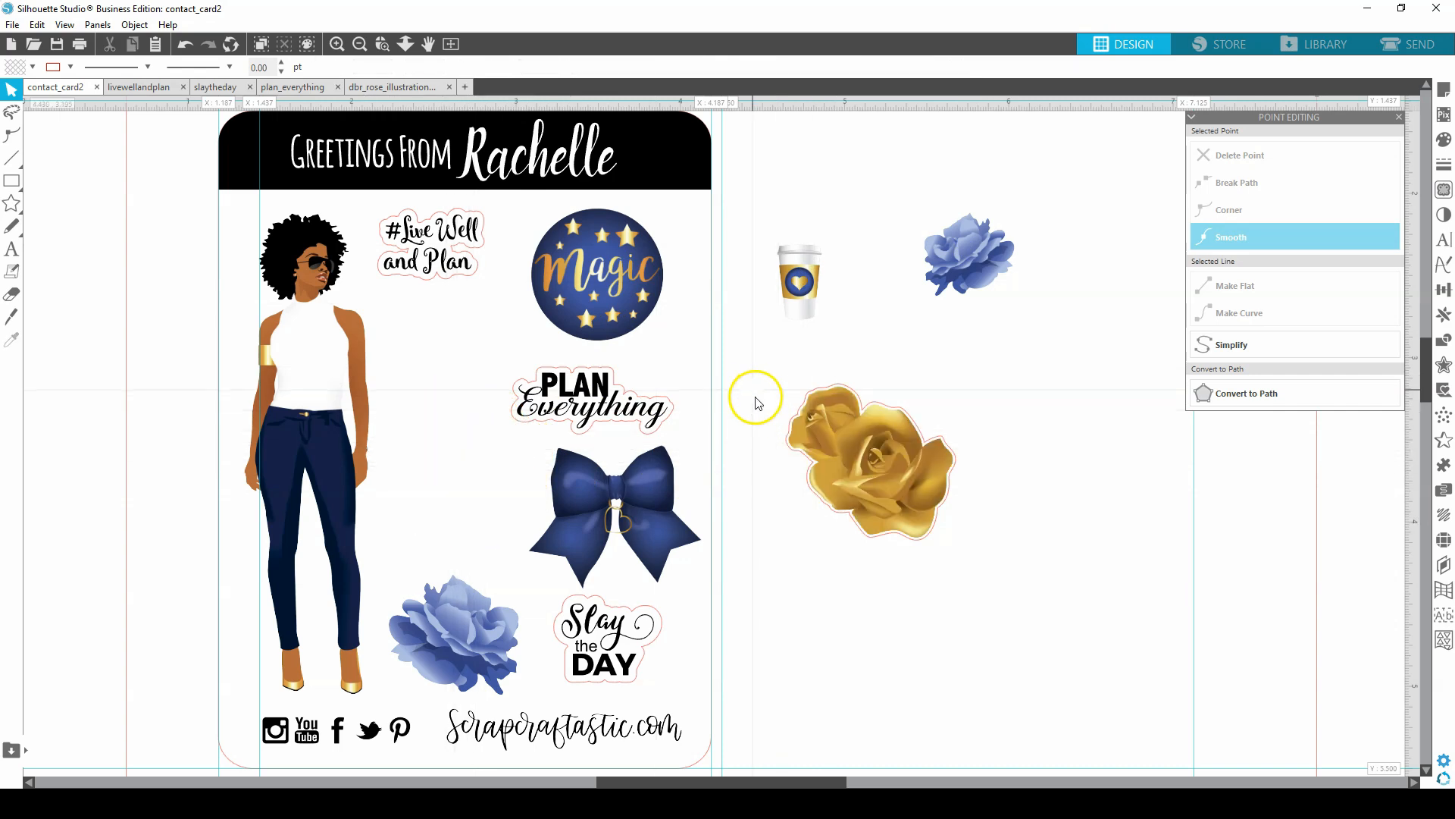
Place the gold rose with its cut outline below "#Live Well and Plan" and scale it to about 0.84 in wide
{"action": "left_click", "coordinate": [833, 431]}
{"action": "key", "text": "i"}
{"action": "left_click_drag", "start_coordinate": [847, 442], "coordinate": [448, 333]}
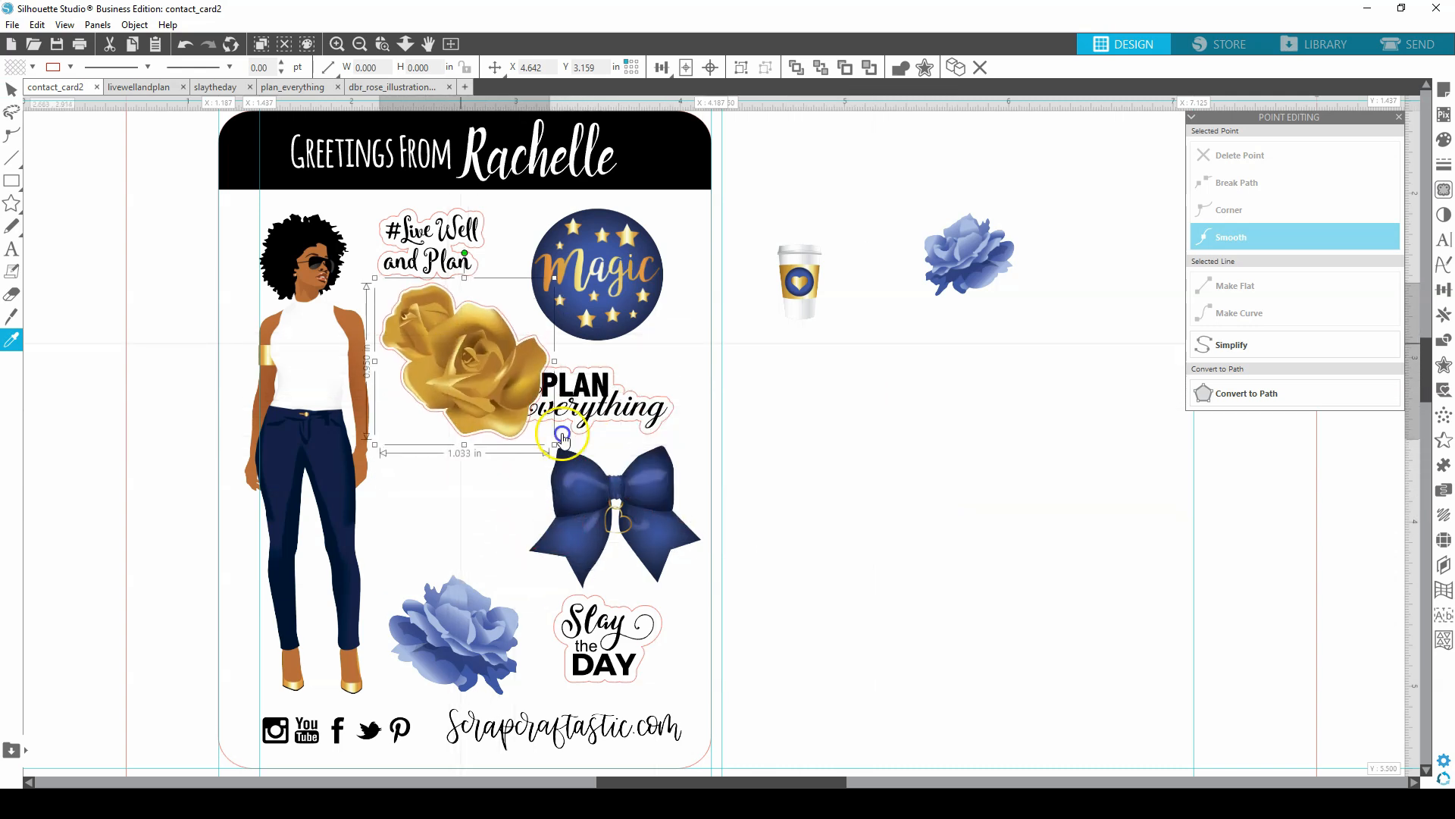
{"action": "left_click_drag", "start_coordinate": [554, 444], "coordinate": [520, 416]}
{"action": "left_click_drag", "start_coordinate": [465, 331], "coordinate": [462, 334]}
Nudge the upper phrase stickers and the large blue rose for better spacing, and set the small blue rose over the bow's right edge
{"action": "left_click_drag", "start_coordinate": [591, 398], "coordinate": [603, 396]}
{"action": "left_click", "coordinate": [789, 377]}
{"action": "left_click_drag", "start_coordinate": [969, 254], "coordinate": [695, 500]}
{"action": "left_click_drag", "start_coordinate": [453, 633], "coordinate": [464, 627]}
{"action": "left_click", "coordinate": [454, 294]}
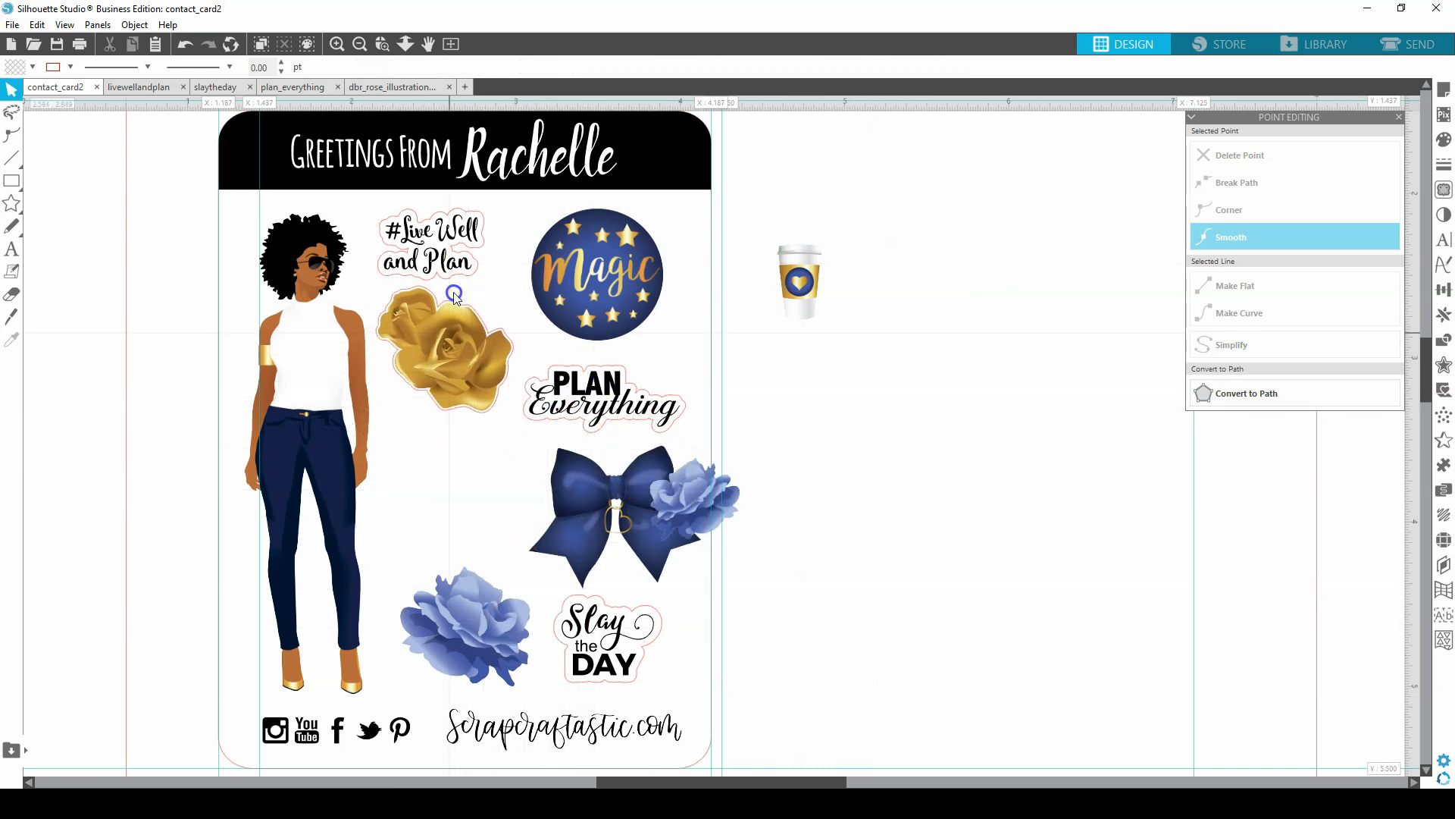
{"action": "left_click_drag", "start_coordinate": [435, 241], "coordinate": [432, 238]}
{"action": "left_click", "coordinate": [478, 256]}
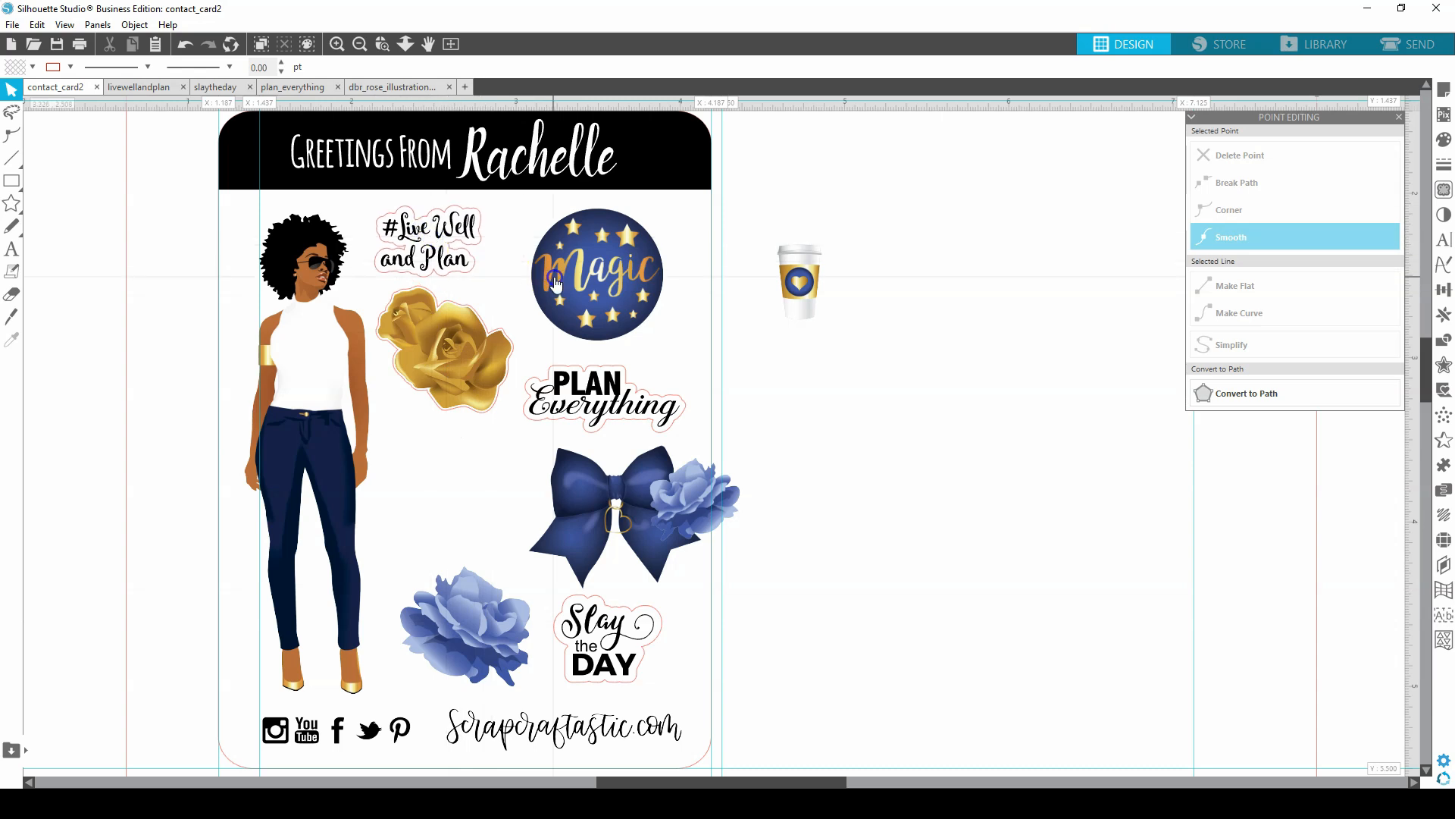
Stack the small blue rose, large blue rose and "Slay the DAY" below "#Live Well and Plan", with the gold rose beneath the bow
{"action": "left_click_drag", "start_coordinate": [455, 343], "coordinate": [452, 379]}
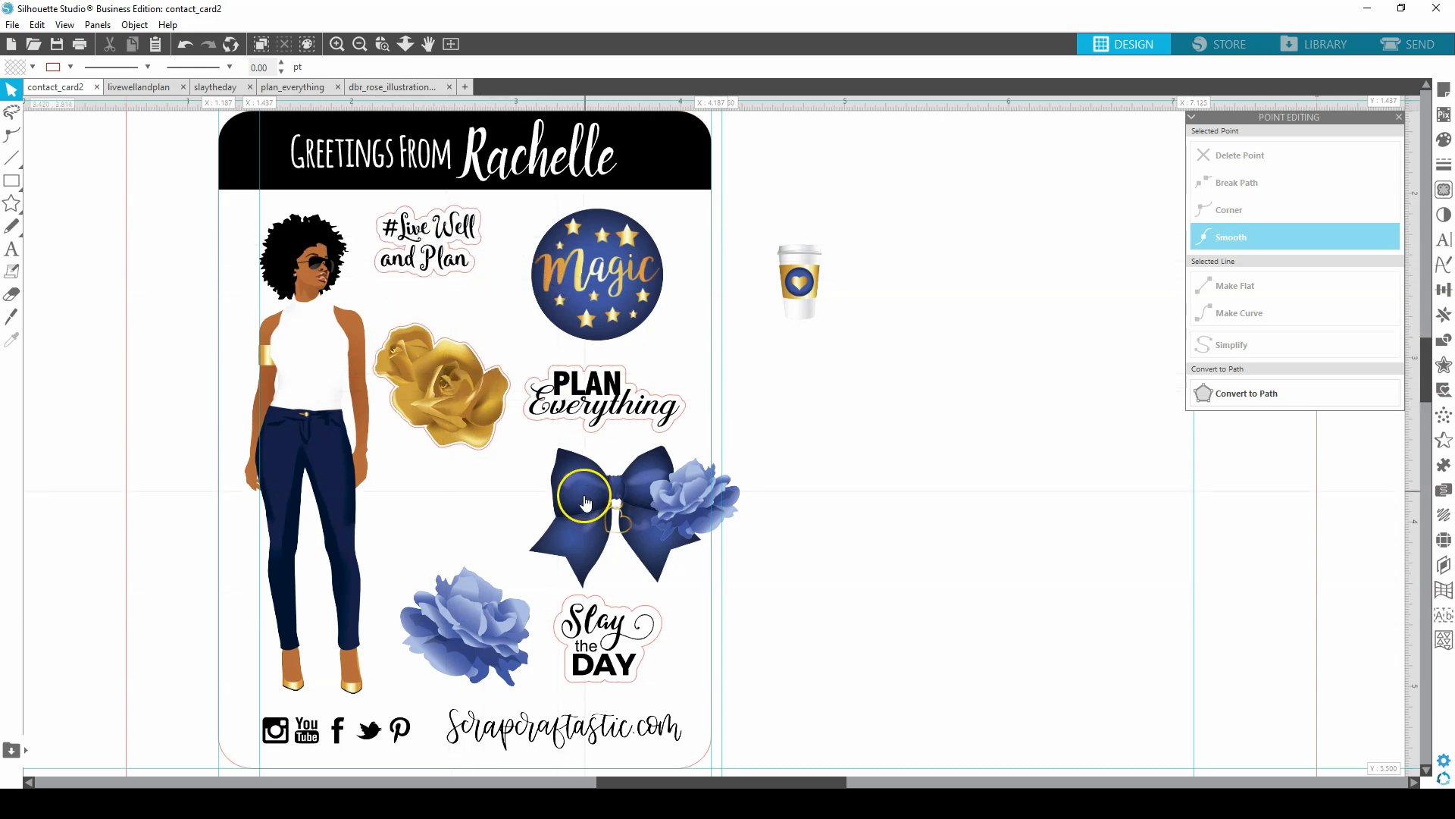
{"action": "left_click_drag", "start_coordinate": [599, 626], "coordinate": [437, 493]}
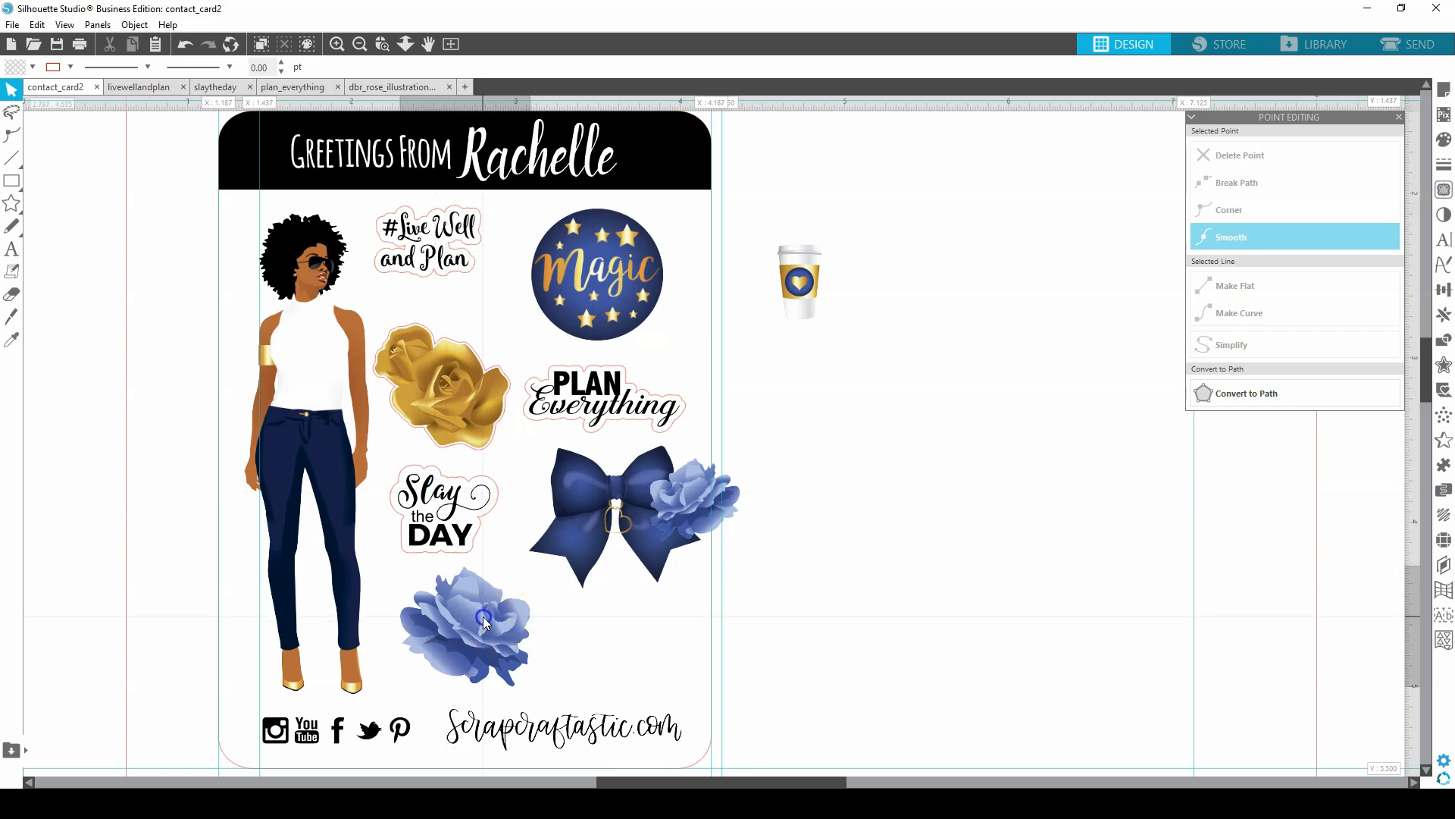
{"action": "left_click_drag", "start_coordinate": [483, 618], "coordinate": [472, 618]}
{"action": "left_click_drag", "start_coordinate": [450, 357], "coordinate": [453, 346]}
{"action": "left_click_drag", "start_coordinate": [704, 498], "coordinate": [481, 286]}
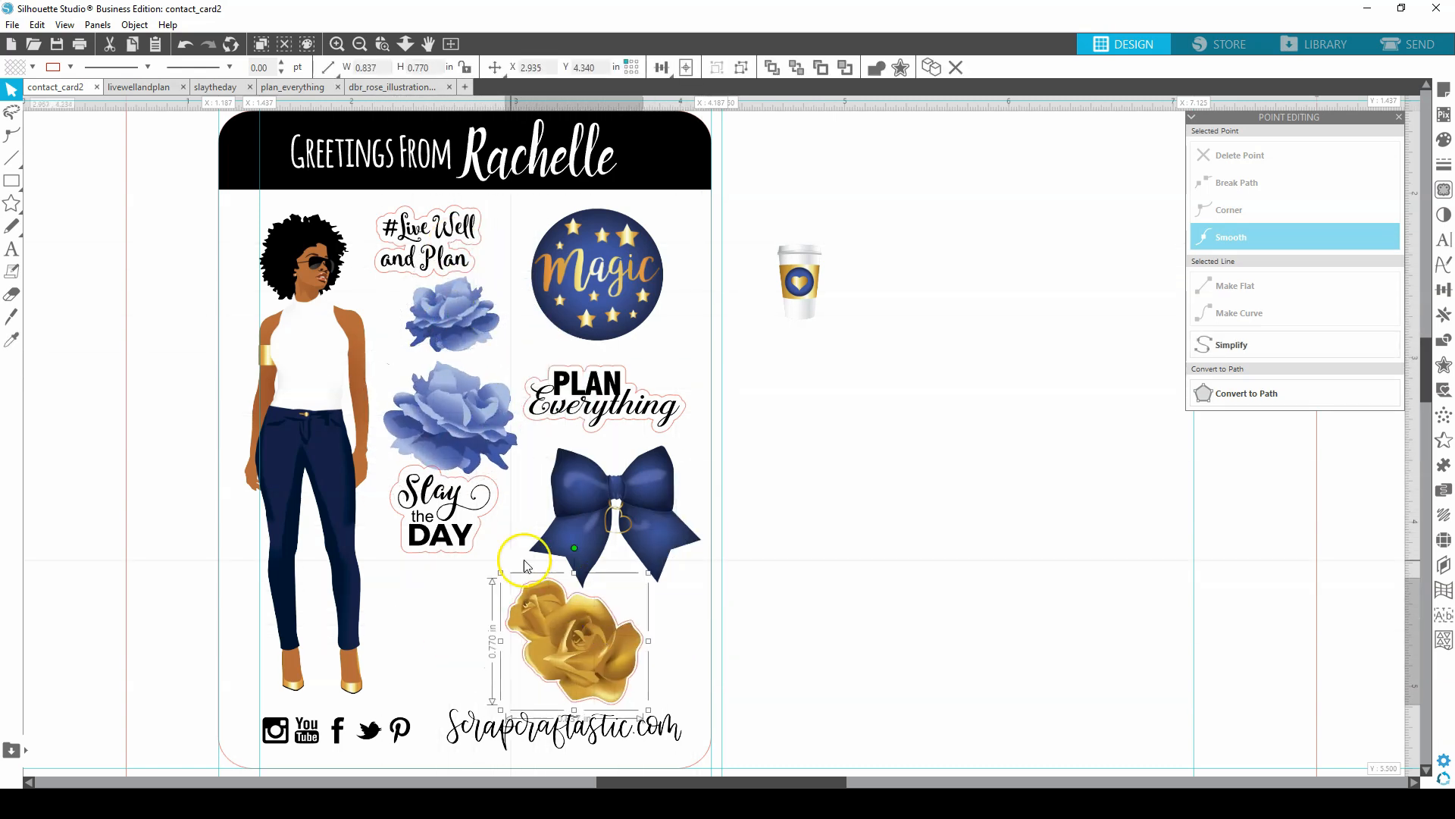
Tighten the layout: shift the bow, shrink "PLAN Everything" to about 0.91 in wide, and raise the large blue rose and "Slay the DAY"
{"action": "mouse_move", "coordinate": [578, 473]}
{"action": "left_mouse_down"}
{"action": "mouse_move", "coordinate": [556, 469]}
{"action": "mouse_move", "coordinate": [560, 458]}
{"action": "left_mouse_up"}
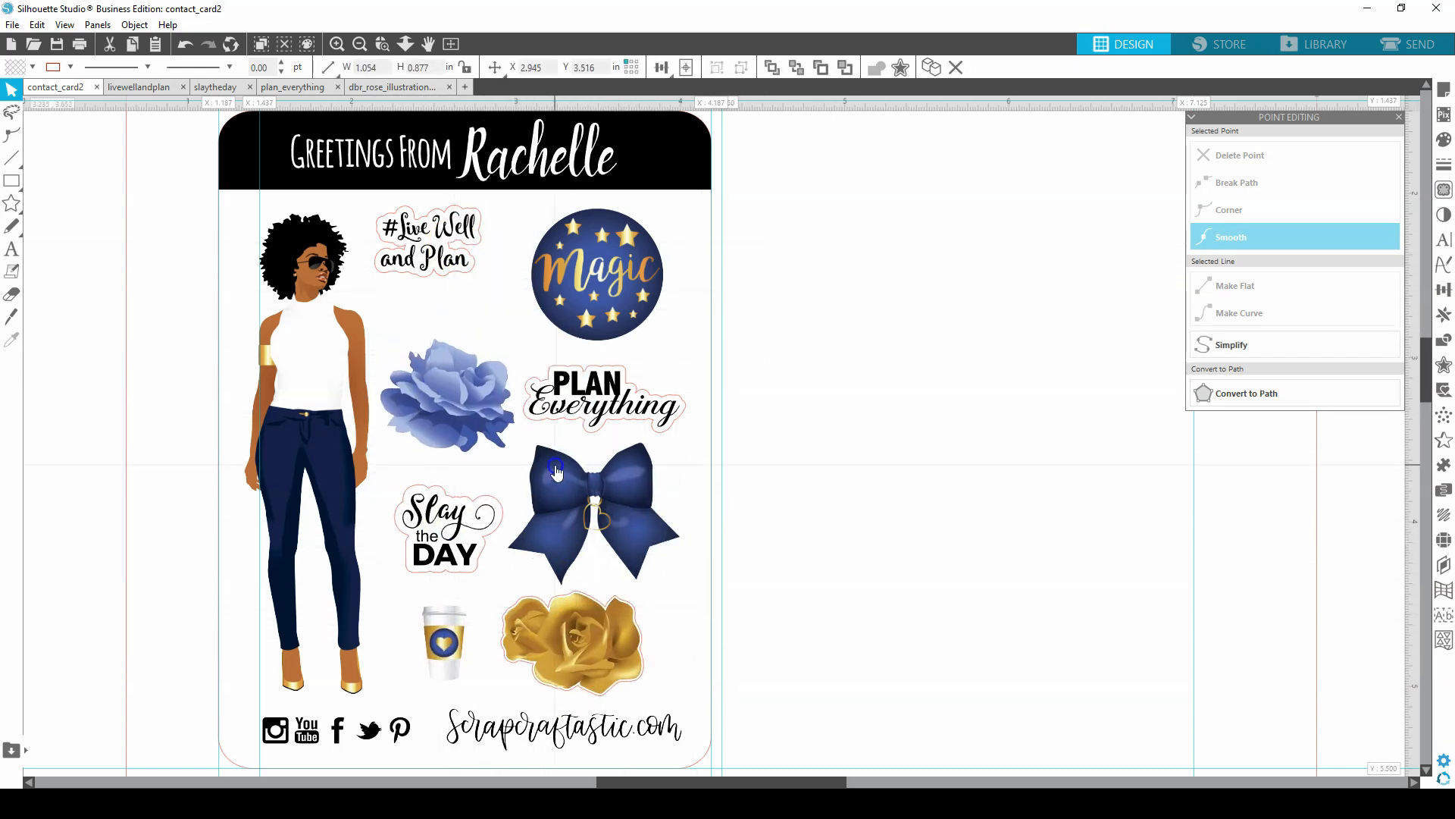
{"action": "left_click_drag", "start_coordinate": [605, 399], "coordinate": [612, 392]}
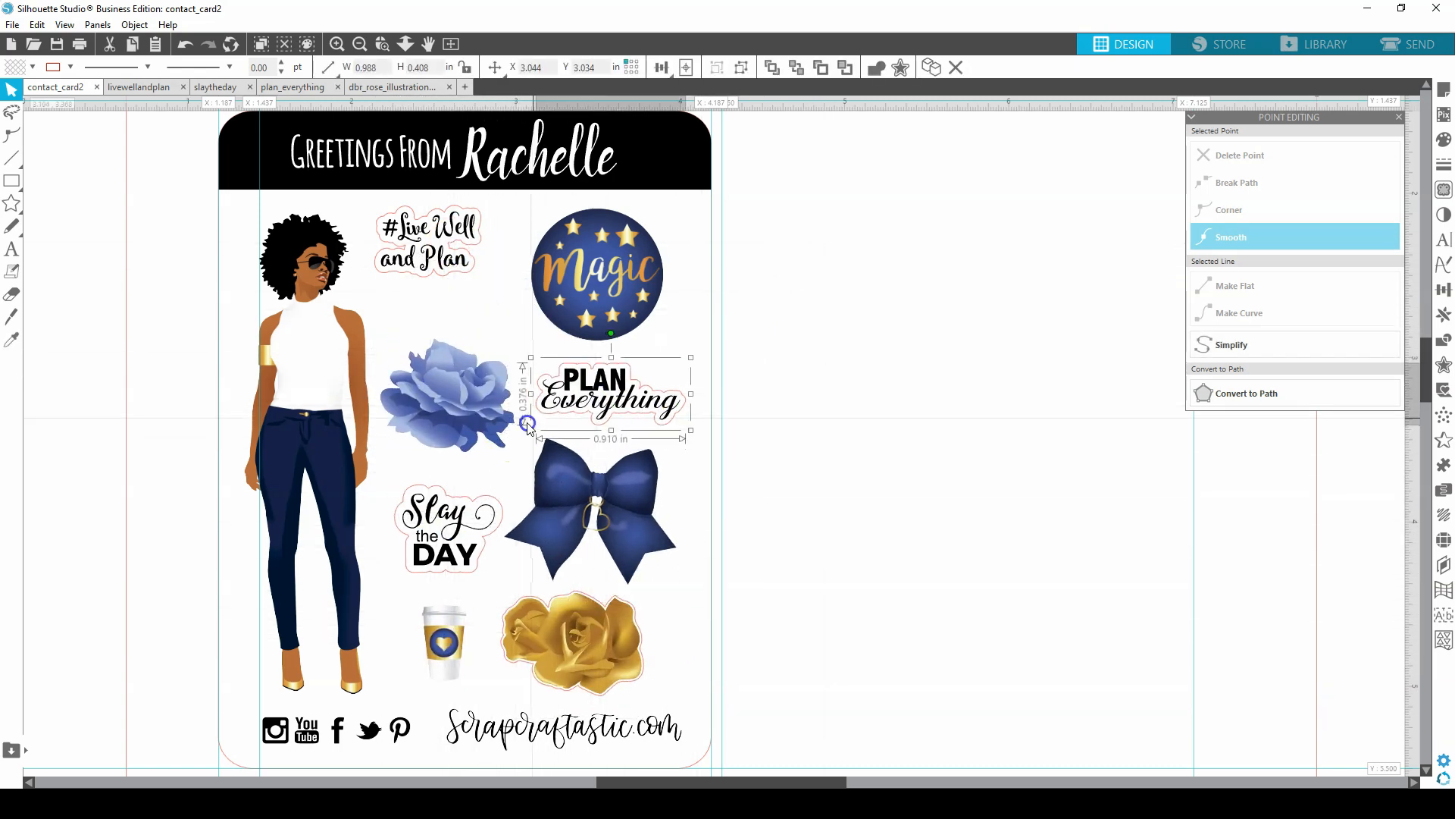
{"action": "left_click_drag", "start_coordinate": [447, 395], "coordinate": [446, 350]}
{"action": "left_click_drag", "start_coordinate": [448, 528], "coordinate": [451, 487]}
Swap the gold rose and coffee cup in the bottom sticker row, enlarging the gold rose slightly beneath "Slay the DAY"
{"action": "left_click_drag", "start_coordinate": [493, 606], "coordinate": [470, 584]}
{"action": "left_click_drag", "start_coordinate": [568, 637], "coordinate": [470, 628]}
{"action": "left_click_drag", "start_coordinate": [443, 629], "coordinate": [611, 637]}
{"action": "left_click", "coordinate": [689, 248]}
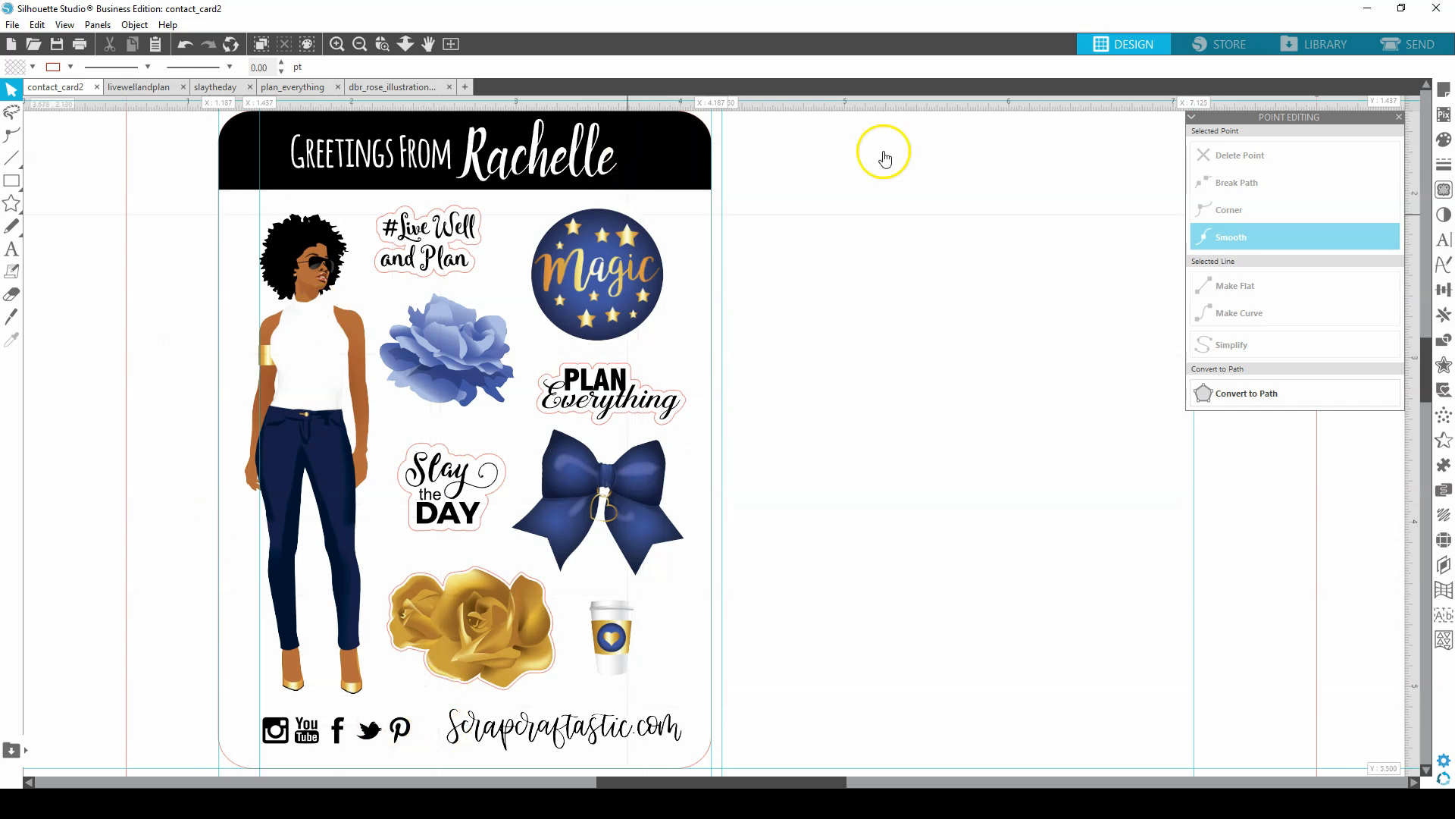
Copy the upper-right gold rose cluster, without its outline, from dbr_rose_illustrations-01offset onto the left end of the contact_card2 header
{"action": "left_click", "coordinate": [407, 89]}
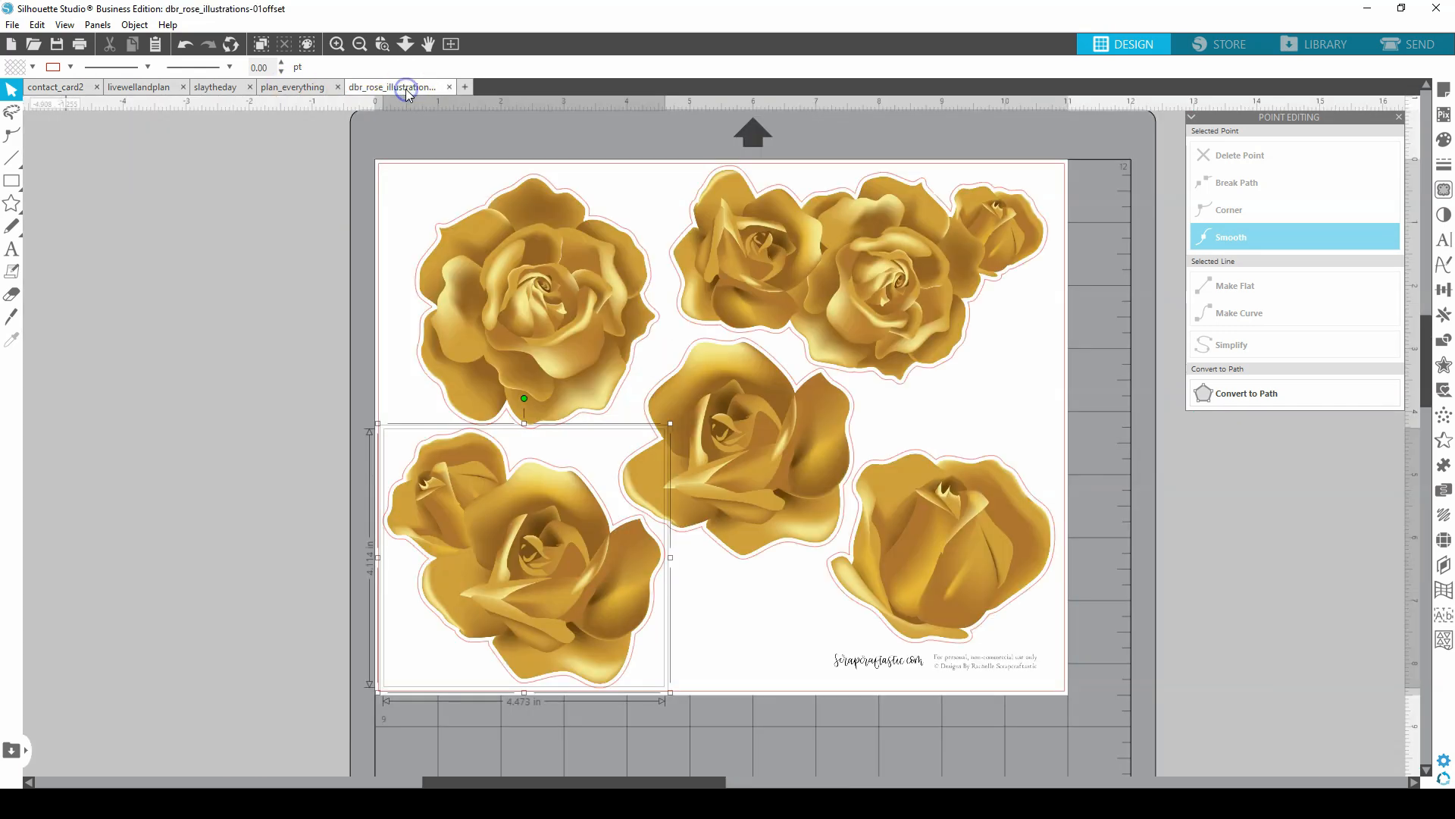
{"action": "left_click", "coordinate": [807, 268]}
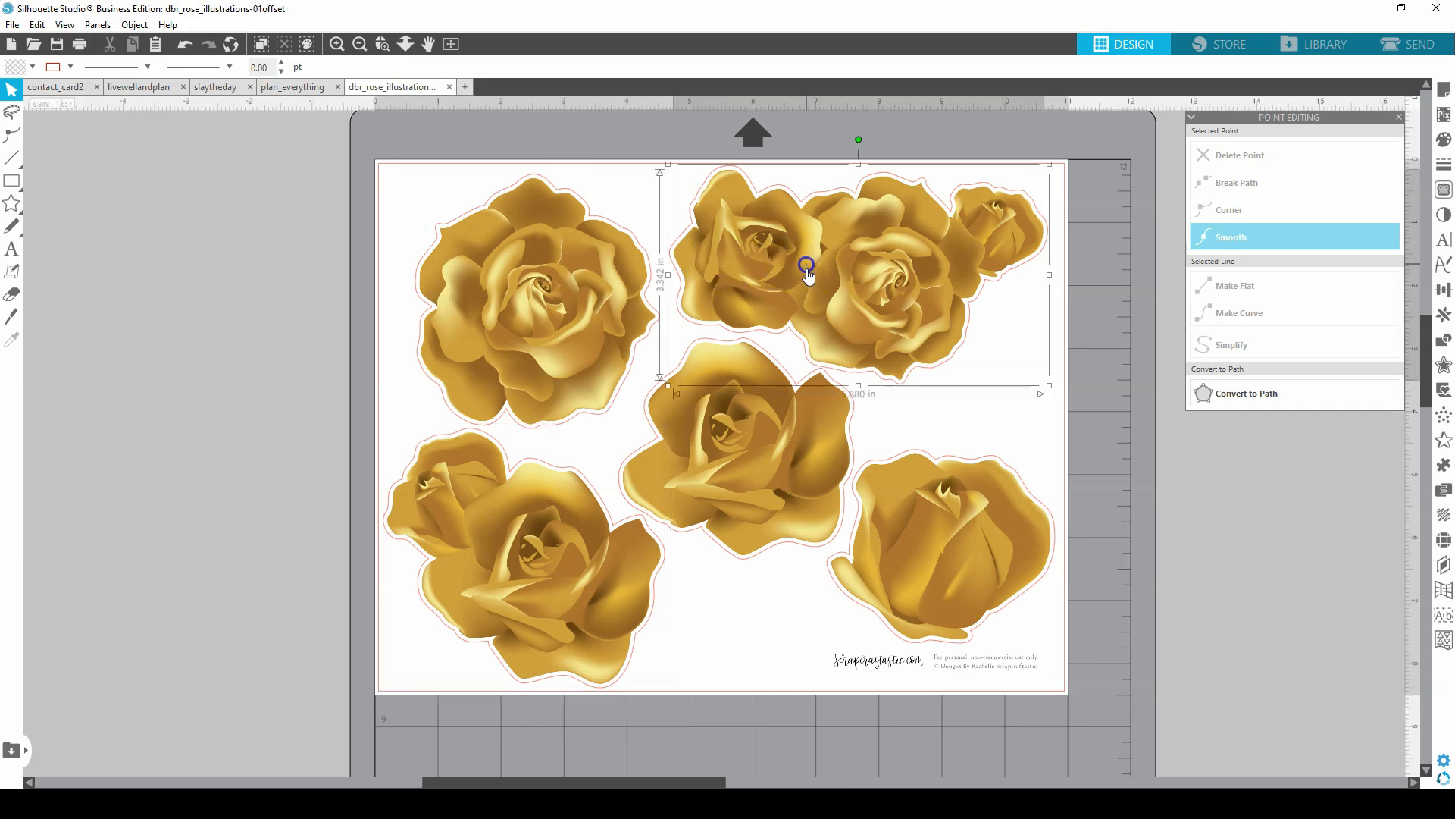
{"action": "left_click_drag", "start_coordinate": [786, 261], "coordinate": [804, 267]}
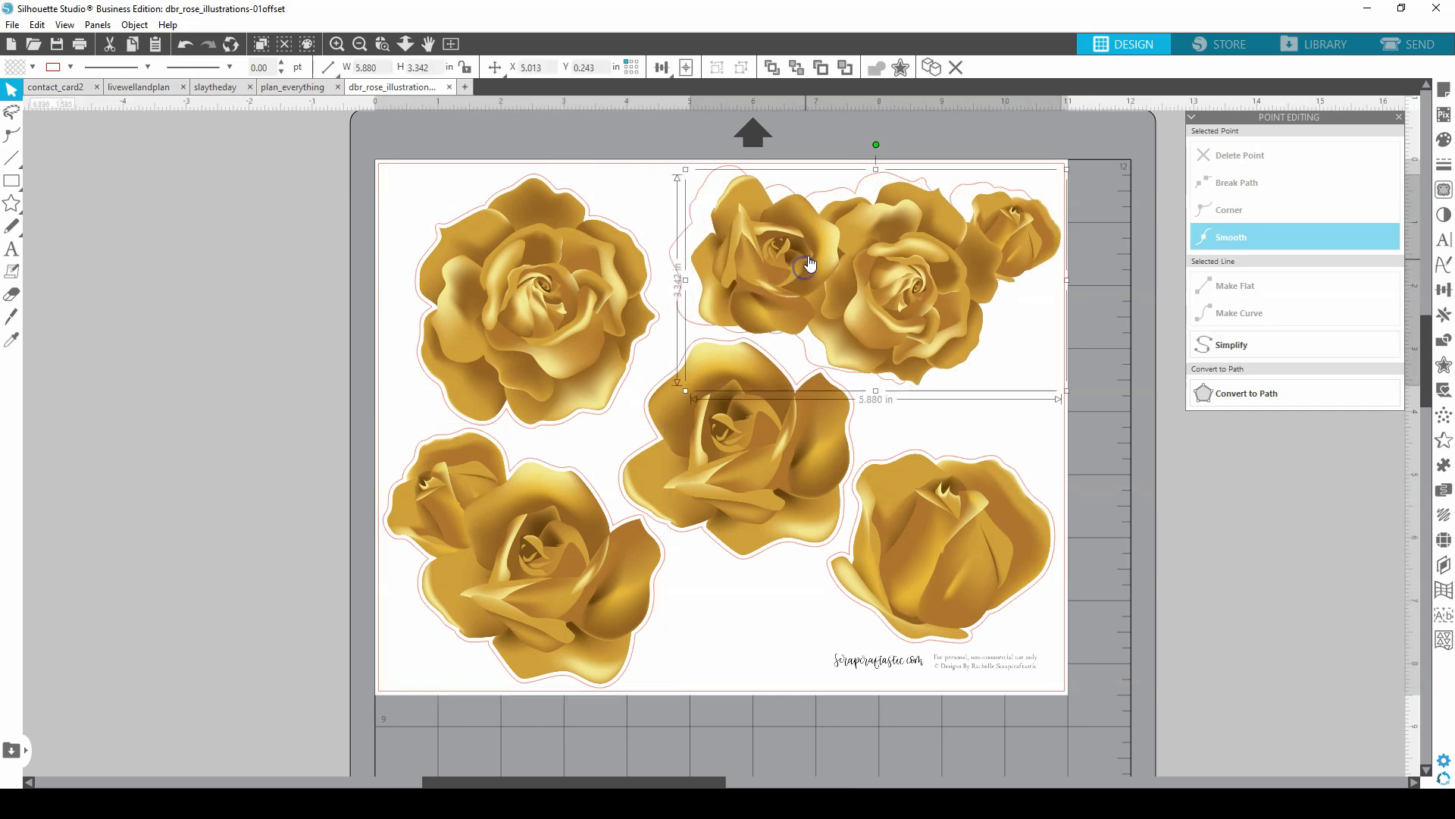
{"action": "key", "text": "ctrl+z"}
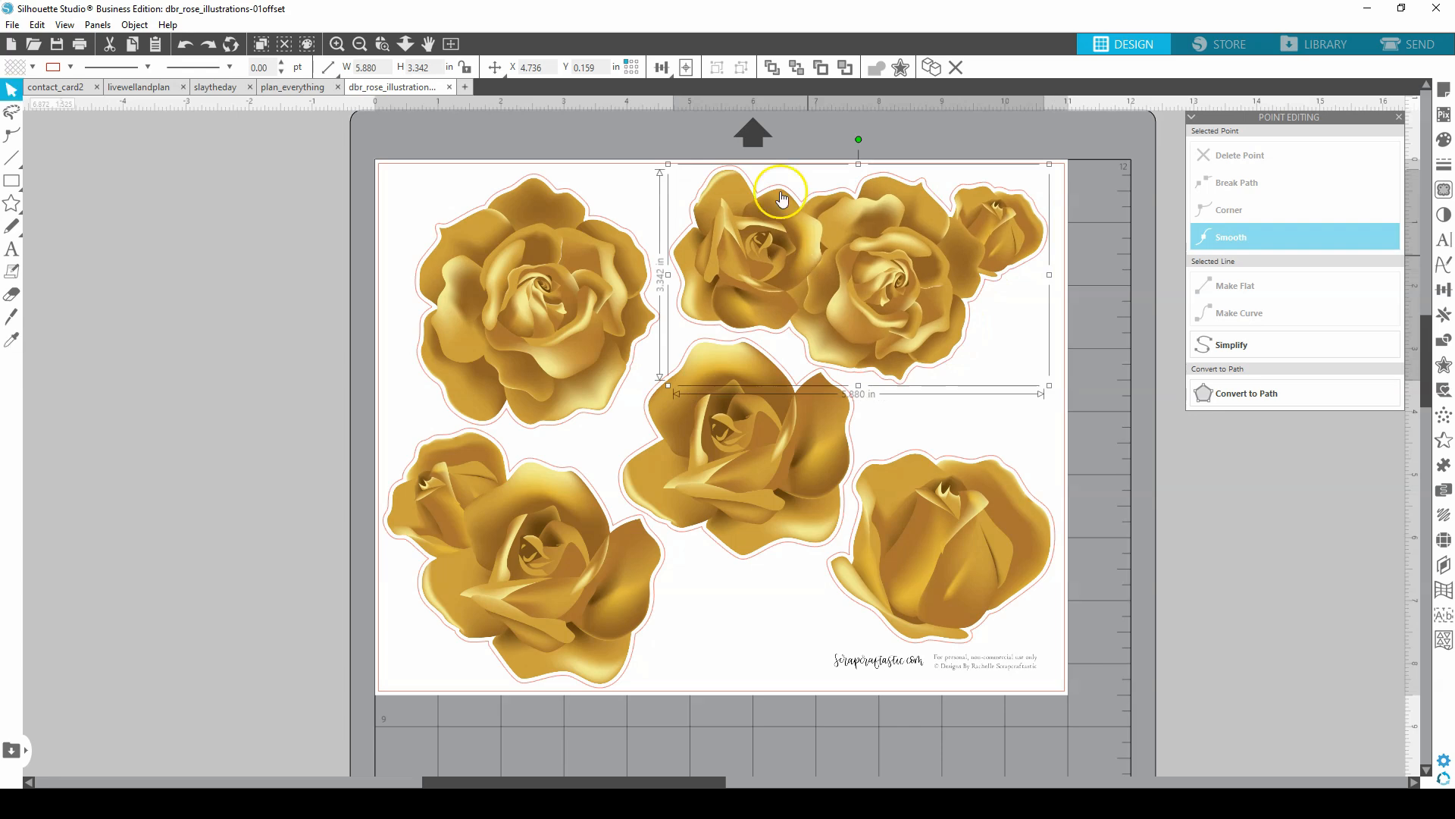
{"action": "left_click", "coordinate": [61, 88]}
{"action": "key", "text": "ctrl+v"}
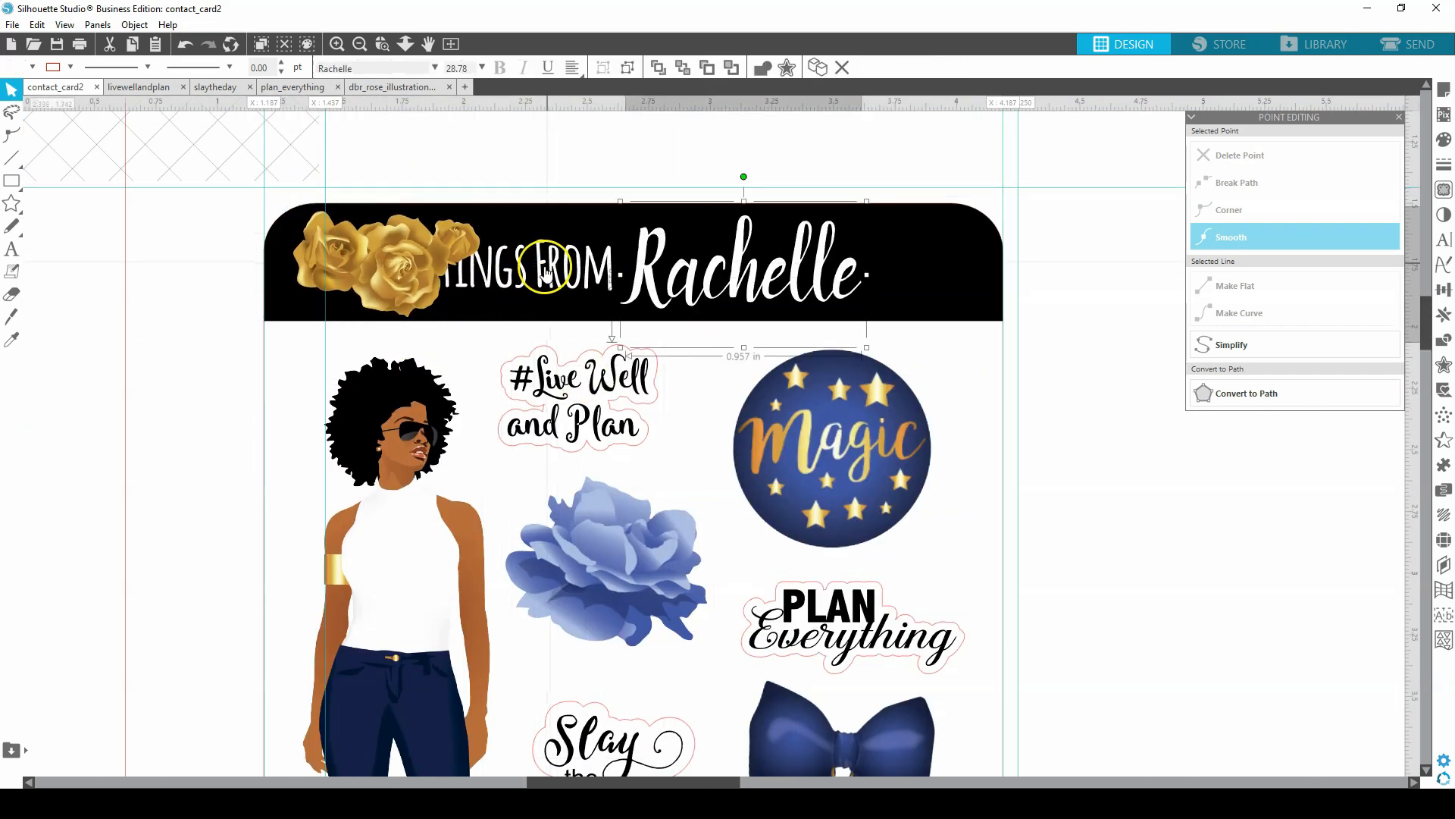
Shift both parts of the header greeting right of the rose cluster, scale them together to about 1.84 in wide, and nudge the cluster
{"action": "left_click", "coordinate": [544, 271], "text": "shift"}
{"action": "left_click_drag", "start_coordinate": [595, 264], "coordinate": [636, 276]}
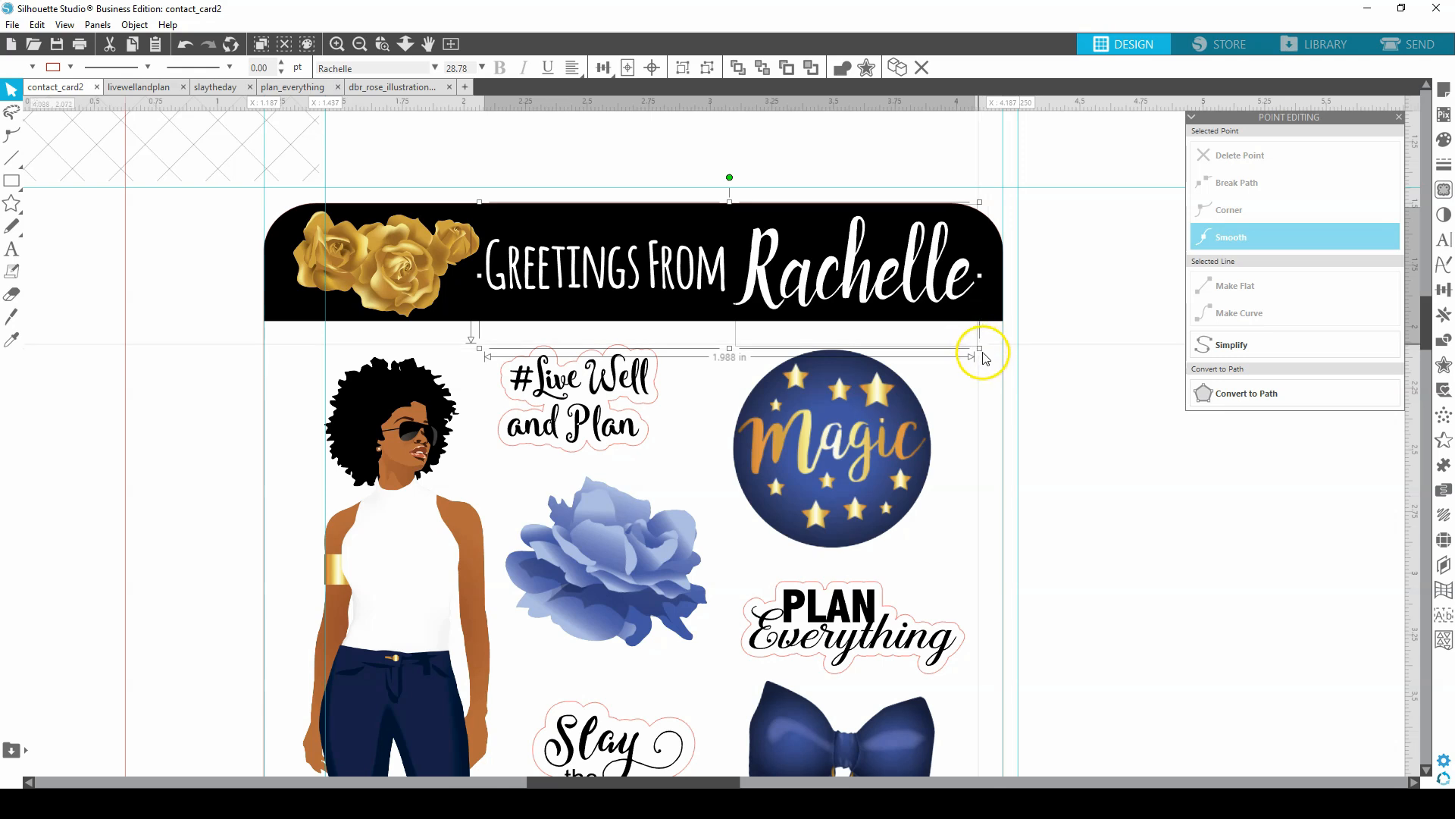
{"action": "left_click_drag", "start_coordinate": [980, 203], "coordinate": [948, 232]}
{"action": "mouse_move", "coordinate": [836, 272]}
{"action": "left_mouse_down"}
{"action": "mouse_move", "coordinate": [857, 268]}
{"action": "mouse_move", "coordinate": [832, 274]}
{"action": "left_mouse_up"}
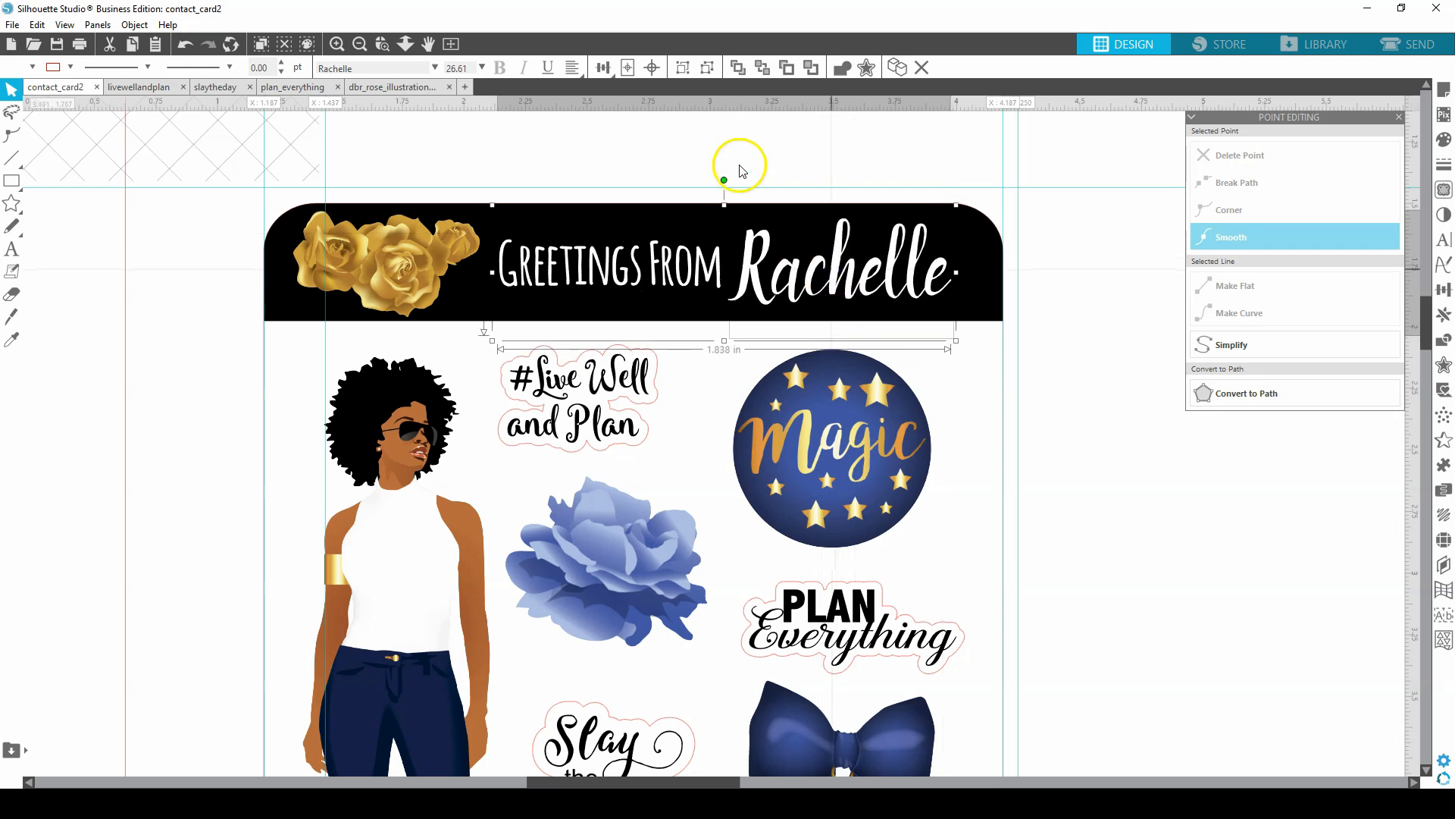
{"action": "left_click_drag", "start_coordinate": [383, 270], "coordinate": [387, 267]}
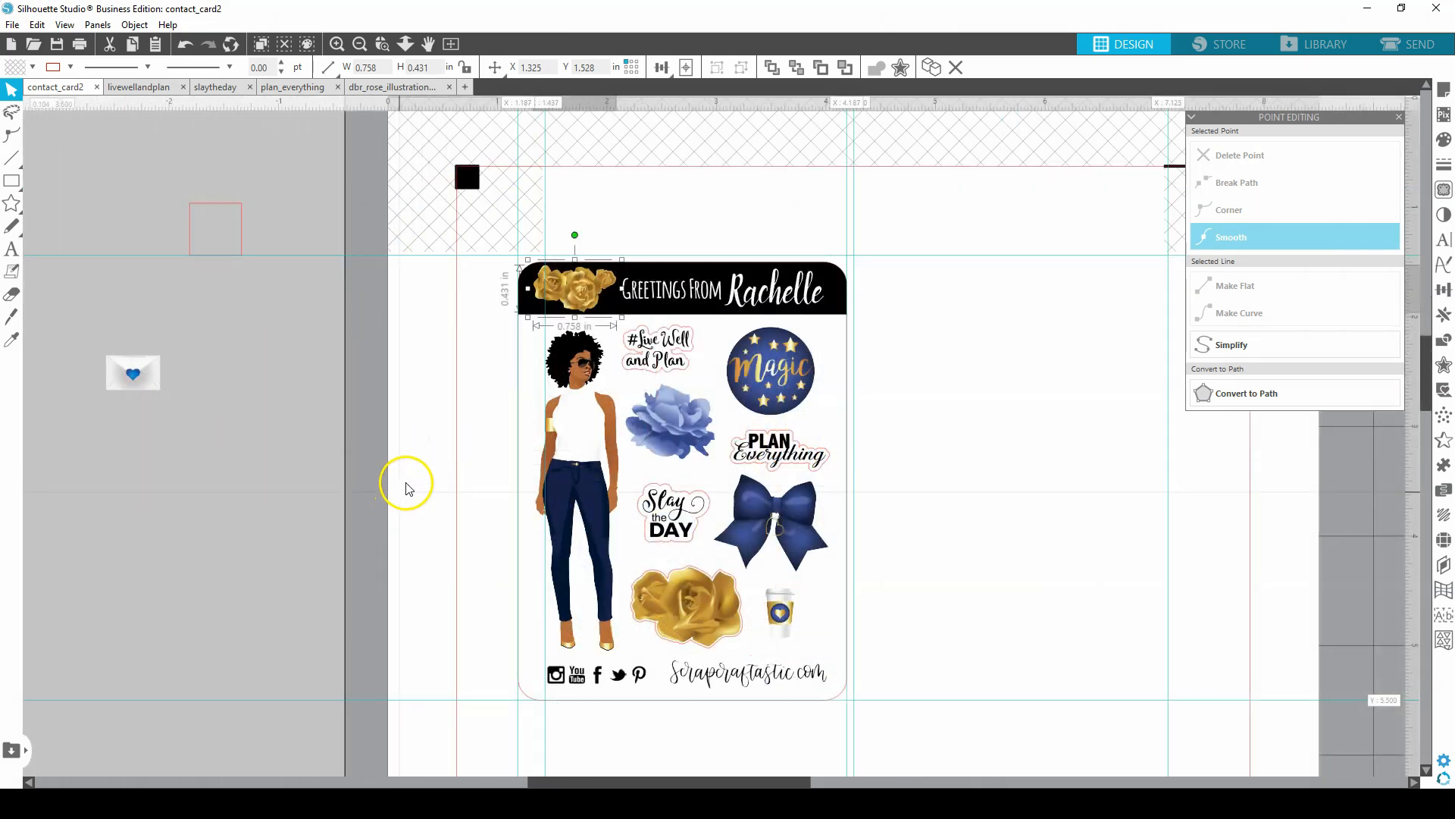
Show the layers and name the gold rose entries "Gold flower" in Kiss Cut and "top gold flower" in Header Content
{"action": "left_click", "coordinate": [409, 300]}
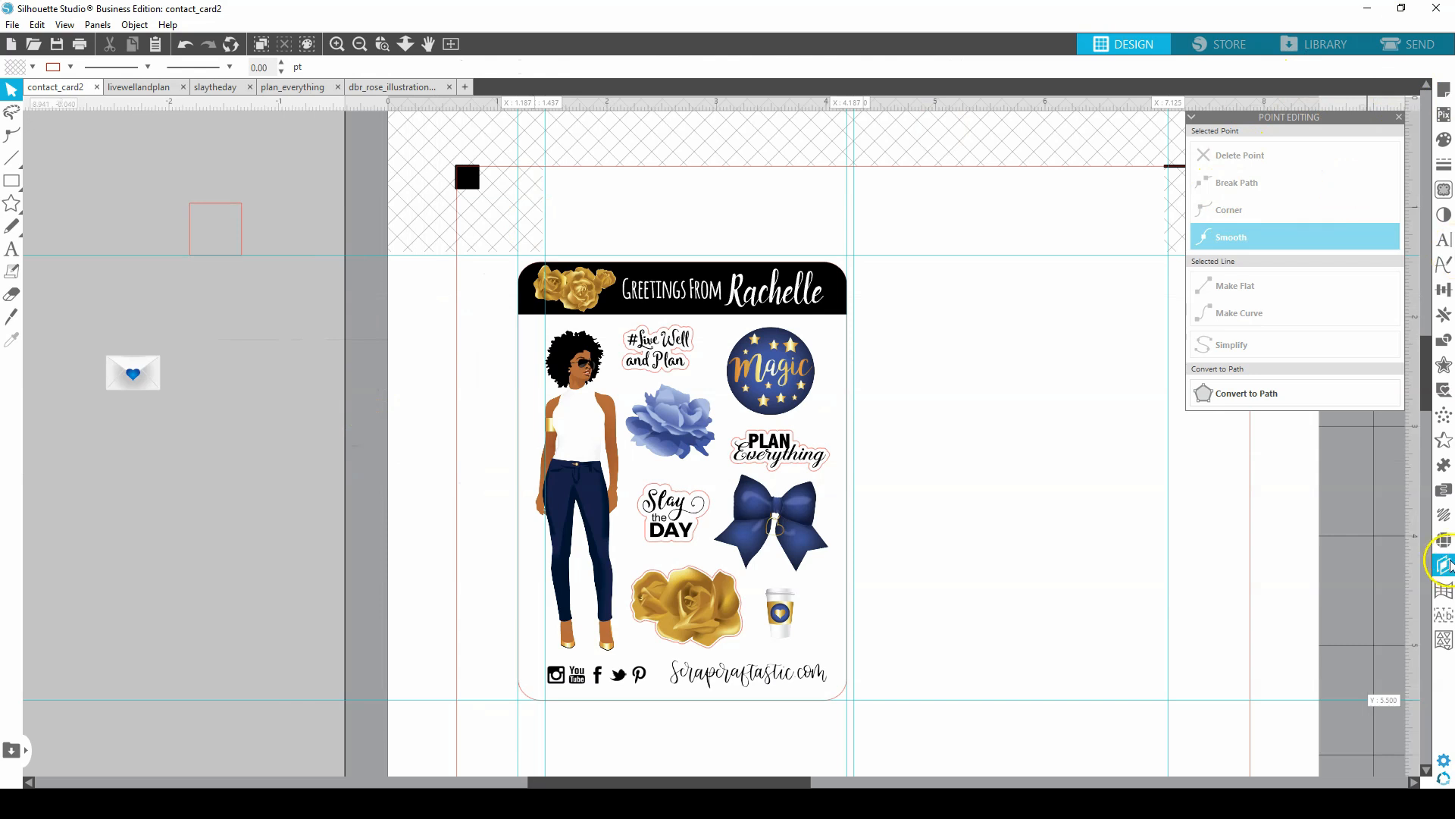
{"action": "left_click", "coordinate": [1444, 565]}
{"action": "double_click", "coordinate": [1382, 203]}
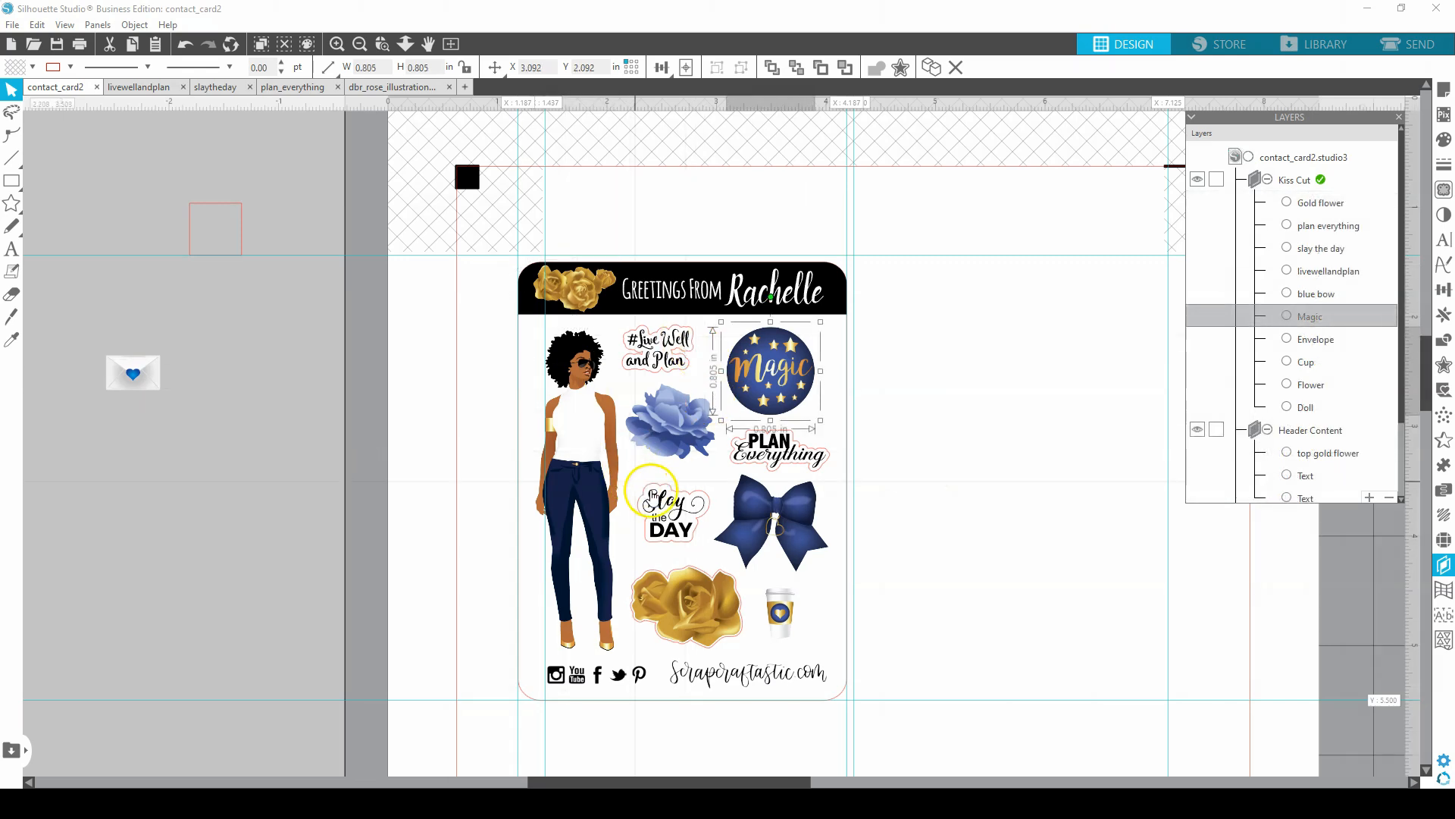
Check the card's cut lines in the send preview, return to the design view and clear the selection
{"action": "left_click", "coordinate": [1408, 44]}
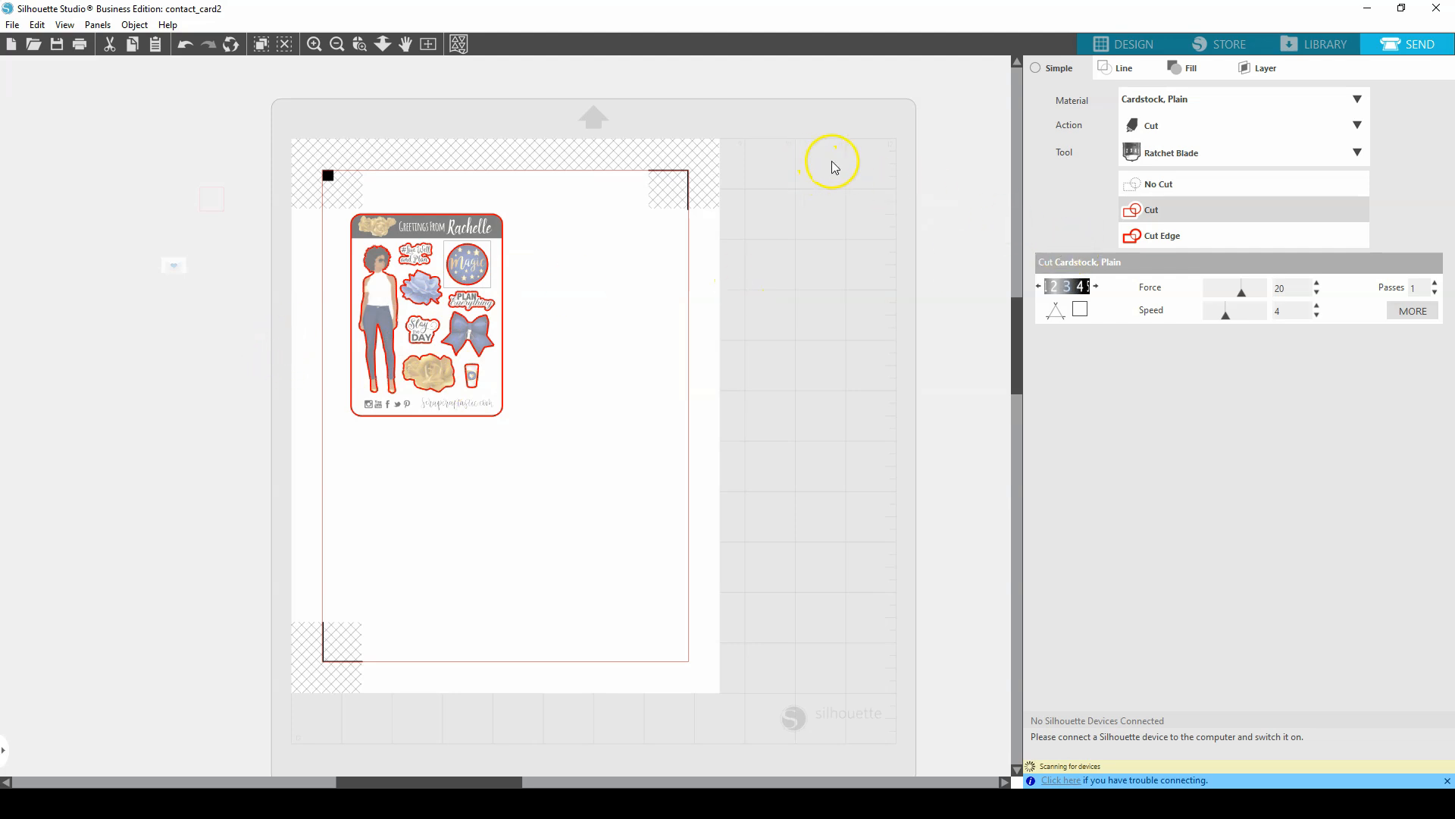
{"action": "left_click", "coordinate": [1097, 47]}
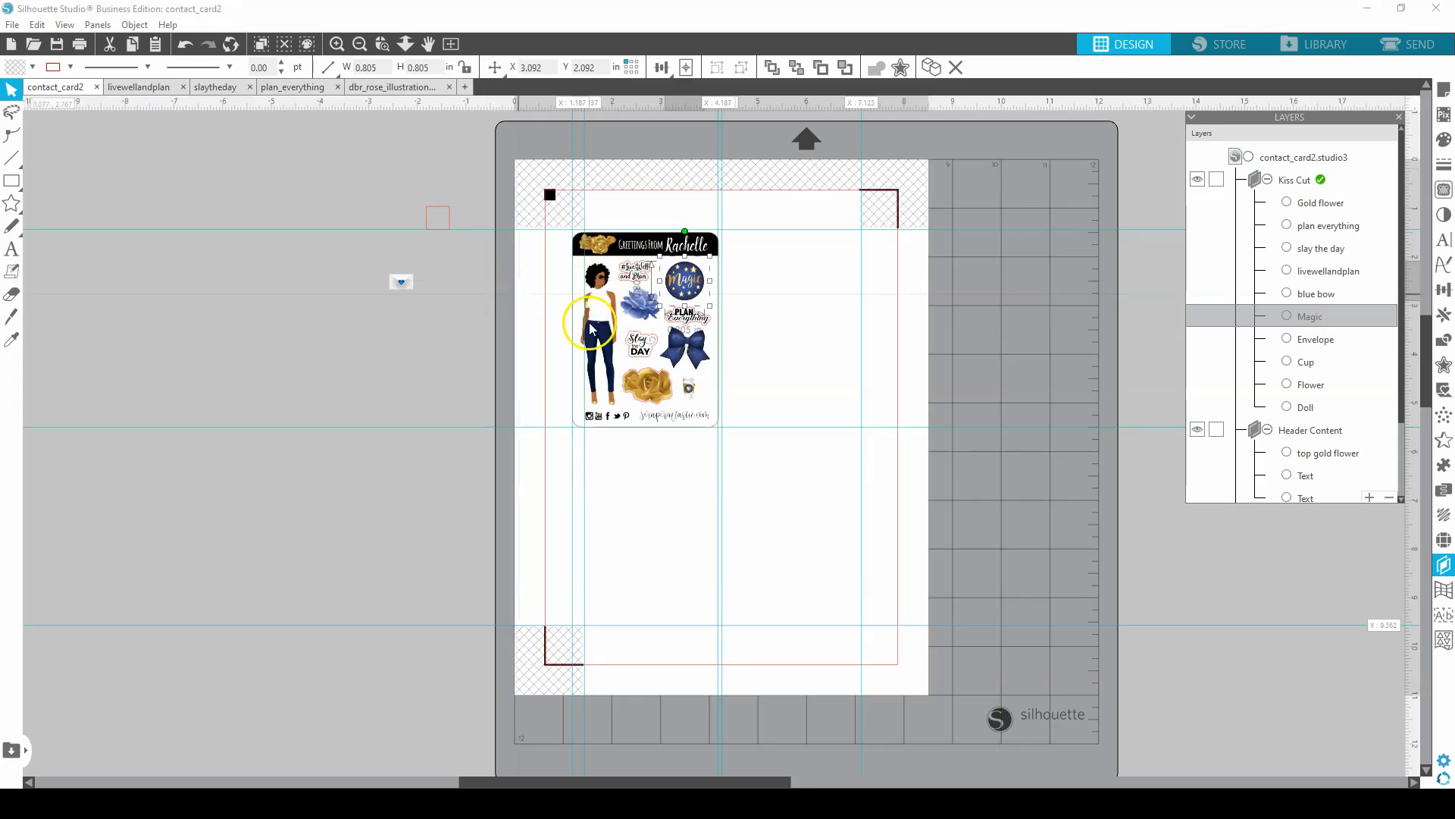
{"action": "left_click", "coordinate": [515, 281]}
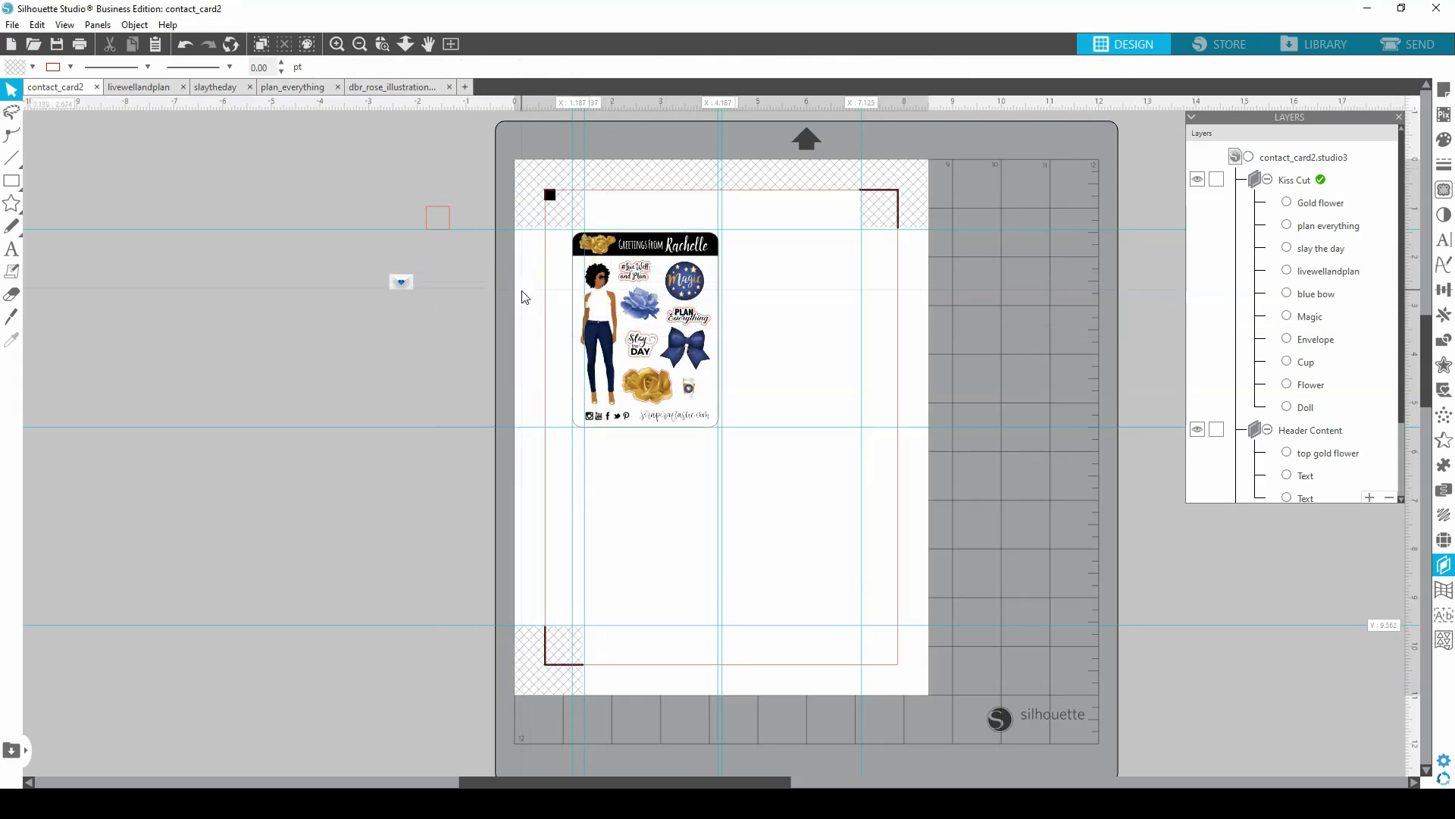
Offset the Magic circle, blue flower, doll, blue bow and coffee cup together by 0.015 in
{"action": "scroll", "coordinate": [528, 293], "scroll_direction": "up", "scroll_amount": 4}
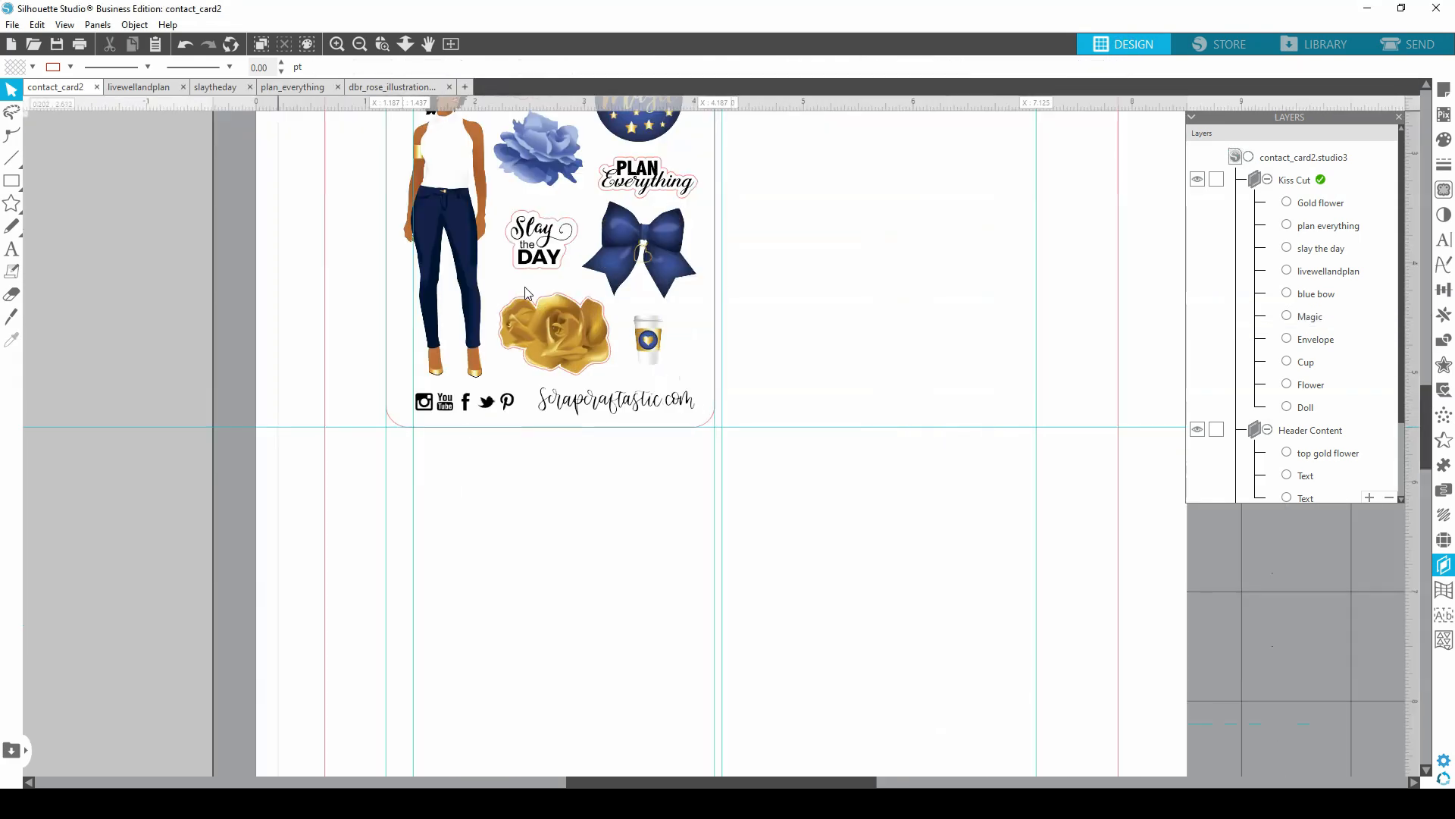
{"action": "scroll", "coordinate": [481, 288], "scroll_direction": "up", "scroll_amount": 3}
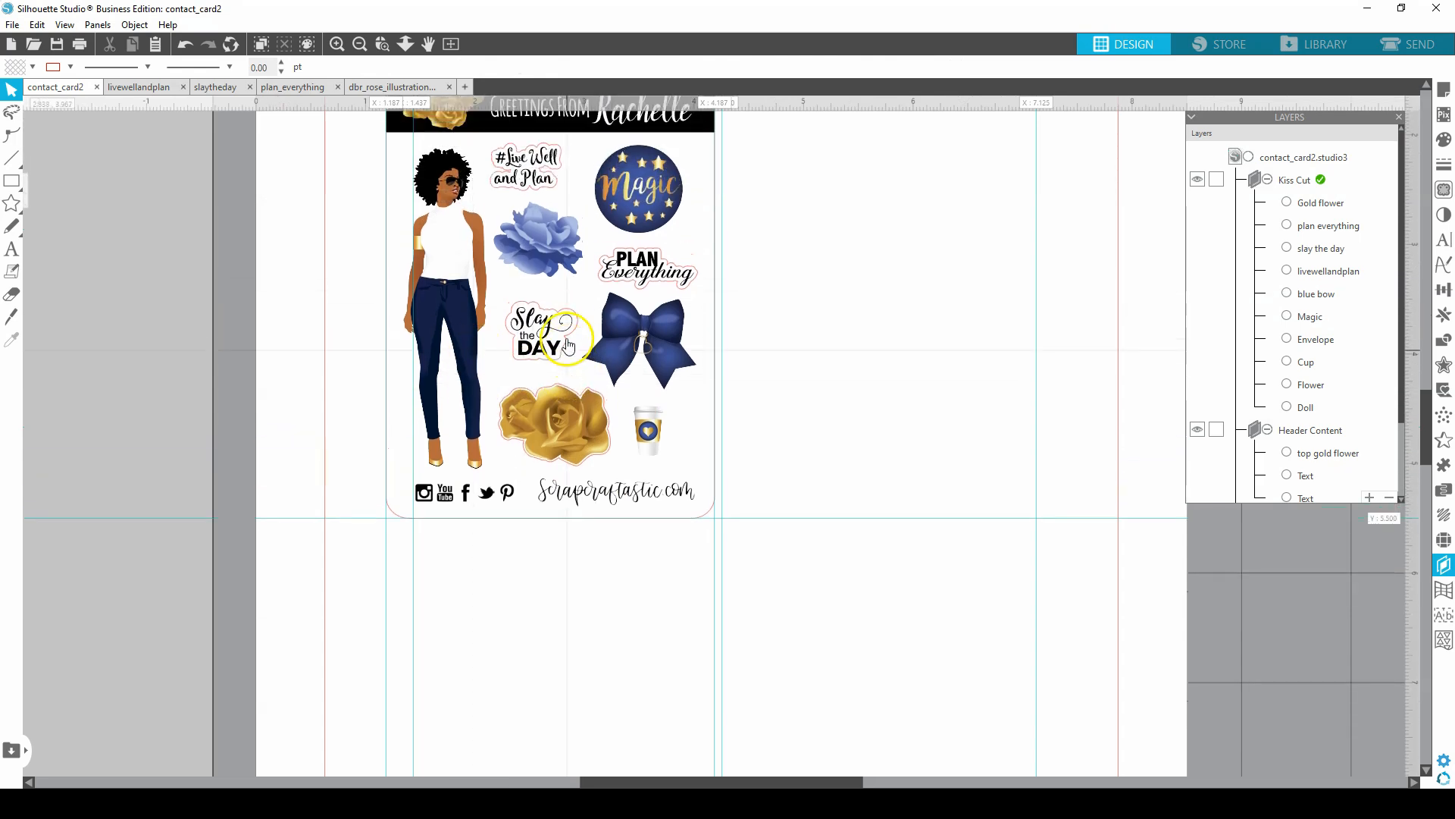
{"action": "scroll", "coordinate": [527, 364], "scroll_direction": "up", "scroll_amount": 2}
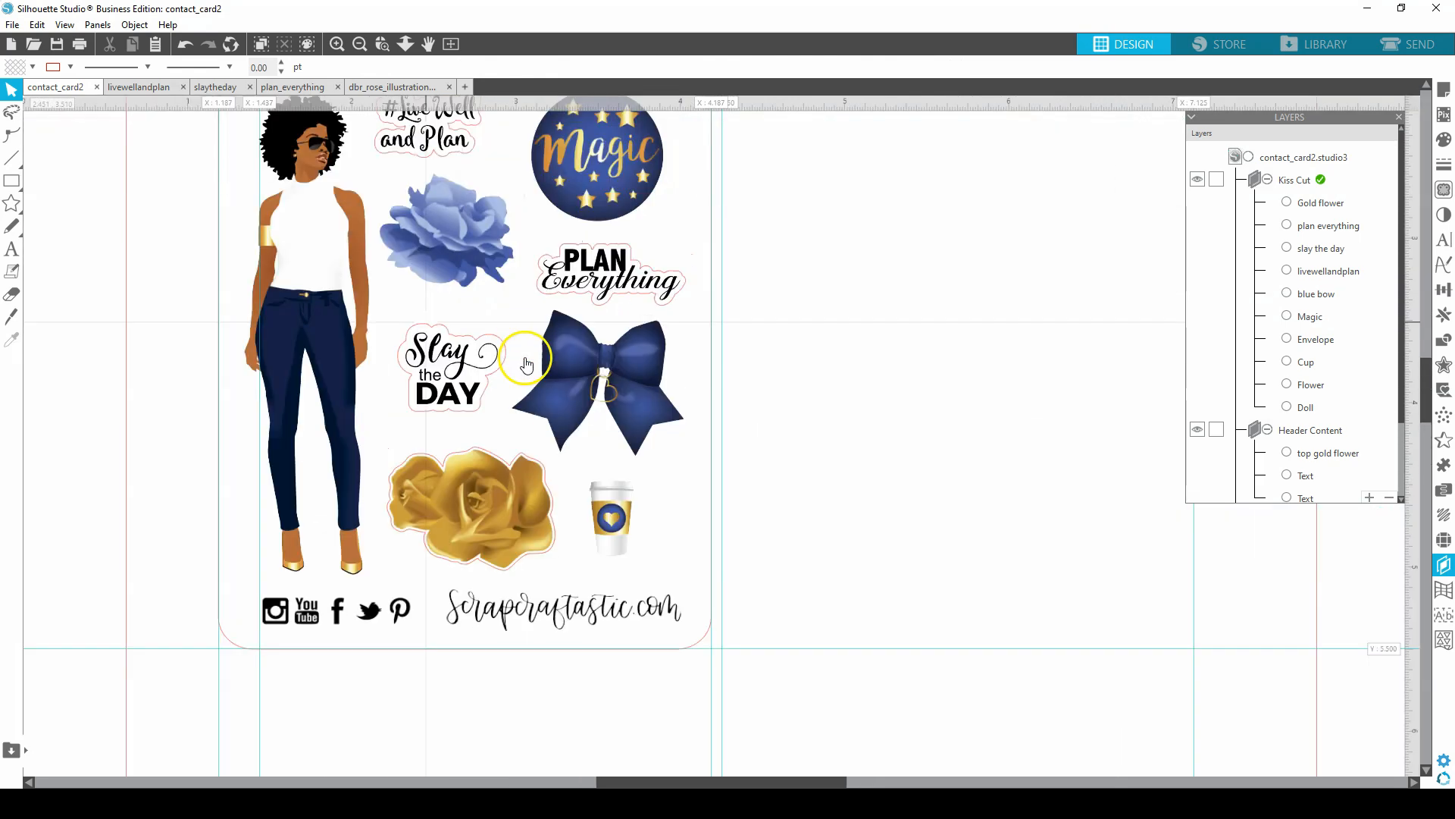
{"action": "scroll", "coordinate": [568, 350], "scroll_direction": "up", "scroll_amount": 1}
{"action": "scroll", "coordinate": [568, 350], "scroll_direction": "up", "scroll_amount": 3}
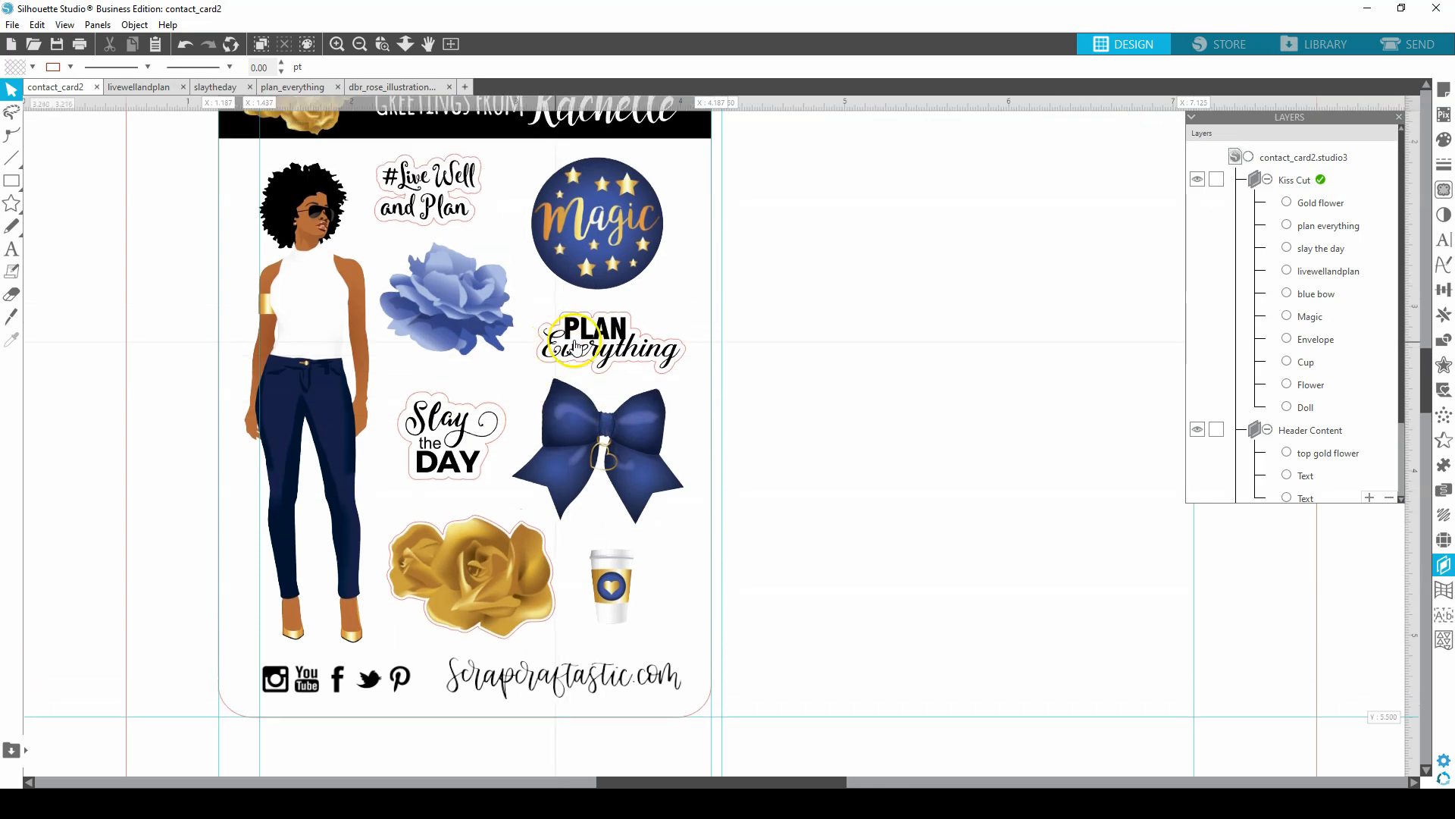
{"action": "left_click", "coordinate": [596, 251]}
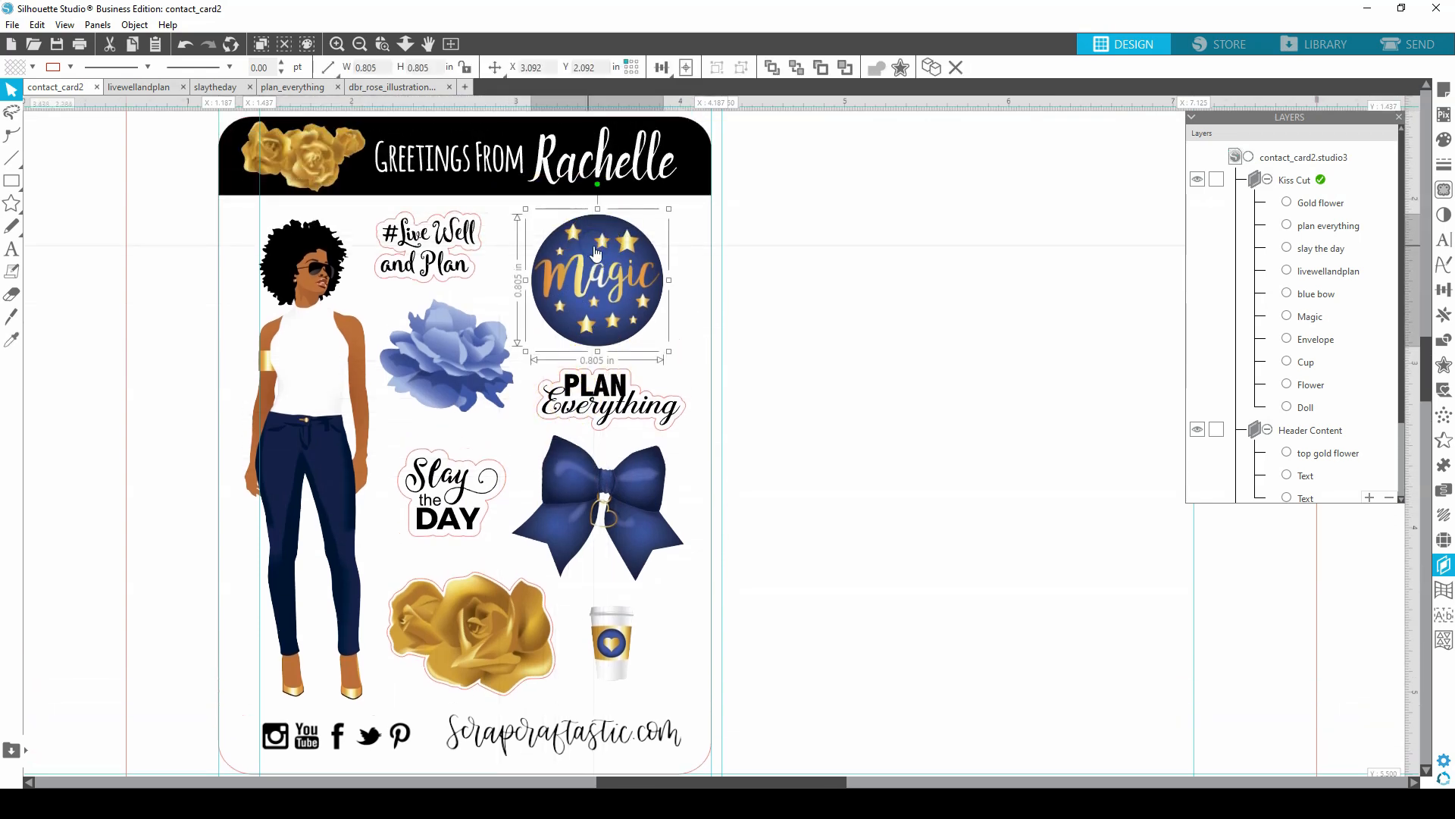
{"action": "left_click", "coordinate": [457, 338], "text": "shift"}
{"action": "left_click", "coordinate": [307, 331], "text": "shift"}
{"action": "left_click", "coordinate": [593, 507], "text": "shift"}
{"action": "left_click", "coordinate": [619, 641], "text": "shift"}
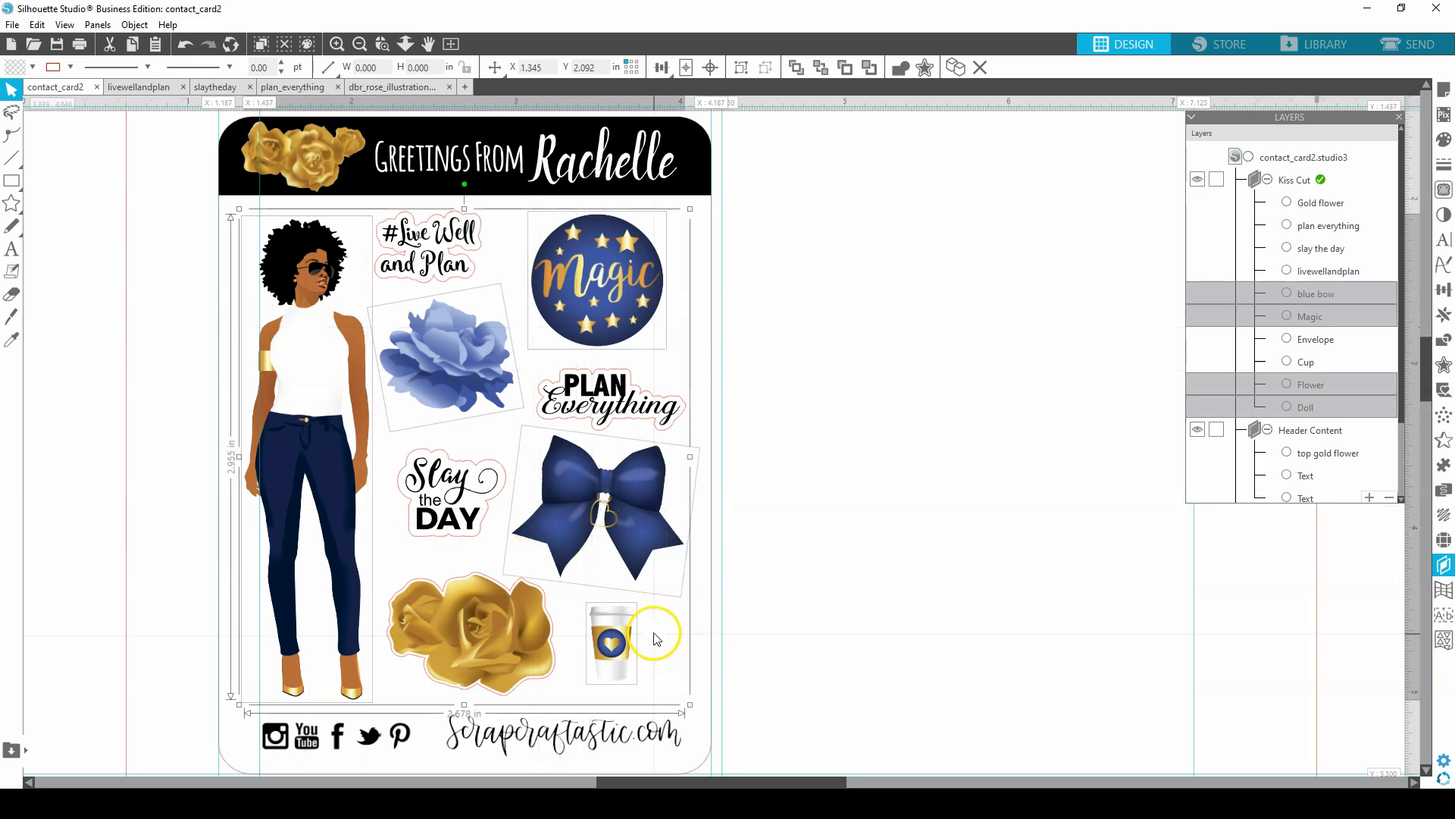
{"action": "key", "text": "i"}
{"action": "key", "text": "ctrl+plus"}
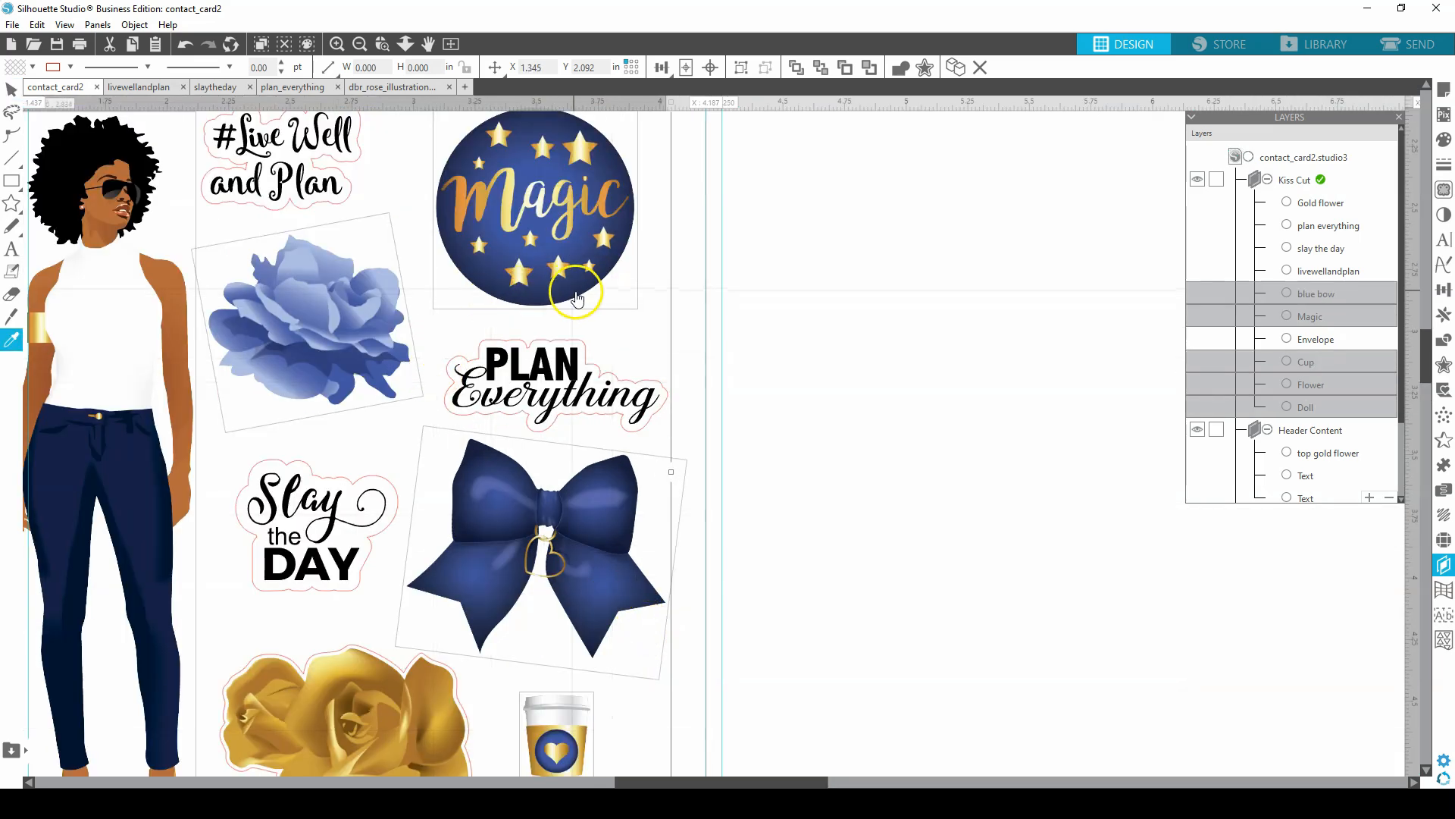
{"action": "key", "text": "v"}
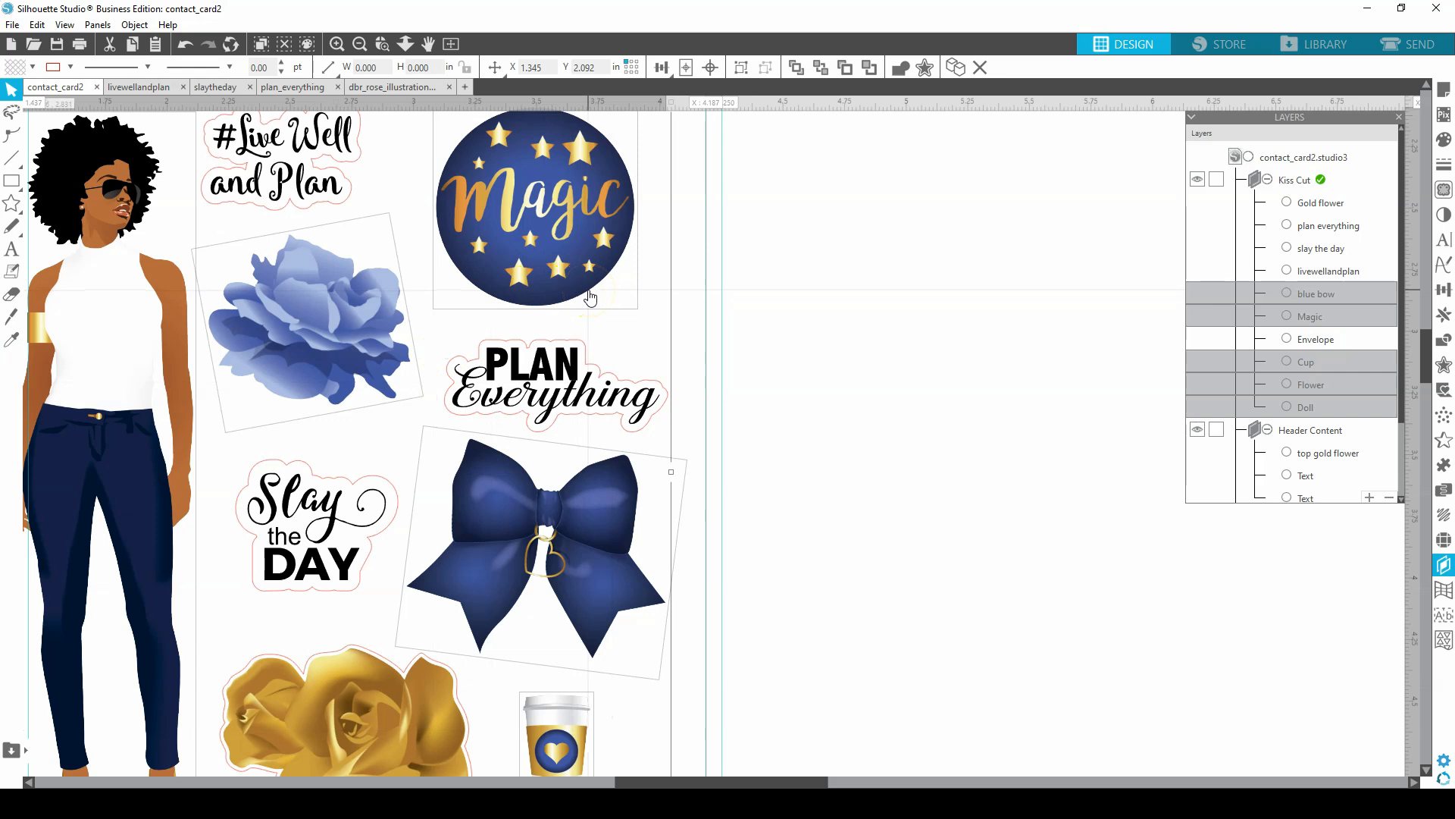
{"action": "right_click", "coordinate": [590, 296]}
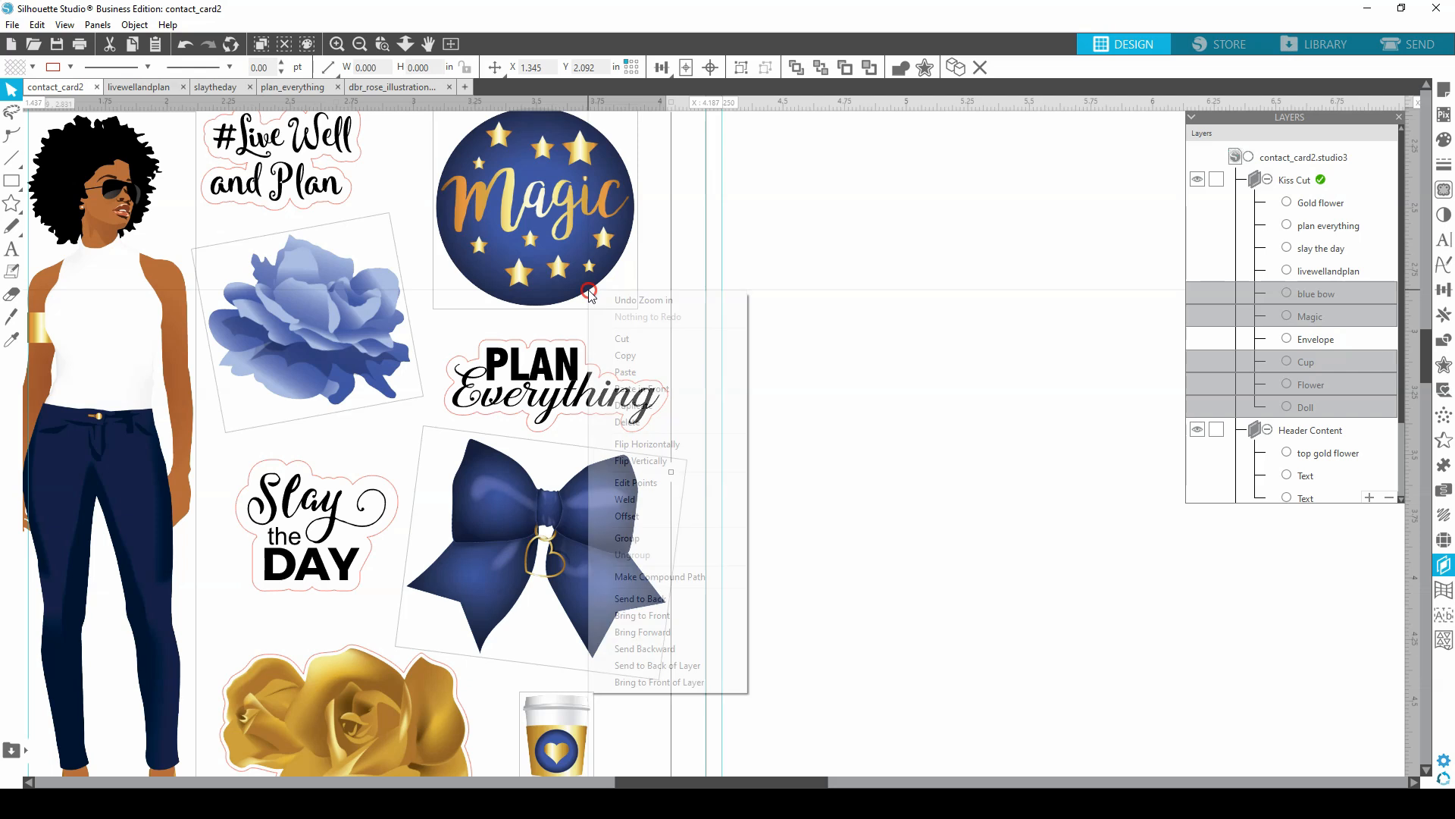
{"action": "left_click", "coordinate": [634, 516]}
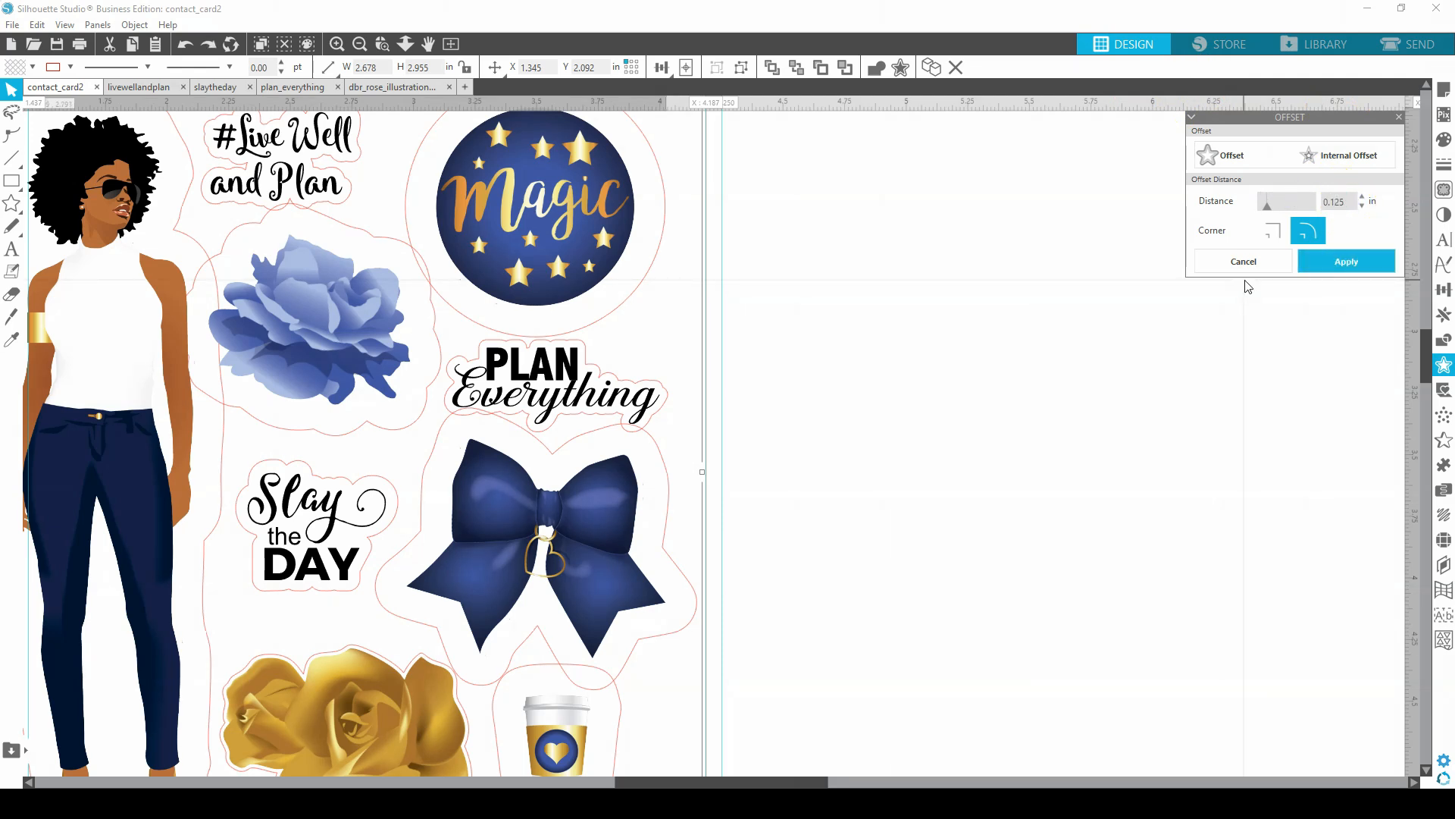
{"action": "left_click", "coordinate": [1357, 199]}
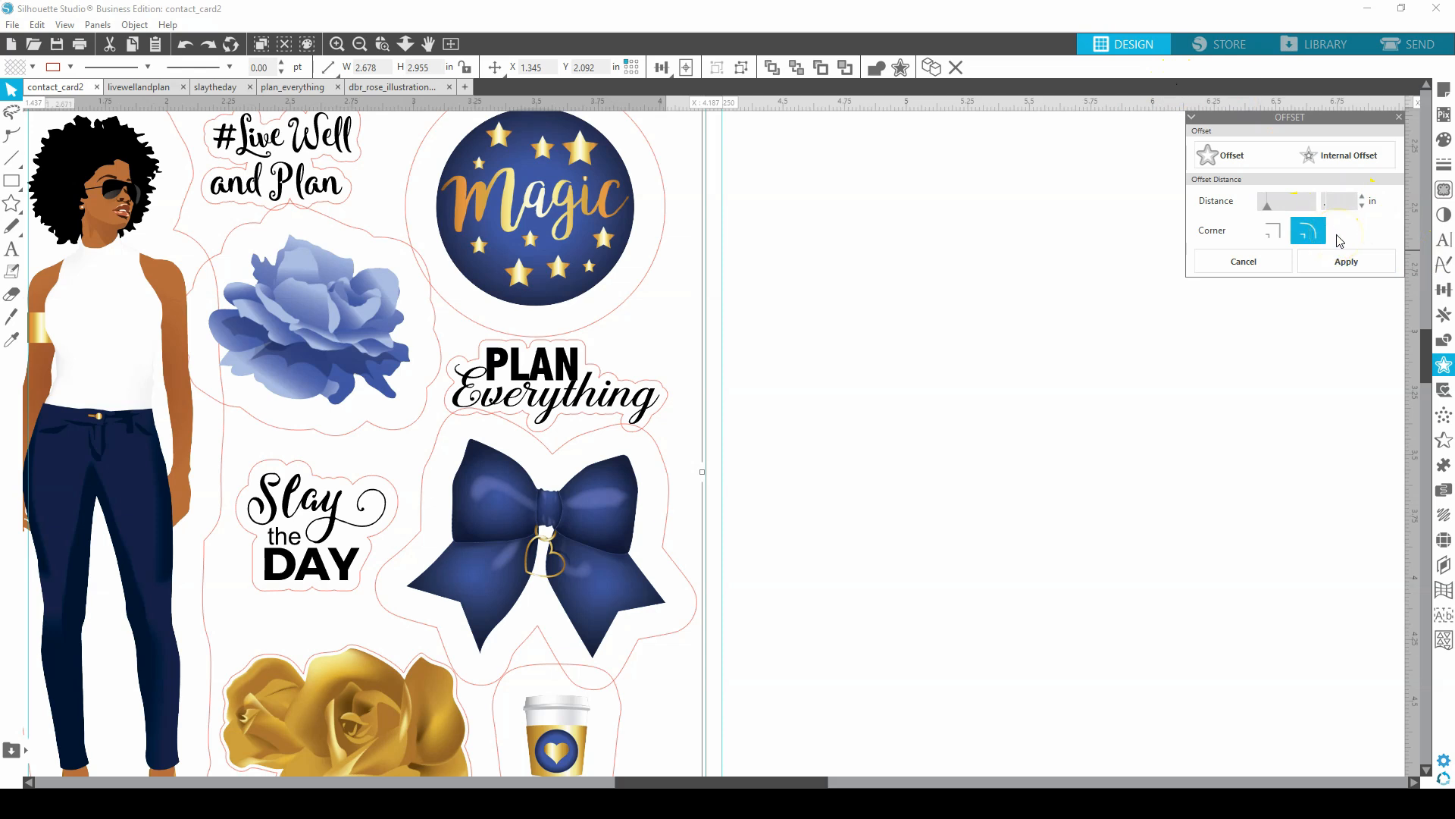
{"action": "left_click", "coordinate": [1355, 263]}
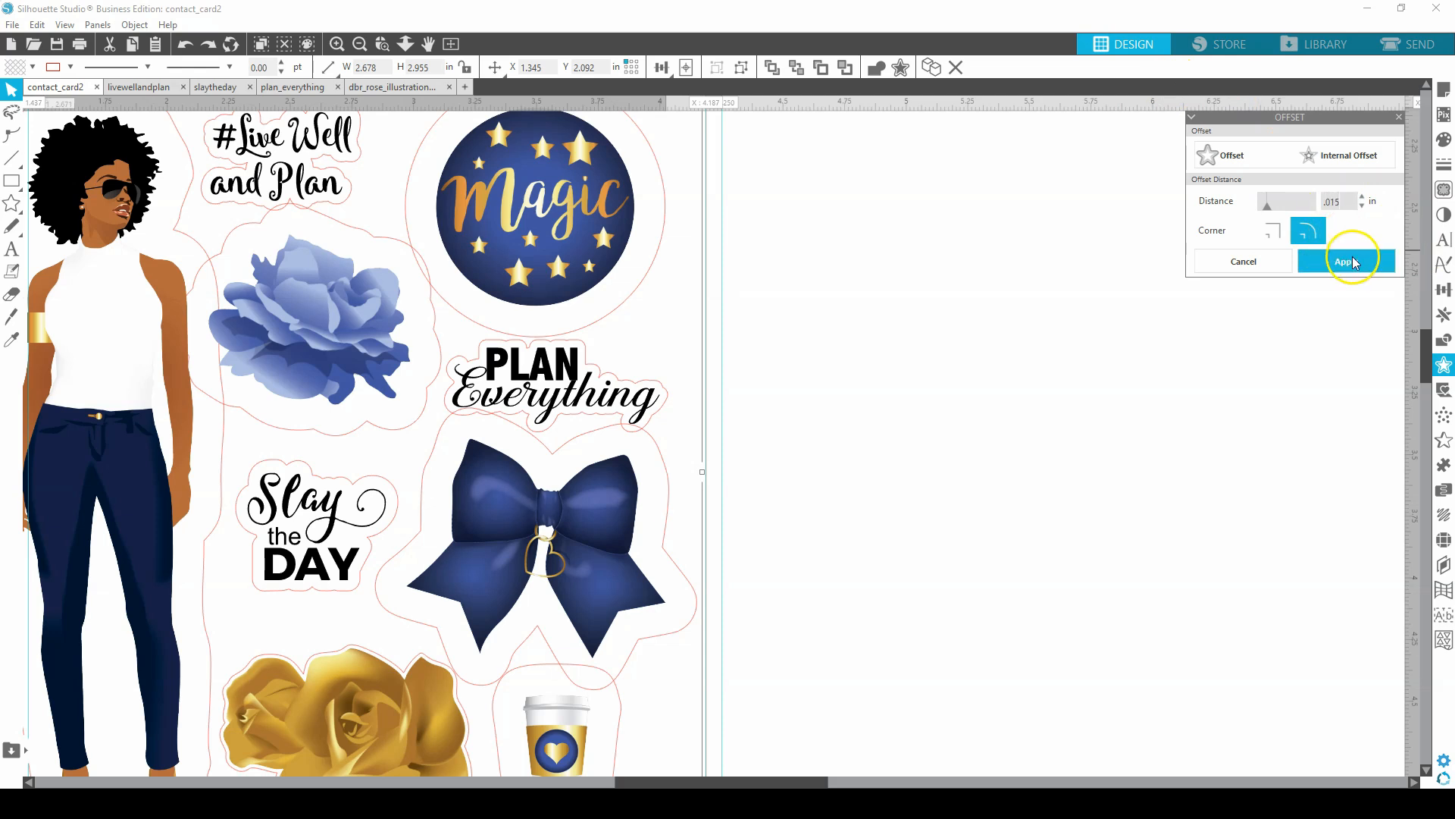
{"action": "left_click", "coordinate": [1344, 264]}
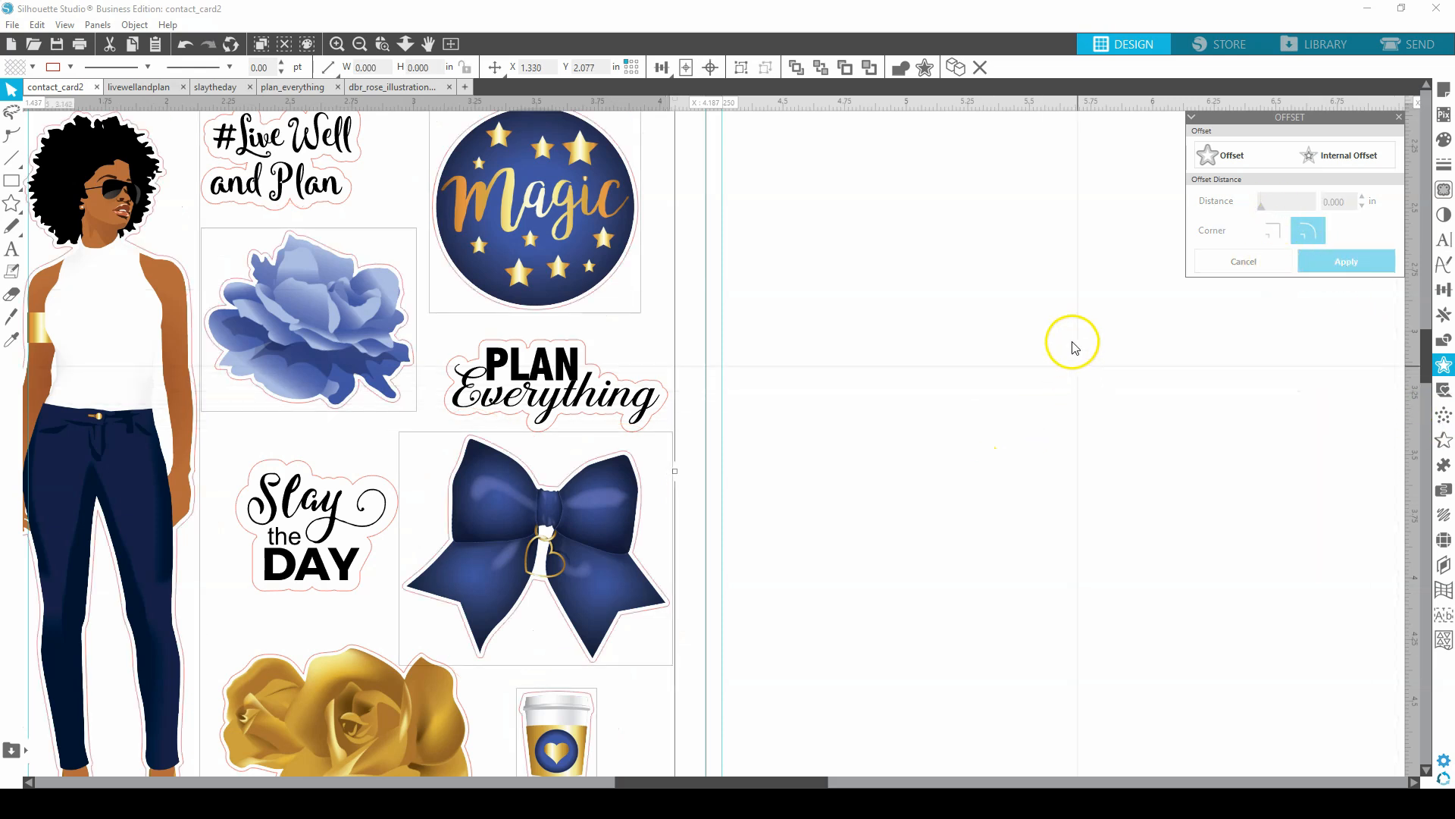
Inspect the new offset outlines around the clipart up close
{"action": "left_click_drag", "start_coordinate": [766, 775], "coordinate": [711, 771]}
{"action": "scroll", "coordinate": [773, 686], "scroll_direction": "up", "scroll_amount": 1}
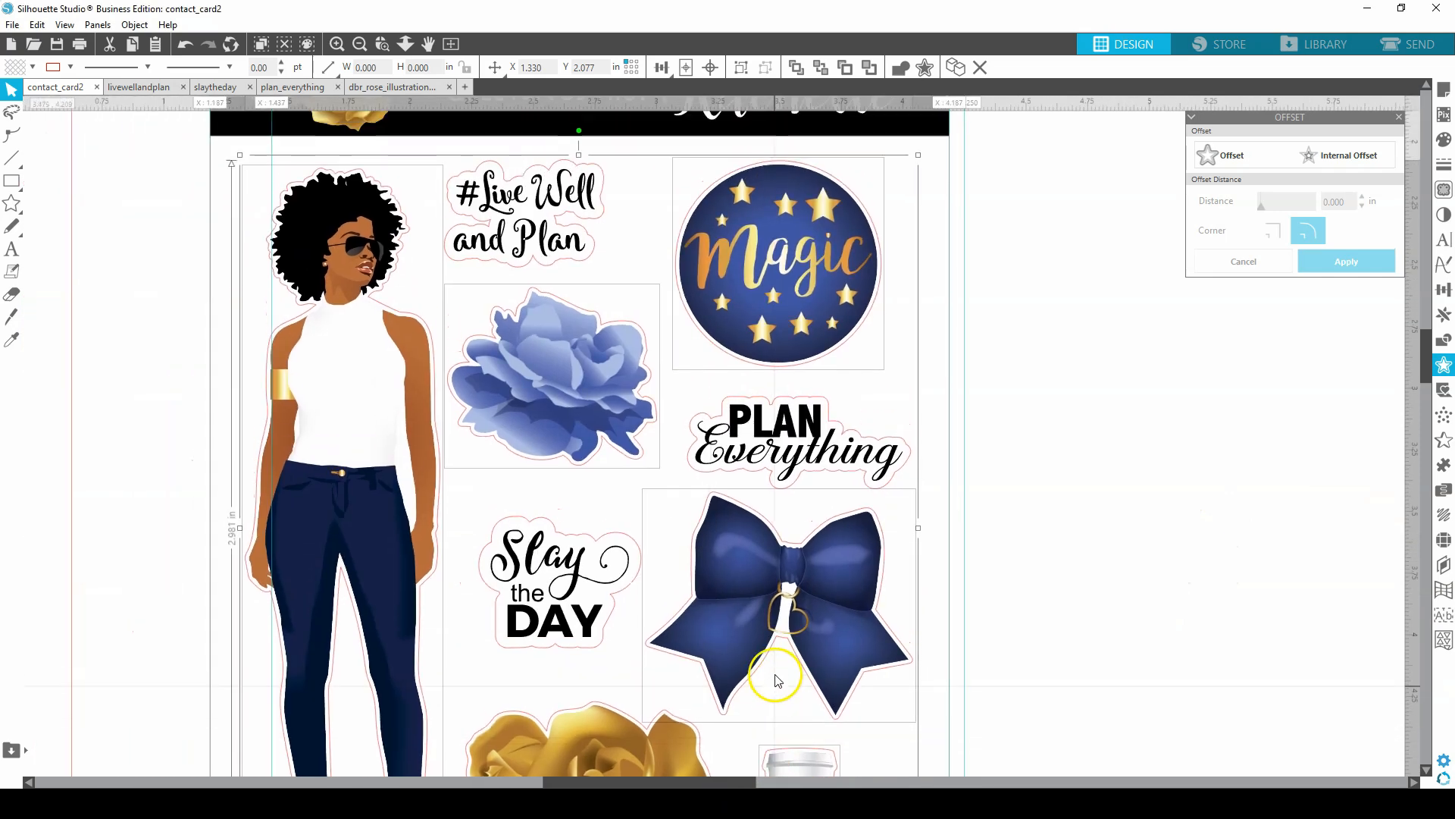
{"action": "key", "text": "i"}
{"action": "scroll", "coordinate": [777, 667], "scroll_direction": "down", "scroll_amount": 1}
{"action": "scroll", "coordinate": [796, 665], "scroll_direction": "up", "scroll_amount": 2}
{"action": "scroll", "coordinate": [796, 665], "scroll_direction": "up", "scroll_amount": 1}
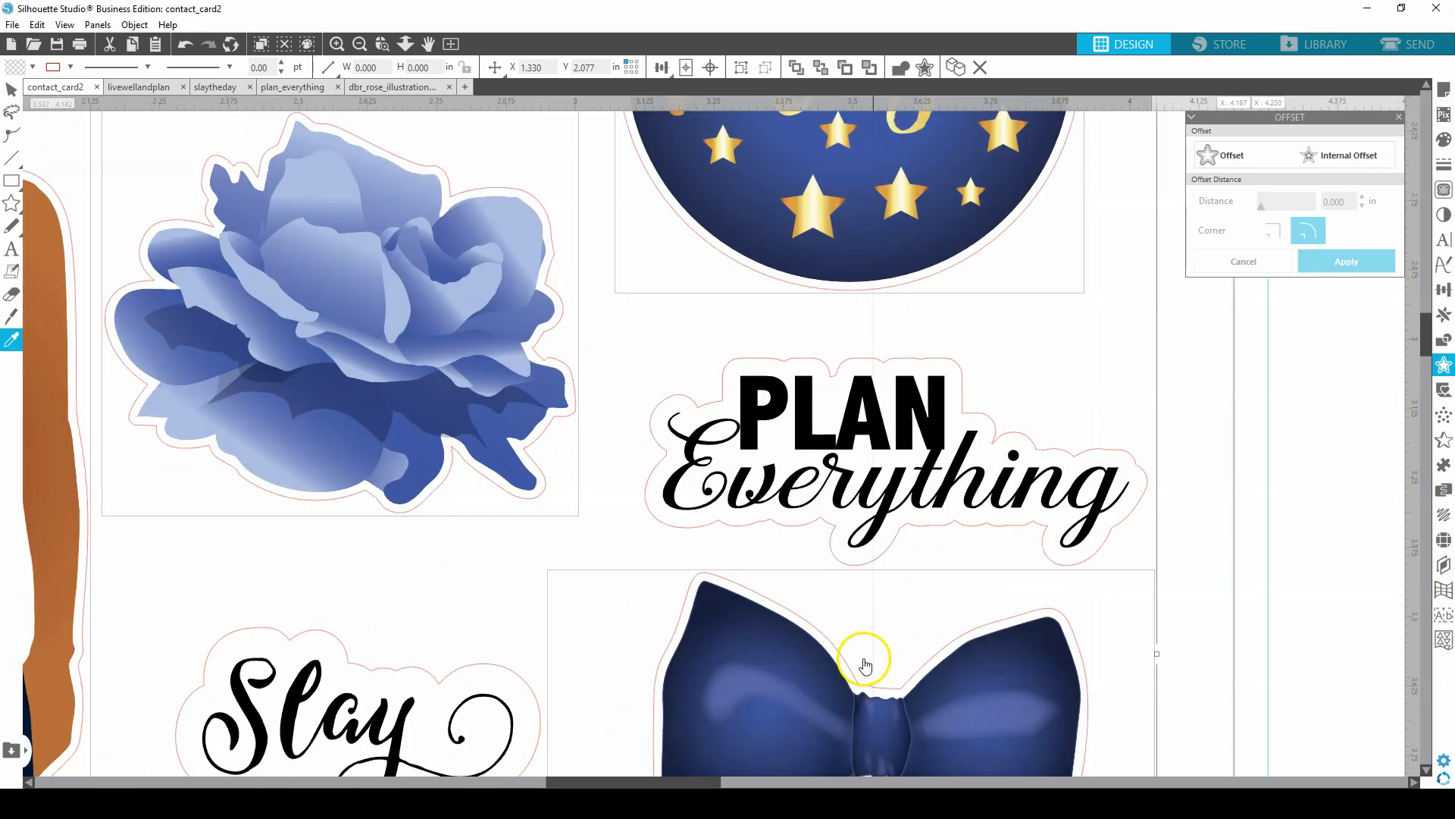
{"action": "key", "text": "v"}
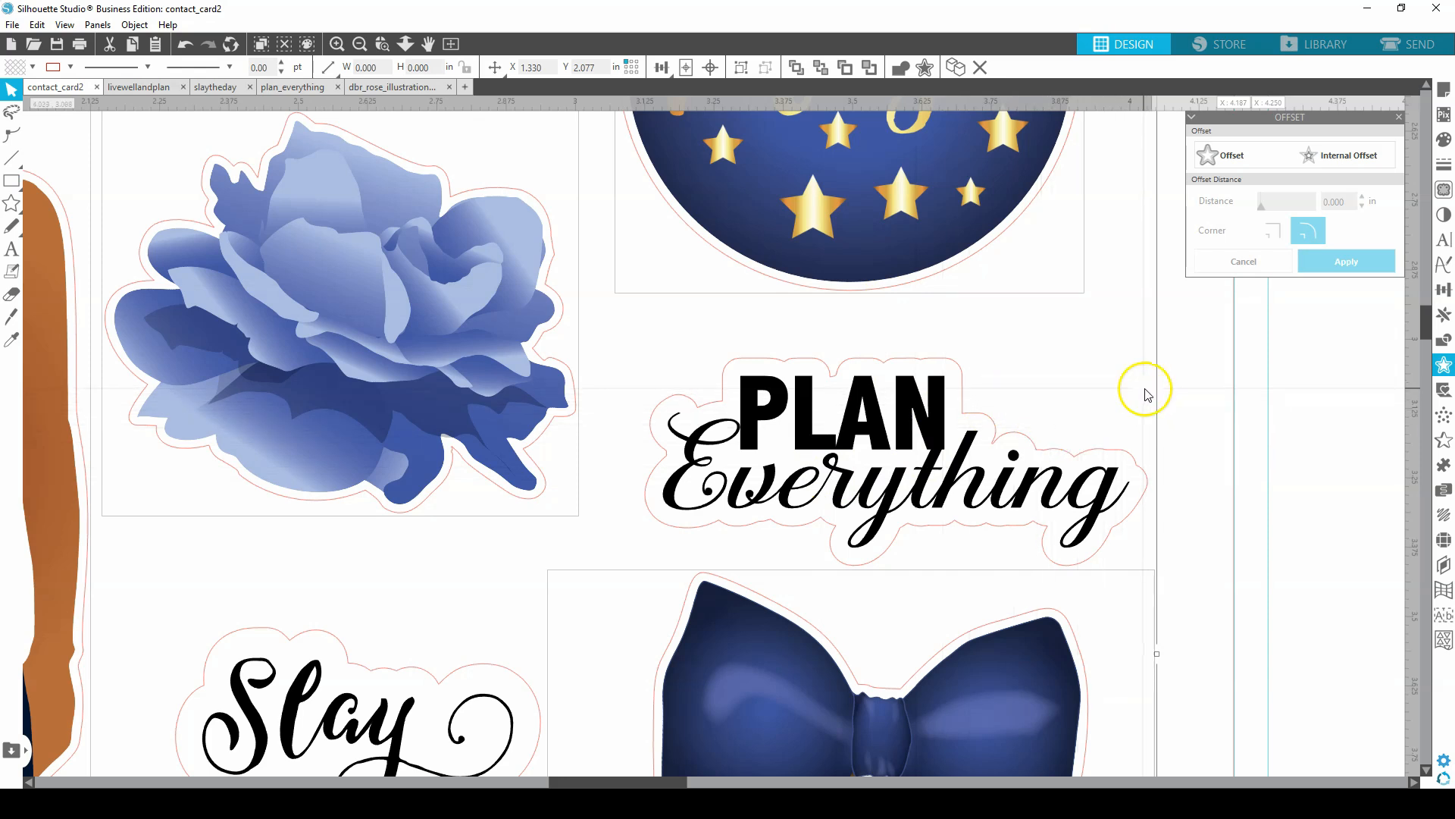
Examine the card's cut lines in the send preview for doubled outlines around the offset clipart
{"action": "left_click", "coordinate": [1418, 44]}
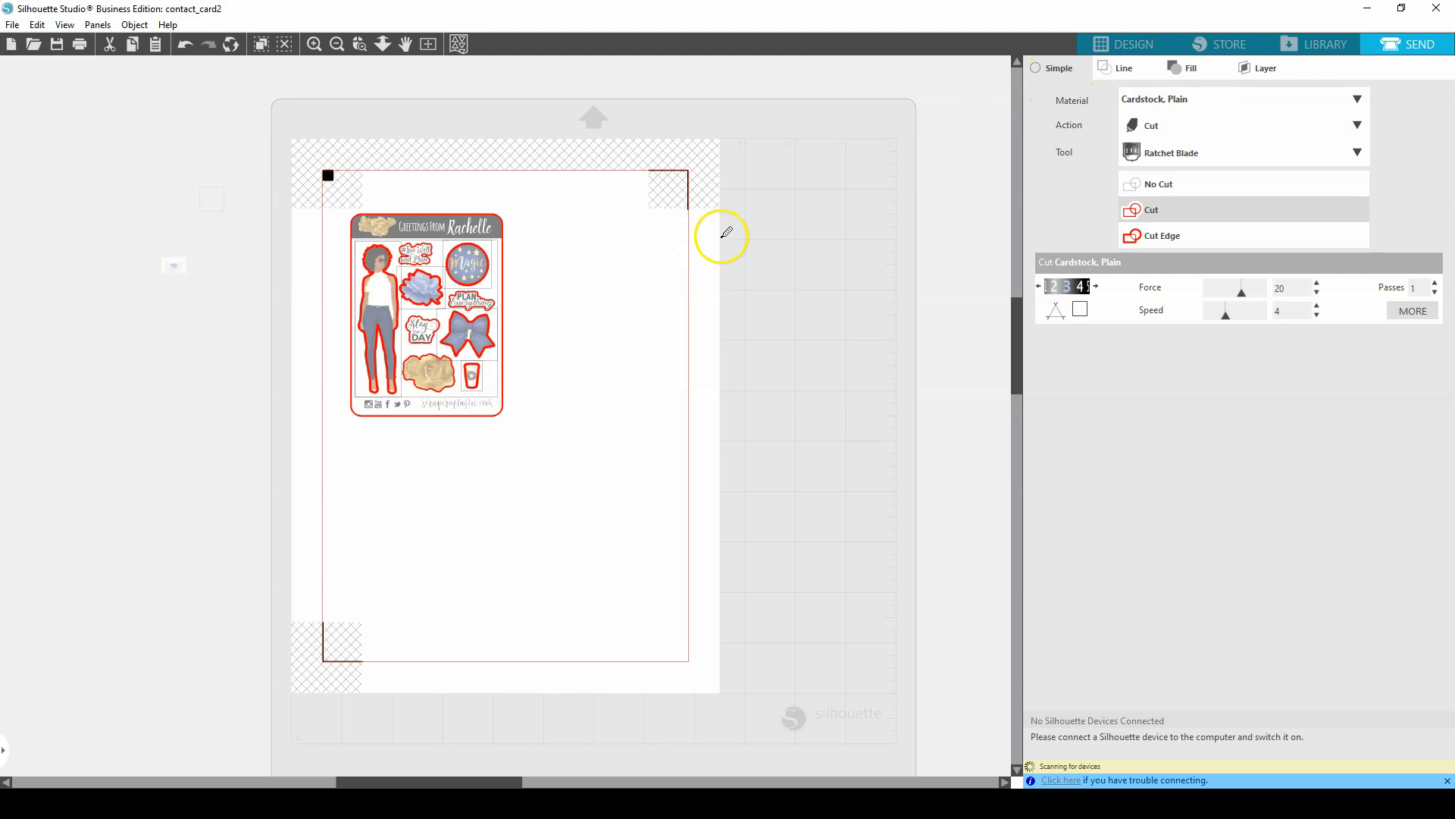
{"action": "scroll", "coordinate": [658, 242], "scroll_direction": "up", "scroll_amount": 1}
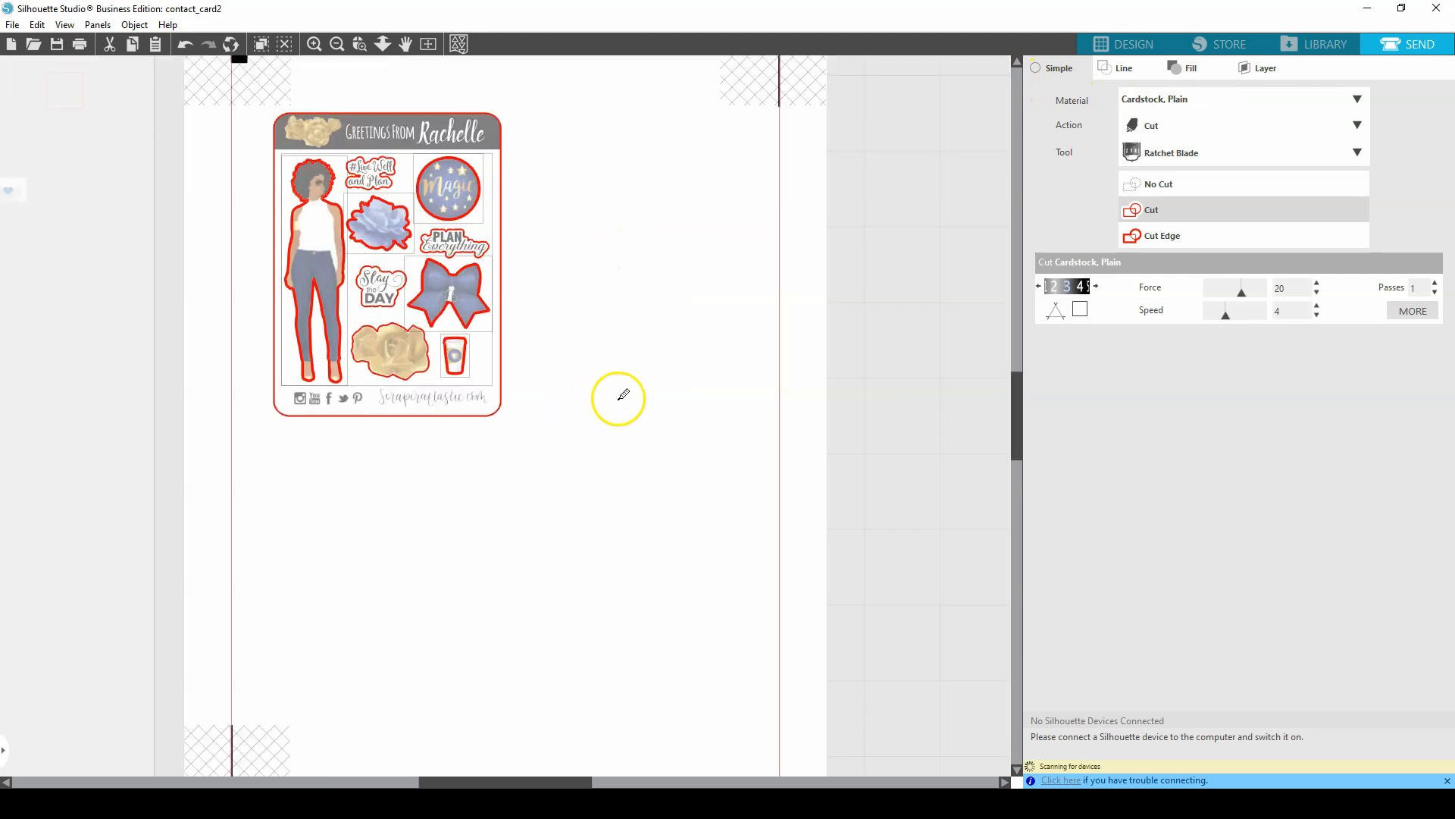
{"action": "scroll", "coordinate": [618, 389], "scroll_direction": "up", "scroll_amount": 2}
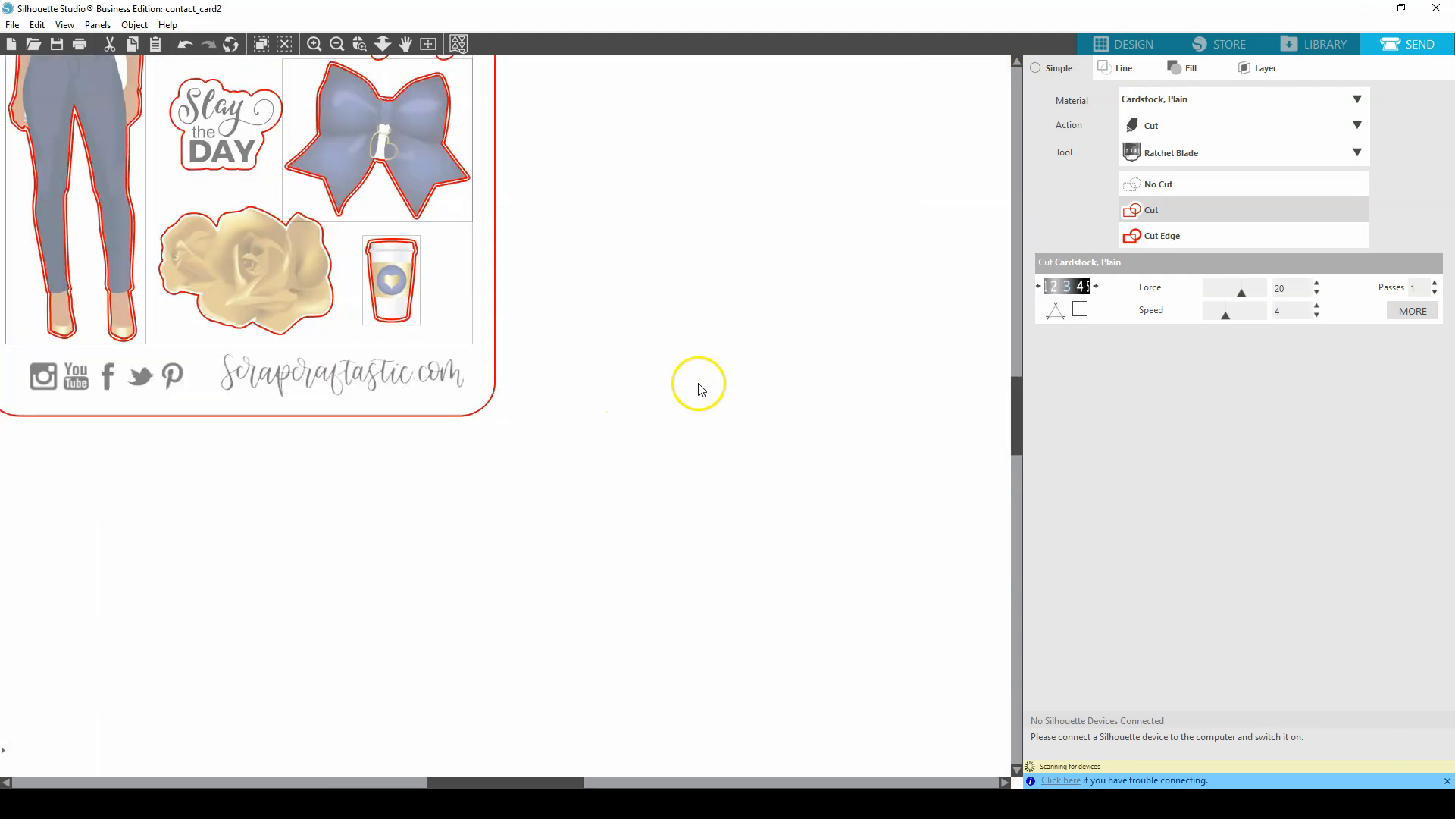
{"action": "left_click_drag", "start_coordinate": [520, 781], "coordinate": [440, 775]}
{"action": "scroll", "coordinate": [460, 752], "scroll_direction": "up", "scroll_amount": 1}
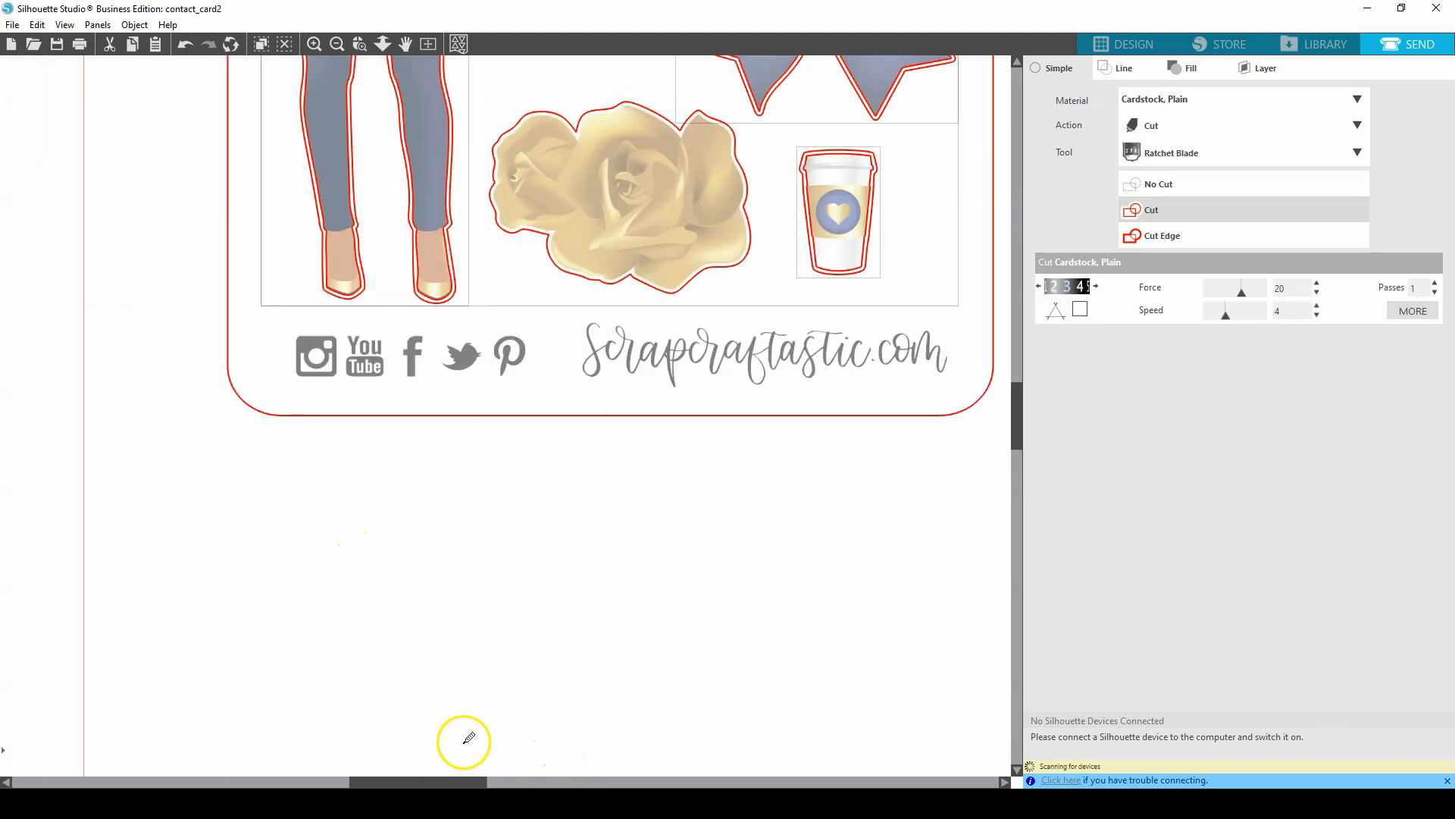
{"action": "scroll", "coordinate": [516, 555], "scroll_direction": "up", "scroll_amount": 1}
{"action": "scroll", "coordinate": [449, 157], "scroll_direction": "up", "scroll_amount": 9}
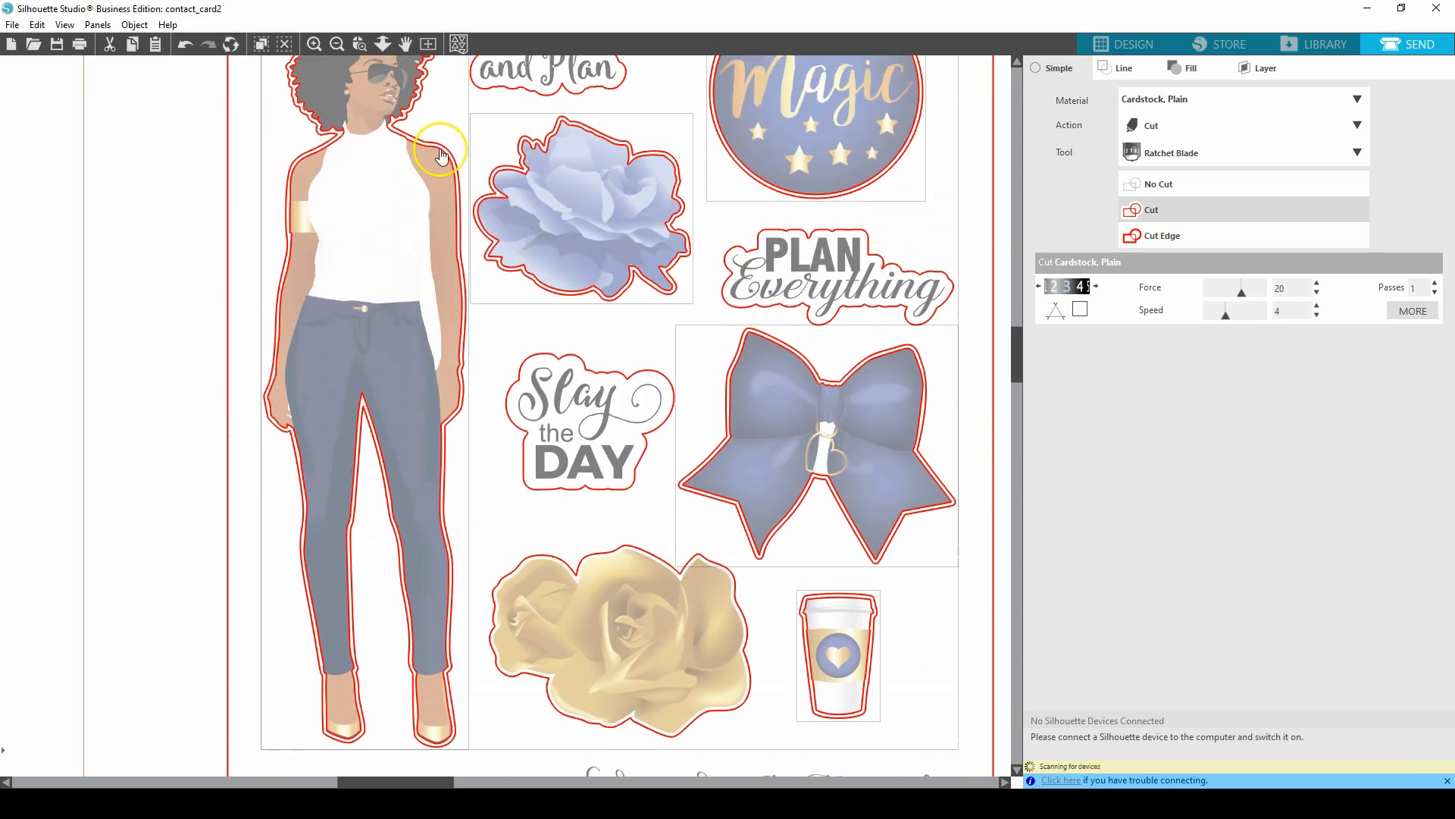
{"action": "scroll", "coordinate": [449, 158], "scroll_direction": "up", "scroll_amount": 2}
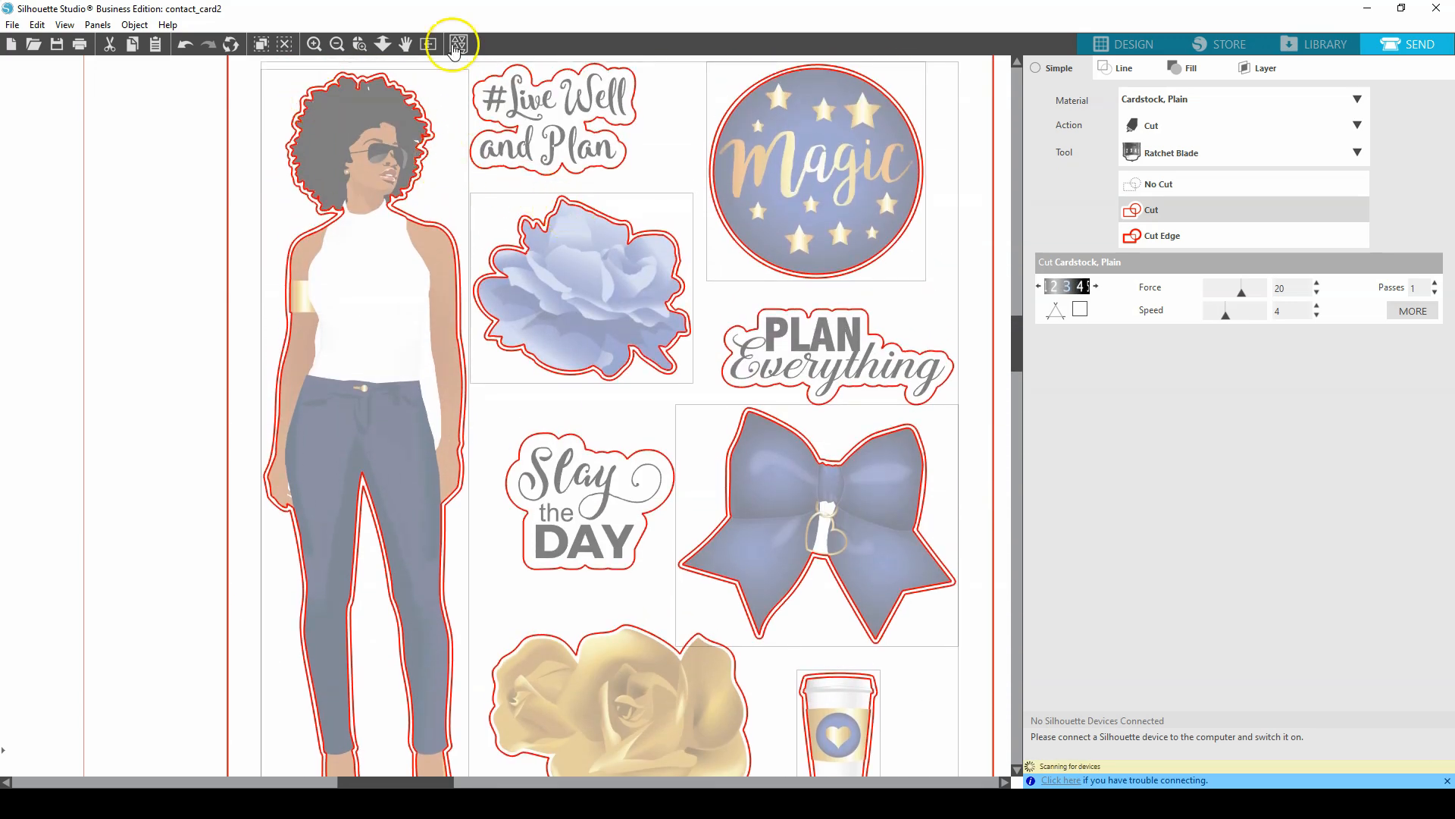
{"action": "scroll", "coordinate": [734, 292], "scroll_direction": "up", "scroll_amount": 1}
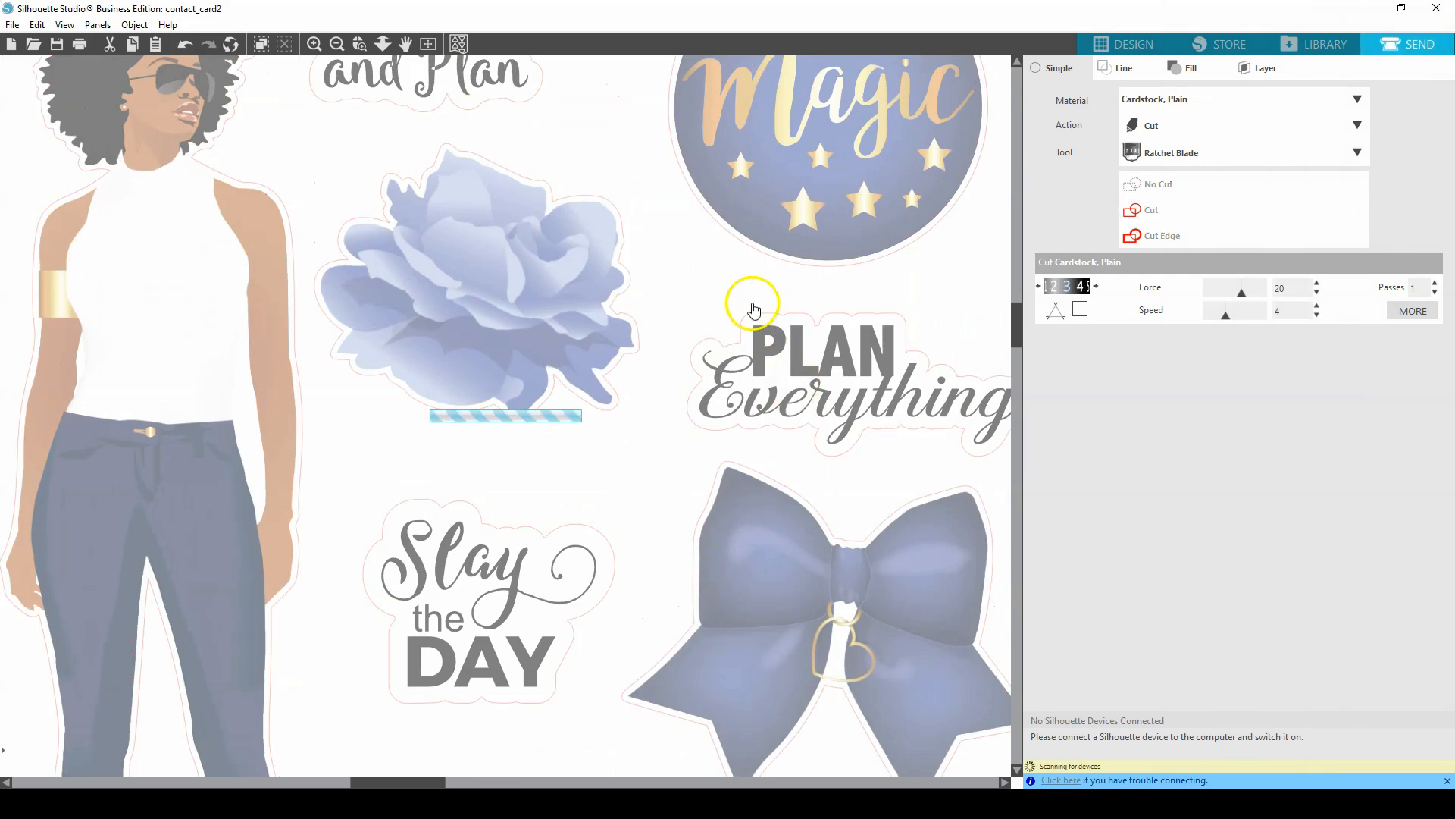
Set the original artwork of the Magic circle, blue flower and doll to No Cut
{"action": "left_click", "coordinate": [783, 210]}
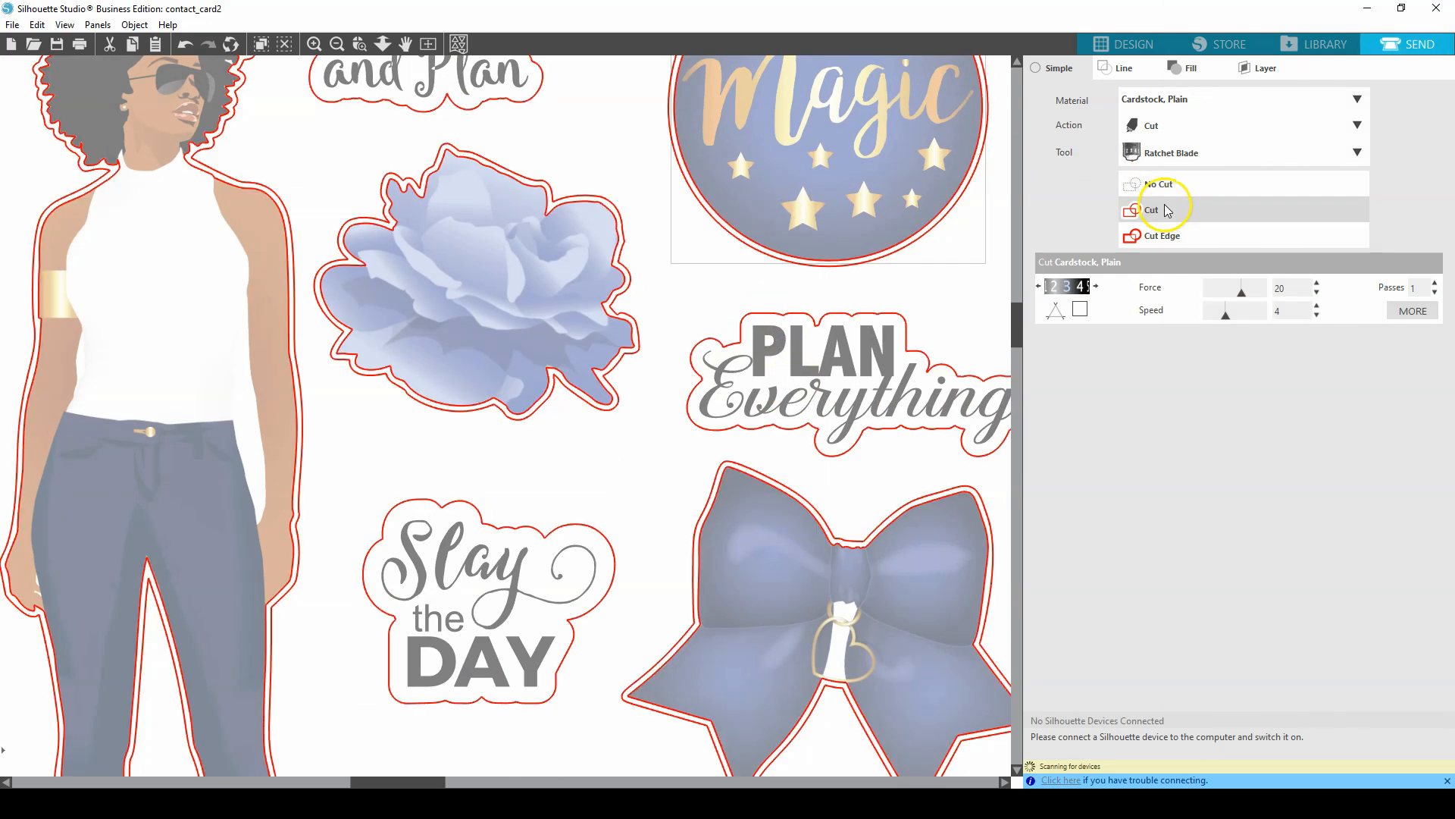
{"action": "left_click", "coordinate": [1151, 185]}
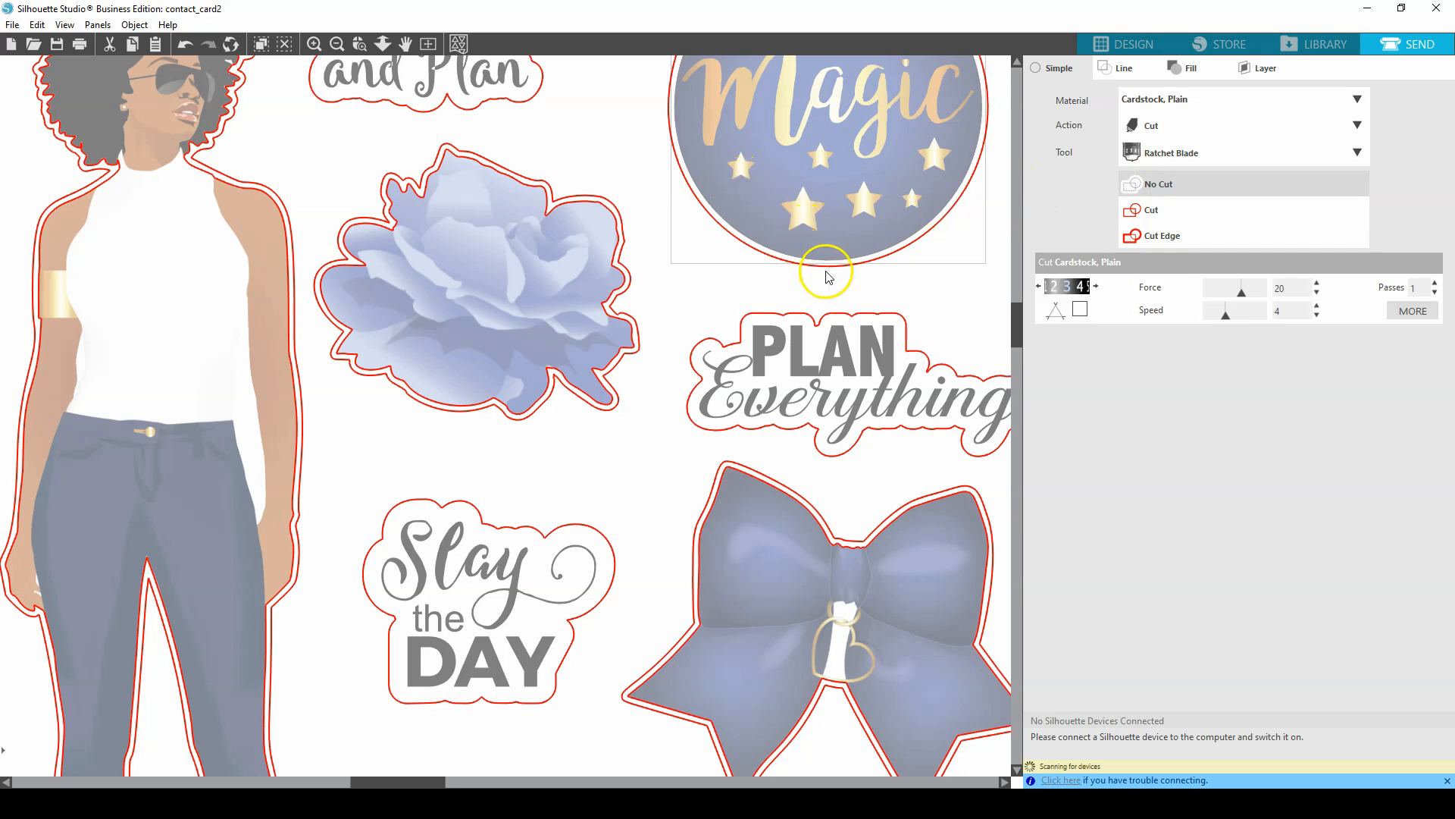
{"action": "left_click", "coordinate": [472, 278]}
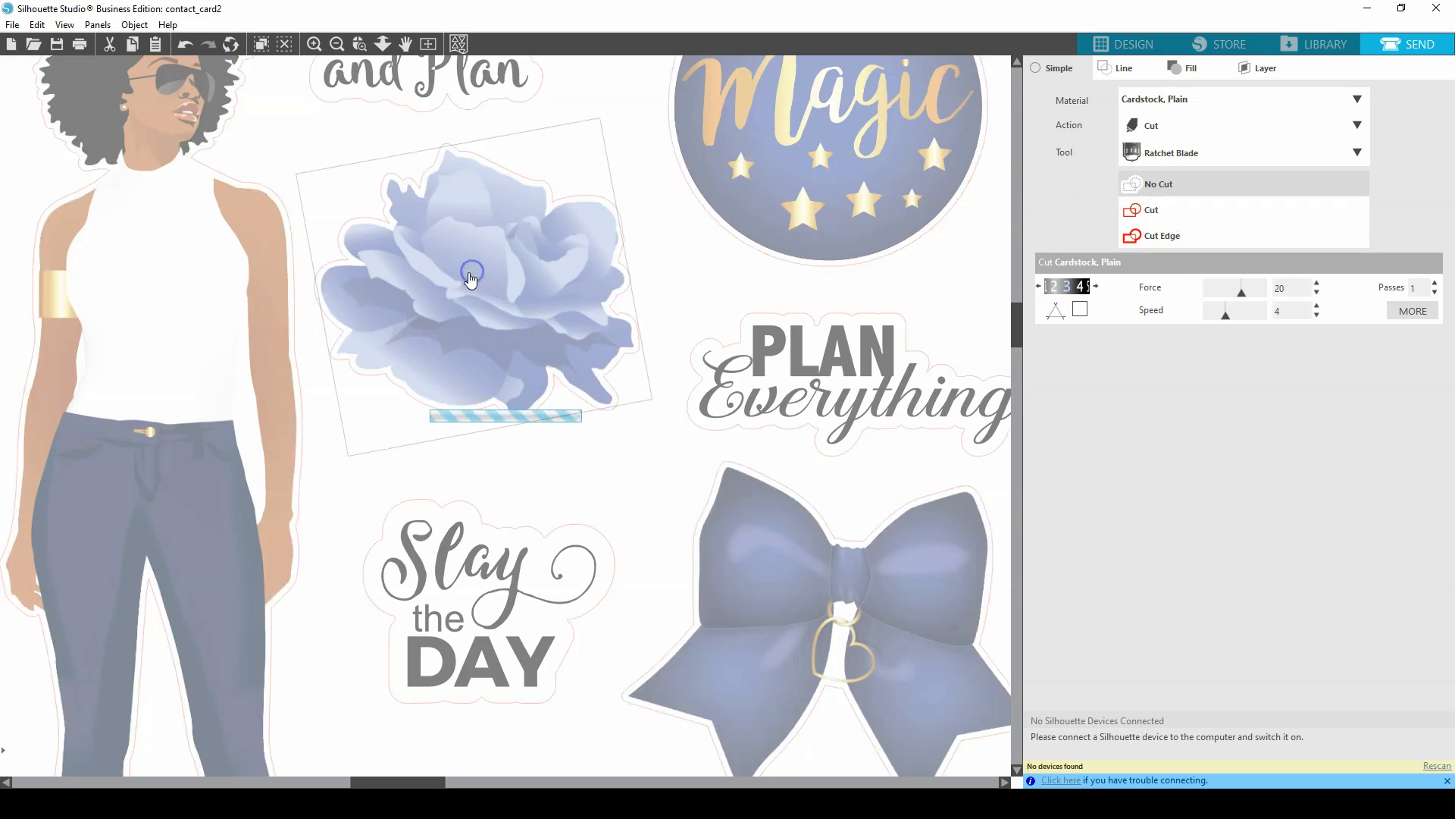
{"action": "left_click", "coordinate": [1122, 186]}
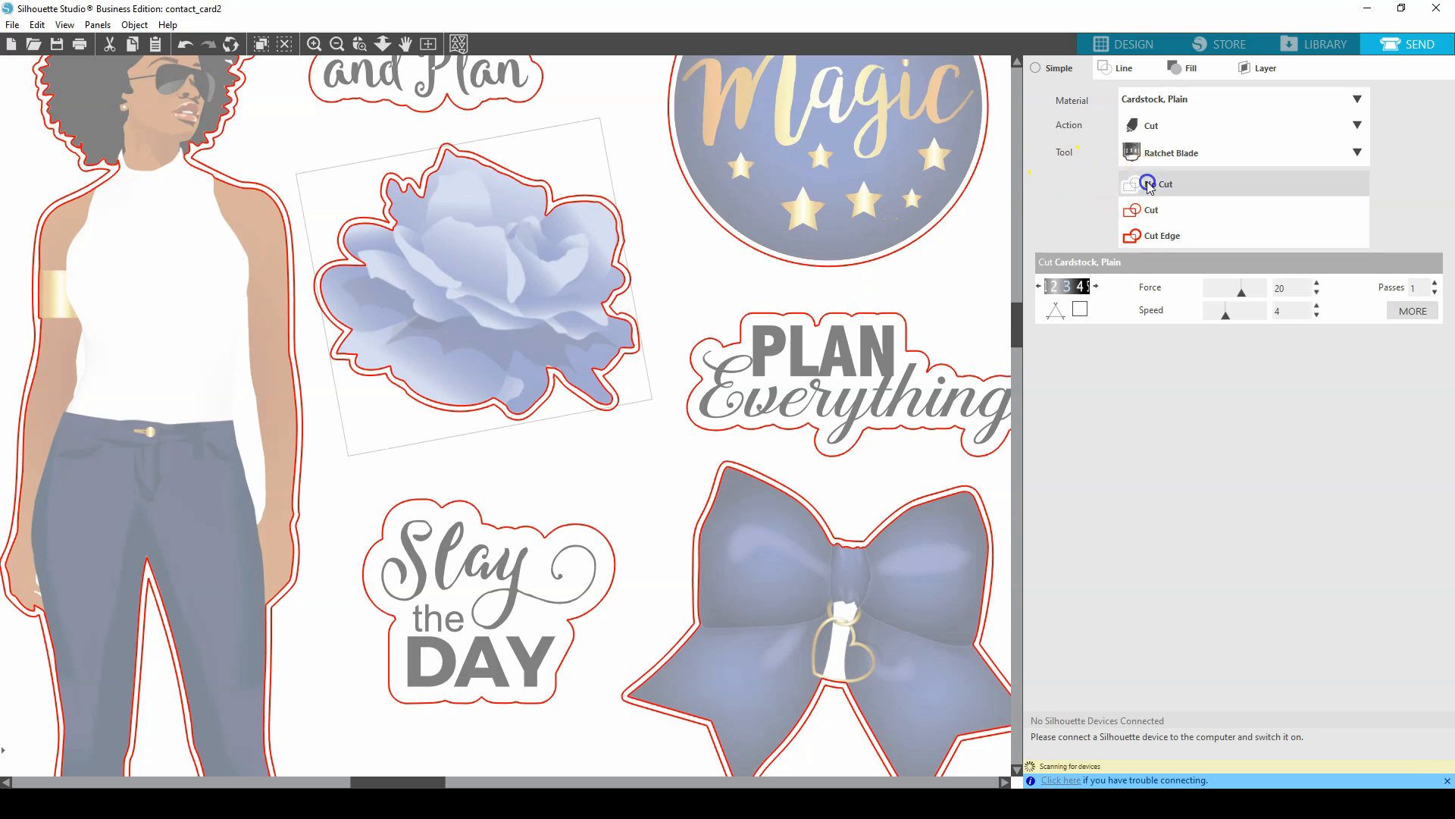
{"action": "left_click", "coordinate": [159, 359]}
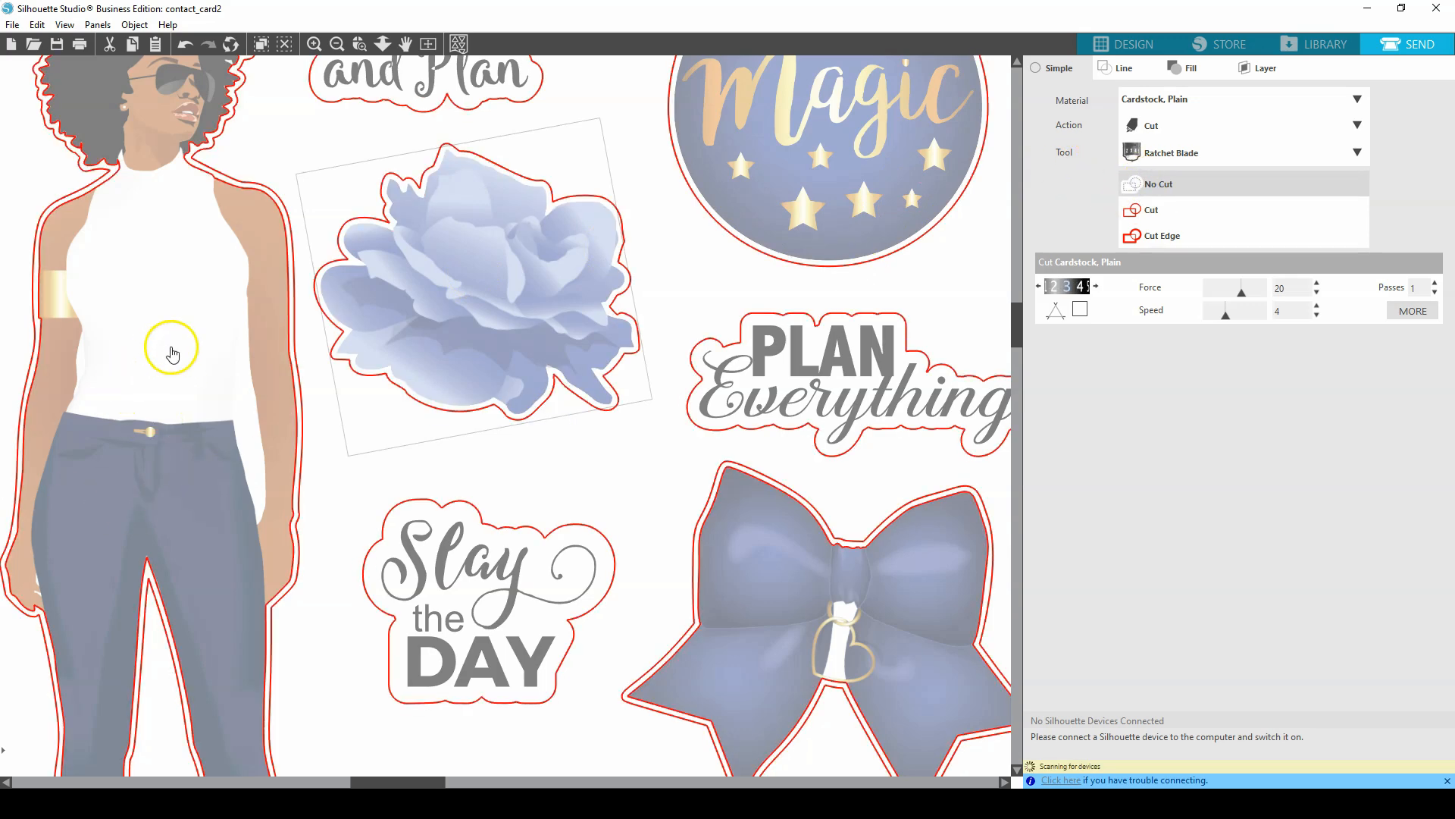
{"action": "left_click", "coordinate": [1159, 184]}
Set the original artwork of the blue bow and coffee cup to No Cut, and return to the design view
{"action": "left_click", "coordinate": [787, 525]}
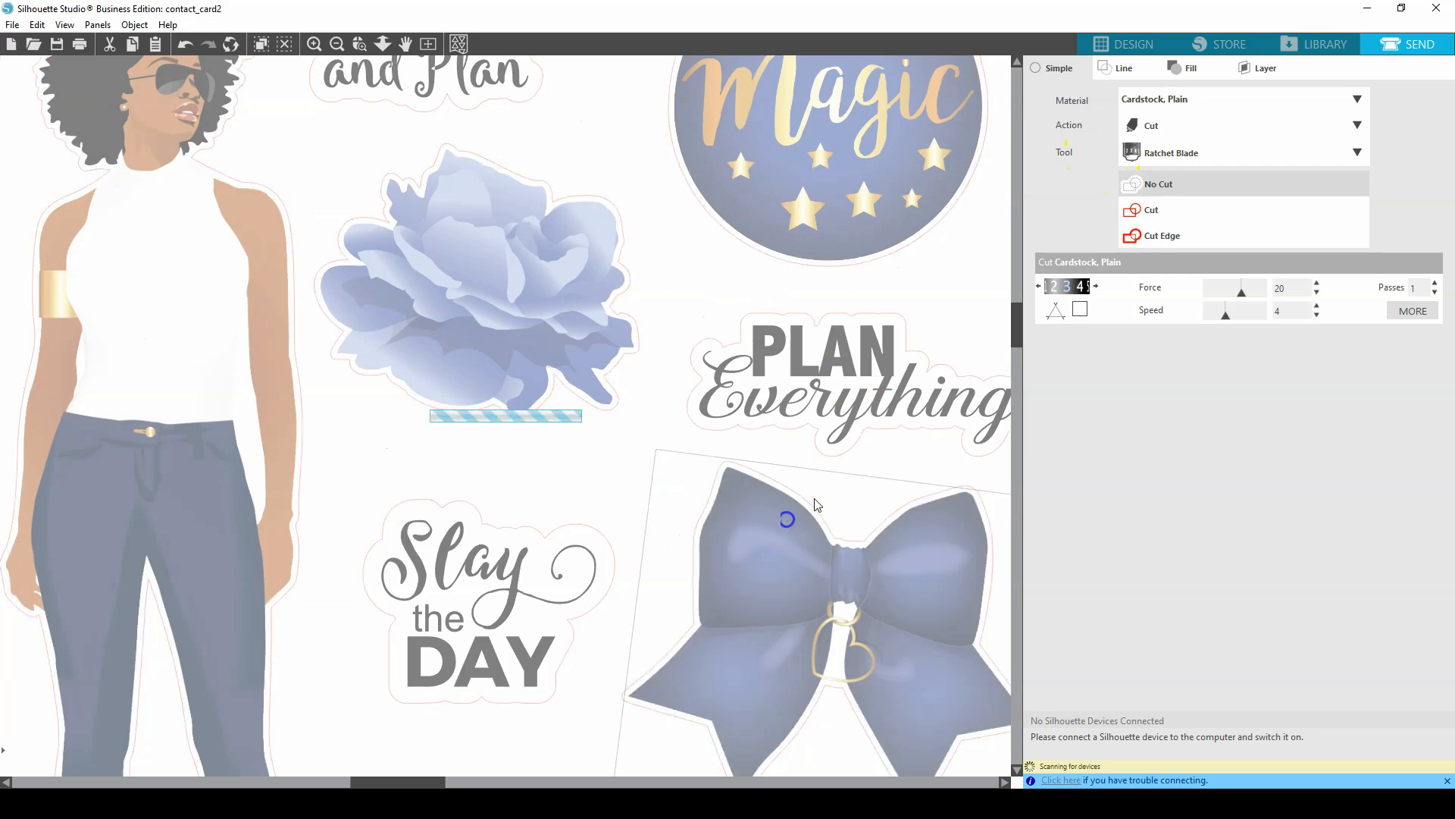
{"action": "left_click", "coordinate": [1165, 184]}
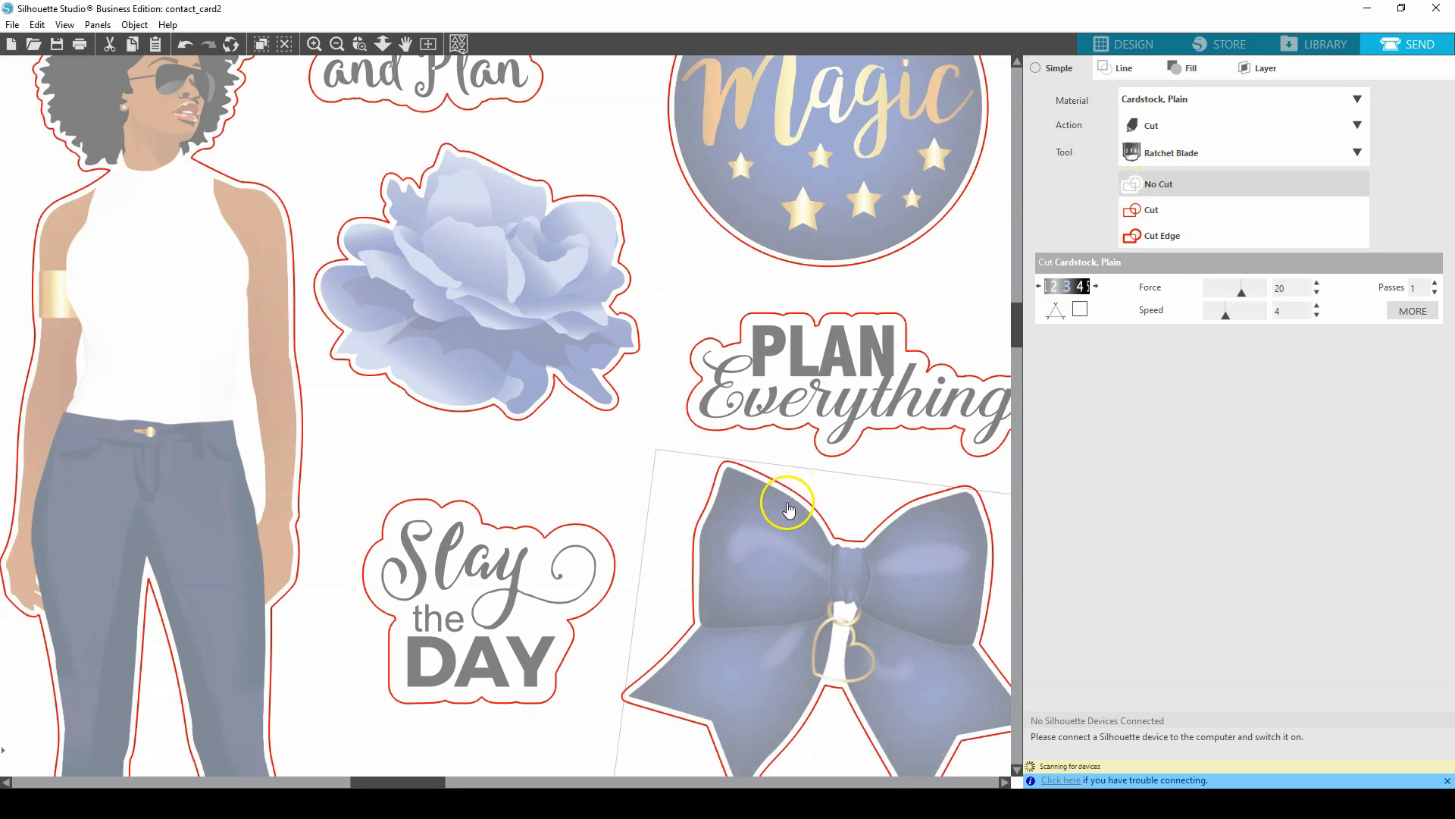
{"action": "scroll", "coordinate": [838, 512], "scroll_direction": "down", "scroll_amount": 5}
{"action": "scroll", "coordinate": [838, 516], "scroll_direction": "down", "scroll_amount": 2}
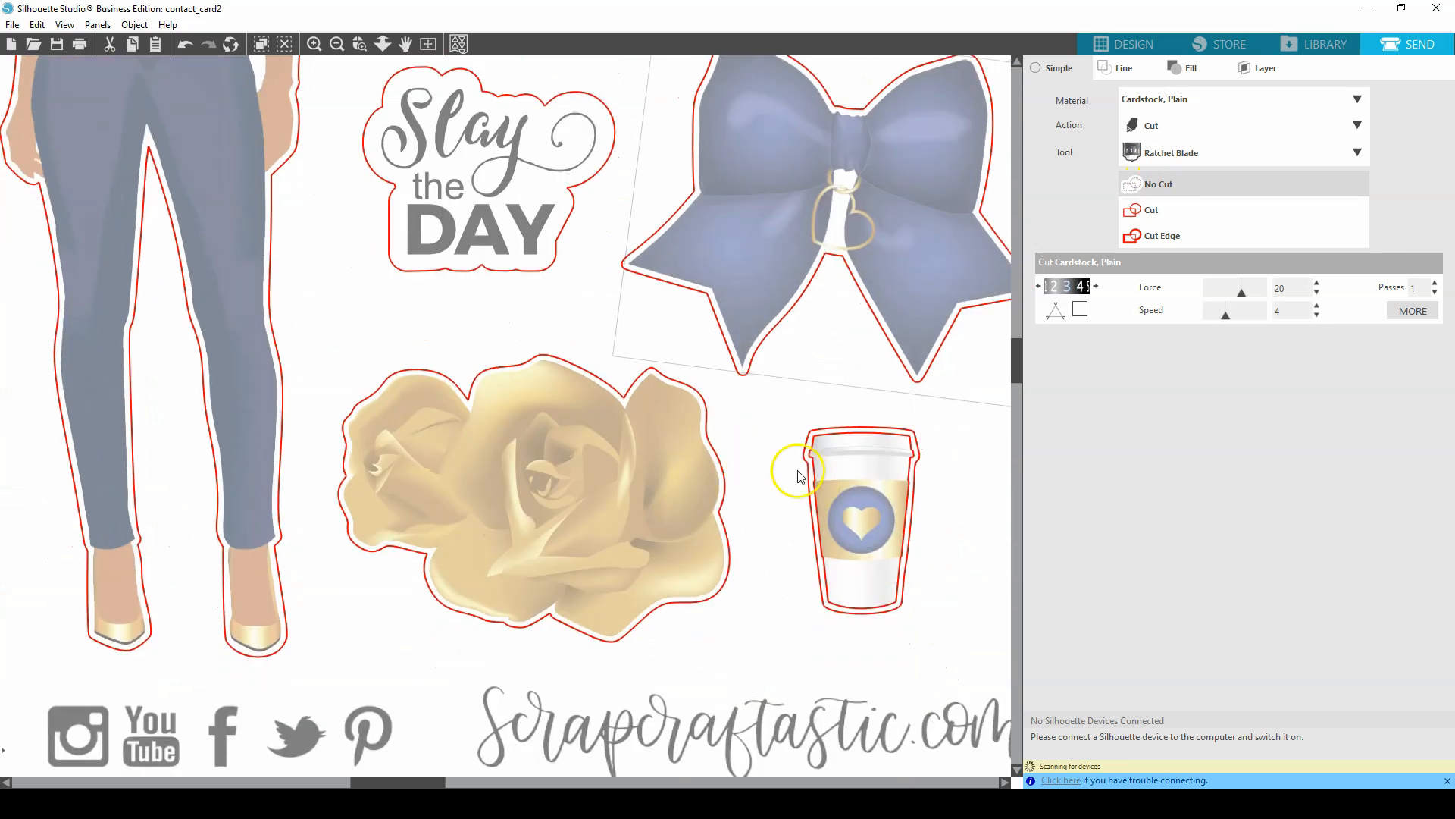
{"action": "left_click", "coordinate": [832, 485]}
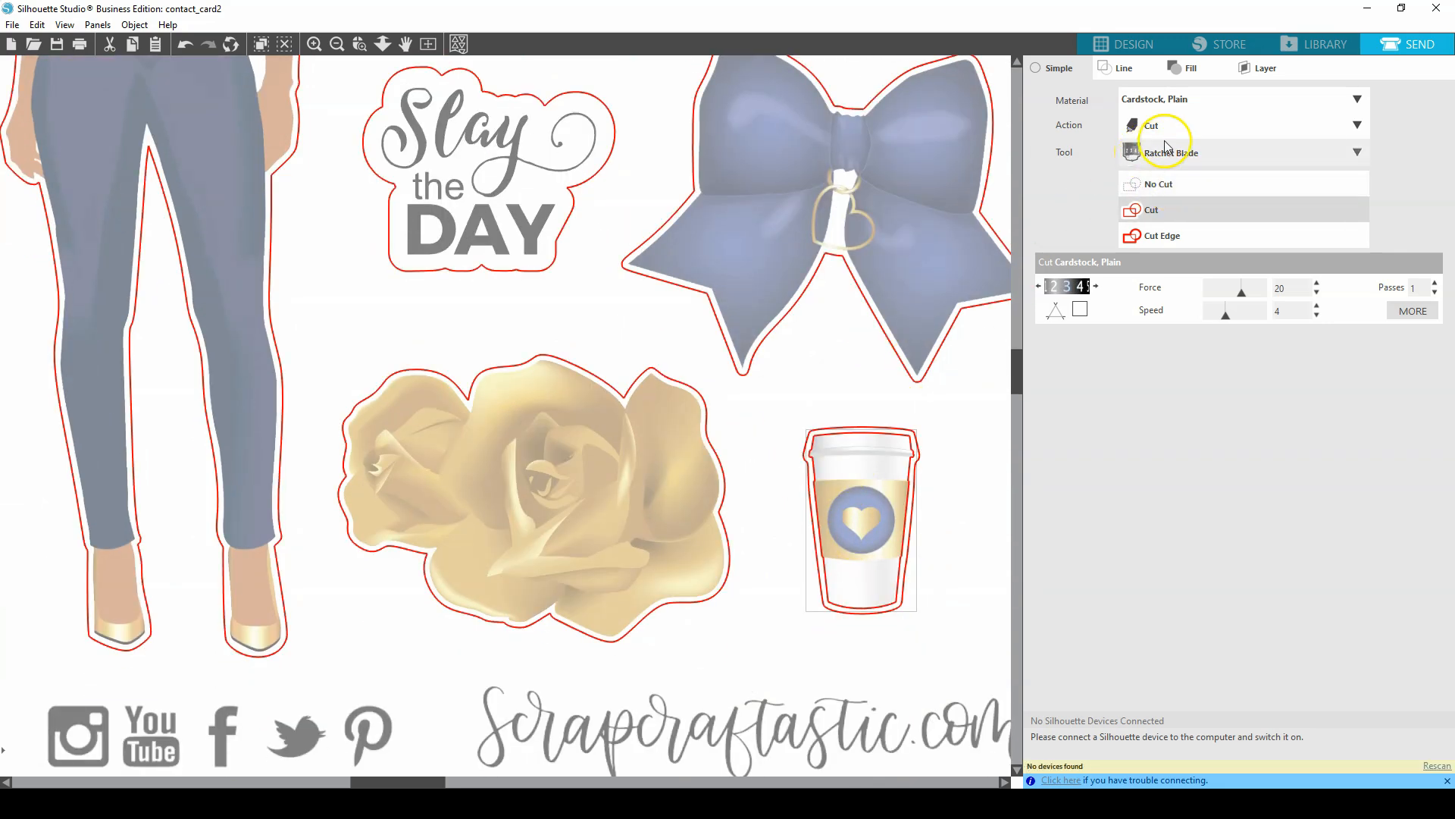
{"action": "left_click", "coordinate": [1155, 184]}
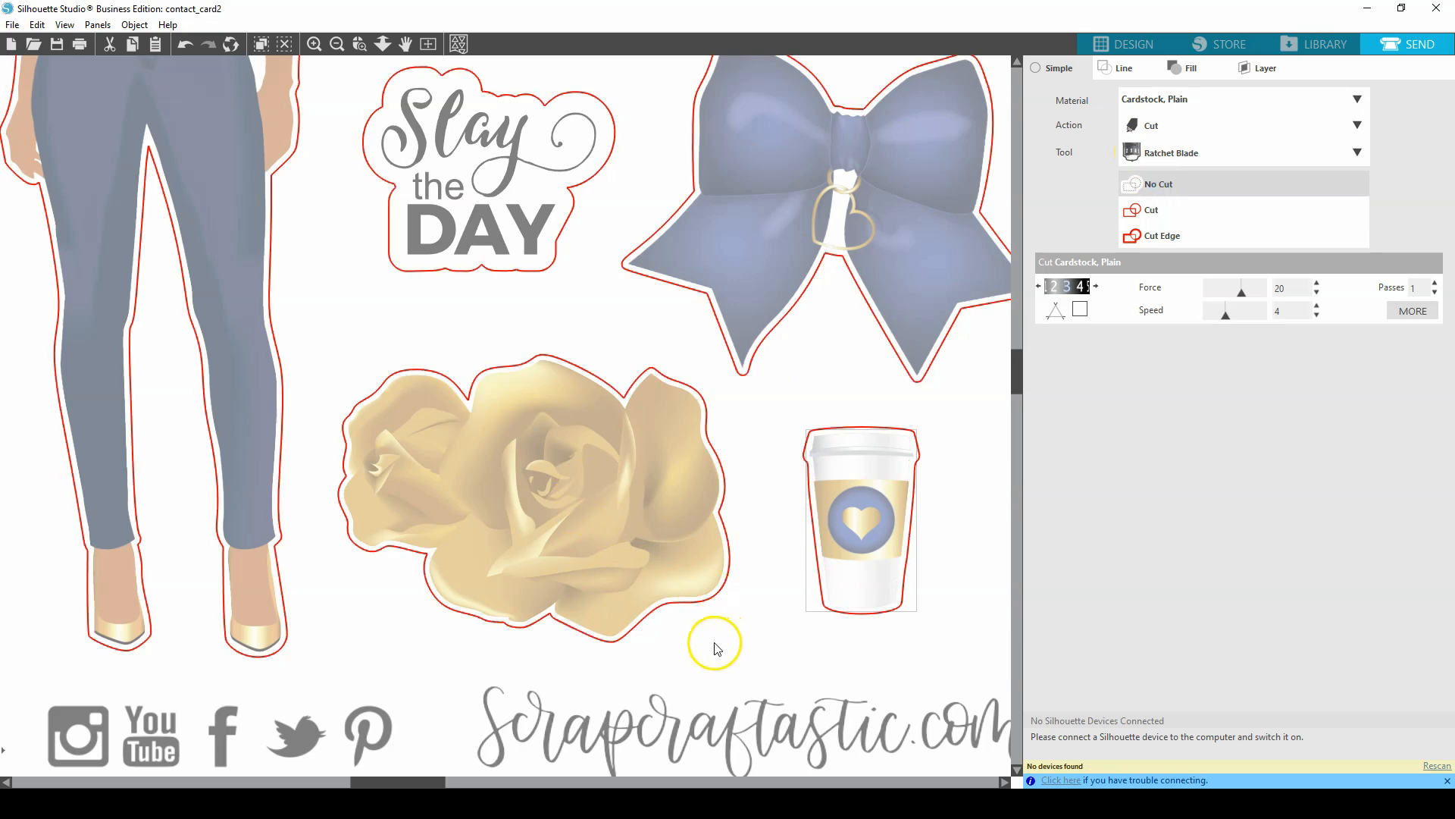
{"action": "scroll", "coordinate": [717, 630], "scroll_direction": "down", "scroll_amount": 3}
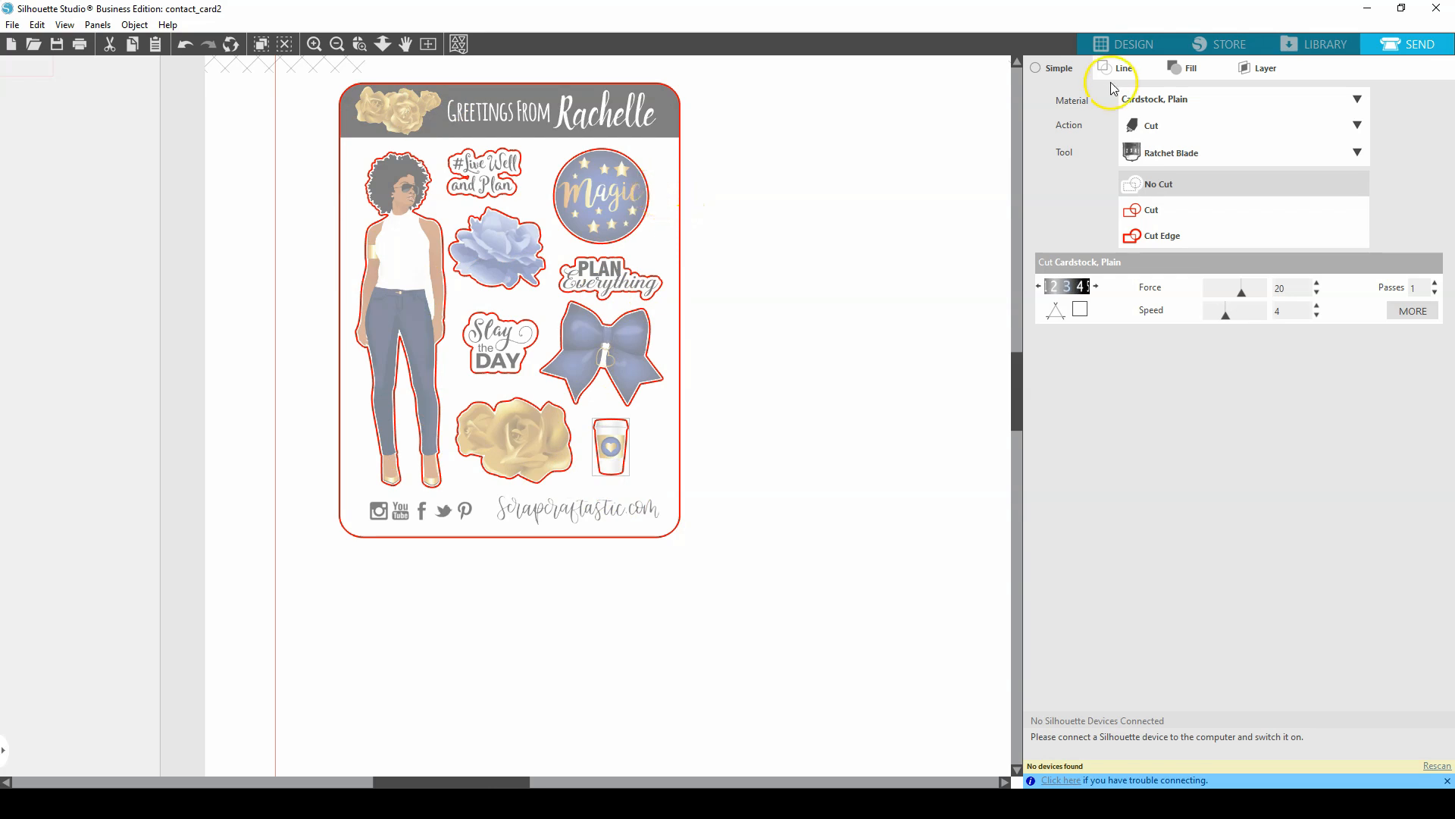
{"action": "left_click", "coordinate": [1122, 43]}
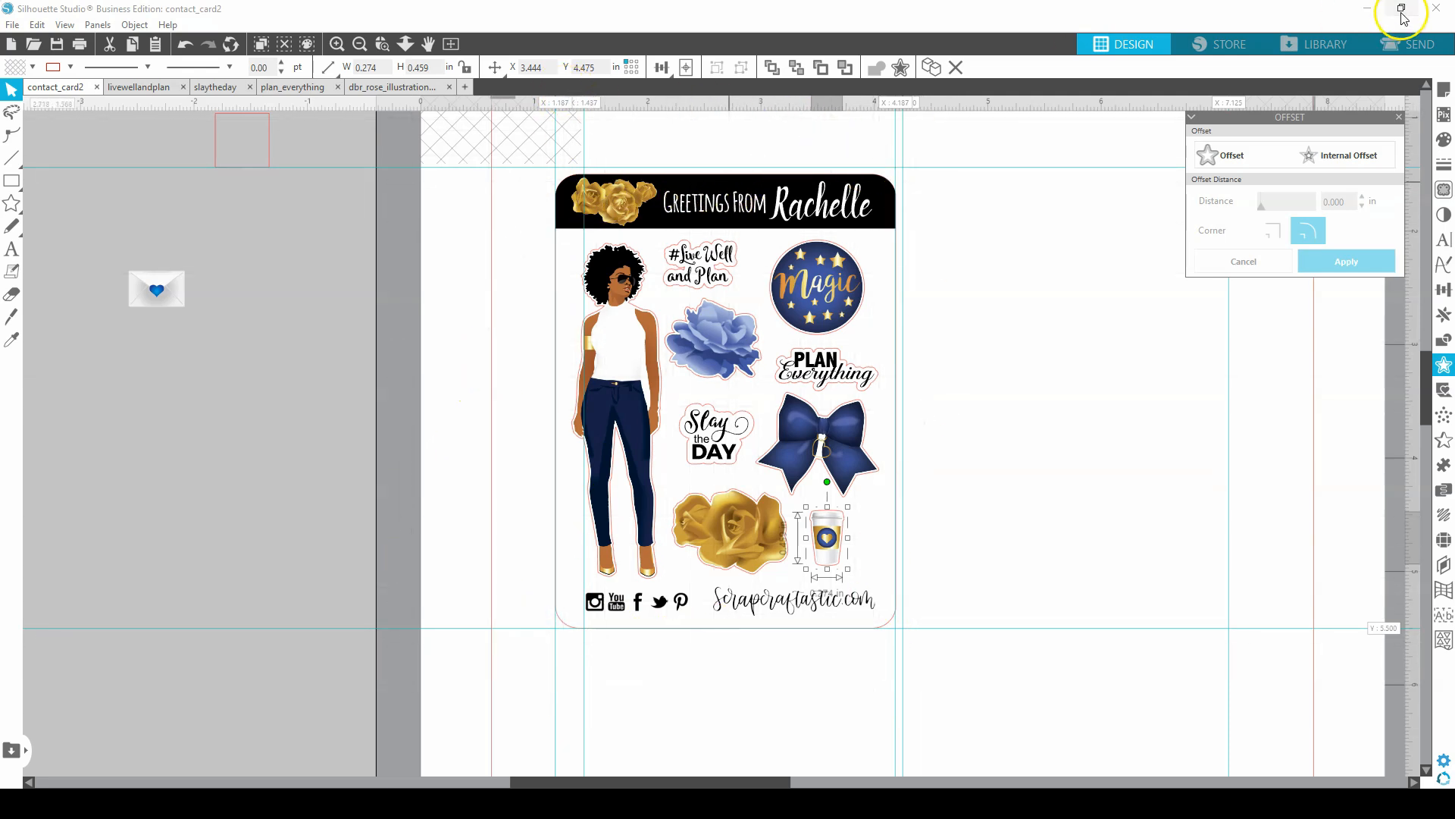
Show the send settings by layer and exclude Bleed, Footer, Header Content and Kiss Cut, leaving only the Base layer enabled for cutting
{"action": "left_click", "coordinate": [1398, 45]}
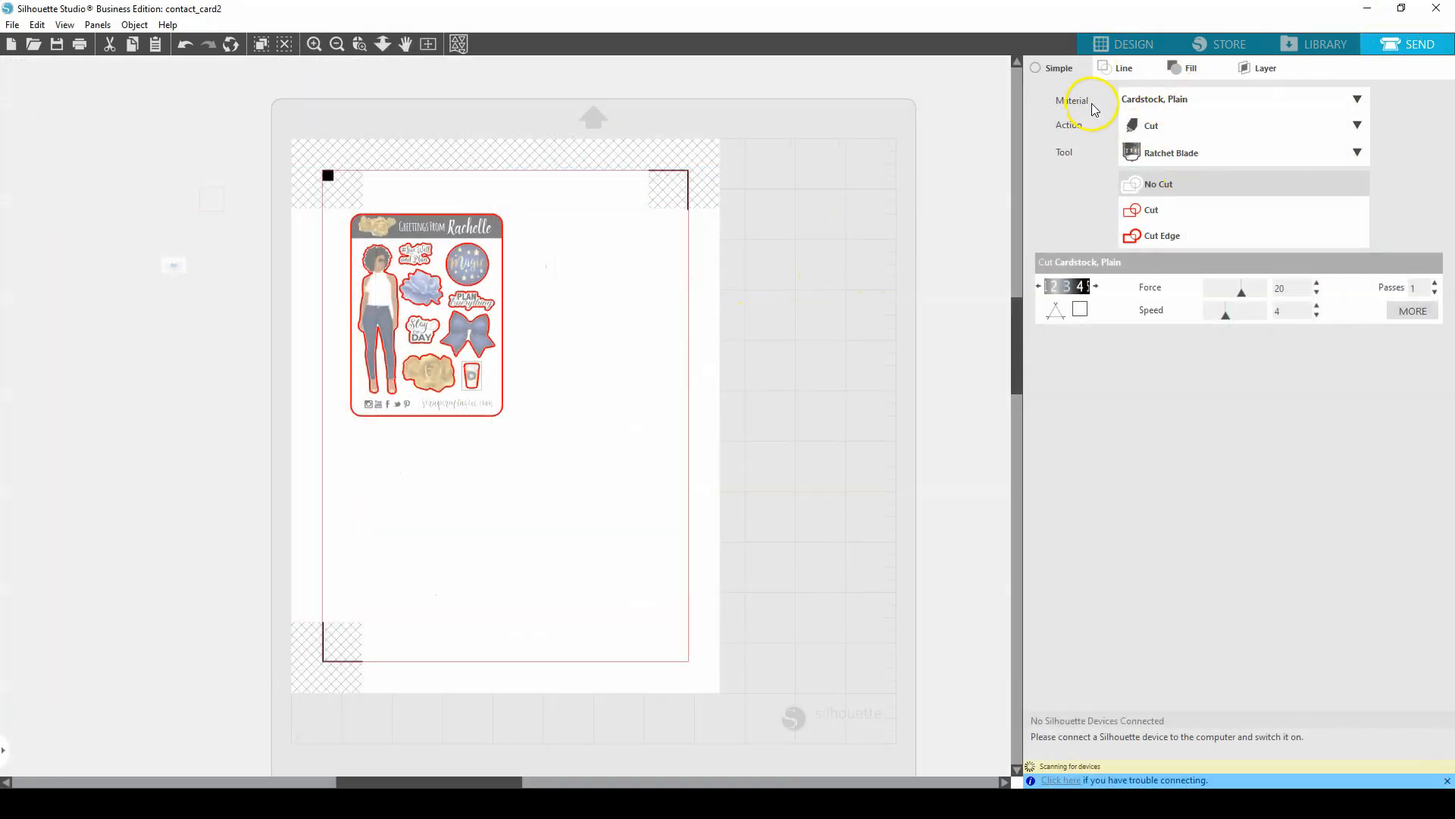
{"action": "left_click", "coordinate": [1264, 70]}
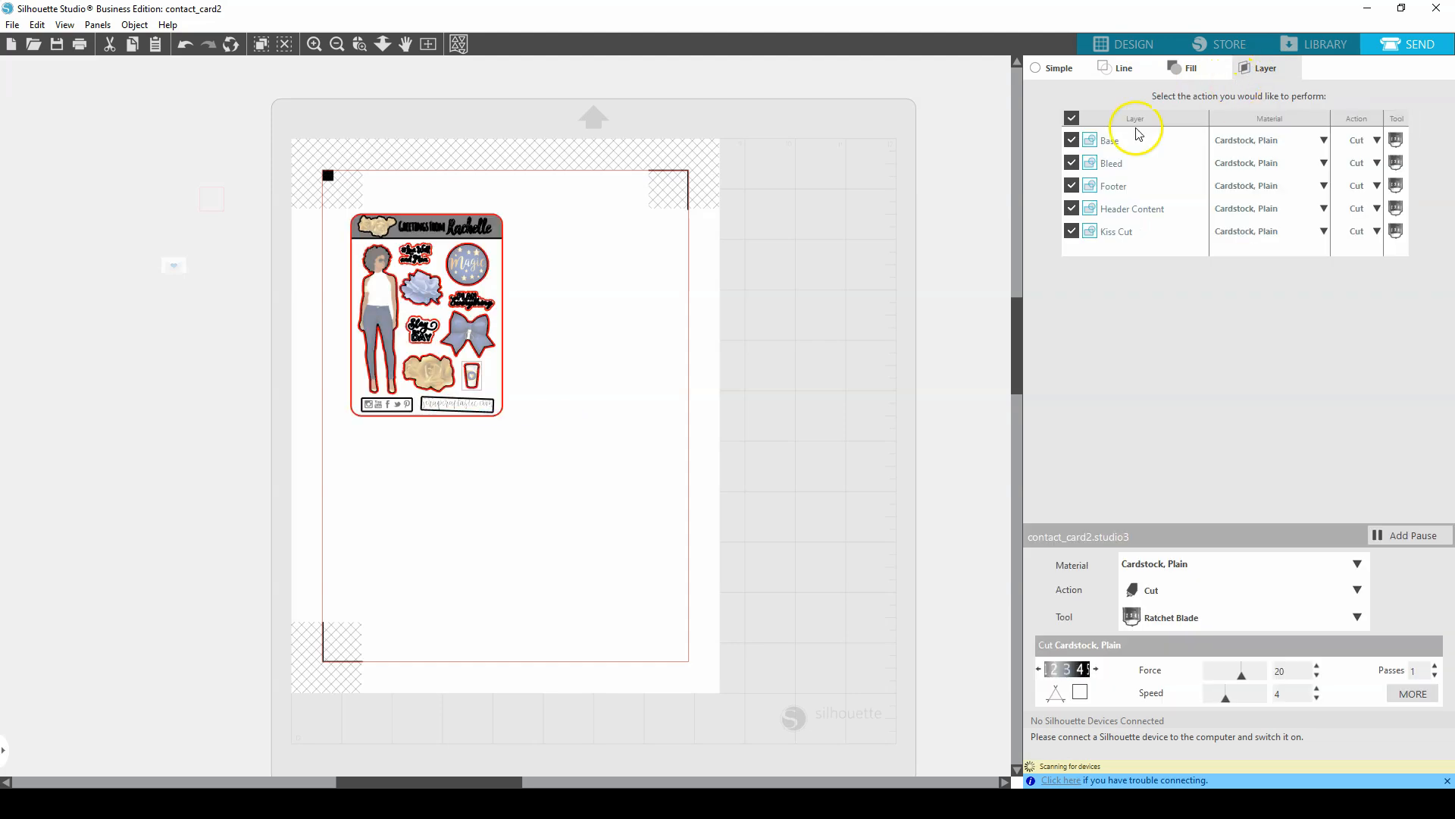
{"action": "left_click", "coordinate": [1072, 164]}
{"action": "left_click", "coordinate": [1071, 187]}
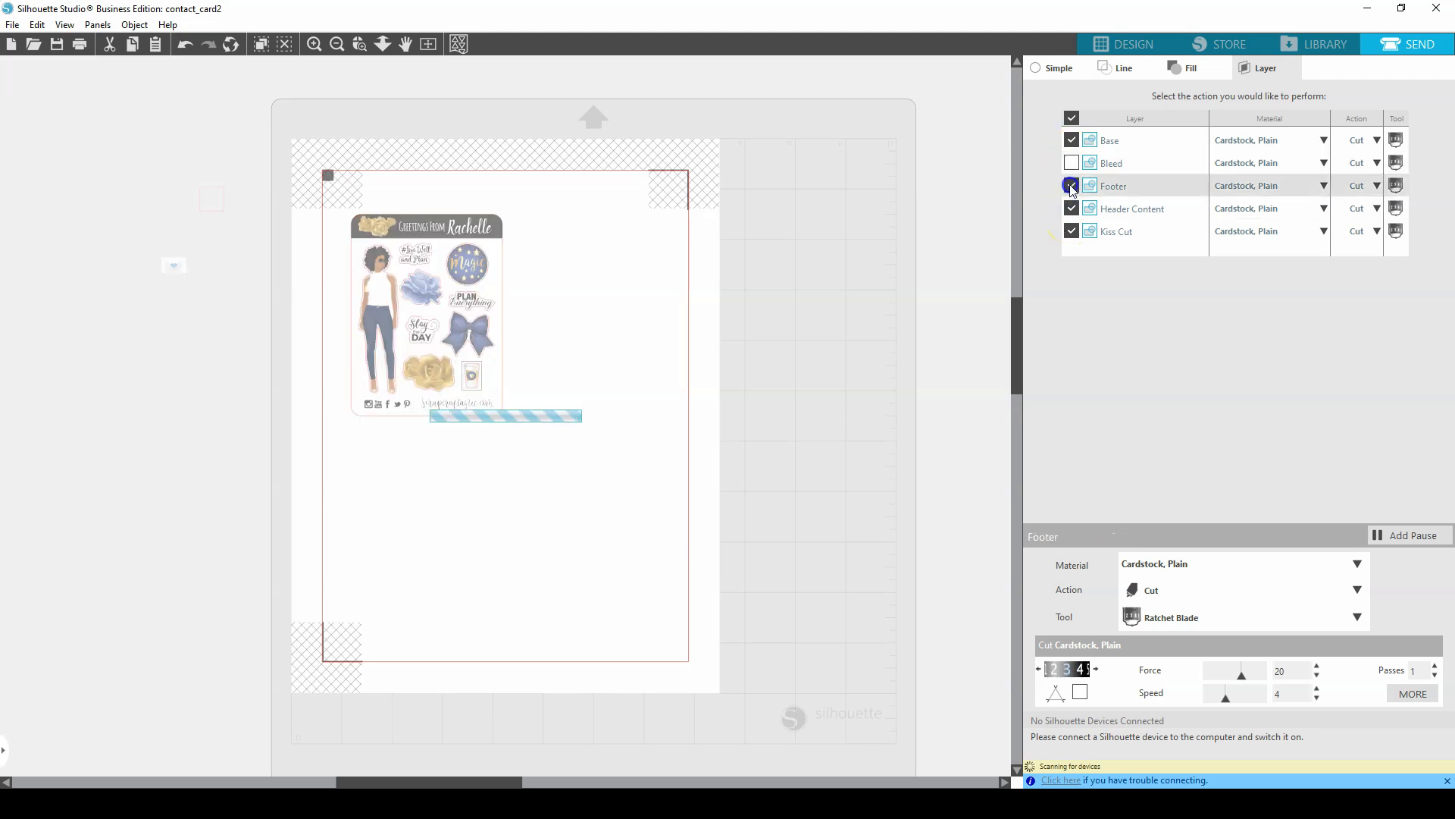
{"action": "left_click", "coordinate": [1071, 209]}
{"action": "left_click", "coordinate": [1070, 230]}
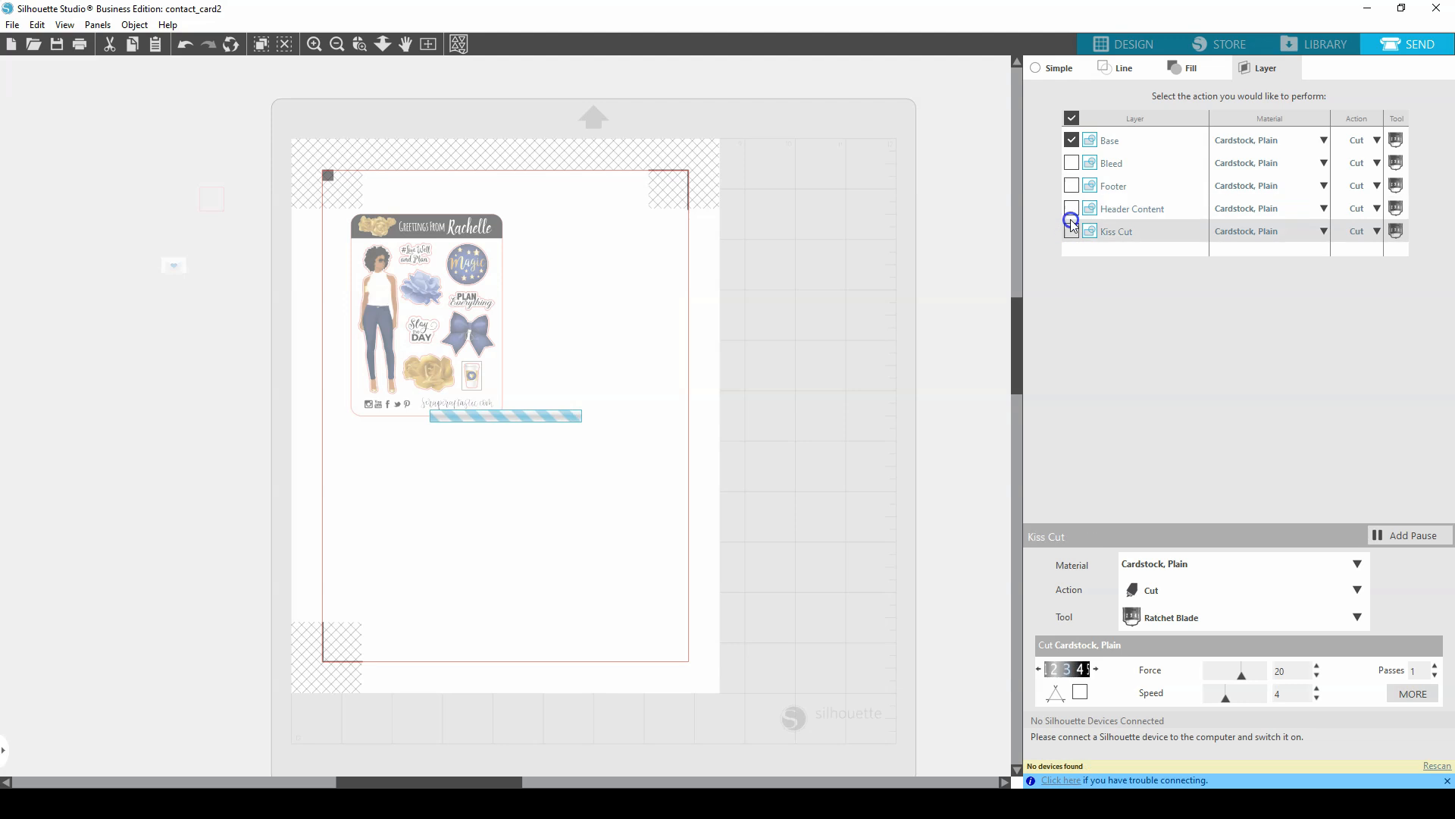
Set the Base layer's cutting material to Sticker Paper, White
{"action": "left_click", "coordinate": [1323, 141]}
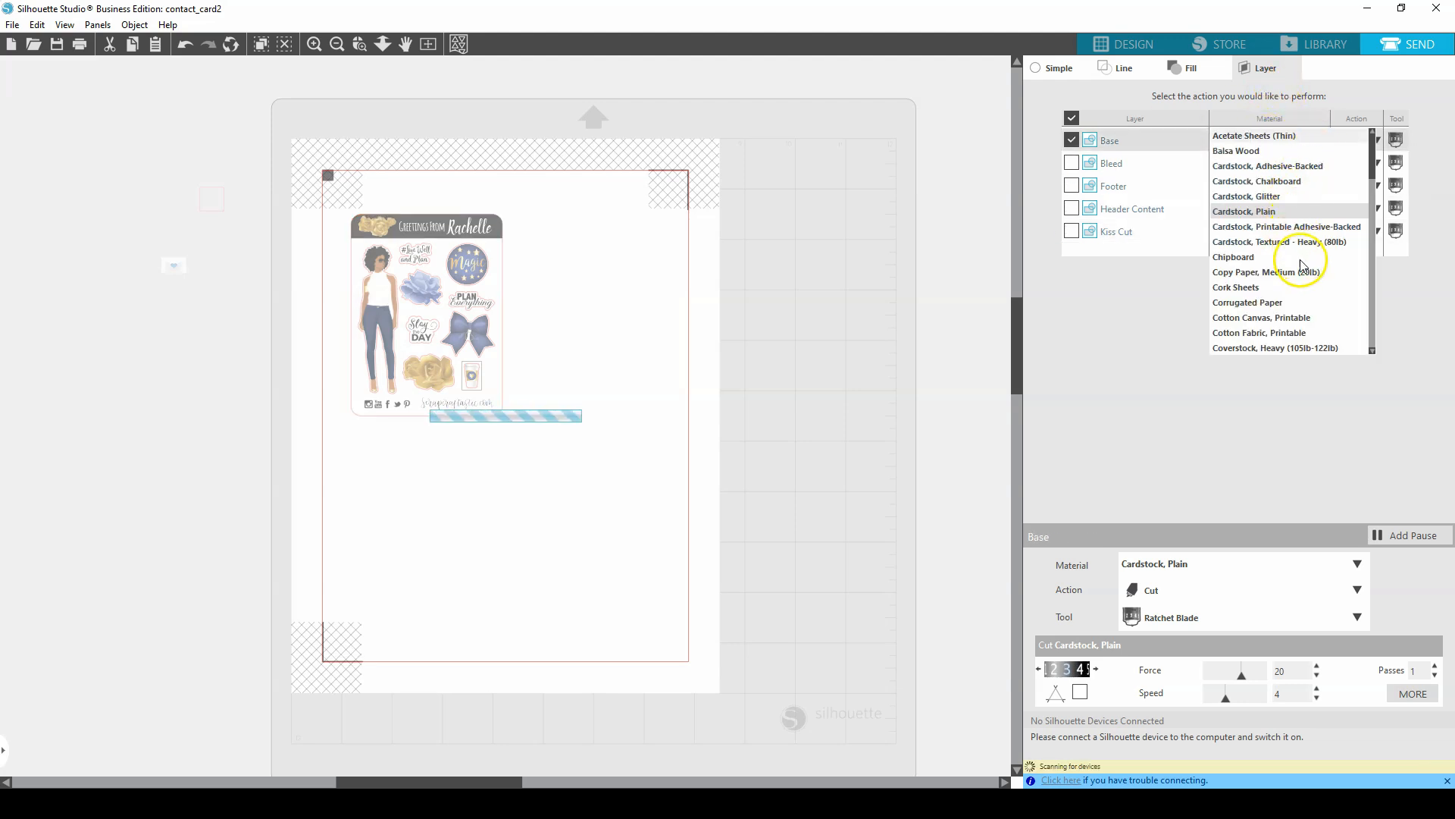
{"action": "scroll", "coordinate": [1260, 318], "scroll_direction": "down", "scroll_amount": 2}
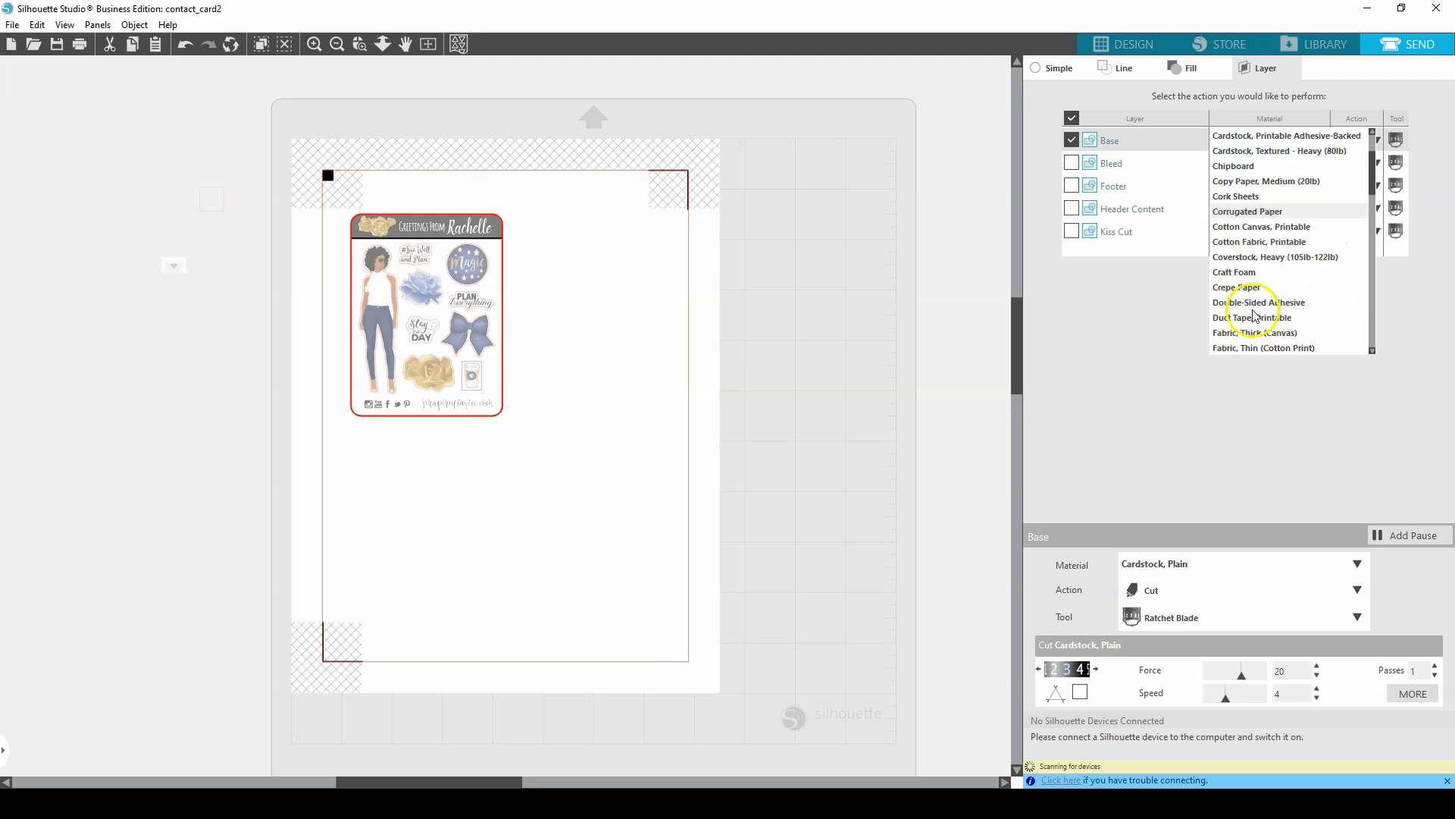
{"action": "scroll", "coordinate": [1254, 317], "scroll_direction": "down", "scroll_amount": 8}
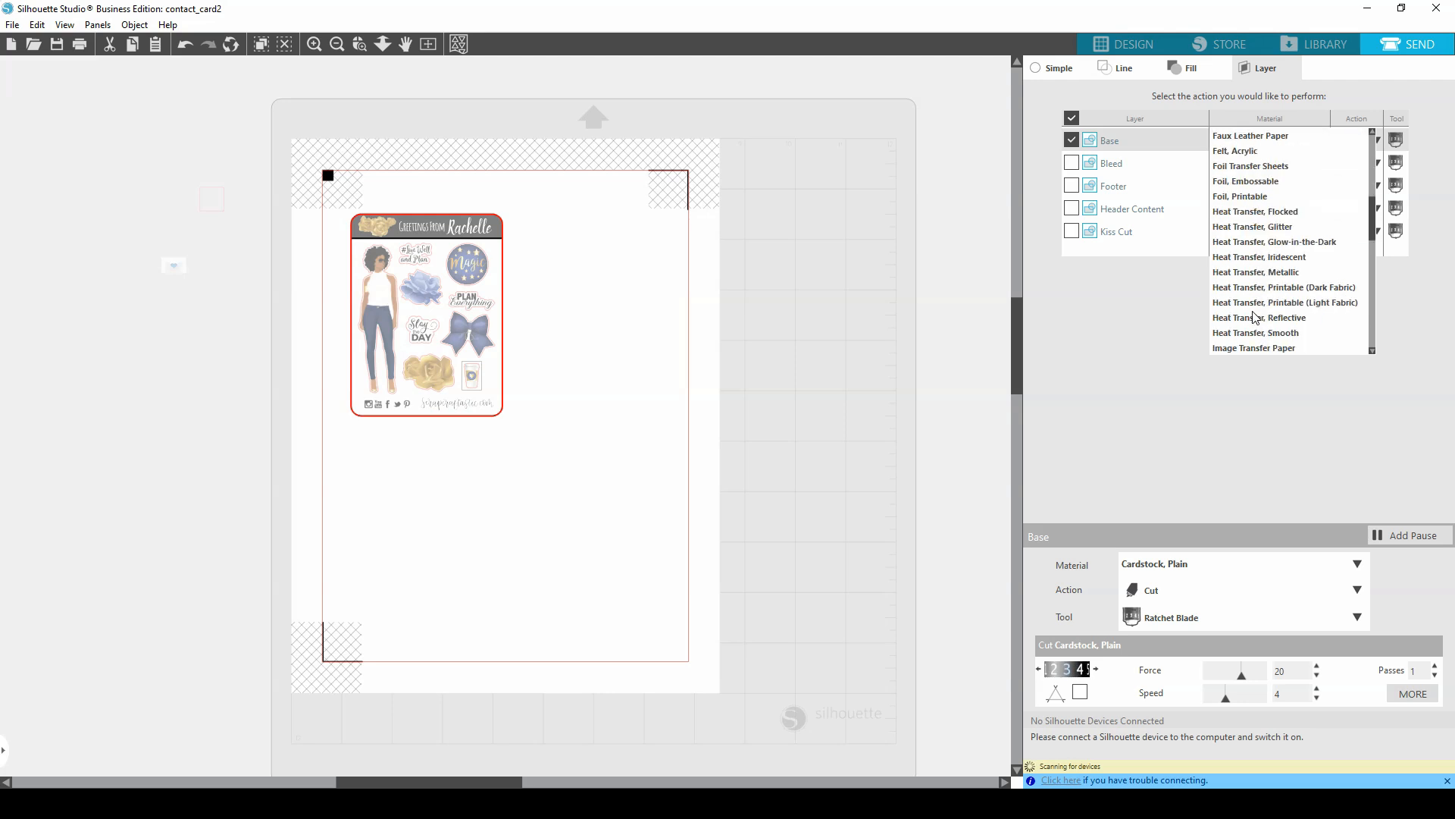
{"action": "scroll", "coordinate": [1255, 317], "scroll_direction": "down", "scroll_amount": 5}
{"action": "scroll", "coordinate": [1254, 317], "scroll_direction": "down", "scroll_amount": 2}
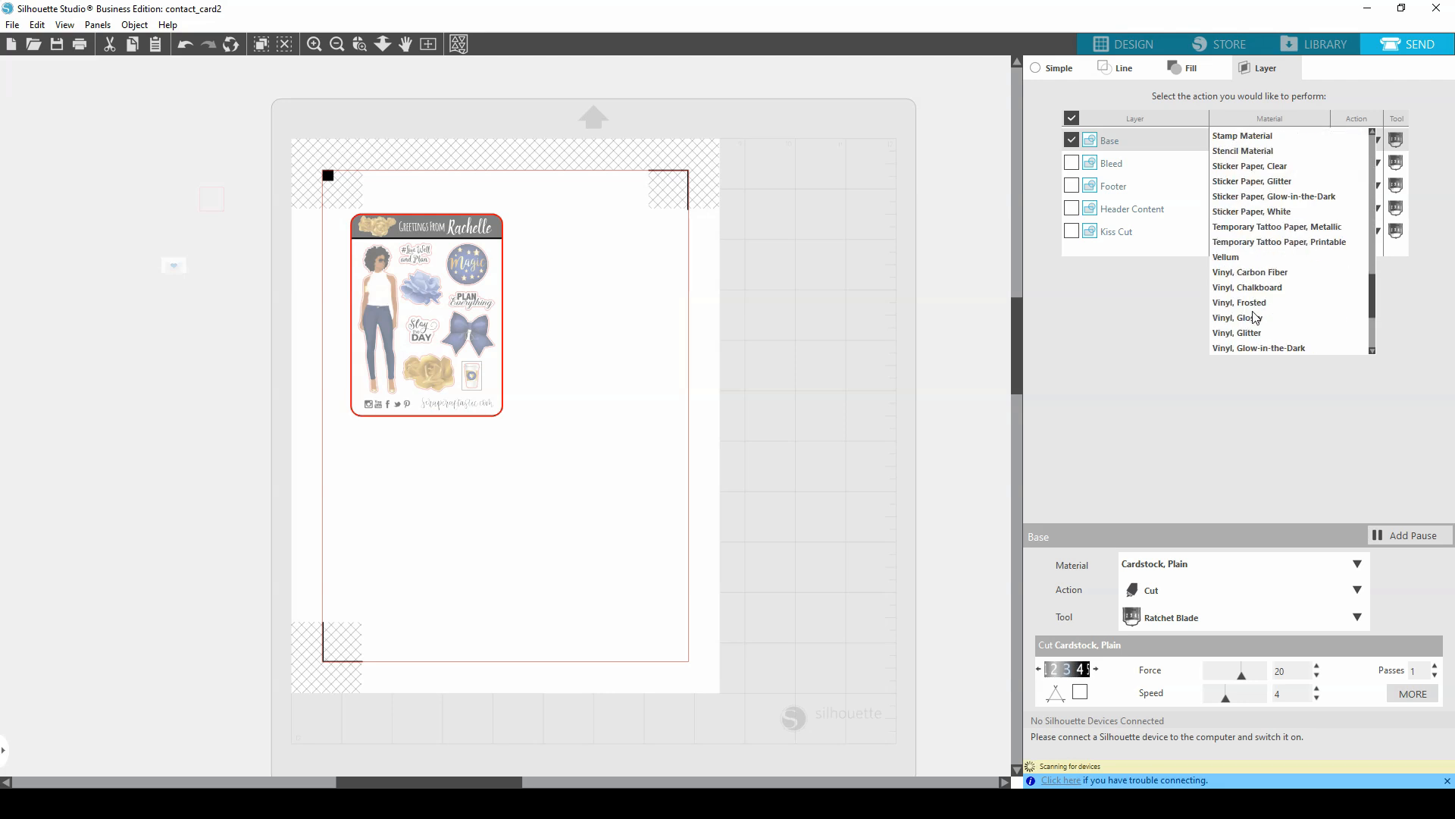
{"action": "scroll", "coordinate": [1252, 317], "scroll_direction": "down", "scroll_amount": 2}
{"action": "scroll", "coordinate": [1252, 317], "scroll_direction": "up", "scroll_amount": 4}
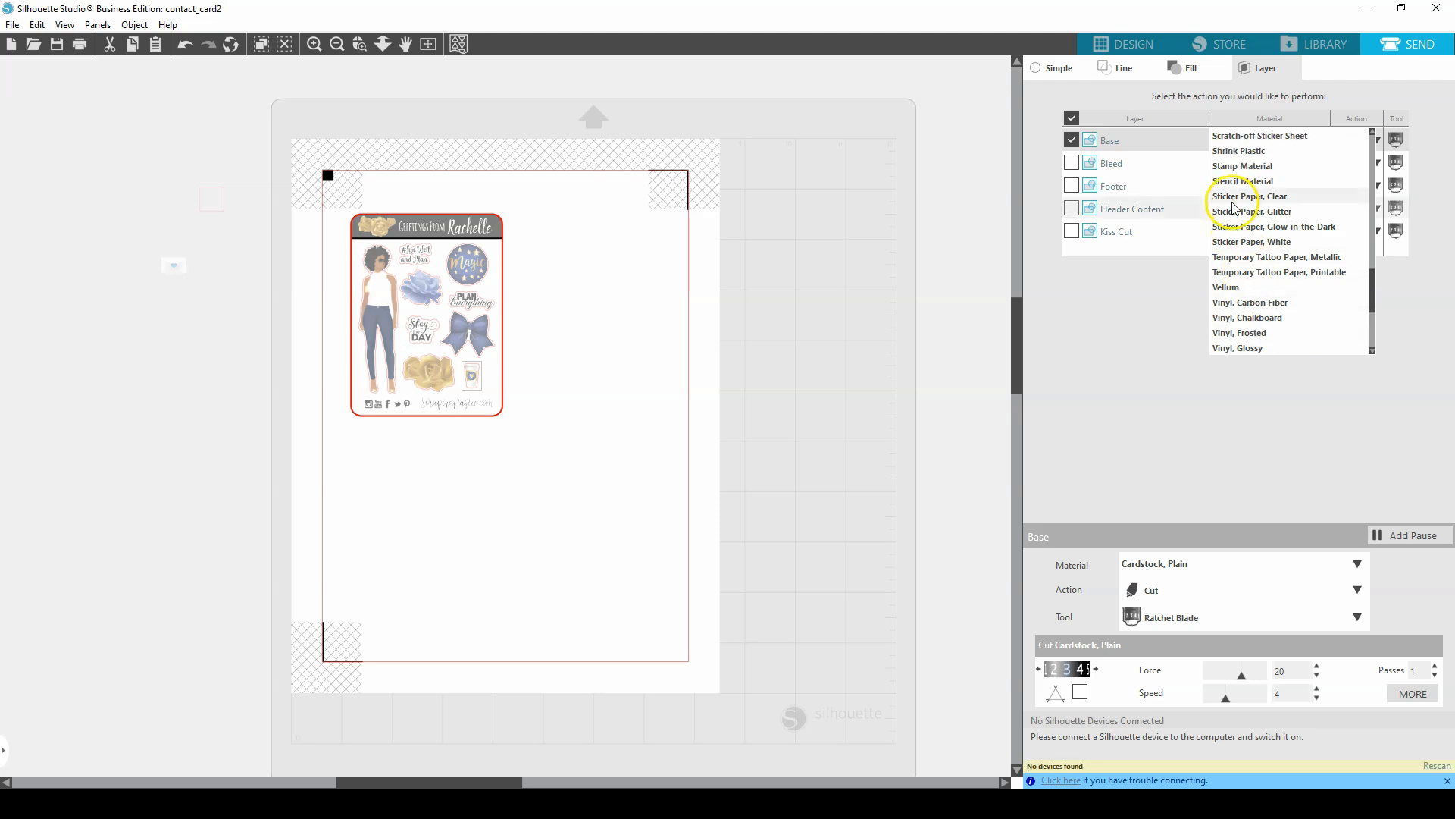
{"action": "left_click", "coordinate": [1230, 242]}
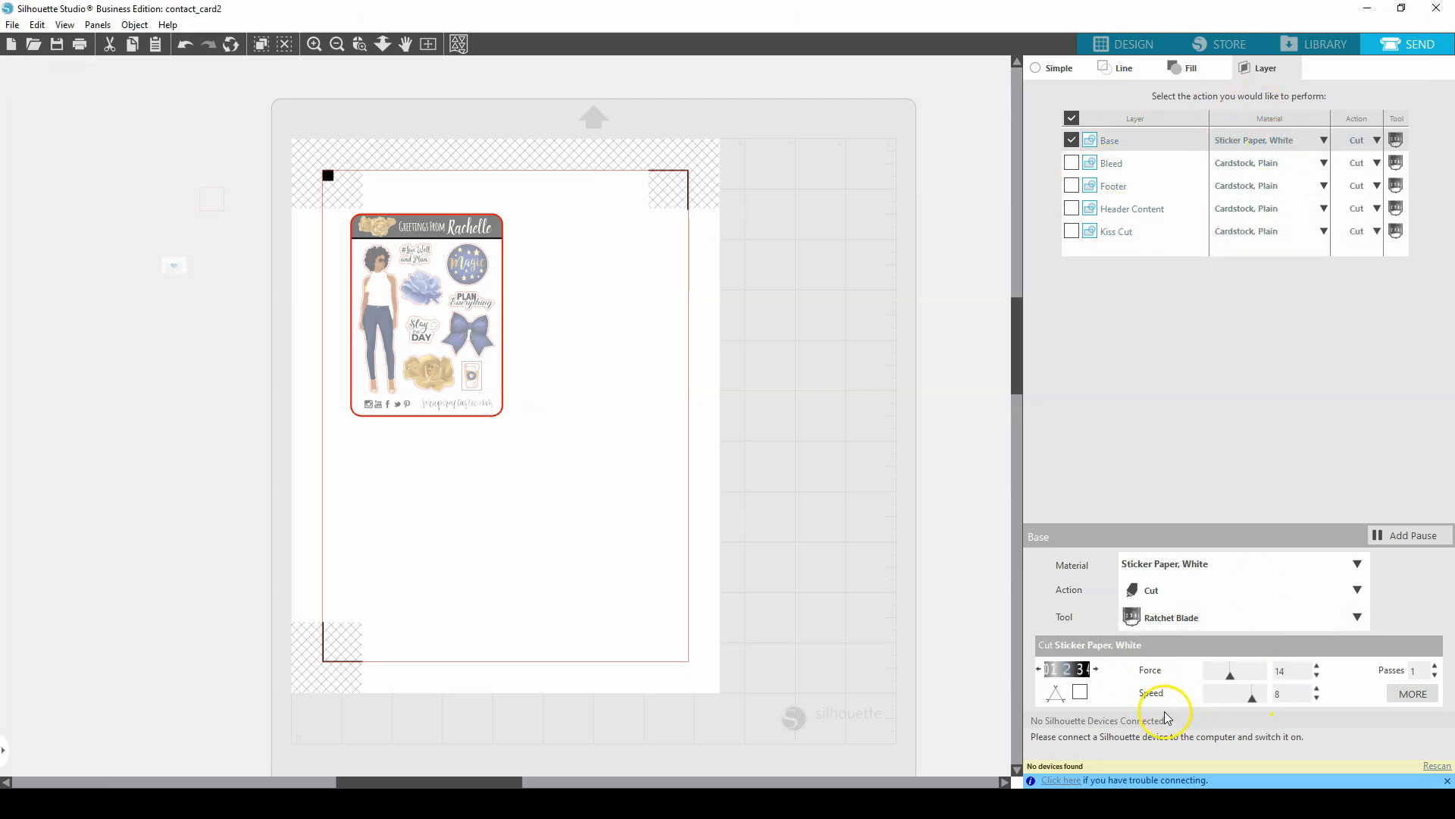
Enable only the Kiss Cut layer for cutting to check its lines, and clear the layer selection again
{"action": "left_click", "coordinate": [1071, 163]}
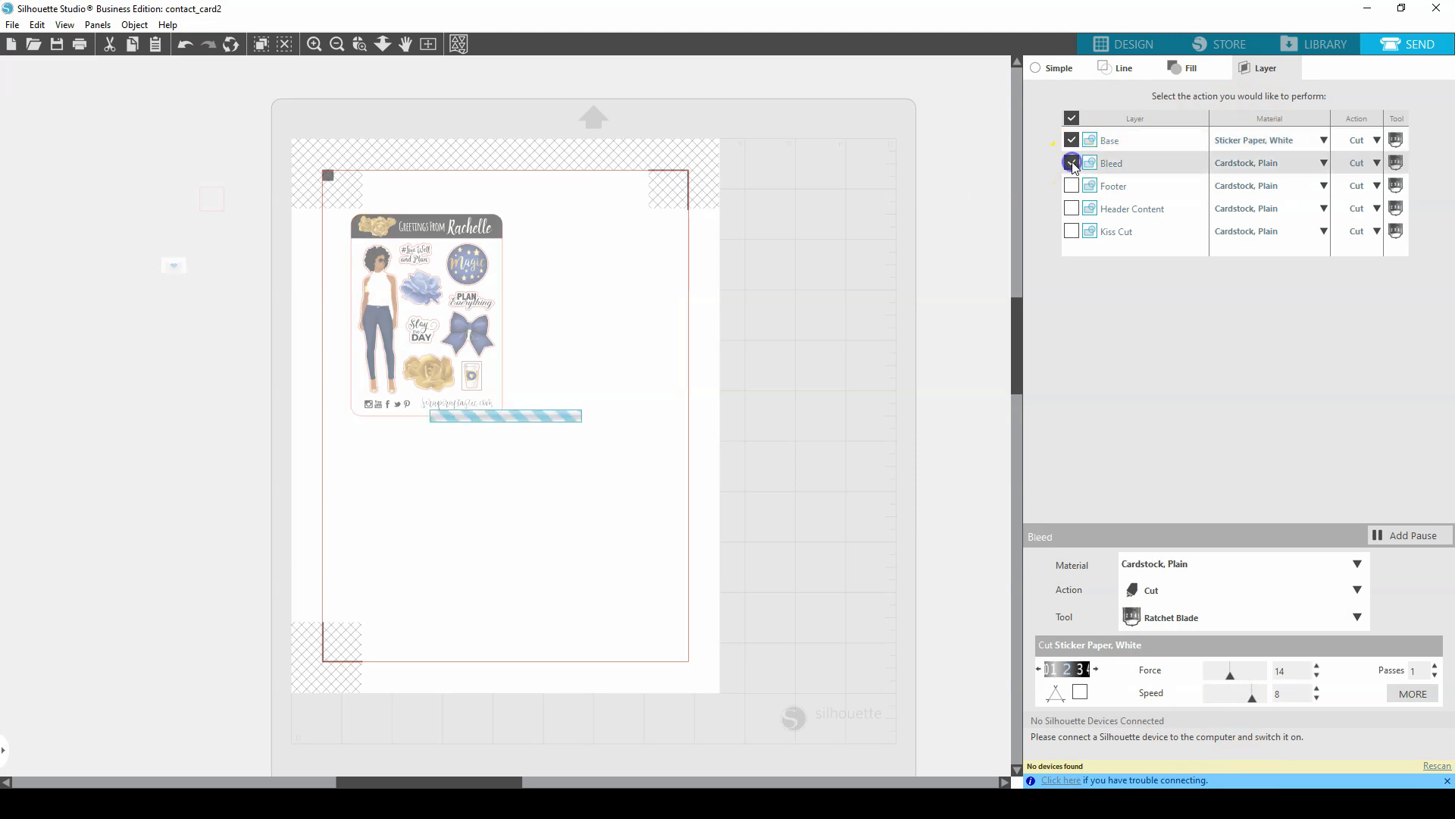
{"action": "left_click", "coordinate": [1072, 118]}
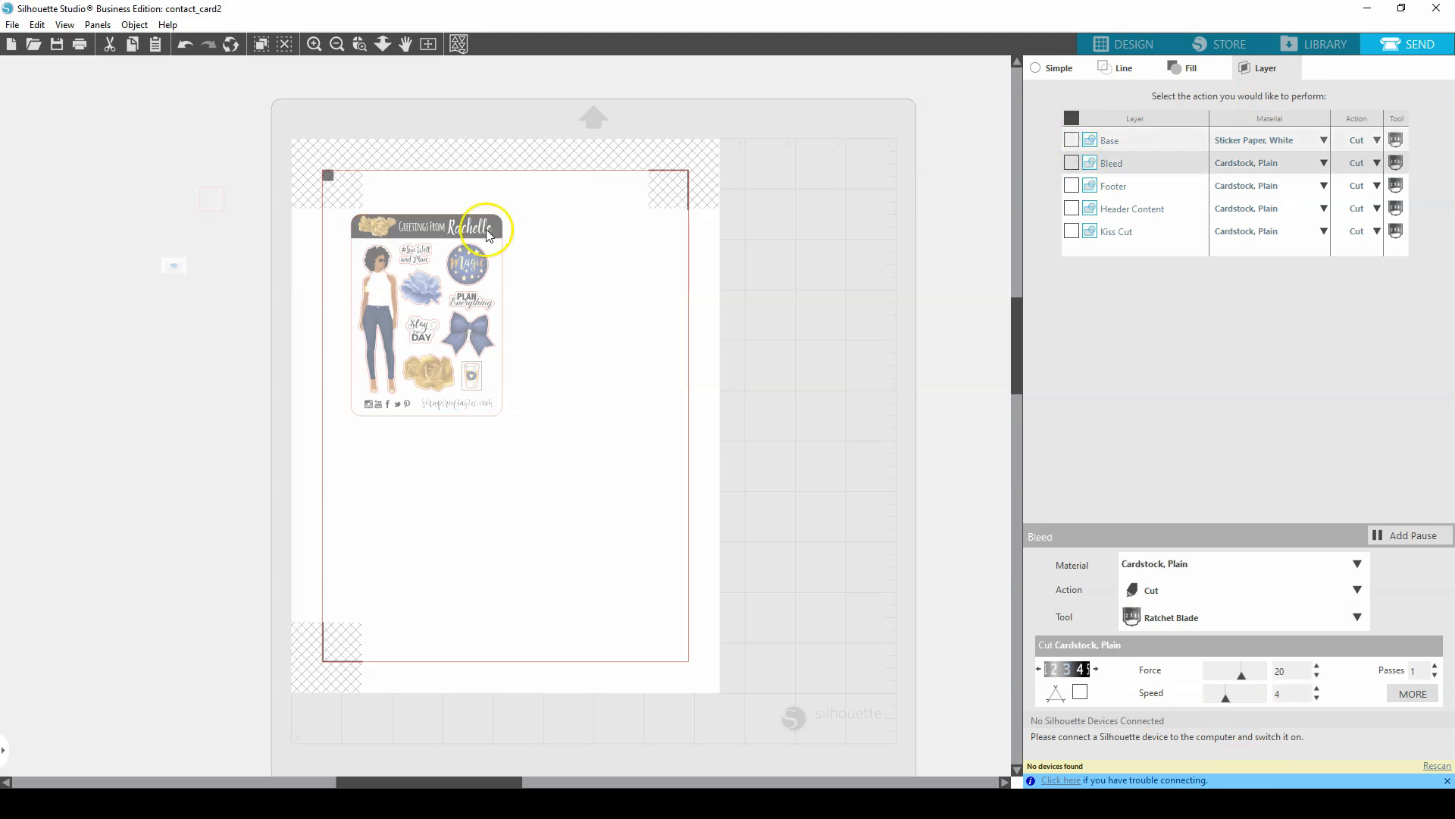
{"action": "left_click", "coordinate": [1072, 231]}
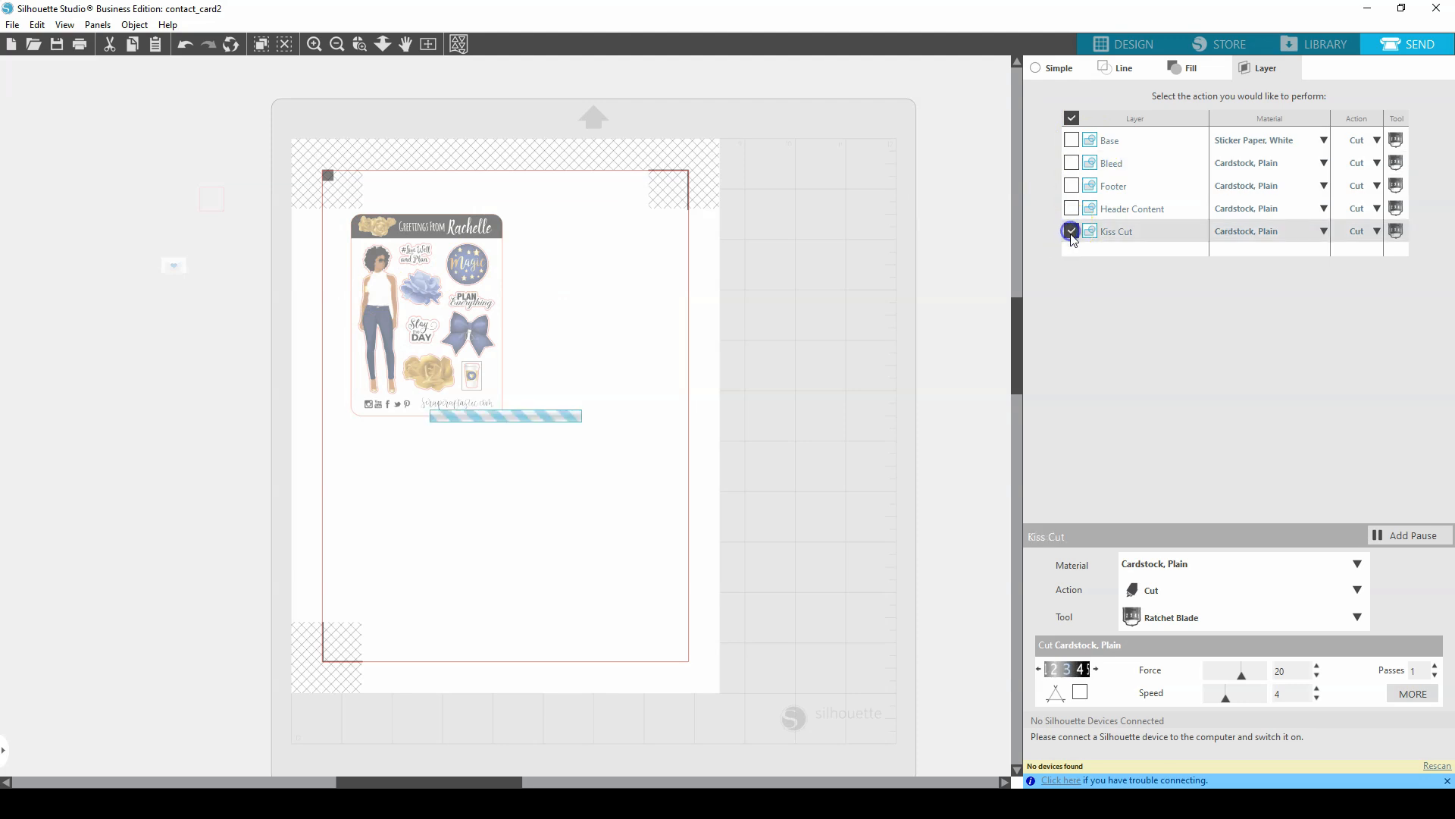
{"action": "left_click", "coordinate": [1071, 119]}
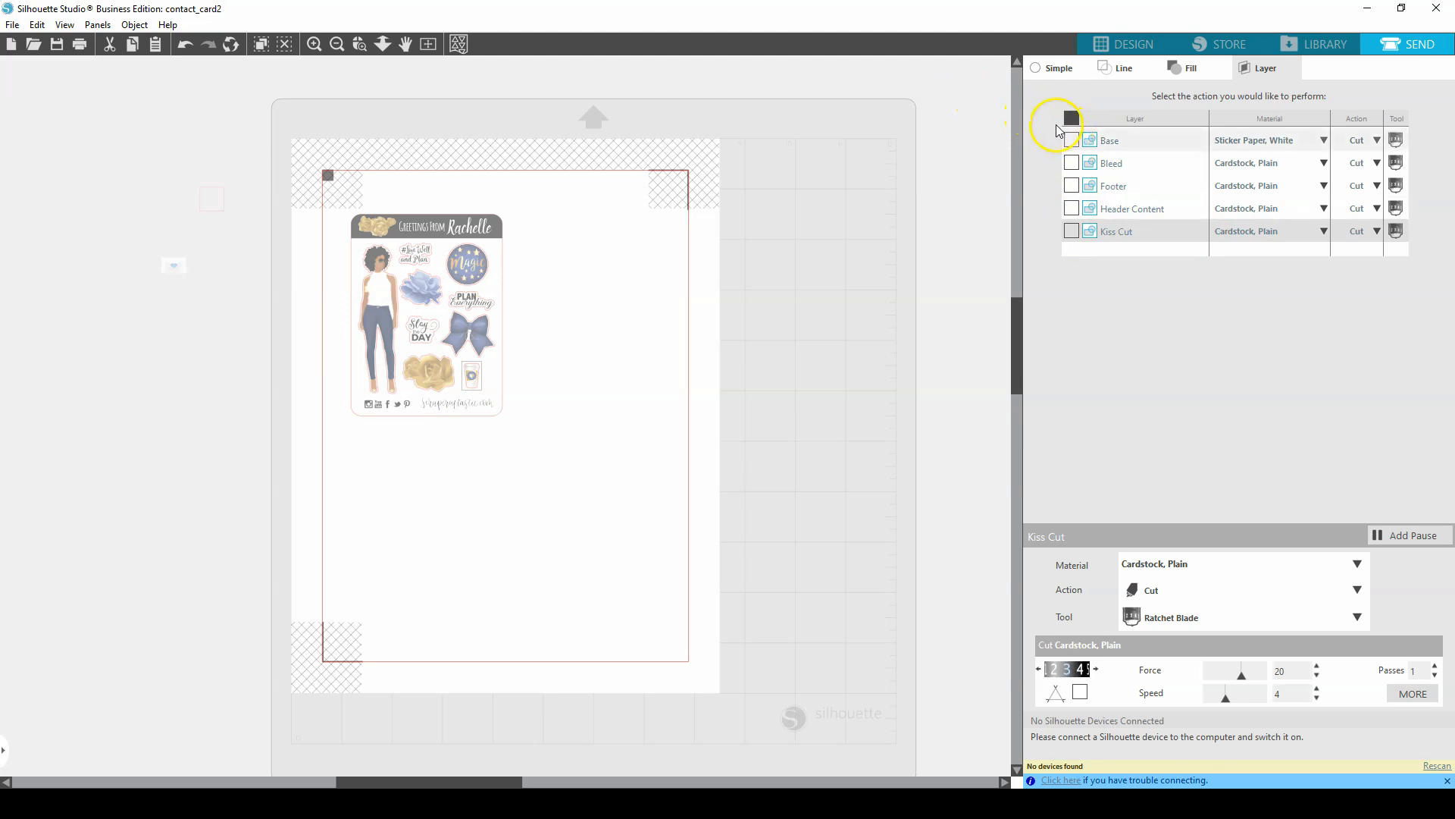
Enable cutting for the Base, Bleed, Footer, Header Content and Kiss Cut layers, and return to the design view
{"action": "left_click", "coordinate": [1071, 140]}
{"action": "left_click", "coordinate": [1071, 163]}
{"action": "left_click", "coordinate": [1071, 186]}
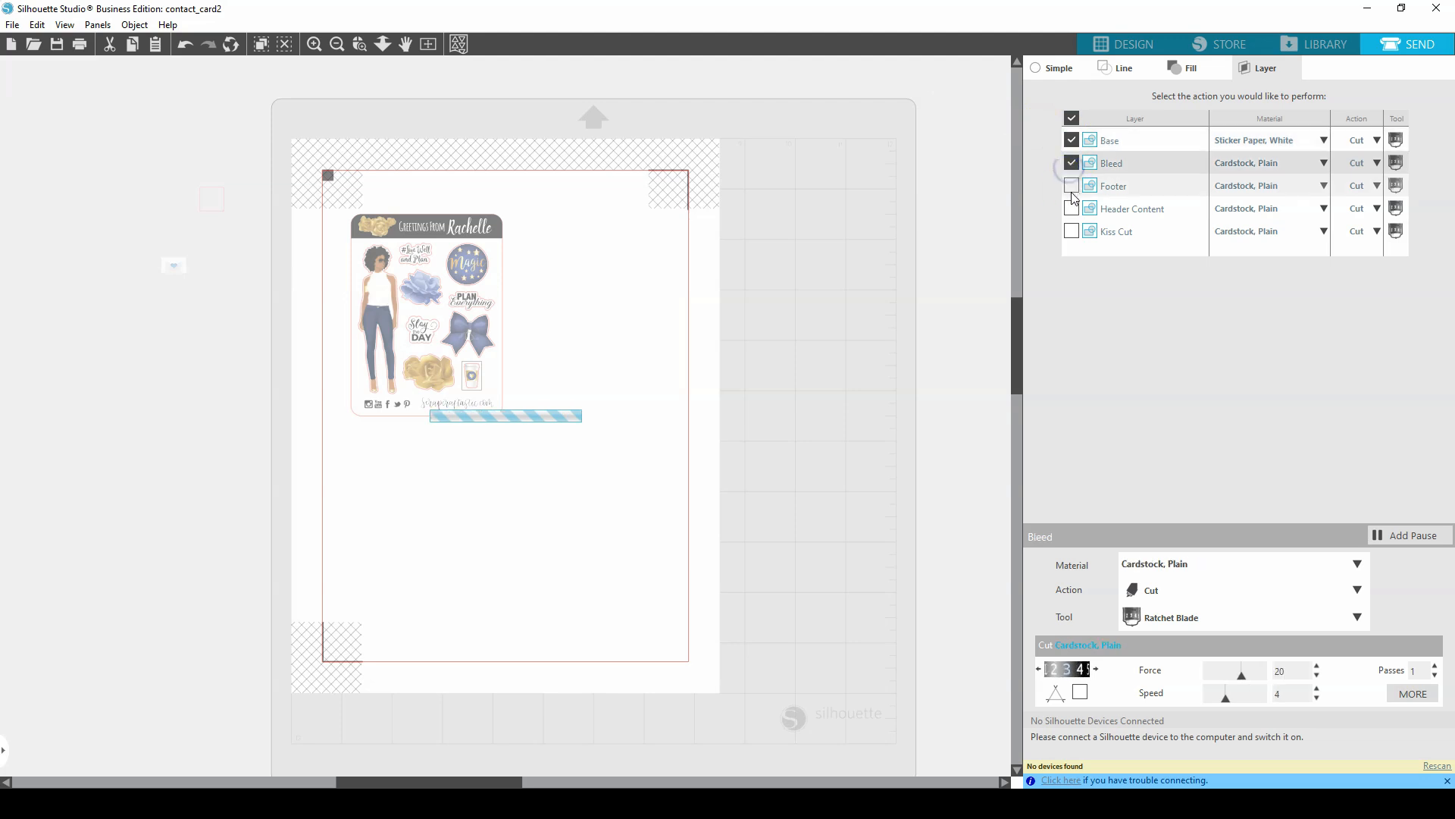
{"action": "left_click", "coordinate": [1068, 207]}
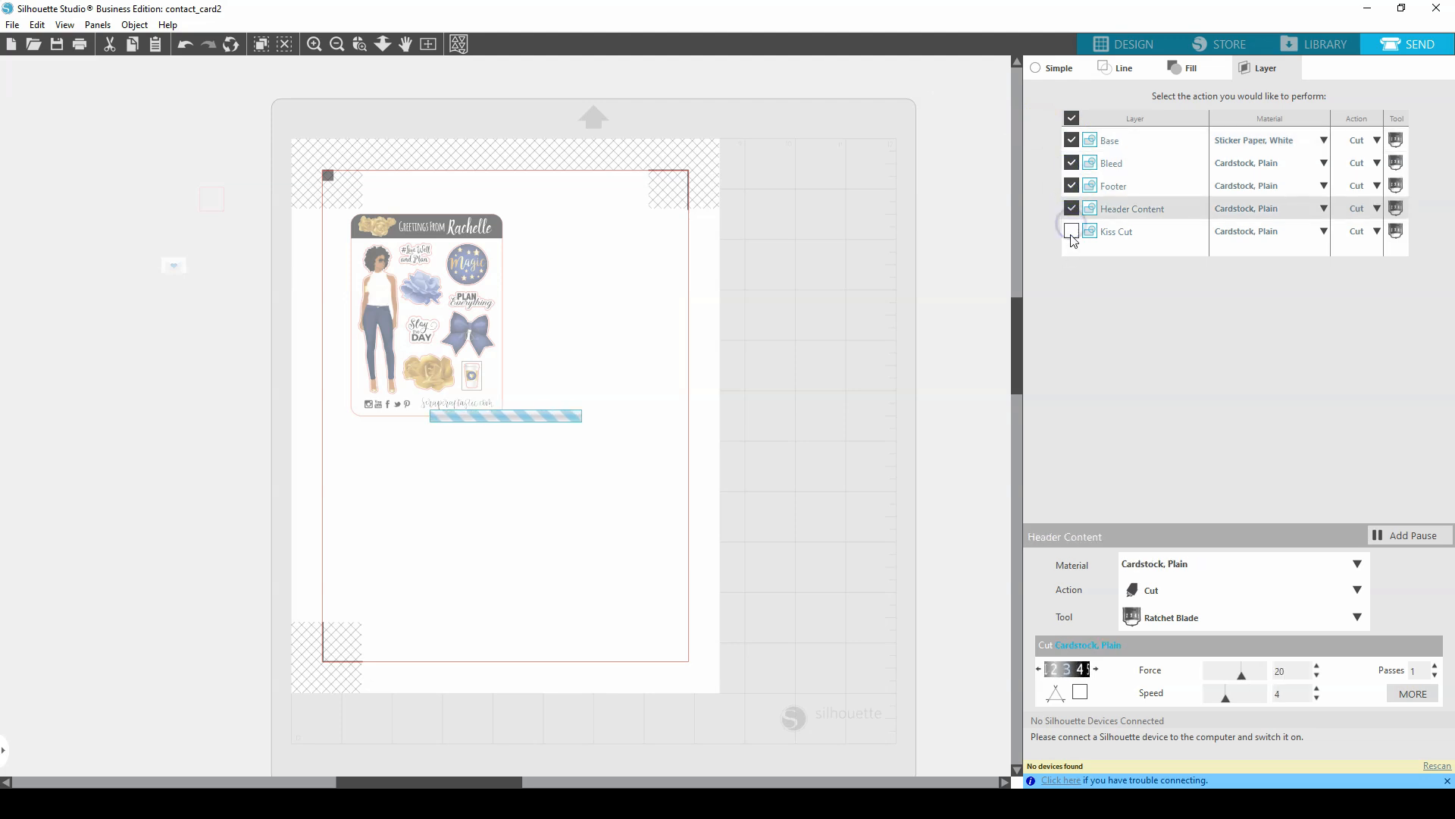
{"action": "left_click", "coordinate": [1071, 231]}
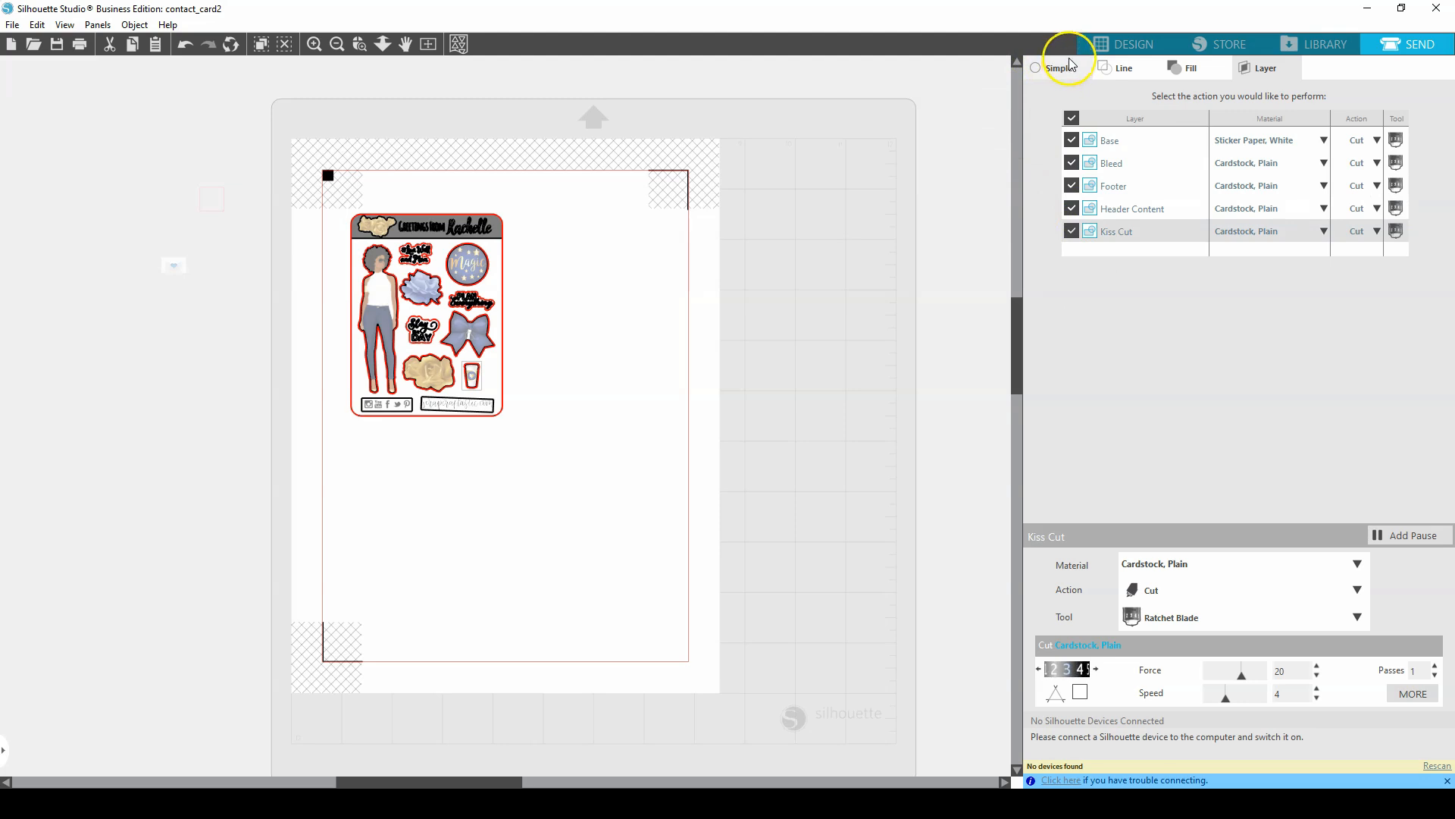
{"action": "left_click", "coordinate": [1137, 44]}
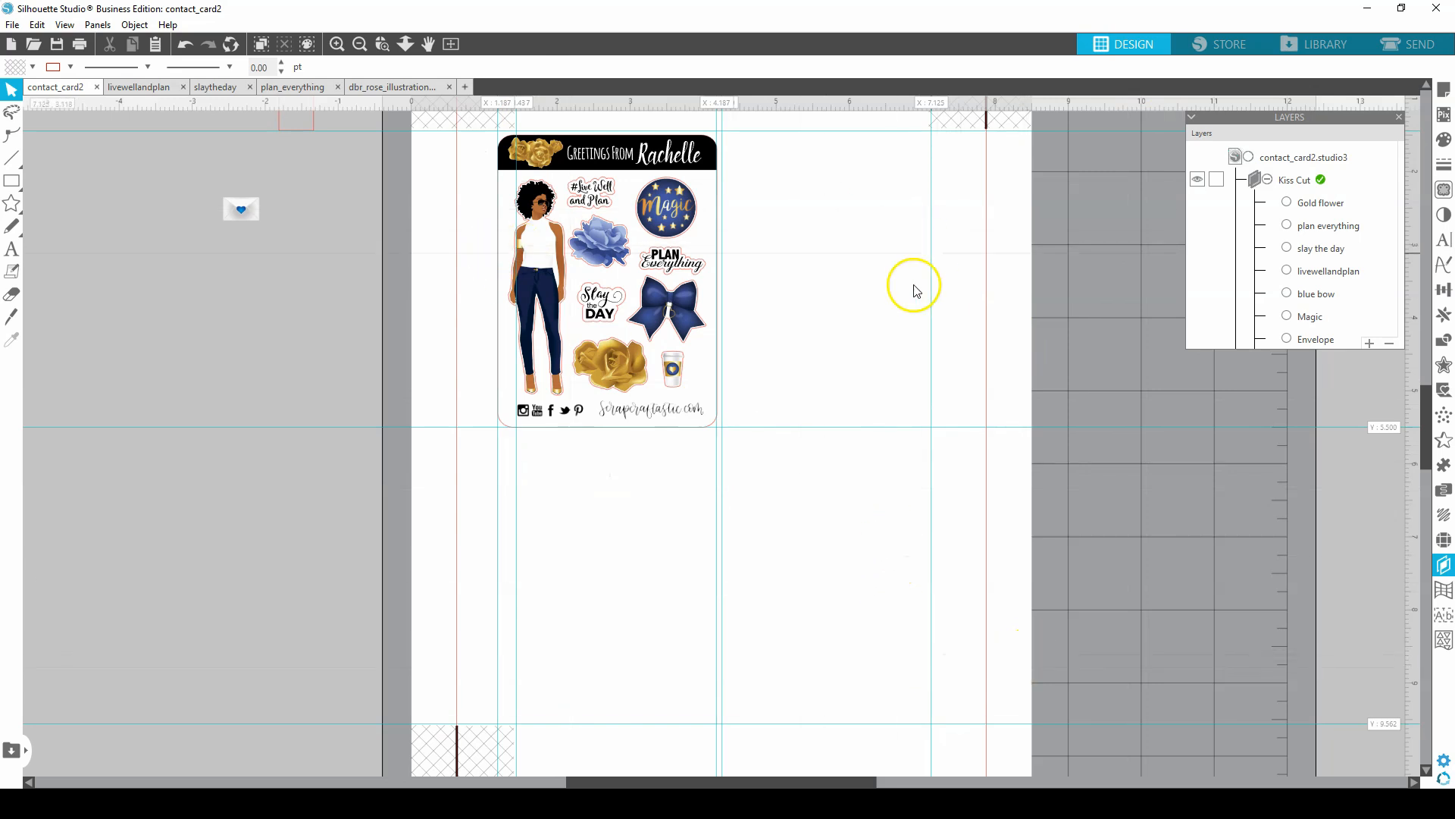
Collapse the layer contents, unlock the Footer and Base layers, and keep the Bleed layer hidden
{"action": "left_click", "coordinate": [1266, 180]}
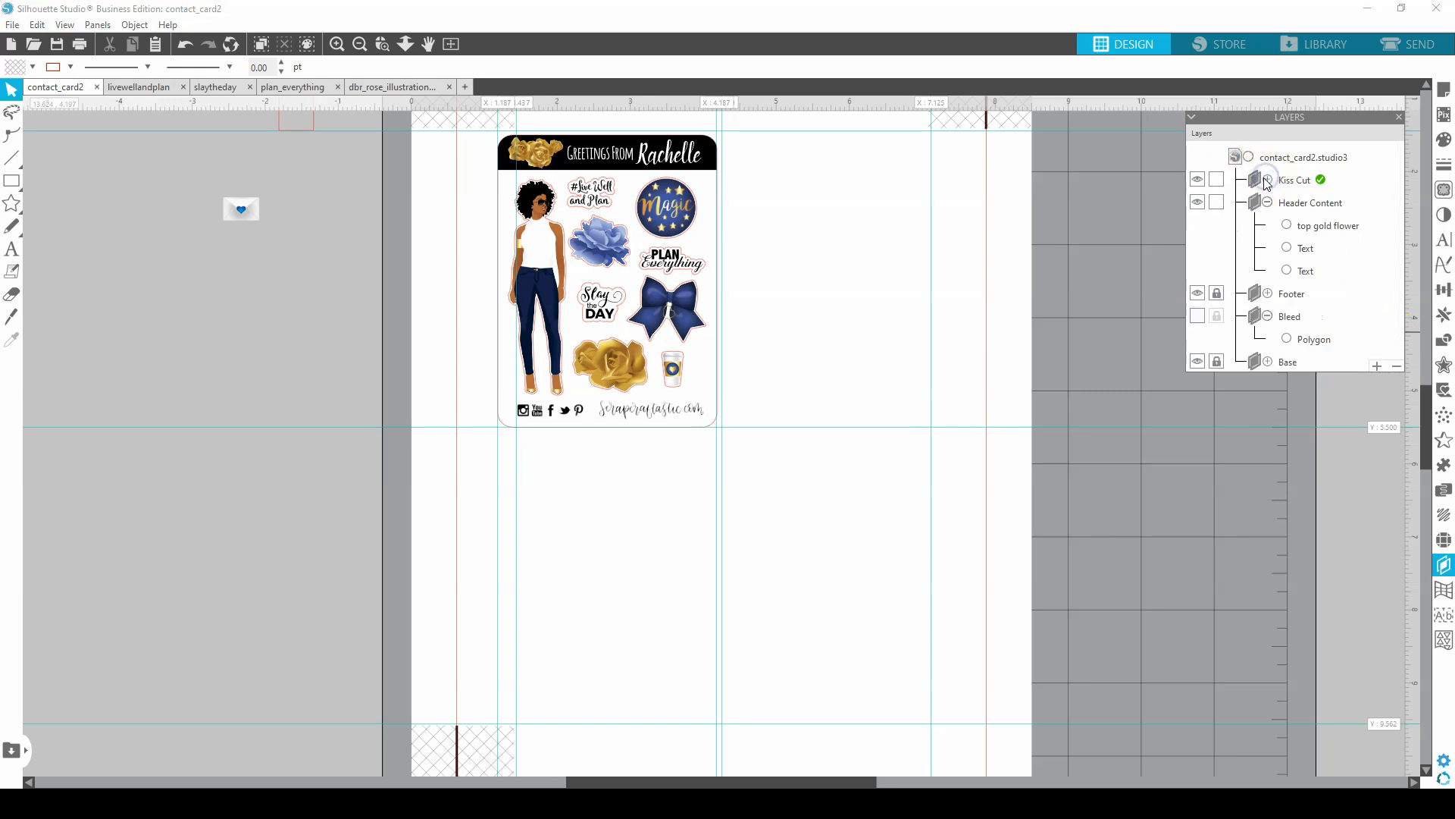
{"action": "left_click", "coordinate": [1197, 294]}
{"action": "left_click", "coordinate": [1197, 315]}
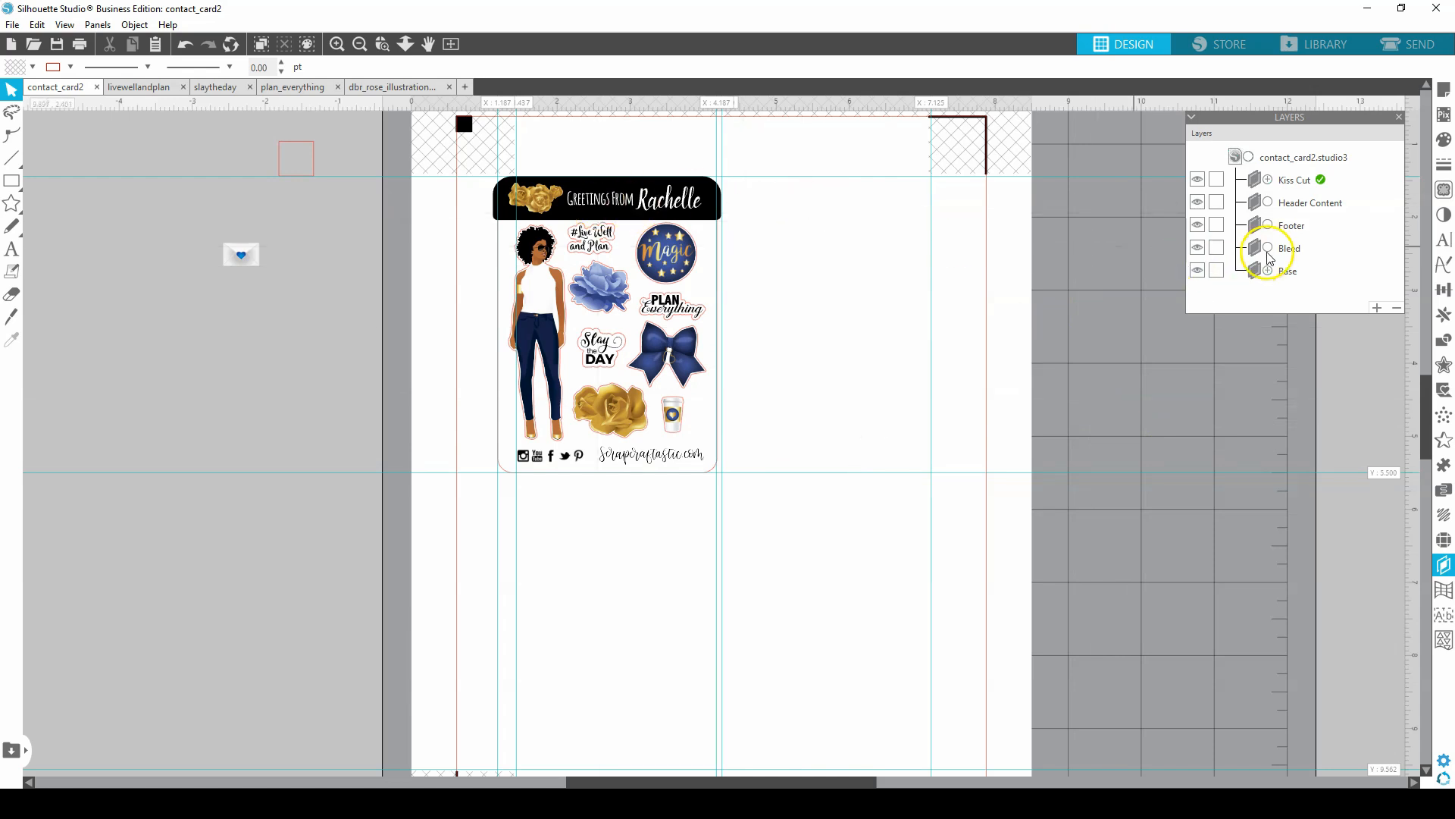
{"action": "left_click", "coordinate": [1198, 249]}
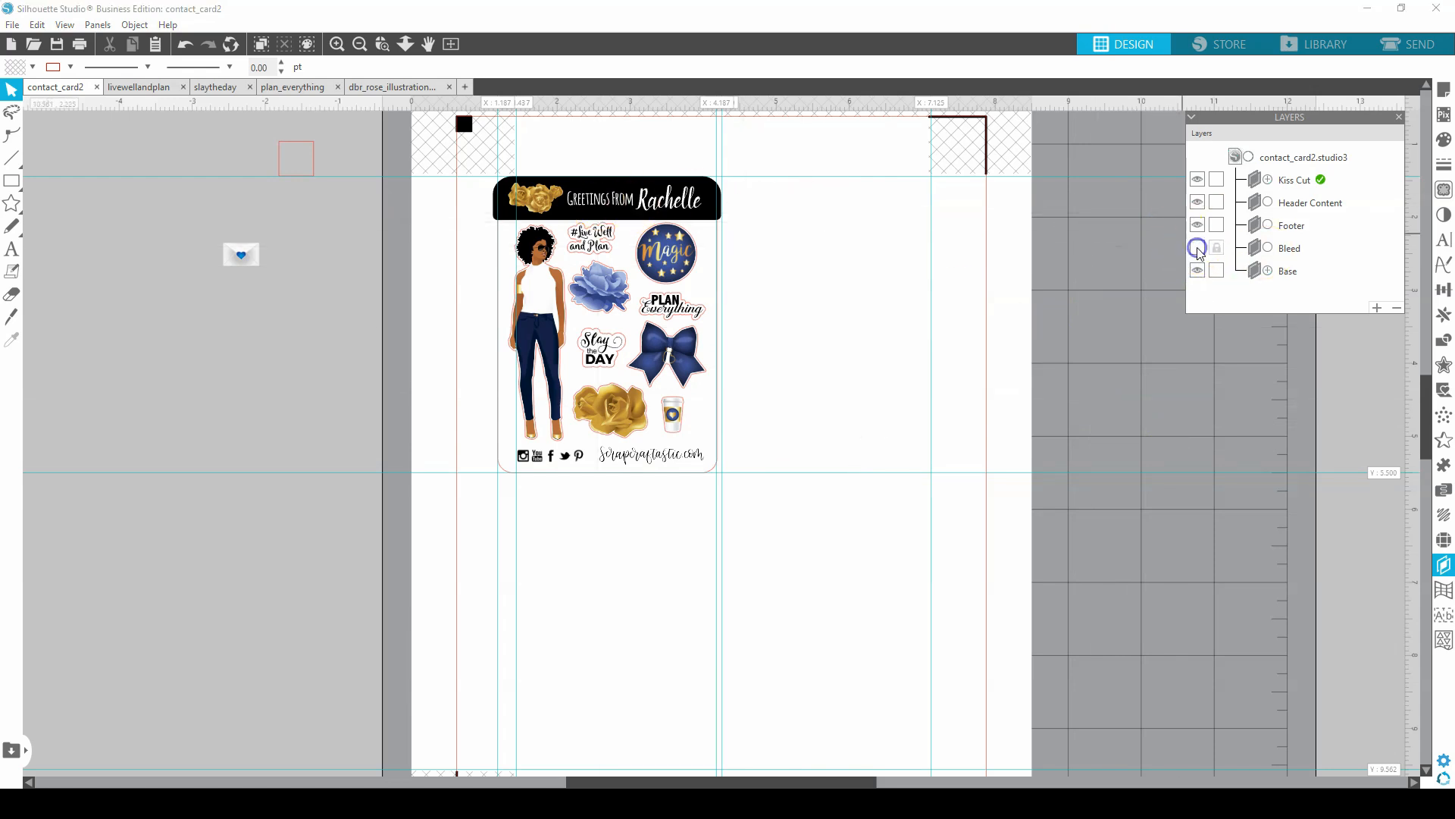
{"action": "left_click", "coordinate": [1197, 271]}
Select the whole contact card with its header, stickers and footer, and group it into one object
{"action": "left_click", "coordinate": [638, 182]}
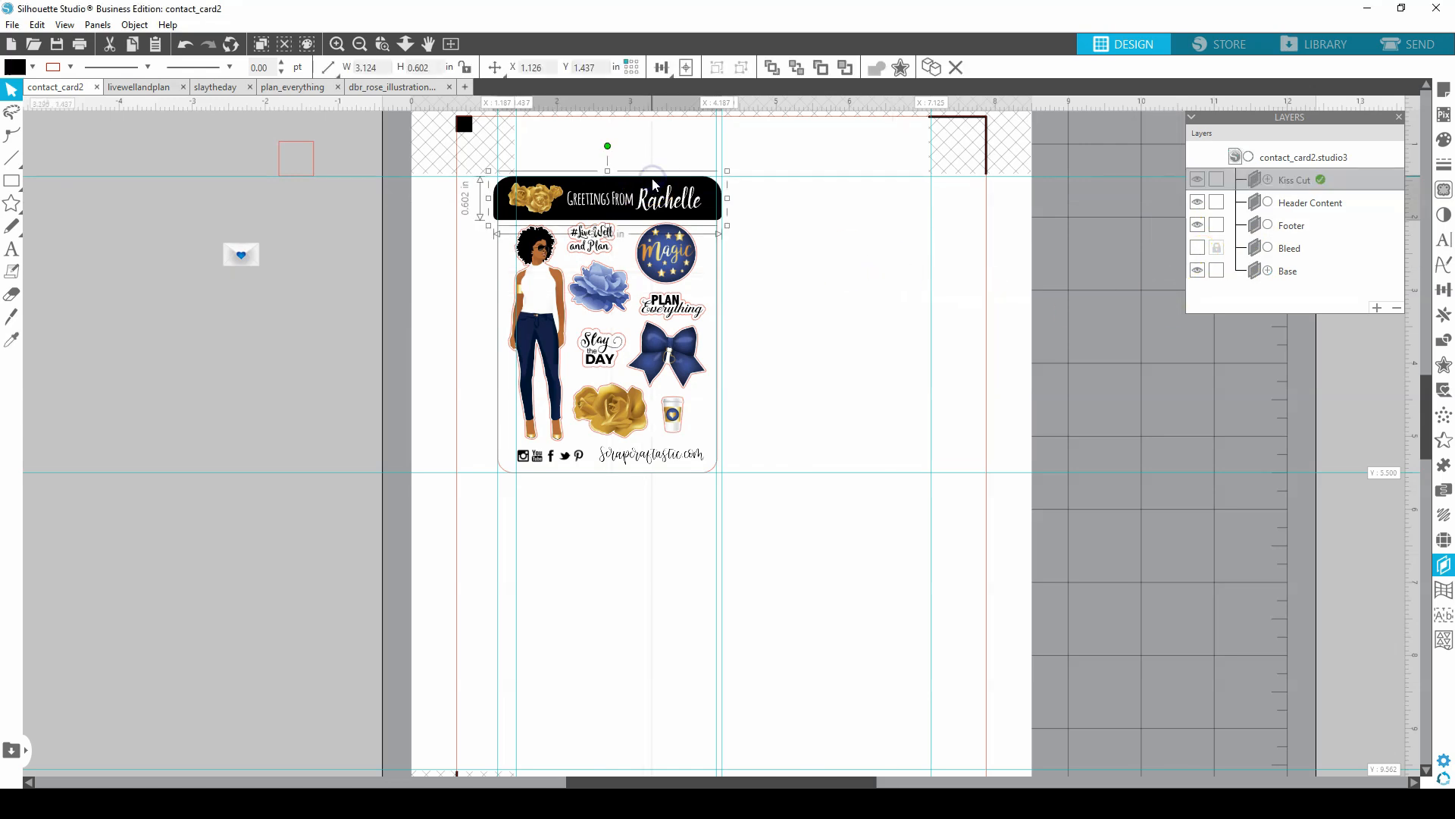
{"action": "left_click_drag", "start_coordinate": [480, 166], "coordinate": [801, 521]}
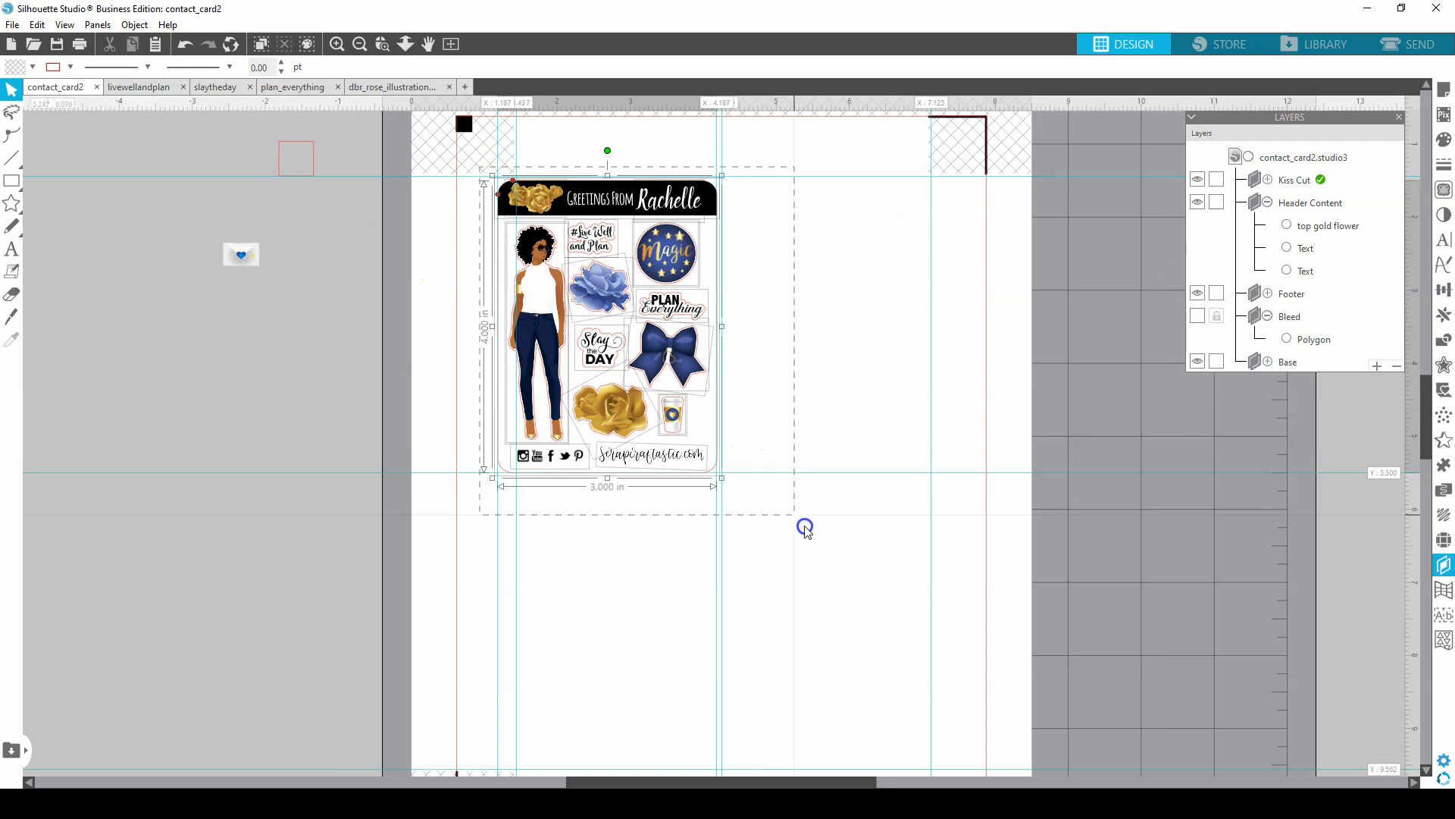
{"action": "key", "text": "i"}
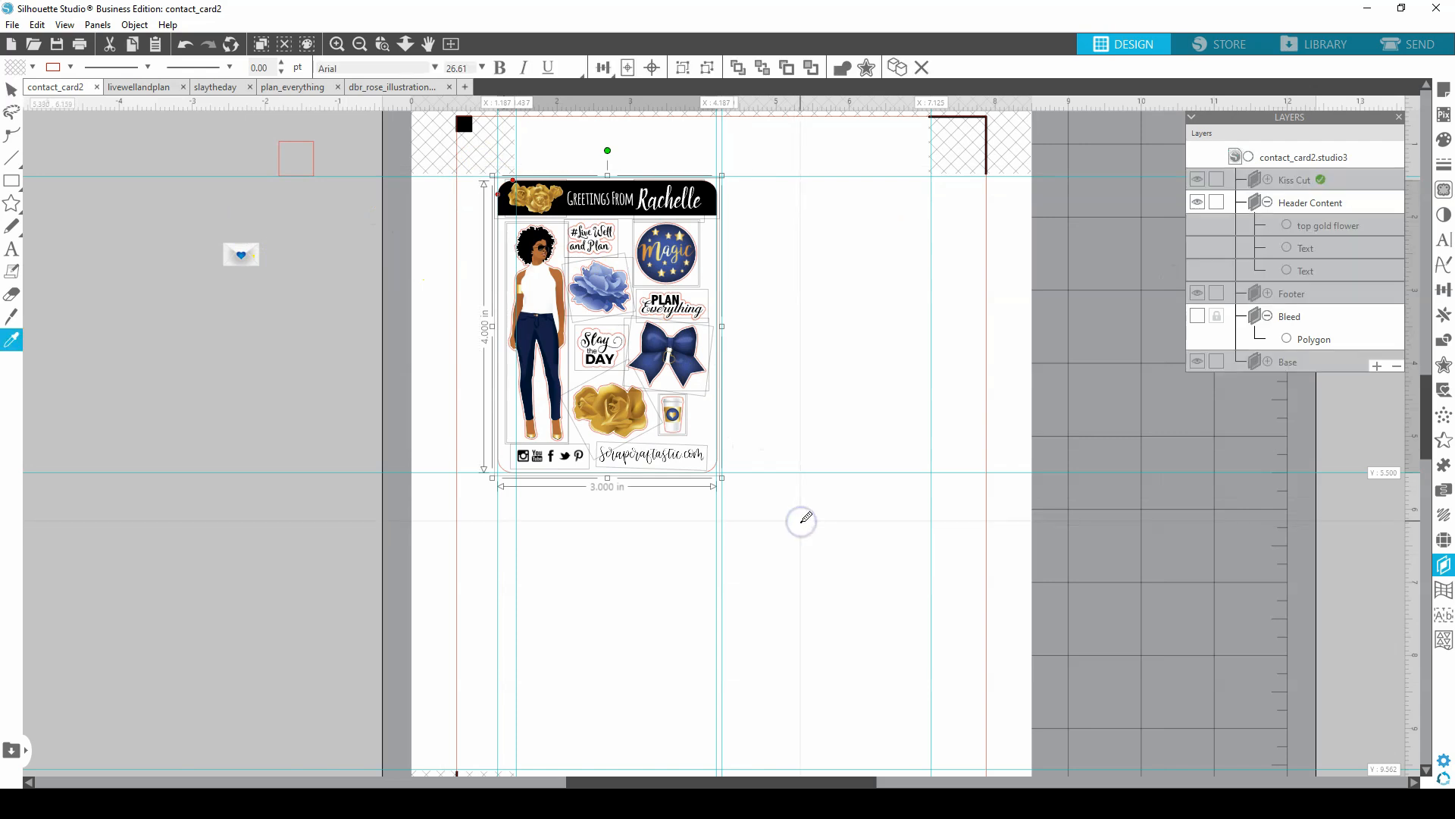
{"action": "key", "text": "ctrl+g"}
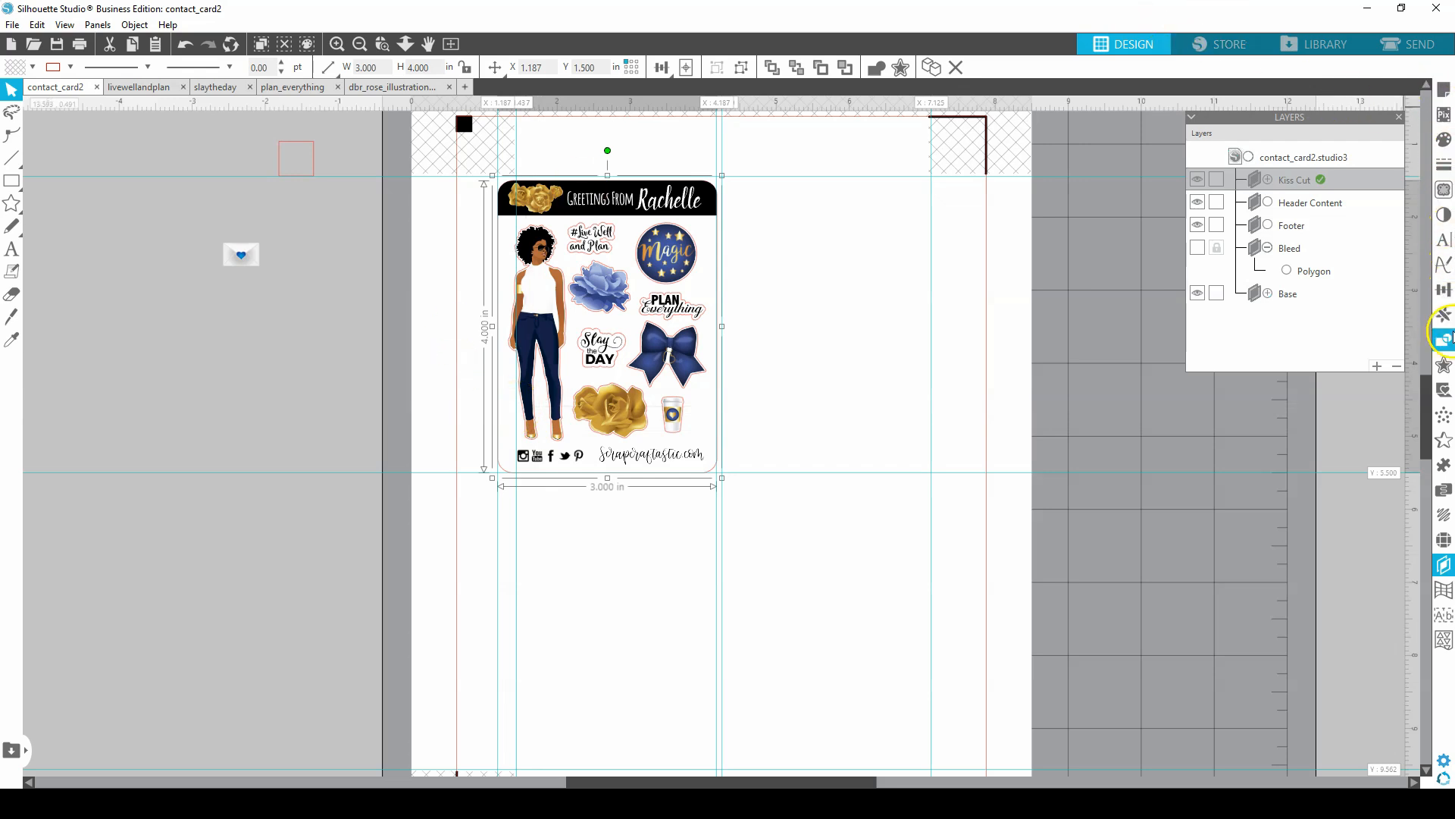
Duplicate the grouped card to the right and nudge the copy away from the original to X 4.374 in
{"action": "left_click", "coordinate": [1445, 314]}
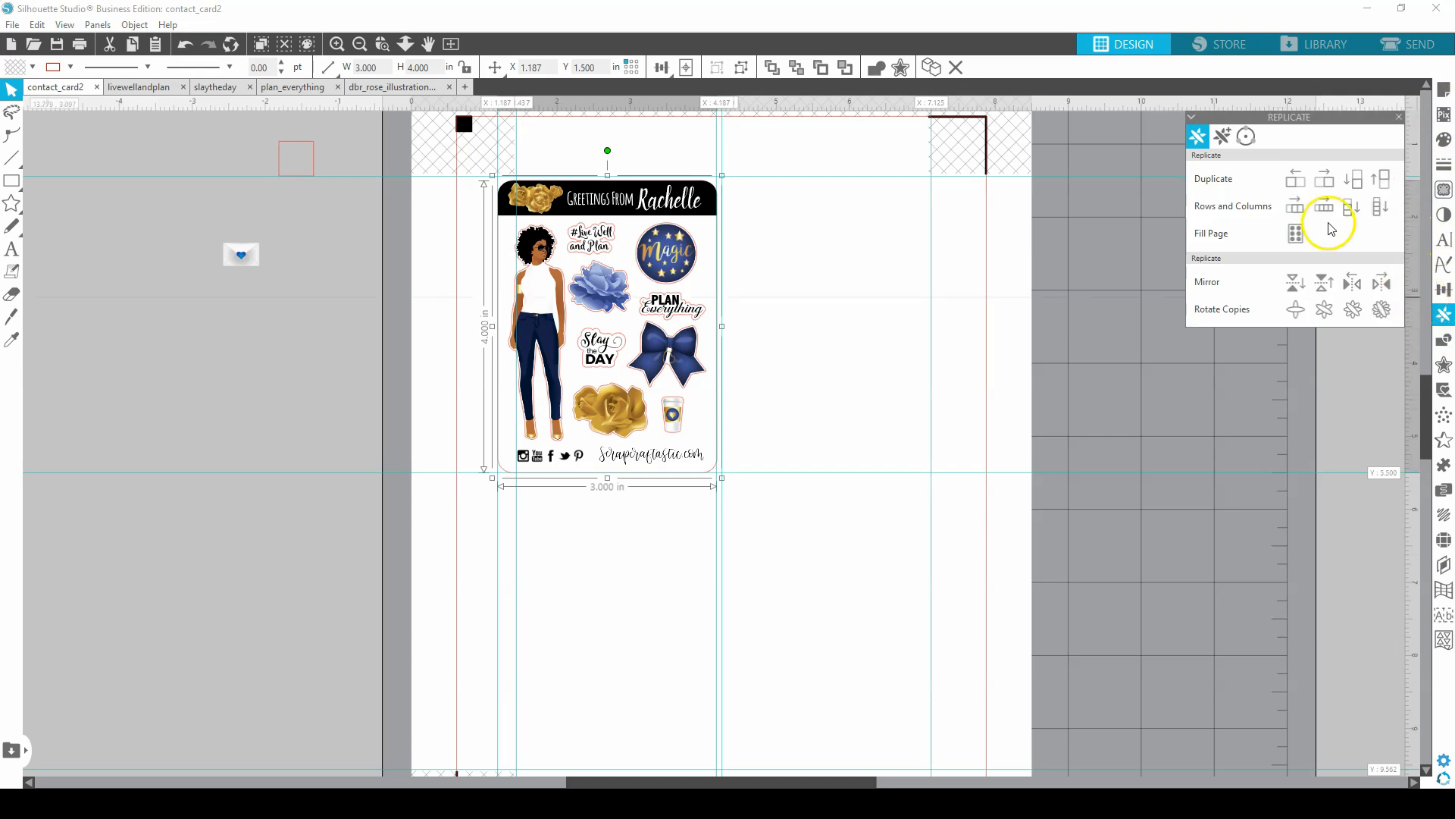
{"action": "left_click", "coordinate": [1330, 189]}
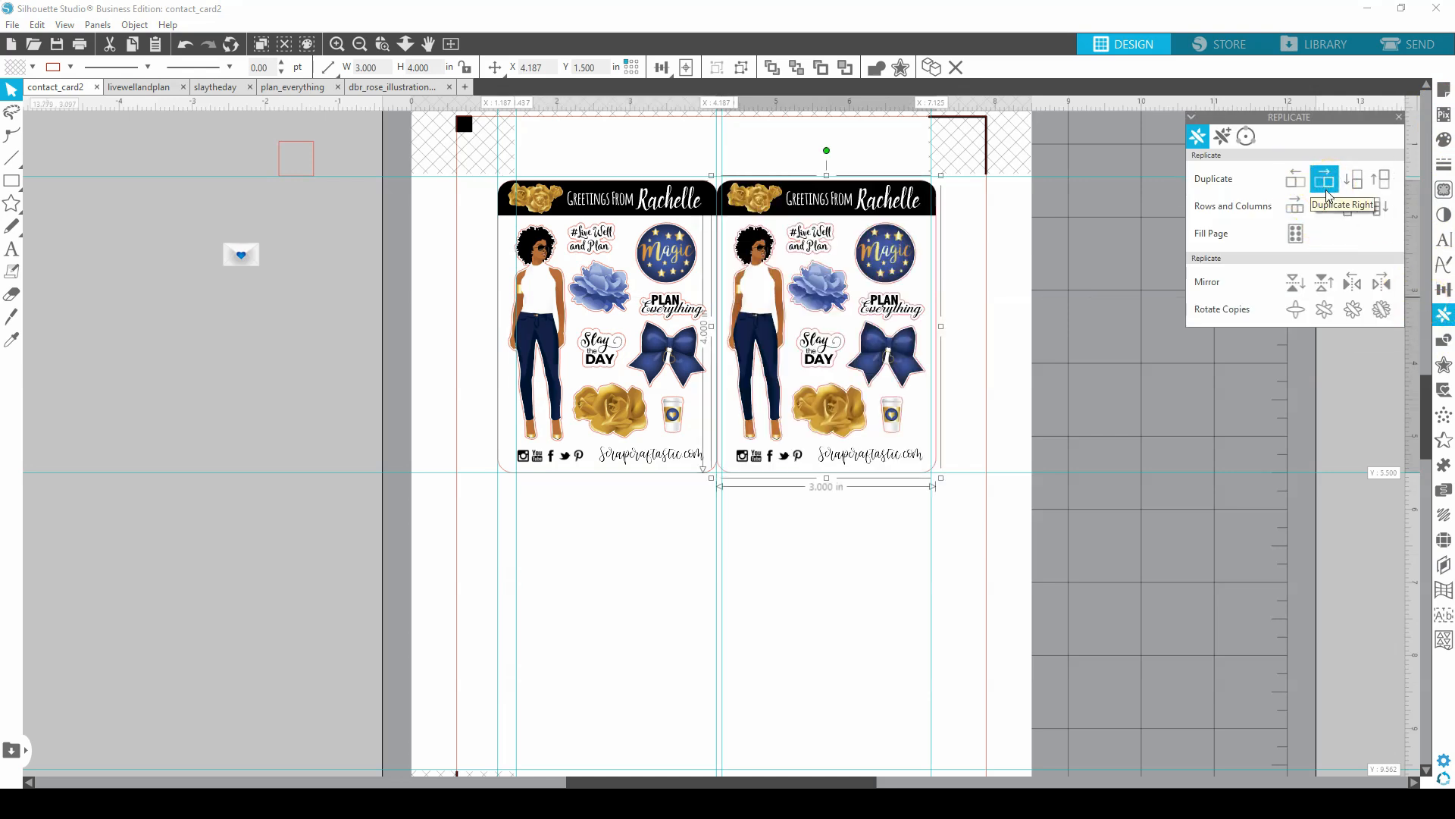
{"action": "key", "text": "Right"}
{"action": "key", "text": "Right"}
{"action": "key", "text": "Right"}
{"action": "key", "text": "Right"}
{"action": "key", "text": "Right"}
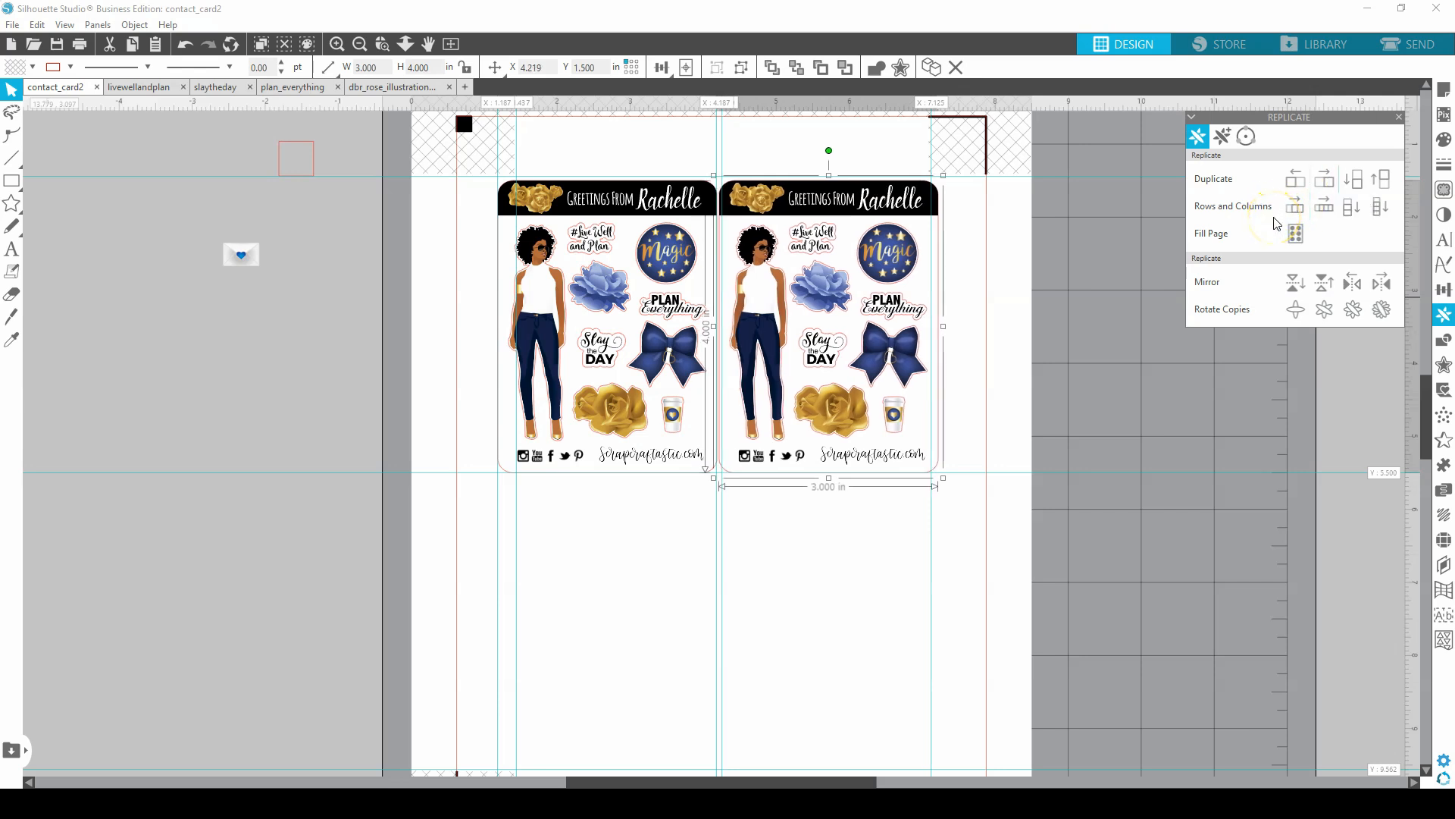
{"action": "key", "text": "Right"}
{"action": "key", "text": "Right"}
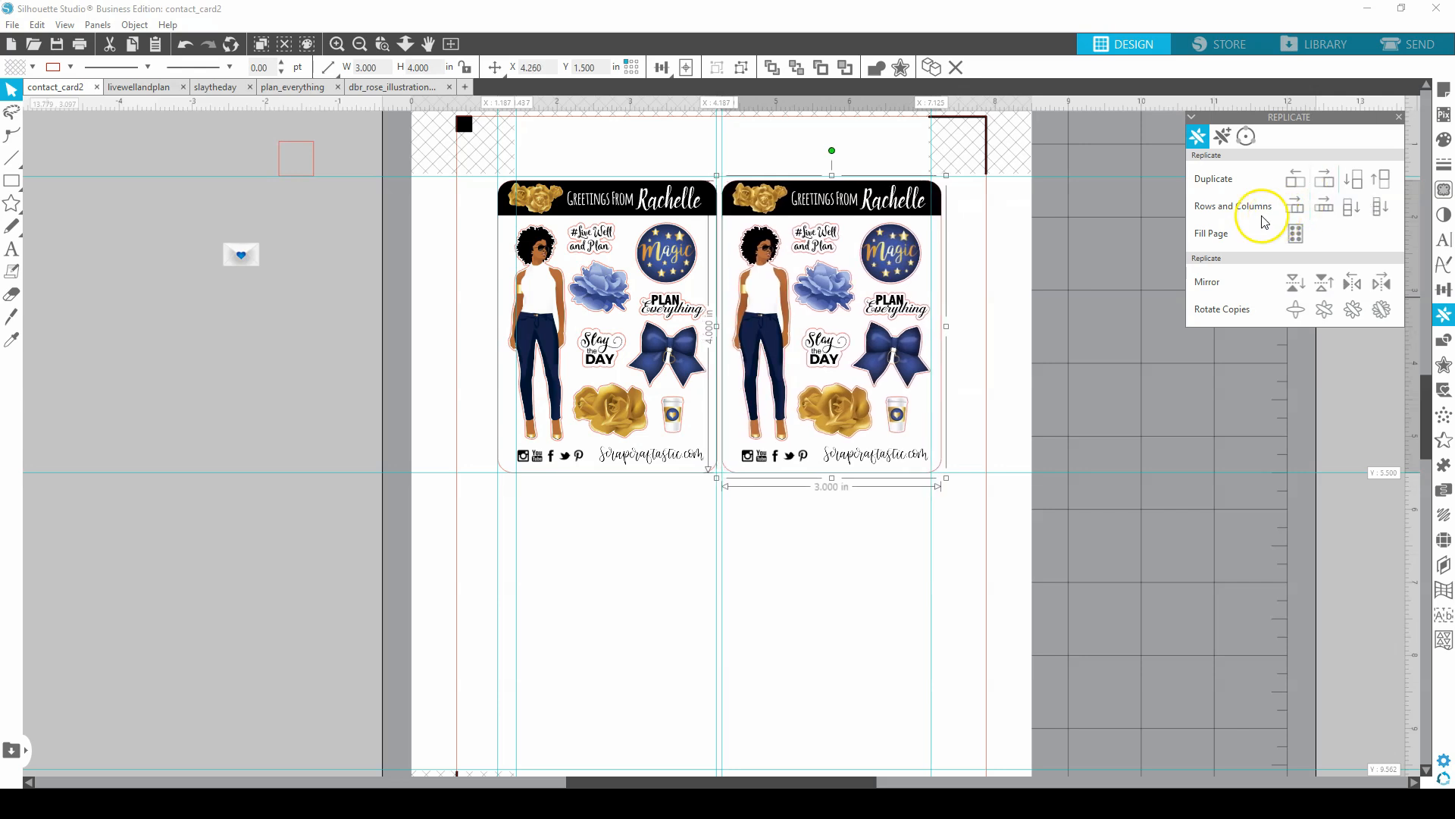
{"action": "key", "text": "Right"}
{"action": "key", "text": "Right"}
{"action": "key", "text": "Right"}
{"action": "key", "text": "Right"}
{"action": "key", "text": "Right"}
{"action": "key", "text": "Right"}
{"action": "key", "text": "Right"}
{"action": "key", "text": "Right"}
{"action": "key", "text": "Right"}
{"action": "key", "text": "Right"}
{"action": "key", "text": "Right"}
{"action": "key", "text": "Right"}
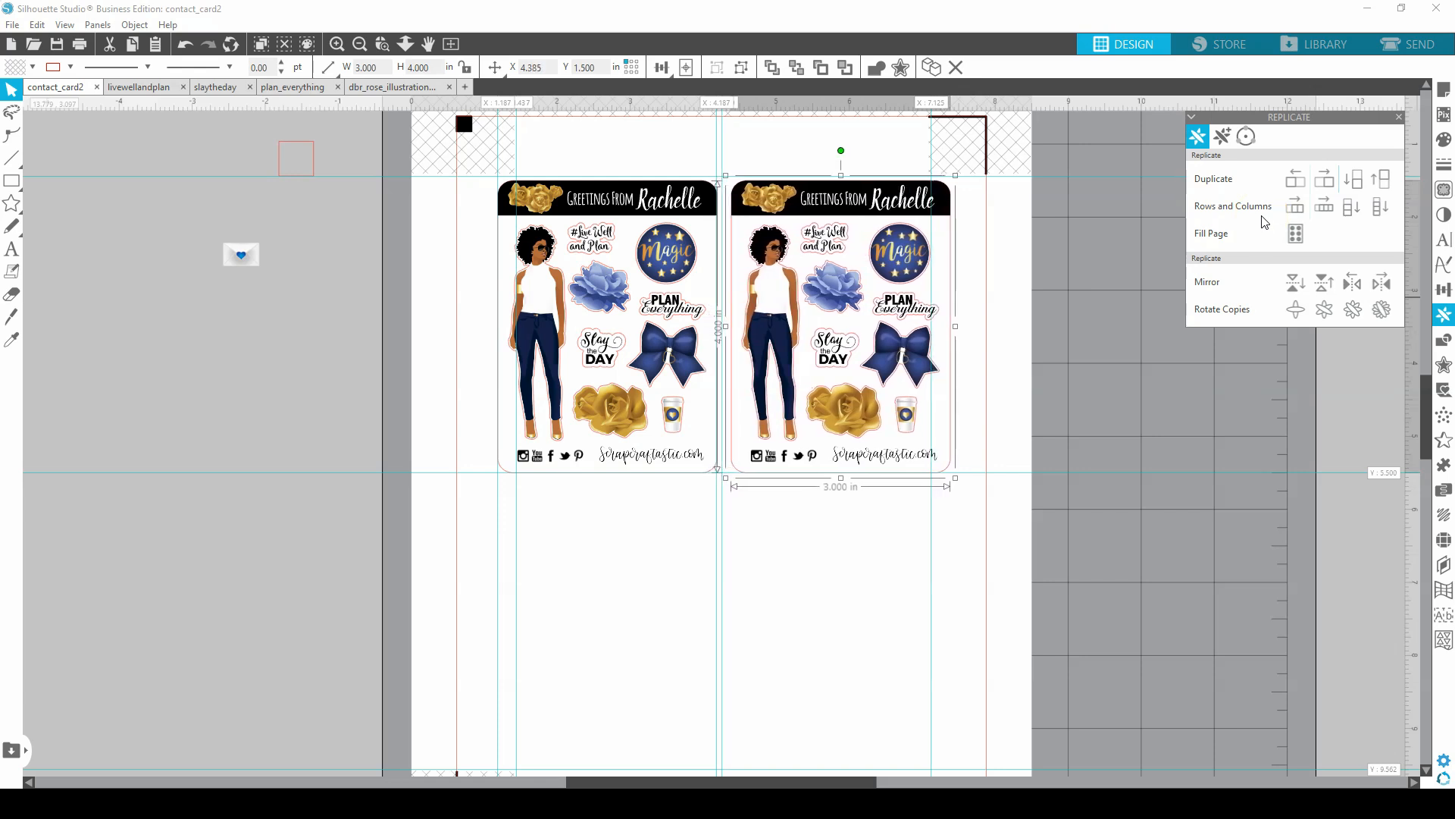
{"action": "key", "text": "Left"}
{"action": "key", "text": "Left"}
{"action": "key", "text": "Right"}
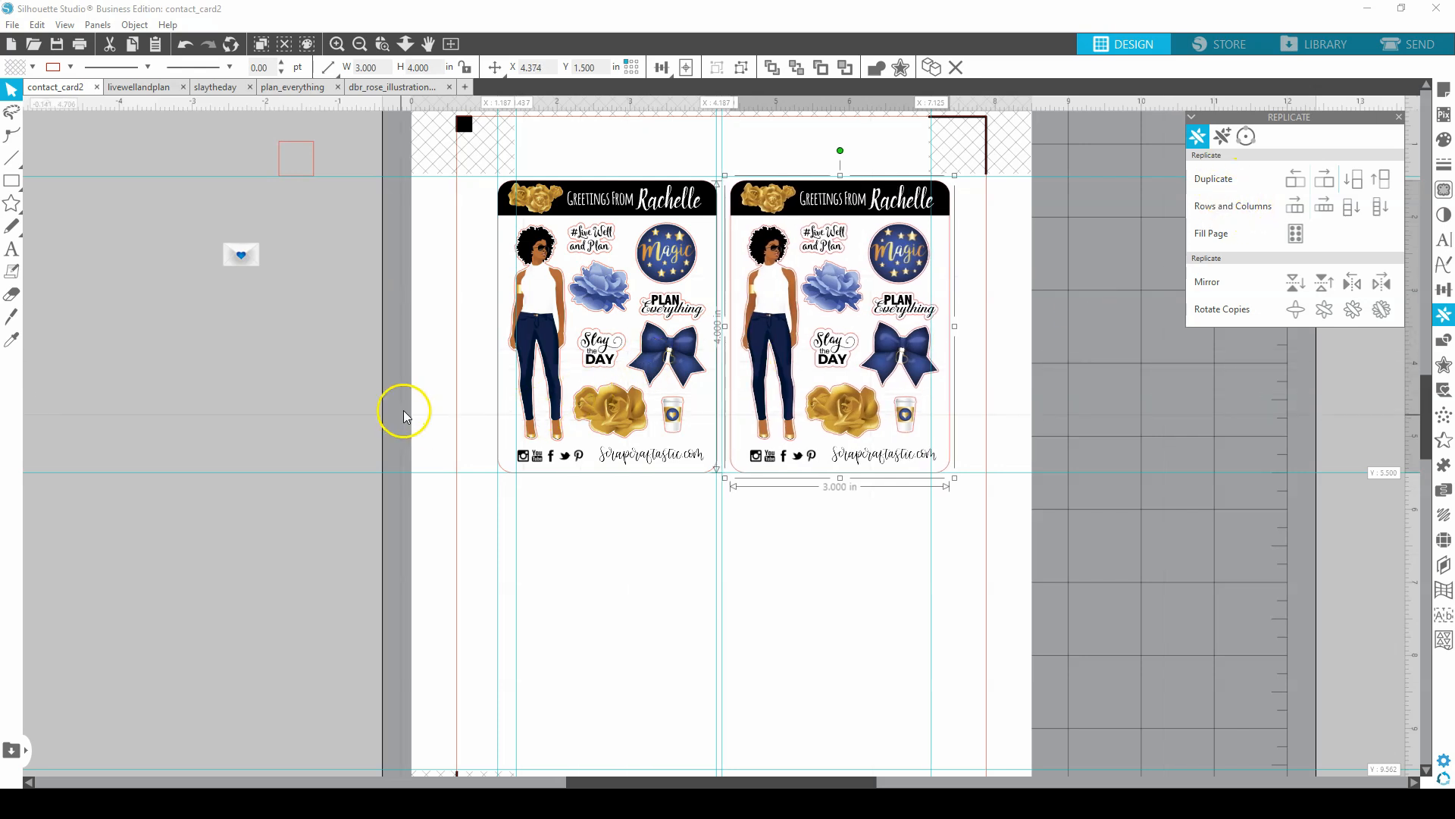
Duplicate both cards below themselves and shift the lower pair down to Y 5.523 in
{"action": "left_click_drag", "start_coordinate": [463, 384], "coordinate": [1004, 503]}
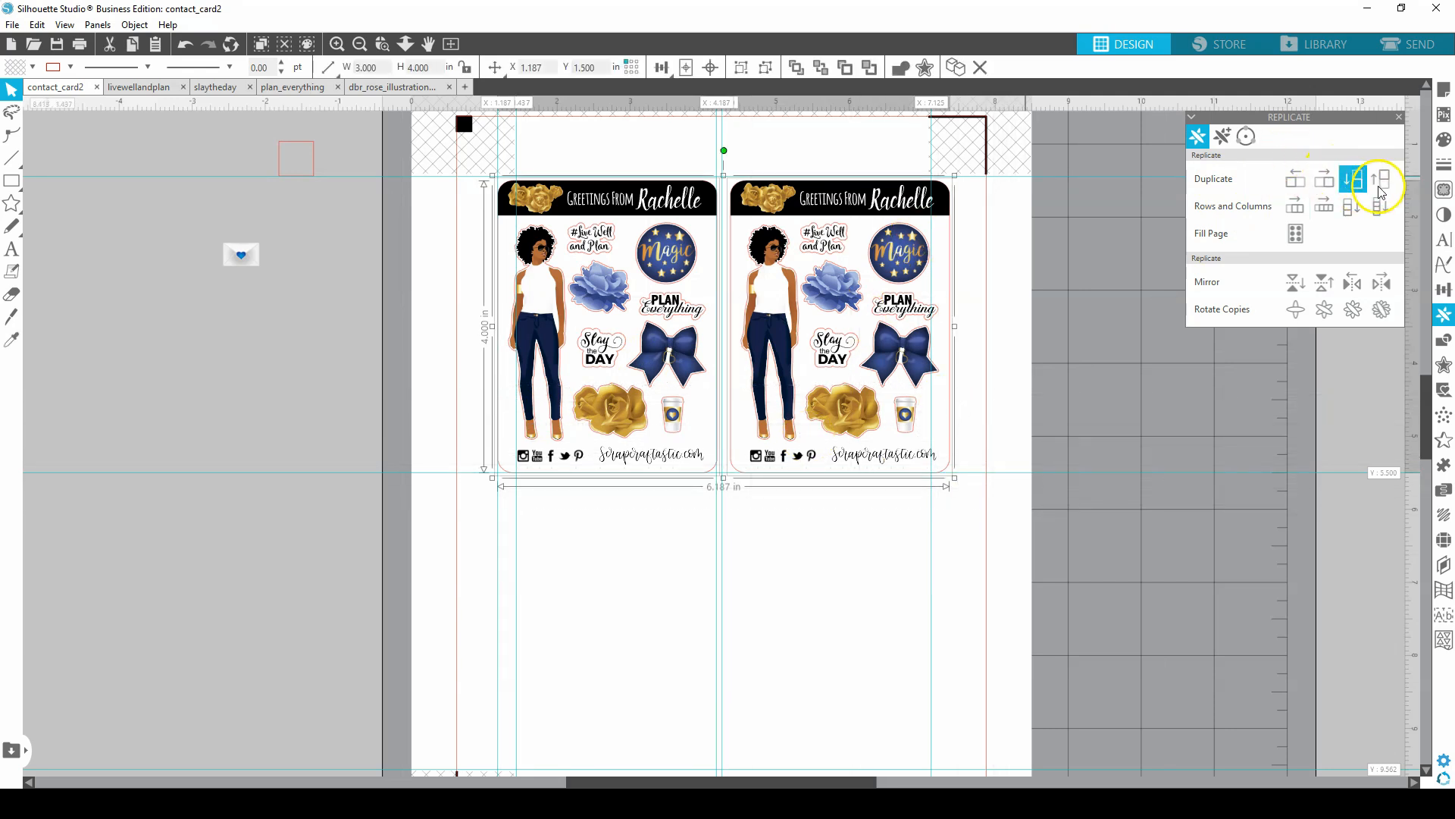
{"action": "left_click", "coordinate": [1353, 182]}
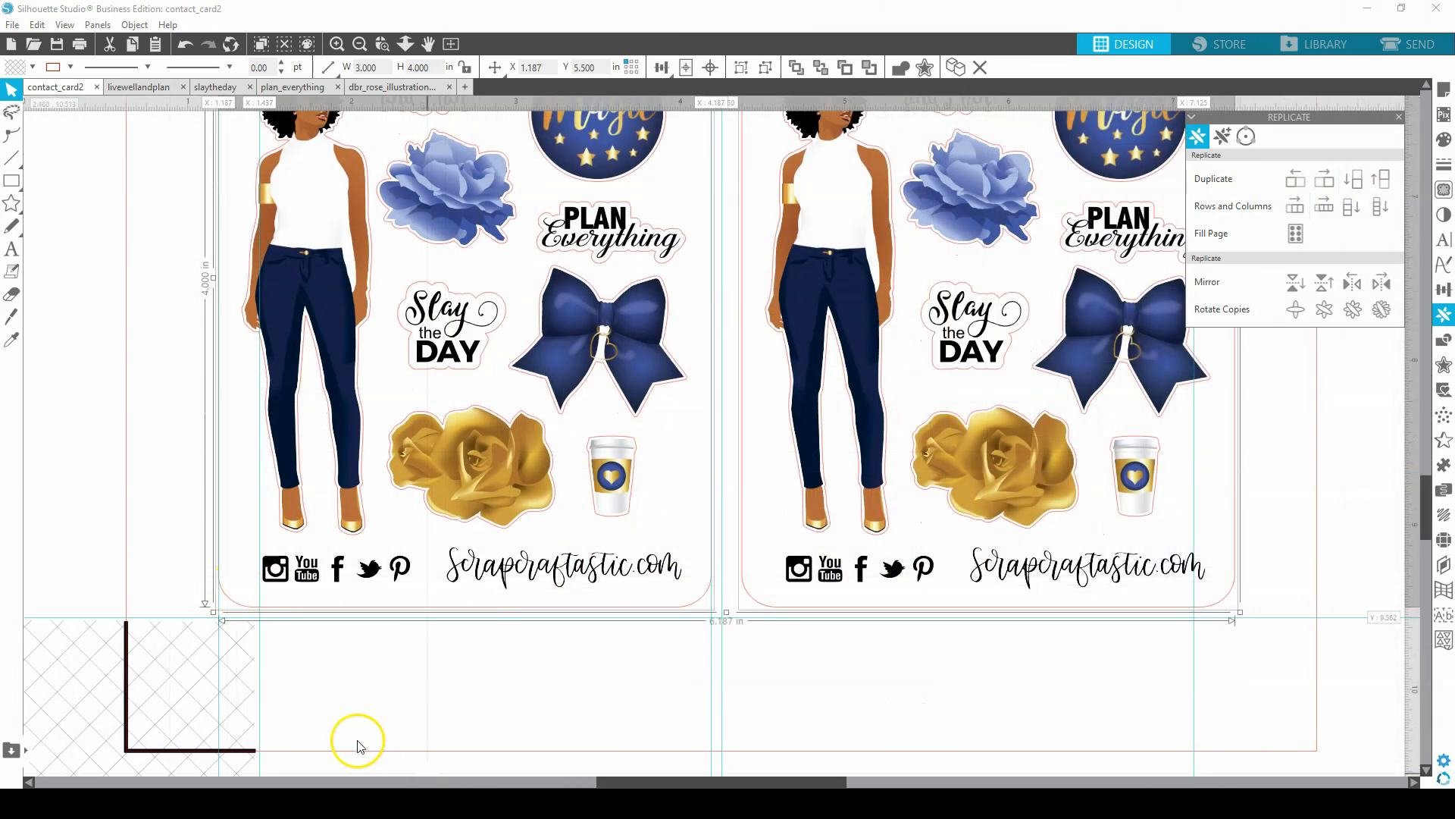
{"action": "left_click", "coordinate": [184, 649]}
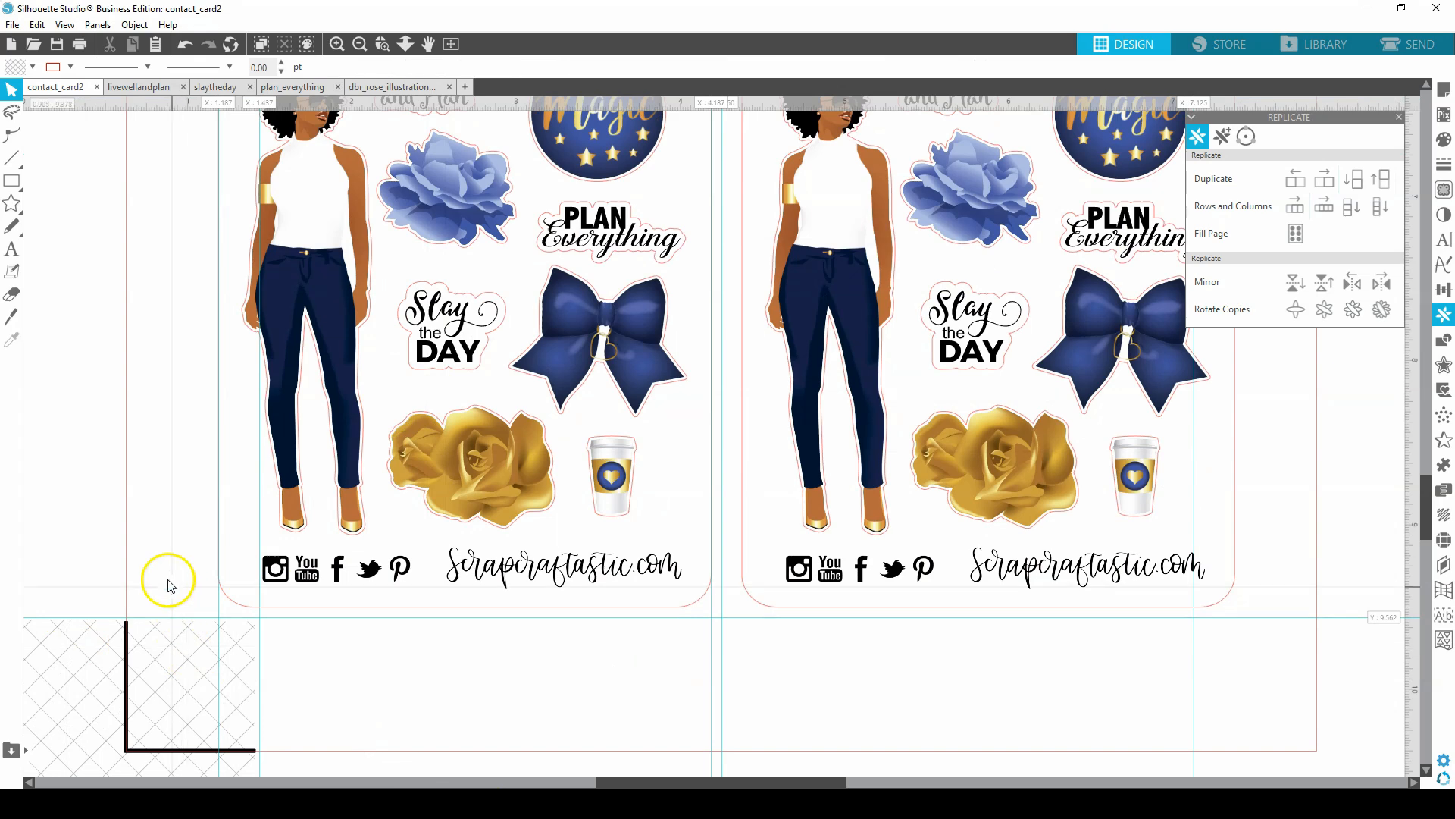
{"action": "left_click_drag", "start_coordinate": [163, 566], "coordinate": [981, 643]}
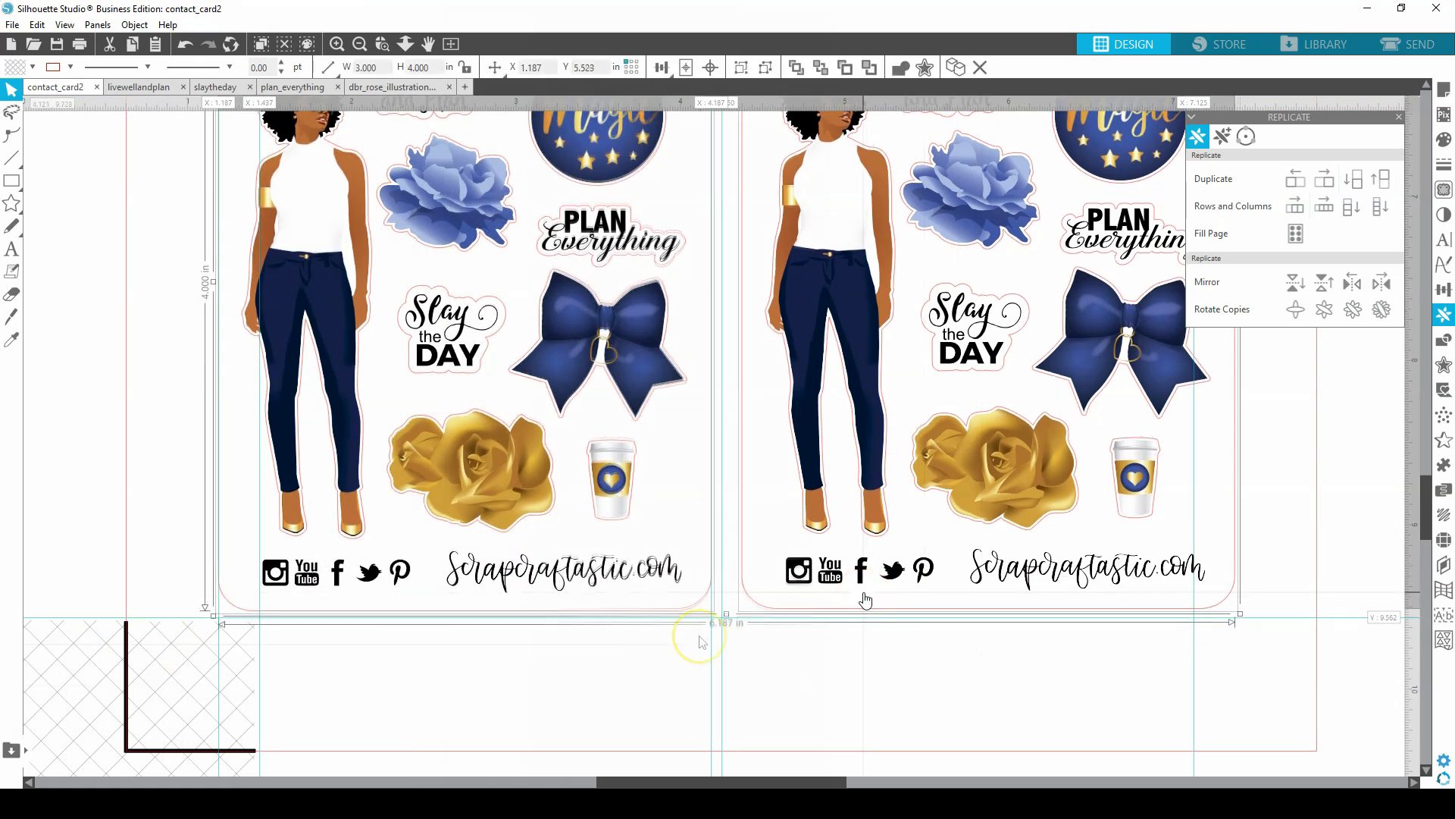
Select the upper pair of cards and nudge it up to Y 1.482 in
{"action": "scroll", "coordinate": [698, 594], "scroll_direction": "up", "scroll_amount": 3}
{"action": "scroll", "coordinate": [722, 561], "scroll_direction": "up", "scroll_amount": 7}
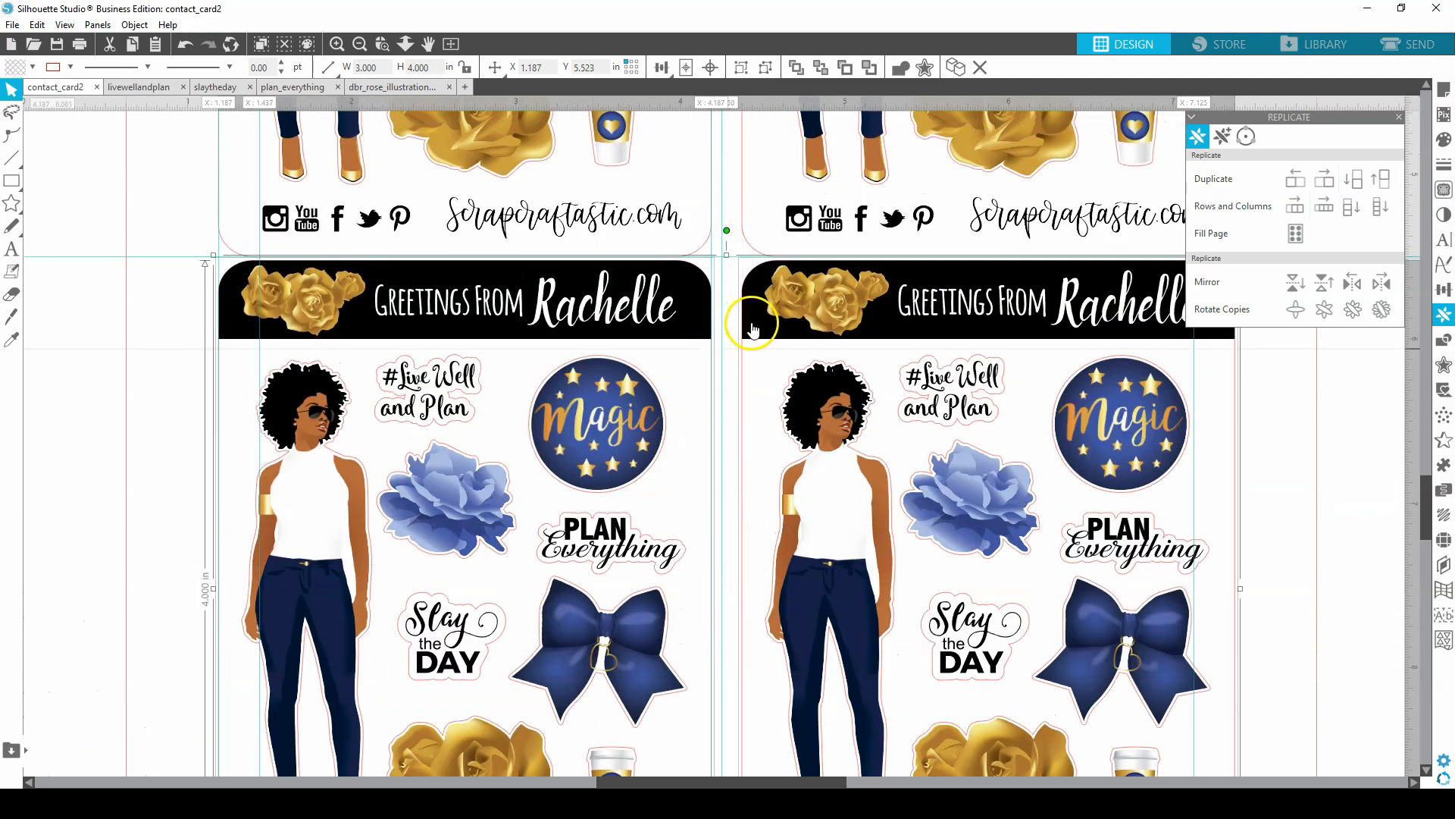
{"action": "scroll", "coordinate": [758, 367], "scroll_direction": "up", "scroll_amount": 12}
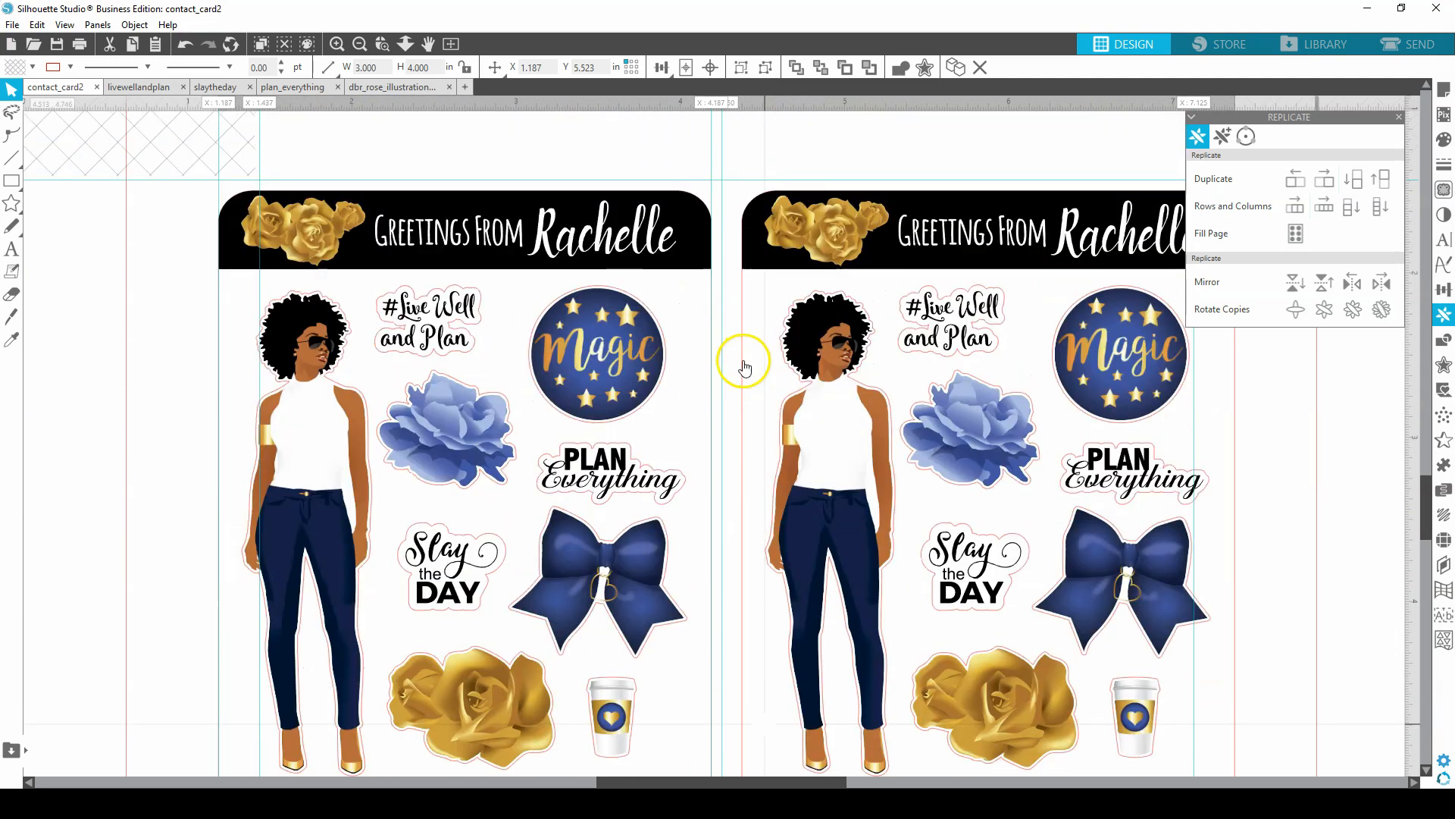
{"action": "scroll", "coordinate": [744, 362], "scroll_direction": "down", "scroll_amount": 1}
{"action": "scroll", "coordinate": [611, 153], "scroll_direction": "up", "scroll_amount": 1}
{"action": "left_click_drag", "start_coordinate": [629, 148], "coordinate": [815, 259]}
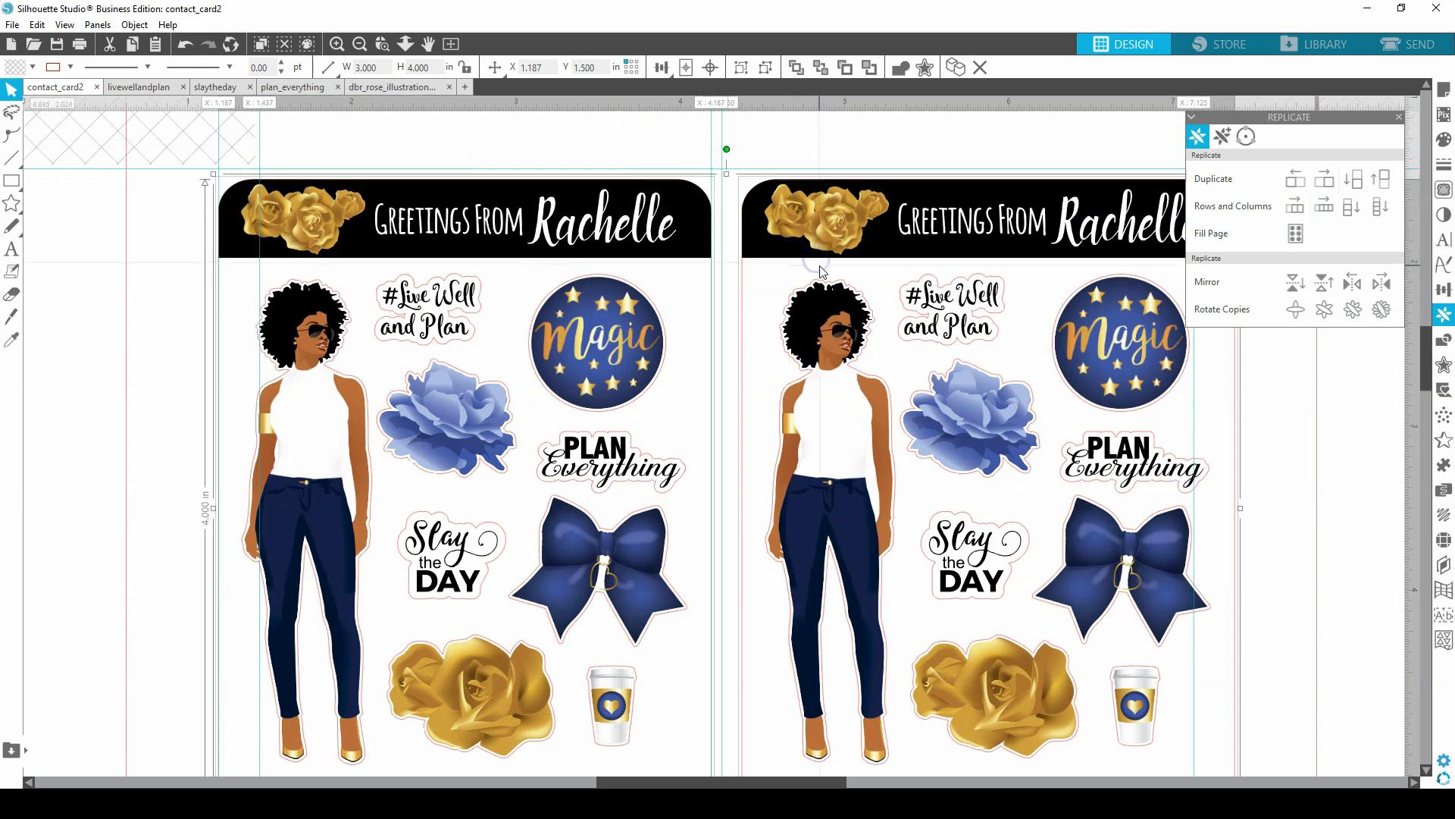
{"action": "key", "text": "Up"}
{"action": "key", "text": "Up"}
{"action": "key", "text": "Up"}
{"action": "key", "text": "Up"}
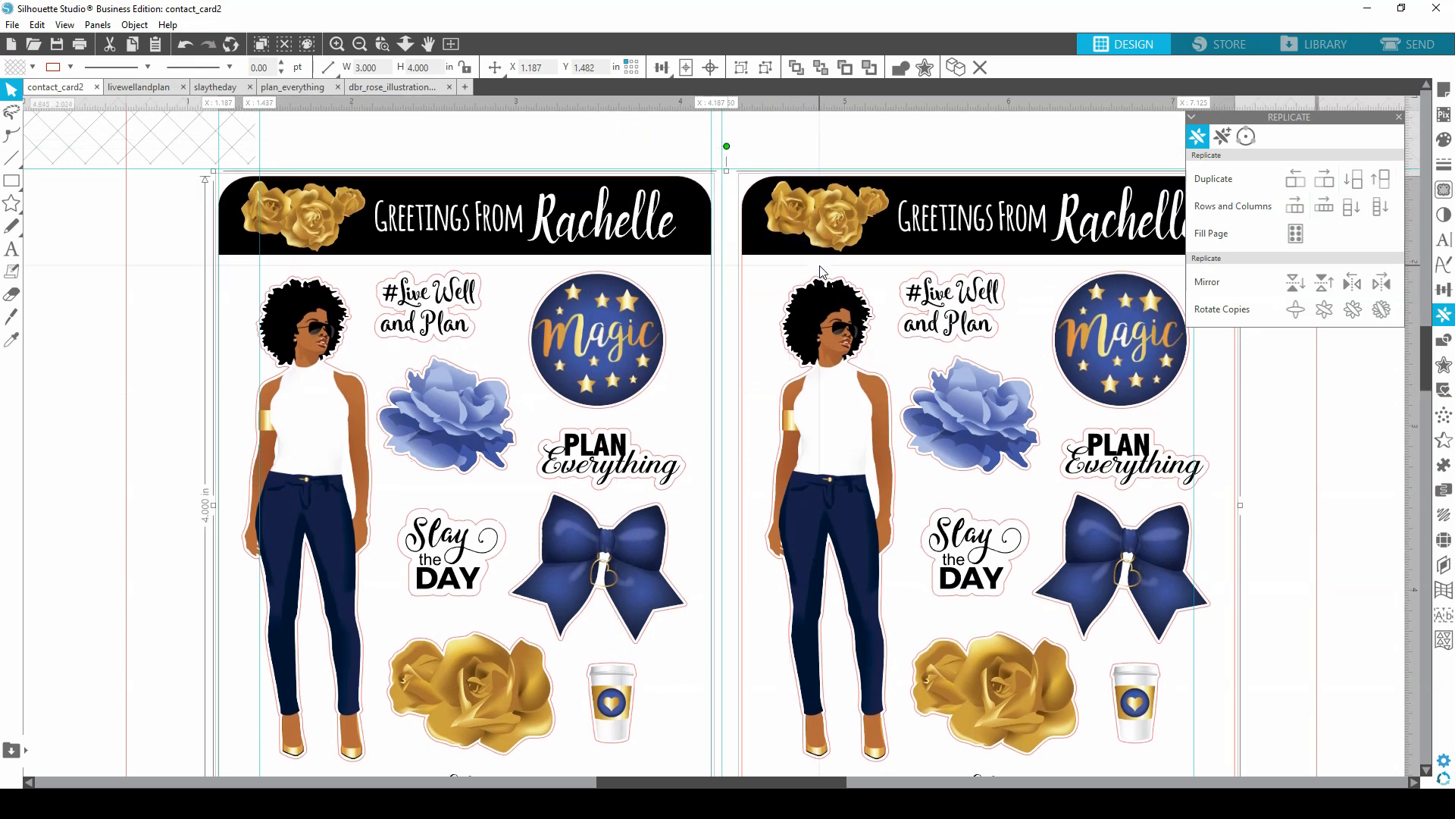